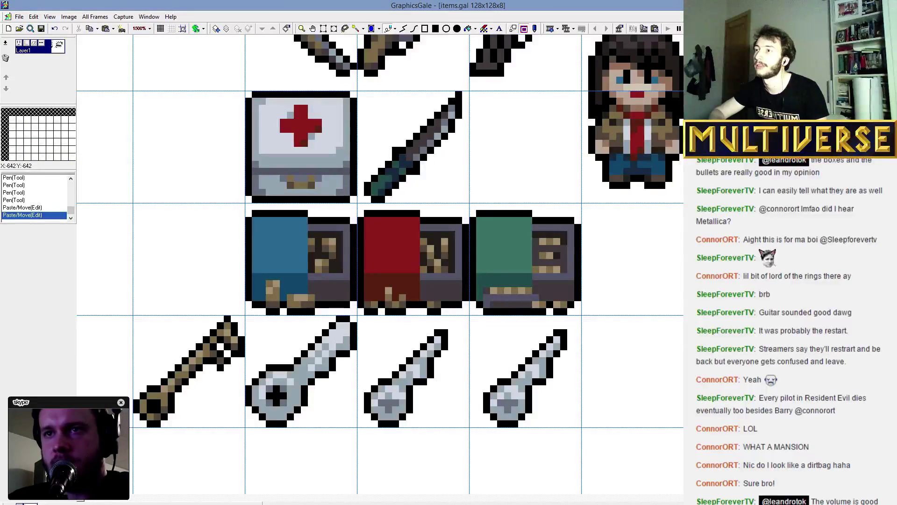
Paint the fourth key's round head blue with a darker blue cross, and reshape and shade its silver shaft.
left_click(506, 394)
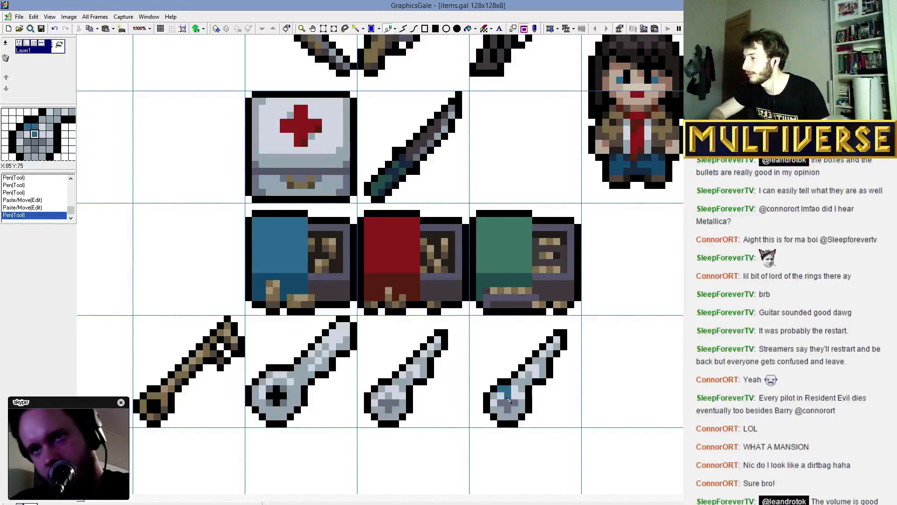
mouse_move(509, 399)
left_mouse_down()
mouse_move(497, 403)
mouse_move(502, 416)
left_mouse_up()
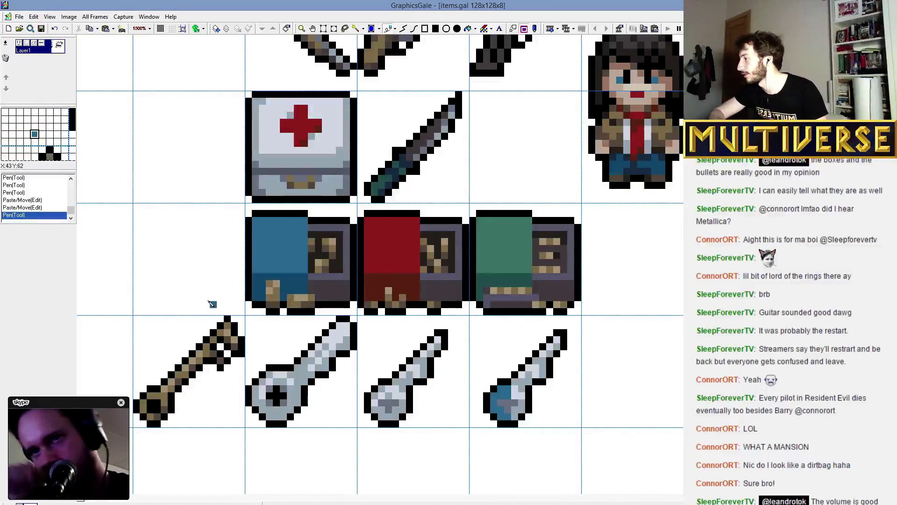
left_click(222, 348)
left_click(222, 345)
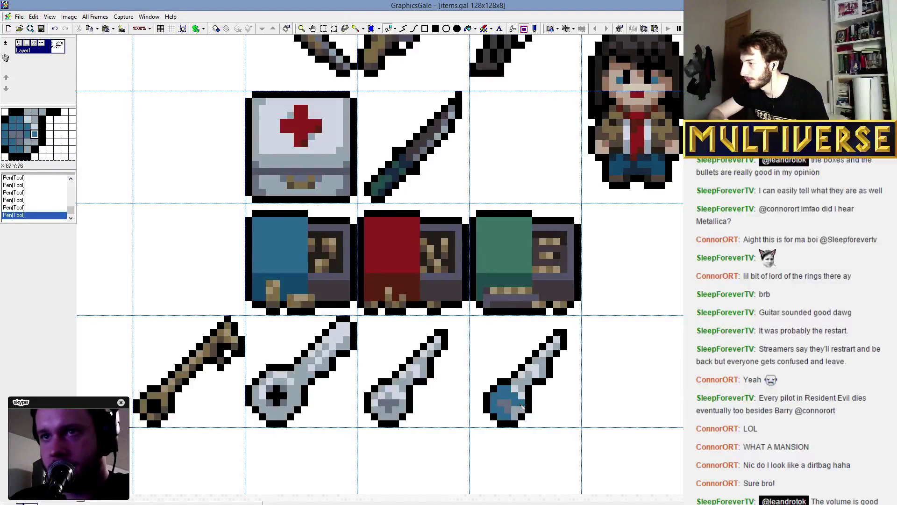
left_click_drag(523, 407, 509, 410)
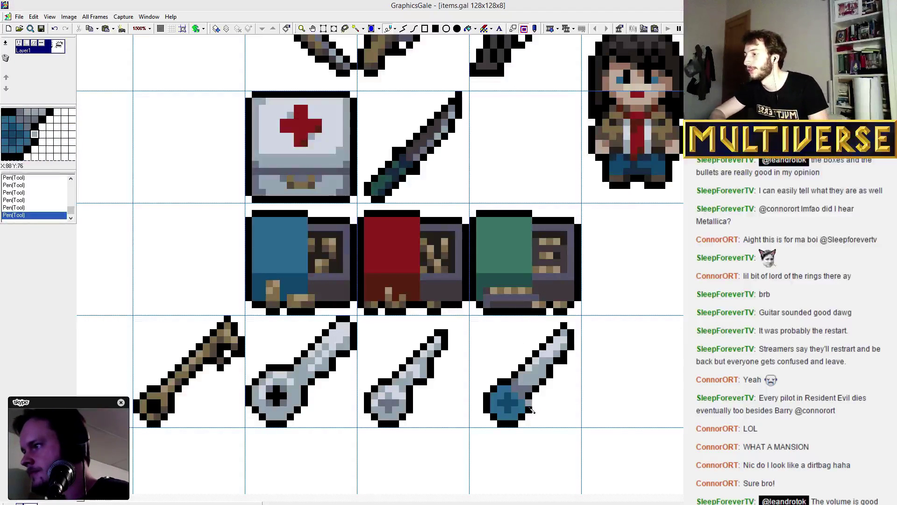
left_click(531, 370)
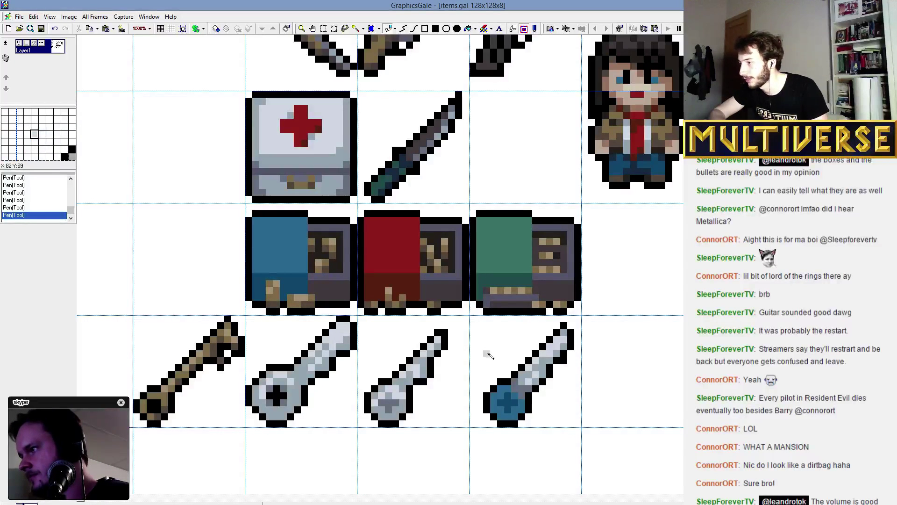
Move the blue-headed key into the empty grid cell beside the blue ammo box.
left_click_drag(576, 435, 468, 317)
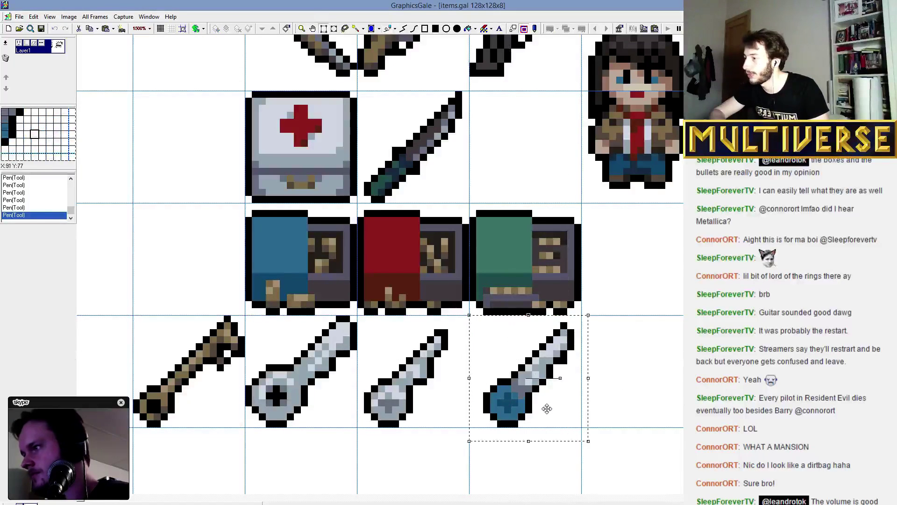
left_click_drag(545, 407, 183, 275)
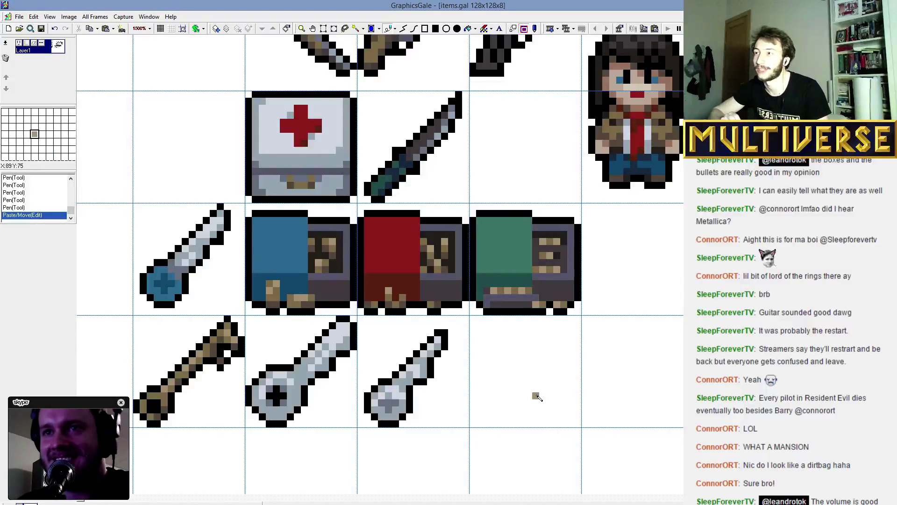
Draw a tan diagonal key with a round head, notched shaft and black outline in the emptied cell.
left_click_drag(558, 339, 500, 398)
left_click_drag(556, 342, 505, 403)
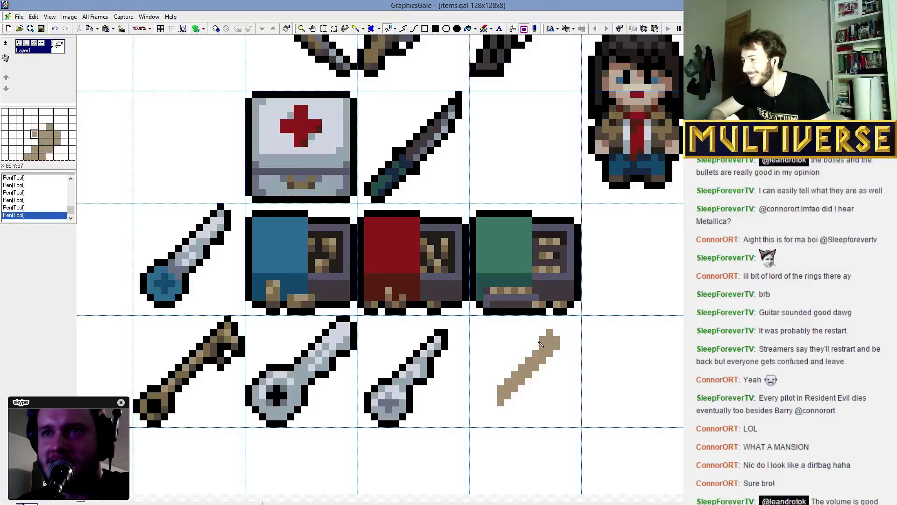
key("ctrl+z")
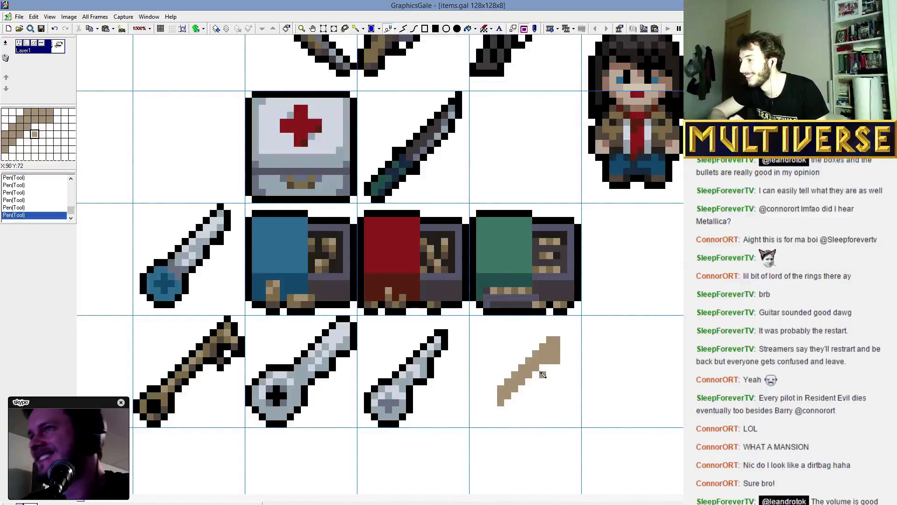
mouse_move(546, 368)
left_mouse_down()
mouse_move(499, 388)
mouse_move(563, 332)
mouse_move(559, 363)
mouse_move(536, 380)
mouse_move(552, 376)
mouse_move(520, 381)
mouse_move(529, 381)
mouse_move(525, 394)
mouse_move(484, 417)
mouse_move(515, 396)
mouse_move(499, 385)
mouse_move(479, 396)
mouse_move(484, 417)
mouse_move(503, 424)
mouse_move(521, 414)
mouse_move(496, 394)
mouse_move(491, 403)
mouse_move(514, 412)
left_mouse_up()
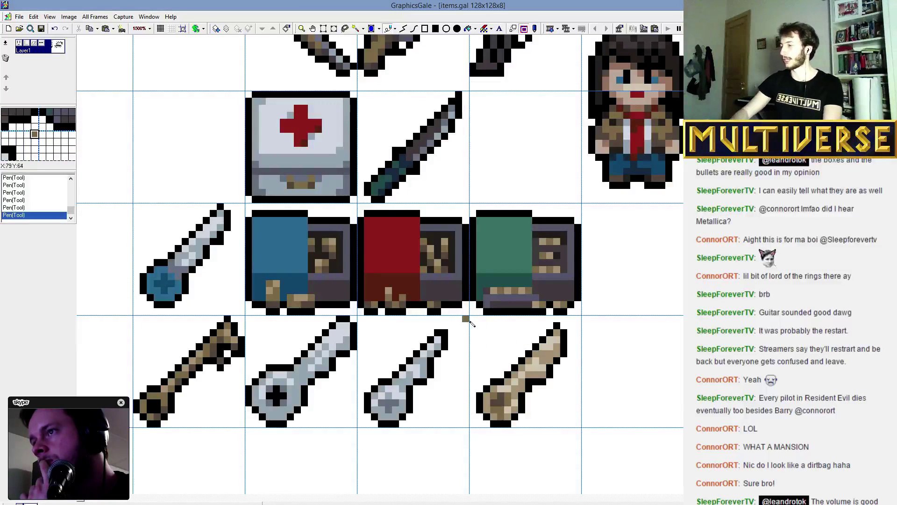
Move the tan key into the empty grid cell beside the first-aid kit.
key("s")
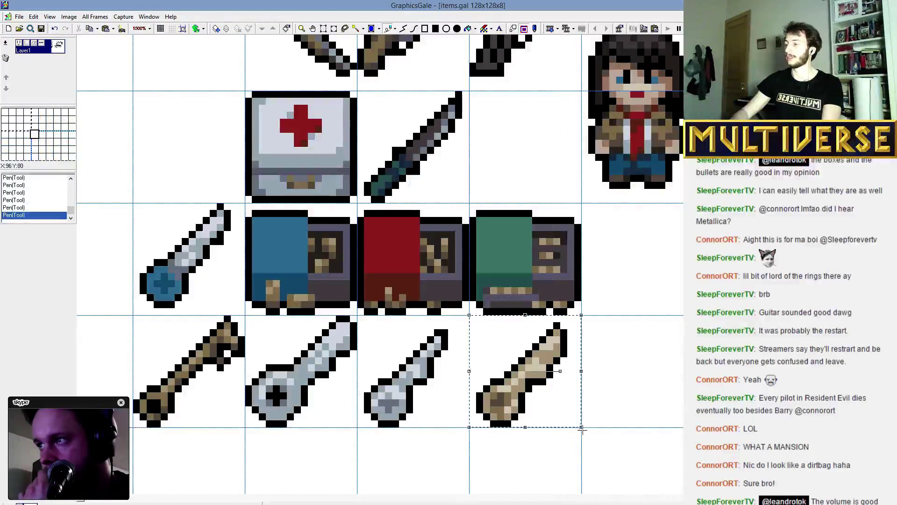
left_click_drag(574, 426, 470, 316)
left_click(530, 382)
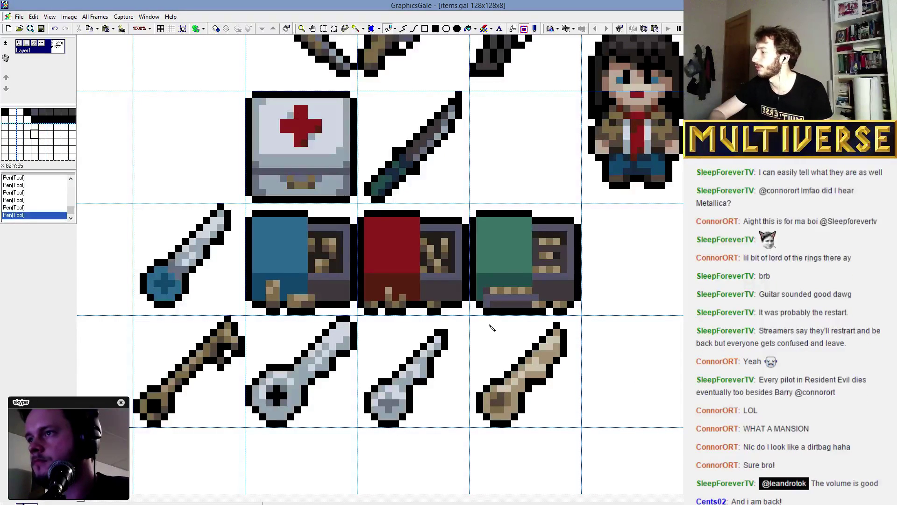
left_click_drag(477, 321, 587, 433)
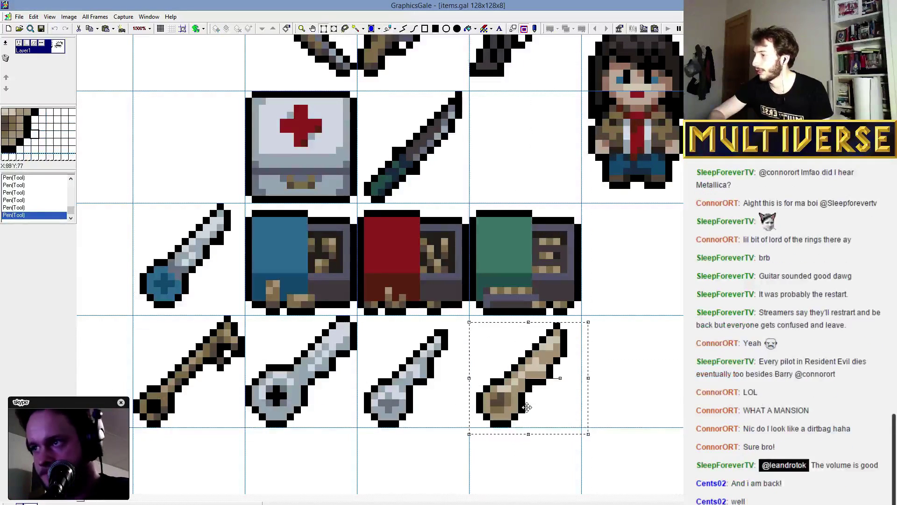
mouse_move(529, 390)
left_mouse_down()
mouse_move(185, 192)
mouse_move(199, 164)
left_mouse_up()
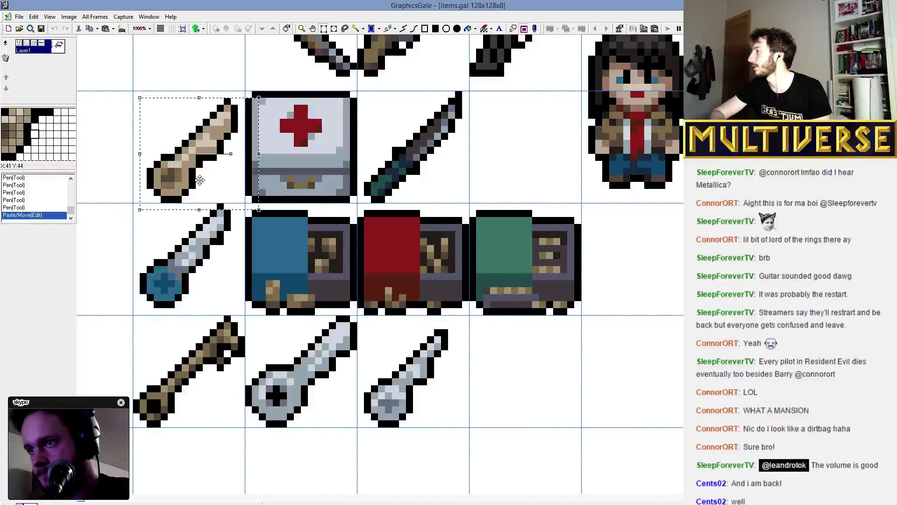
left_click(493, 379)
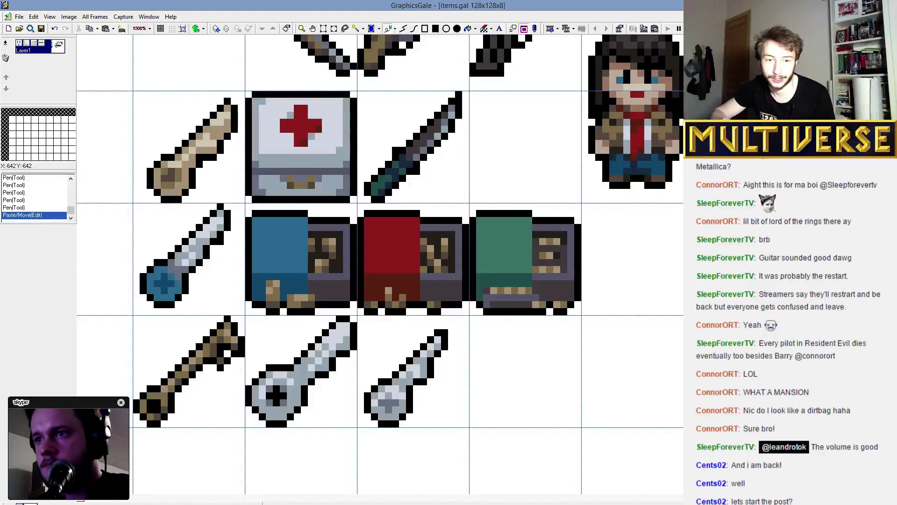
Check the Twitch channel page in the browser, and return to the items sprite sheet in GraphicsGale.
key("alt+Tab")
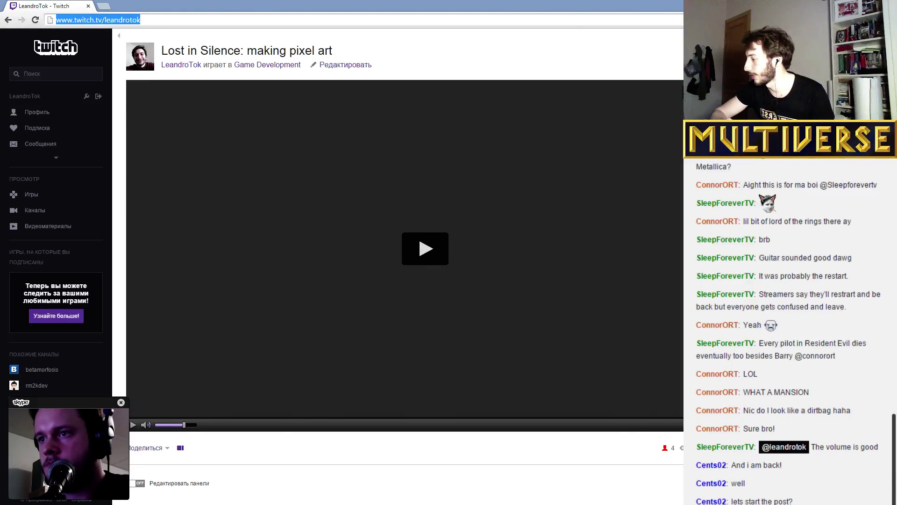
key("alt+Tab")
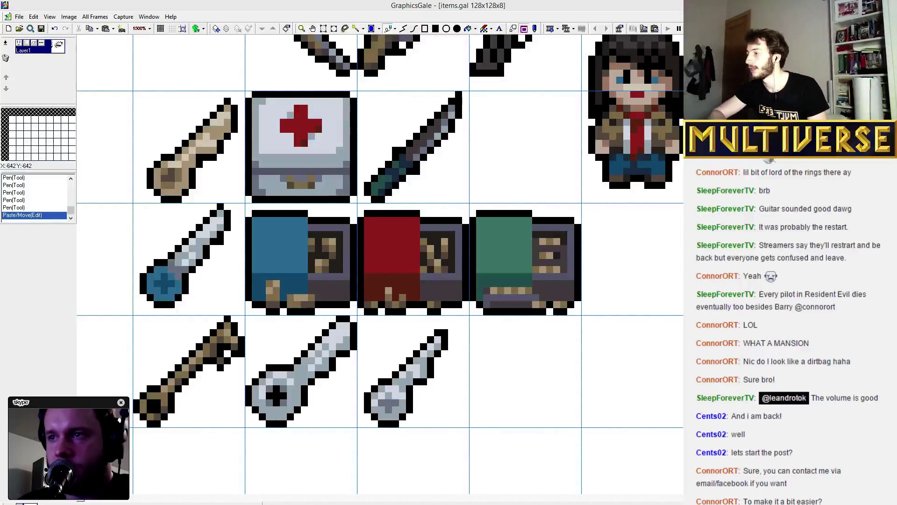
Shade the shaft of the small silver key with darker grey pixels picked from its head.
left_click(394, 404)
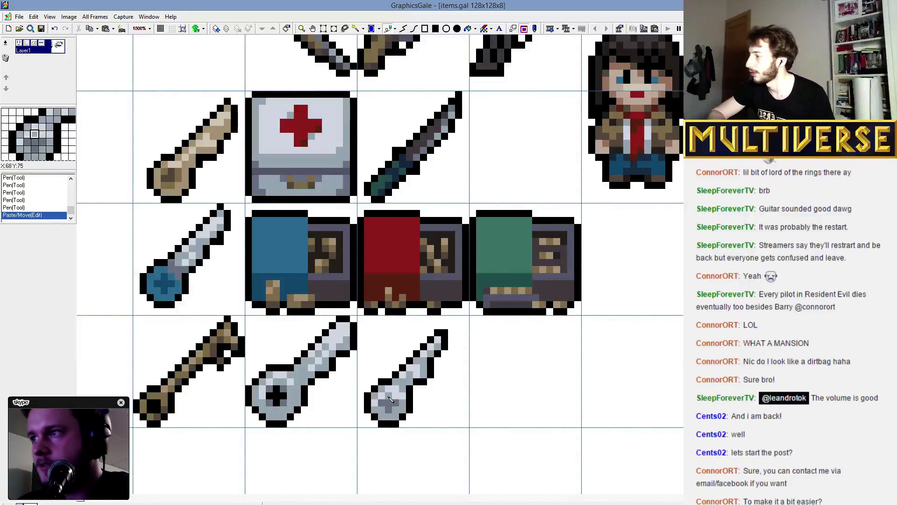
left_click(390, 401)
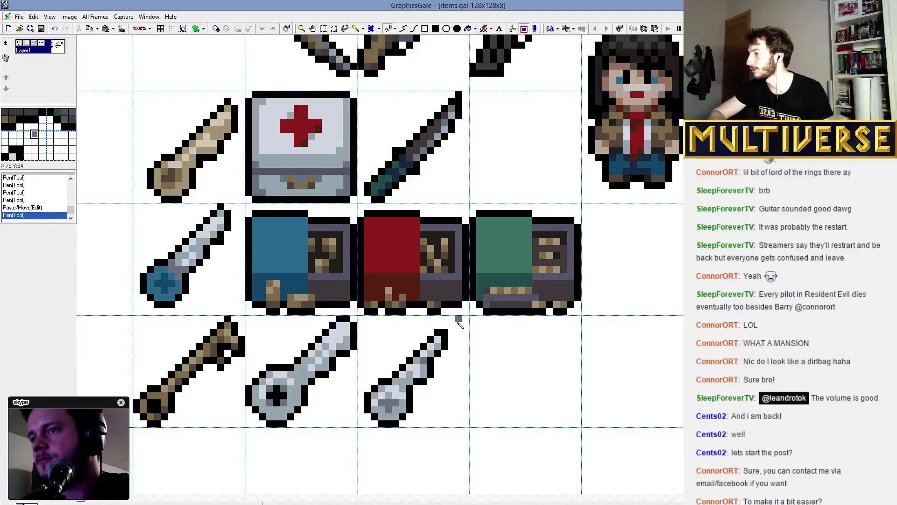
key("ctrl+z")
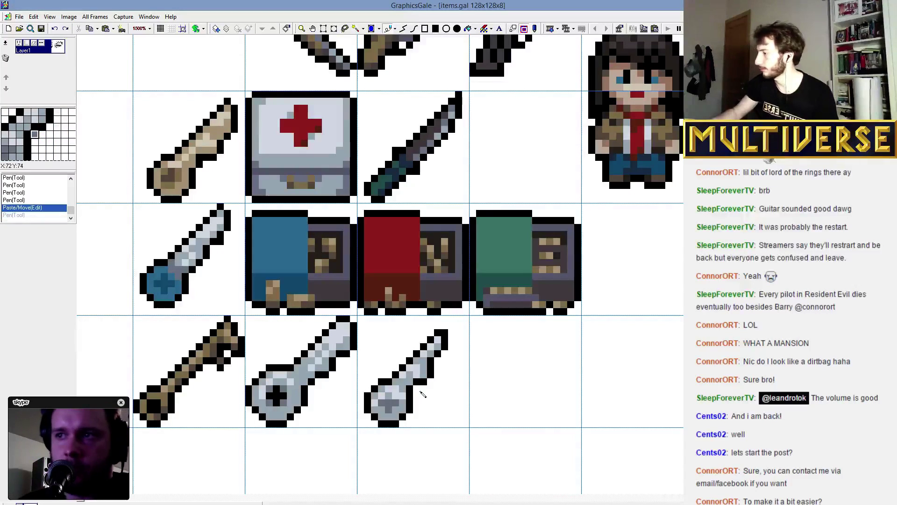
left_click(414, 374)
left_click(419, 369)
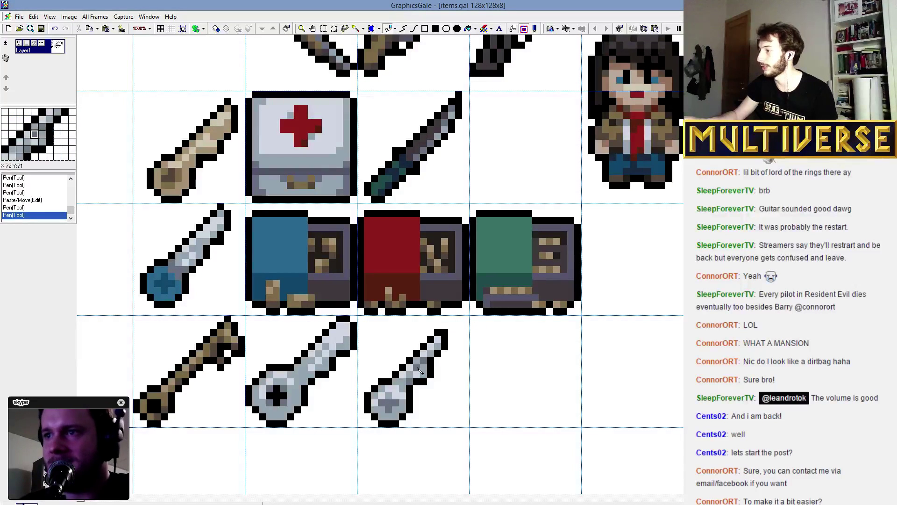
left_click(418, 374)
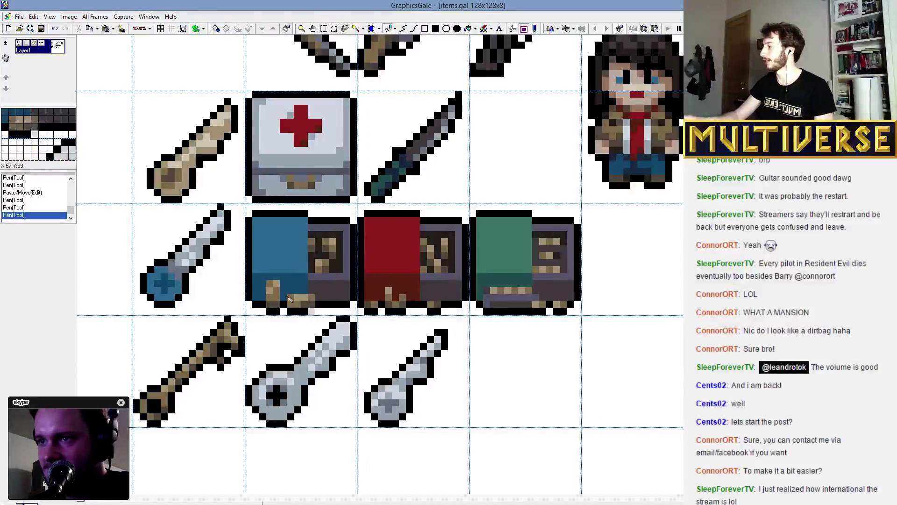
left_click(176, 274)
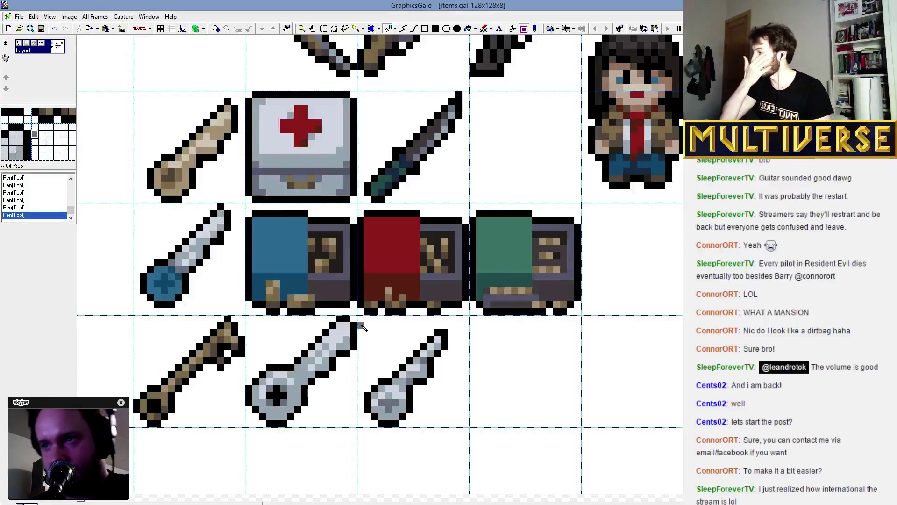
left_click_drag(359, 323, 481, 442)
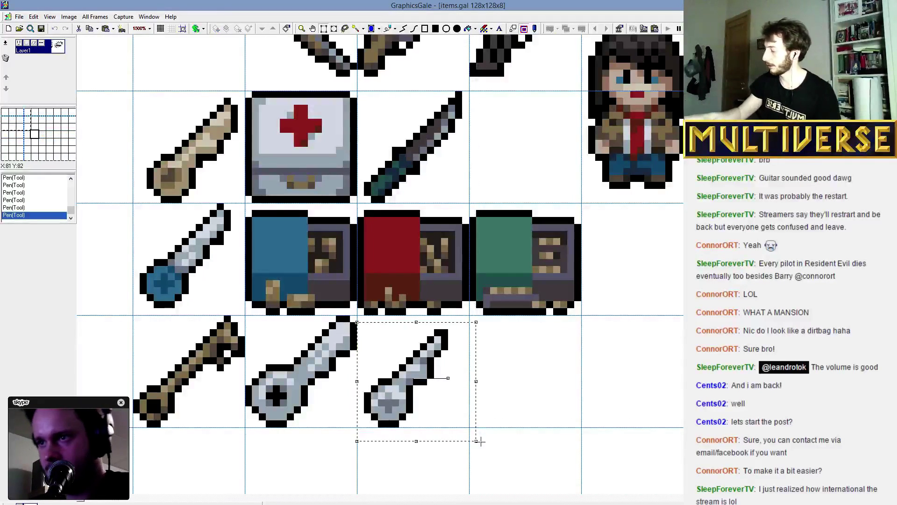
key("ctrl+v")
left_click_drag(460, 400, 528, 396)
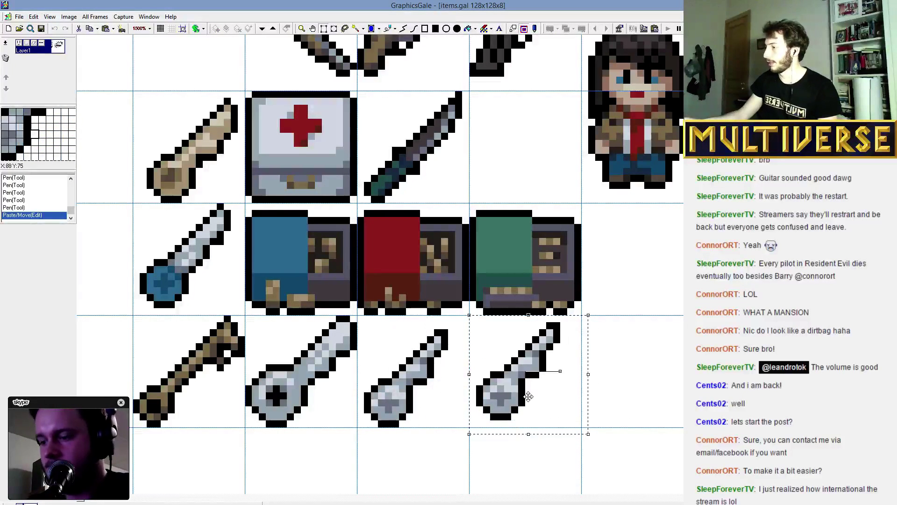
key("Escape")
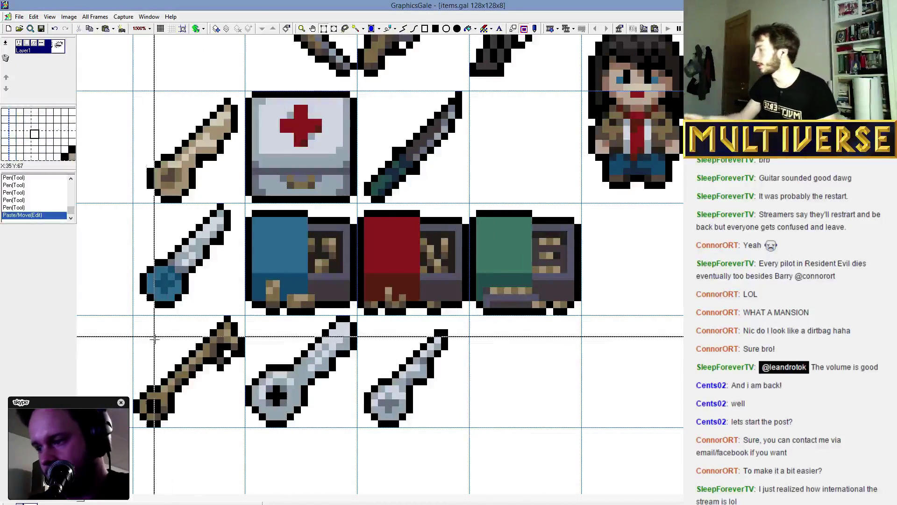
Duplicate the bronze key into the empty cell beside the small silver key.
left_click_drag(135, 316, 248, 430)
key("ctrl+c")
key("ctrl+v")
left_click_drag(194, 379, 531, 379)
left_click(661, 386)
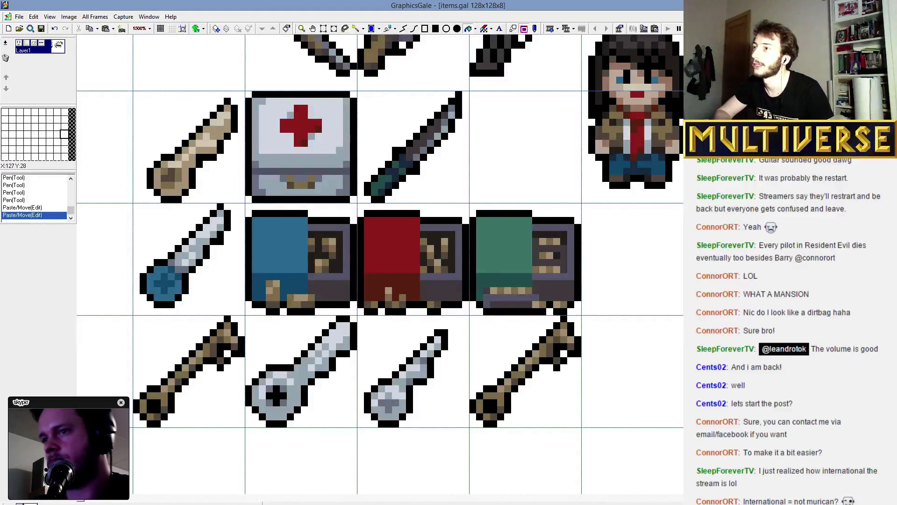
Flood-fill the brown pixels on the duplicated key's head and along its shaft with dark purplish grey.
left_click(498, 397)
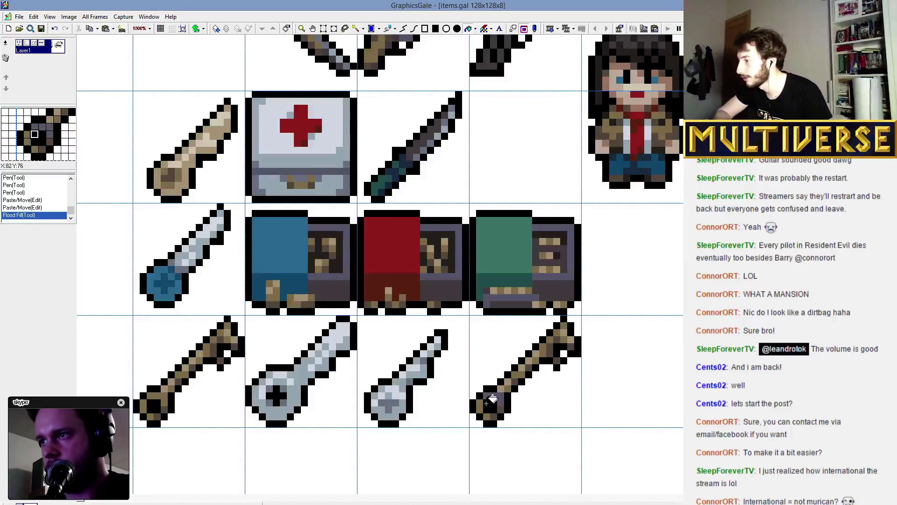
left_click(485, 402)
left_click(493, 410)
left_click(491, 414)
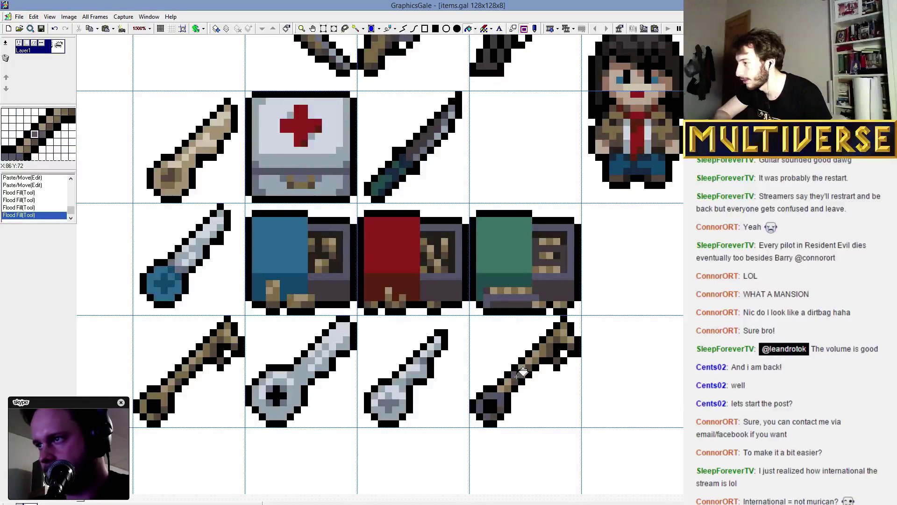
left_click(518, 378)
left_click(537, 358)
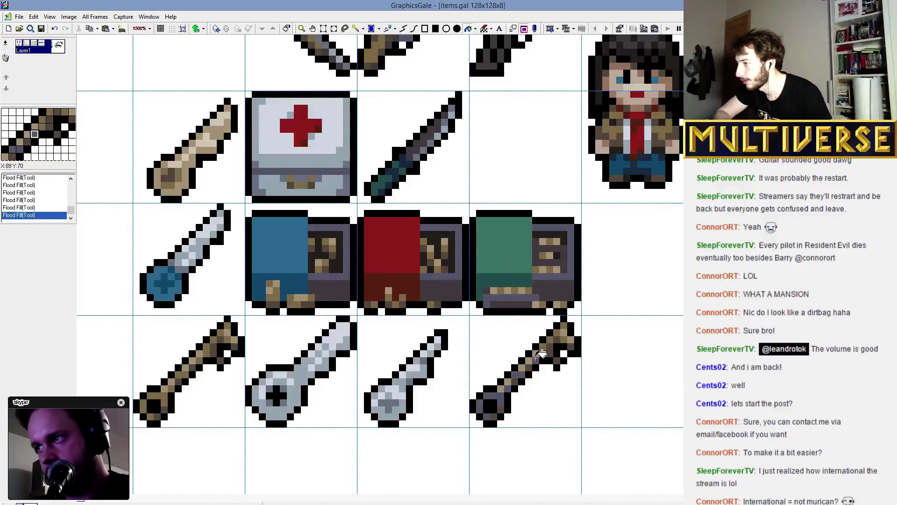
left_click(546, 346)
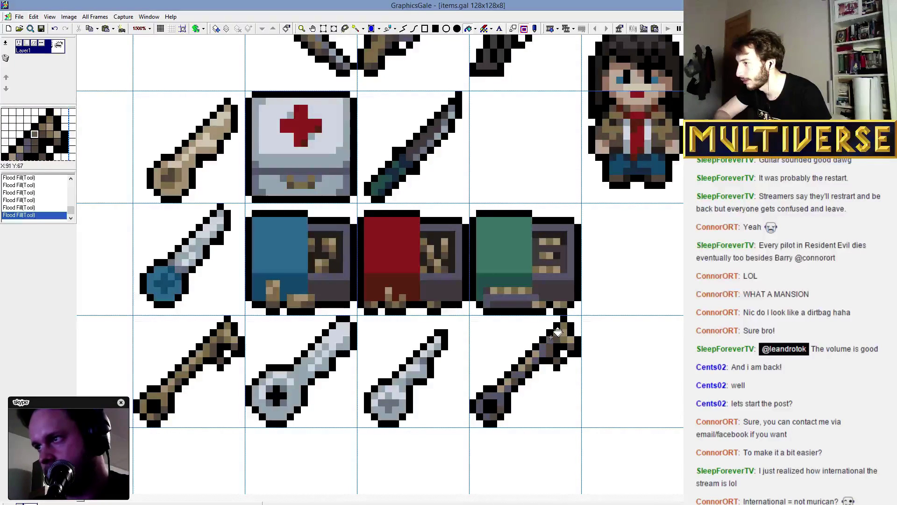
Recolour the duplicated key's remaining brown pixels dark purplish grey with the Pen tool, and reshape its teeth.
left_click(391, 29)
left_click(565, 335)
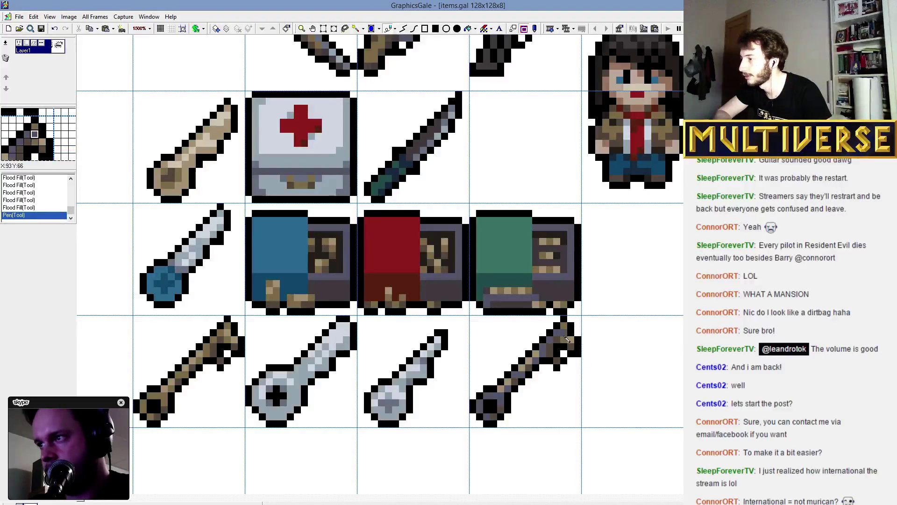
left_click(571, 331)
left_click(567, 329)
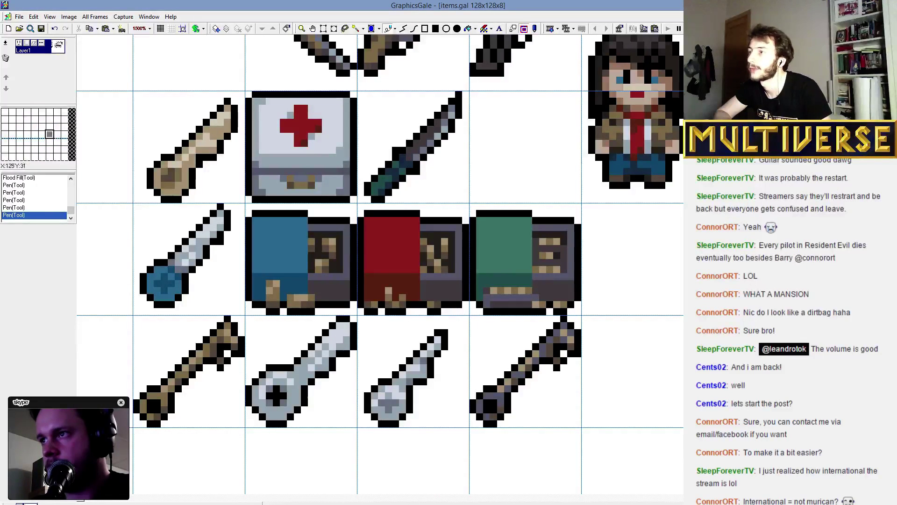
left_click(568, 334)
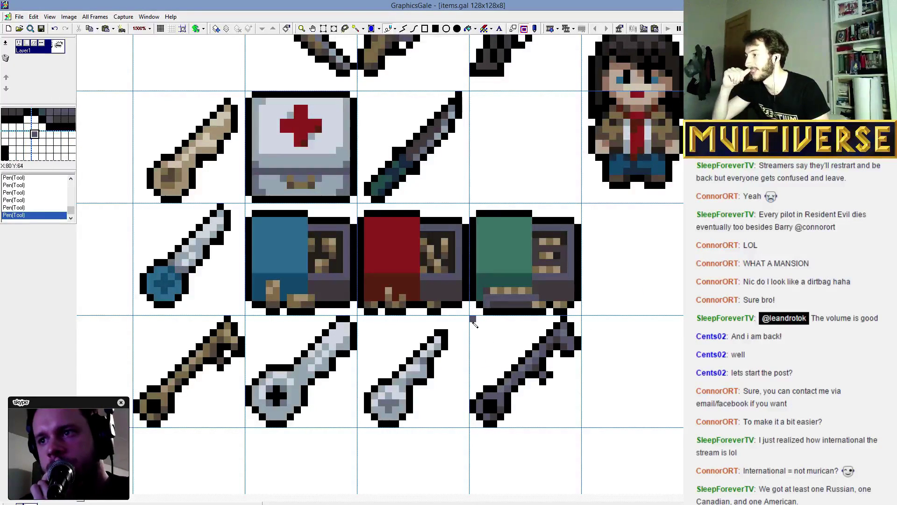
left_click_drag(469, 315, 596, 441)
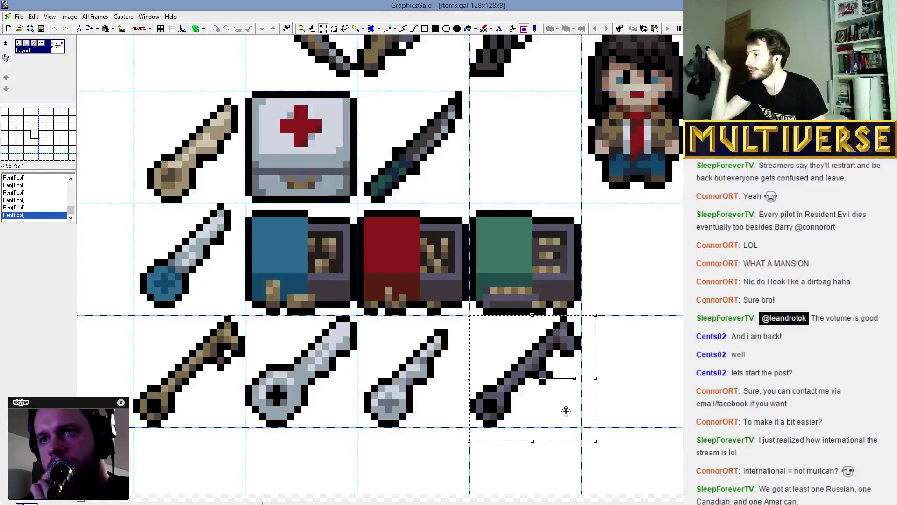
mouse_move(537, 394)
left_mouse_down()
mouse_move(355, 286)
mouse_move(530, 395)
left_mouse_up()
key("ctrl+z")
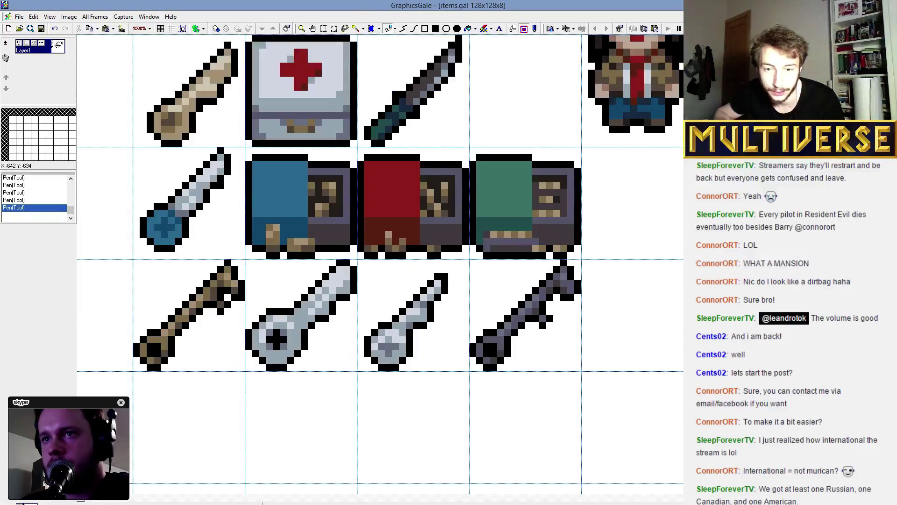
Draw a black rectangular envelope outline in the cell beside the dark key, using black picked from the book's outline.
scroll(381, 259, "up", 1)
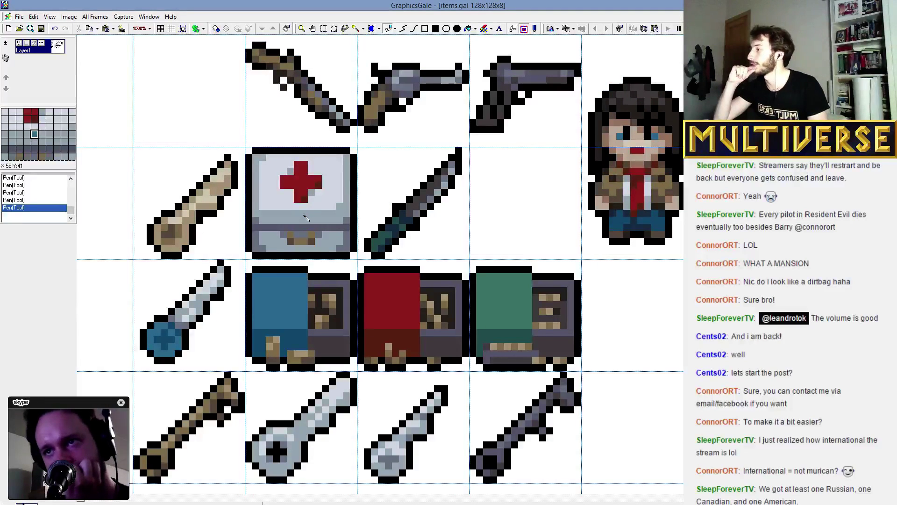
scroll(584, 219, "down", 1)
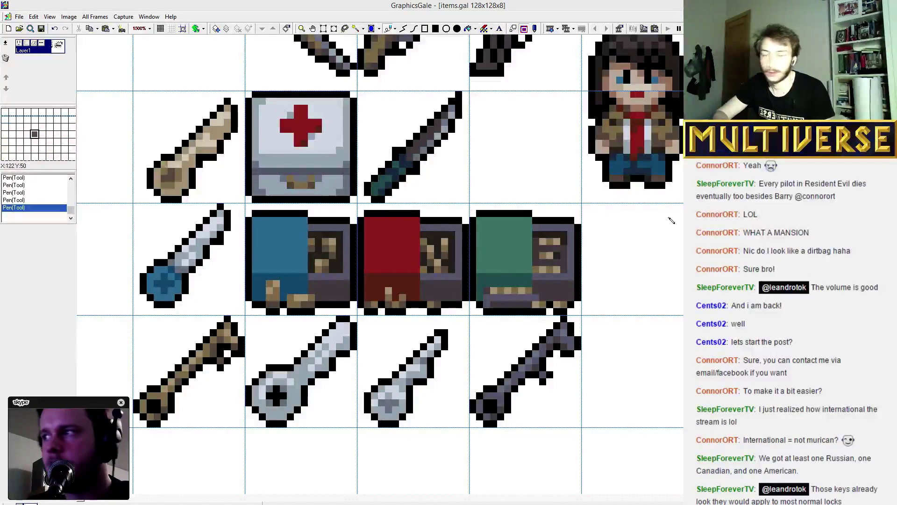
left_click(360, 258)
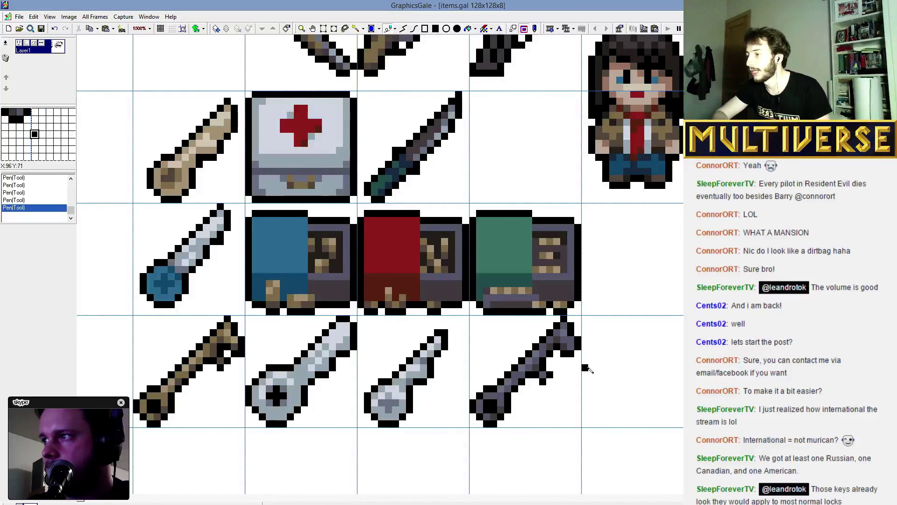
left_click_drag(587, 353, 592, 395)
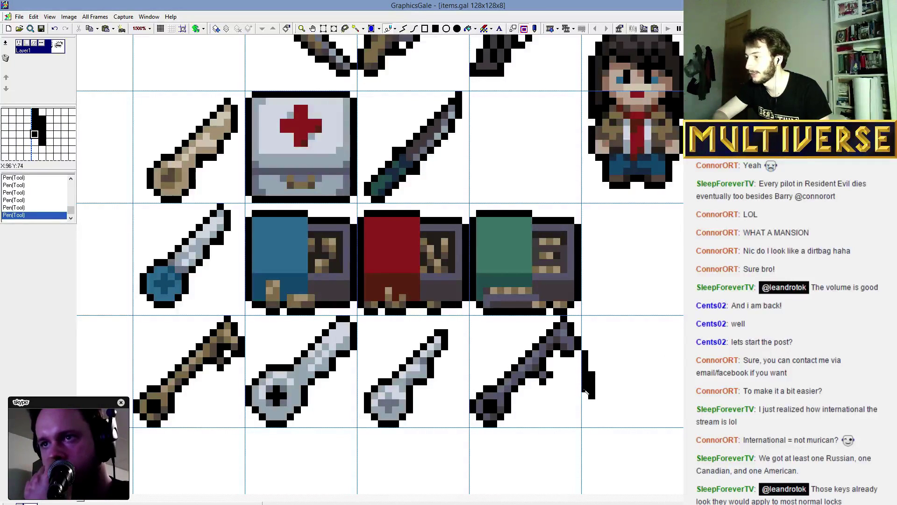
mouse_move(590, 345)
left_mouse_down()
mouse_move(624, 340)
mouse_move(589, 345)
mouse_move(633, 354)
mouse_move(627, 341)
mouse_move(683, 342)
left_mouse_up()
key("ctrl+z")
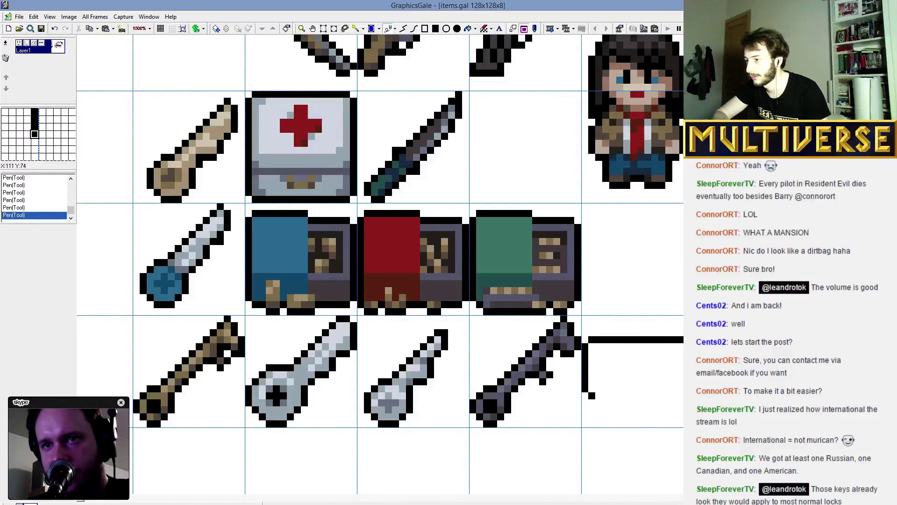
left_click(682, 396)
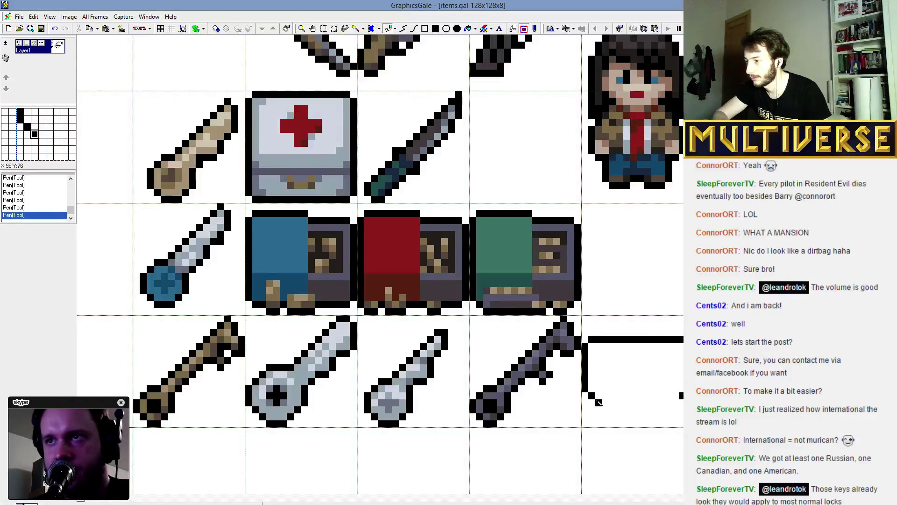
mouse_move(597, 396)
left_mouse_down()
mouse_move(680, 396)
mouse_move(650, 398)
left_mouse_up()
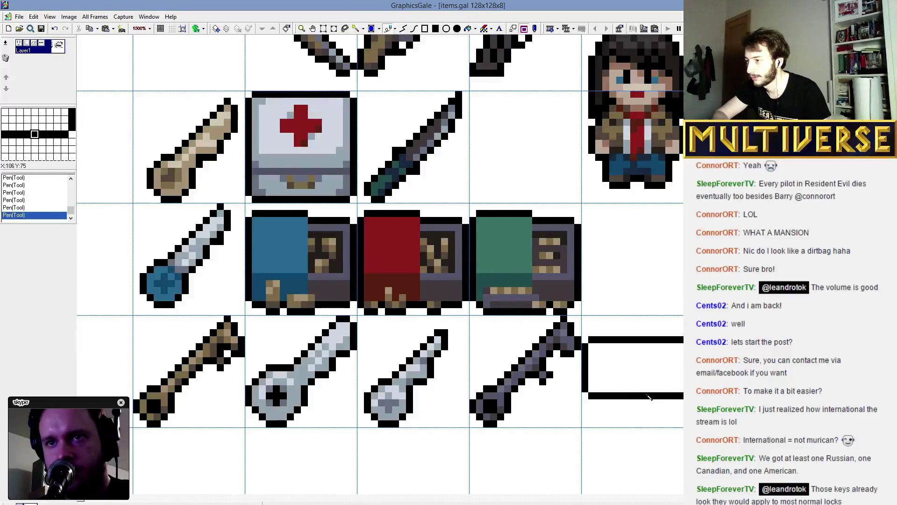
Draw a black V-shaped flap line across the envelope, descending from both upper corners to the middle.
left_click_drag(590, 351, 609, 362)
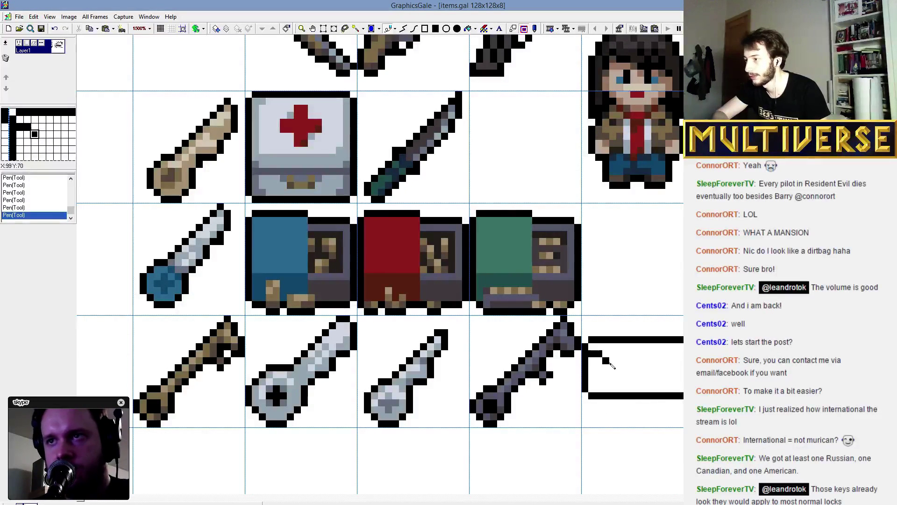
left_click(619, 367)
left_click(635, 375)
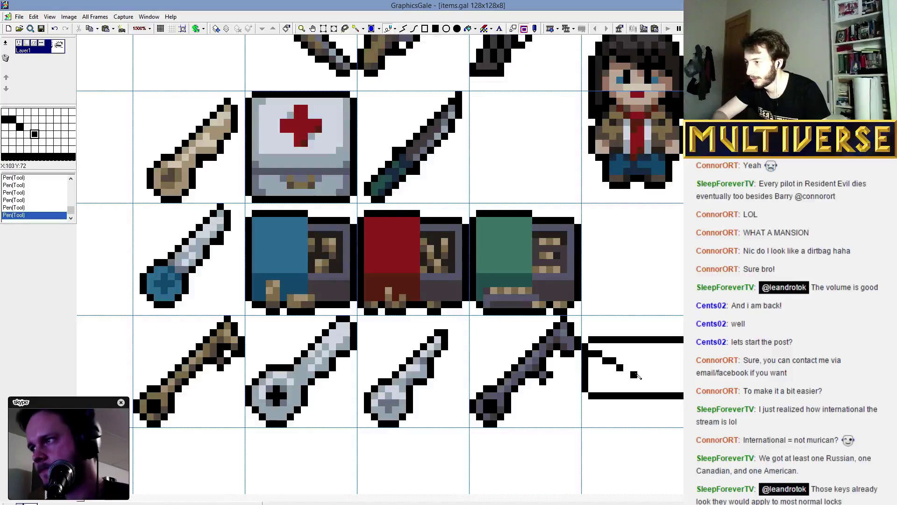
left_click(641, 375)
left_click(648, 368)
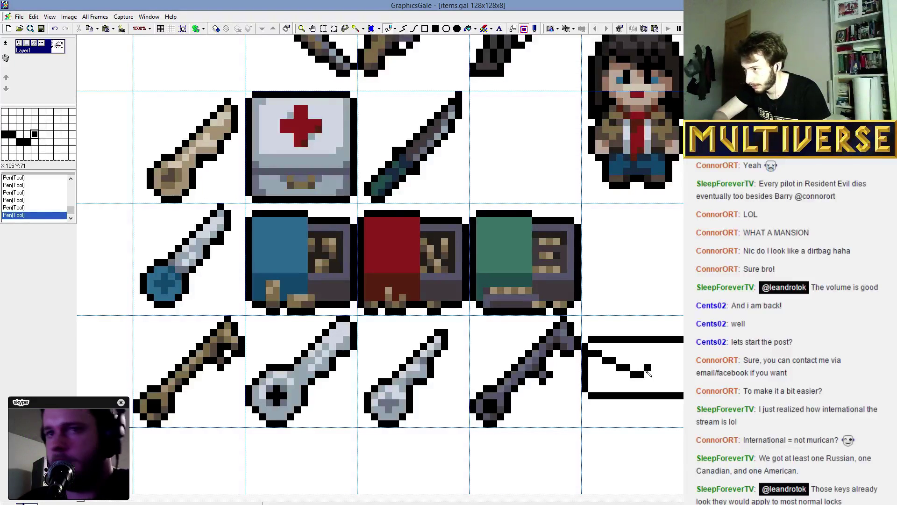
left_click(655, 368)
left_click(663, 361)
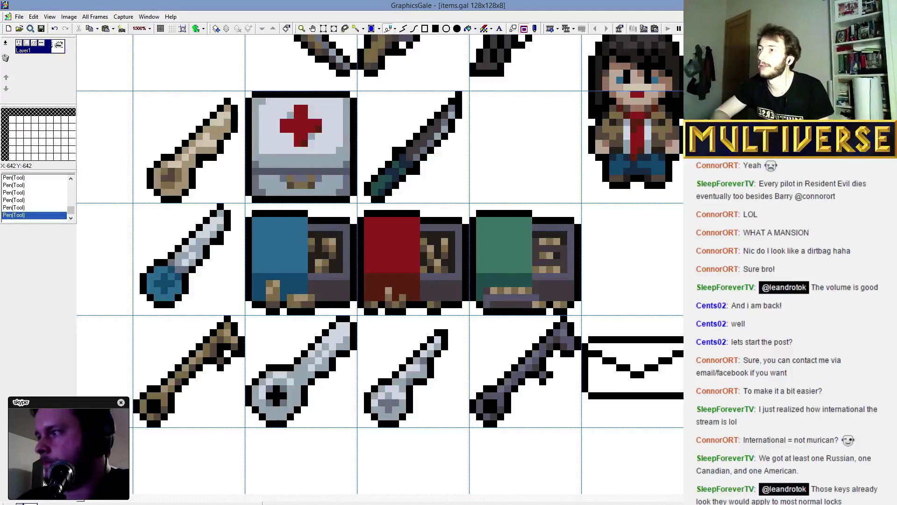
Flood-fill the envelope's flap and body with light beige.
left_click(469, 28)
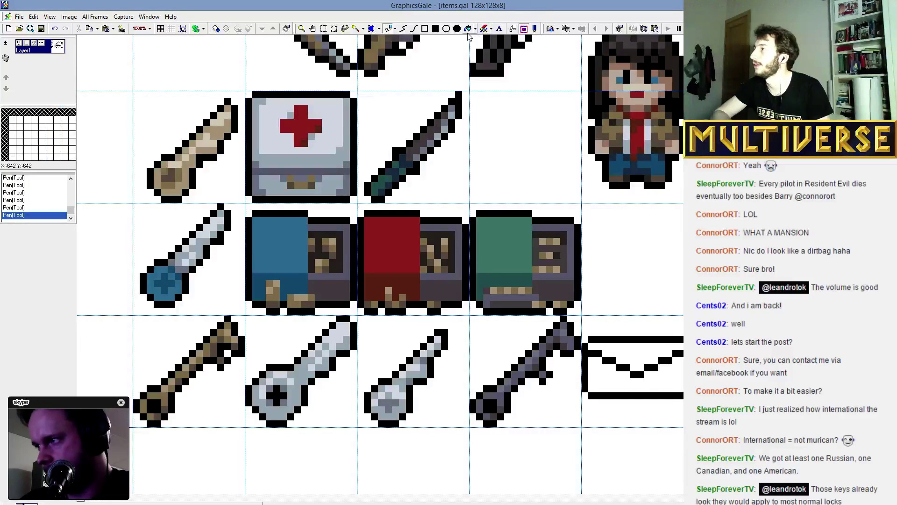
left_click(677, 346)
left_click(645, 355)
left_click(664, 372)
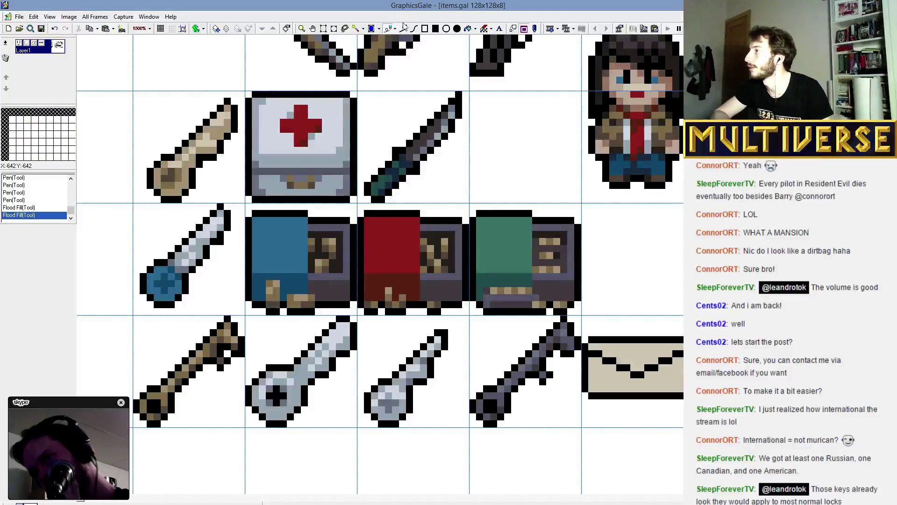
Recolour the envelope's flap line brown with the Connect Line tool, and shade its lower corner pixels darker beige.
left_click(403, 29)
mouse_move(590, 352)
left_mouse_down()
mouse_move(649, 377)
mouse_move(682, 355)
left_mouse_up()
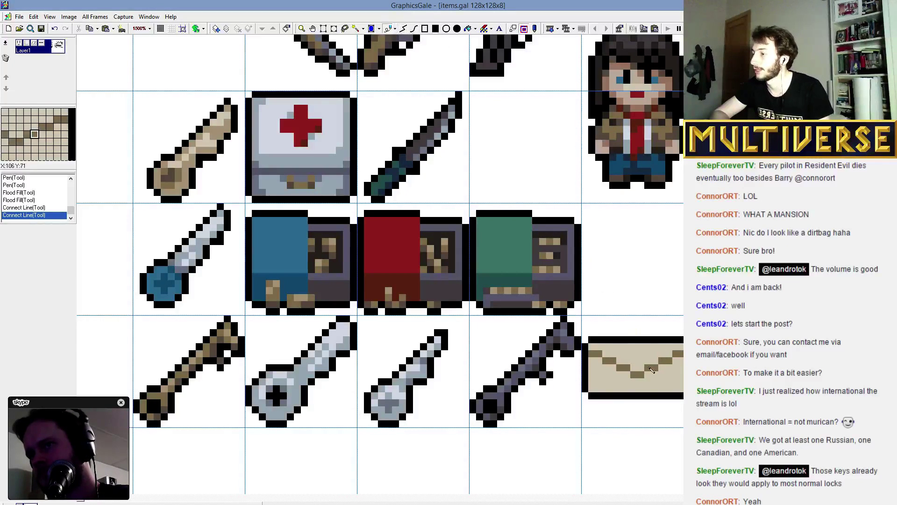
left_click(593, 390)
left_click(683, 388)
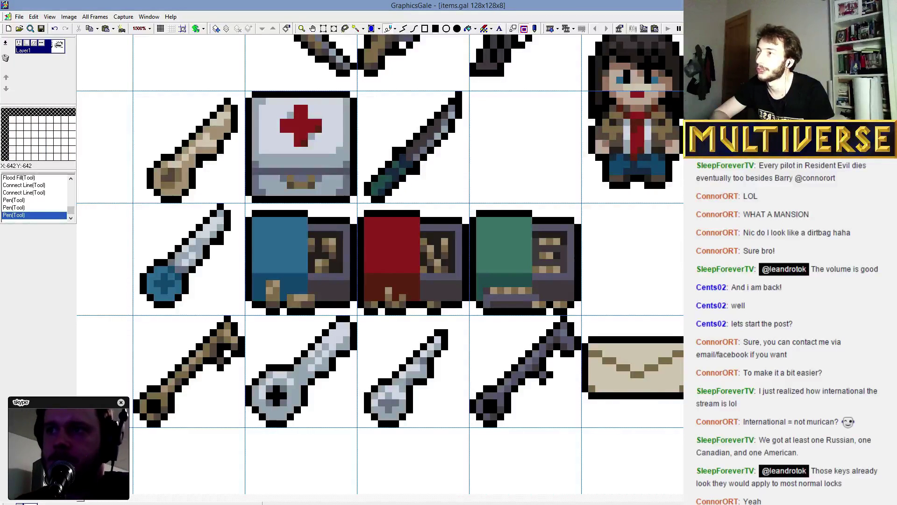
left_click(591, 391)
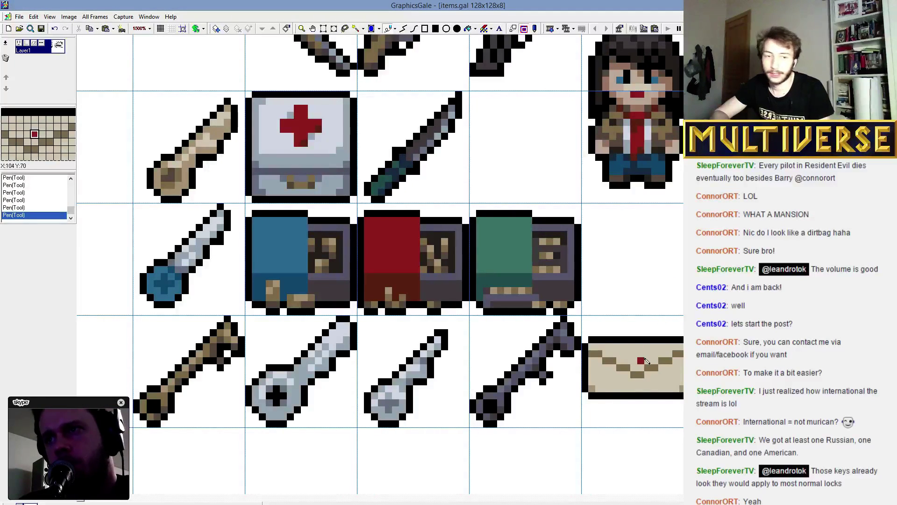
Draw a rounded red wax seal over the tip of the envelope's flap, and soften the flap line.
key("alt+Tab")
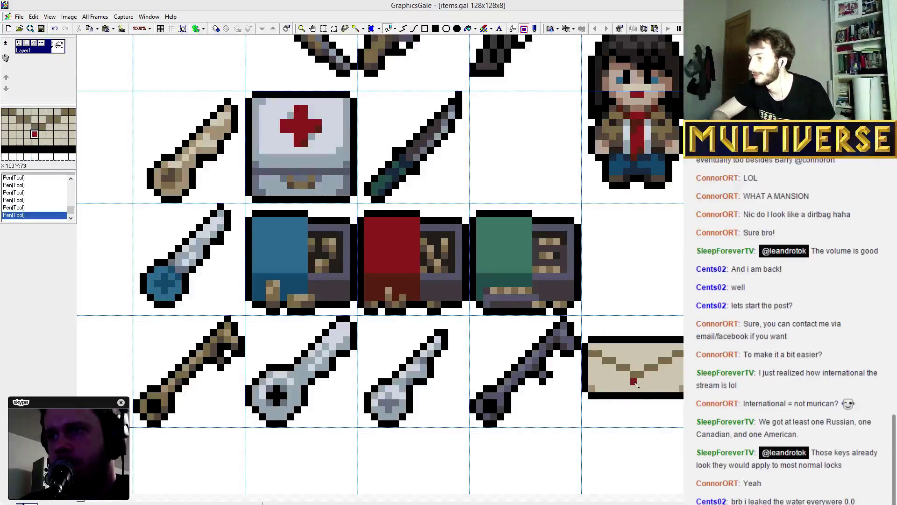
mouse_move(642, 383)
left_mouse_down()
mouse_move(631, 380)
mouse_move(649, 378)
mouse_move(635, 364)
left_mouse_up()
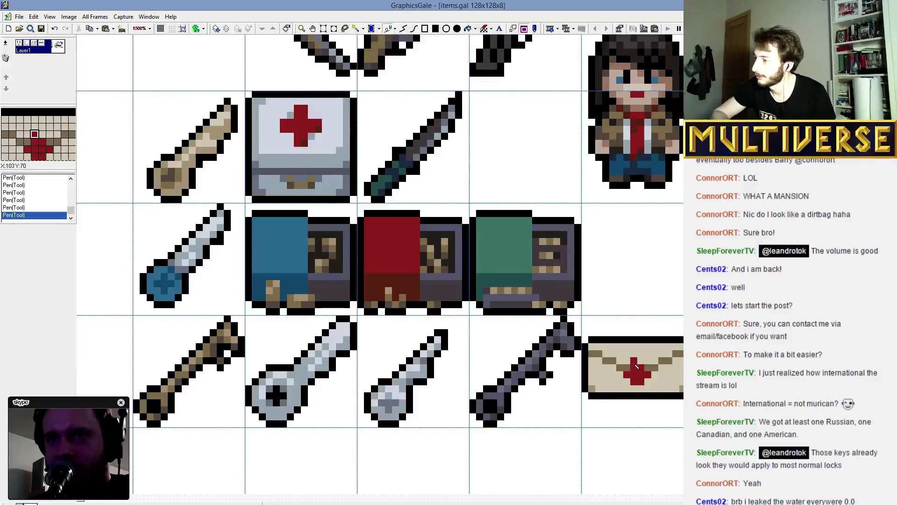
left_click(635, 362)
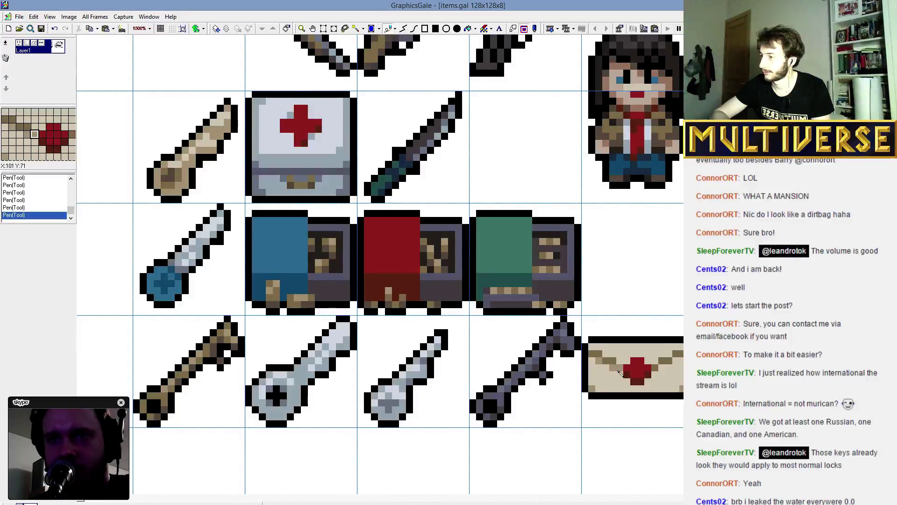
key("ctrl+z")
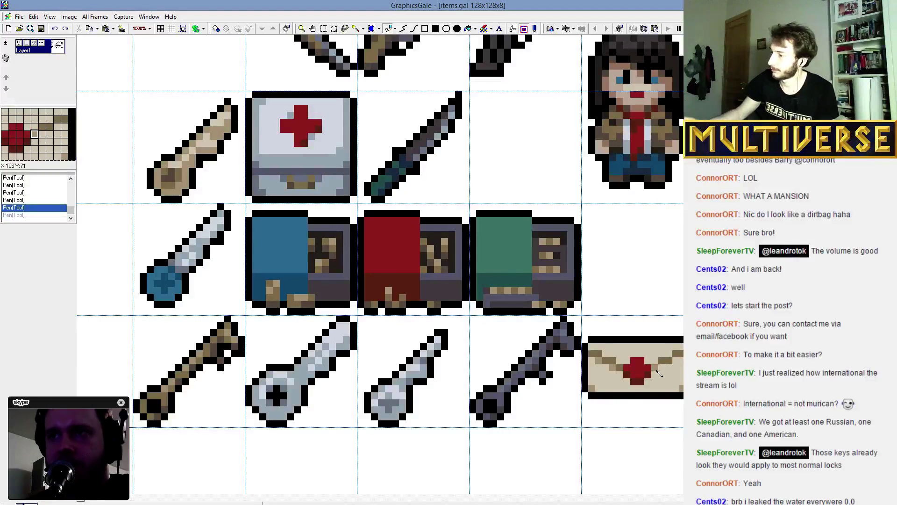
key("ctrl+y")
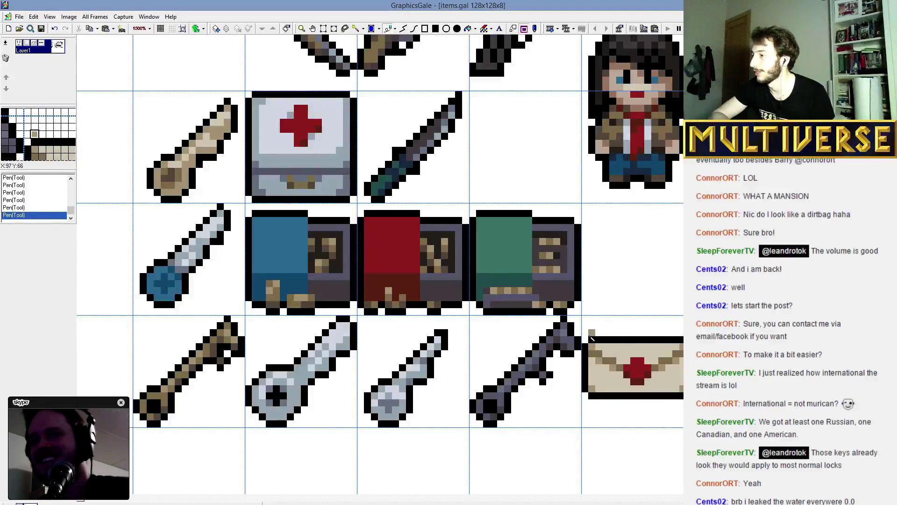
Shade the wax seal with darker red pixels and add a light highlight pixel.
left_click_drag(581, 336, 715, 410)
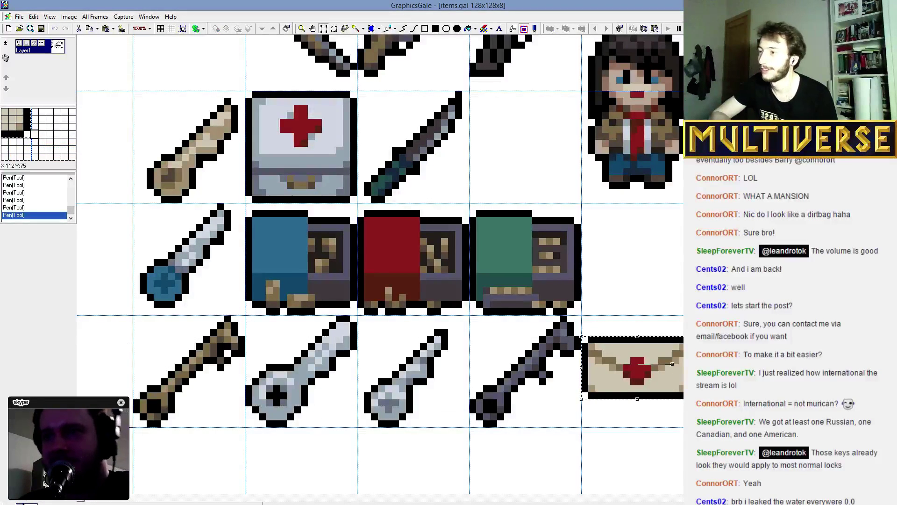
left_click(640, 379)
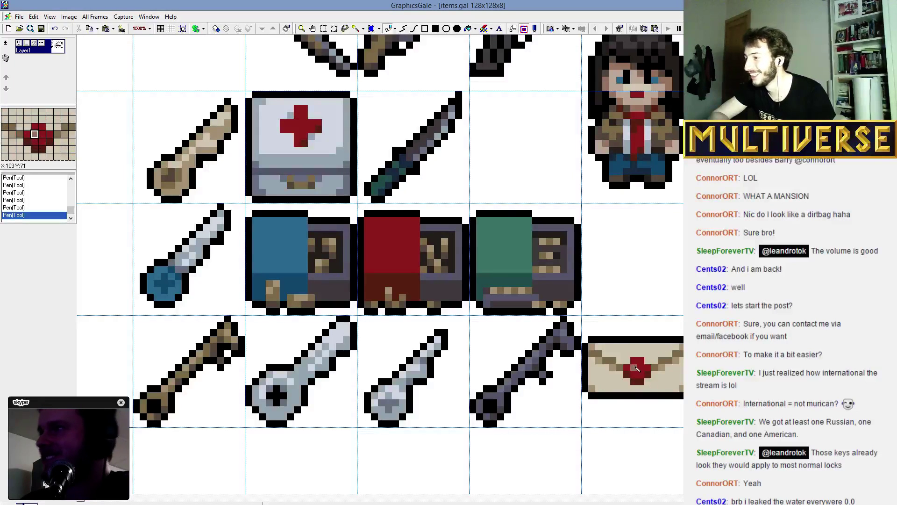
key("ctrl+z")
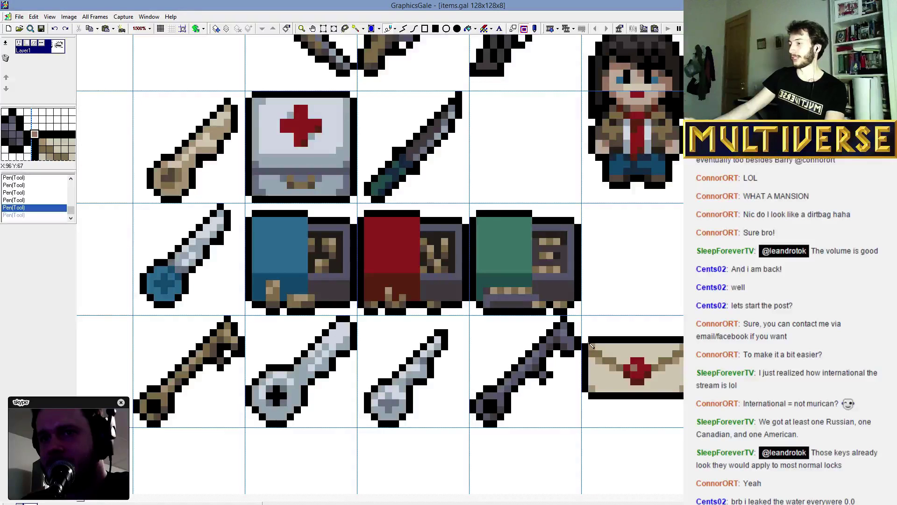
Move the sealed envelope up into the empty cell beside the green book.
key("s")
left_click_drag(586, 339, 653, 268)
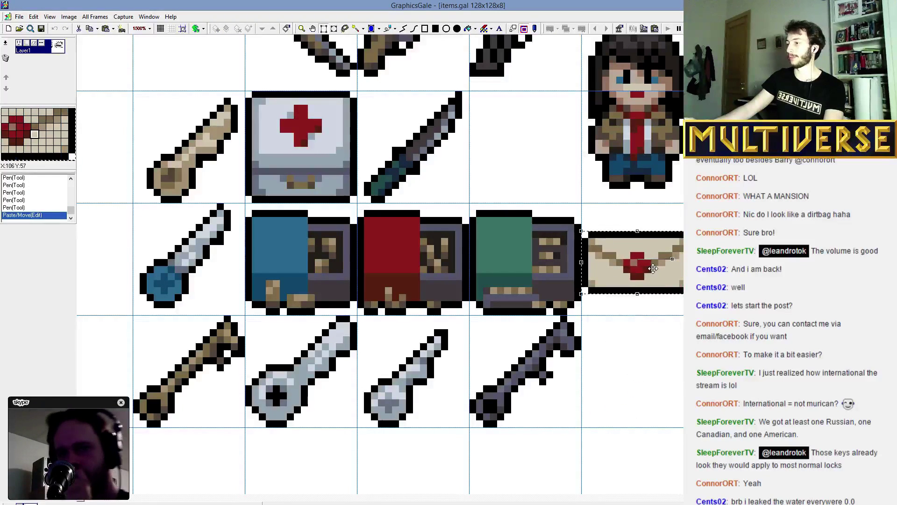
left_click(585, 229)
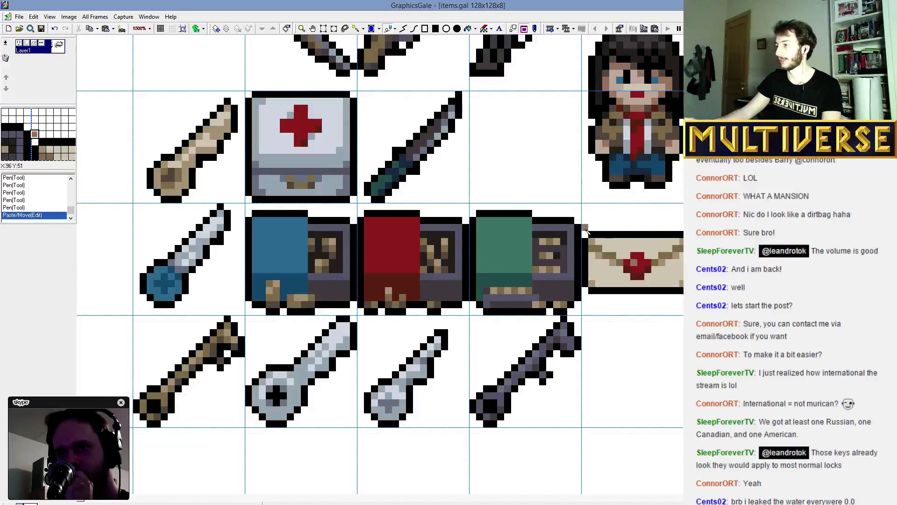
Duplicate the sealed envelope into the cell directly below it, beside the dark key.
left_click_drag(585, 229, 688, 294)
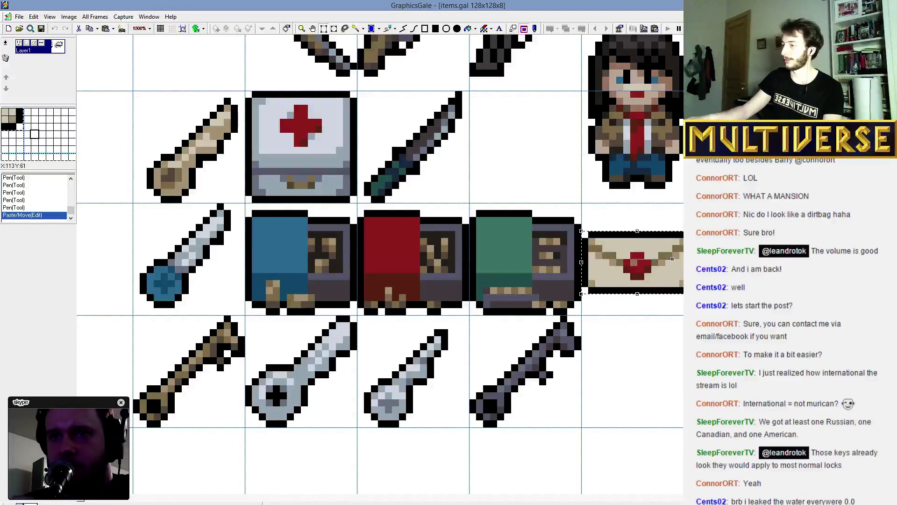
key("ctrl+c")
key("ctrl+v")
left_click_drag(625, 264, 624, 370)
left_click(736, 363)
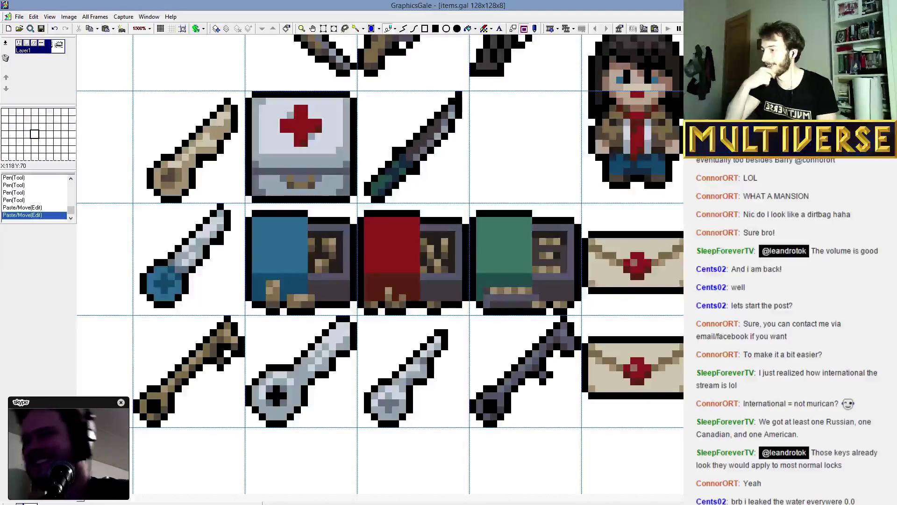
Paint out the lower envelope's red seal with beige and brown pixels, and add a small dark grey clasp at the flap's tip.
left_click(629, 374)
left_click(638, 380)
left_click(641, 373)
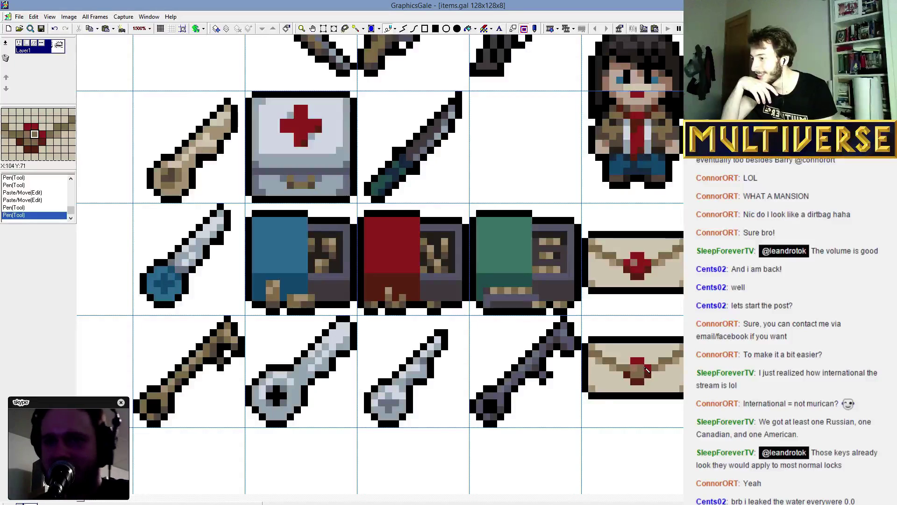
left_click(639, 369)
left_click(639, 368)
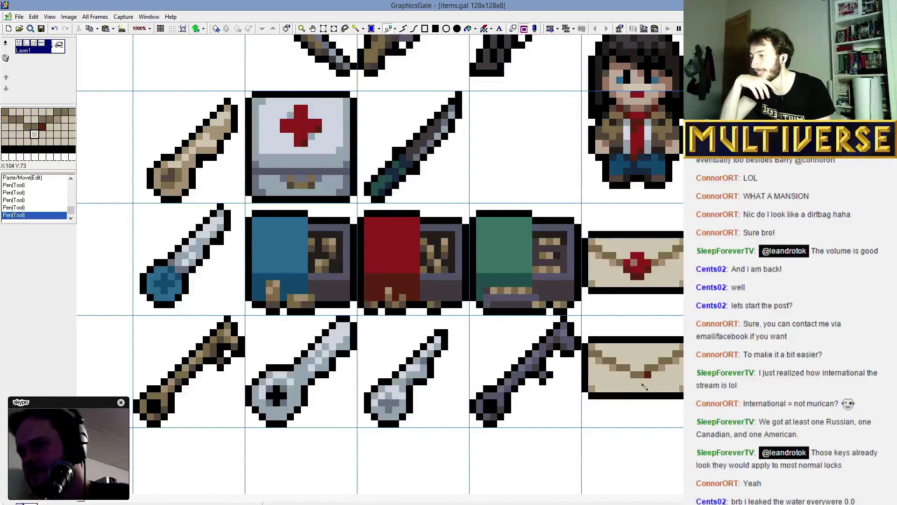
left_click(648, 377)
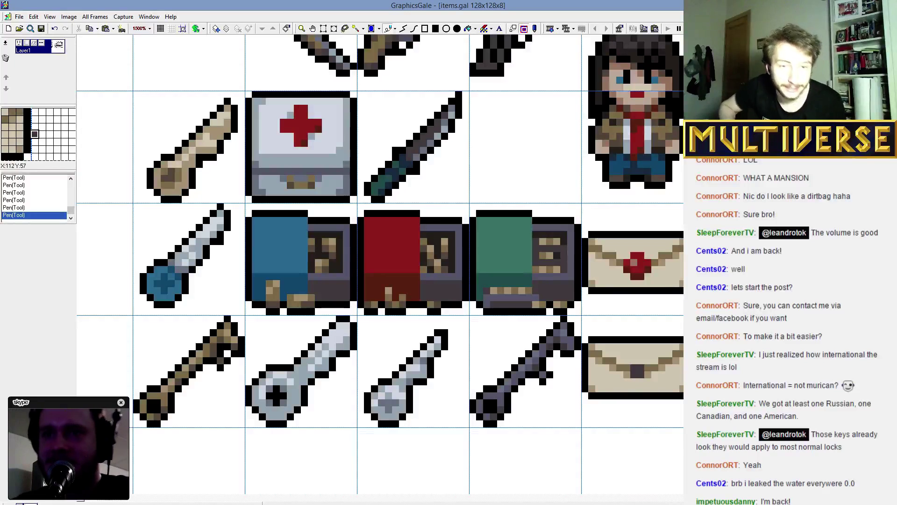
left_click_drag(583, 337, 584, 386)
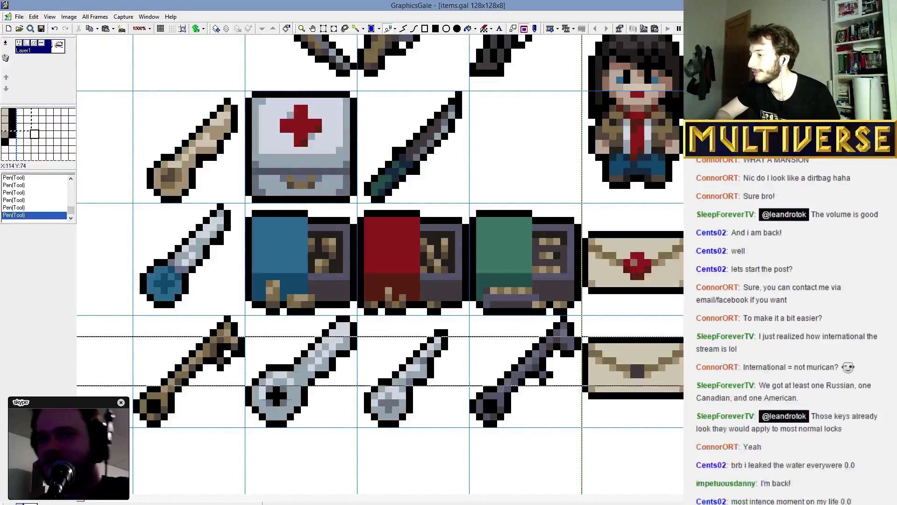
key("Escape")
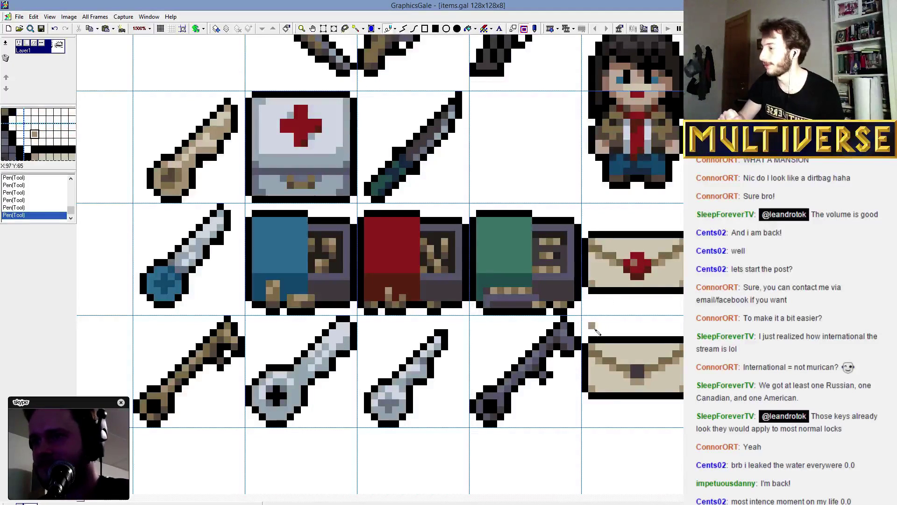
Move the clasped envelope out of the cell beside the dark key, up into the empty cell on the far side of the sealed envelope.
left_click_drag(584, 337, 697, 403)
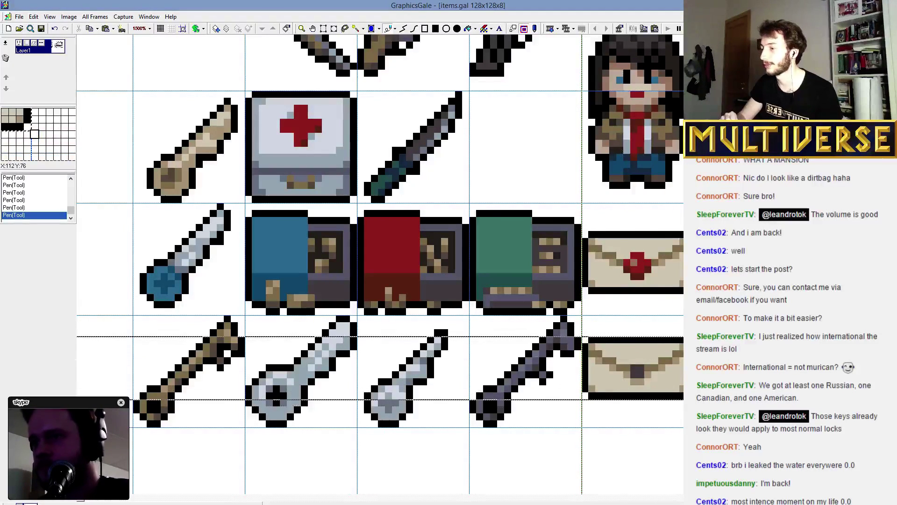
left_click(674, 374)
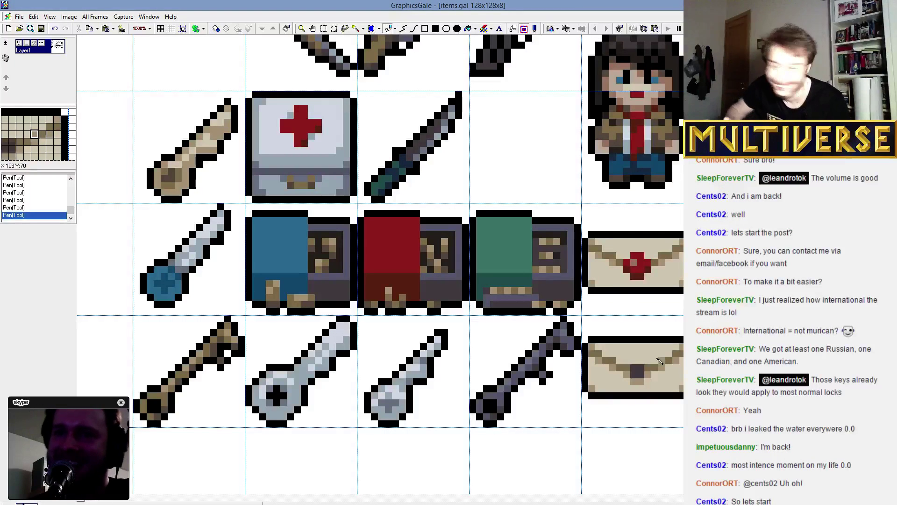
left_click_drag(583, 336, 750, 274)
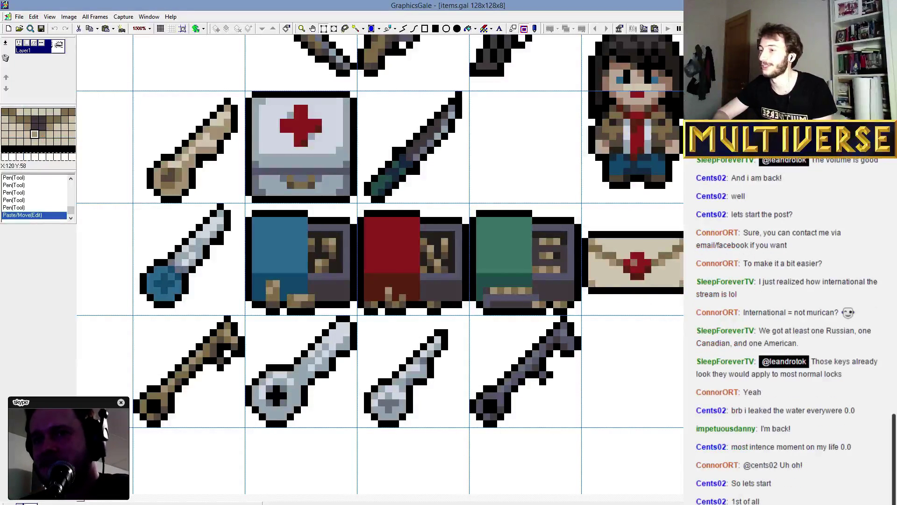
left_click(206, 502)
left_click(205, 501)
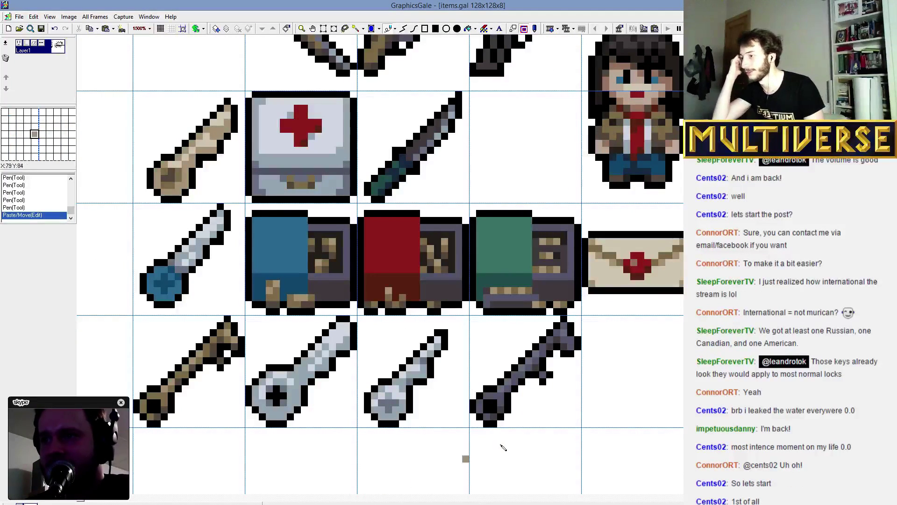
Paste a copy of the clasped envelope into the empty cell below the sealed envelope, beside the dark key.
left_click_drag(78, 210, 757, 302)
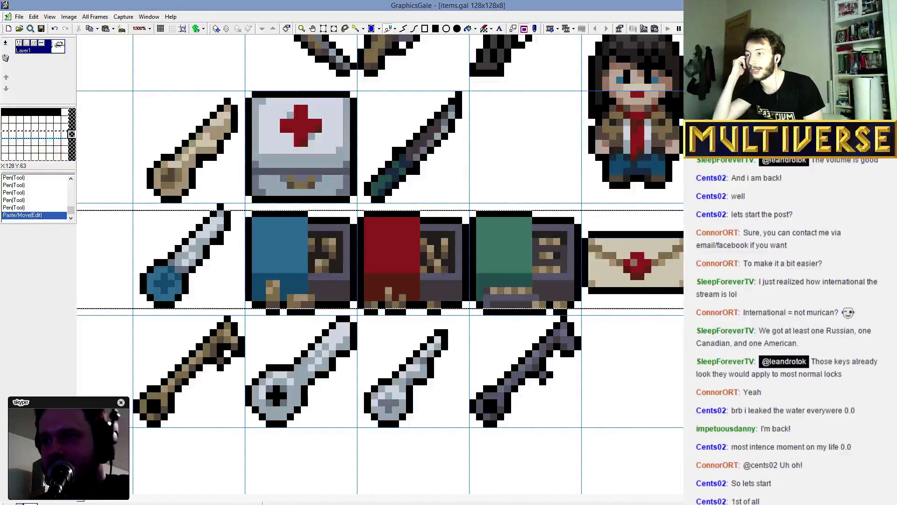
key("ctrl+v")
left_click_drag(673, 420, 658, 375)
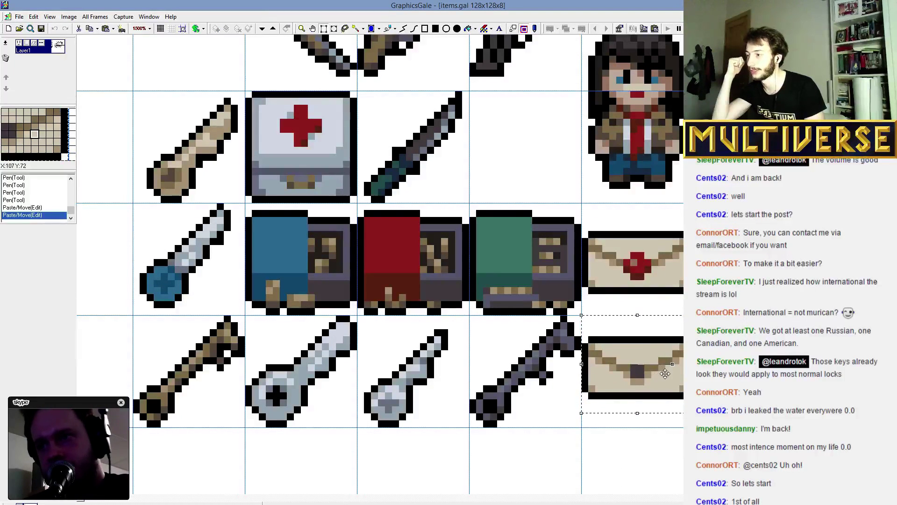
key("Return")
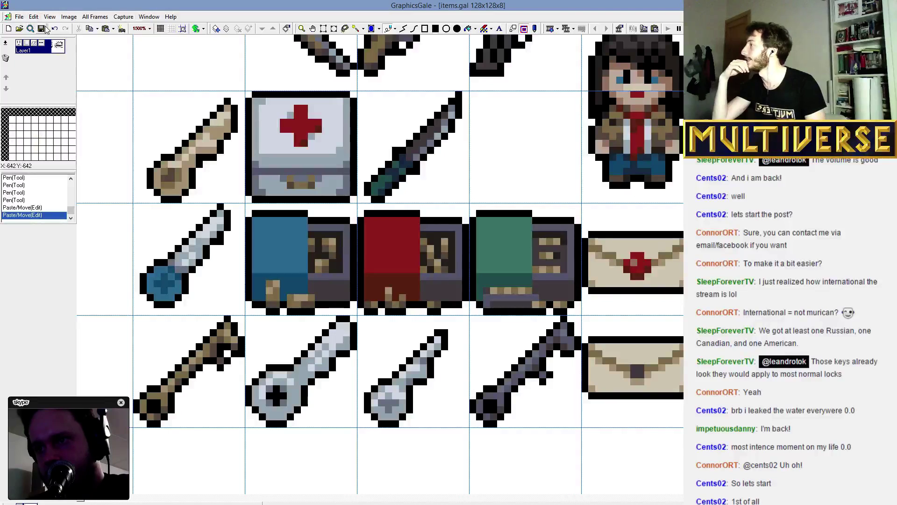
scroll(442, 264, "up", 3)
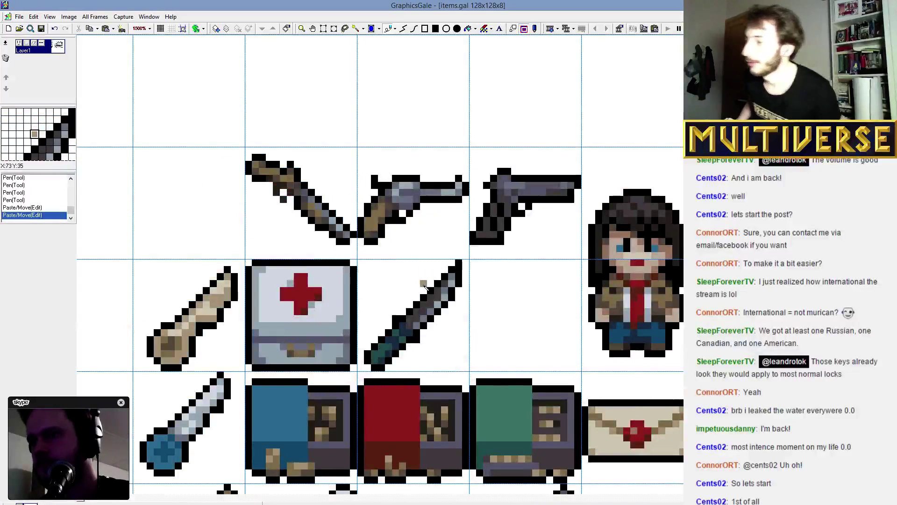
scroll(424, 285, "down", 4)
scroll(424, 285, "up", 2)
scroll(423, 285, "down", 2)
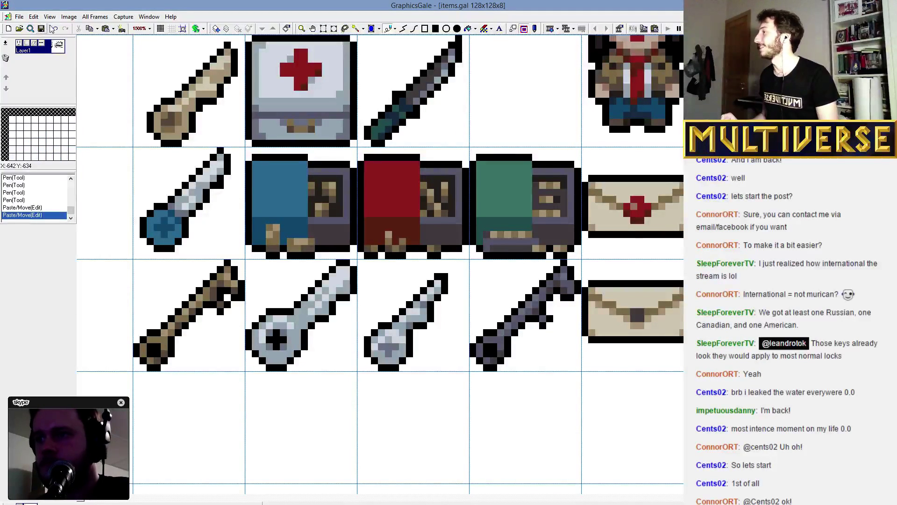
scroll(626, 266, "up", 2)
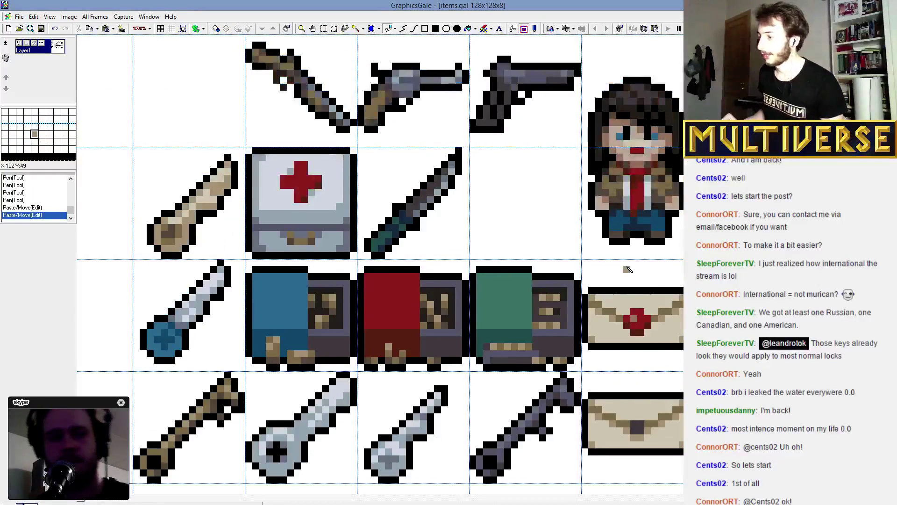
scroll(629, 270, "down", 1)
scroll(663, 238, "down", 1)
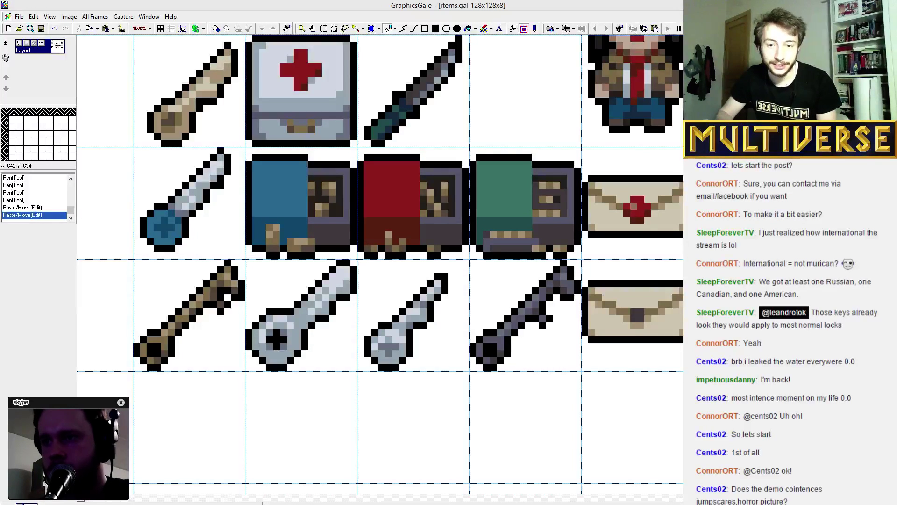
key("alt+Tab")
key("alt+Tab")
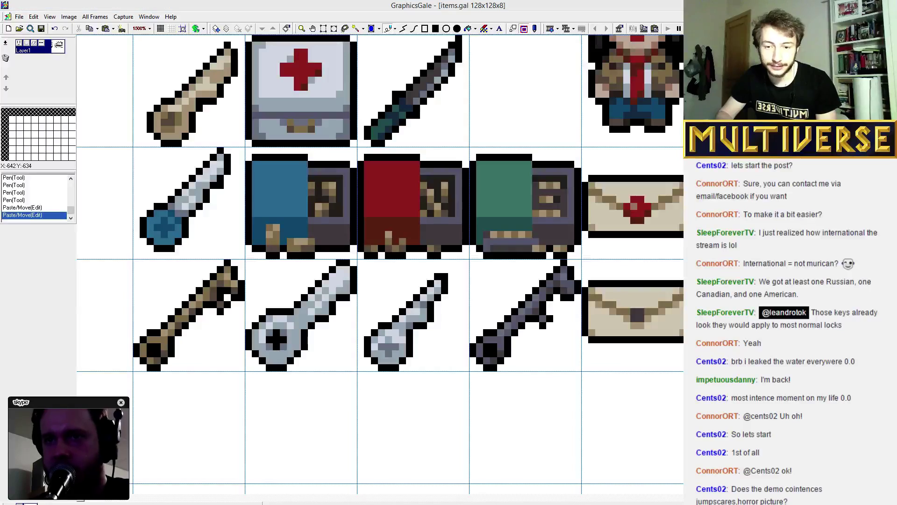
key("alt+Tab")
key("alt+Tab")
key("alt+Tab")
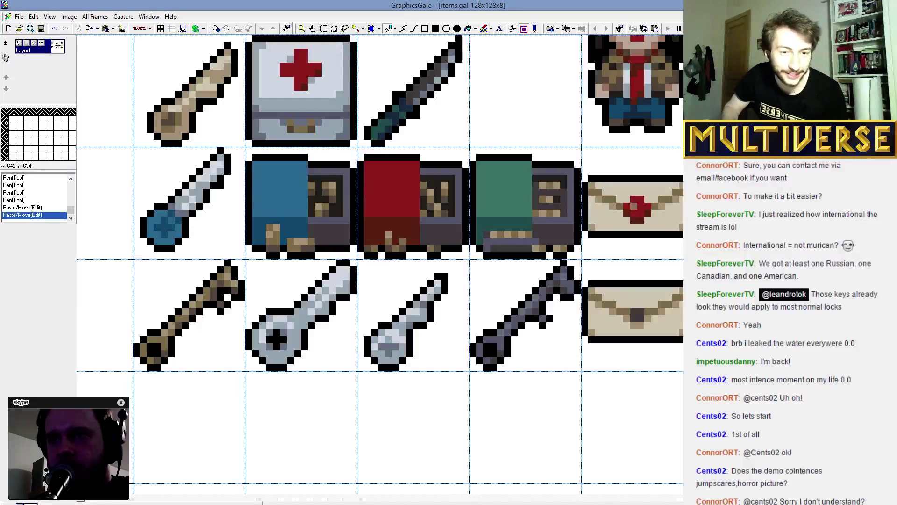
scroll(379, 259, "up", 2)
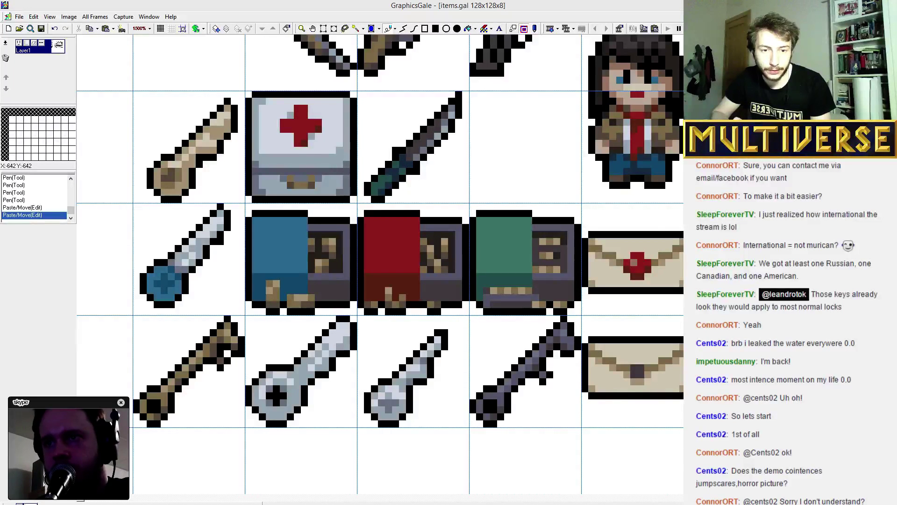
left_click(627, 371)
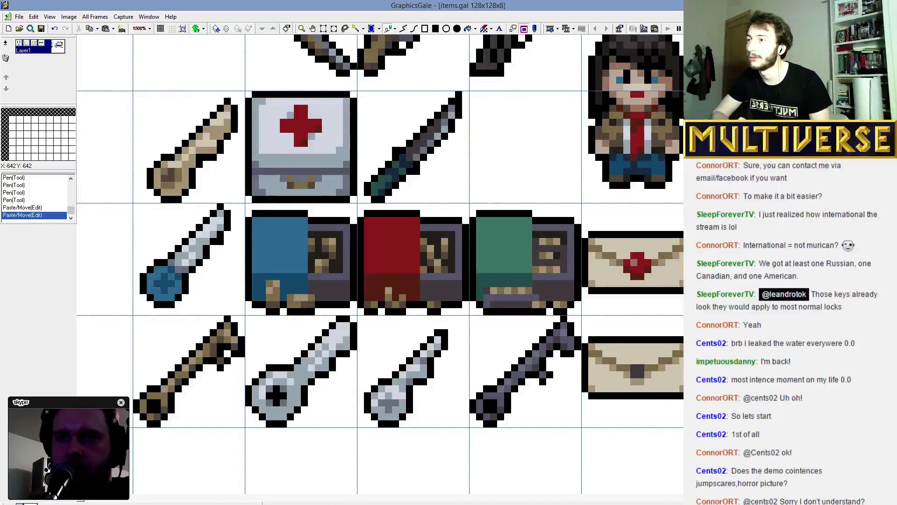
Sketch a light grey, slightly irregular paper page outline in the empty cell below the dark key.
scroll(647, 370, "down", 1)
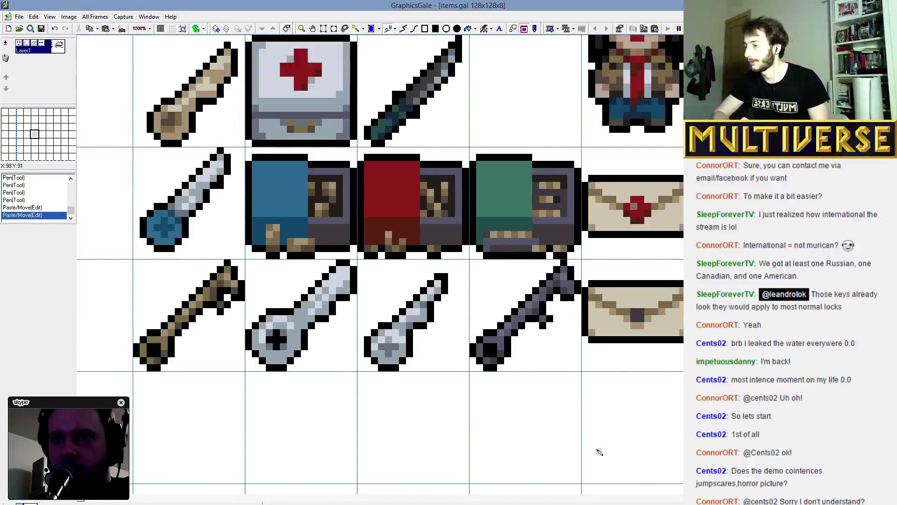
scroll(509, 364, "down", 1)
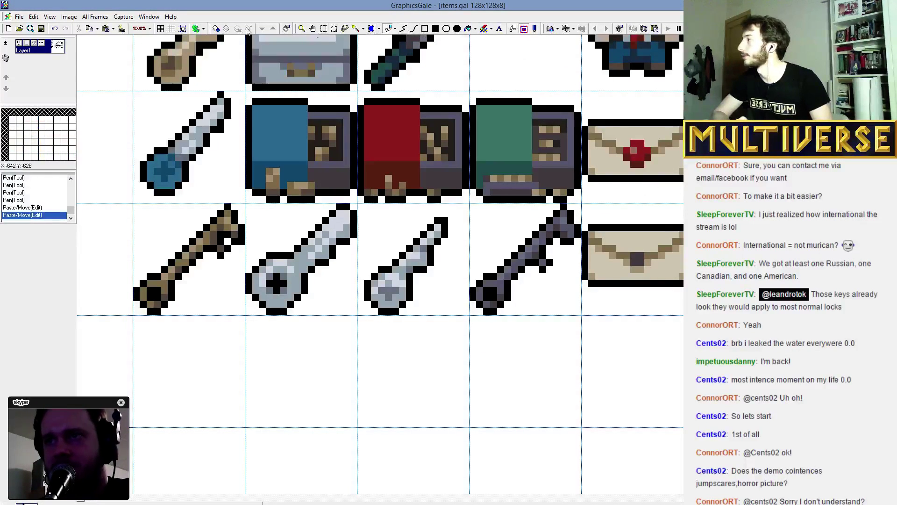
left_click(492, 332)
left_click_drag(493, 338, 486, 416)
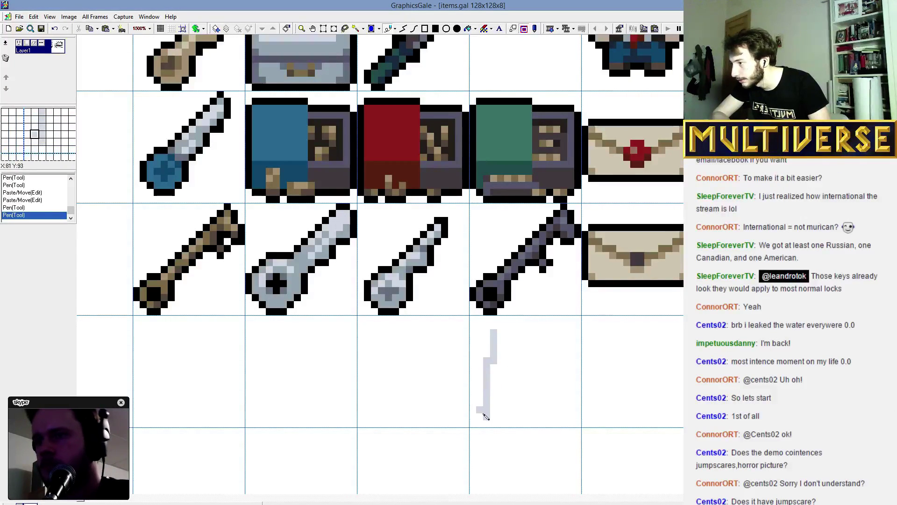
mouse_move(500, 326)
left_mouse_down()
mouse_move(560, 336)
mouse_move(560, 418)
left_mouse_up()
left_click_drag(493, 415, 566, 421)
left_click(514, 326)
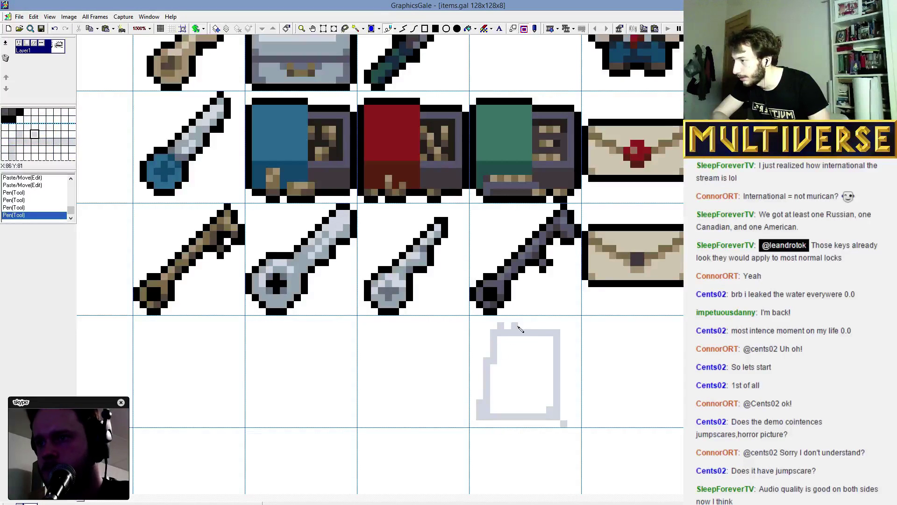
left_click_drag(519, 328, 503, 326)
left_click_drag(571, 346, 567, 362)
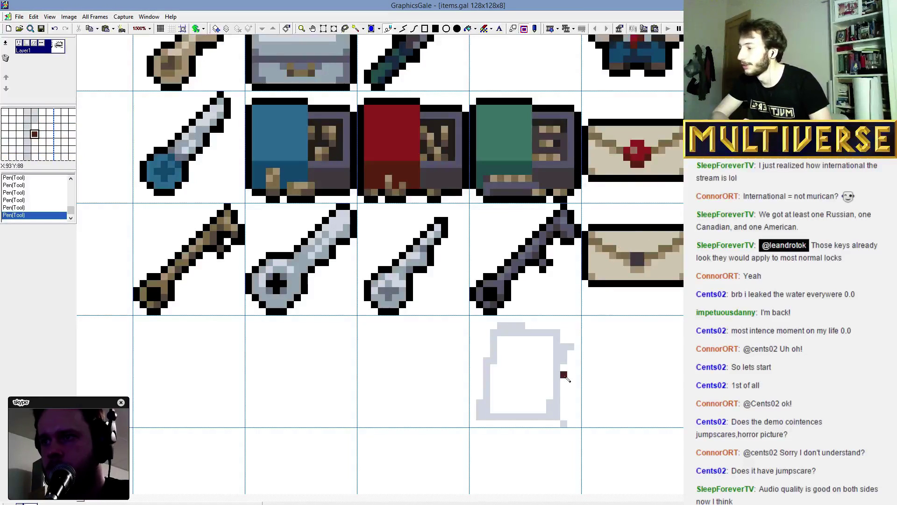
Add dark red stain pixels to the lower part of the page and flood-fill its interior with light grey.
mouse_move(521, 389)
left_mouse_down()
mouse_move(544, 424)
mouse_move(536, 410)
left_mouse_up()
right_click(555, 425)
left_click(543, 424)
right_click(543, 418)
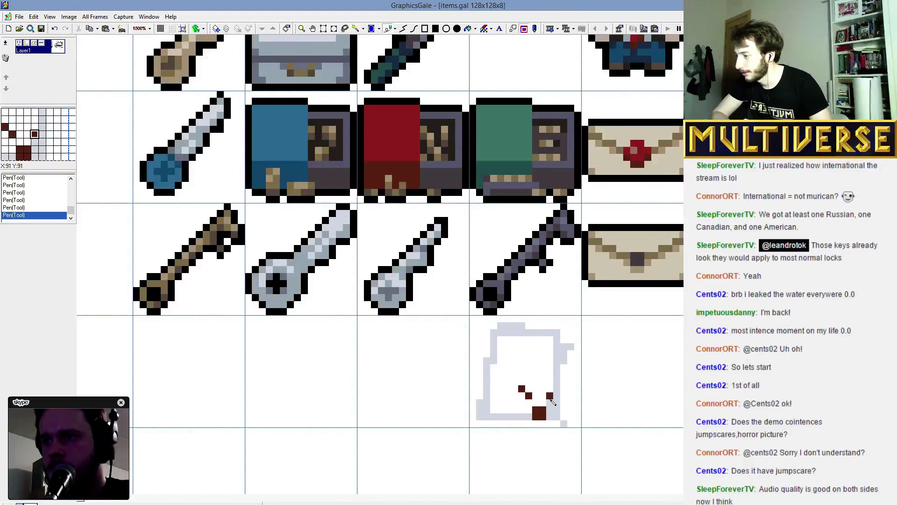
left_click(543, 382)
left_click(521, 410)
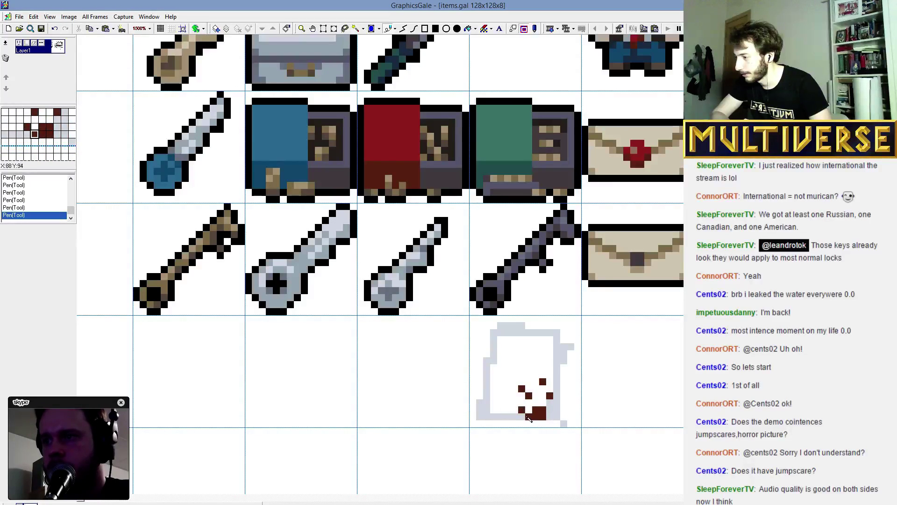
left_click(508, 416)
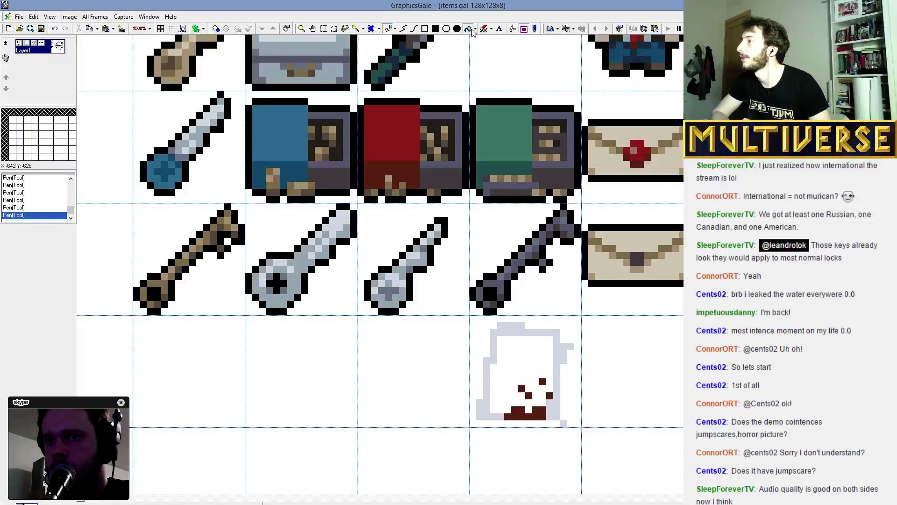
left_click(522, 374)
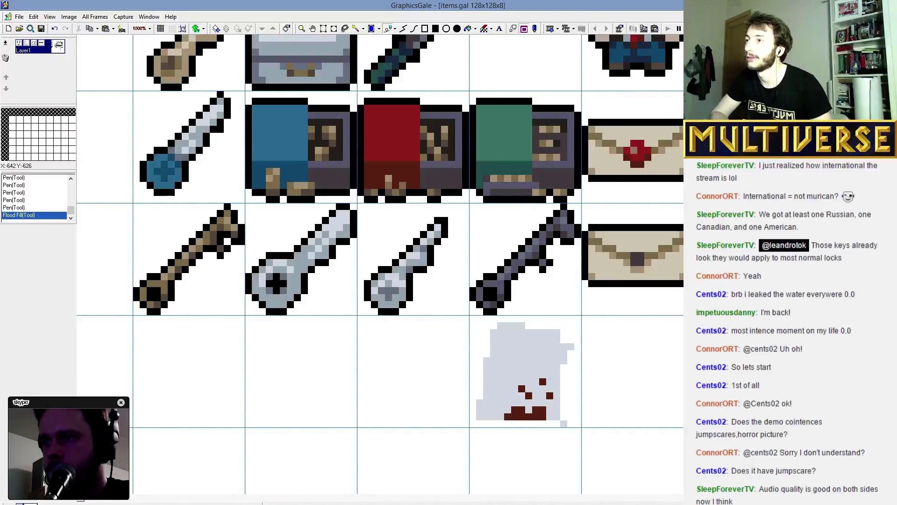
Outline the page's right and bottom edges in black and dot spaced black pixels up its left edge.
mouse_move(570, 353)
left_mouse_down()
mouse_move(568, 418)
mouse_move(492, 420)
mouse_move(479, 415)
mouse_move(491, 397)
left_mouse_up()
left_click(563, 368)
left_click(486, 401)
left_click(487, 388)
left_click(487, 374)
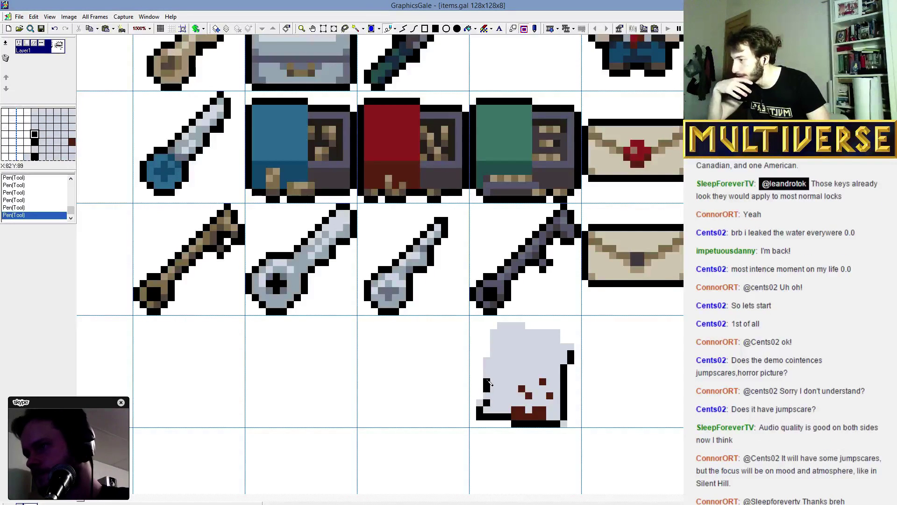
left_click(487, 360)
left_click(494, 346)
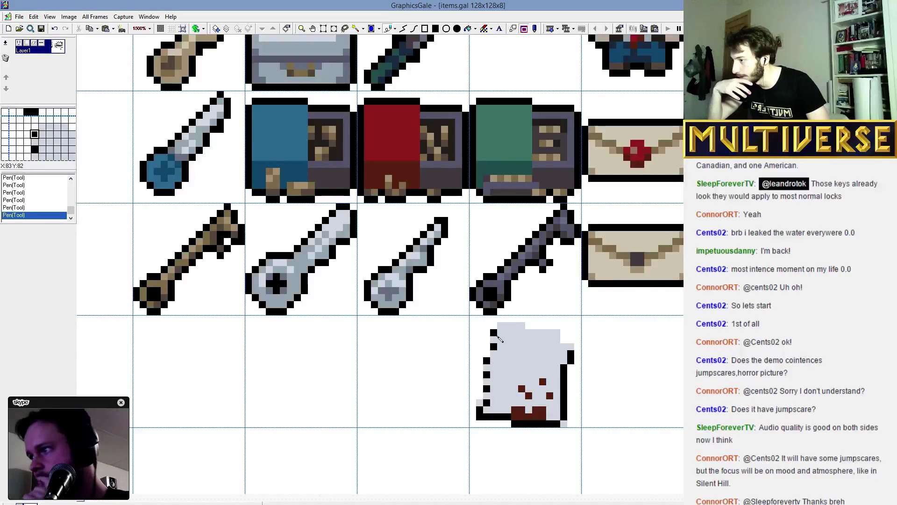
left_click(501, 332)
left_click(507, 319)
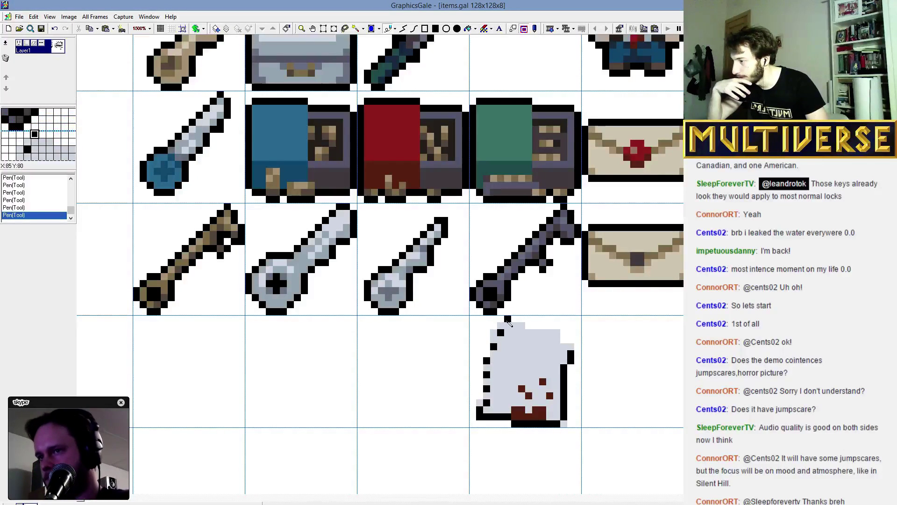
Stagger more black pixels along the page's left edge for a ragged look, and close the black outline across its top.
left_click(480, 395)
left_click(479, 381)
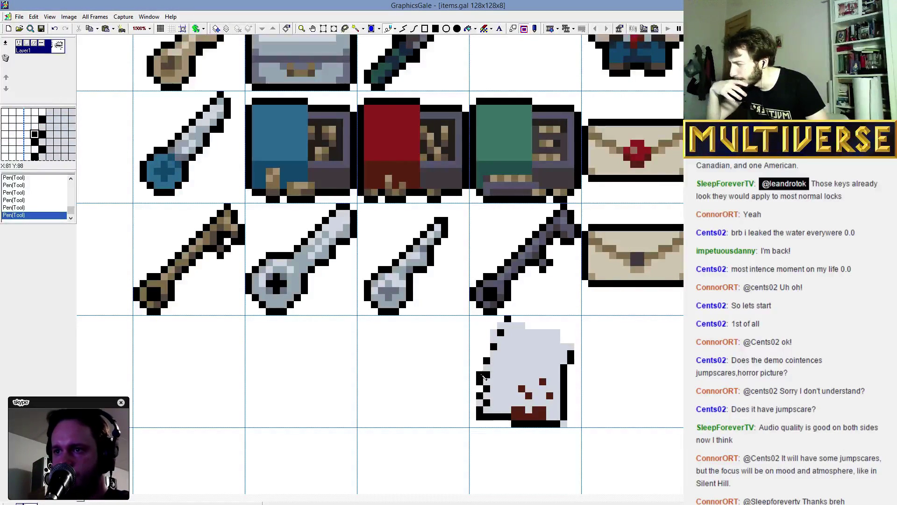
left_click(479, 367)
left_click(487, 353)
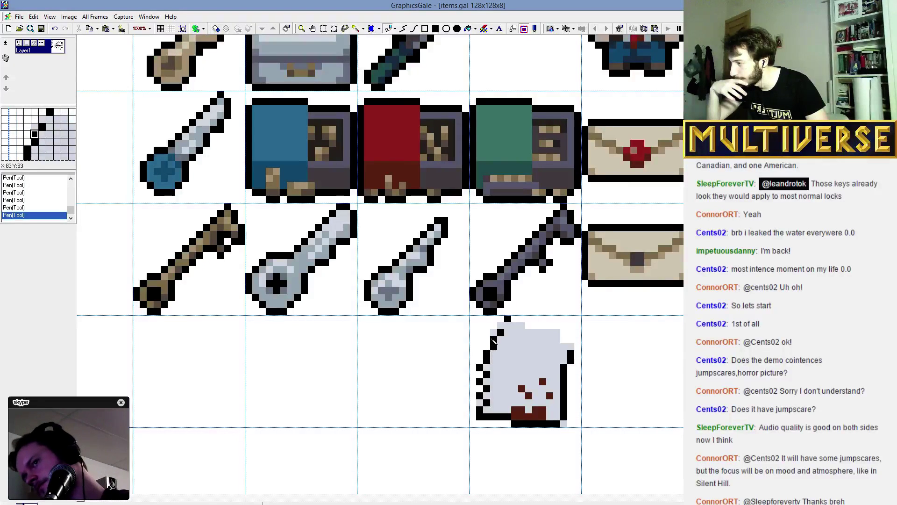
left_click(486, 340)
left_click(494, 332)
left_click(500, 326)
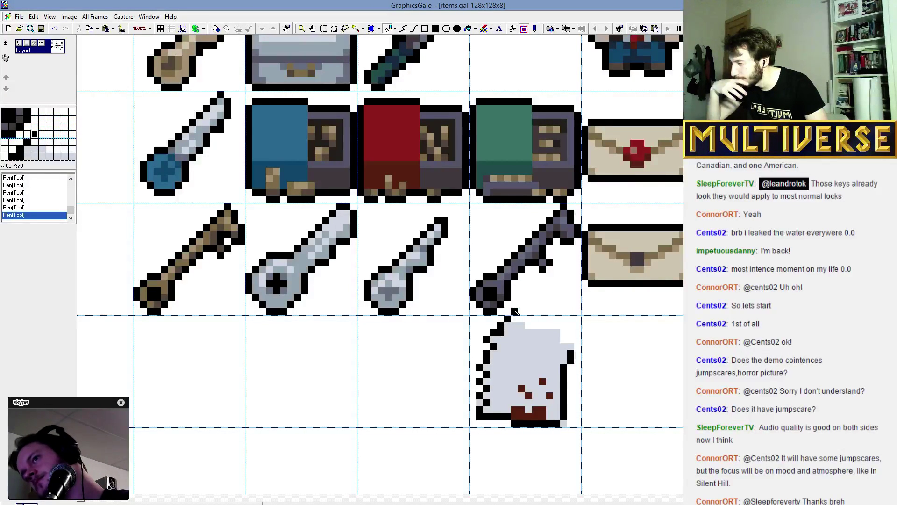
left_click(514, 319)
left_click(522, 322)
mouse_move(531, 326)
left_mouse_down()
mouse_move(561, 338)
mouse_move(543, 343)
mouse_move(576, 345)
mouse_move(567, 372)
left_mouse_up()
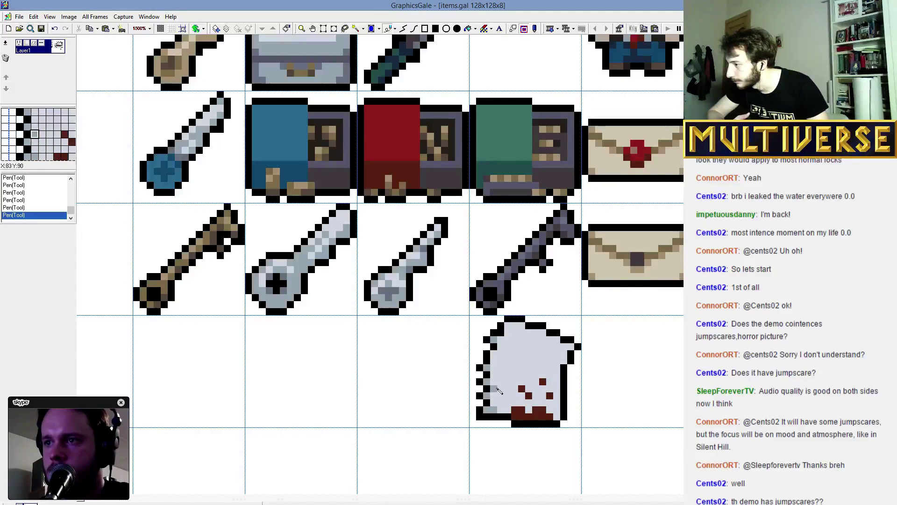
Shade the page with rows of grey text lines and rework the black outline along its right edge.
left_click(557, 367)
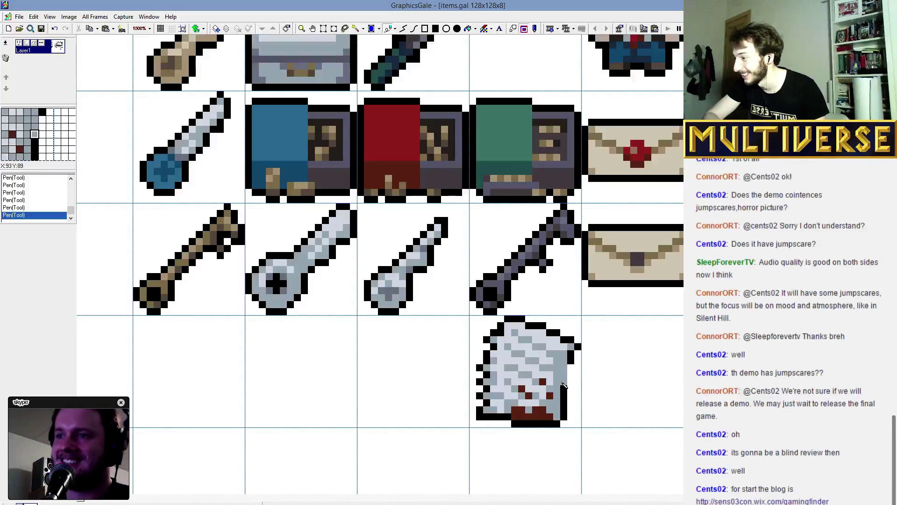
left_click_drag(573, 362, 568, 385)
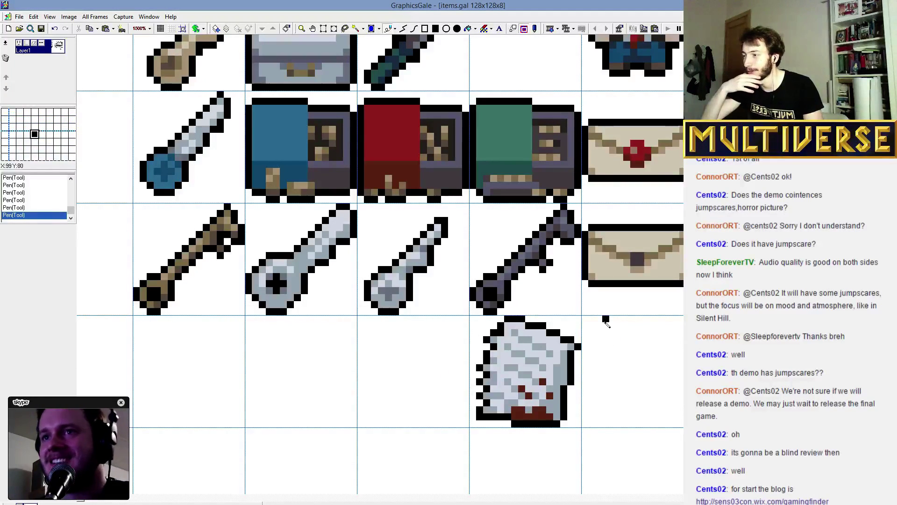
left_click_drag(605, 319, 675, 326)
left_click_drag(605, 325, 598, 410)
left_click_drag(608, 342, 606, 359)
left_click(641, 368)
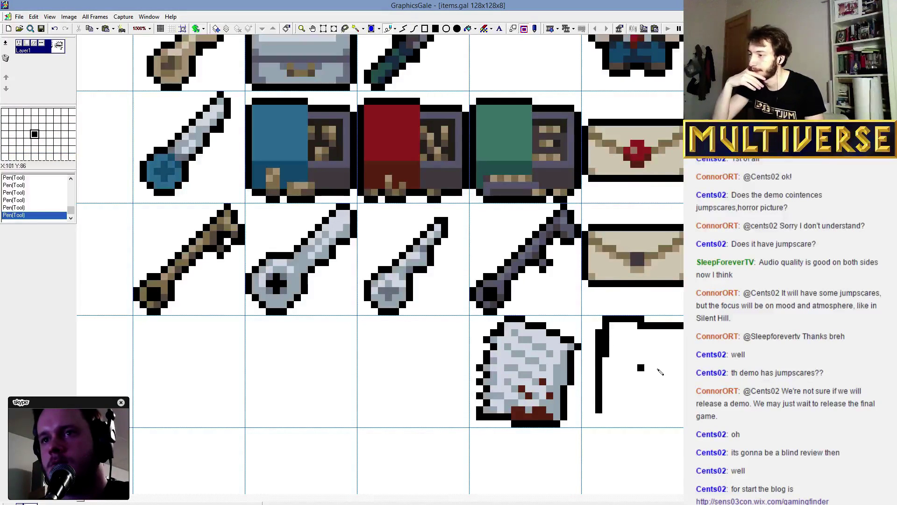
left_click_drag(680, 335, 668, 427)
left_click(585, 354)
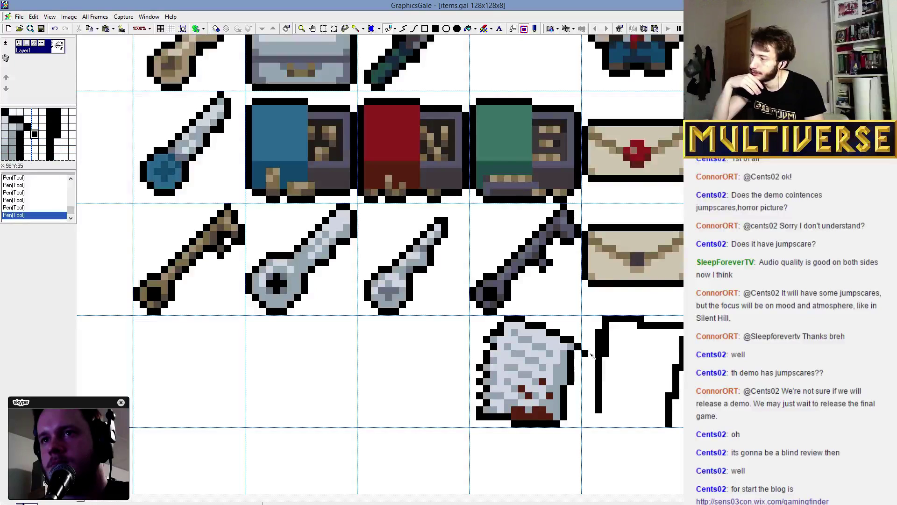
left_click_drag(599, 379, 592, 400)
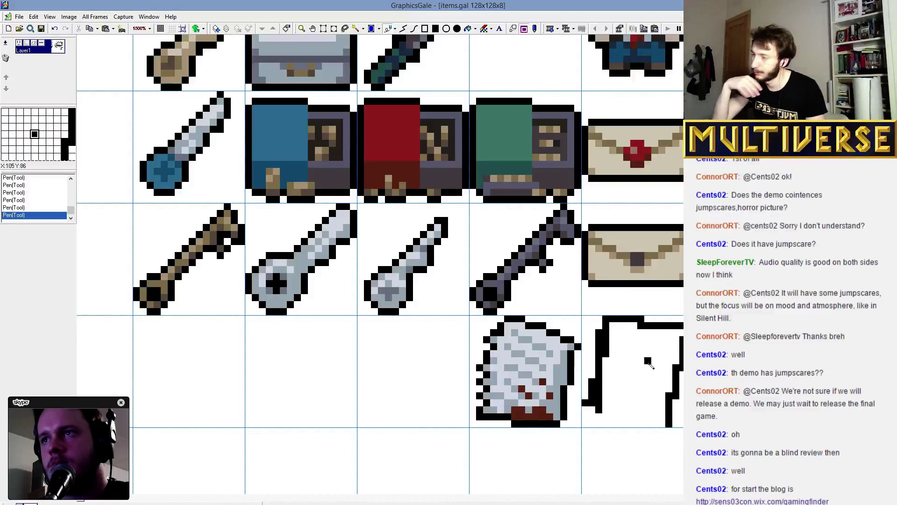
key("ctrl+z")
key("ctrl+z")
key("ctrl+z")
key("ctrl+z")
key("ctrl+z")
key("ctrl+z")
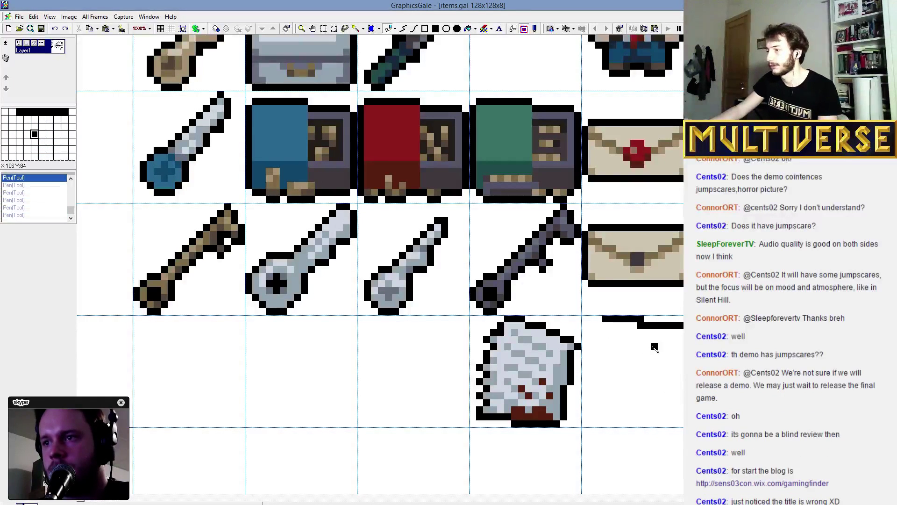
key("ctrl+z")
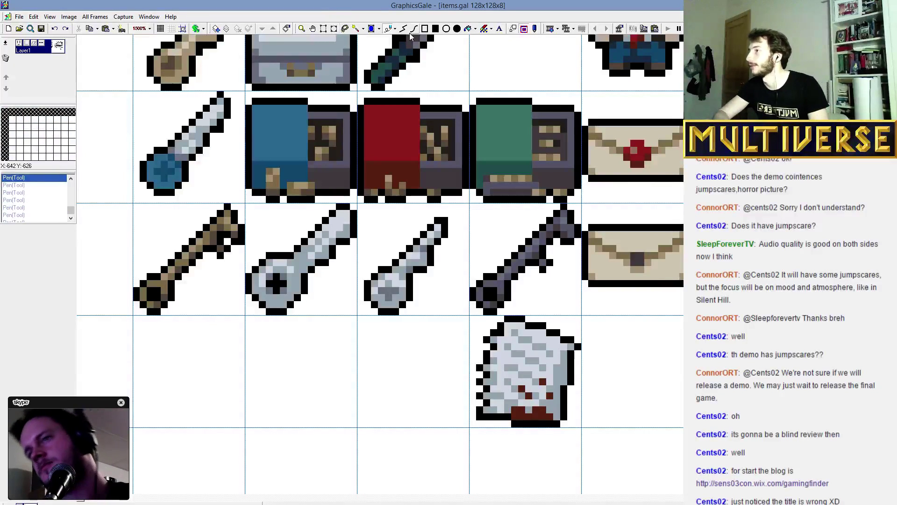
Draw an upright black rectangle outline in the cell beside the stained page and flood-fill it with light grey.
left_click(427, 29)
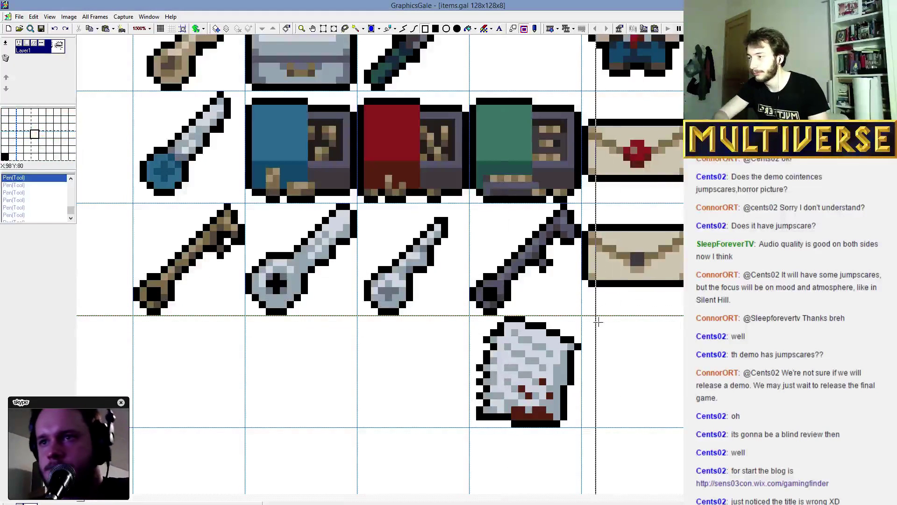
left_click_drag(596, 315, 680, 426)
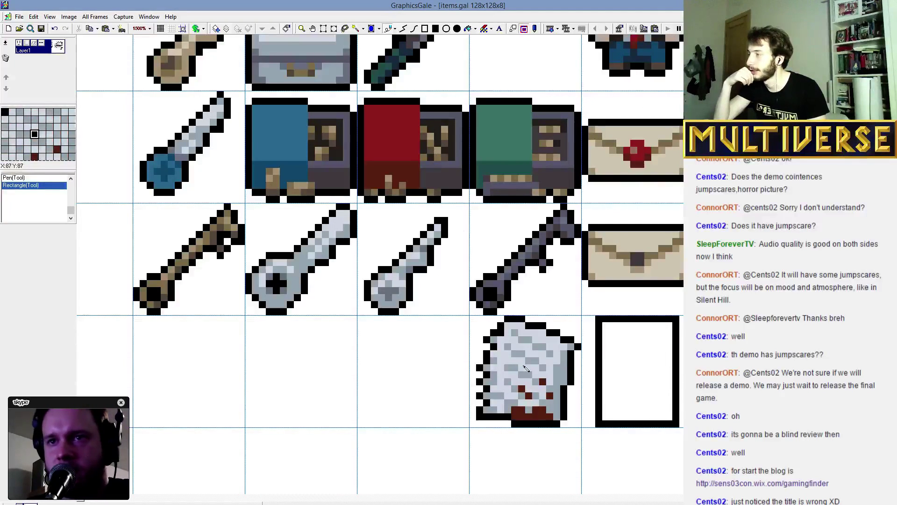
left_click(467, 28)
left_click(635, 359)
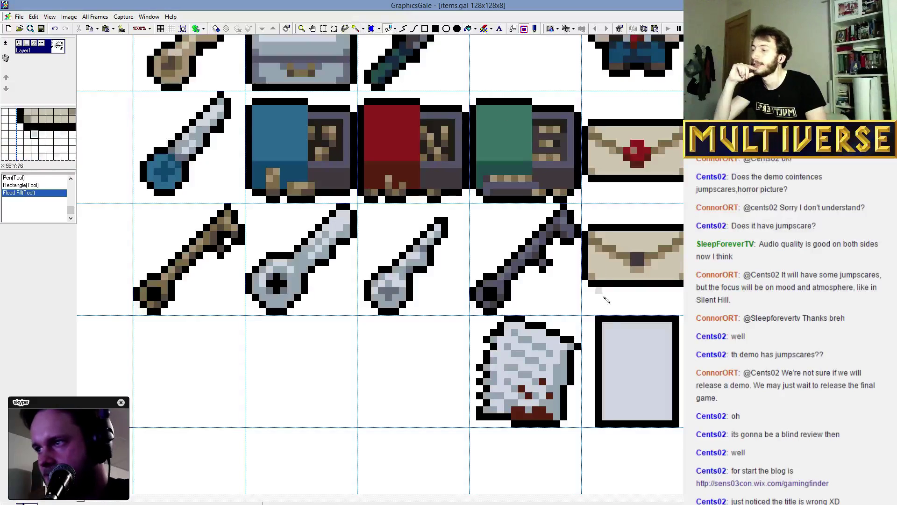
Break up the new page's left edge with evenly spaced light pixels to give it a perforated look.
left_click(600, 340)
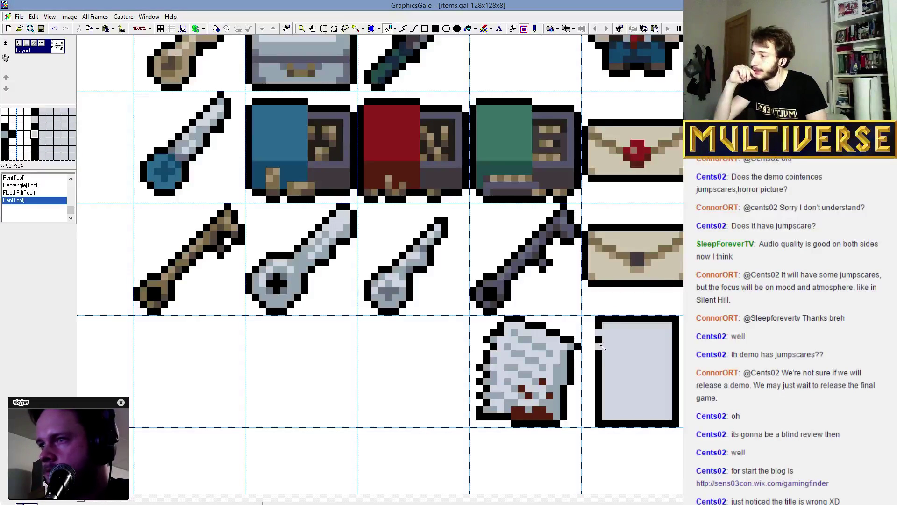
left_click(600, 354)
left_click(601, 368)
left_click(600, 382)
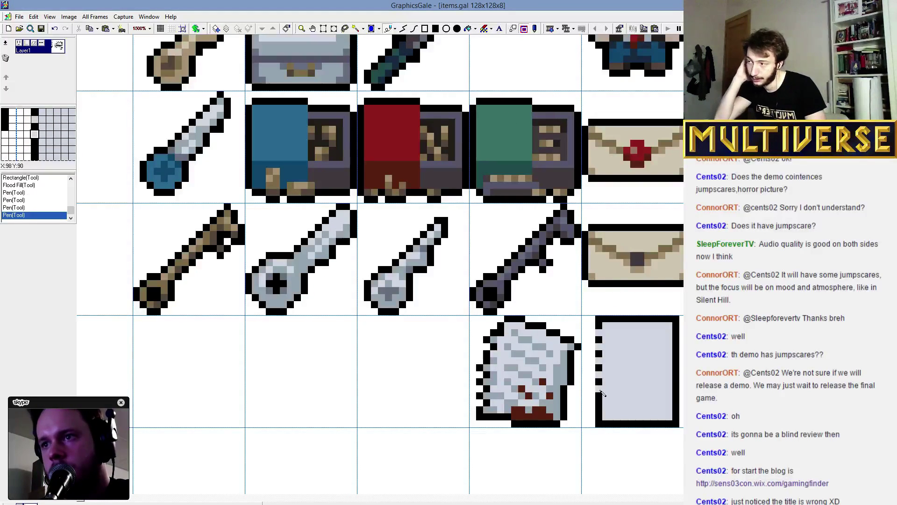
left_click(600, 409)
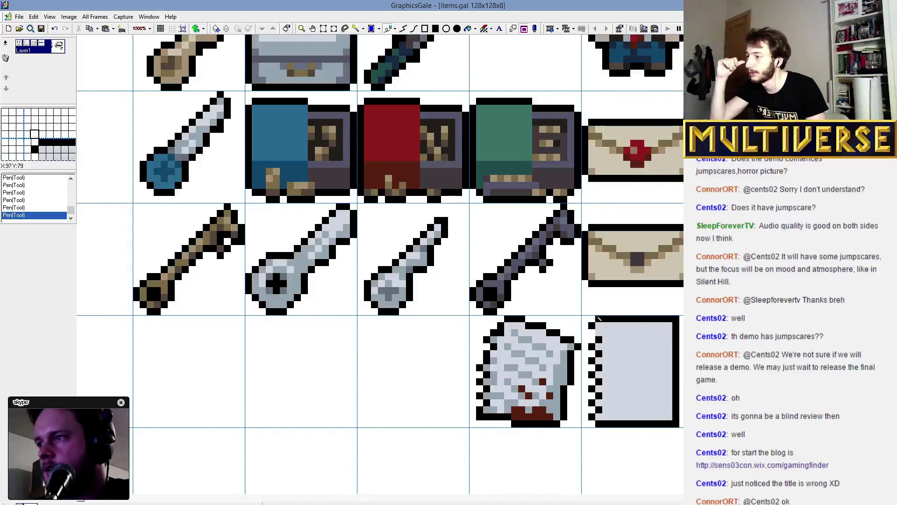
Move the new page's top edge down one pixel and draw a black notch into the upper part of its left edge.
left_click_drag(582, 309, 639, 324)
key("p")
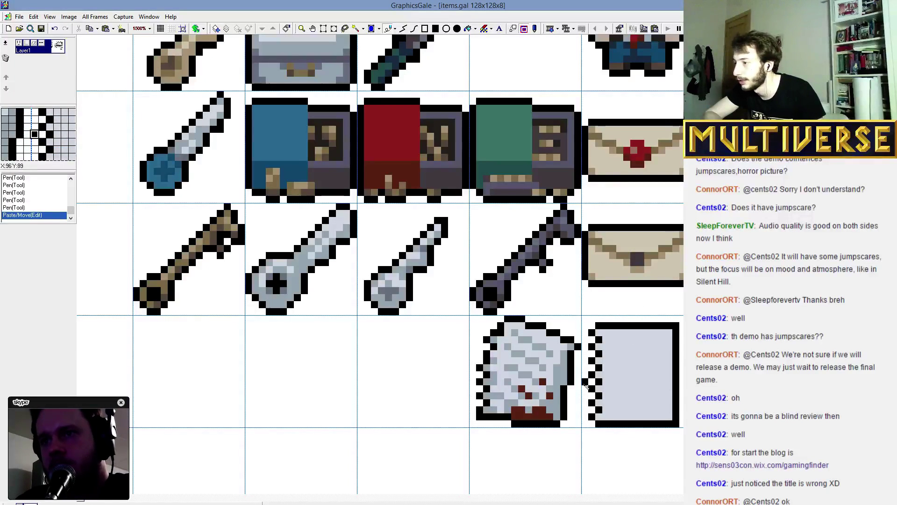
left_click(598, 341)
left_click(600, 349)
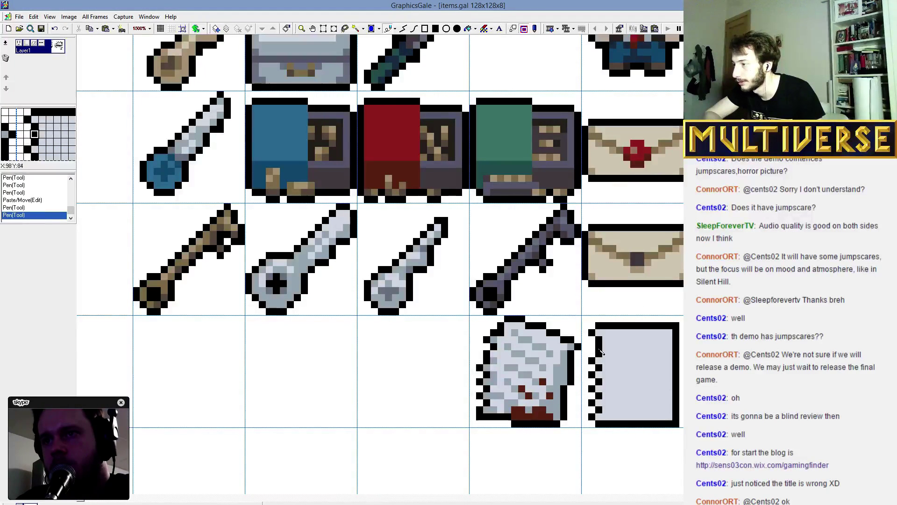
left_click(606, 352)
left_click_drag(595, 348, 600, 353)
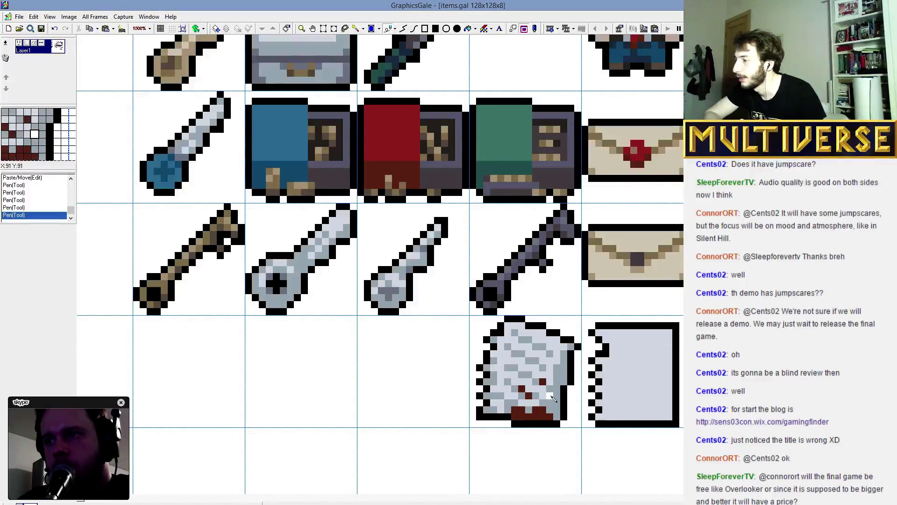
Paint a dark red stain with a few stray pixels in the new page's bottom right corner.
mouse_move(668, 409)
left_mouse_down()
mouse_move(637, 418)
mouse_move(656, 423)
left_mouse_up()
left_click(636, 418)
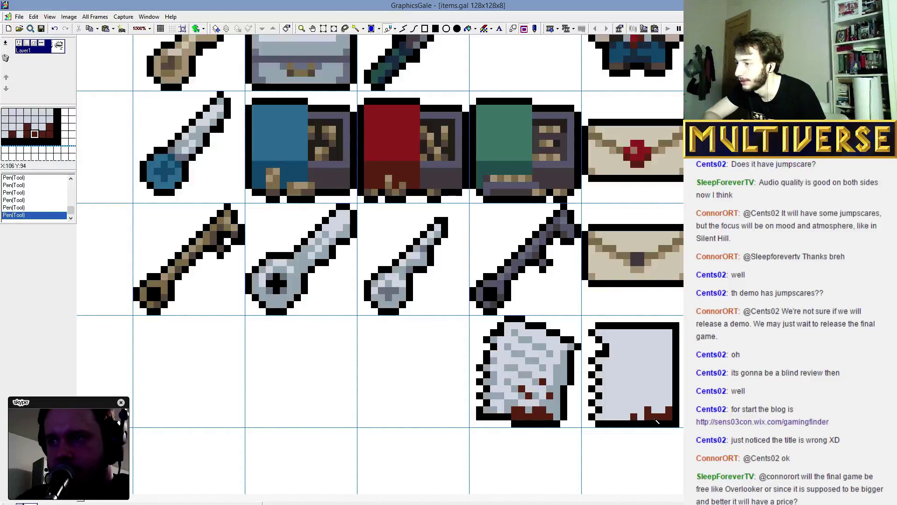
left_click(640, 403)
left_click(591, 403)
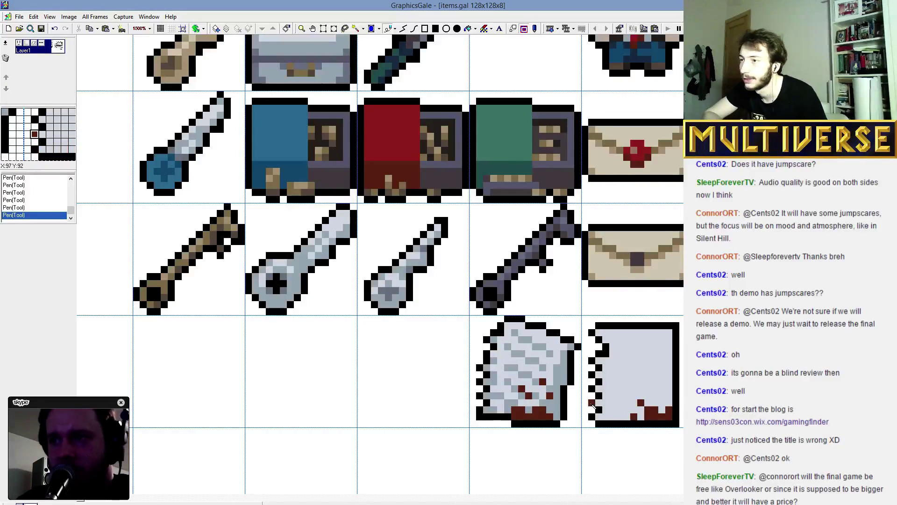
left_click(514, 306)
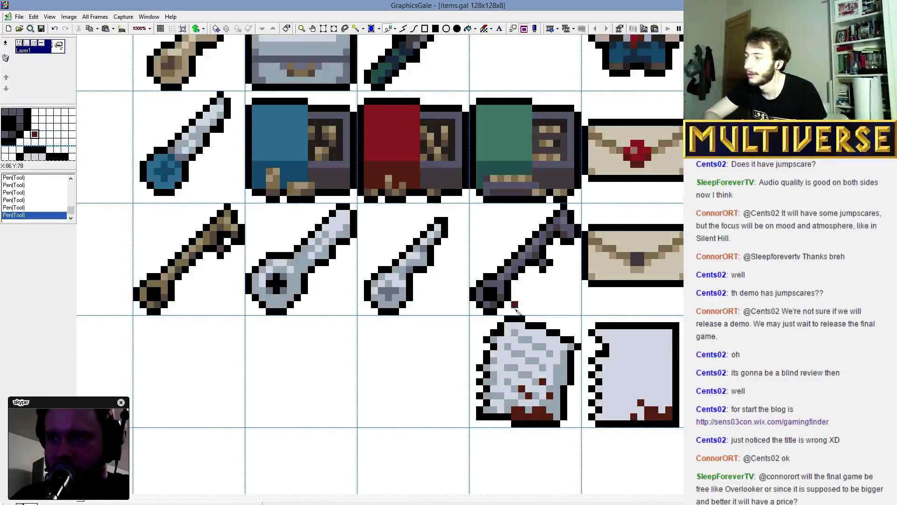
right_click(515, 305)
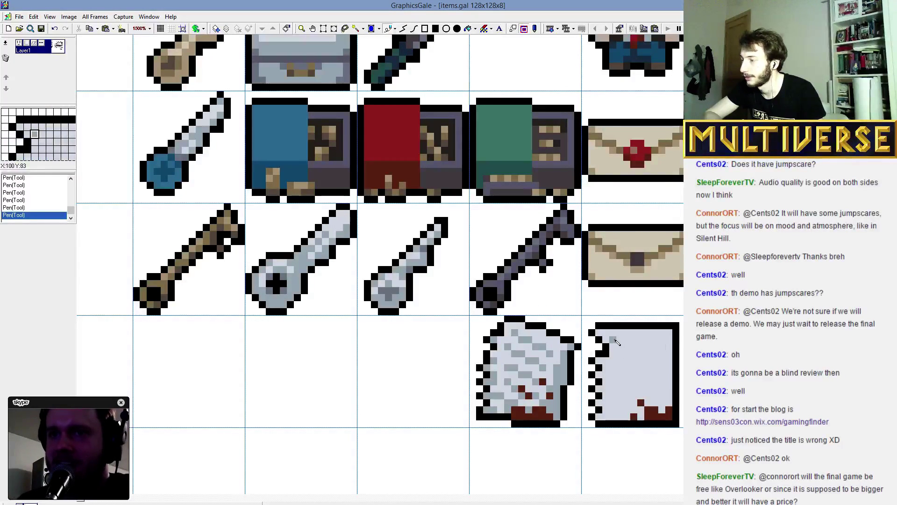
Draw three rows of broken grey text lines across the upper half of the new page.
mouse_move(616, 343)
left_mouse_down()
mouse_move(646, 339)
mouse_move(651, 349)
mouse_move(624, 354)
mouse_move(657, 353)
mouse_move(643, 354)
mouse_move(663, 342)
mouse_move(631, 368)
left_mouse_up()
left_click(663, 340)
left_click(642, 368)
left_click(656, 367)
left_click(662, 375)
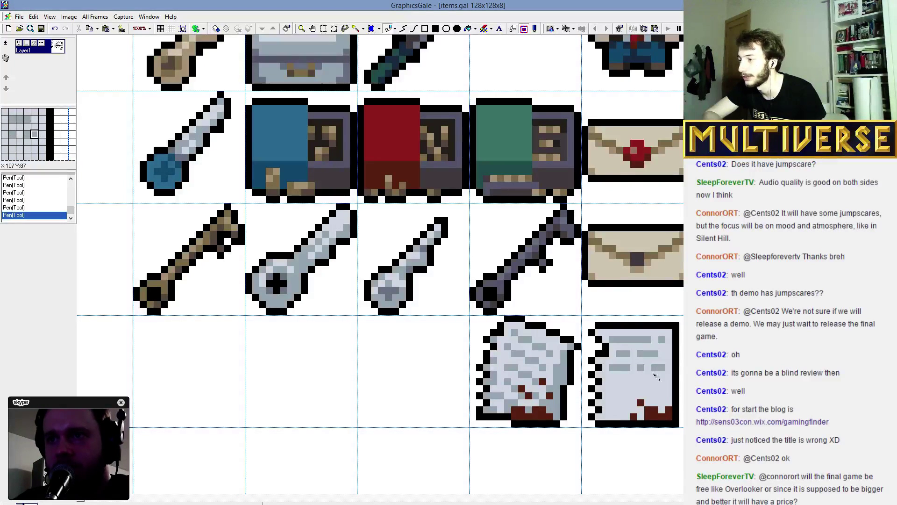
Add two more rows of broken grey text lines below the existing ones, down to the stain.
left_click(613, 382)
left_click(620, 381)
left_click(627, 382)
left_click(641, 382)
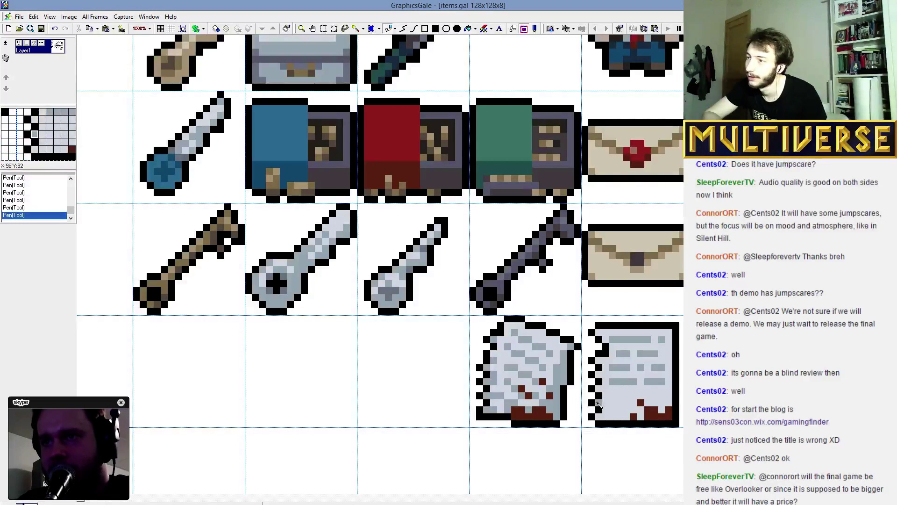
left_click_drag(610, 396, 627, 396)
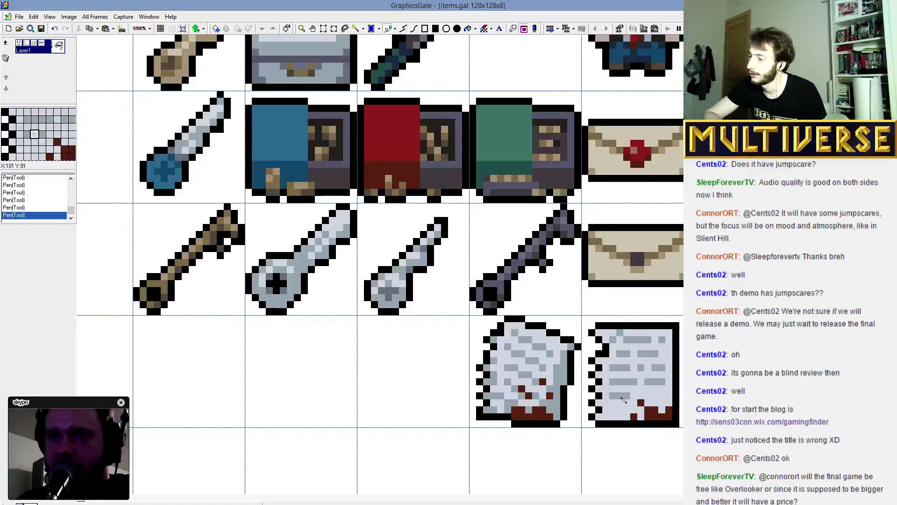
left_click(655, 396)
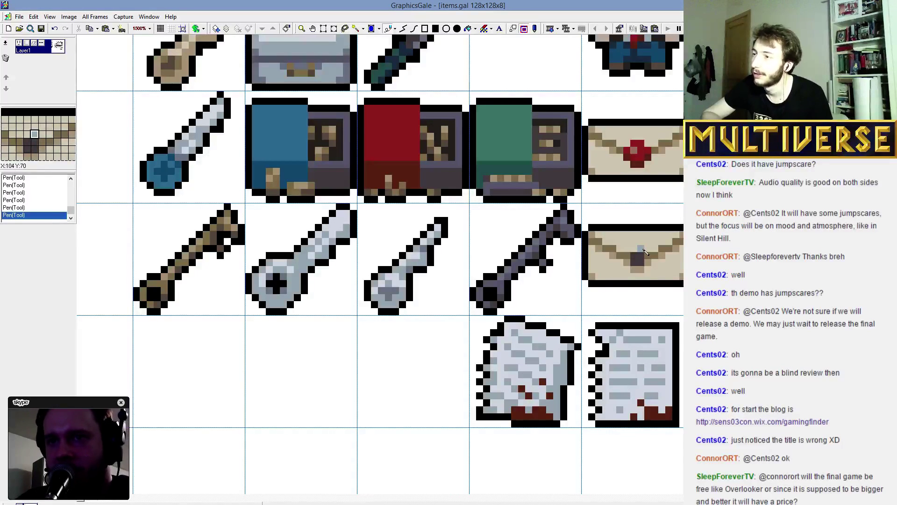
Shift the page's text block up one pixel, and rework its first and last rows with page grey and text grey.
key("s")
left_click_drag(609, 329, 639, 371)
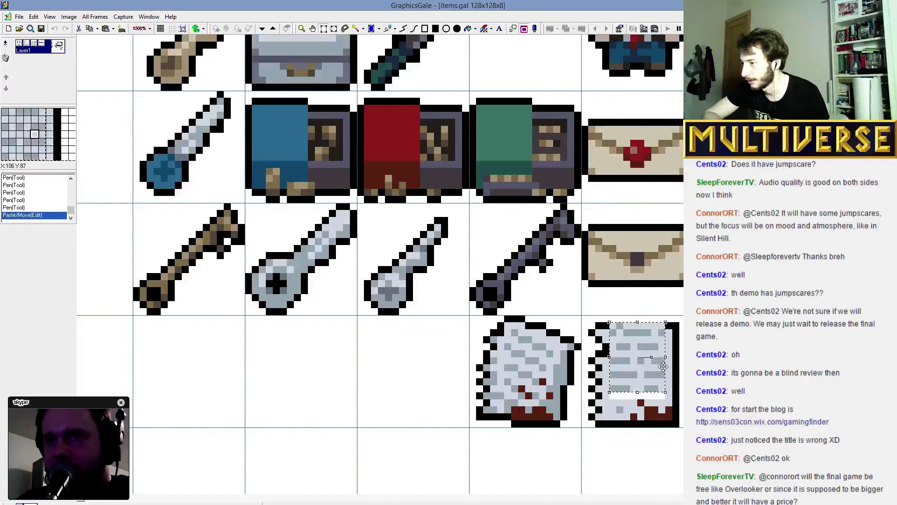
key("p")
left_click(656, 326)
mouse_move(654, 328)
left_mouse_down()
mouse_move(613, 330)
mouse_move(612, 339)
mouse_move(665, 337)
left_mouse_up()
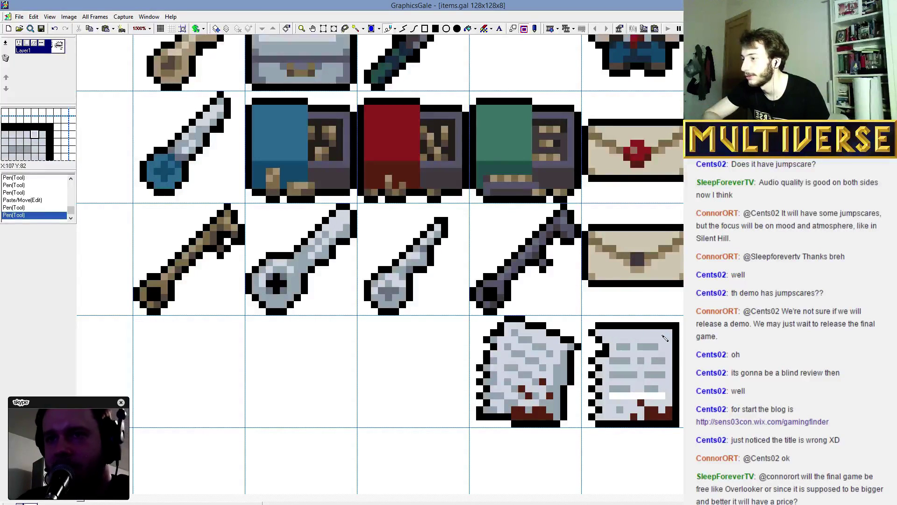
mouse_move(613, 402)
left_mouse_down()
mouse_move(661, 402)
mouse_move(629, 406)
left_mouse_up()
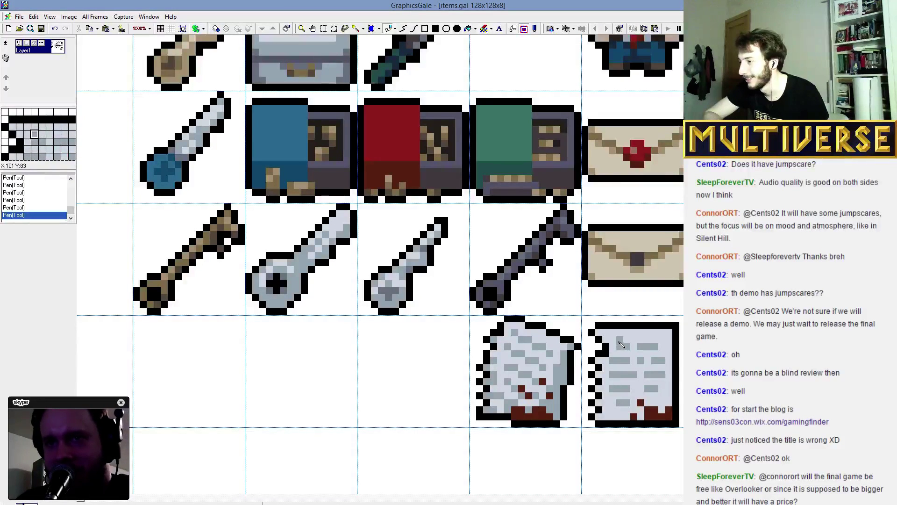
Vary the page's upper text lines with single darker grey accent pixels in the first three rows.
left_click(620, 339)
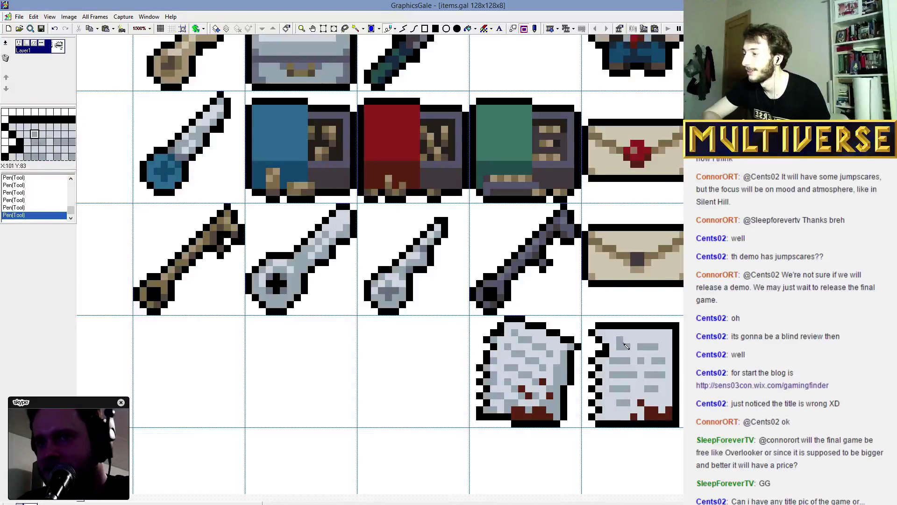
left_click(625, 344)
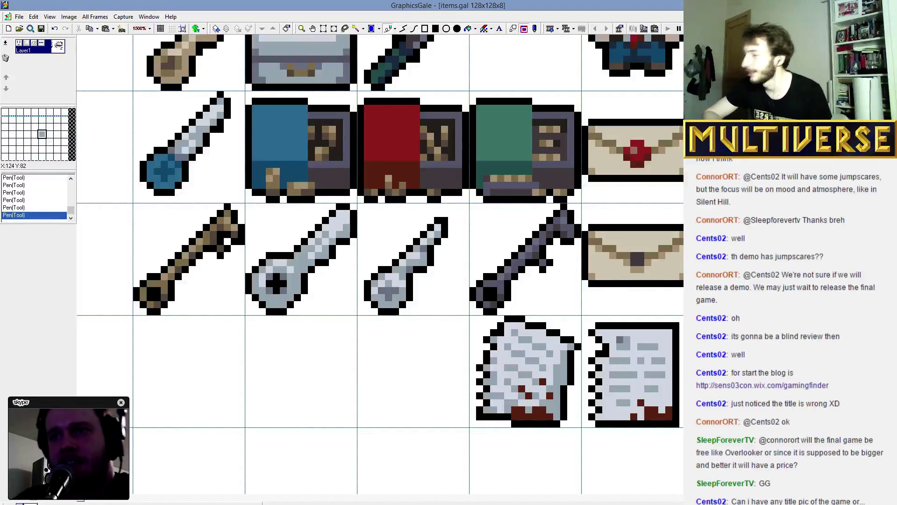
left_click(622, 343)
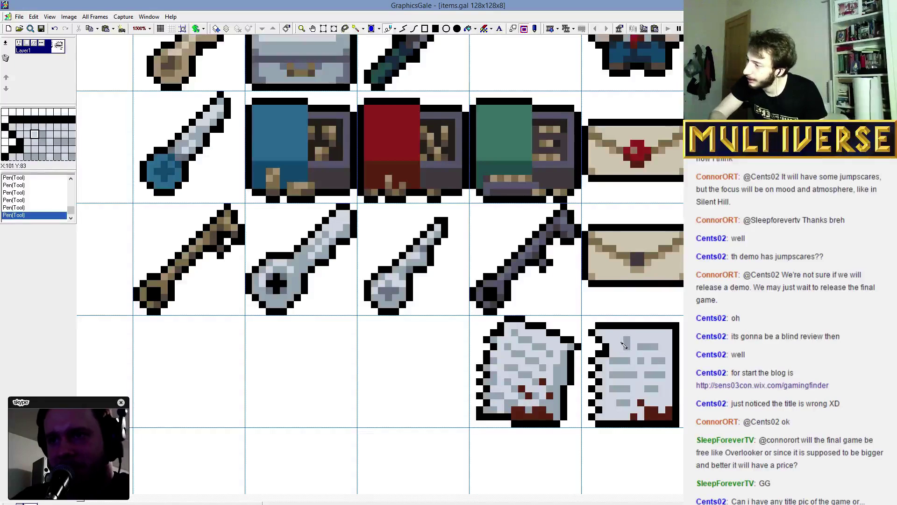
left_click(622, 342)
left_click(655, 346)
left_click(620, 360)
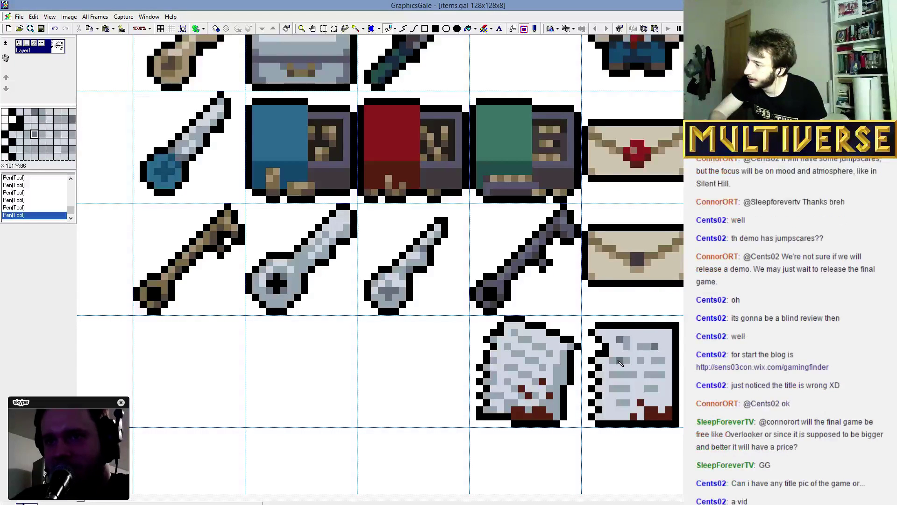
left_click(654, 349)
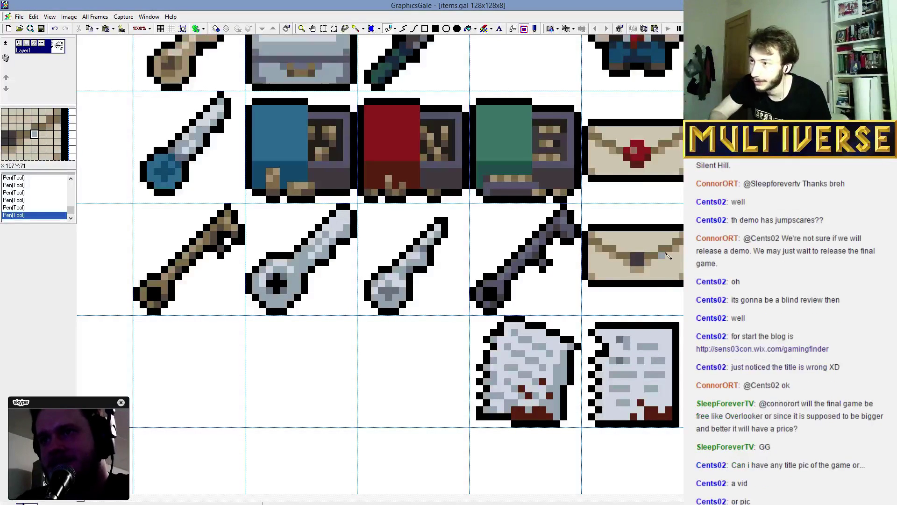
left_click(625, 365)
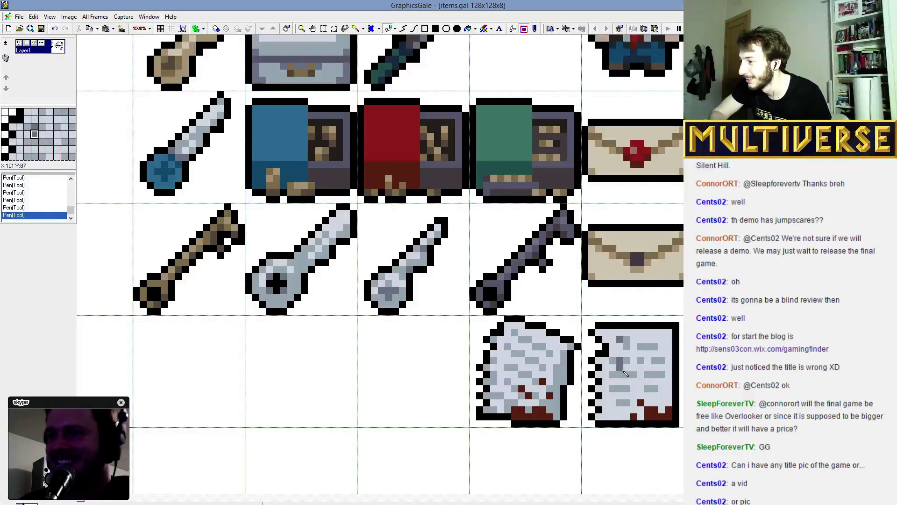
left_click(626, 375)
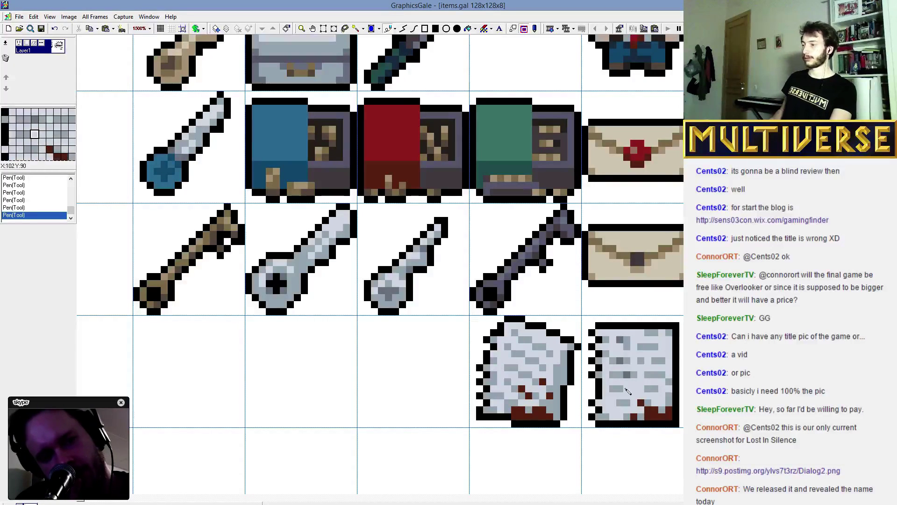
Delete the tilted stained page from its cell and erase the leftover black outline pixels.
left_click_drag(575, 316, 457, 423)
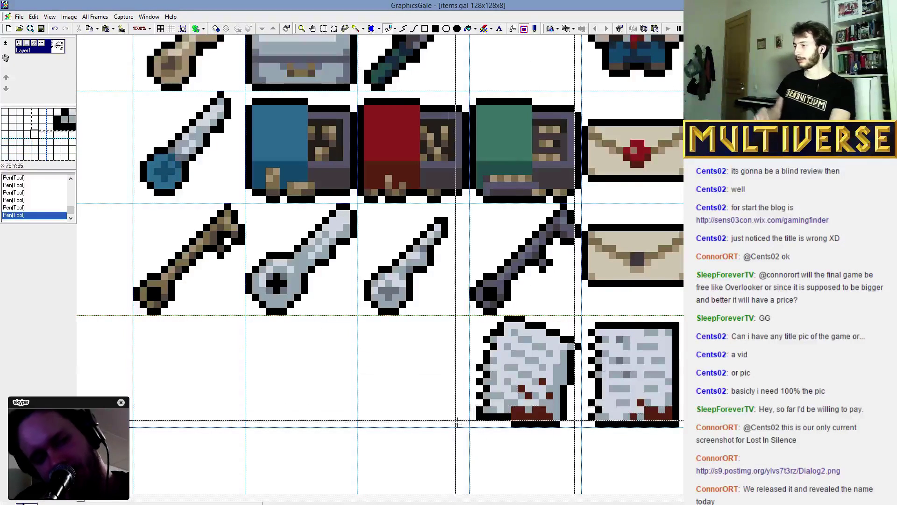
key("Delete")
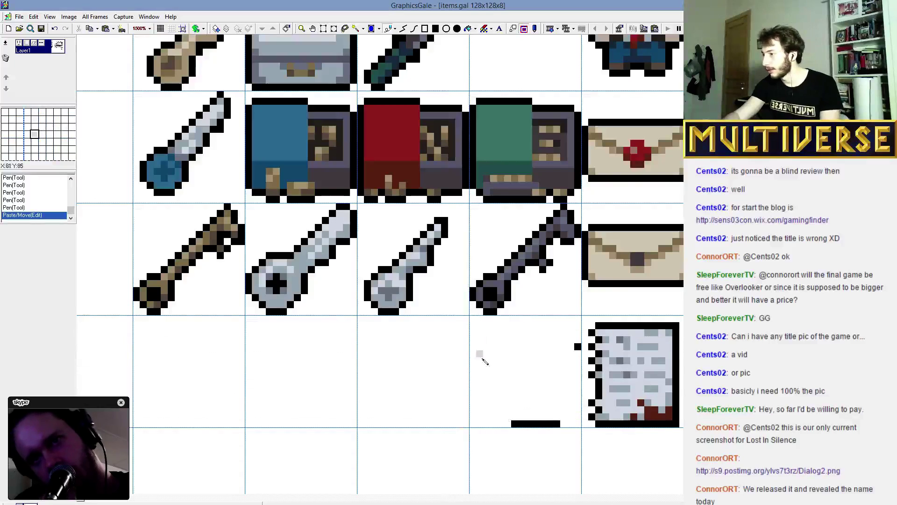
key("Delete")
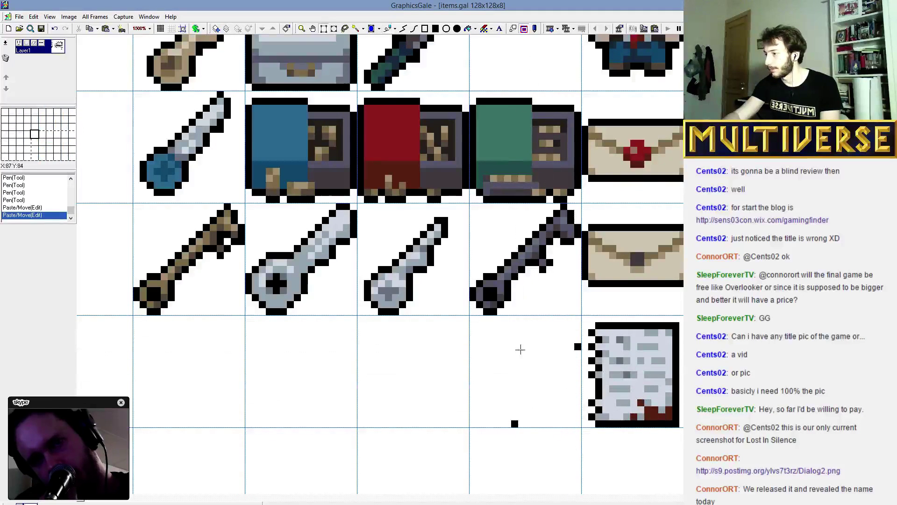
left_click(517, 424)
left_click(523, 418)
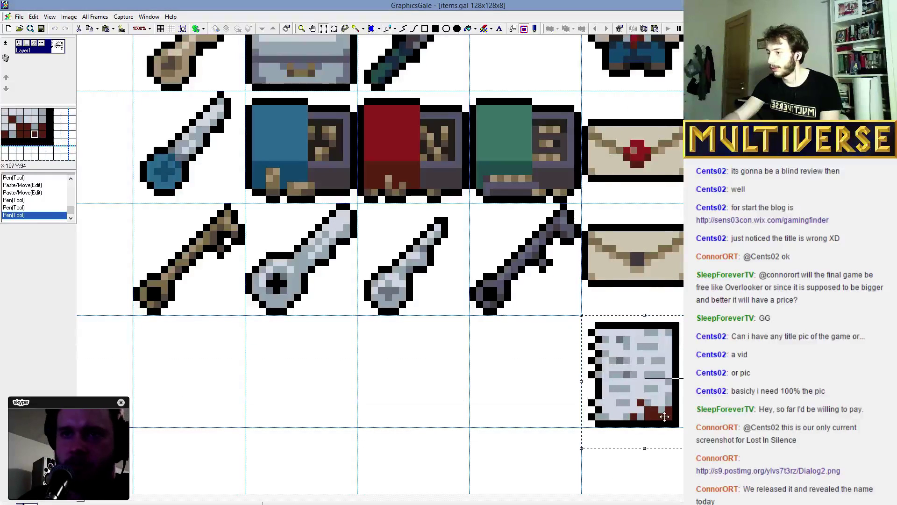
Shift the part of the remaining page above its last text row and stain up by one pixel.
left_click_drag(584, 317, 703, 444)
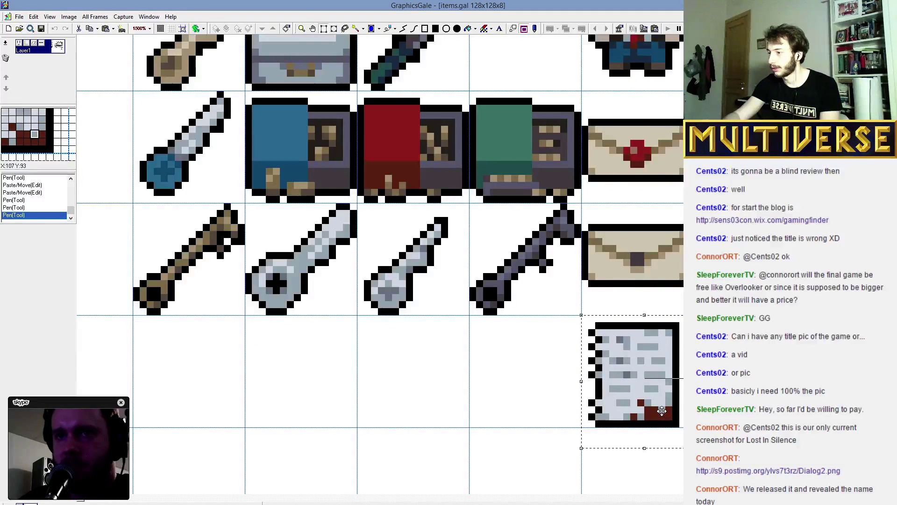
left_click_drag(581, 401, 582, 385)
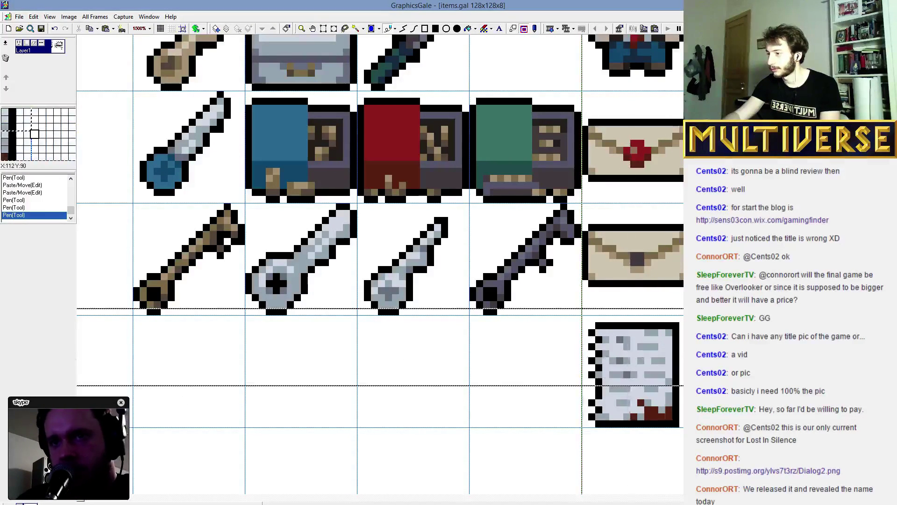
left_click_drag(692, 386, 652, 371)
key("Return")
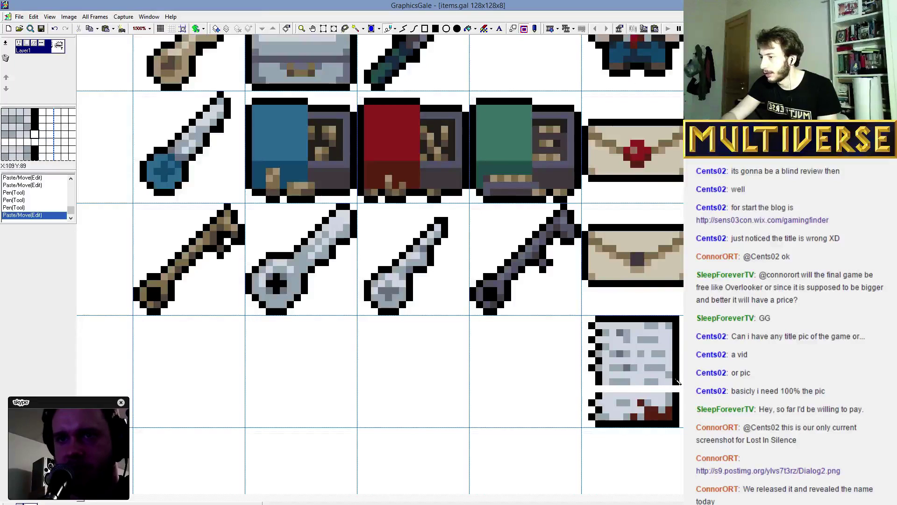
Fill the gap across the page with black outline and page grey, and redraw the broken text lines above the stain.
left_click(677, 388)
left_click(591, 390)
left_click(613, 397)
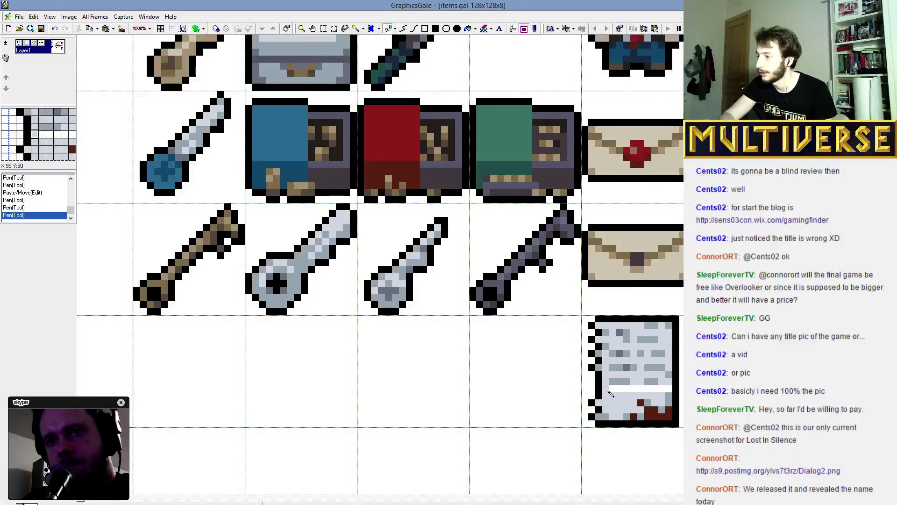
left_click_drag(610, 394, 660, 393)
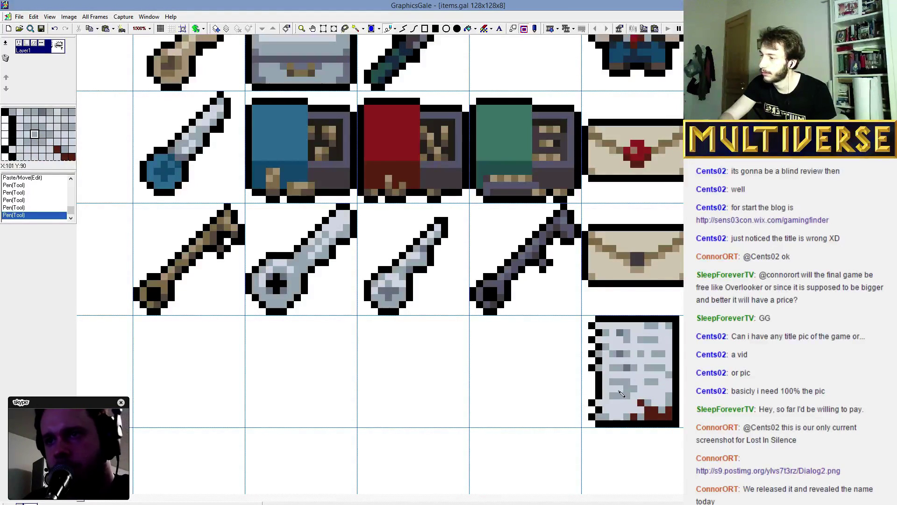
left_click(630, 393)
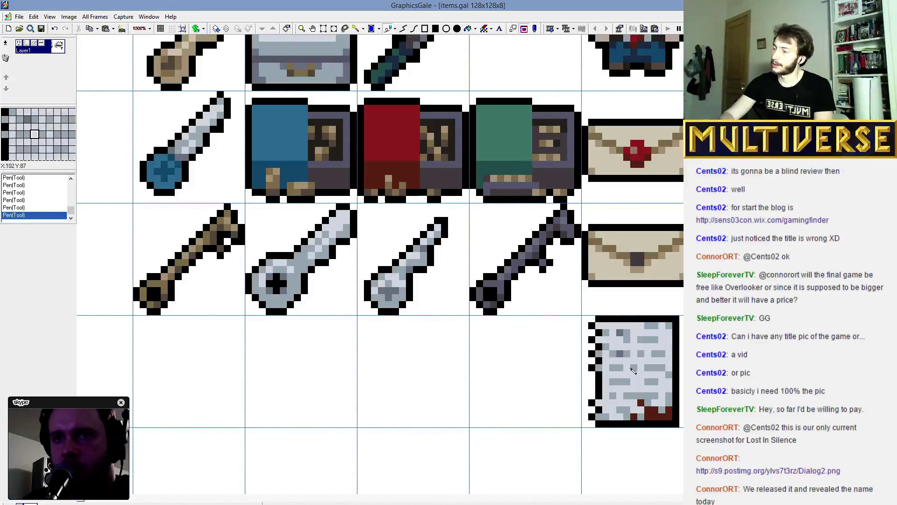
left_click(642, 402)
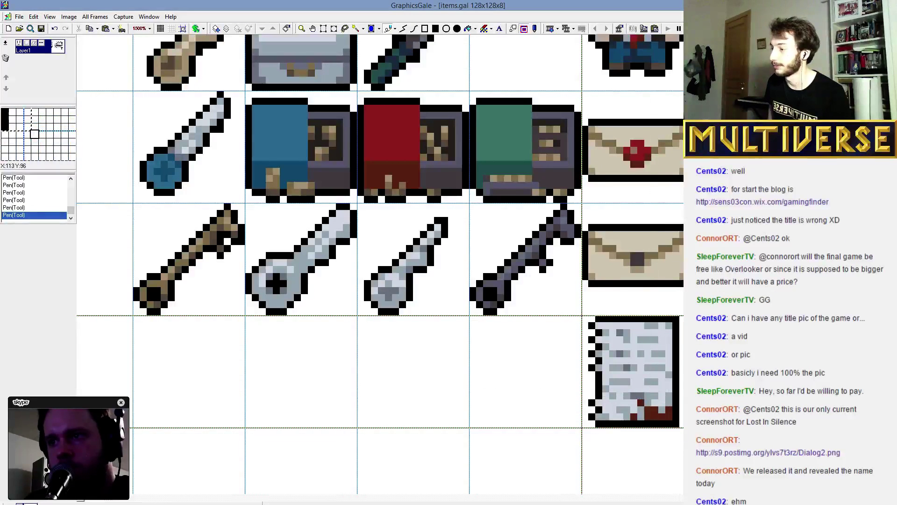
Place a copy of the page in the neighbouring empty cell on its left, and flip the page in the original cell vertically.
left_click_drag(580, 319, 697, 429)
left_click_drag(647, 400, 644, 382)
key("ctrl+v")
left_click(68, 16)
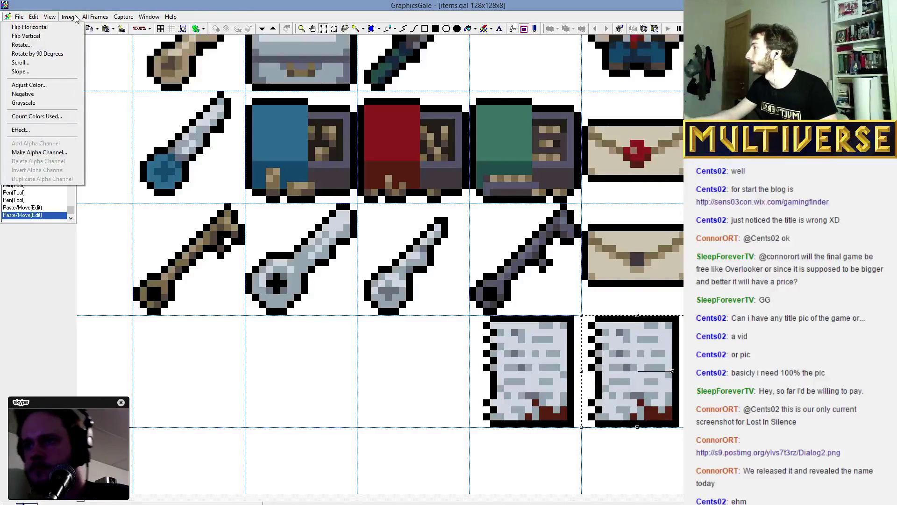
left_click(68, 36)
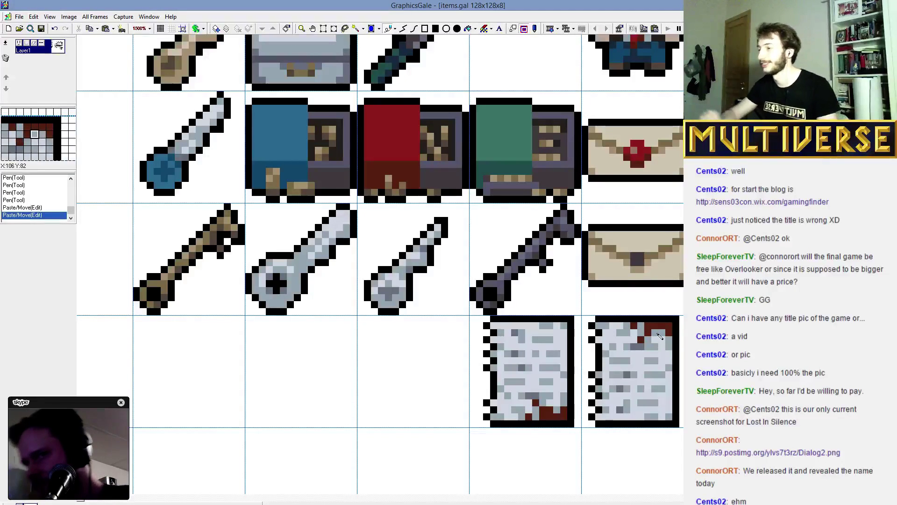
Rework the flipped page's stain with page grey and text grey, and scatter small dark red spots over the page.
left_click(642, 340)
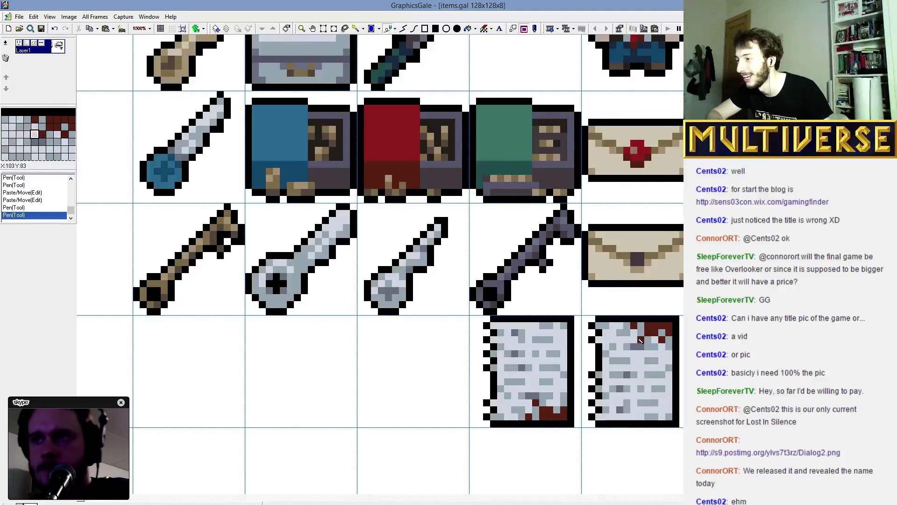
left_click(633, 325)
left_click(648, 328)
left_click(613, 340)
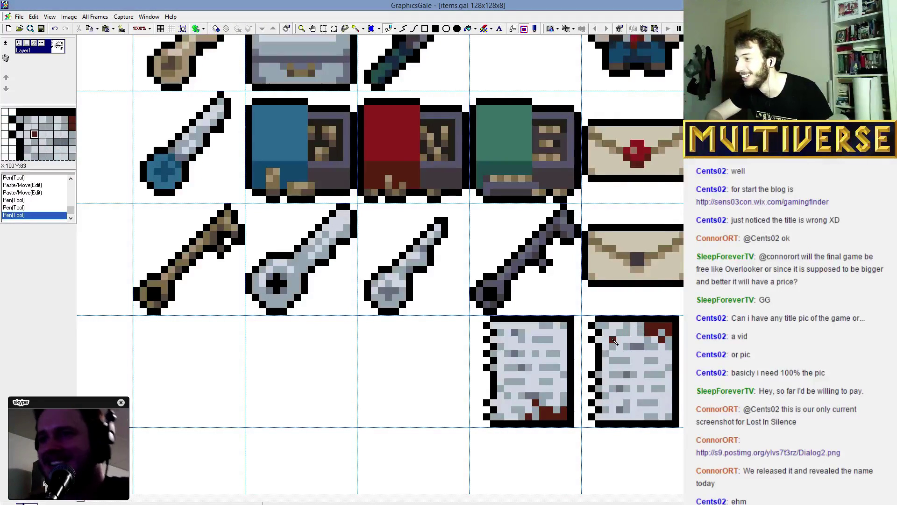
left_click(620, 347)
left_click(627, 354)
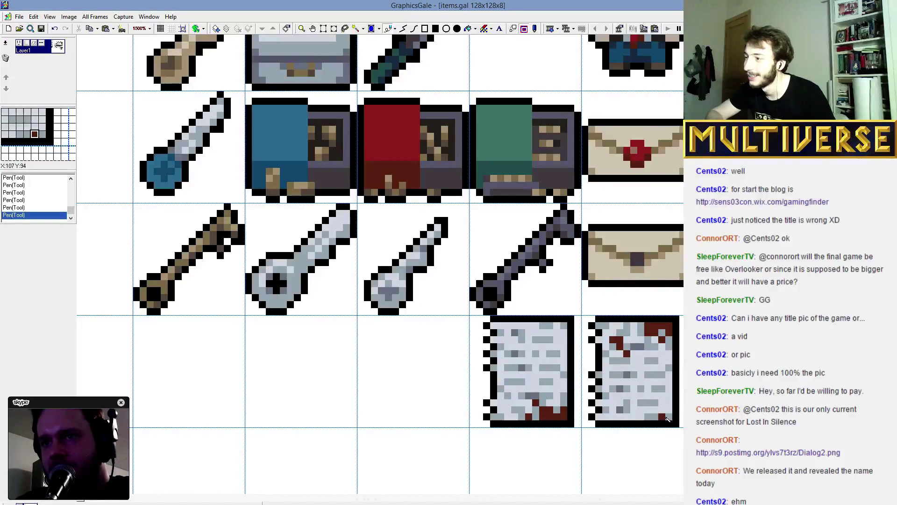
left_click(655, 396)
left_click(662, 397)
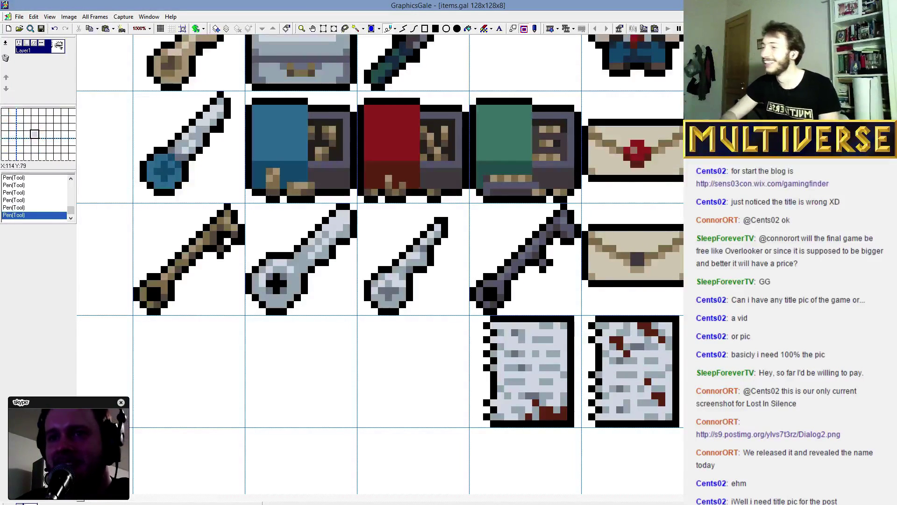
Move the spotted page into the empty cell to the left of the corner-stained page.
left_click_drag(580, 315, 691, 433)
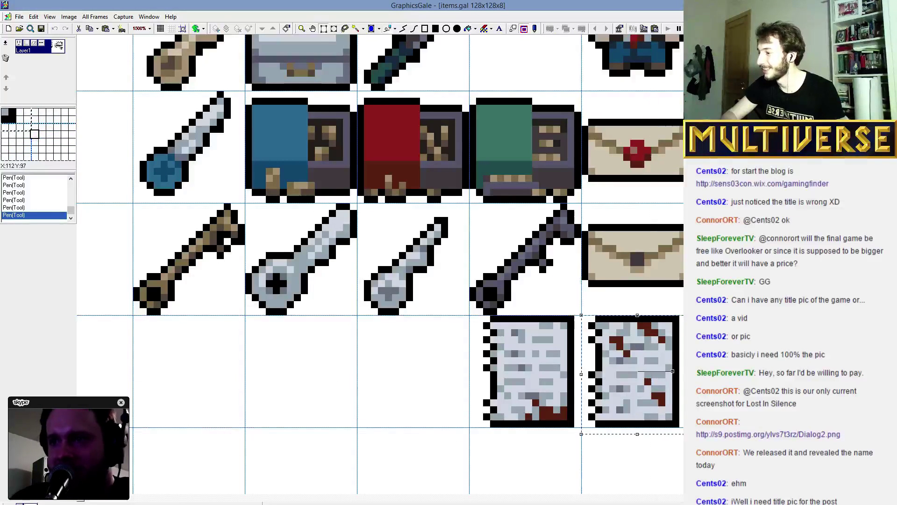
mouse_move(658, 409)
left_mouse_down()
mouse_move(379, 416)
mouse_move(435, 409)
left_mouse_up()
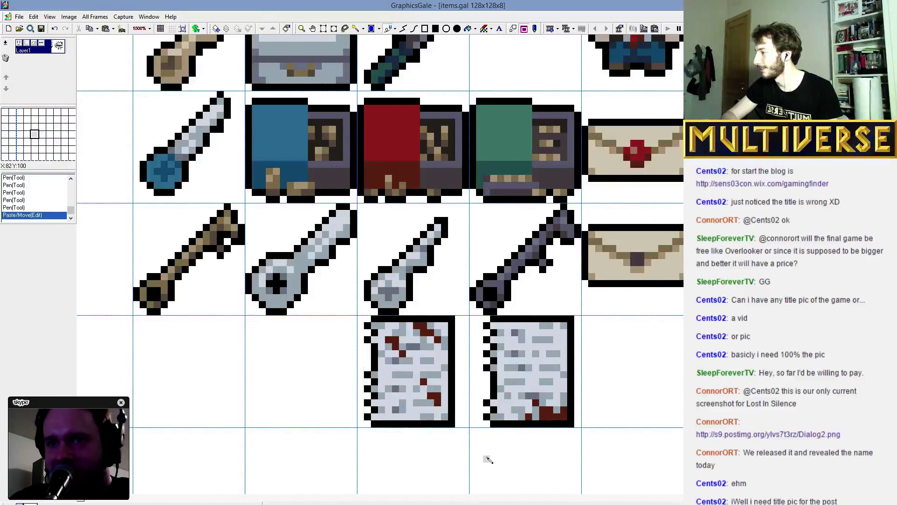
left_click_drag(584, 421, 582, 426)
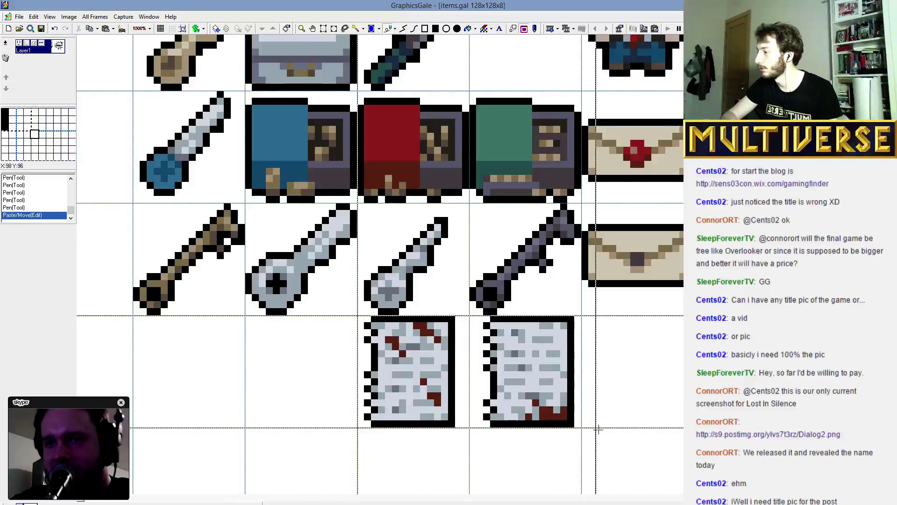
left_click(467, 325)
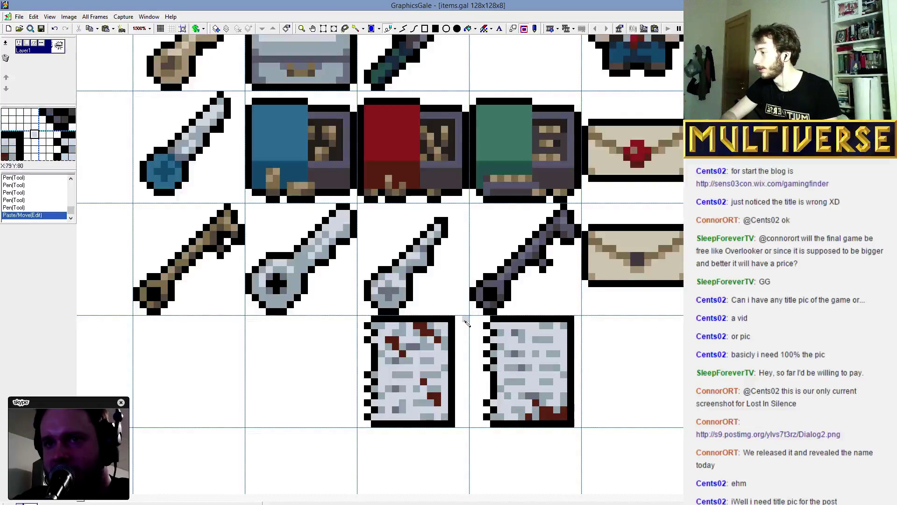
left_click_drag(470, 317, 593, 434)
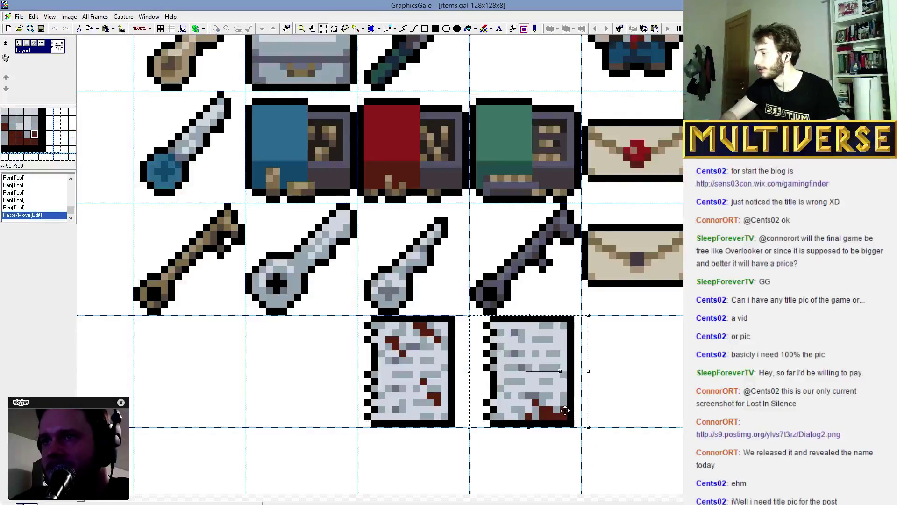
left_click_drag(560, 410, 557, 408)
key("ctrl+z")
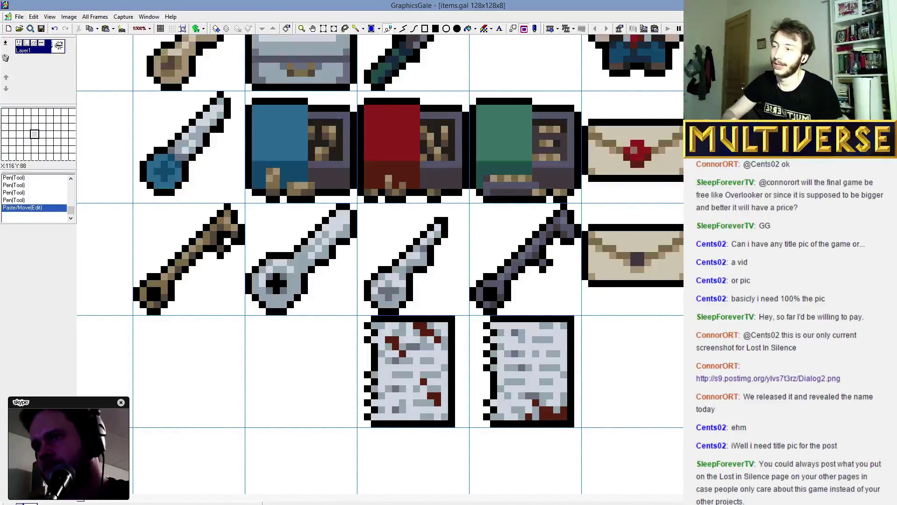
Flip the spotted page horizontally so its torn edge faces the other page.
left_click_drag(364, 319, 462, 427)
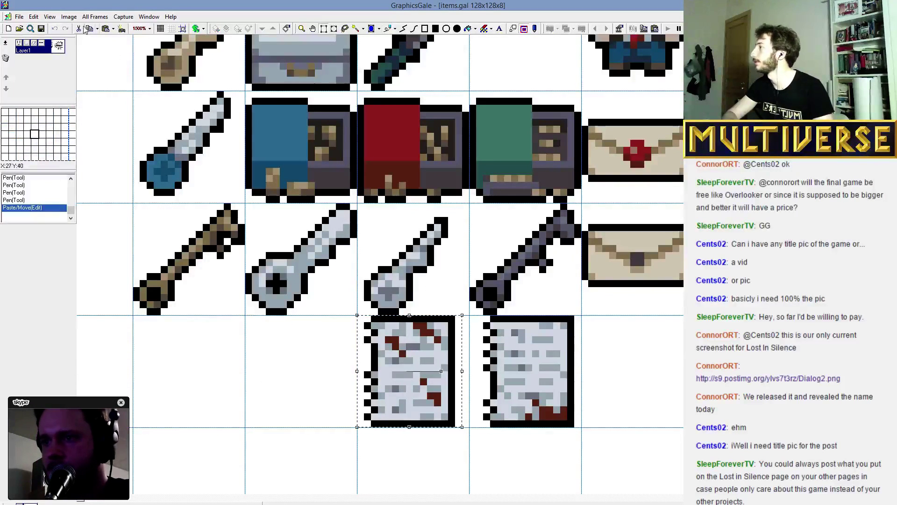
left_click(69, 17)
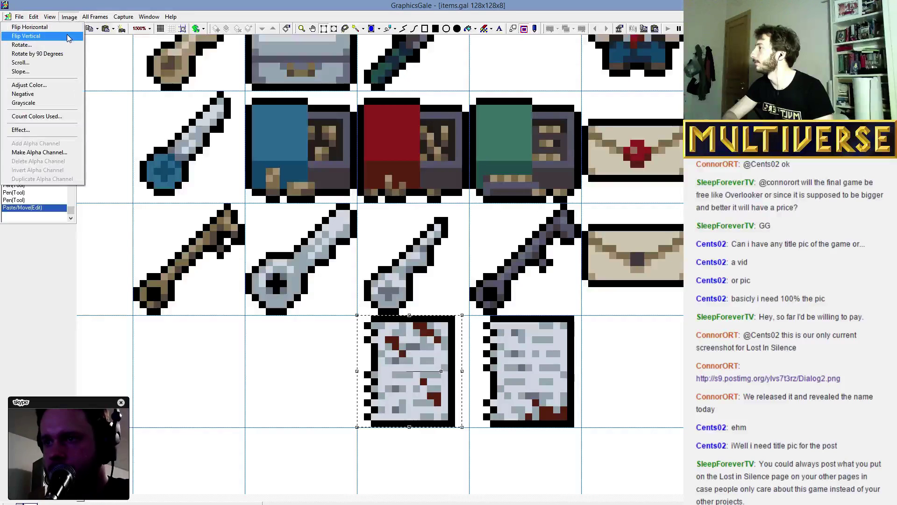
left_click(65, 28)
left_click(546, 363)
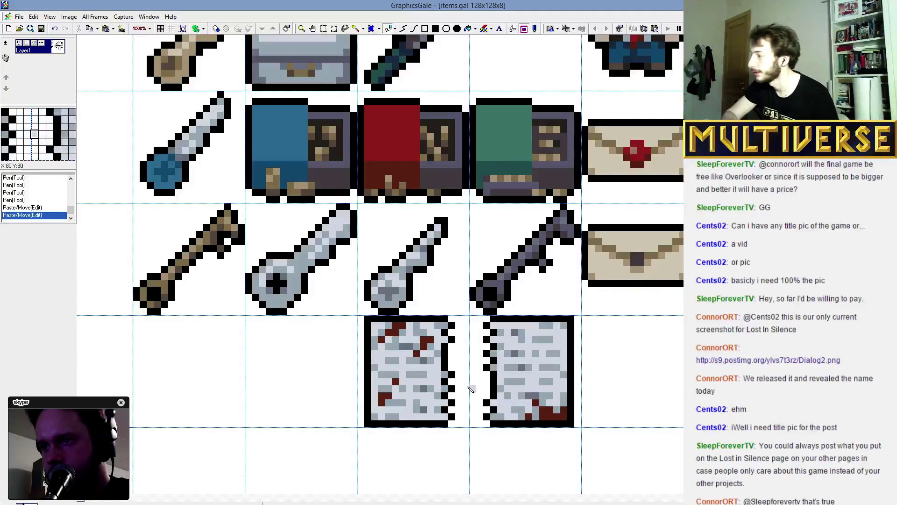
left_click(445, 381)
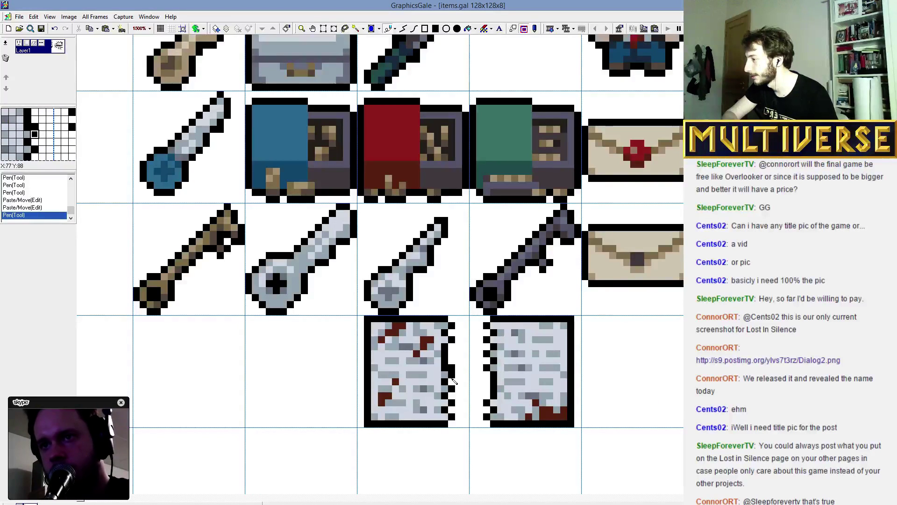
left_click(459, 354)
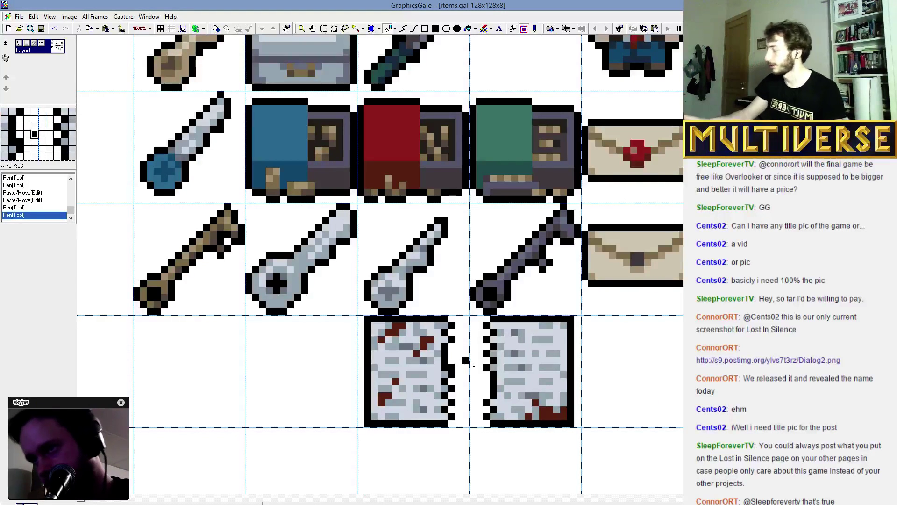
key("ctrl+z")
key("ctrl+z")
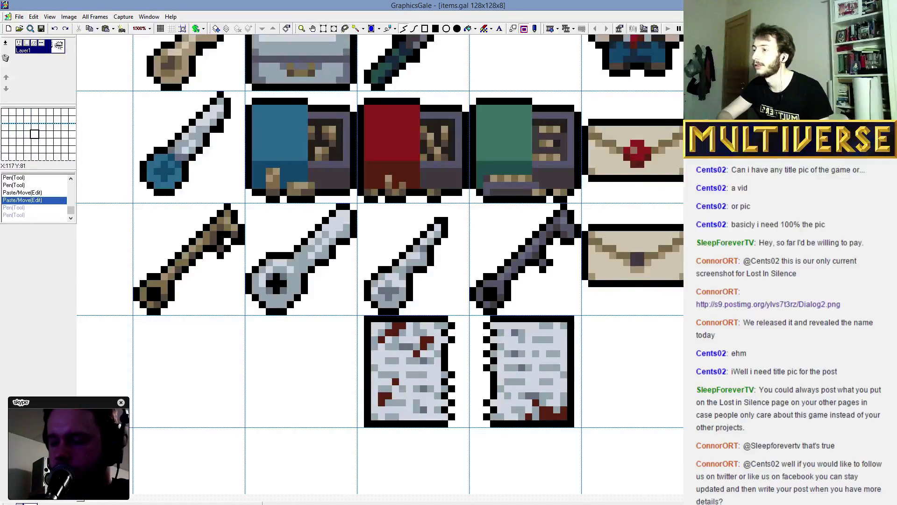
Outline a new upright item in black below the unsealed envelope, with two vertical sides, a top edge and a stepped bottom edge.
left_click_drag(669, 338, 671, 427)
left_click_drag(600, 338, 600, 427)
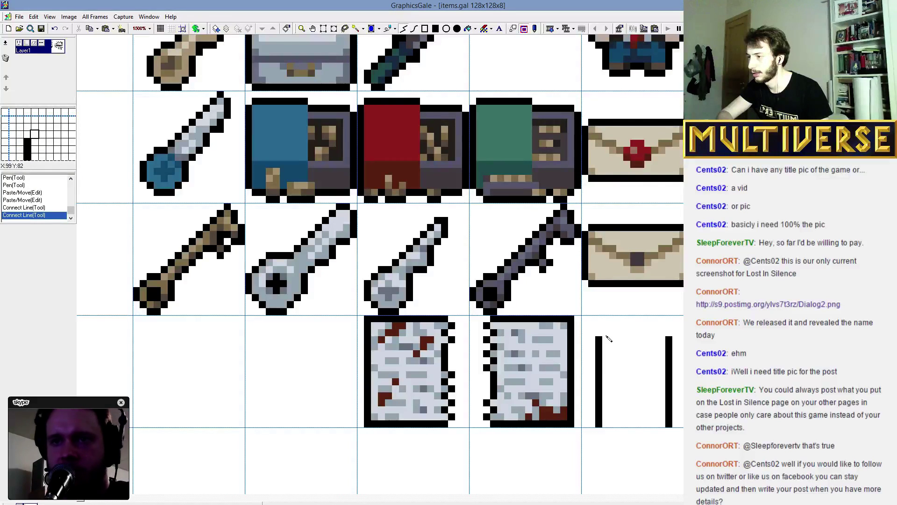
left_click_drag(606, 337, 660, 337)
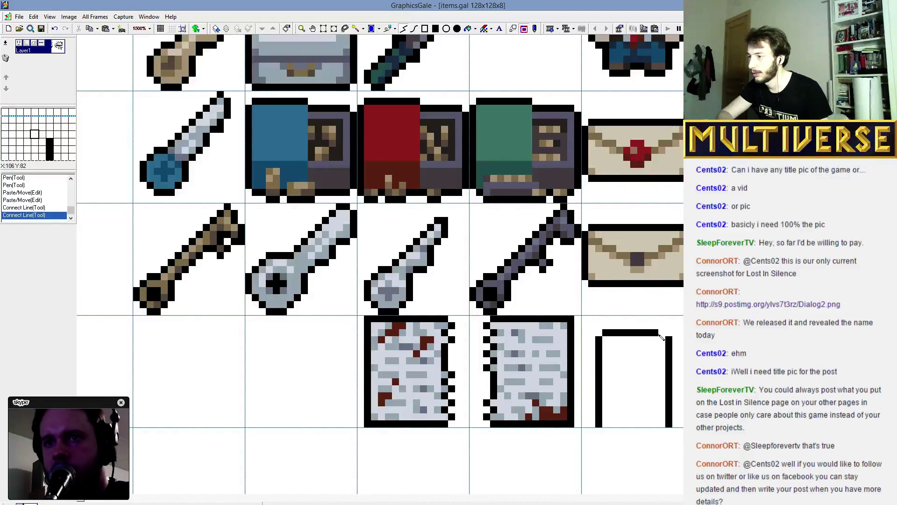
left_click_drag(606, 416, 655, 423)
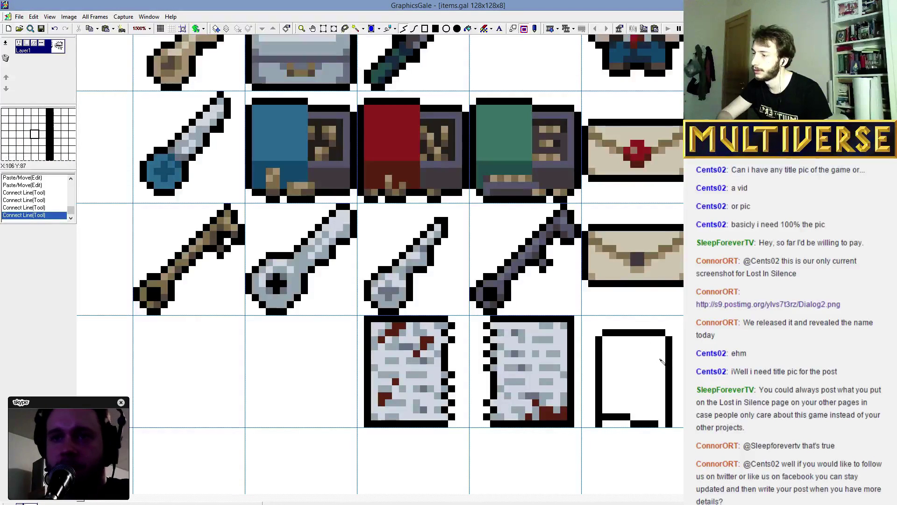
Add a stepped inner black line along the upright item's spine side and widen the lower part of its opposite side.
left_click_drag(659, 340, 649, 421)
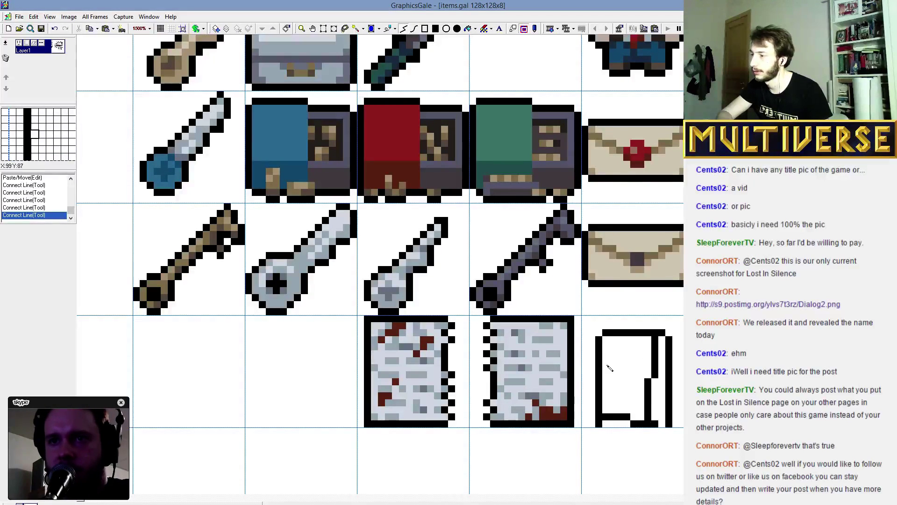
left_click_drag(601, 348, 591, 413)
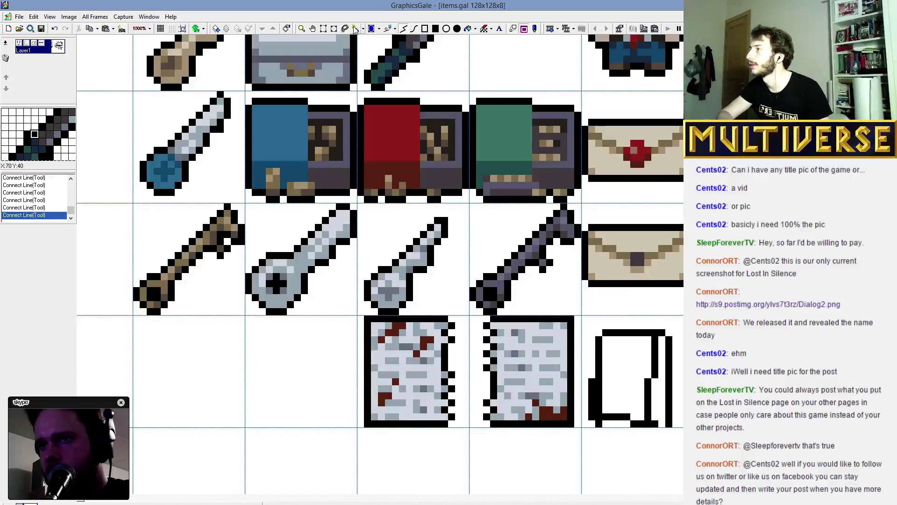
left_click(600, 397)
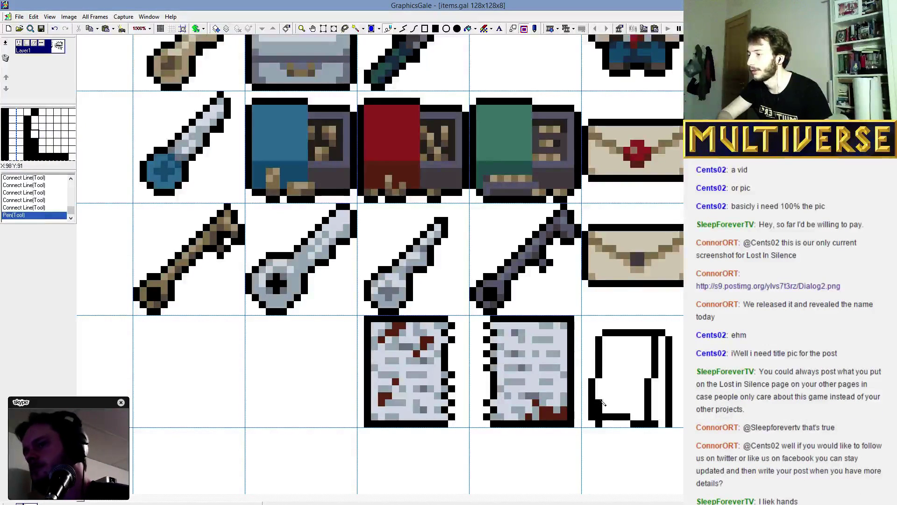
Add black notches along the item's top edge, a small divider in its narrow side strip, and close the bottom edge.
left_click_drag(615, 331, 624, 328)
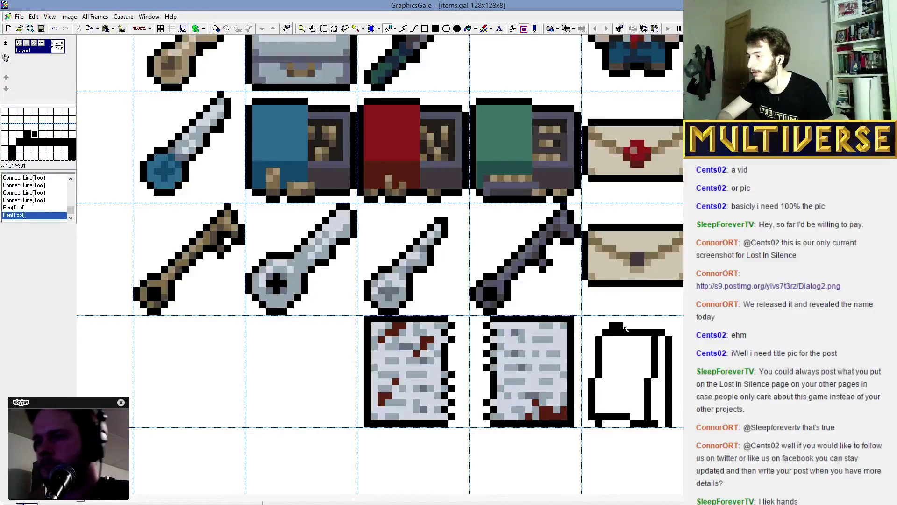
left_click(636, 326)
left_click(656, 326)
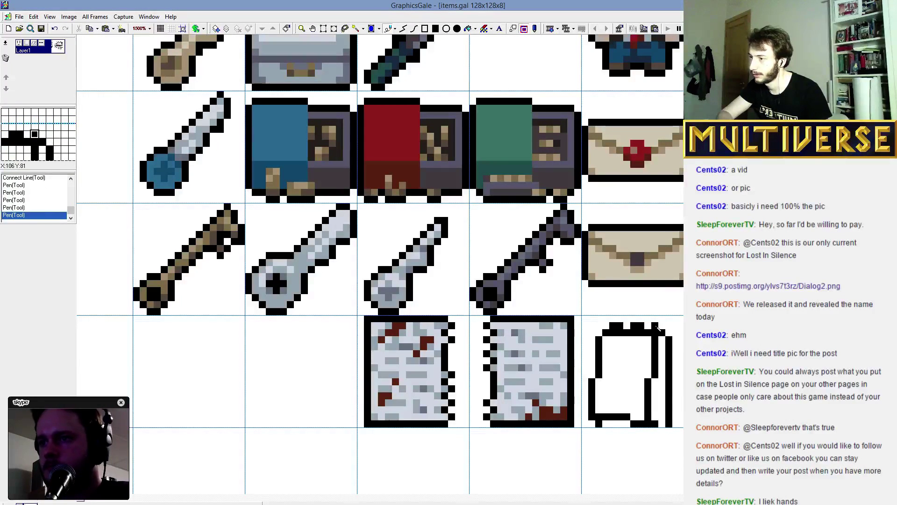
left_click(666, 330)
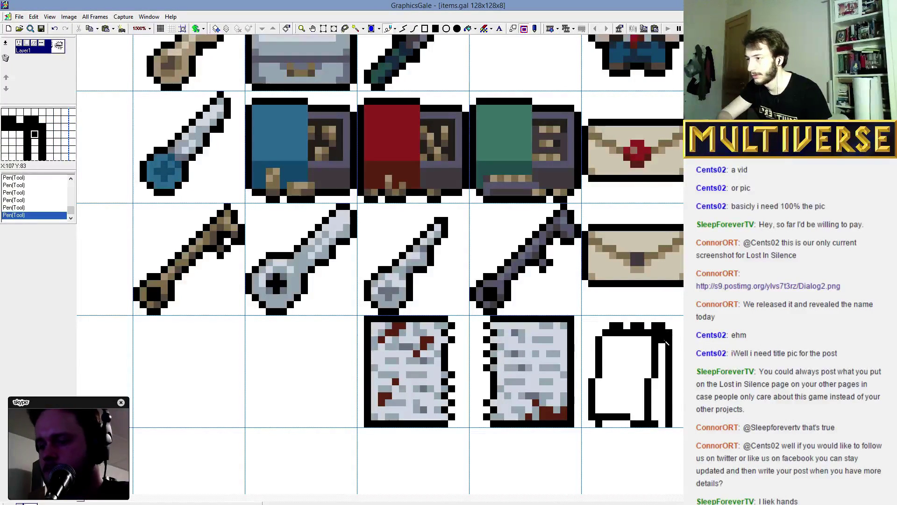
left_click(662, 347)
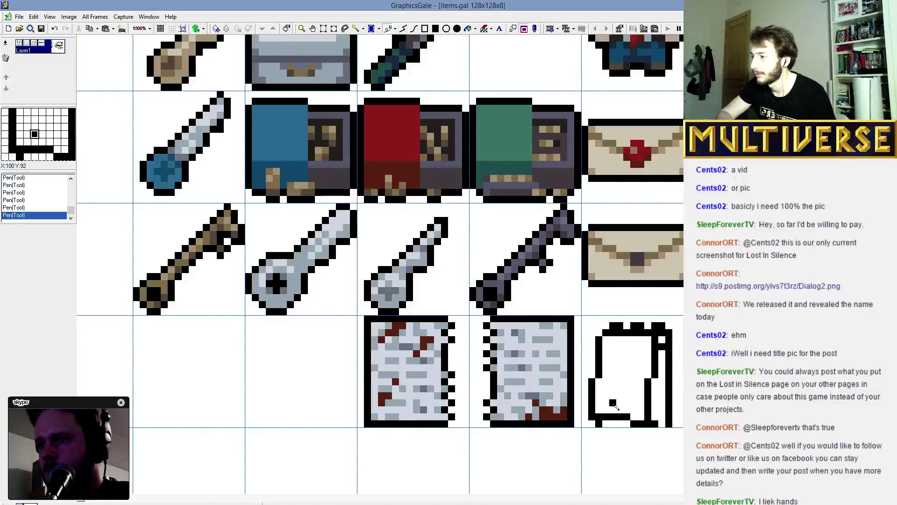
mouse_move(621, 423)
left_mouse_down()
mouse_move(607, 423)
mouse_move(625, 425)
left_mouse_up()
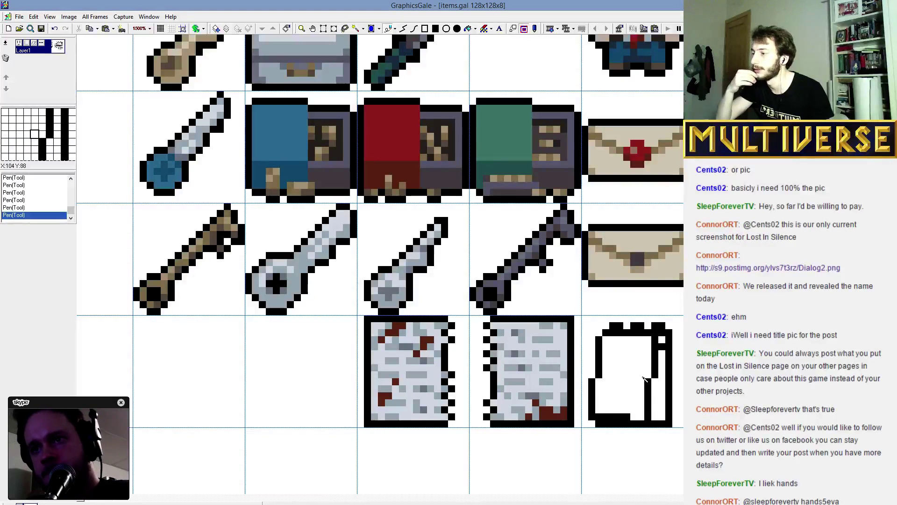
Fill the outlined item's large face with dark teal green.
left_click(469, 29)
left_click(631, 380)
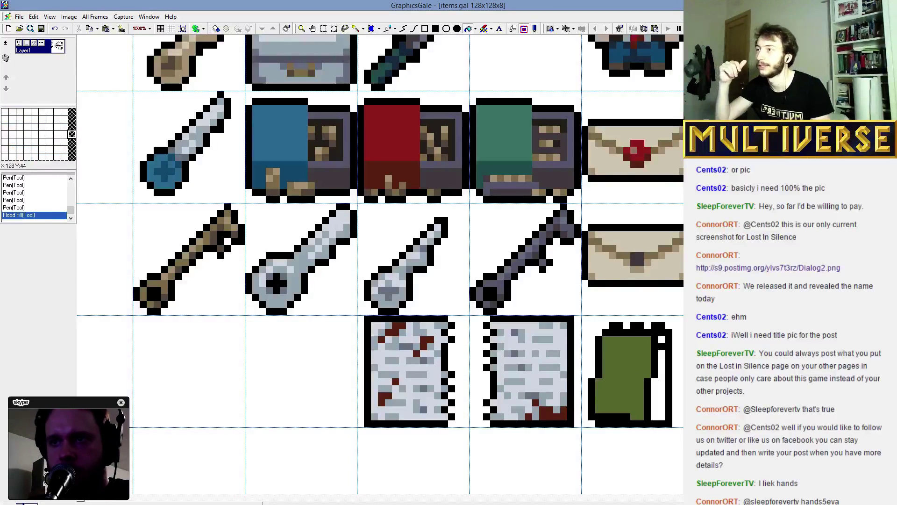
left_click(631, 380)
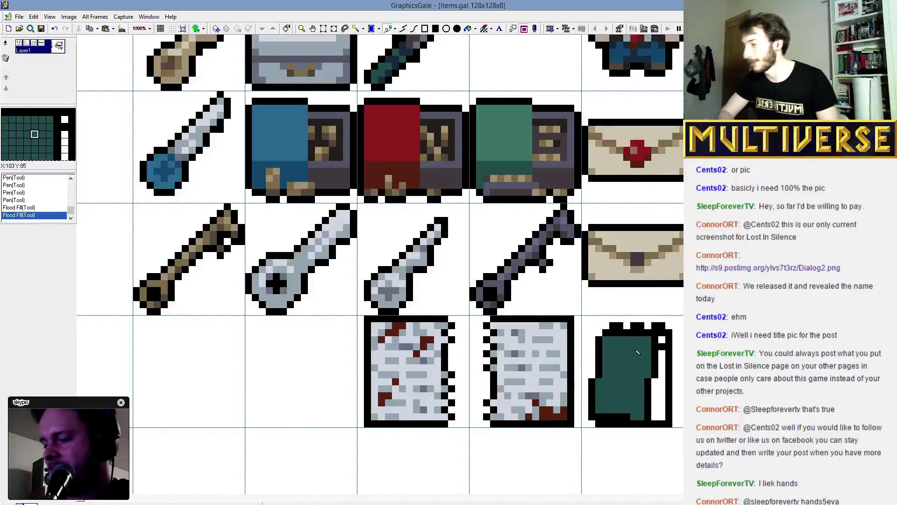
Delete the dark green item from the cell below the unsealed envelope.
left_click_drag(590, 316, 693, 450)
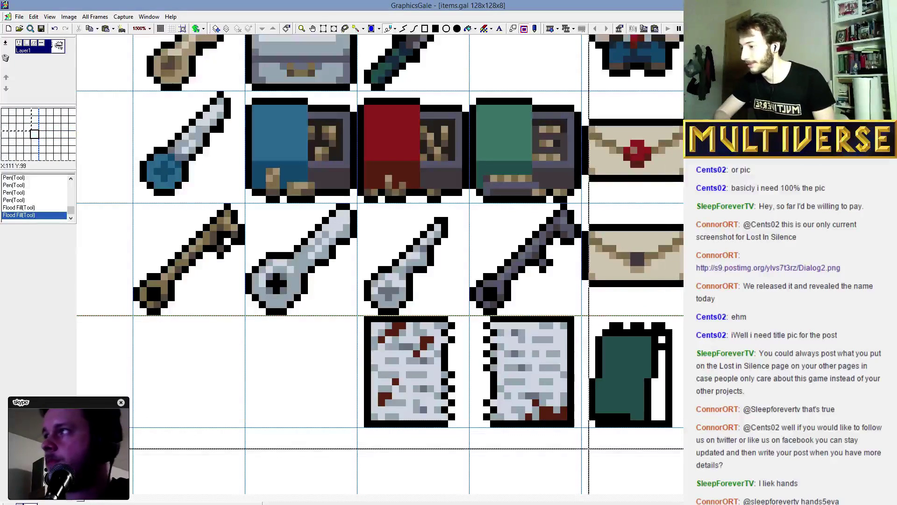
key("Delete")
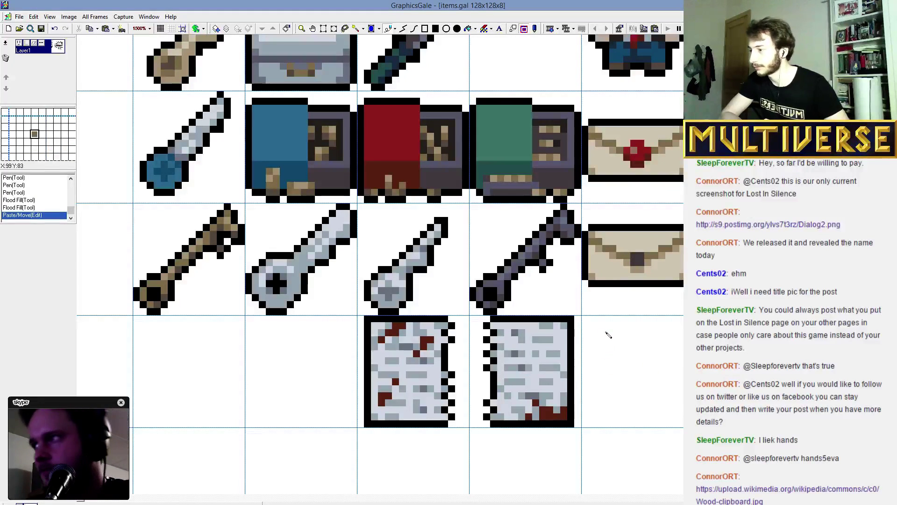
Draw a solid brown upright board, about 10 by 12 pixels, in the cleared cell below the unsealed envelope.
left_click_drag(599, 330, 601, 408)
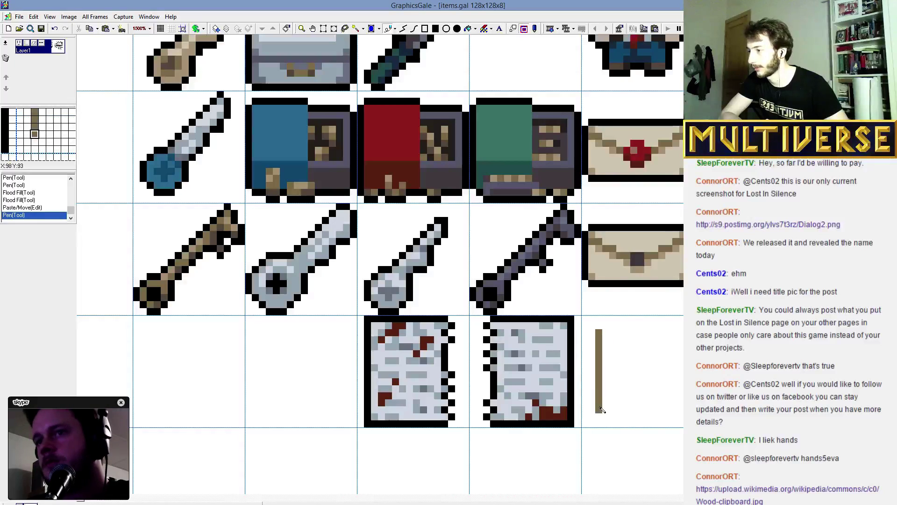
mouse_move(602, 332)
left_mouse_down()
mouse_move(662, 336)
mouse_move(658, 405)
mouse_move(602, 411)
mouse_move(652, 411)
left_mouse_up()
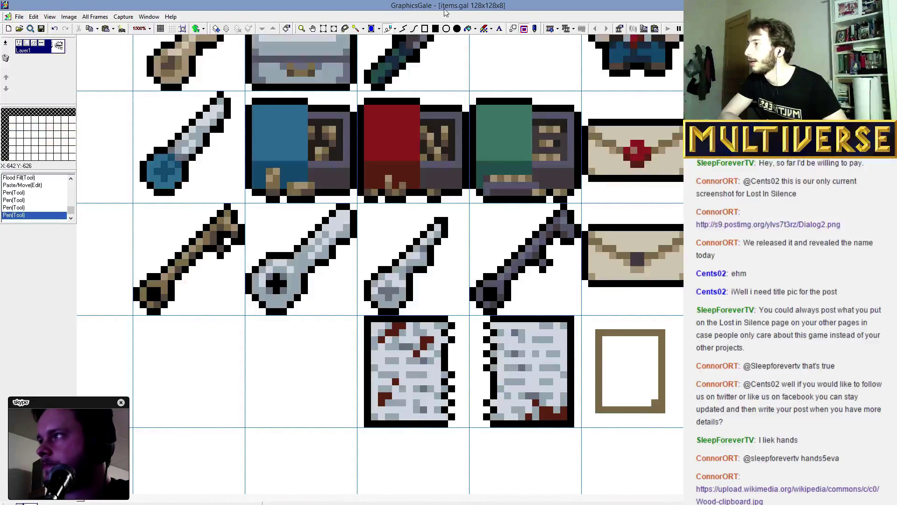
left_click(469, 29)
left_click(626, 344)
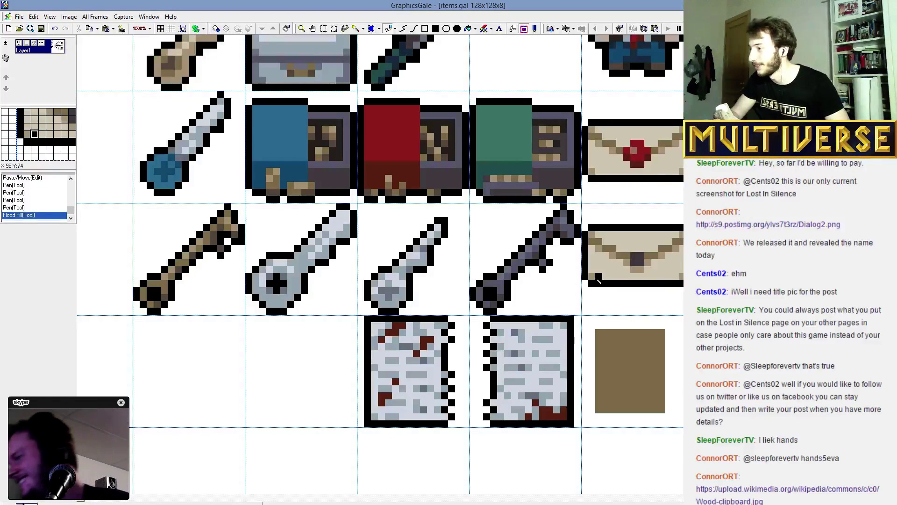
Outline the brown board's two sides and bottom edge in black, and move the board one pixel right and one pixel down.
mouse_move(592, 334)
left_mouse_down()
mouse_move(595, 410)
mouse_move(606, 421)
mouse_move(659, 420)
left_mouse_up()
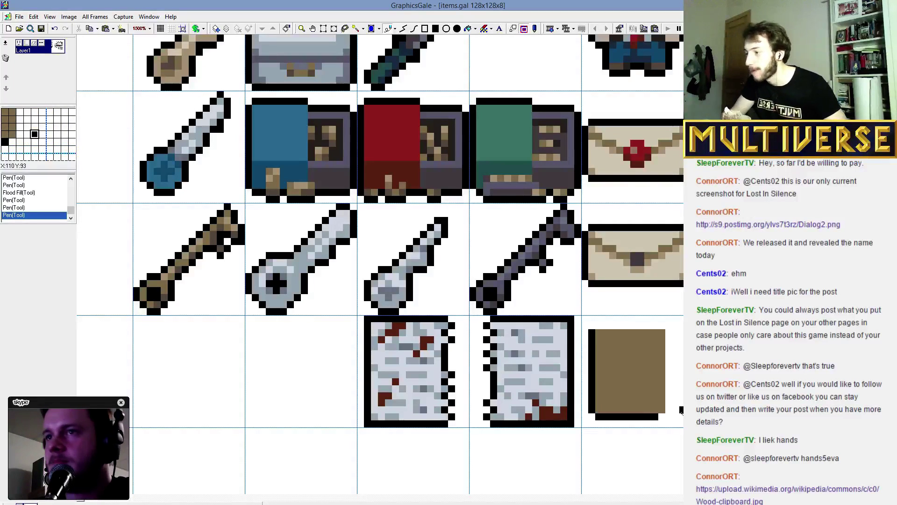
left_click(663, 417)
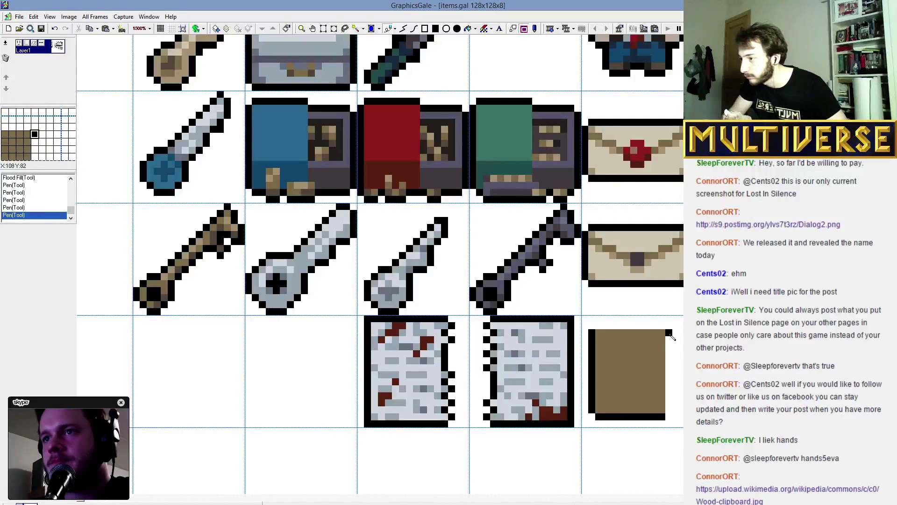
left_click_drag(669, 332, 669, 413)
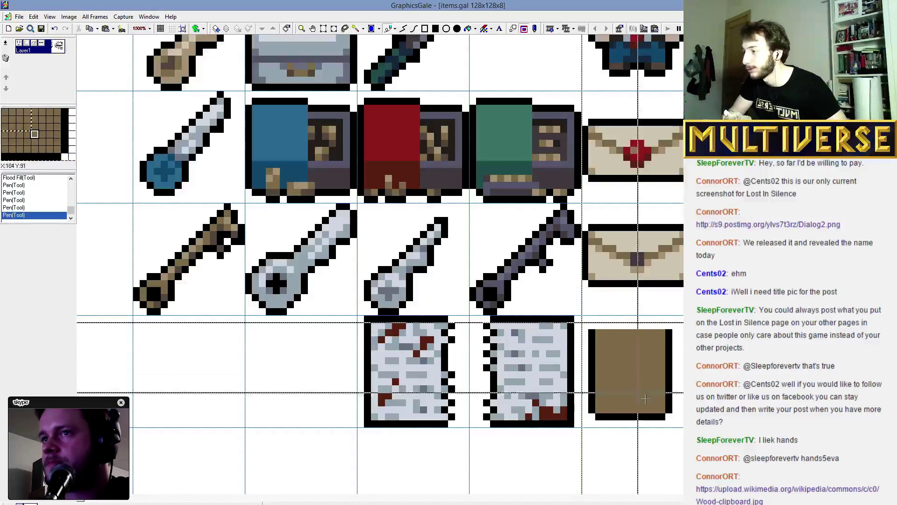
key("ctrl+v")
left_click_drag(651, 380, 658, 387)
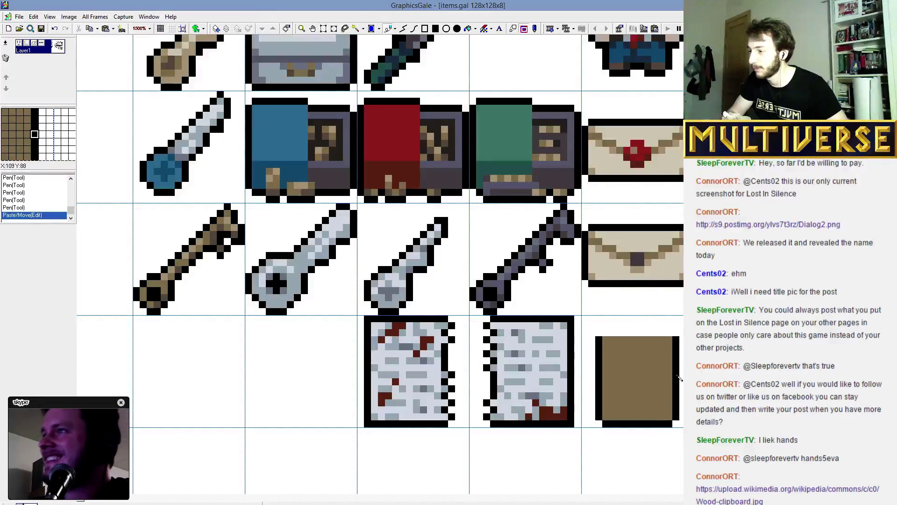
Outline a stepped clip in black over the board's top centre and close the board's top edge on both sides of it.
left_click(627, 326)
left_click(634, 319)
left_click(641, 319)
left_click(649, 319)
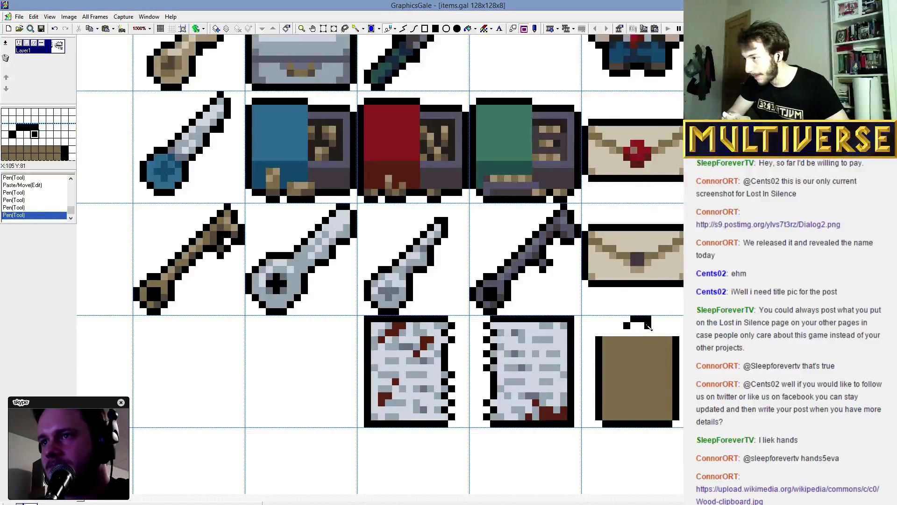
left_click(648, 326)
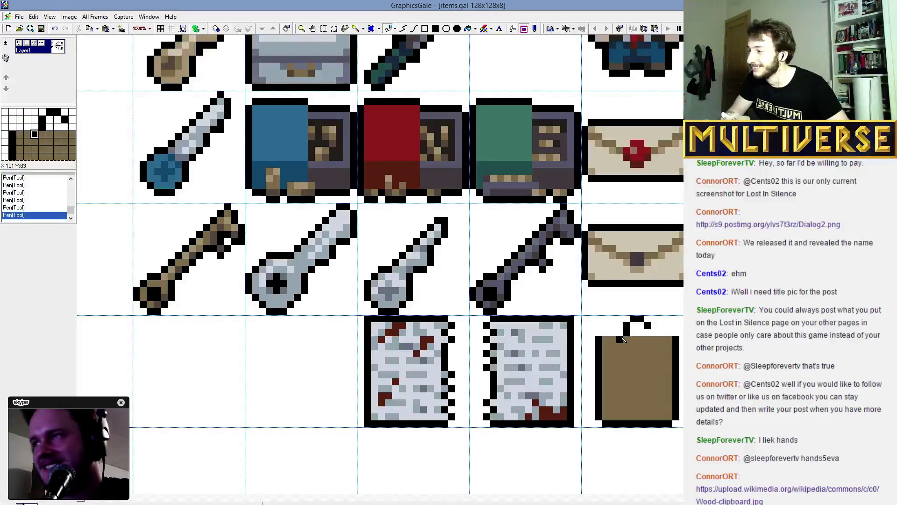
left_click_drag(614, 347, 665, 347)
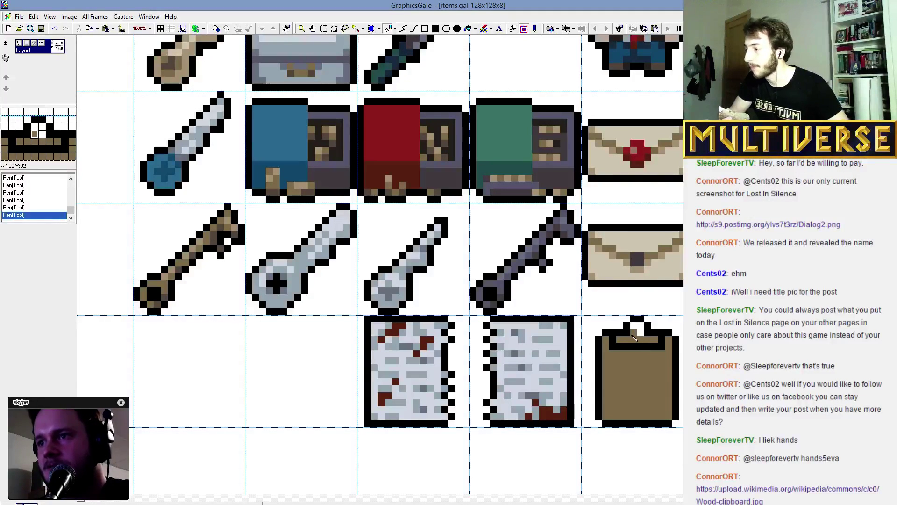
Colour the clip light grey with darker grey shading, and replace the black line beneath it with the board's brown.
left_click_drag(634, 338, 653, 339)
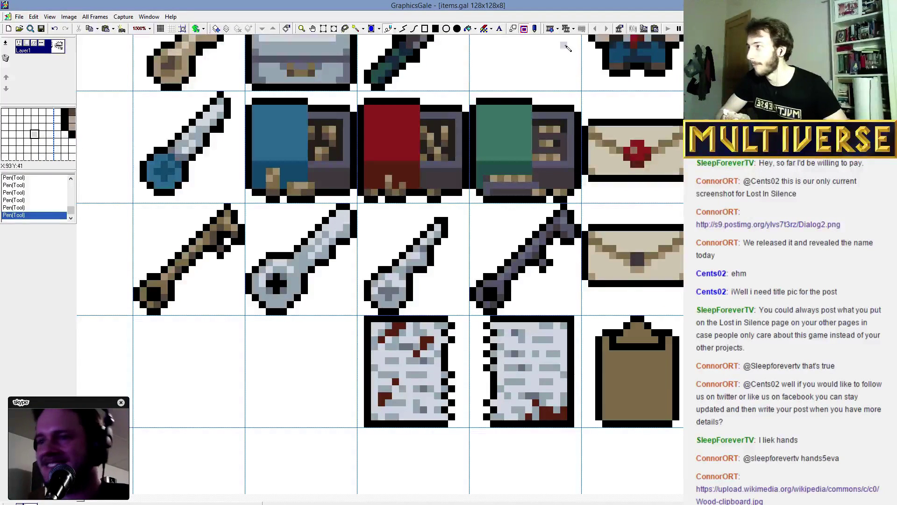
left_click(638, 338)
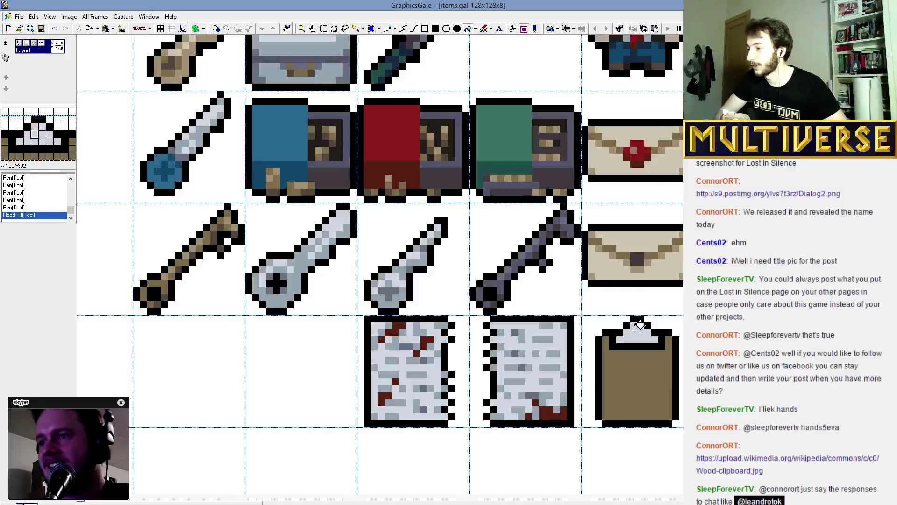
scroll(37, 135, "down", 3)
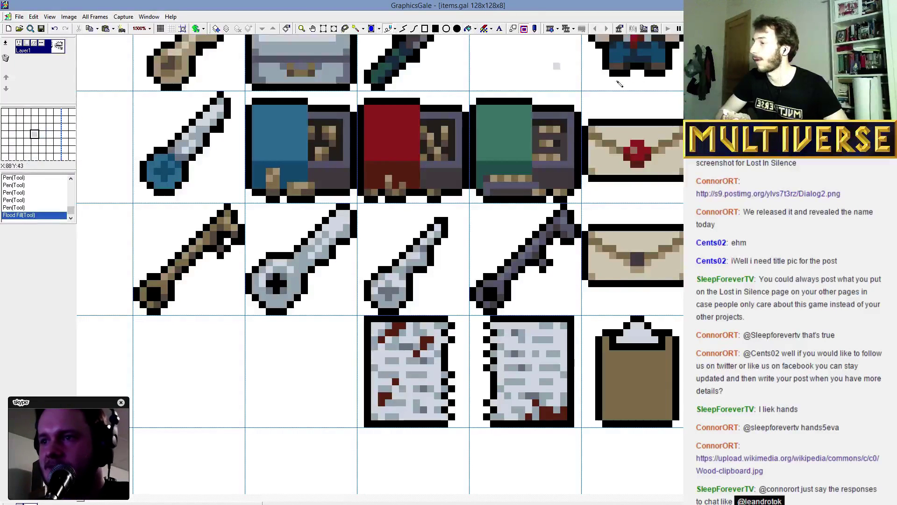
left_click(638, 332)
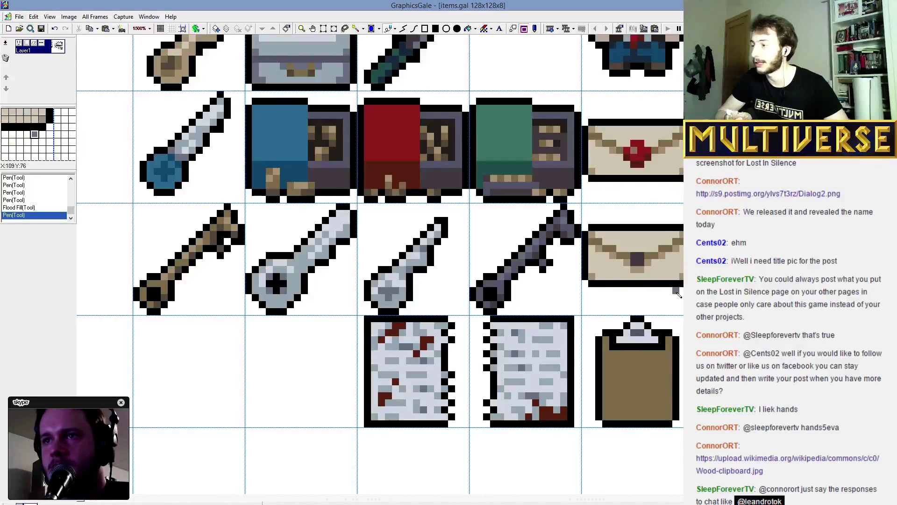
left_click(669, 271)
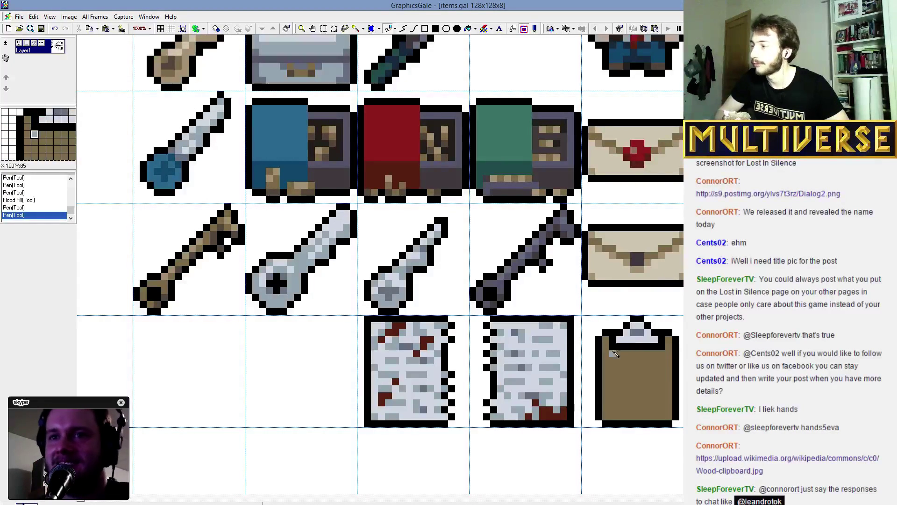
left_click(640, 335)
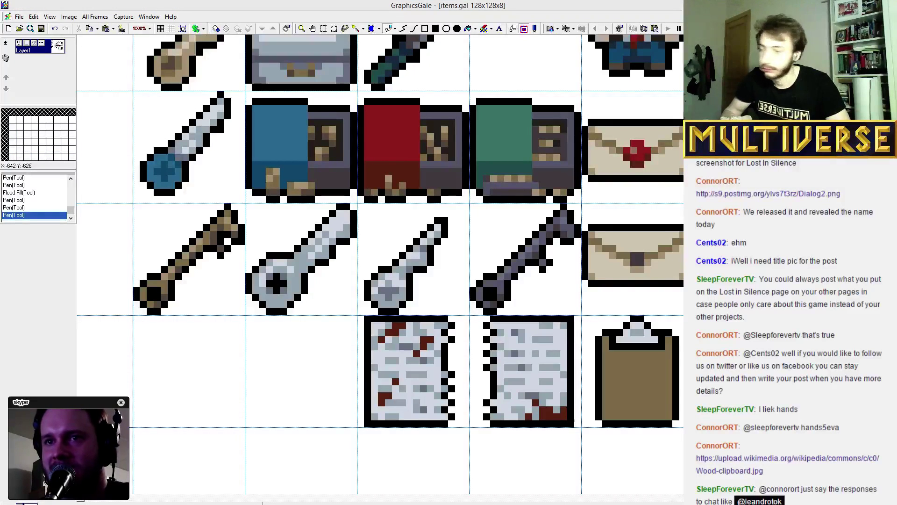
left_click(651, 393)
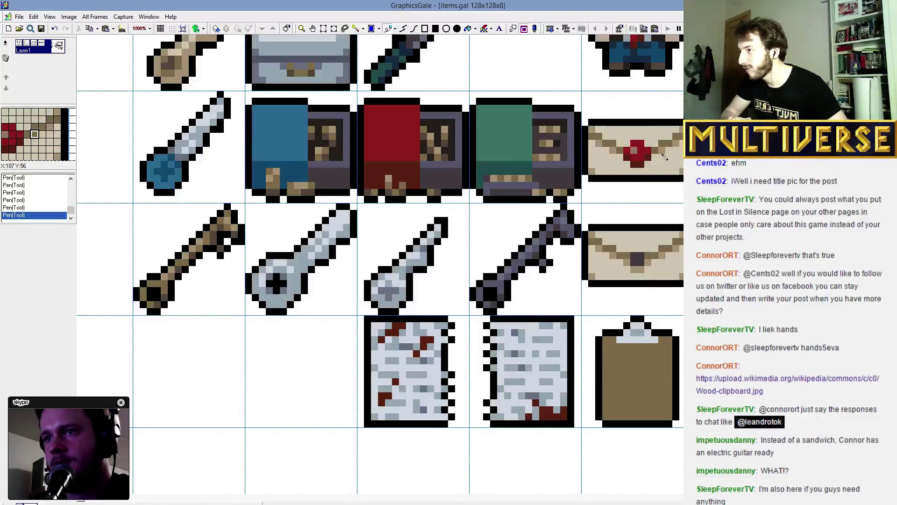
Try a lighter brown fill on the clipboard's board and undo it.
left_click(468, 29)
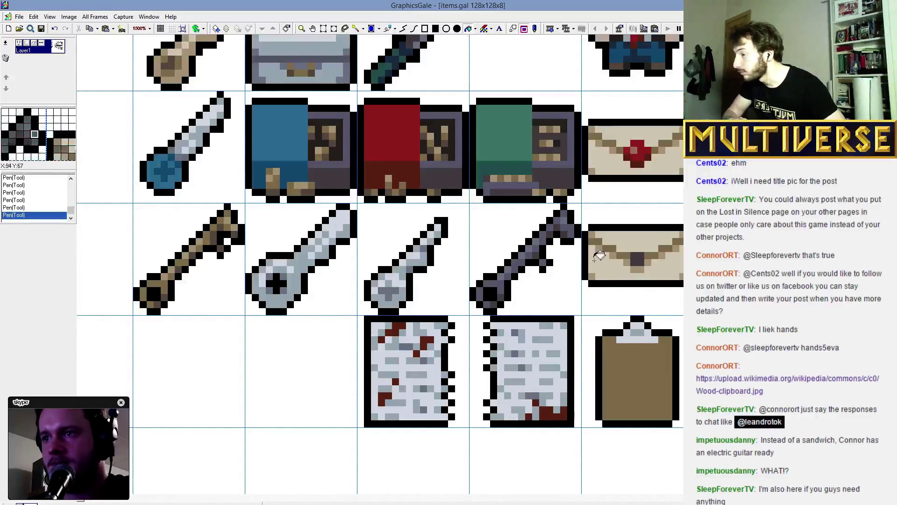
left_click(667, 344)
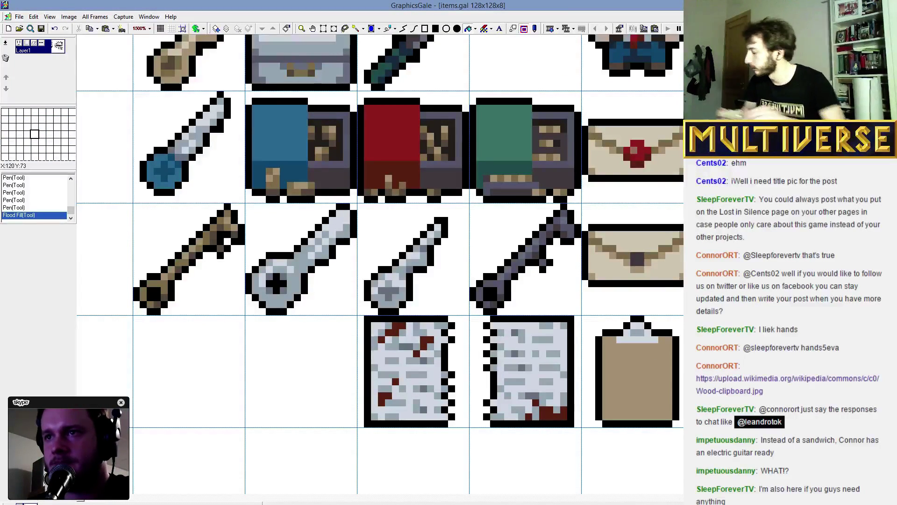
key("ctrl+z")
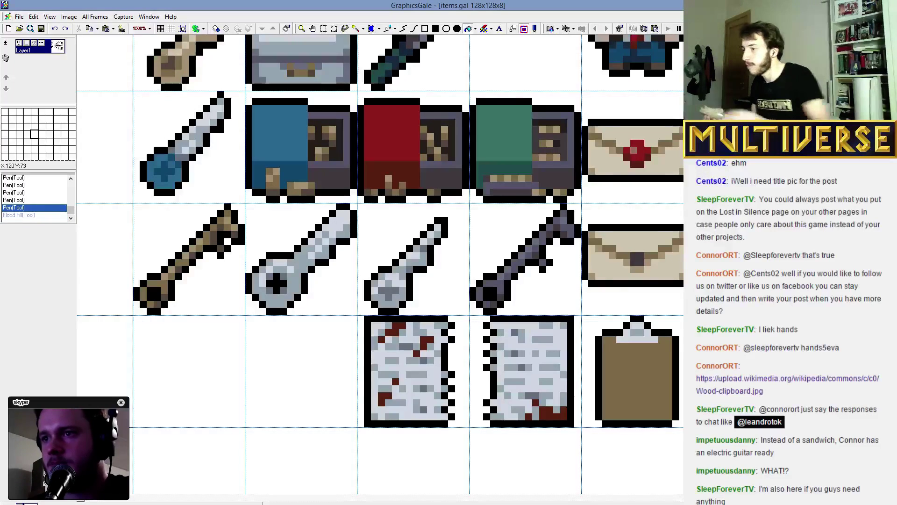
Copy the finished clipboard into the empty cell to the left of the spotted page.
left_click(323, 29)
left_click_drag(588, 315, 683, 427)
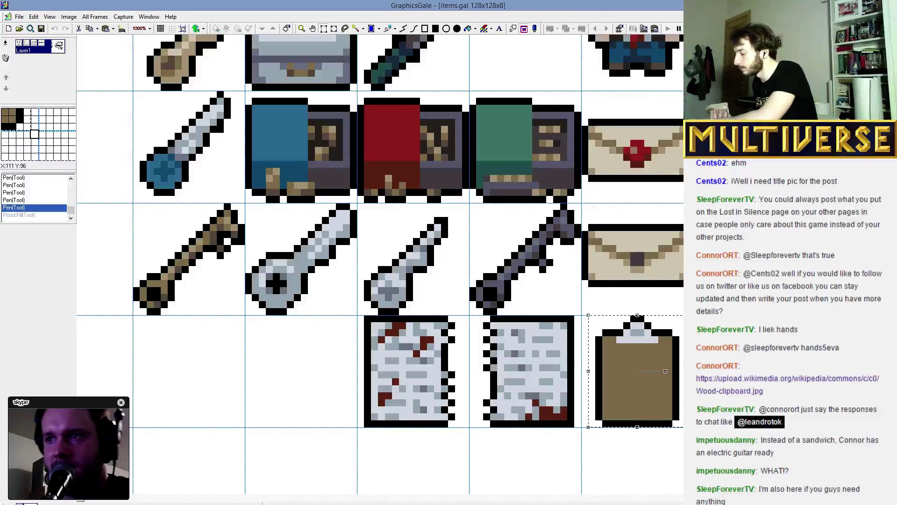
key("ctrl+c")
key("ctrl+v")
left_click_drag(617, 390, 281, 396)
left_click(366, 317)
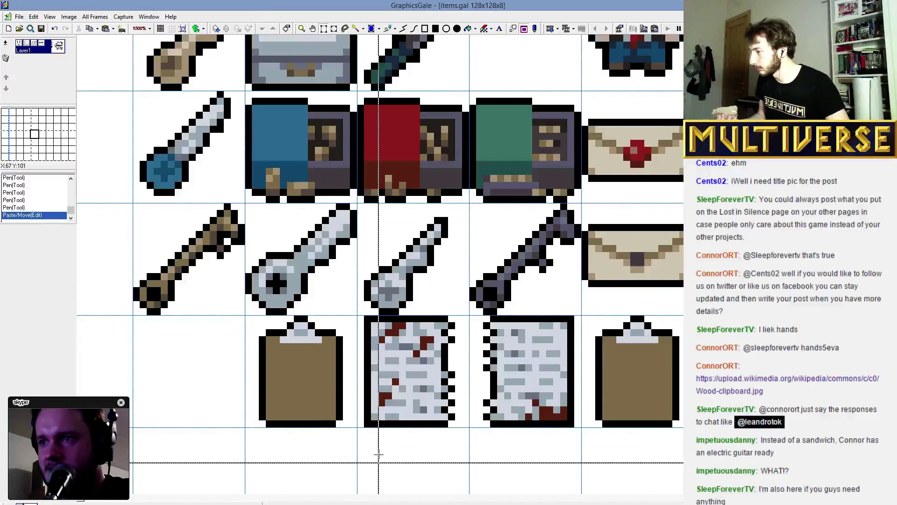
Move the two stained pages and the clipboard on their right to the start of the row, filling its first three cells.
left_click(172, 29)
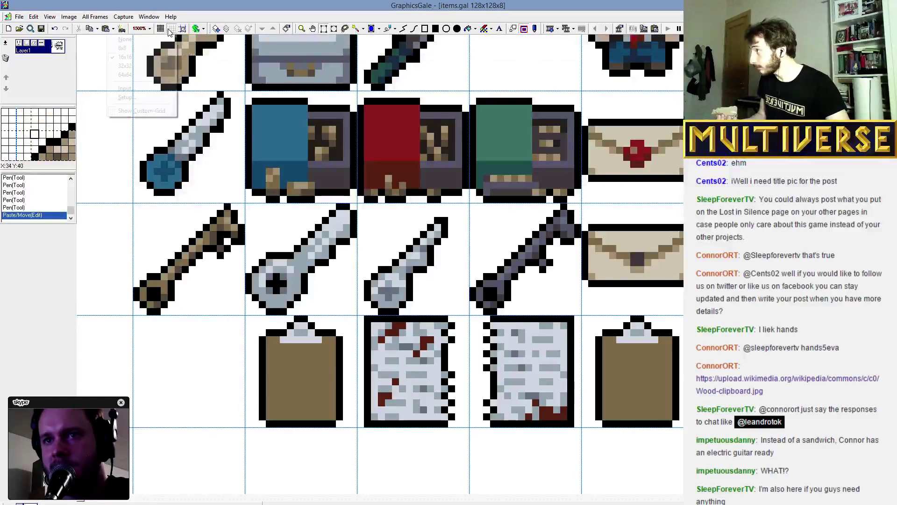
left_click(190, 48)
left_click(203, 28)
left_click(321, 33)
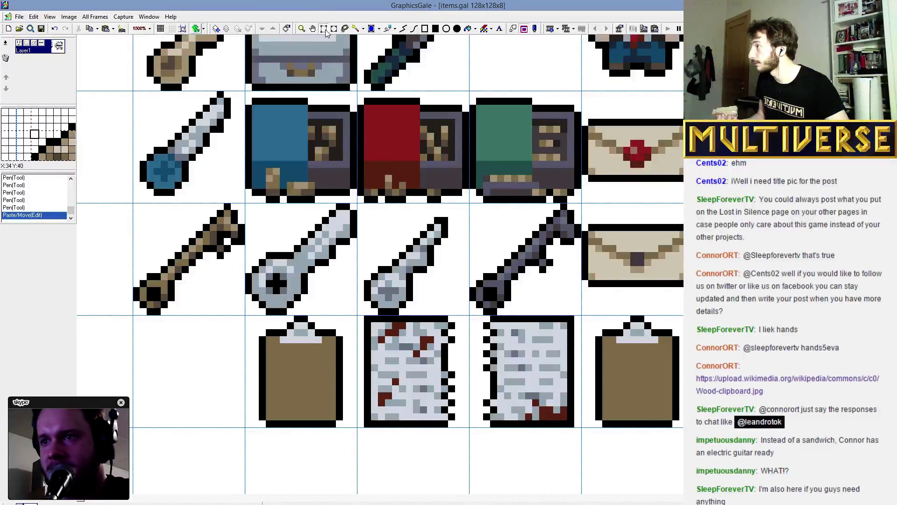
left_click_drag(364, 315, 715, 434)
left_click_drag(571, 405, 290, 387)
left_click(284, 457)
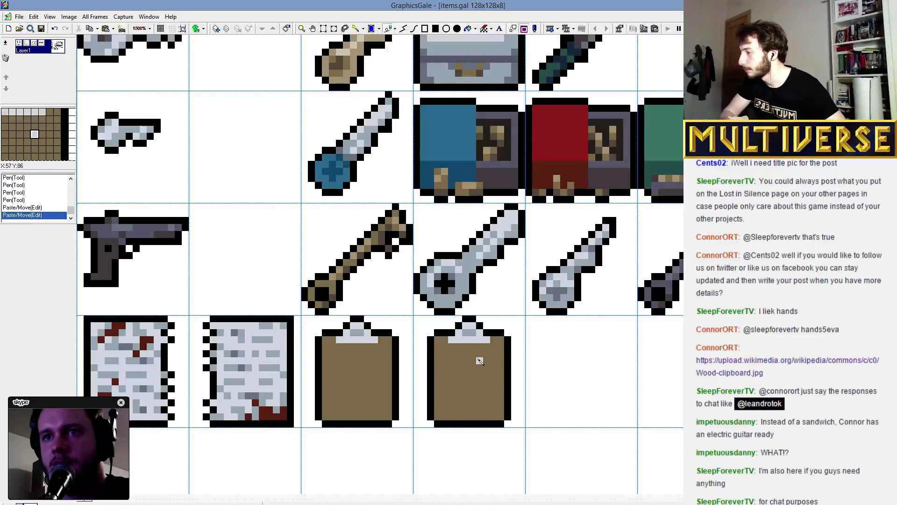
Paint a light grey strip below the clip on the second clipboard and shade it with a darker grey line.
left_click_drag(442, 346, 494, 348)
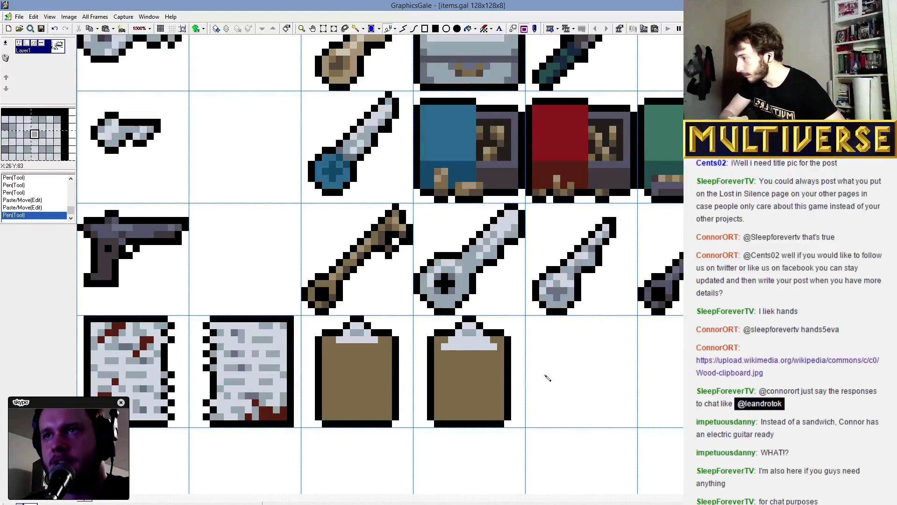
left_click_drag(448, 344, 485, 350)
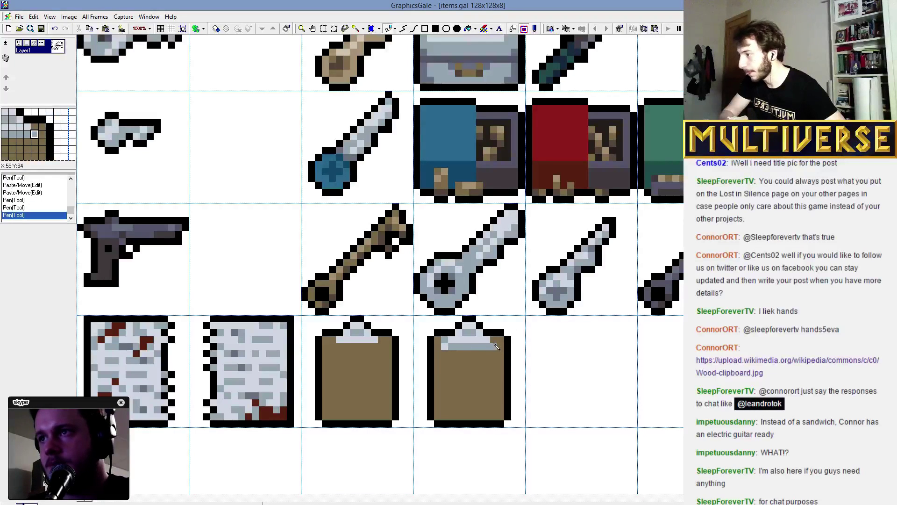
left_click(495, 346)
left_click(441, 350)
left_click(453, 350)
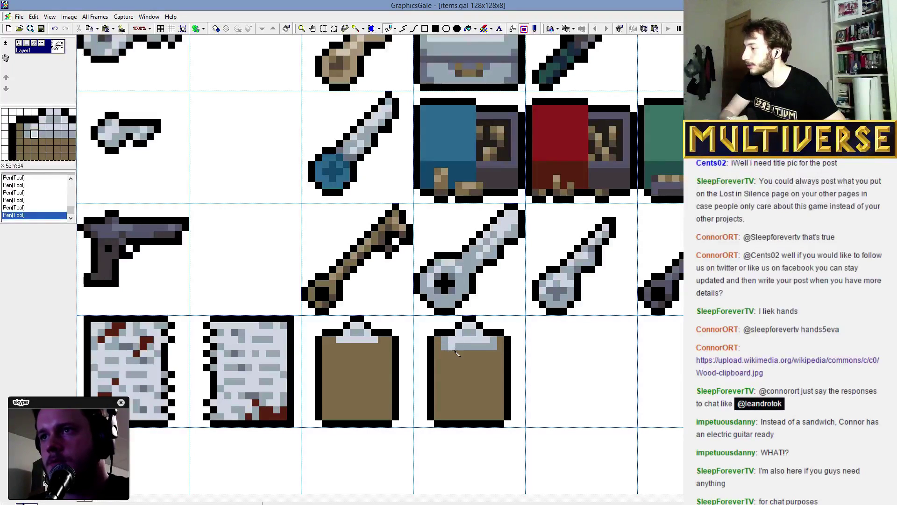
Fill a light grey paper sheet on the second clipboard, leaving a brown border one pixel wide at the sides and bottom.
left_click_drag(448, 354, 488, 355)
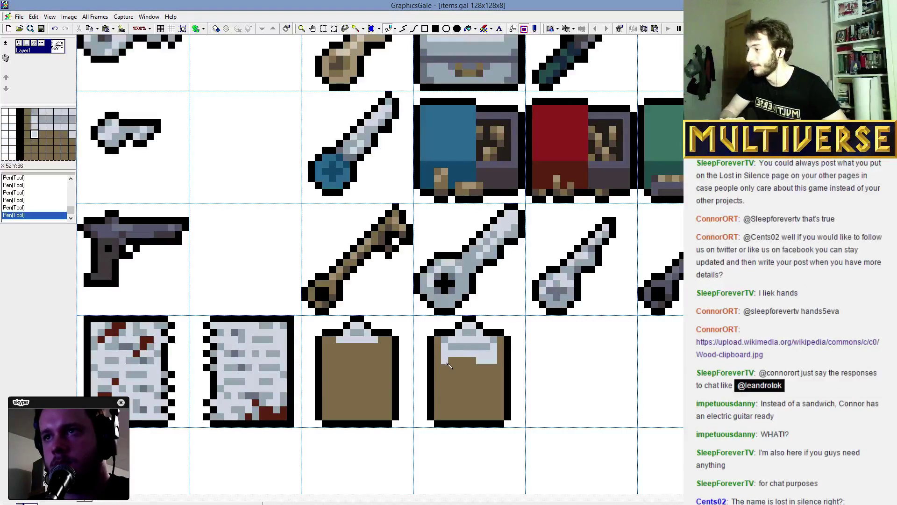
mouse_move(448, 366)
left_mouse_down()
mouse_move(490, 369)
mouse_move(491, 391)
mouse_move(495, 369)
mouse_move(494, 401)
left_mouse_up()
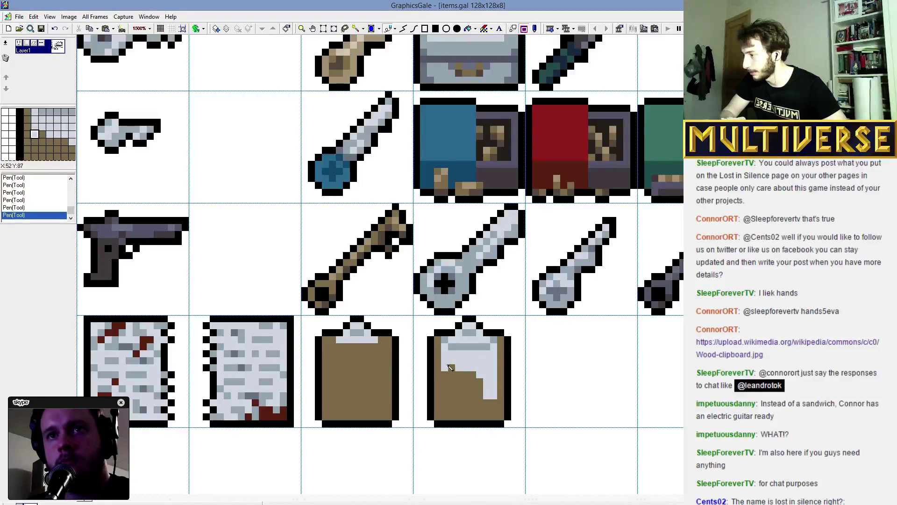
mouse_move(449, 367)
left_mouse_down()
mouse_move(449, 401)
mouse_move(452, 374)
mouse_move(448, 397)
mouse_move(478, 397)
mouse_move(481, 389)
mouse_move(452, 377)
mouse_move(484, 381)
mouse_move(461, 381)
mouse_move(440, 403)
mouse_move(477, 406)
left_mouse_up()
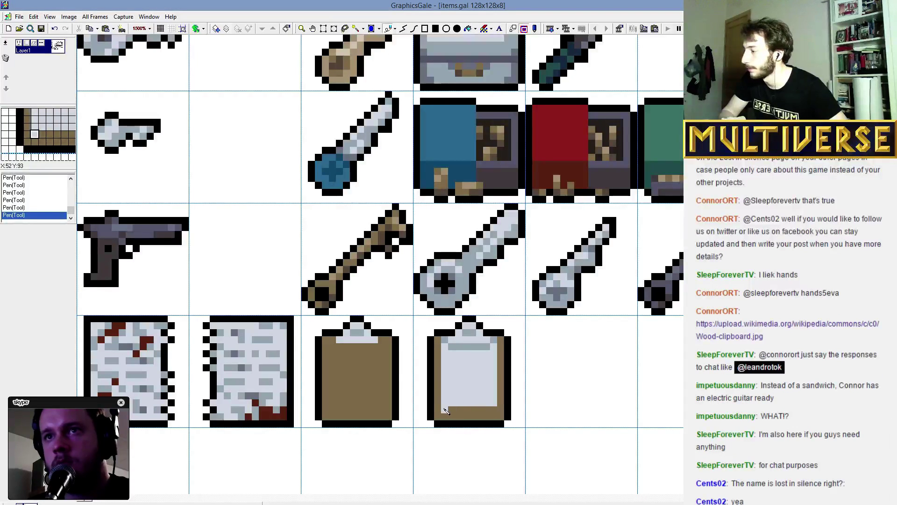
left_click_drag(447, 411, 494, 410)
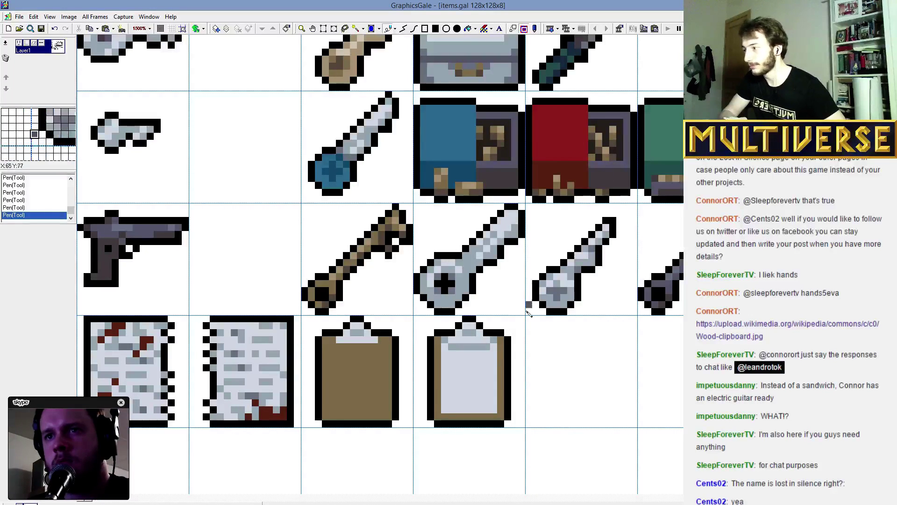
Darken the shadow under the second clipboard's clip and draw a grey text line across the sheet.
left_click_drag(469, 347, 489, 347)
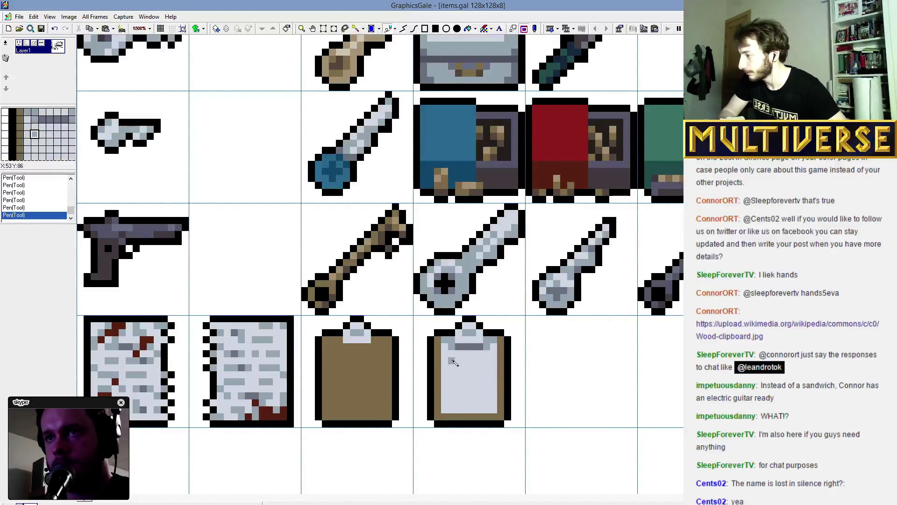
left_click_drag(451, 361, 489, 361)
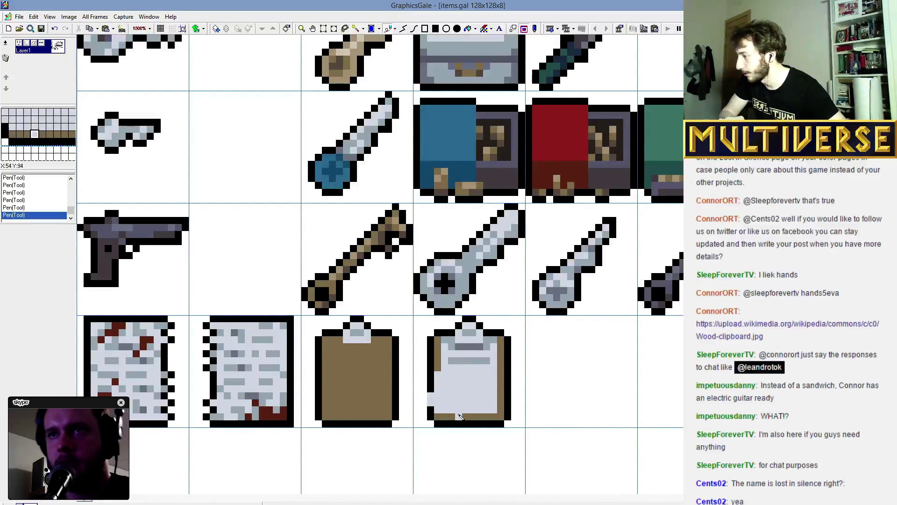
Skew the sheet's lower part over the board's left edge with grey shading and black outline, and add a shorter text line.
left_click_drag(440, 412, 453, 410)
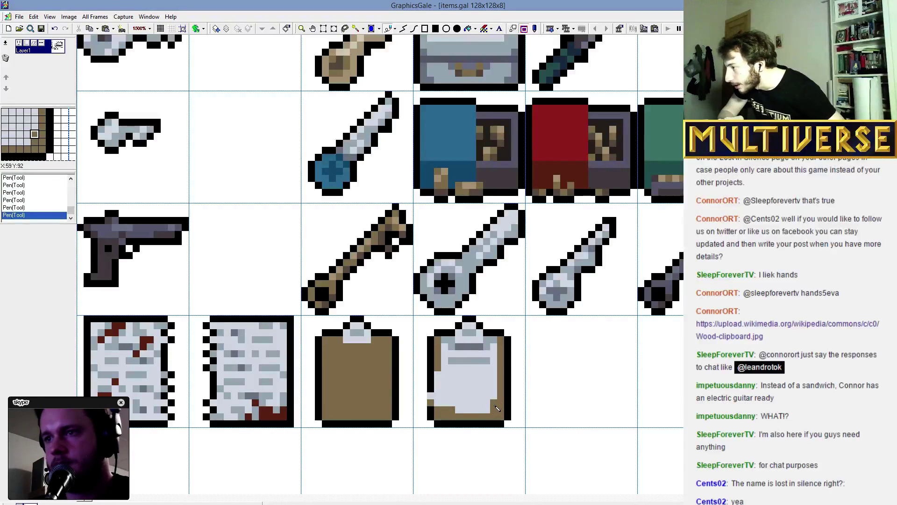
left_click_drag(497, 405, 485, 411)
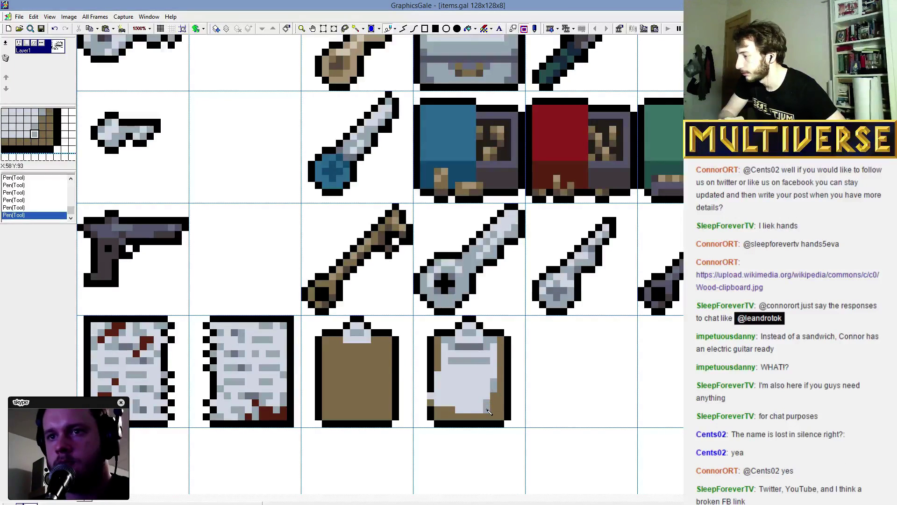
left_click_drag(488, 411, 456, 412)
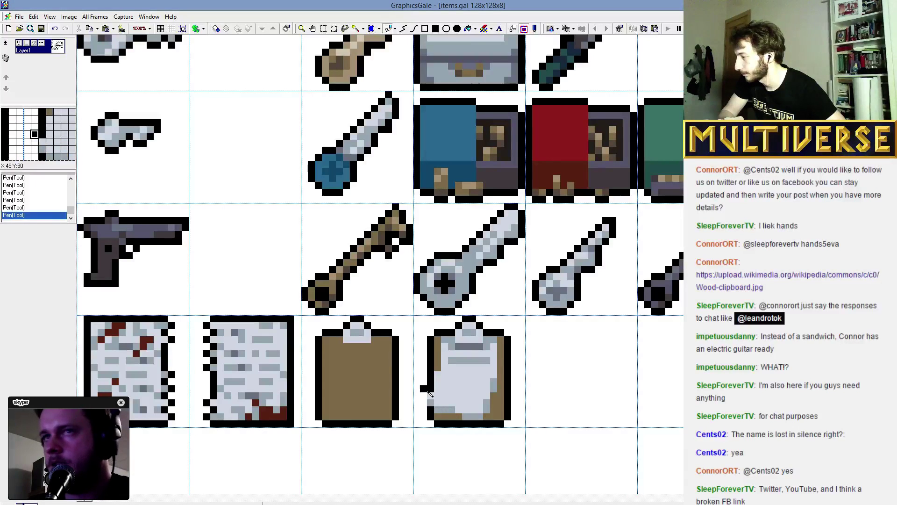
left_click_drag(429, 394, 427, 406)
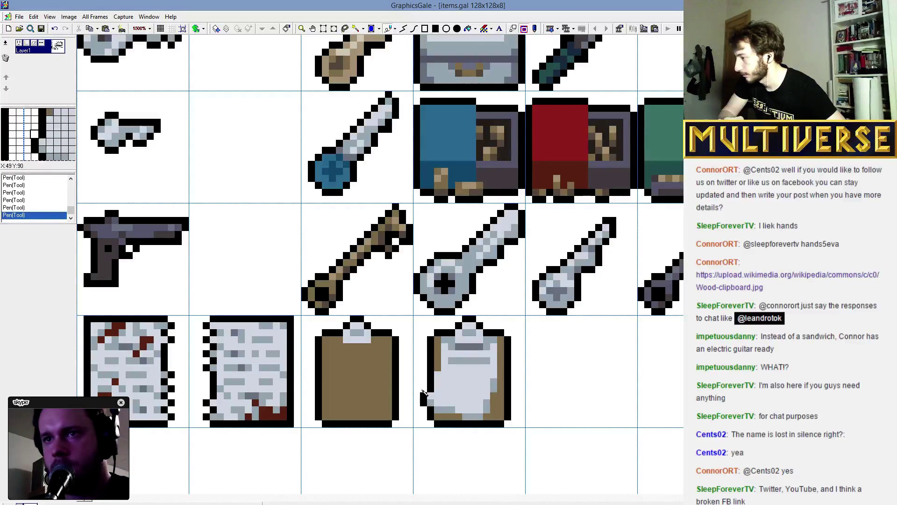
left_click_drag(450, 374, 476, 374)
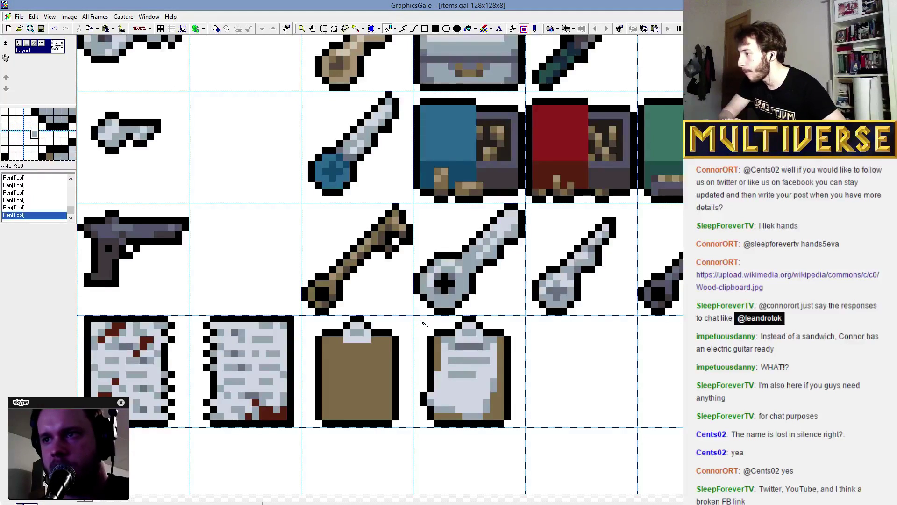
Copy the clipboard with the skewed sheet into the empty cell to its right.
left_click_drag(424, 324, 518, 427)
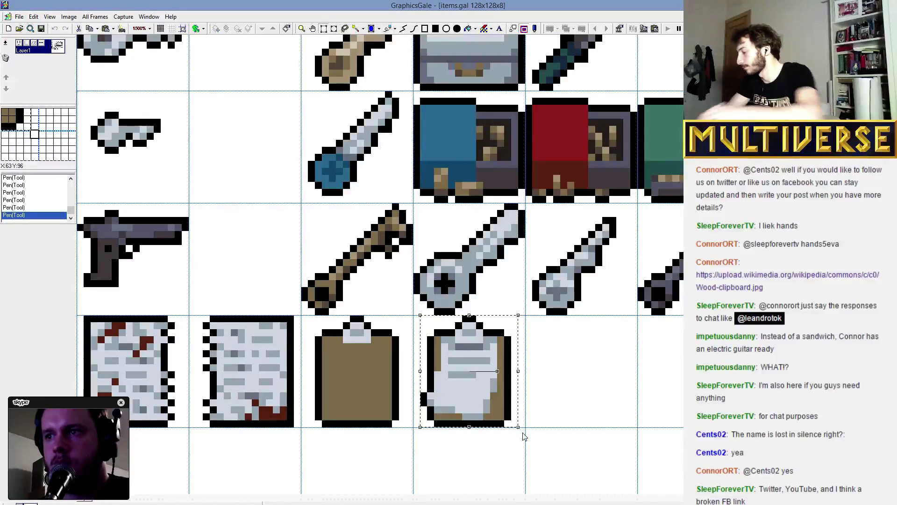
key("ctrl+v")
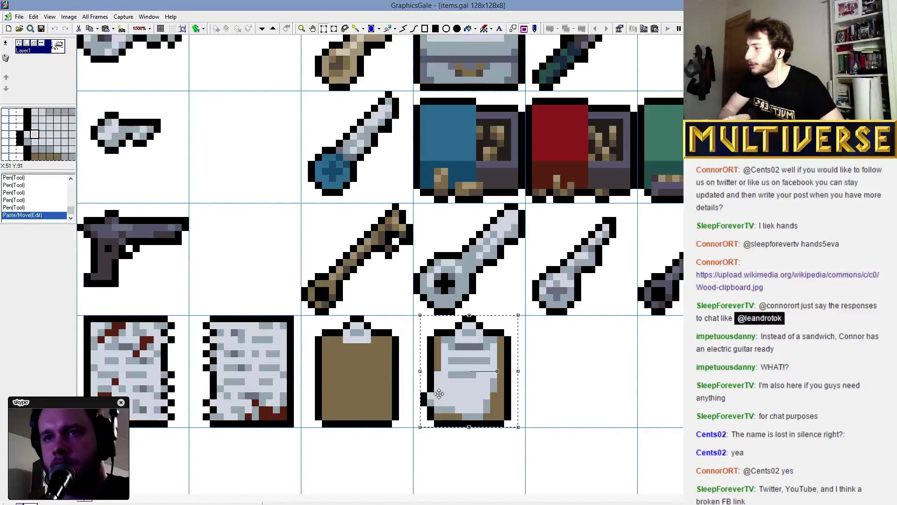
left_click_drag(440, 393, 552, 393)
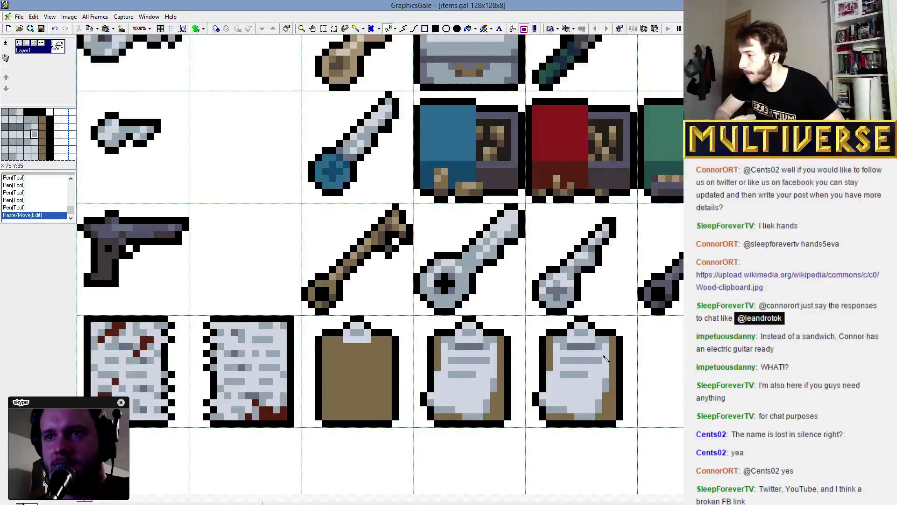
Straighten the copied clipboard's sheet into a rectangle, restoring the brown border and clearing the bulge on the left edge.
left_click_drag(608, 375, 602, 413)
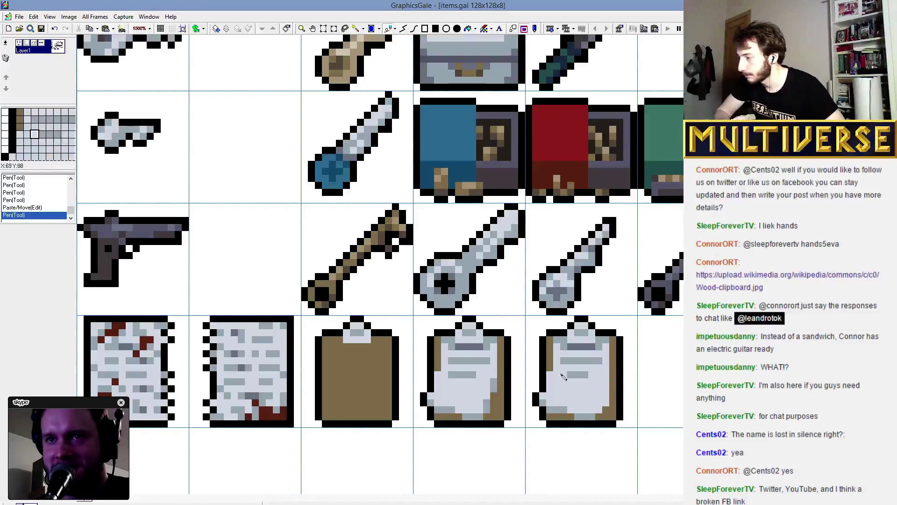
left_click_drag(553, 362, 548, 411)
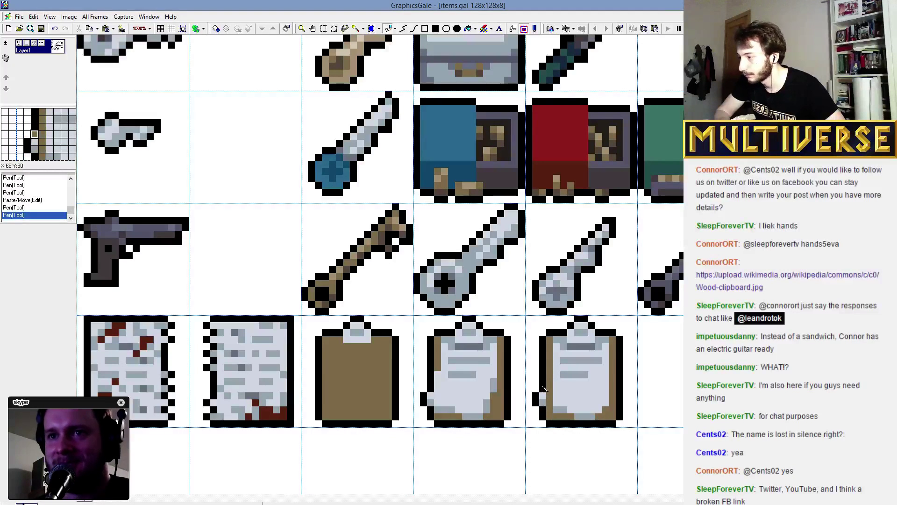
left_click(543, 388)
left_click(538, 402)
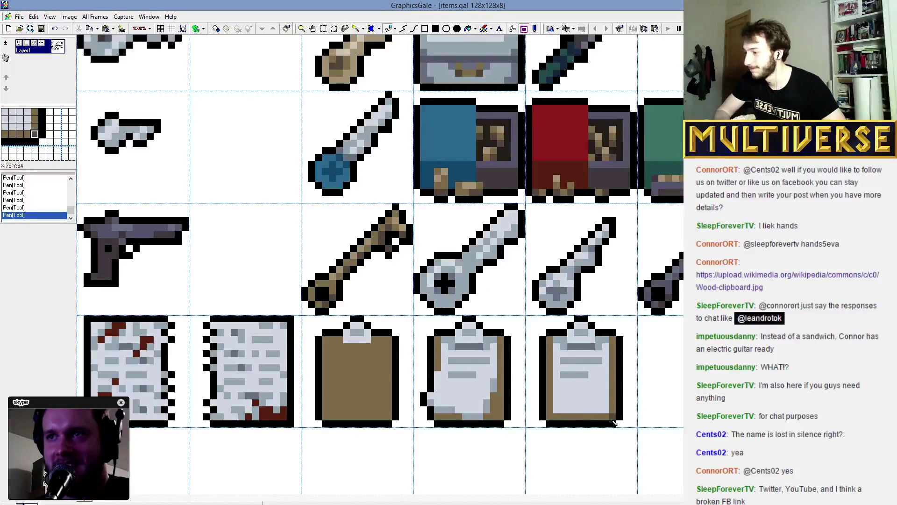
Shade the copied board's bottom edge dark brown and add two bulleted grey text lines to its sheet.
left_click(578, 419)
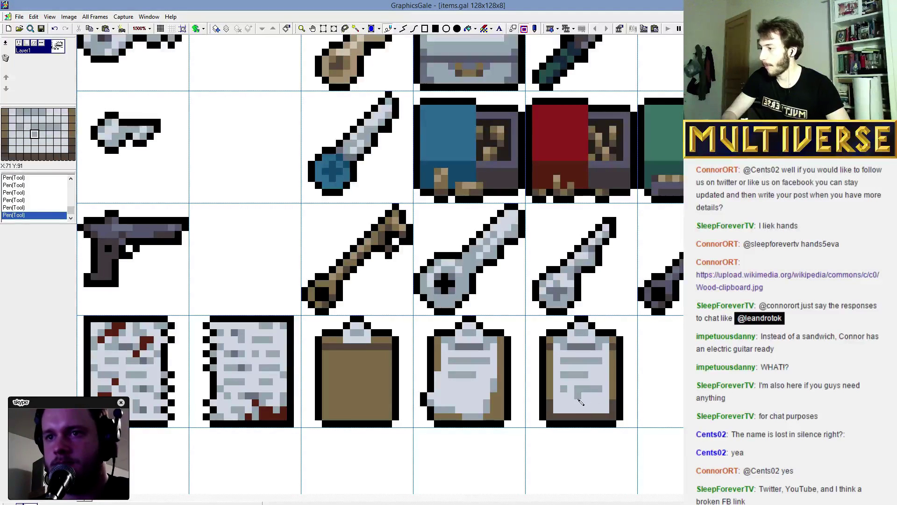
mouse_move(567, 405)
left_mouse_down()
mouse_move(598, 408)
mouse_move(561, 403)
left_mouse_up()
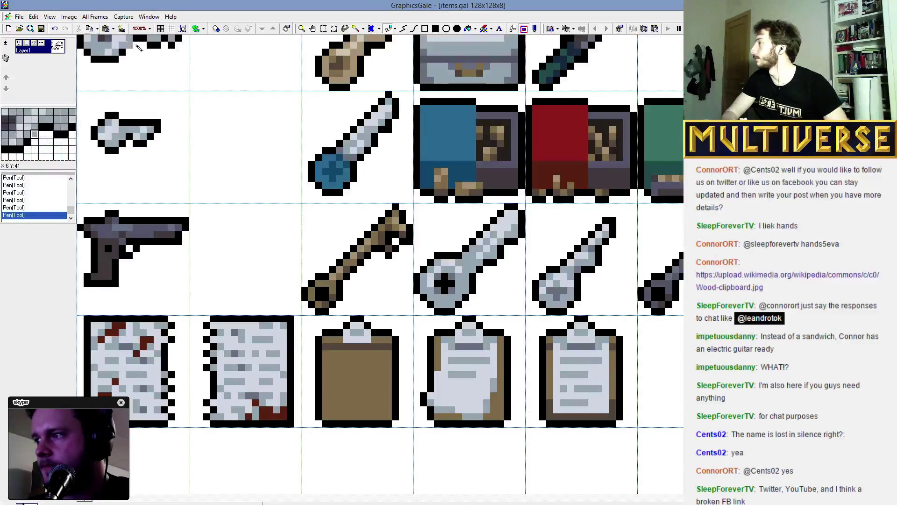
Move the blank clipboard and the clipboard with the skewed sheet into the first column, stacked below the stained pages.
left_click(149, 29)
left_click(140, 165)
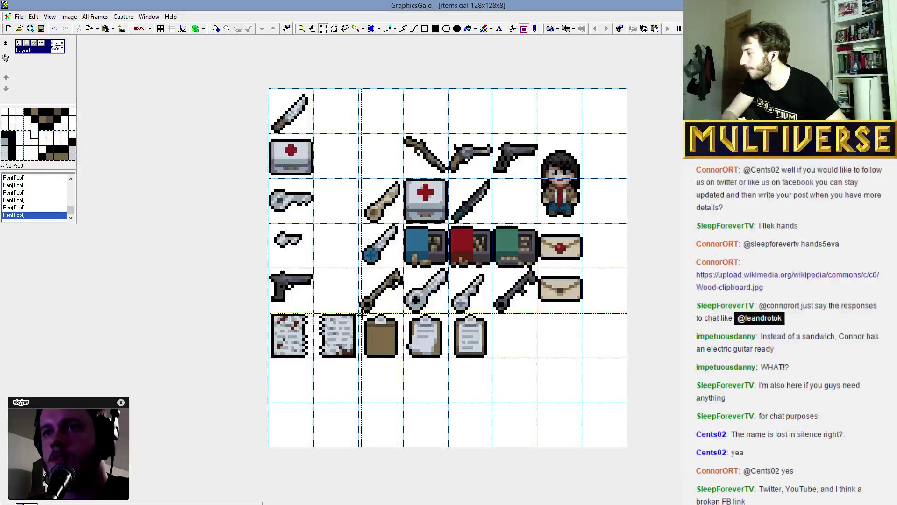
left_click_drag(433, 360, 345, 433)
left_click(348, 441)
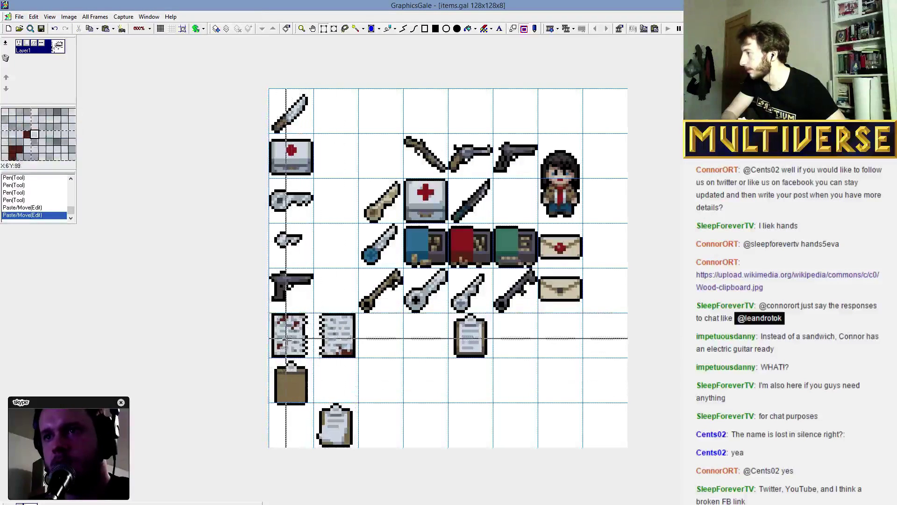
left_click_drag(275, 360, 300, 394)
left_click_drag(314, 88, 288, 430)
left_click(411, 427)
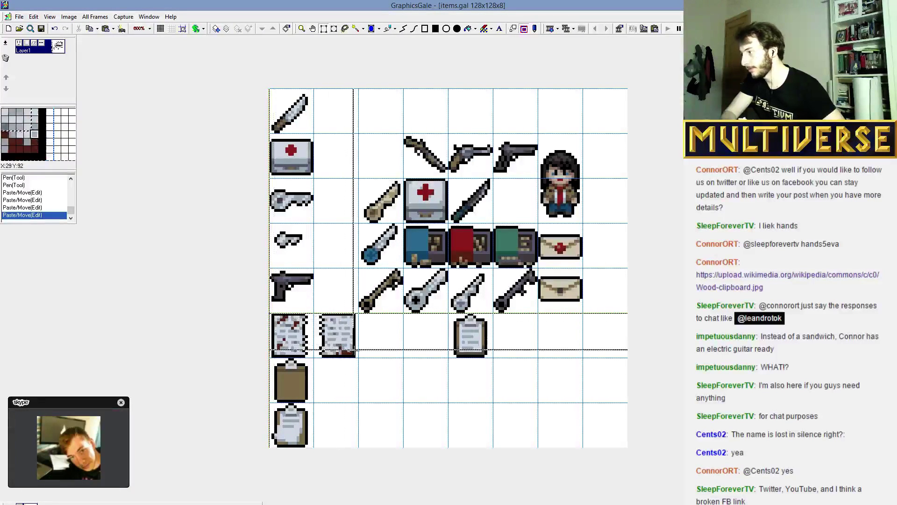
Move both stained pages to the right of the straight-sheet clipboard, and shift the first column's two clipboards up one cell.
left_click_drag(361, 355, 552, 340)
left_click(456, 397)
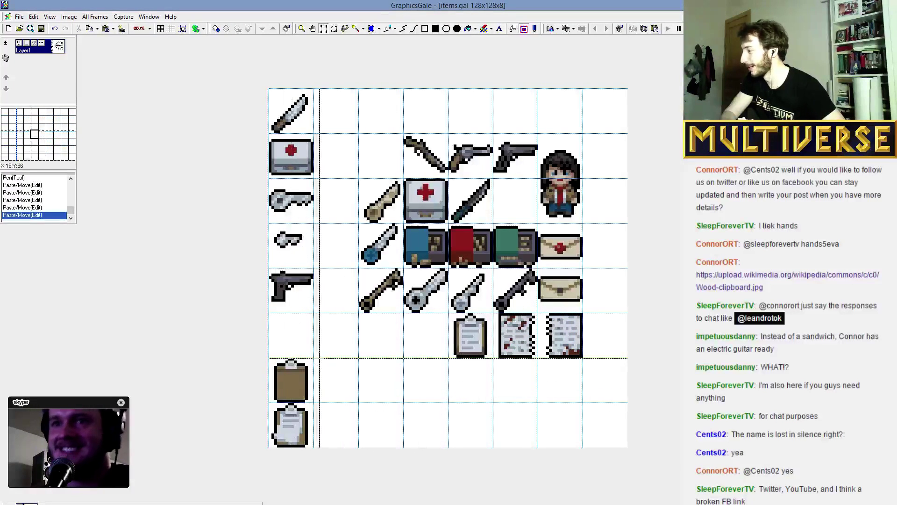
left_click_drag(260, 451, 318, 359)
left_click_drag(284, 434, 284, 385)
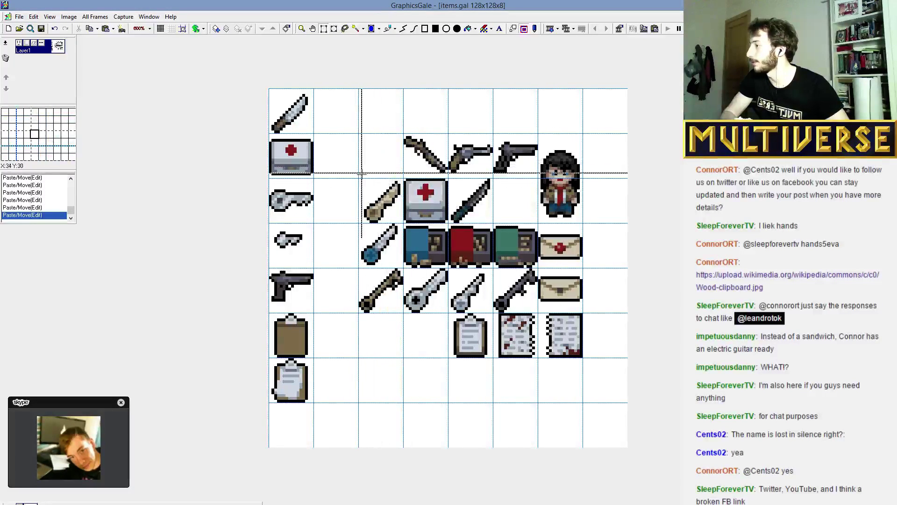
Move the three stacked keys in the third column up one cell.
left_click_drag(359, 176, 403, 318)
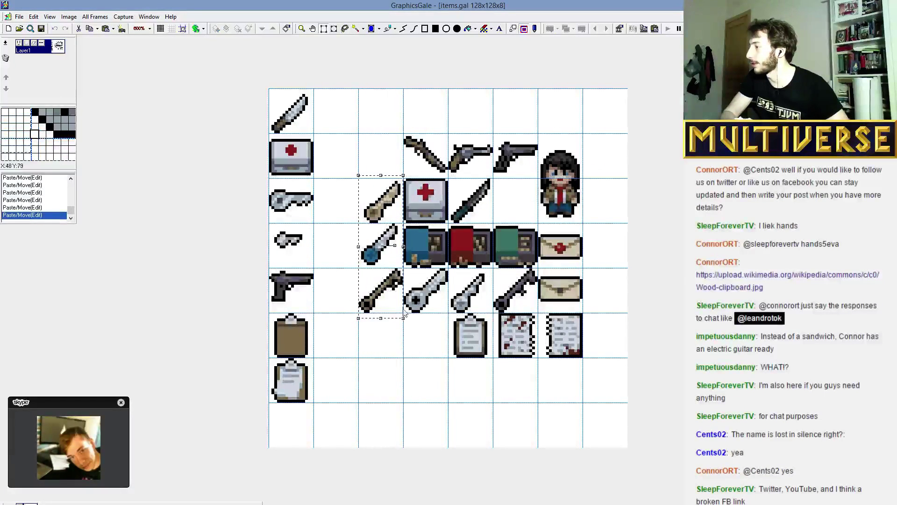
left_click_drag(386, 283, 384, 237)
left_click(403, 275)
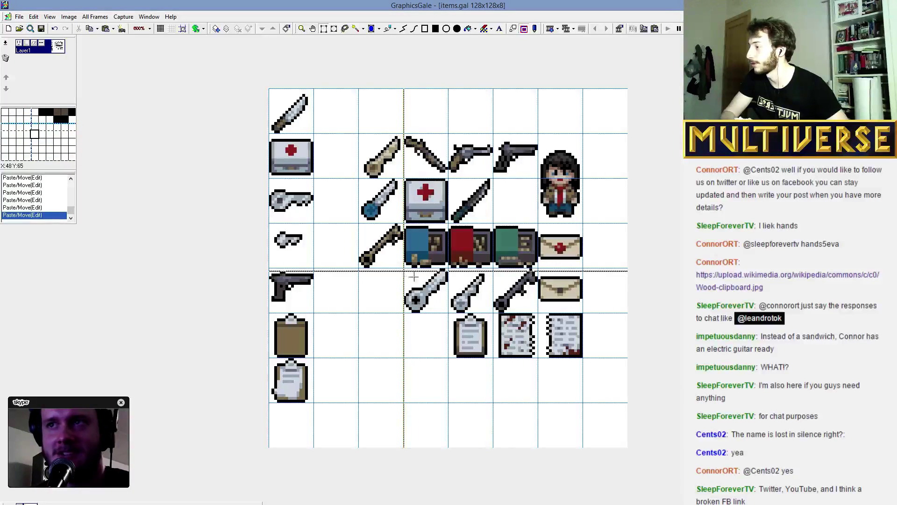
Try to move the three keys below the coloured boxes one cell to the left and undo it.
left_click_drag(414, 277, 478, 307)
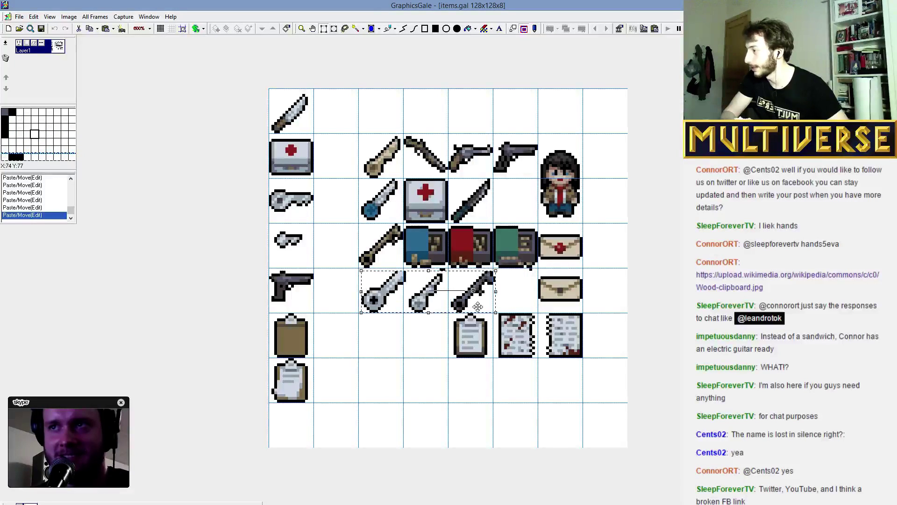
left_click(419, 328)
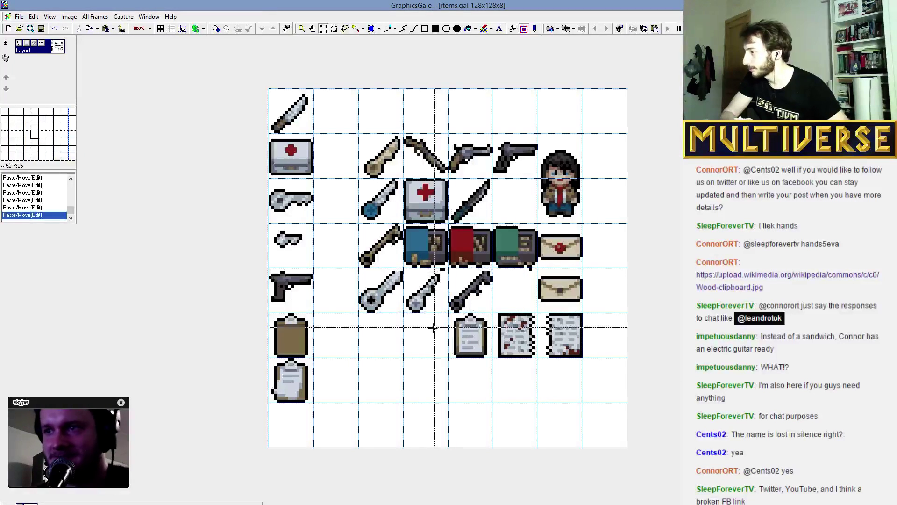
key("ctrl+z")
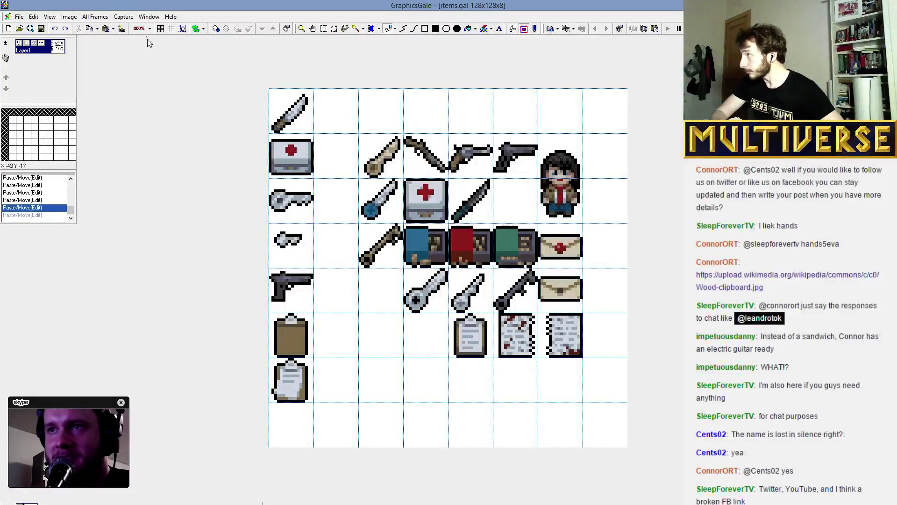
Save the items.gal sprite sheet.
left_click(150, 28)
left_click(140, 199)
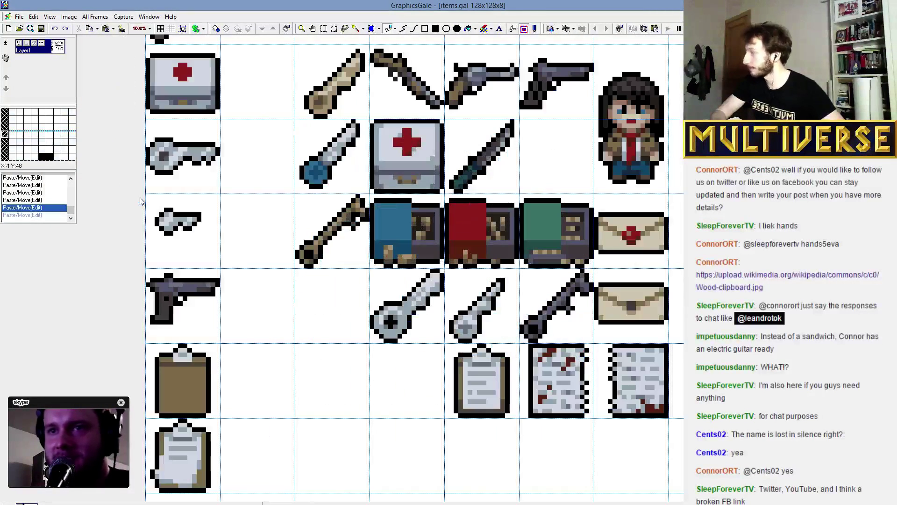
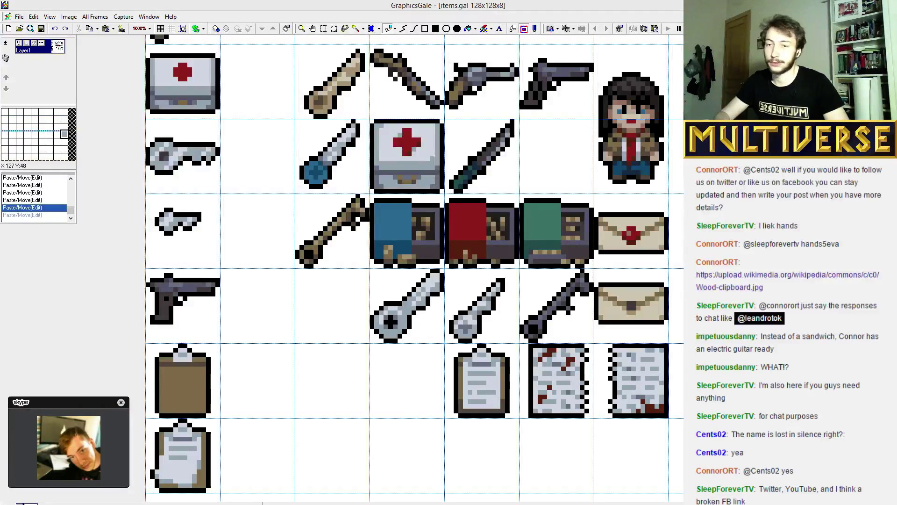
left_click(42, 31)
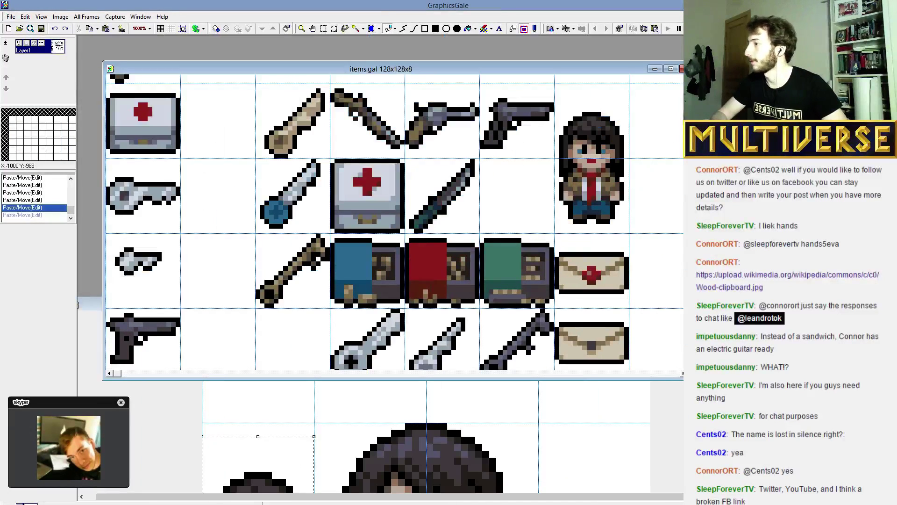
Switch to carolinabig.png, clear the selection and make Layer2 with the moustached man visible.
key("ctrl+Tab")
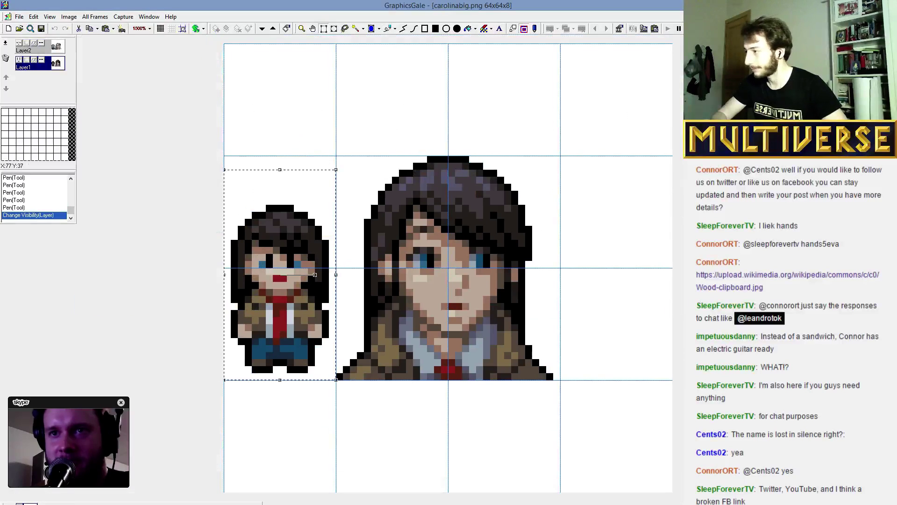
left_click(367, 125)
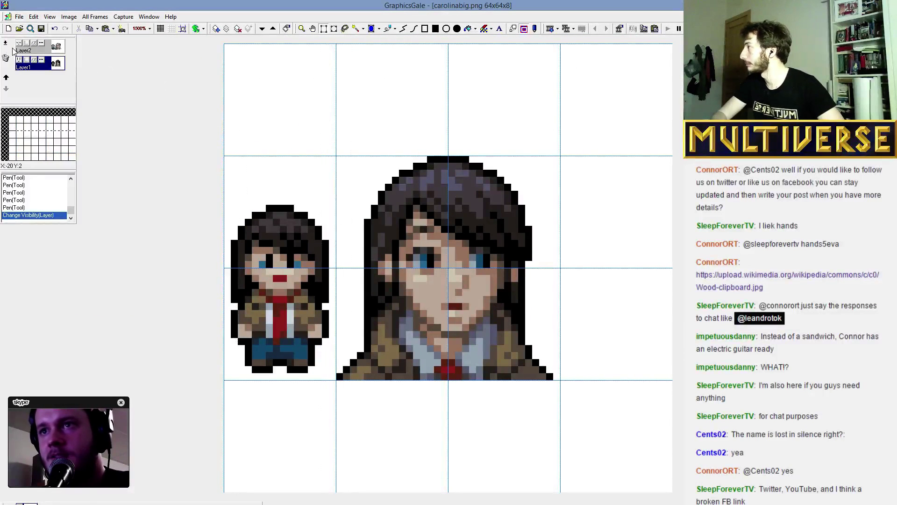
left_click(18, 68)
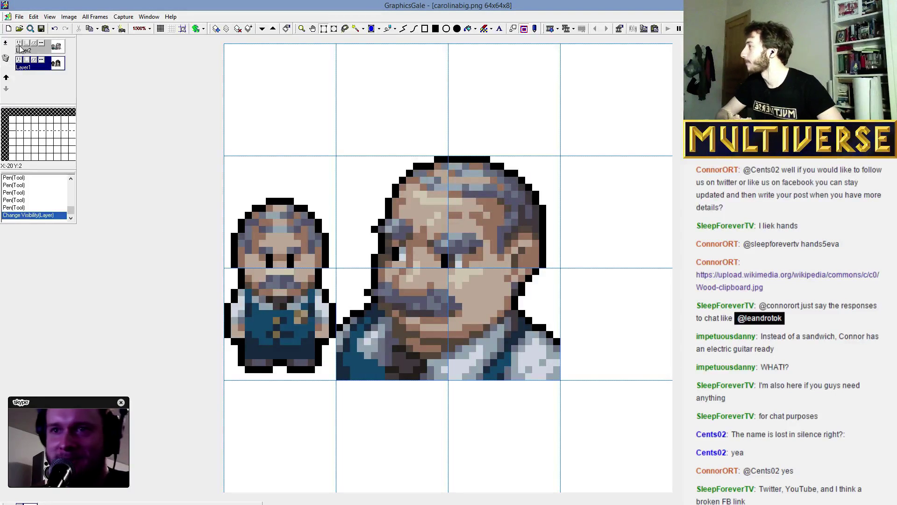
Add a new layer named Layer3 above Layer2 and flood-fill it with white.
right_click(10, 50)
left_click(11, 53)
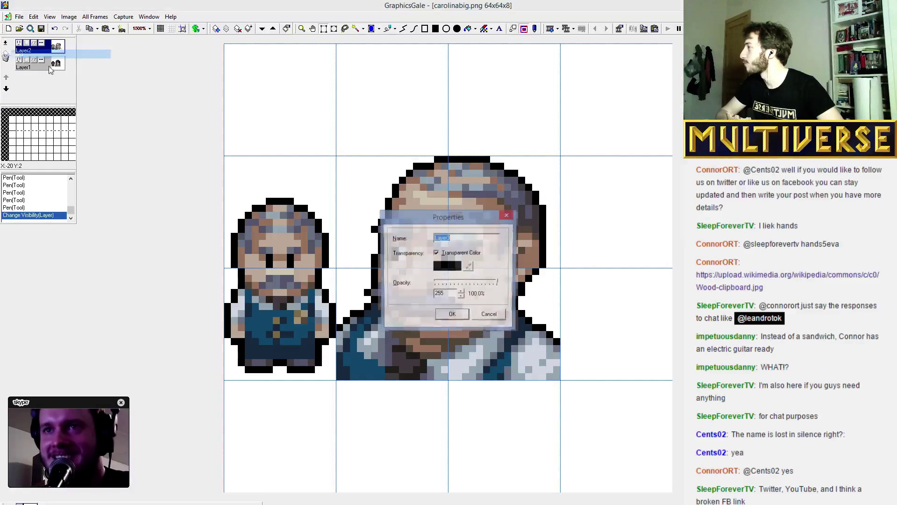
left_click(453, 316)
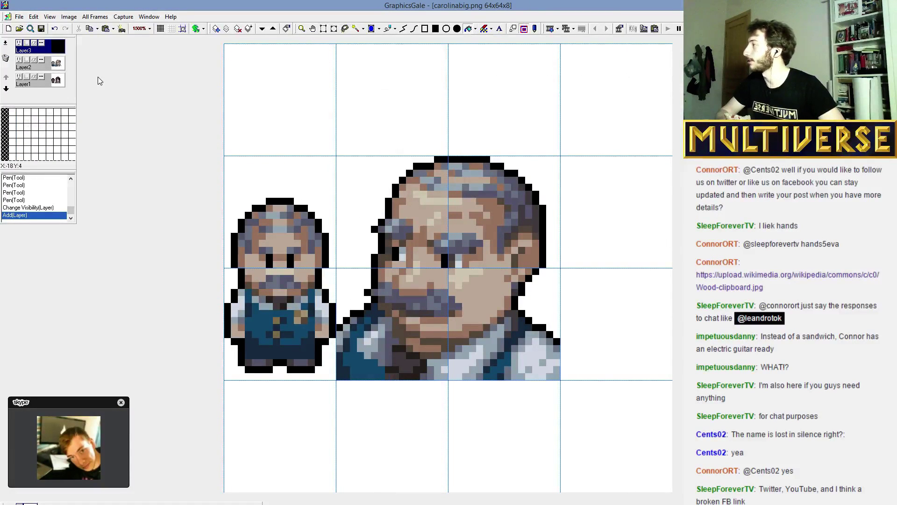
left_click(66, 69)
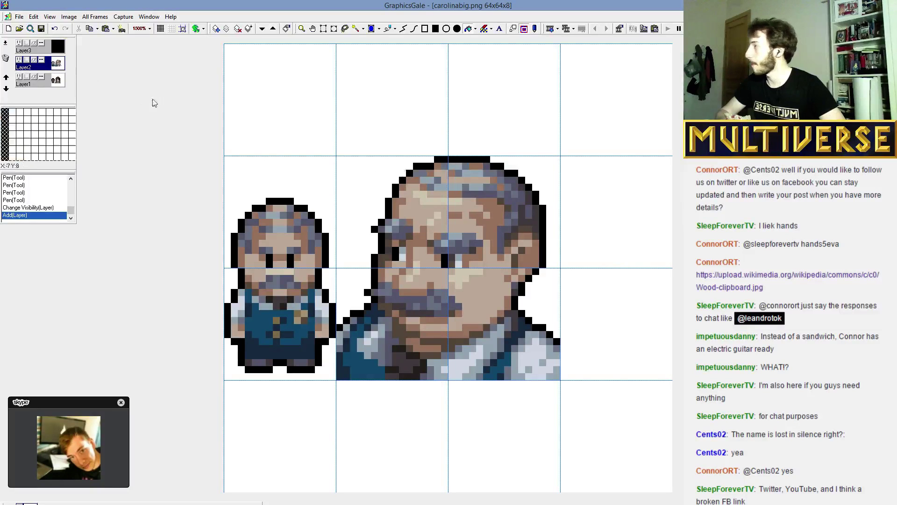
left_click(64, 51)
left_click(395, 125)
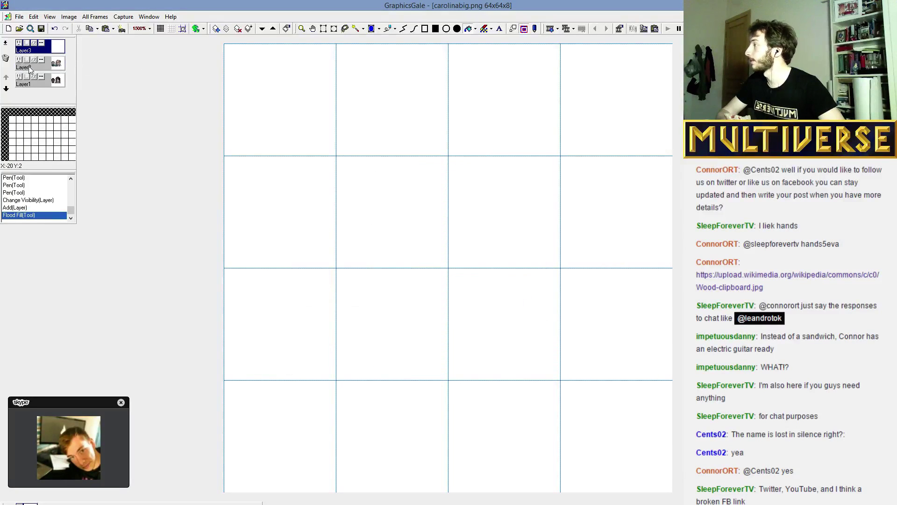
Hide Layer3 and toggle Layer2's visibility to compare the woman's and the moustached man's portraits.
left_click(60, 85)
left_click(61, 70)
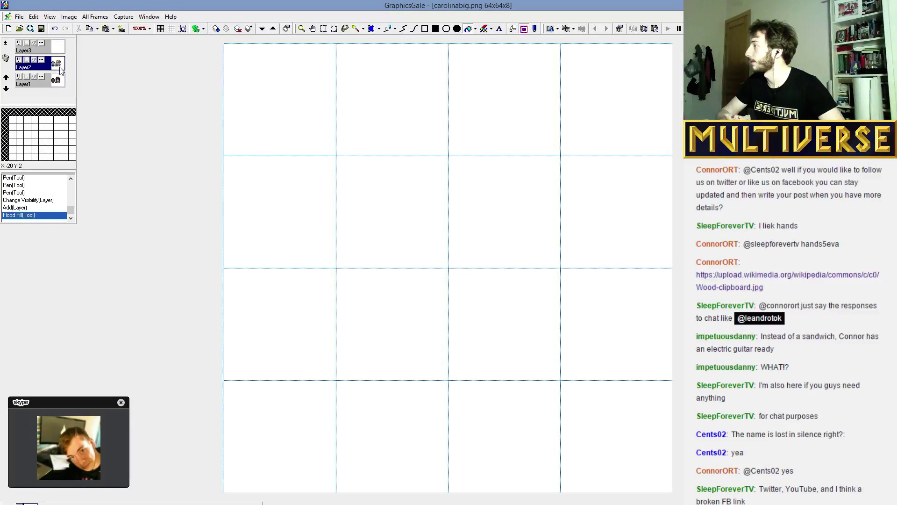
left_click(19, 44)
left_click(60, 85)
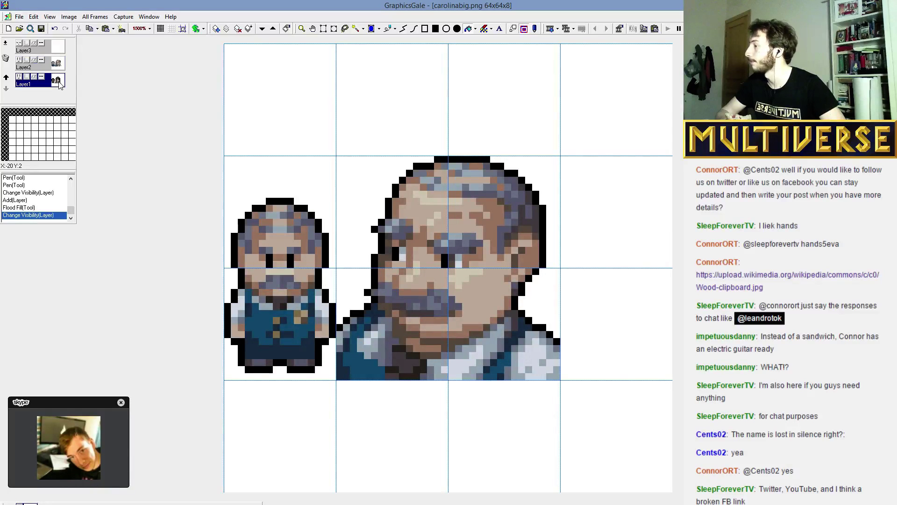
left_click(19, 61)
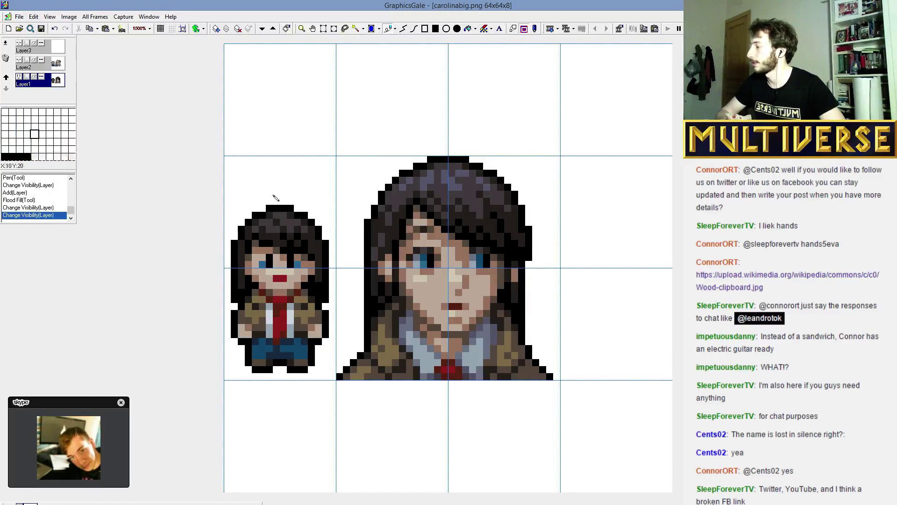
left_click(19, 61)
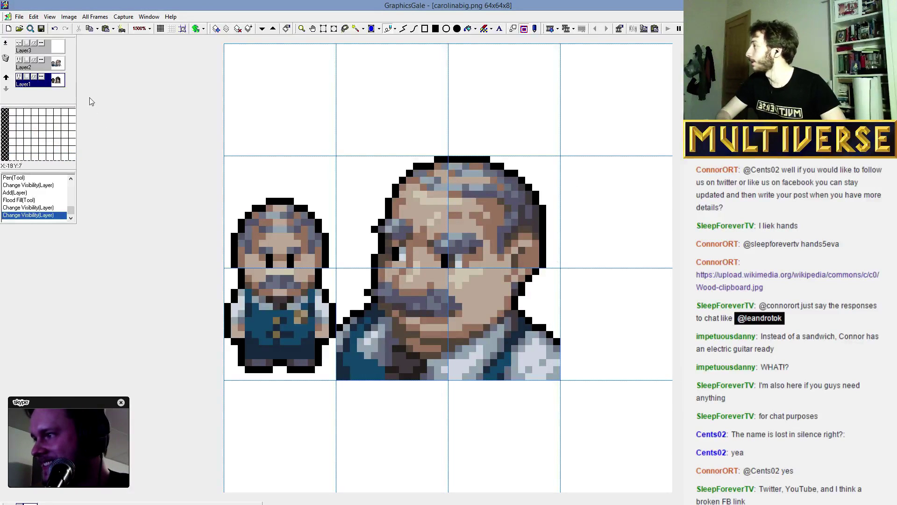
Make Layer3 the active layer, hide Layer1 and Layer2, and show only the white Layer3.
left_click(63, 68)
left_click(56, 51)
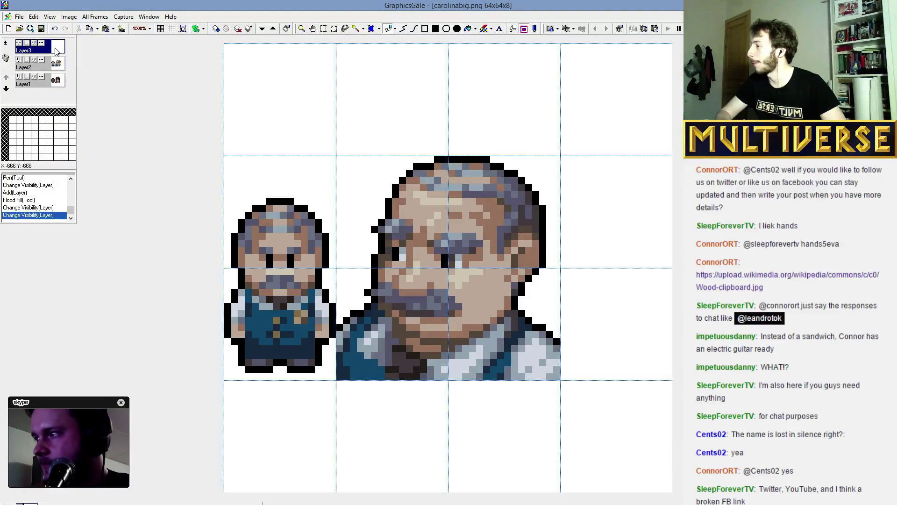
left_click(20, 61)
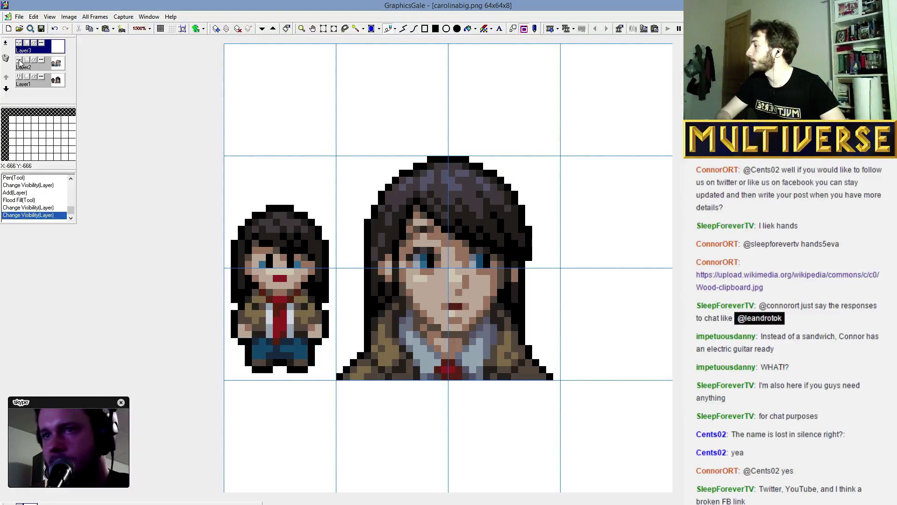
left_click(20, 77)
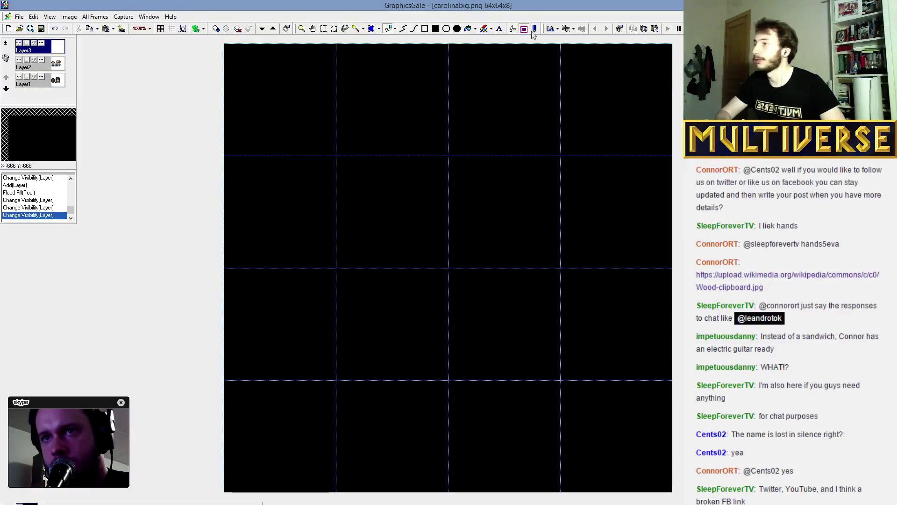
left_click(532, 167)
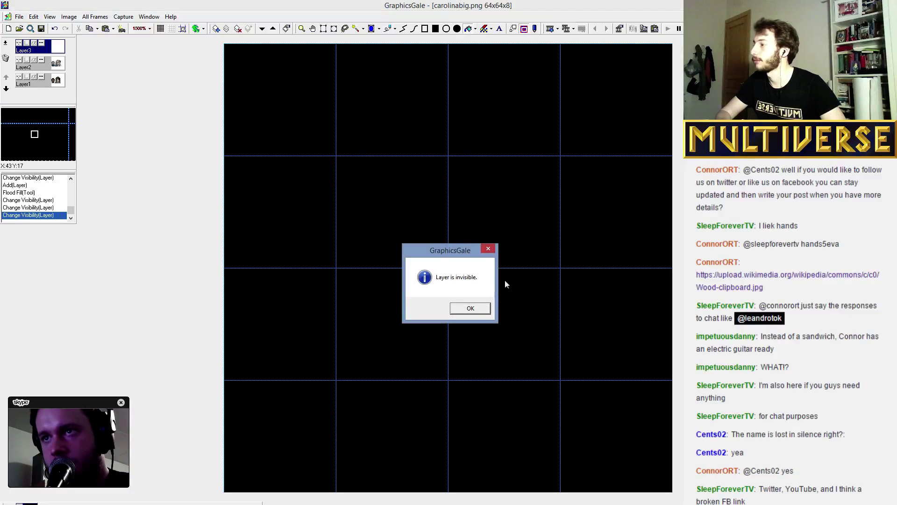
left_click(469, 308)
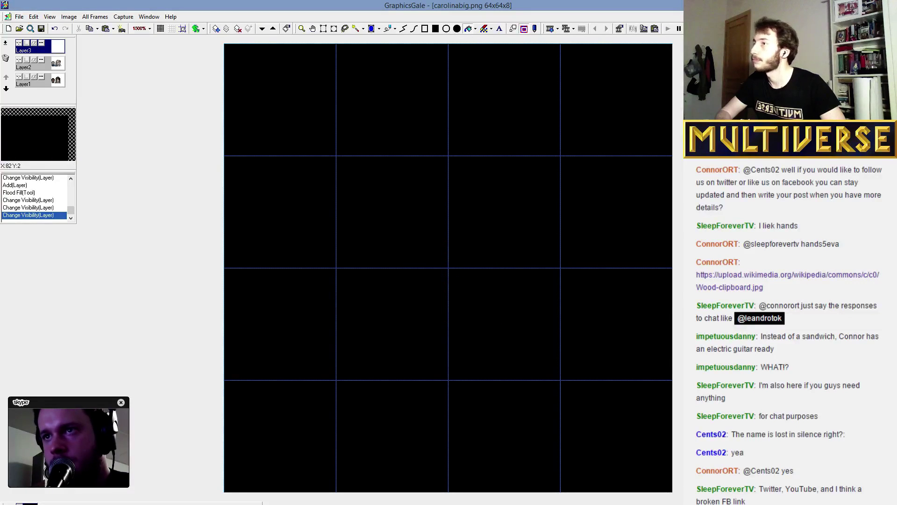
left_click(19, 43)
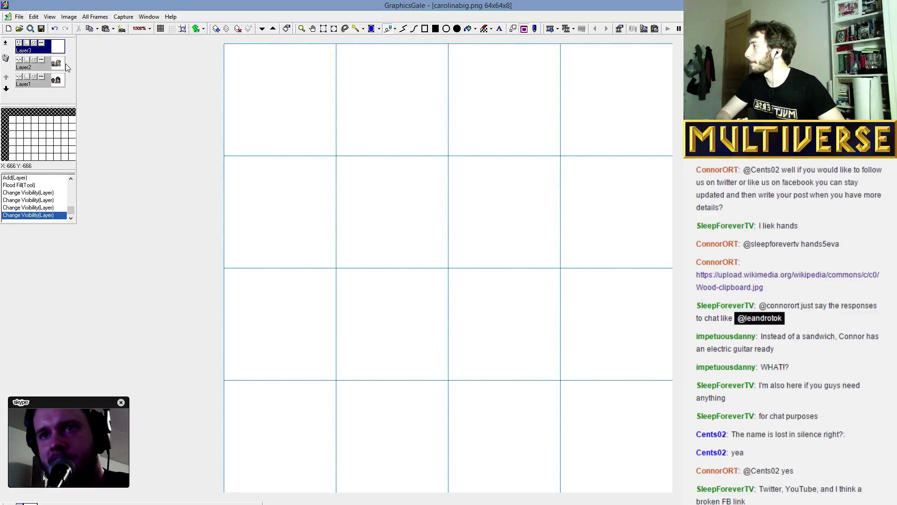
Open policepeople.png from the Spooky folder and view it at 1000%.
left_click(20, 30)
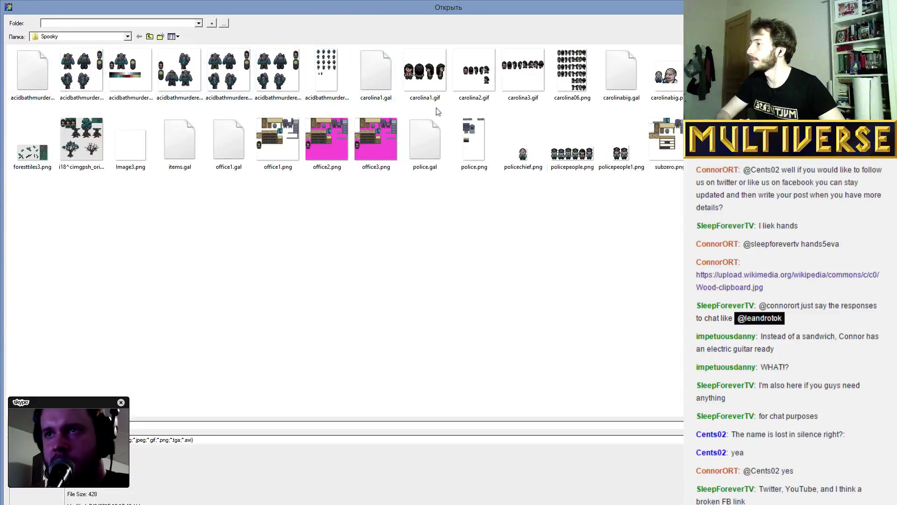
left_click(563, 162)
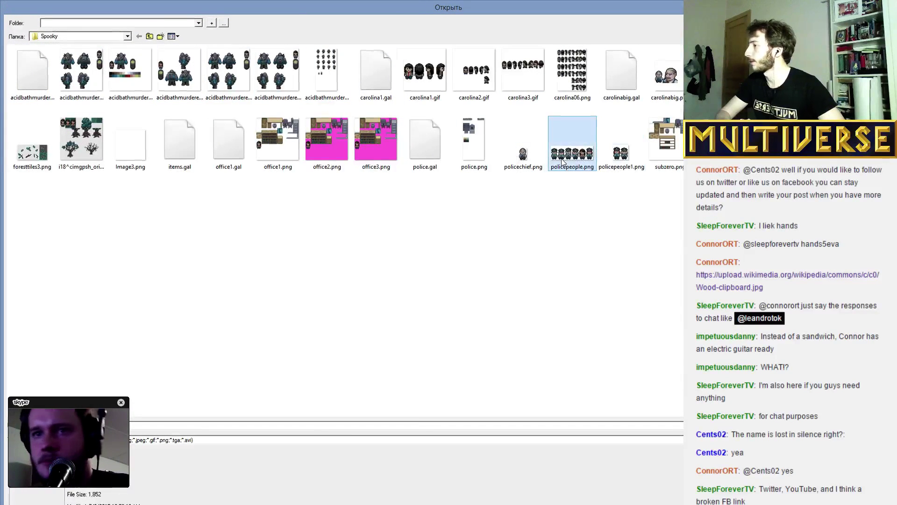
double_click(562, 161)
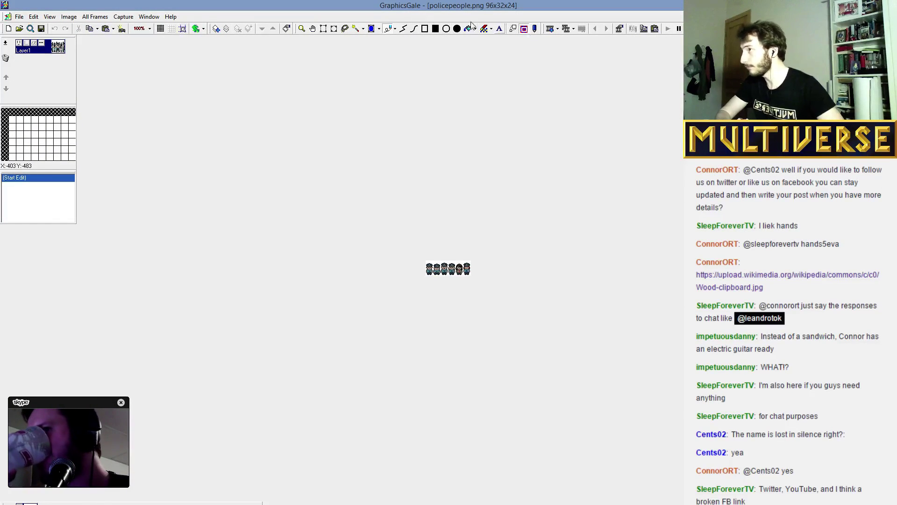
left_click(140, 29)
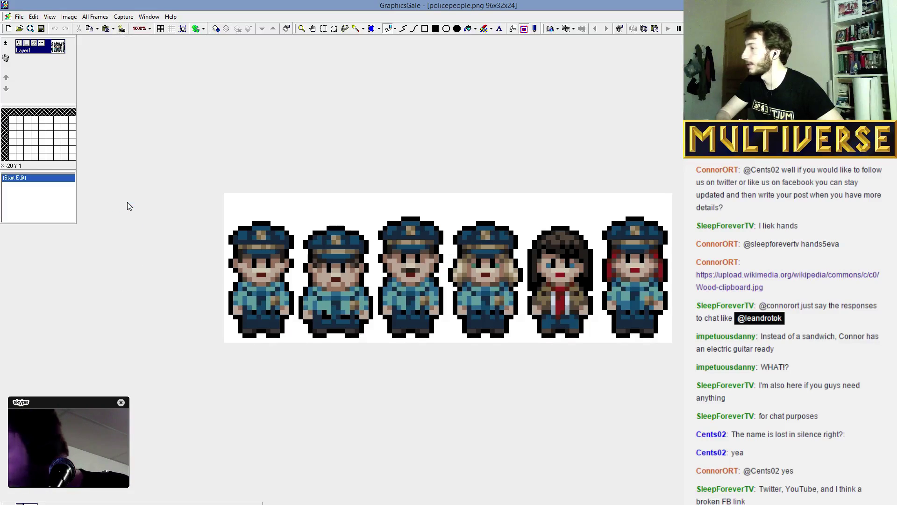
left_click(128, 201)
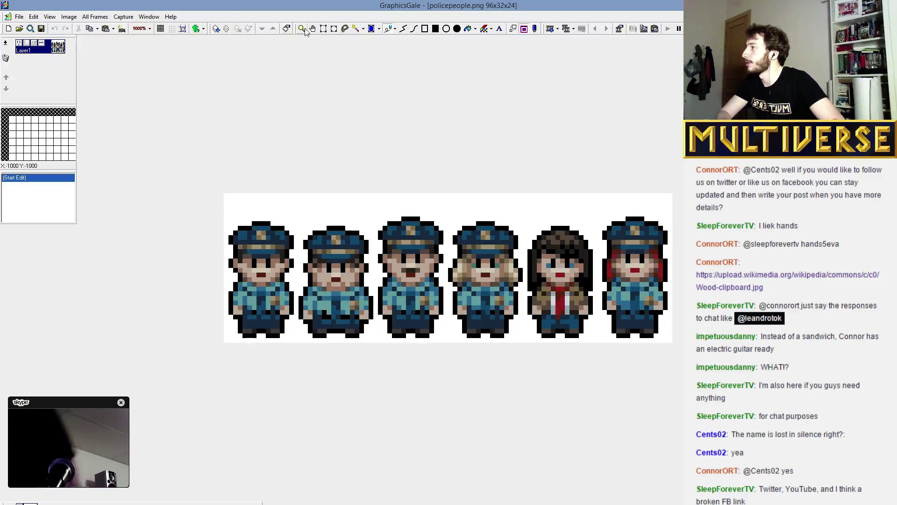
Copy the first police officer from policepeople.png and paste him into Layer3 of carolinabig.png in the first column.
left_click(323, 29)
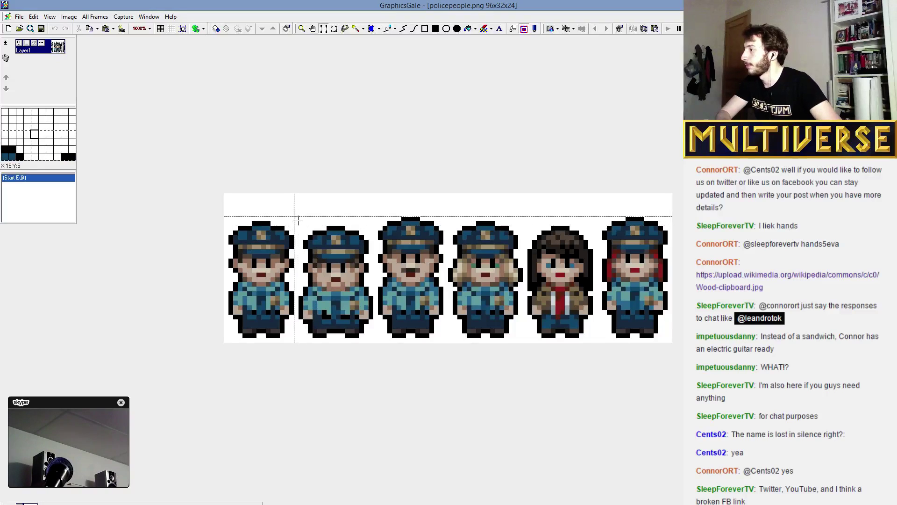
left_click_drag(299, 221, 171, 401)
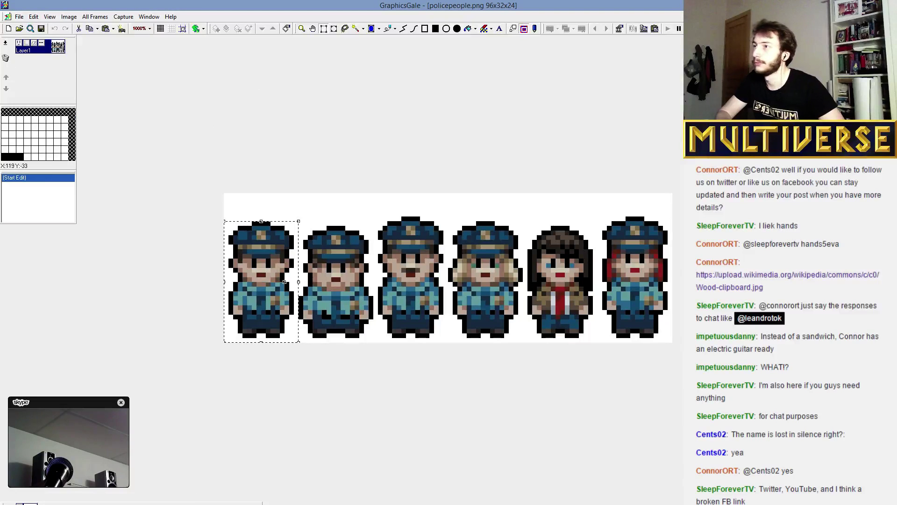
key("ctrl+F5")
left_click(628, 70)
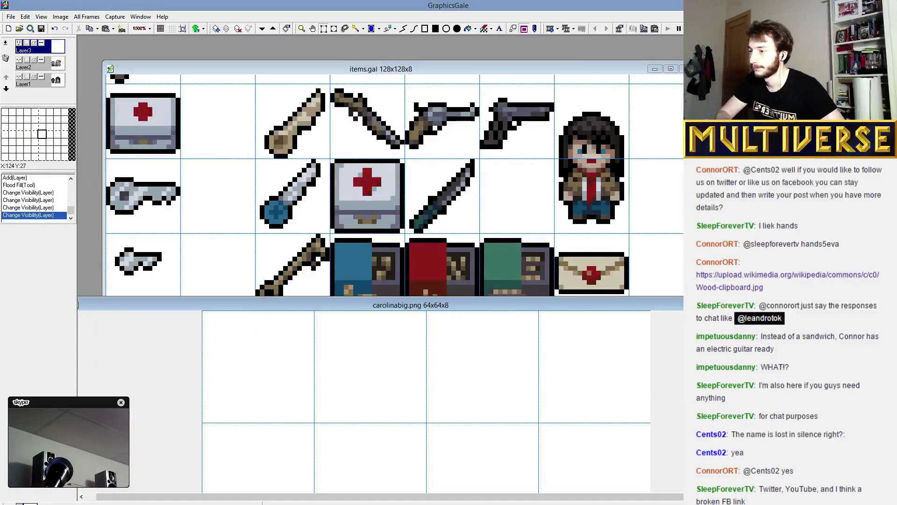
double_click(87, 305)
key("ctrl+v")
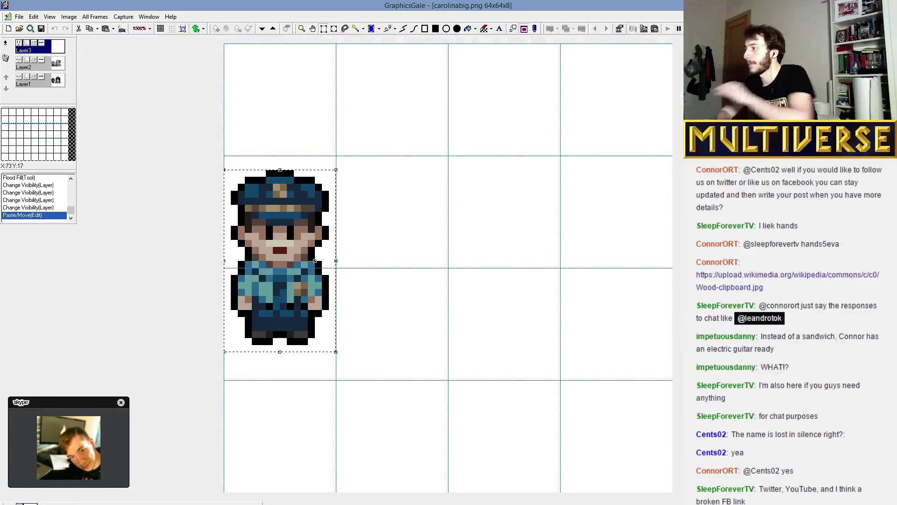
Paint a large head shape beside the officer in his light skin colour and shade its jaw and lower edge in darker brown.
left_click(377, 62)
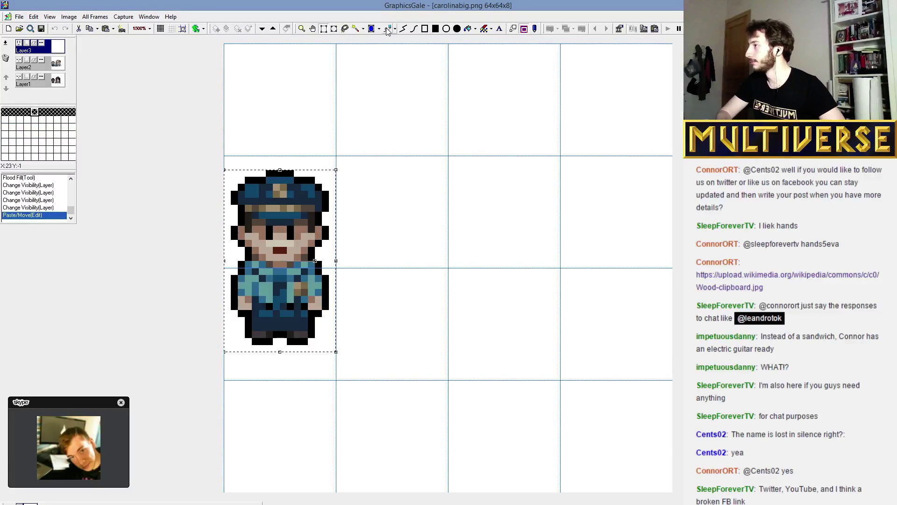
right_click(320, 246)
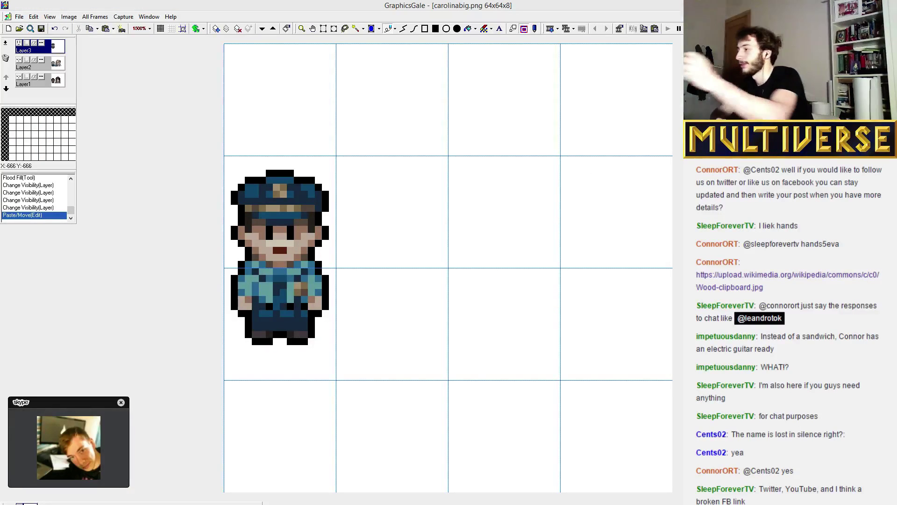
left_click(408, 216)
mouse_move(409, 217)
left_mouse_down()
mouse_move(483, 247)
mouse_move(468, 213)
mouse_move(426, 324)
mouse_move(430, 209)
mouse_move(472, 277)
mouse_move(464, 202)
mouse_move(443, 327)
mouse_move(420, 209)
left_mouse_up()
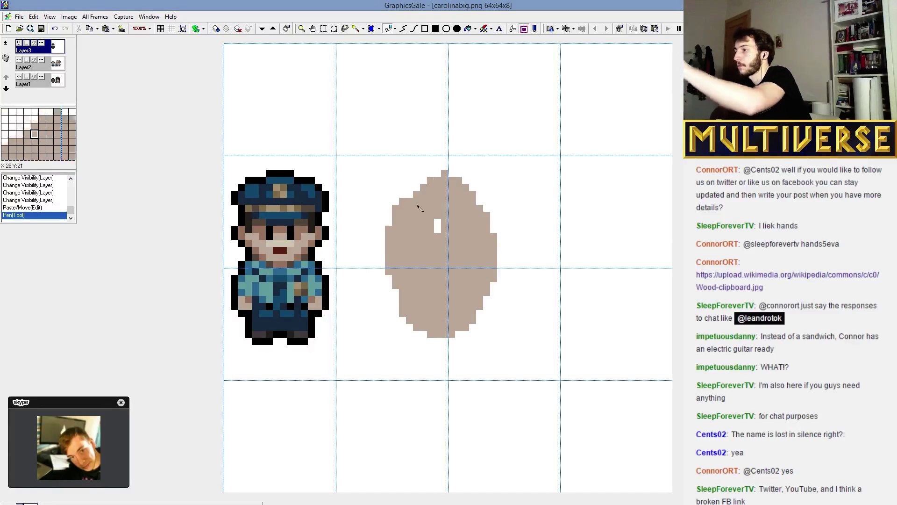
mouse_move(485, 224)
left_mouse_down()
mouse_move(491, 282)
mouse_move(499, 231)
mouse_move(499, 268)
mouse_move(467, 339)
mouse_move(401, 229)
mouse_move(400, 272)
left_mouse_up()
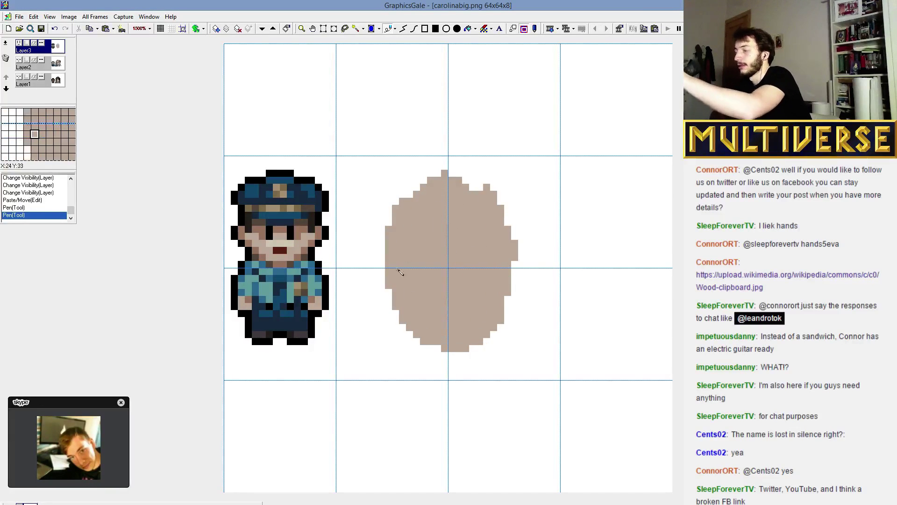
left_click_drag(484, 192, 514, 262)
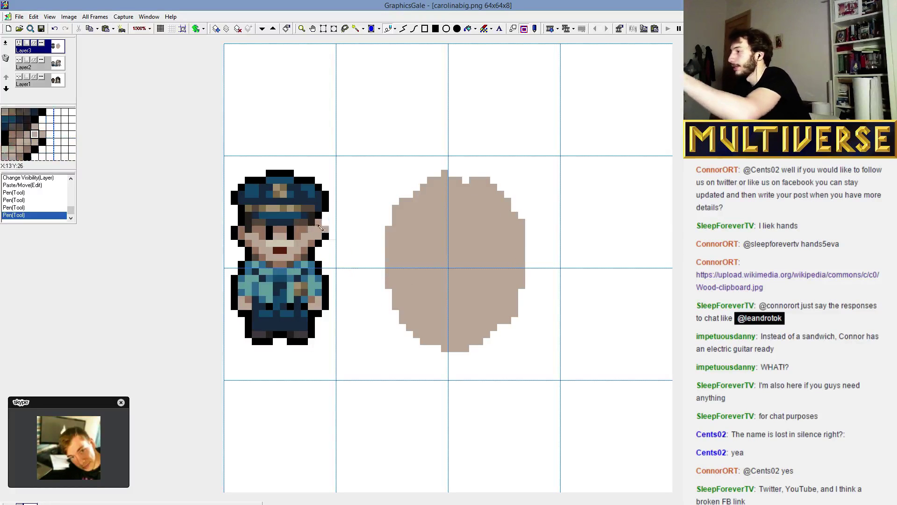
left_click_drag(381, 257, 369, 260)
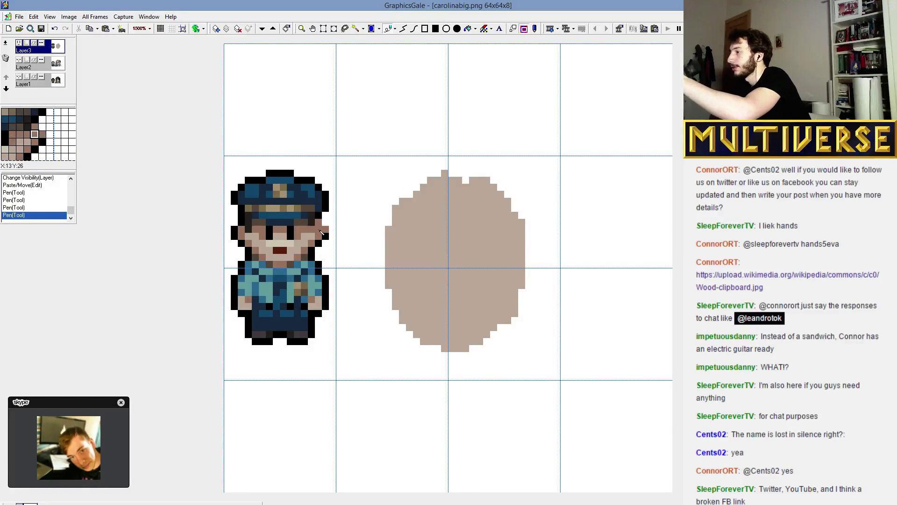
mouse_move(514, 286)
left_mouse_down()
mouse_move(462, 348)
mouse_move(500, 329)
mouse_move(414, 317)
mouse_move(494, 345)
mouse_move(417, 320)
mouse_move(527, 296)
mouse_move(485, 336)
mouse_move(531, 283)
mouse_move(514, 310)
mouse_move(526, 242)
mouse_move(492, 378)
mouse_move(502, 317)
mouse_move(496, 263)
mouse_move(515, 253)
mouse_move(529, 227)
mouse_move(533, 270)
mouse_move(517, 308)
mouse_move(543, 257)
left_mouse_up()
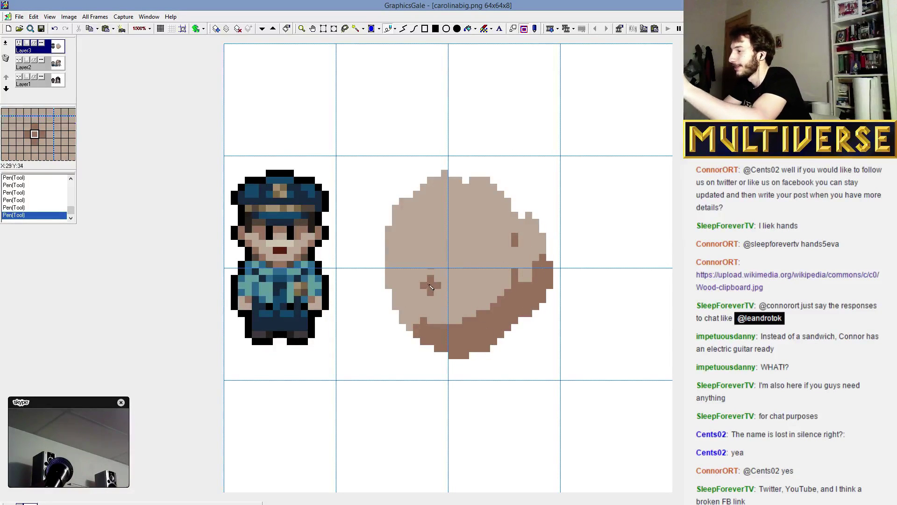
Paint a large peaked police cap over the top of the head in the officer's dark navy blue.
right_click(311, 202)
left_click_drag(423, 183, 526, 225)
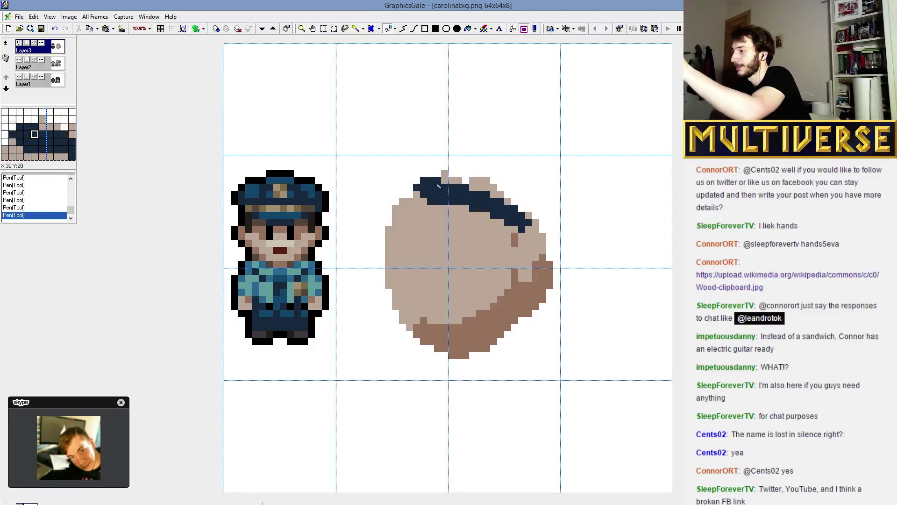
mouse_move(438, 186)
left_mouse_down()
mouse_move(530, 226)
mouse_move(396, 191)
mouse_move(411, 207)
mouse_move(391, 205)
mouse_move(468, 191)
mouse_move(434, 162)
mouse_move(512, 192)
mouse_move(414, 172)
mouse_move(524, 193)
mouse_move(462, 144)
mouse_move(532, 199)
mouse_move(451, 160)
mouse_move(469, 137)
mouse_move(499, 152)
mouse_move(465, 122)
mouse_move(578, 184)
mouse_move(578, 234)
mouse_move(549, 175)
mouse_move(562, 236)
mouse_move(554, 198)
mouse_move(553, 220)
mouse_move(522, 169)
mouse_move(575, 207)
left_mouse_up()
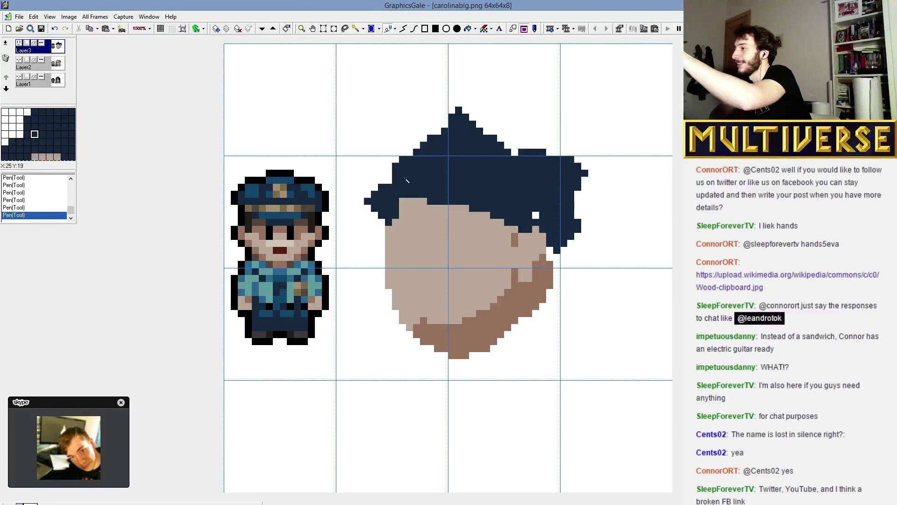
left_click_drag(407, 180, 416, 147)
left_click(536, 215)
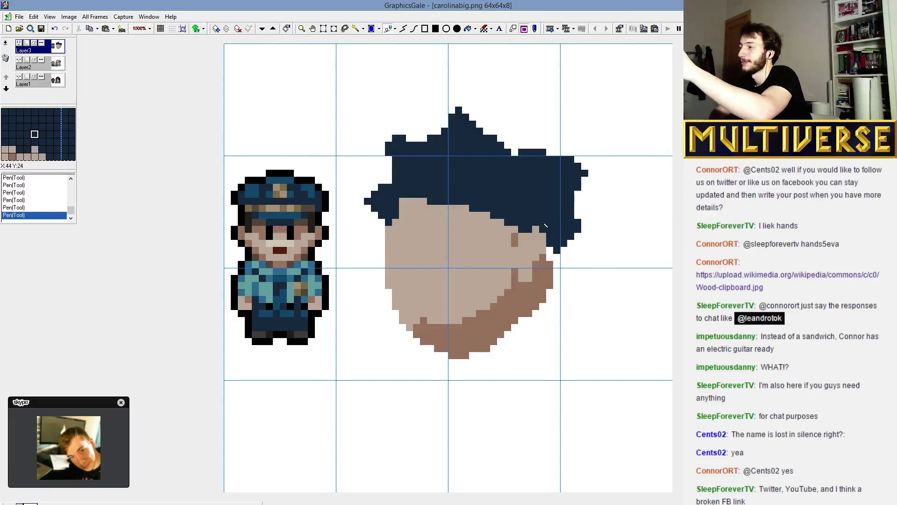
left_click_drag(524, 226, 558, 257)
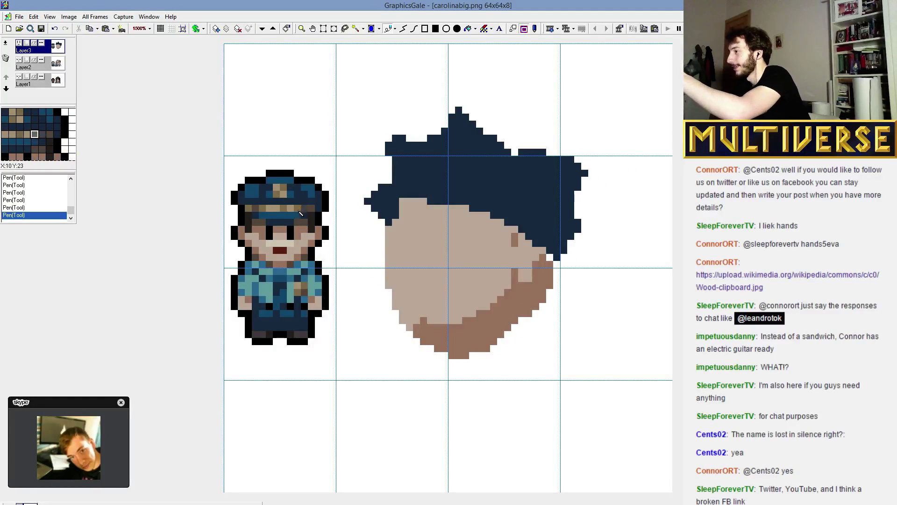
Draw a curved band across the cap in the small officer's gold-brown hat colour.
right_click(300, 213)
mouse_move(393, 177)
left_mouse_down()
mouse_move(463, 186)
mouse_move(528, 216)
mouse_move(519, 222)
mouse_move(437, 191)
mouse_move(387, 221)
mouse_move(403, 192)
mouse_move(392, 199)
mouse_move(413, 201)
left_mouse_up()
right_click(521, 225)
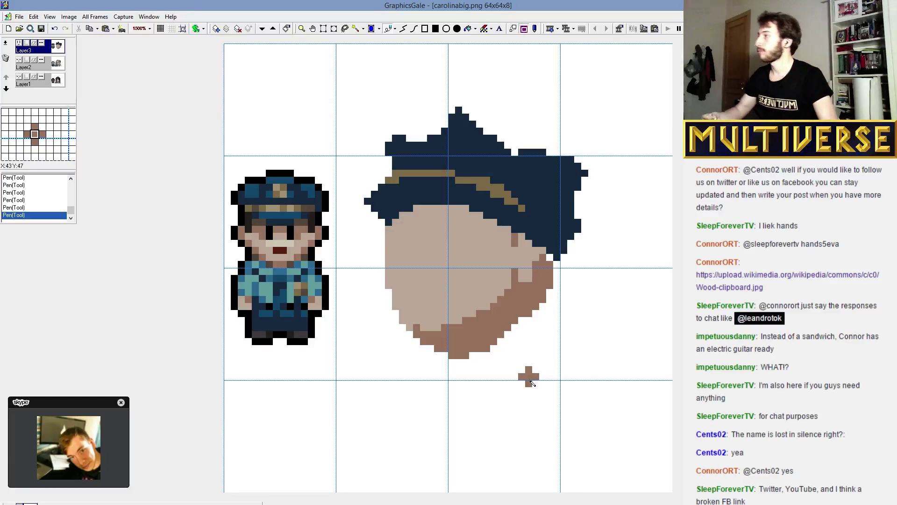
left_click(323, 28)
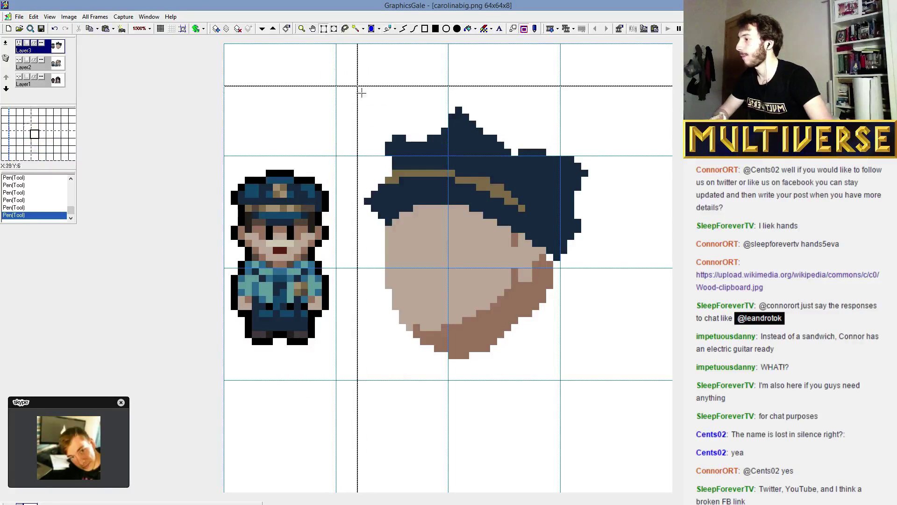
left_click_drag(357, 86, 617, 268)
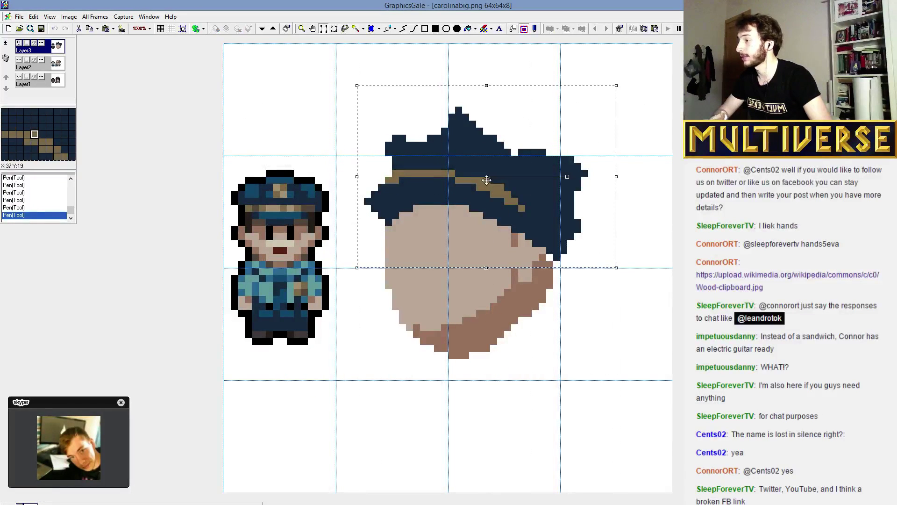
mouse_move(521, 249)
left_mouse_down()
mouse_move(500, 270)
mouse_move(521, 250)
left_mouse_up()
key("Escape")
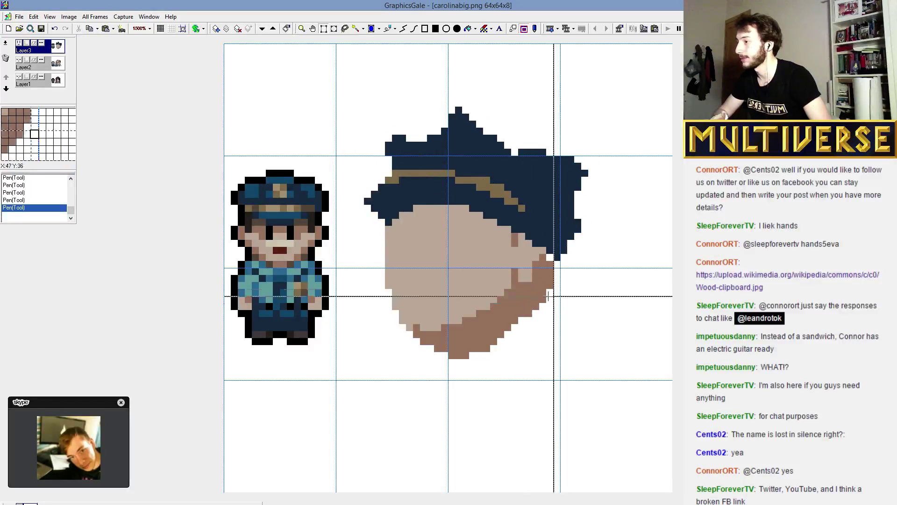
left_click_drag(368, 97, 603, 394)
mouse_move(489, 274)
left_mouse_down()
mouse_move(469, 295)
mouse_move(514, 258)
mouse_move(479, 283)
left_mouse_up()
key("Escape")
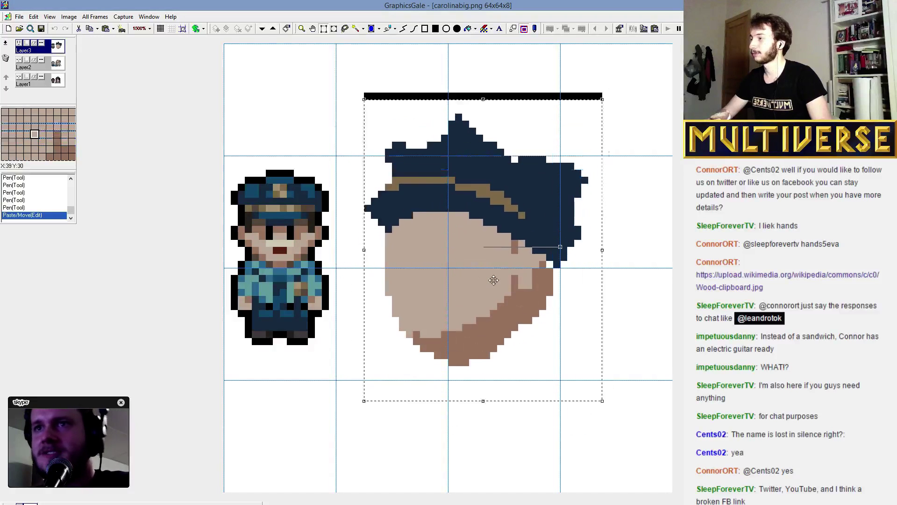
Scale the large head down, move it lower on the canvas, and fill the leftover black area with white.
left_click_drag(369, 98, 597, 360)
left_click_drag(597, 361, 559, 310)
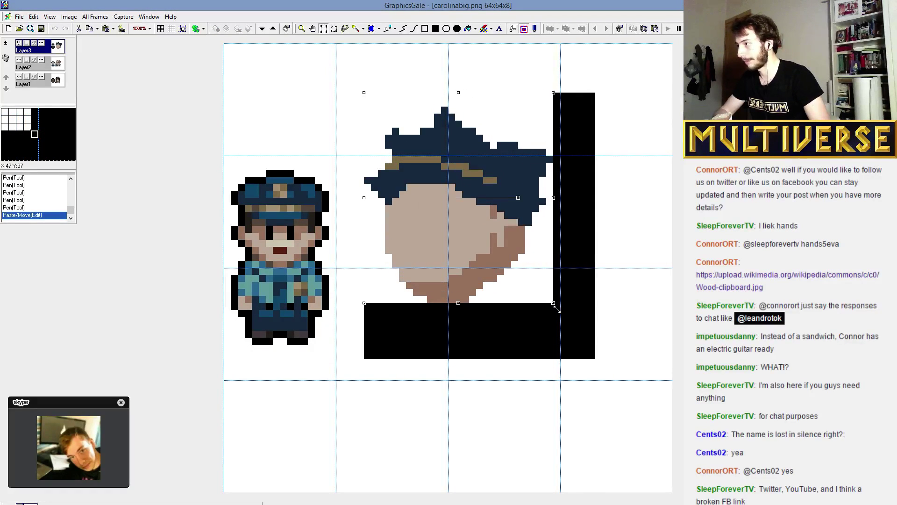
left_click_drag(518, 231, 511, 281)
left_click(677, 309)
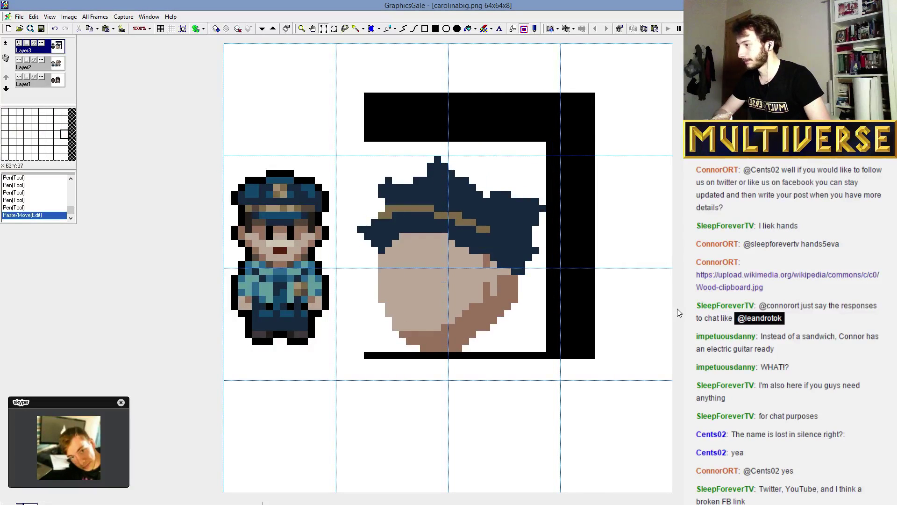
left_click(473, 30)
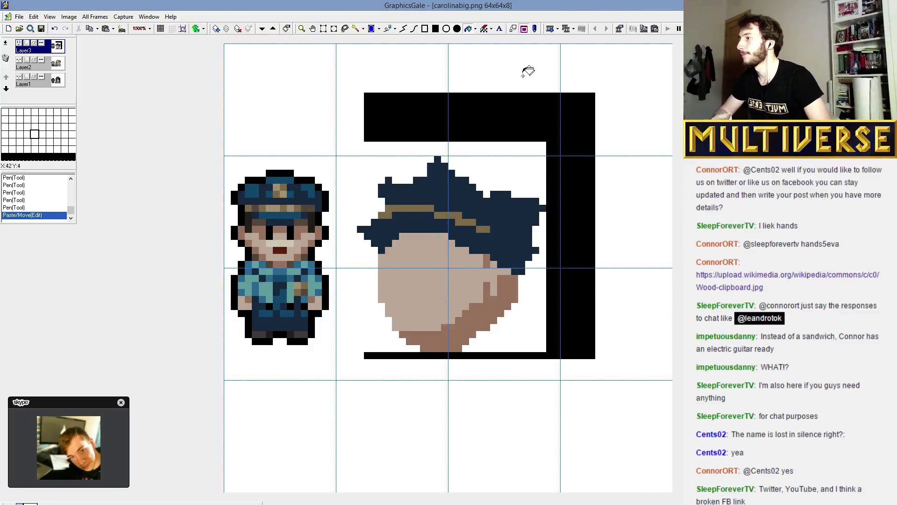
left_click(524, 94)
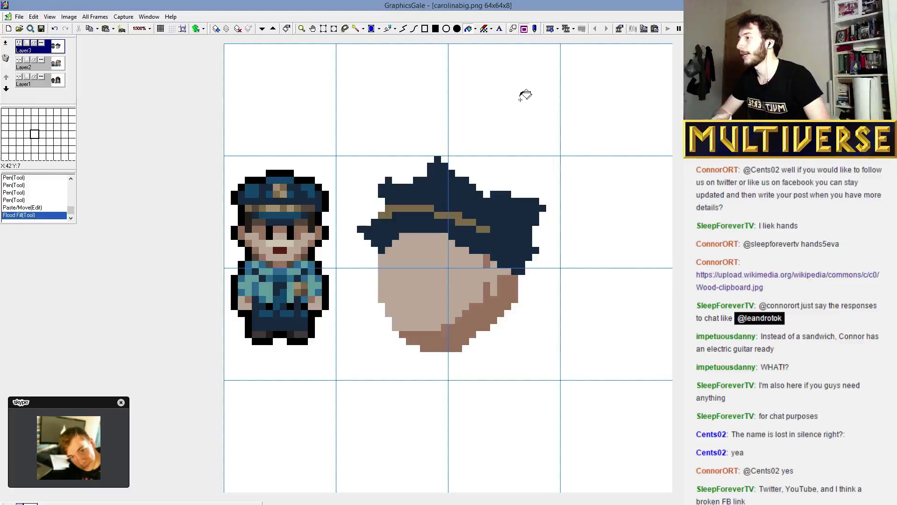
Draw a short diagonal mouth mark on the lower face and darken the left jaw edge in the darker skin colour.
left_click(384, 30)
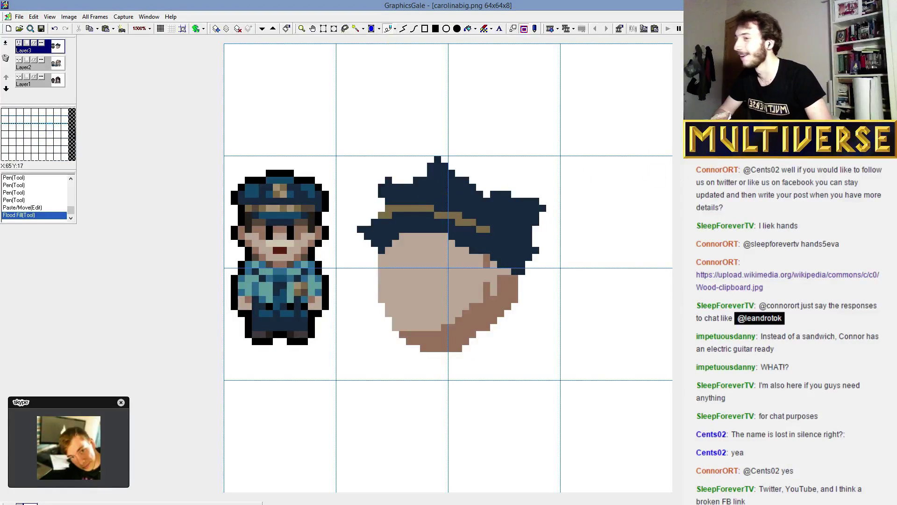
left_click(388, 205)
left_click(402, 182)
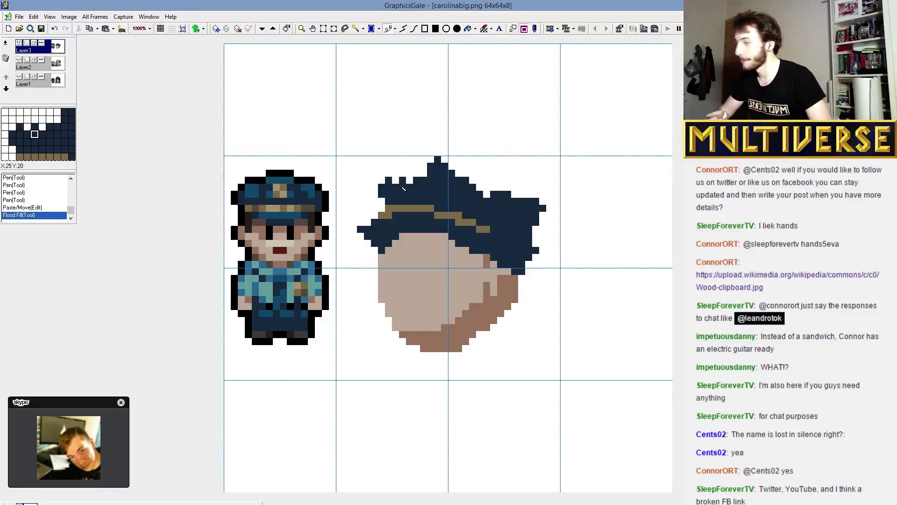
left_click_drag(436, 215, 447, 220)
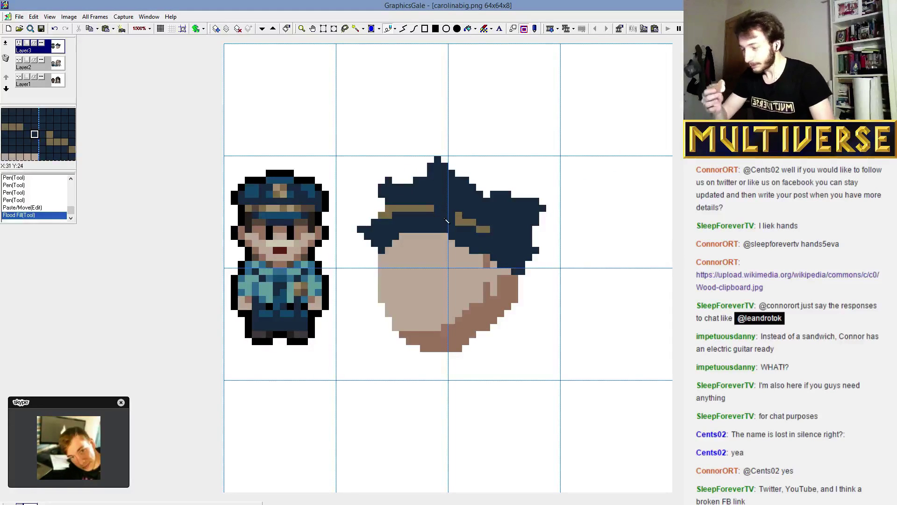
right_click(465, 334)
left_click_drag(407, 295, 418, 301)
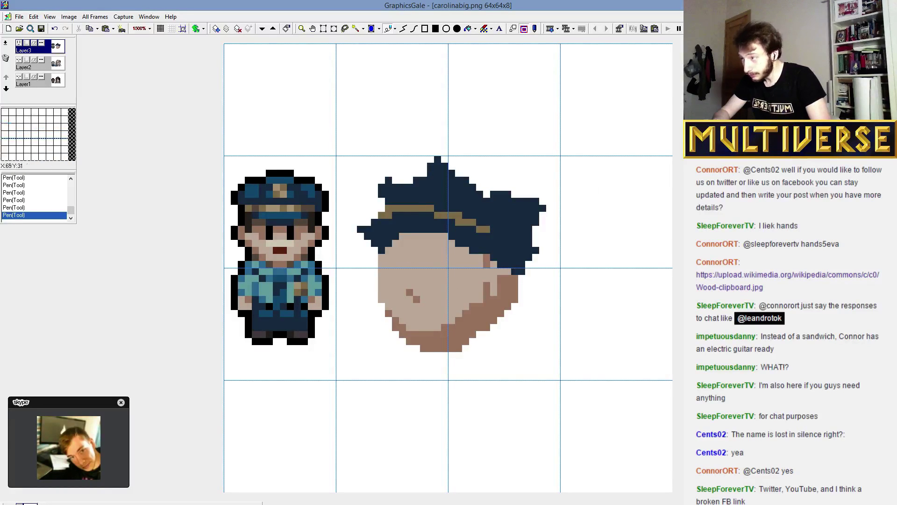
Paint the officer's shirt collar and shoulders below the head in the small sprite's teal.
mouse_move(490, 346)
left_mouse_down()
mouse_move(468, 360)
mouse_move(514, 346)
mouse_move(451, 385)
left_mouse_up()
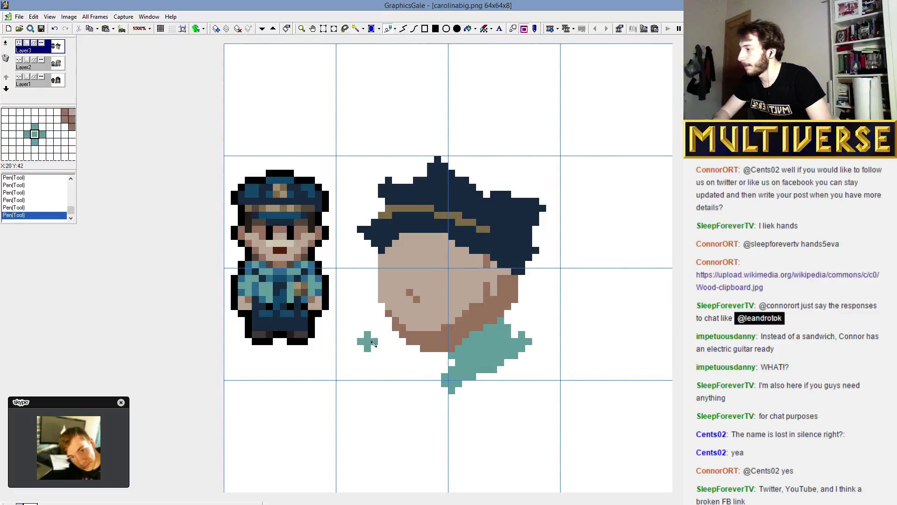
mouse_move(379, 328)
left_mouse_down()
mouse_move(413, 366)
mouse_move(400, 350)
mouse_move(411, 362)
mouse_move(393, 370)
mouse_move(388, 361)
mouse_move(442, 381)
mouse_move(432, 367)
mouse_move(472, 371)
mouse_move(380, 371)
mouse_move(355, 343)
mouse_move(379, 333)
mouse_move(366, 361)
mouse_move(376, 367)
mouse_move(346, 376)
left_mouse_up()
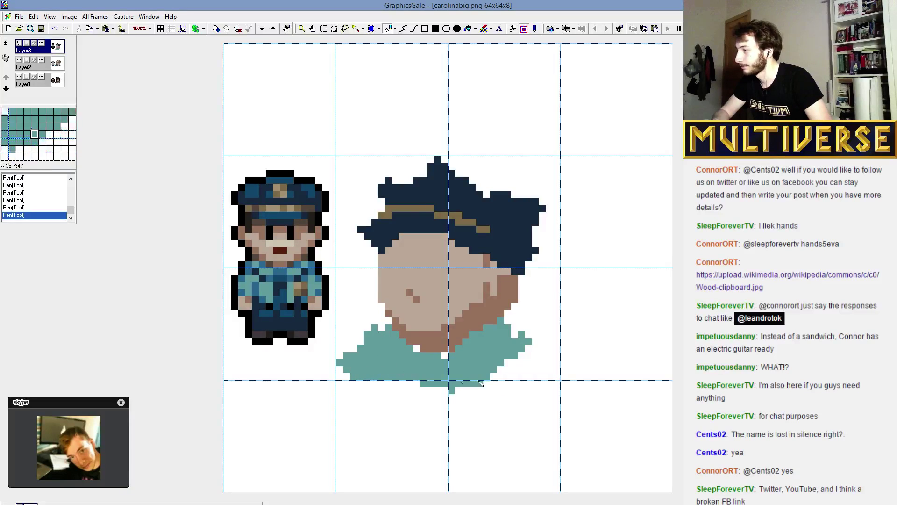
mouse_move(480, 382)
left_mouse_down()
mouse_move(537, 369)
mouse_move(501, 375)
mouse_move(531, 366)
mouse_move(527, 378)
mouse_move(534, 323)
left_mouse_up()
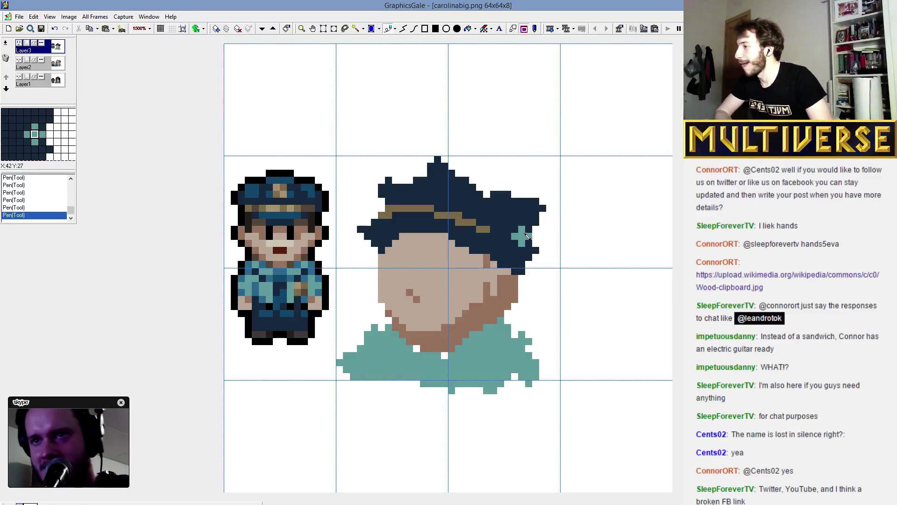
Fill out the cap's right crown in navy blue and add a tan badge on its front.
left_click_drag(493, 189, 465, 169)
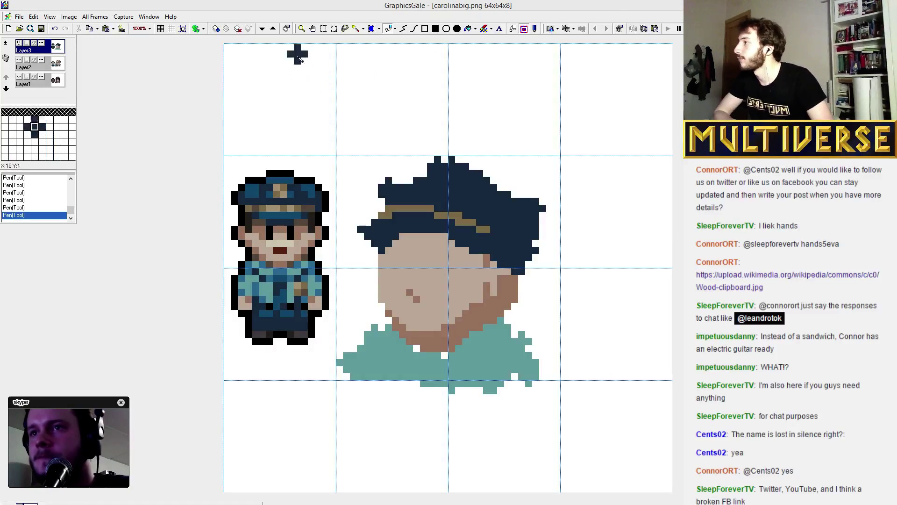
left_click(480, 193)
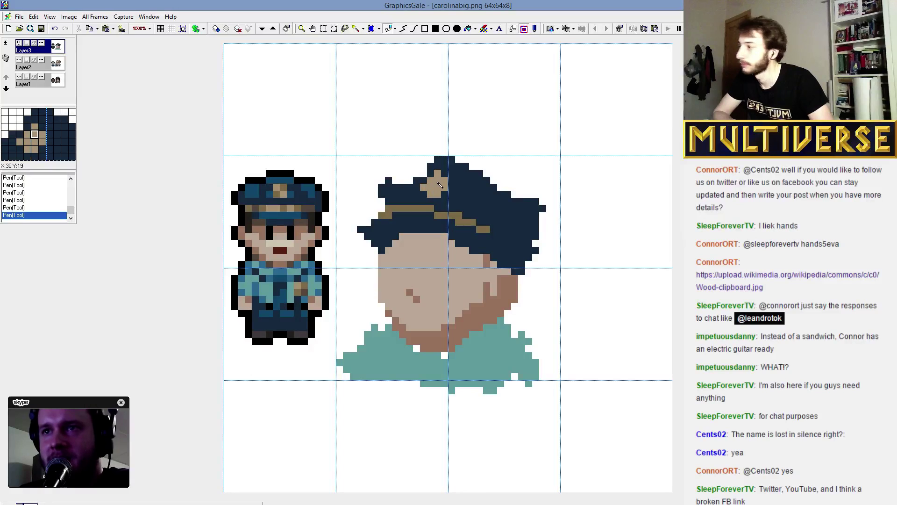
left_click(440, 183)
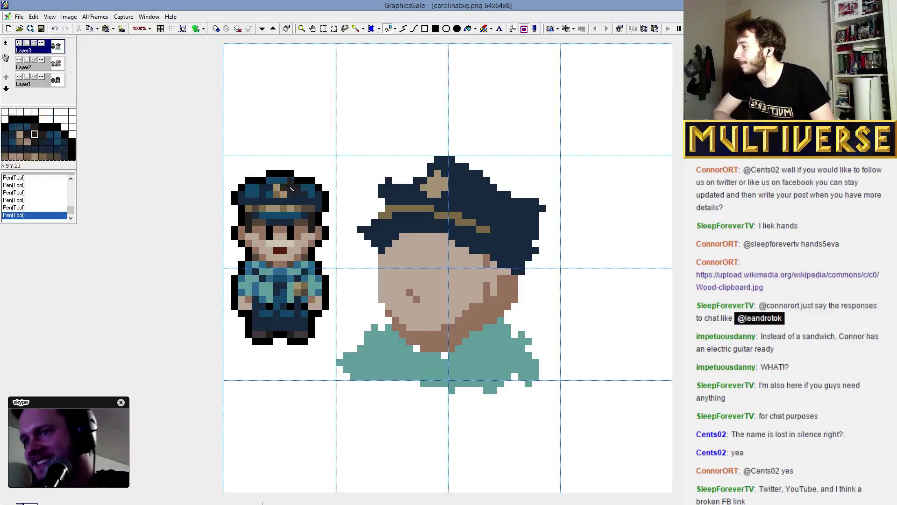
Paint a dark sideburn beside the ear and mark both eye positions in the darker skin colour.
left_click_drag(471, 252, 488, 278)
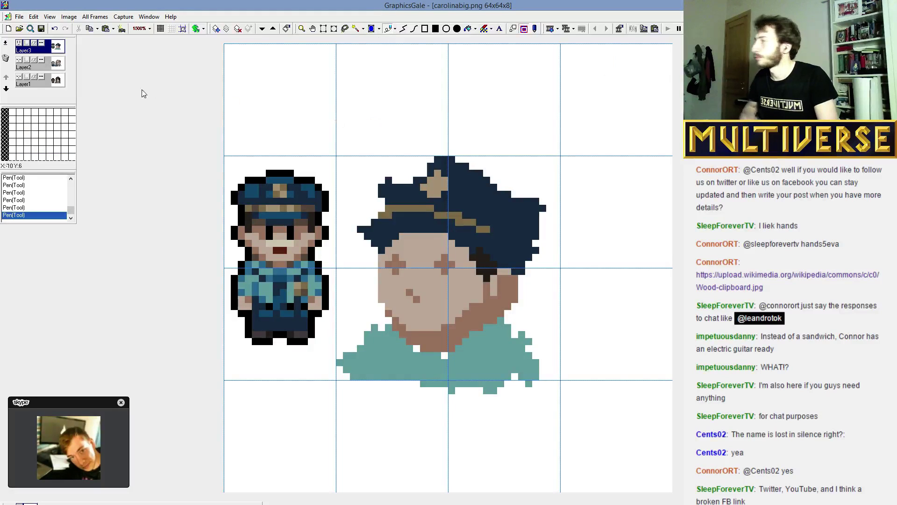
Toggle the layers' visibility to compare the officer with the woman's and the moustached man's portraits, ending with Layer3 shown.
left_click(19, 78)
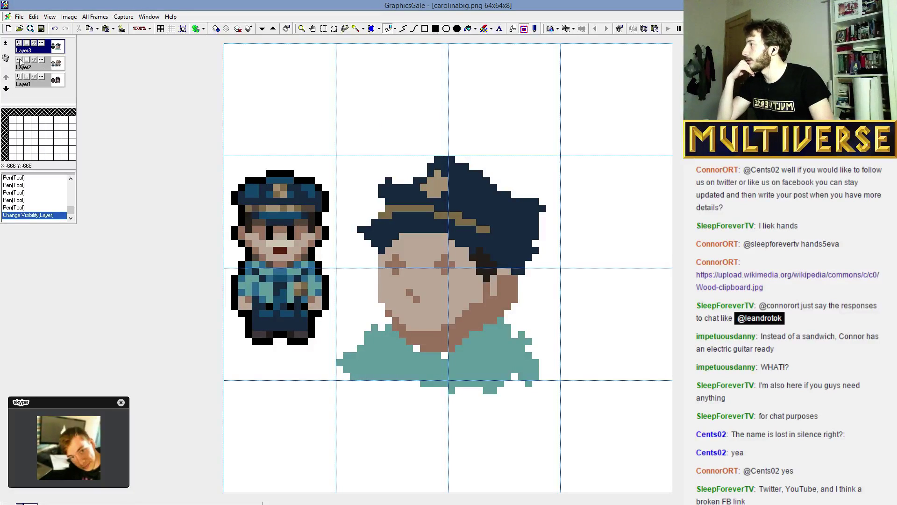
left_click(19, 43)
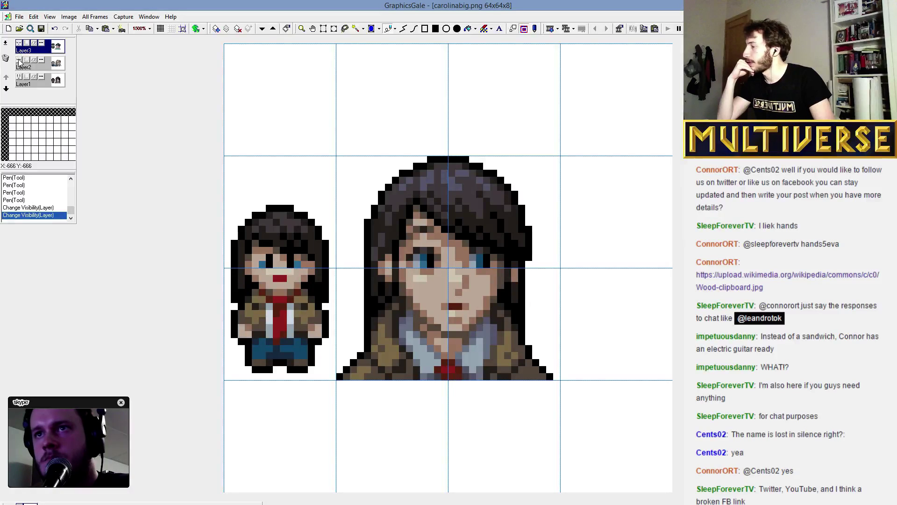
left_click(19, 60)
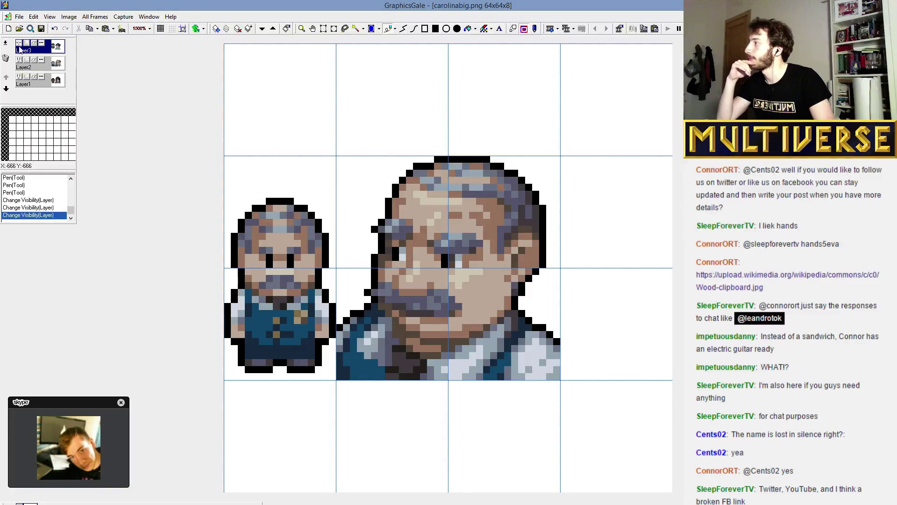
left_click(18, 44)
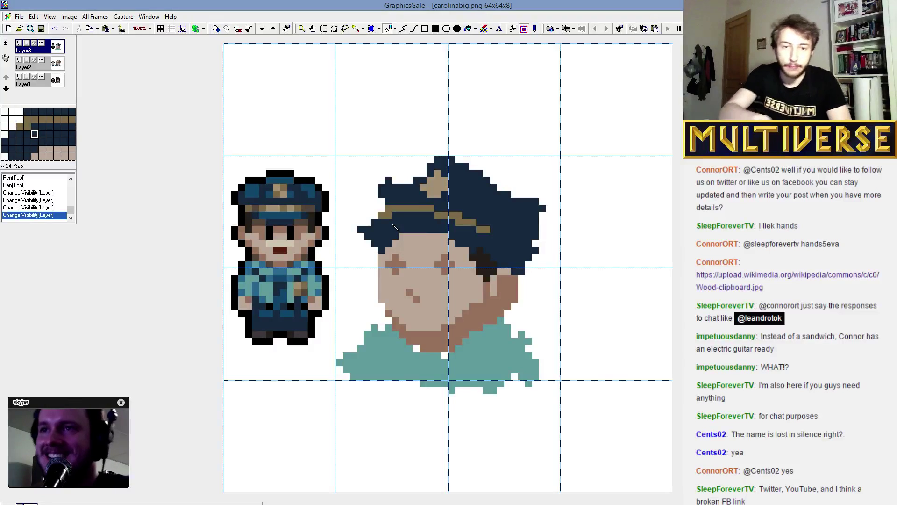
Extend the cap's navy brim lower across the top of the forehead.
left_click_drag(407, 235, 439, 235)
left_click(444, 243)
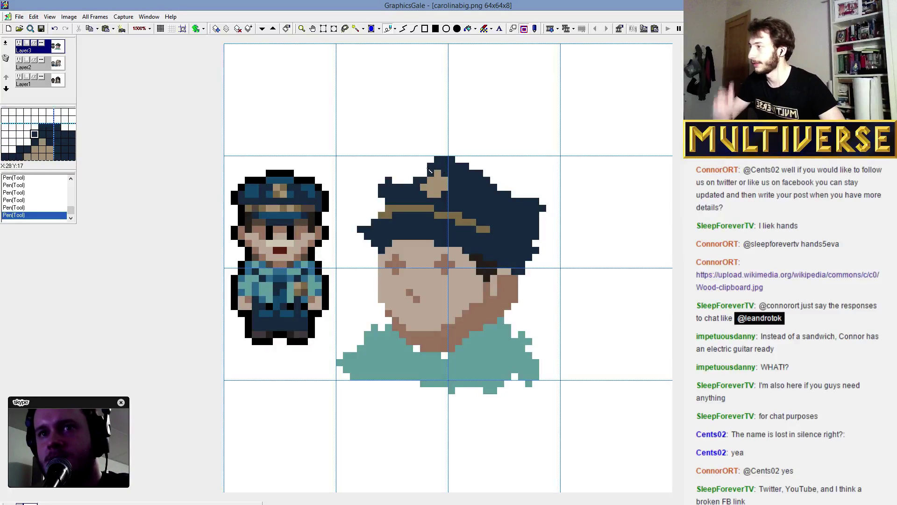
Extend the cap's upper front edge in navy and shift the whole cap two pixels toward the back of the head.
left_click_drag(430, 169, 415, 181)
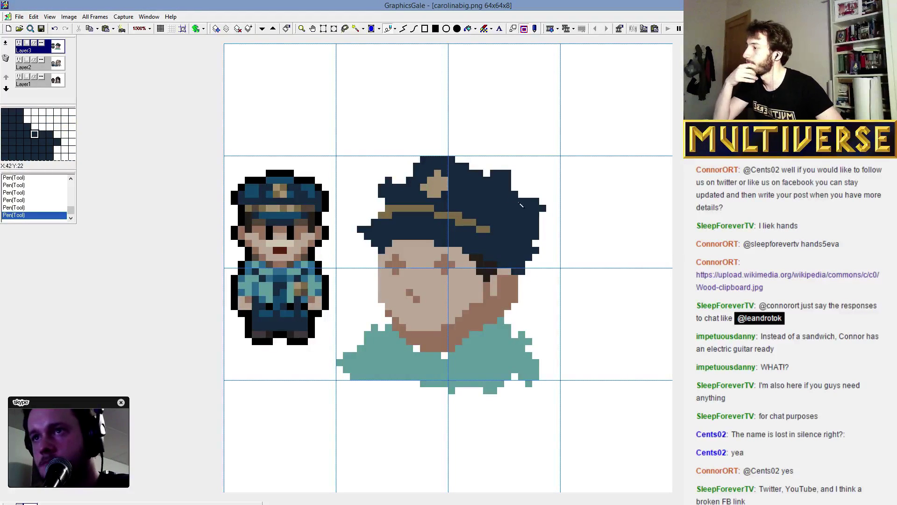
left_click_drag(350, 135, 581, 246)
mouse_move(536, 238)
left_mouse_down()
mouse_move(523, 161)
mouse_move(545, 103)
mouse_move(543, 240)
mouse_move(537, 182)
mouse_move(547, 128)
mouse_move(548, 243)
left_mouse_up()
left_click(304, 90)
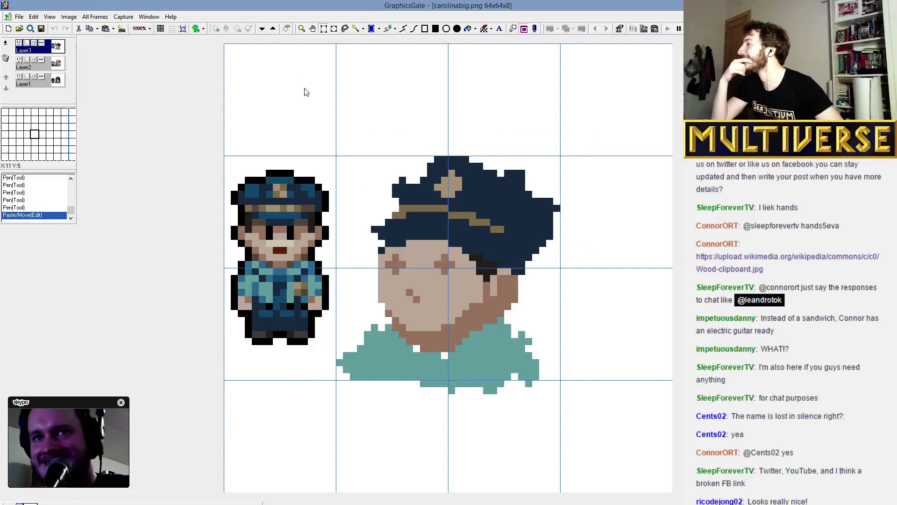
Toggle Layer2's visibility and move the cap area up two pixels.
left_click(19, 60)
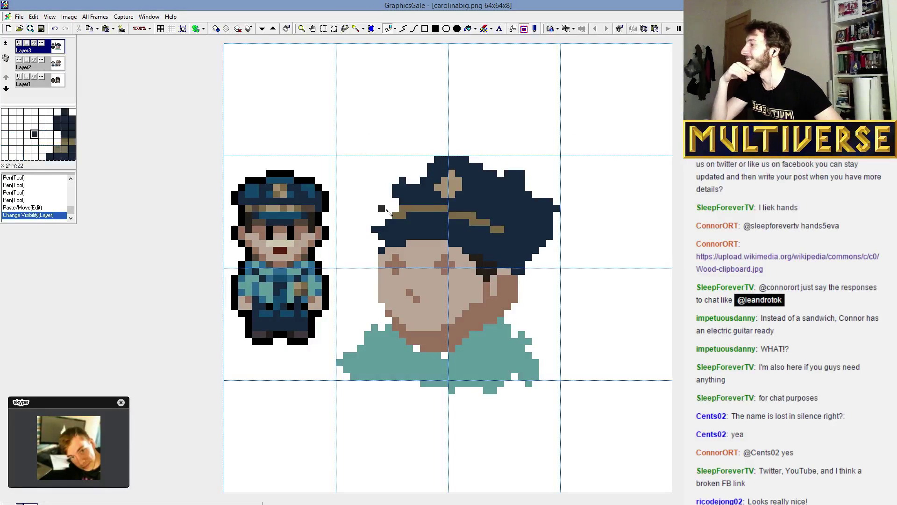
mouse_move(350, 128)
left_mouse_down()
mouse_move(622, 262)
mouse_move(616, 268)
left_mouse_up()
left_click_drag(501, 233, 508, 220)
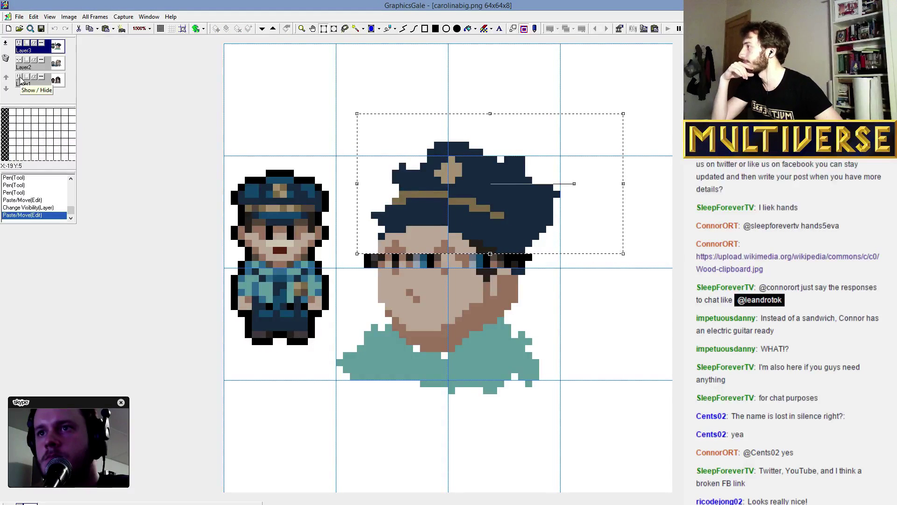
left_click(169, 100)
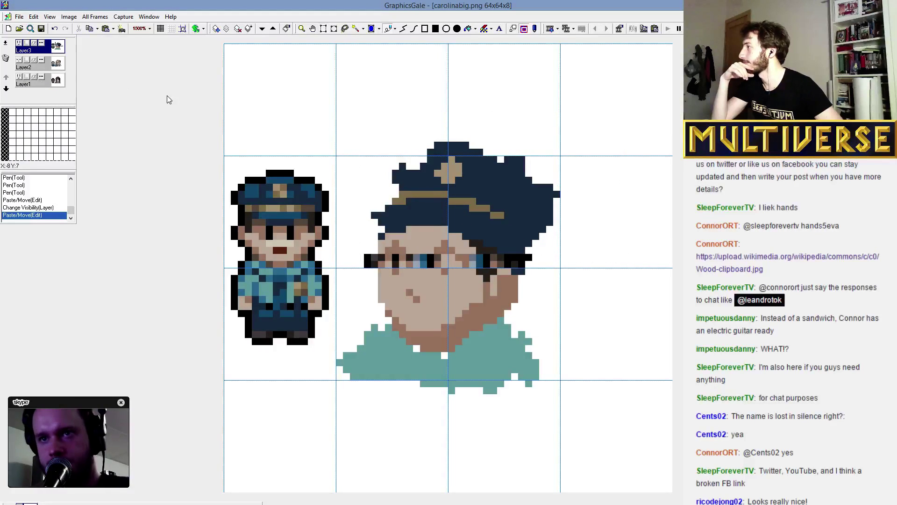
Toggle Layer1's visibility and flood-fill the black strips beside the cap and across the face with white.
left_click(19, 77)
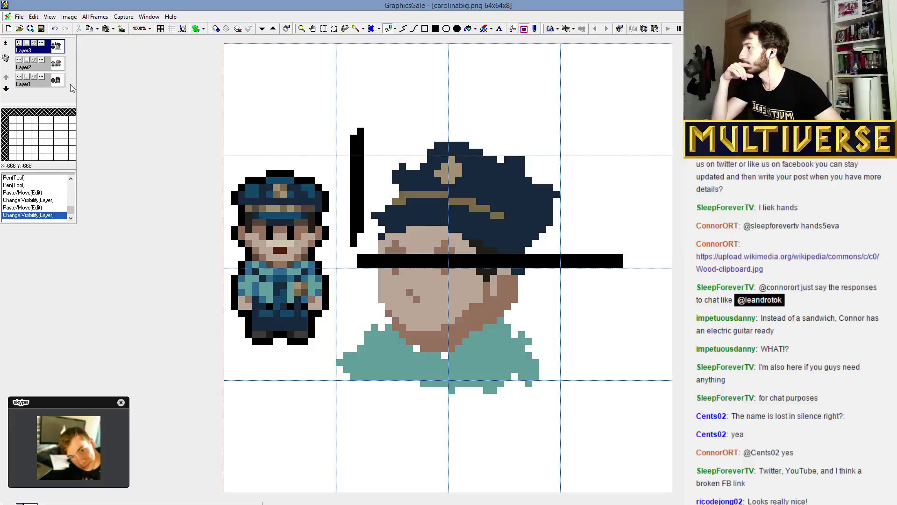
left_click(469, 29)
left_click(360, 166)
left_click(582, 261)
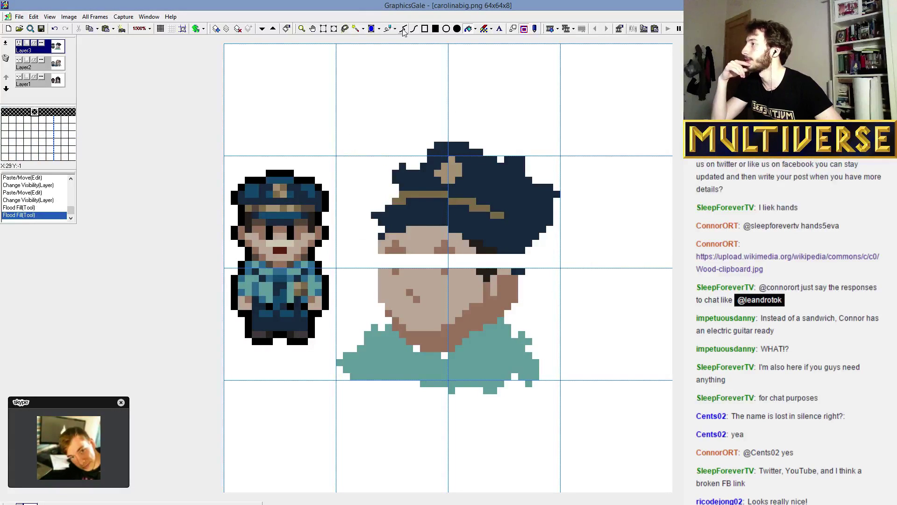
Repaint the white gap across the face in skin tone, cover the old eye marks, and restore the dark sideburn and ear.
left_click(488, 239)
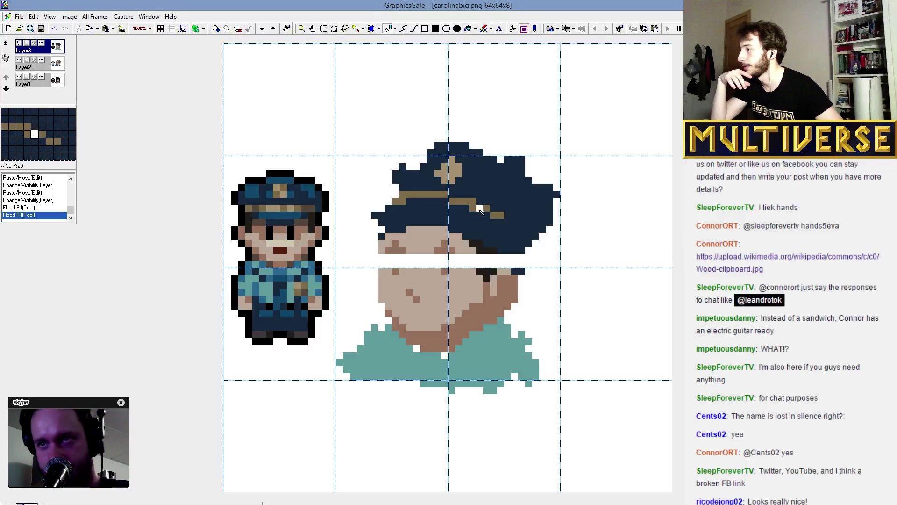
mouse_move(433, 257)
left_mouse_down()
mouse_move(451, 253)
mouse_move(387, 256)
mouse_move(382, 275)
mouse_move(396, 251)
mouse_move(397, 269)
mouse_move(413, 242)
mouse_move(399, 245)
mouse_move(450, 261)
left_mouse_up()
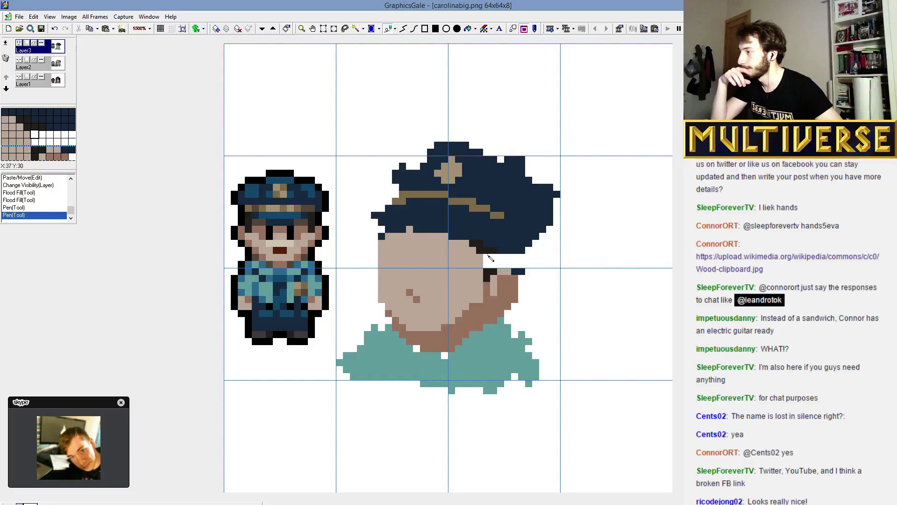
left_click(500, 278)
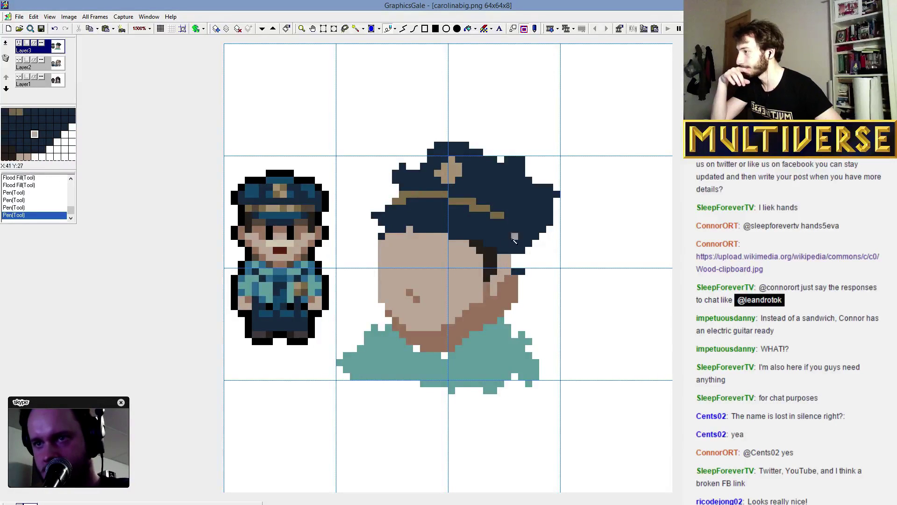
Trim the cap's back edge and slope its crown, narrowing the tan badge at the front.
mouse_move(536, 185)
left_mouse_down()
mouse_move(550, 253)
mouse_move(536, 189)
mouse_move(554, 233)
mouse_move(546, 207)
mouse_move(559, 192)
left_mouse_up()
left_click(555, 192)
mouse_move(470, 154)
left_mouse_down()
mouse_move(526, 185)
mouse_move(465, 156)
mouse_move(525, 182)
mouse_move(475, 159)
mouse_move(530, 172)
mouse_move(452, 146)
mouse_move(553, 176)
mouse_move(475, 145)
mouse_move(487, 152)
mouse_move(449, 149)
mouse_move(500, 171)
mouse_move(489, 186)
mouse_move(450, 156)
mouse_move(463, 170)
mouse_move(459, 183)
mouse_move(438, 166)
left_mouse_up()
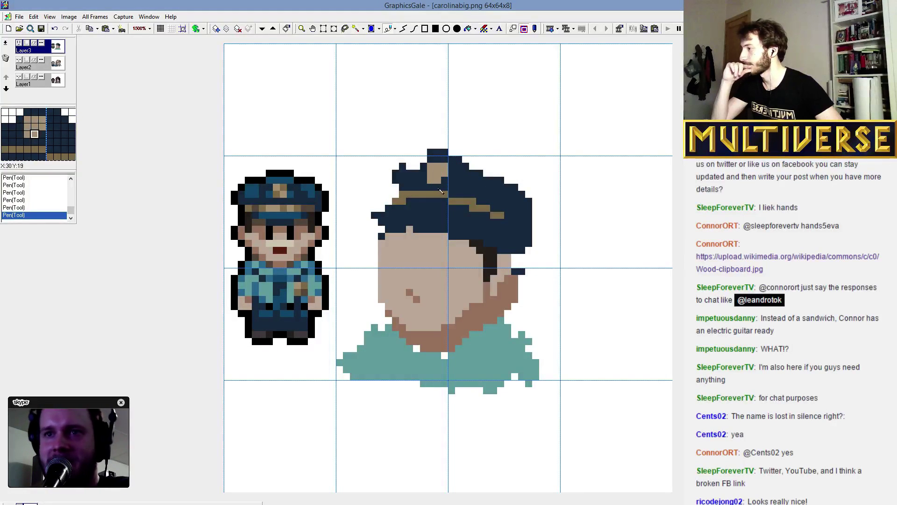
Reshape the cap's brim in navy and redraw the gold band lower as a continuous stripe sloping toward the back.
right_click(420, 219)
left_click_drag(410, 229, 513, 248)
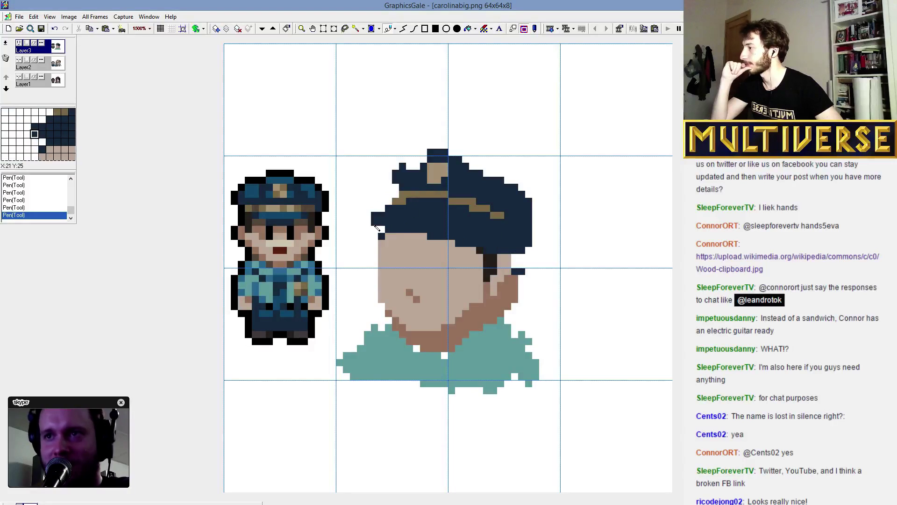
mouse_move(381, 229)
left_mouse_down()
mouse_move(376, 207)
mouse_move(440, 207)
mouse_move(395, 207)
mouse_move(401, 199)
mouse_move(389, 214)
mouse_move(455, 212)
mouse_move(503, 229)
left_mouse_up()
mouse_move(429, 212)
left_mouse_down()
mouse_move(449, 214)
mouse_move(419, 200)
mouse_move(507, 225)
mouse_move(456, 199)
mouse_move(406, 198)
mouse_move(476, 207)
mouse_move(454, 209)
left_mouse_up()
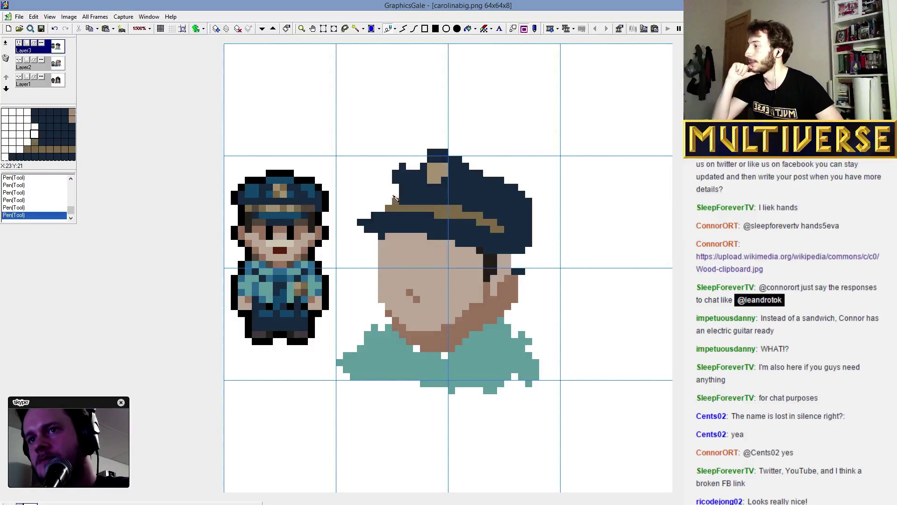
left_click(389, 194)
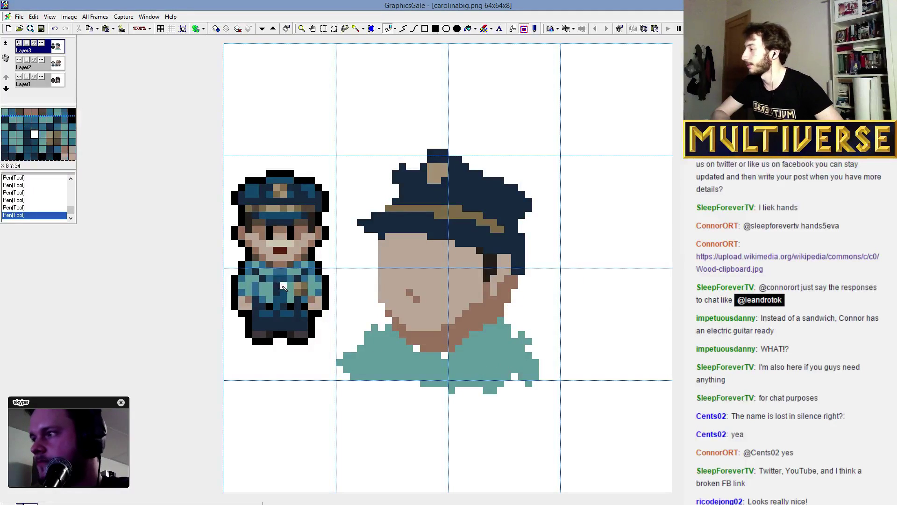
Paint a navy tie knot on the shirt below the neck and block in both eye sockets in brown.
mouse_move(408, 369)
left_mouse_down()
mouse_move(423, 370)
mouse_move(418, 364)
left_mouse_up()
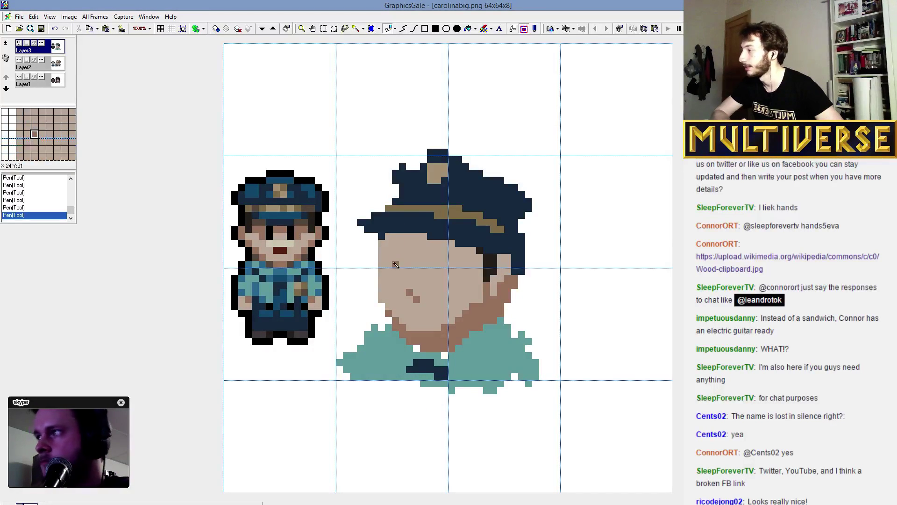
left_click(438, 264)
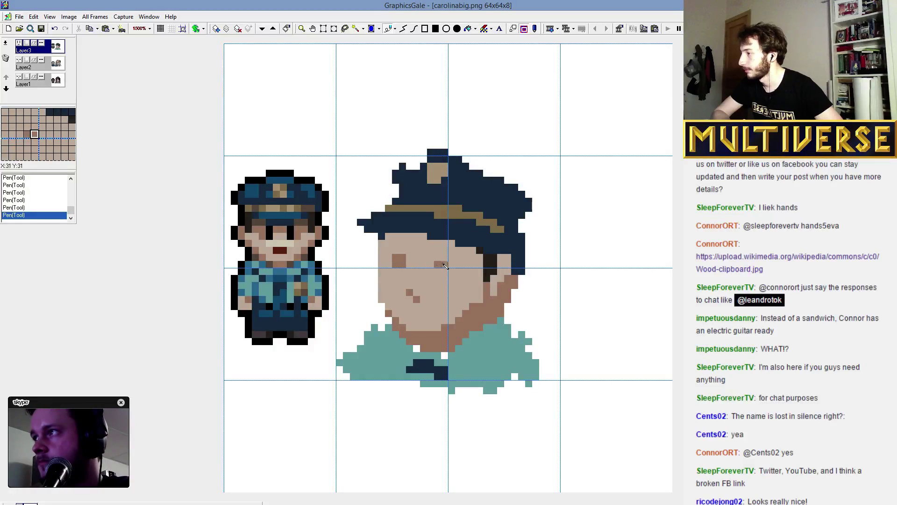
left_click(445, 258)
left_click(441, 257)
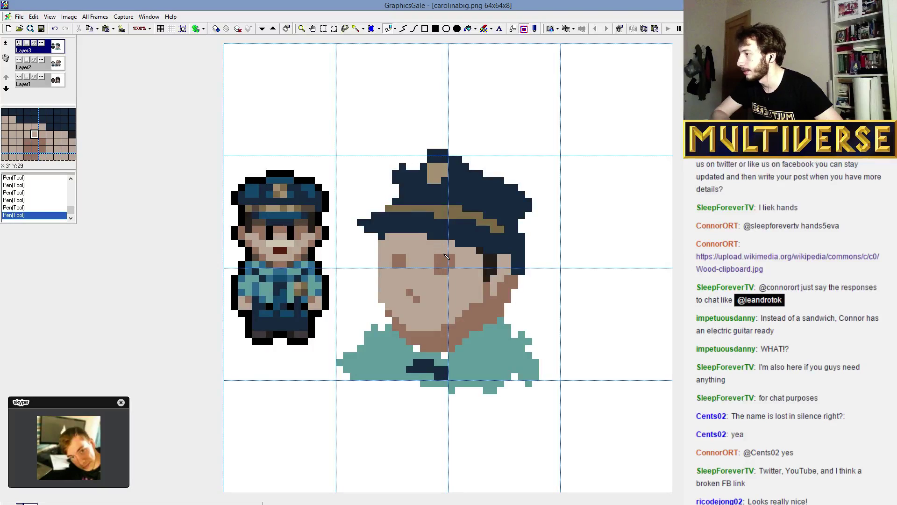
left_click(395, 271)
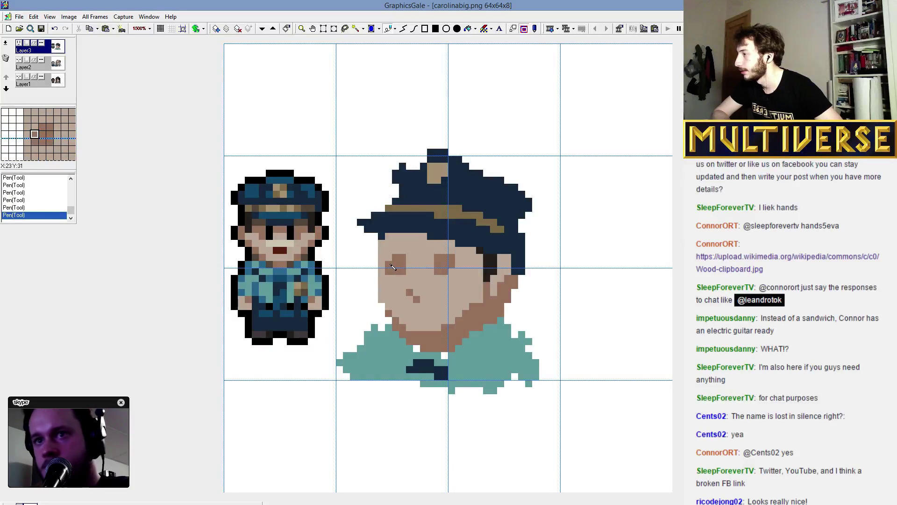
left_click(388, 271)
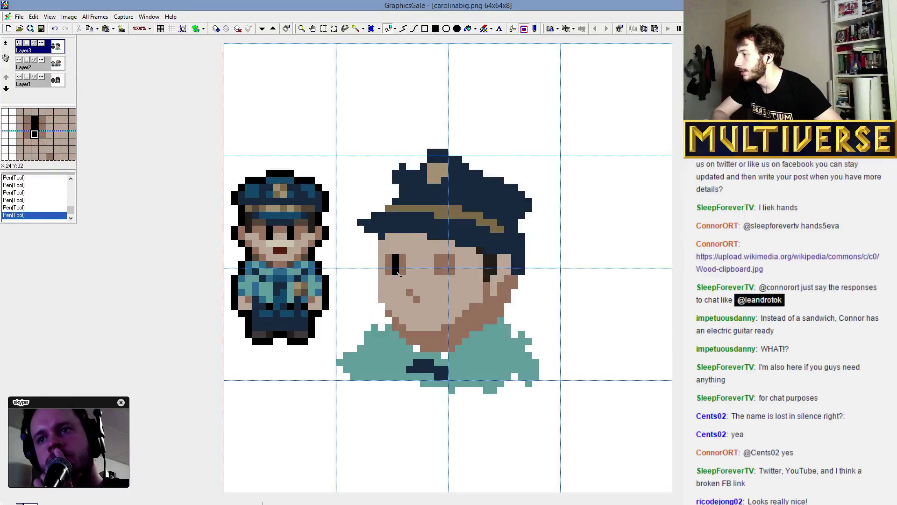
Paint both eyes with black pupils, dark brown irises and pale blue-white pixels on the front side.
left_click(445, 265)
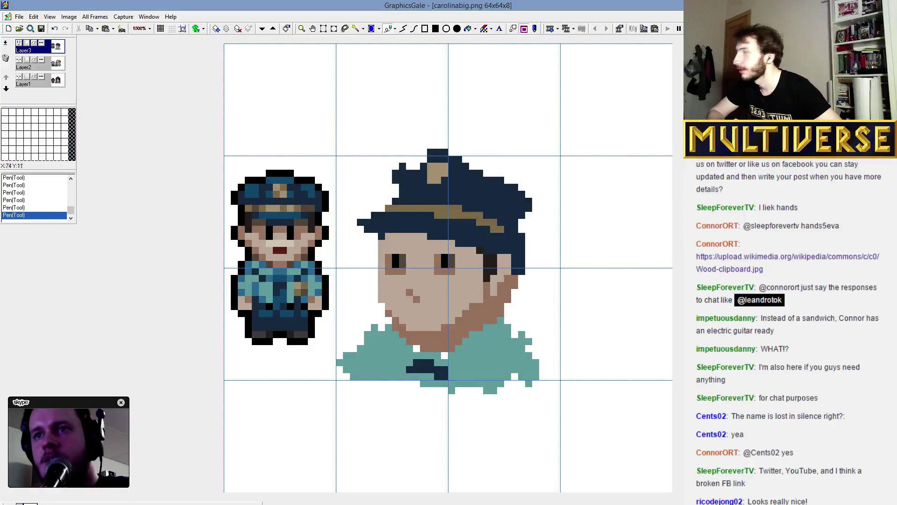
left_click(437, 260)
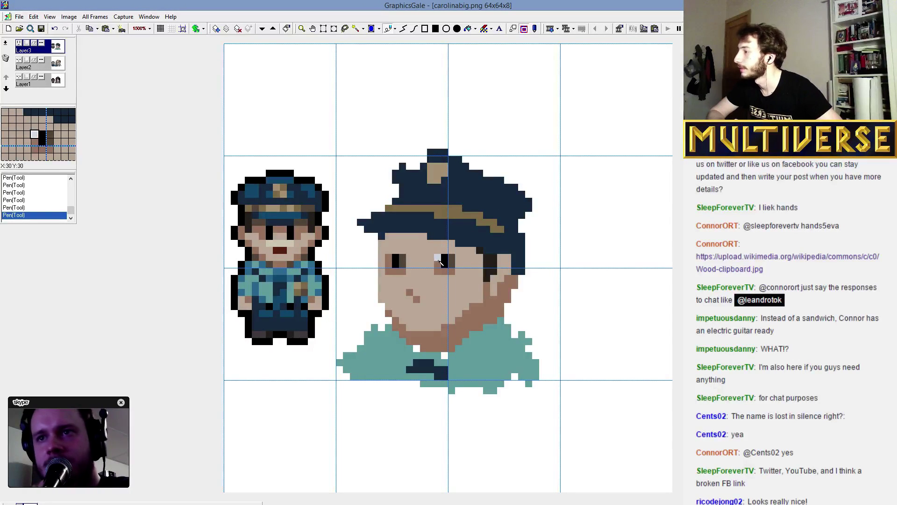
left_click(403, 260)
key("ctrl+z")
left_click(389, 261)
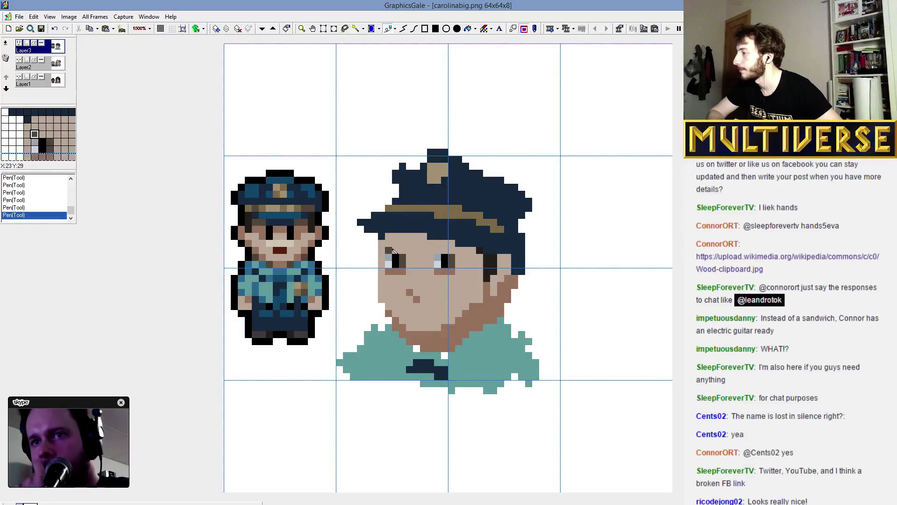
Draw short dark brown eyebrows above both eyes and extend the dark hair at the temple under the cap.
left_click_drag(388, 243, 403, 243)
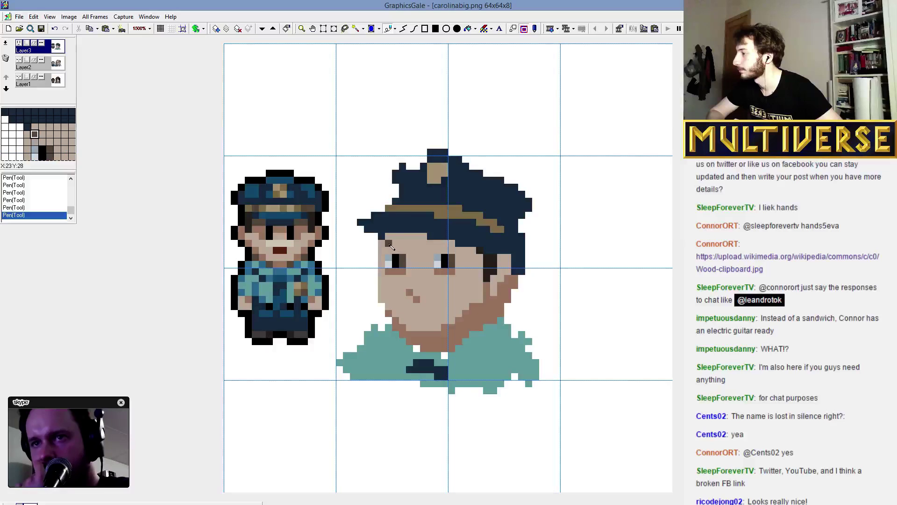
left_click(450, 244)
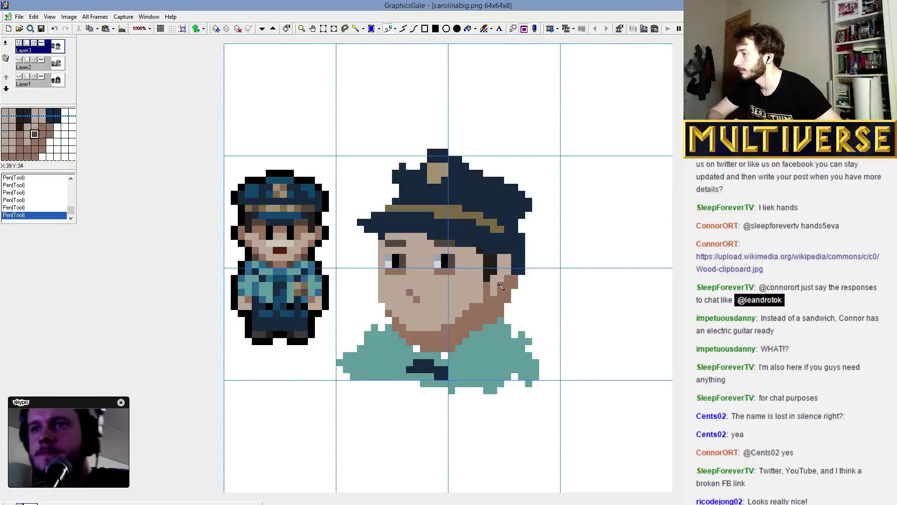
left_click(476, 251)
left_click(484, 260)
left_click(438, 299)
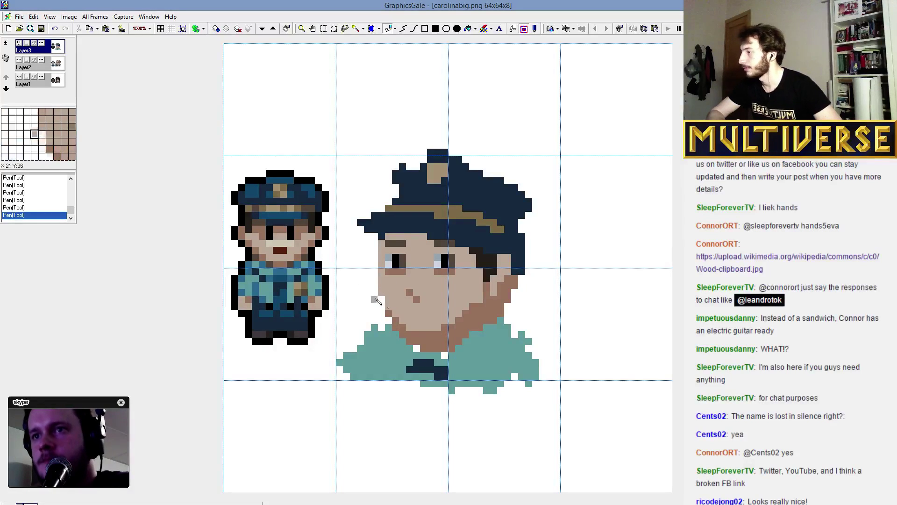
Slim the ear and back of the neck, and extend the teal collar up to a V-shaped neckline.
left_click_drag(518, 282, 494, 316)
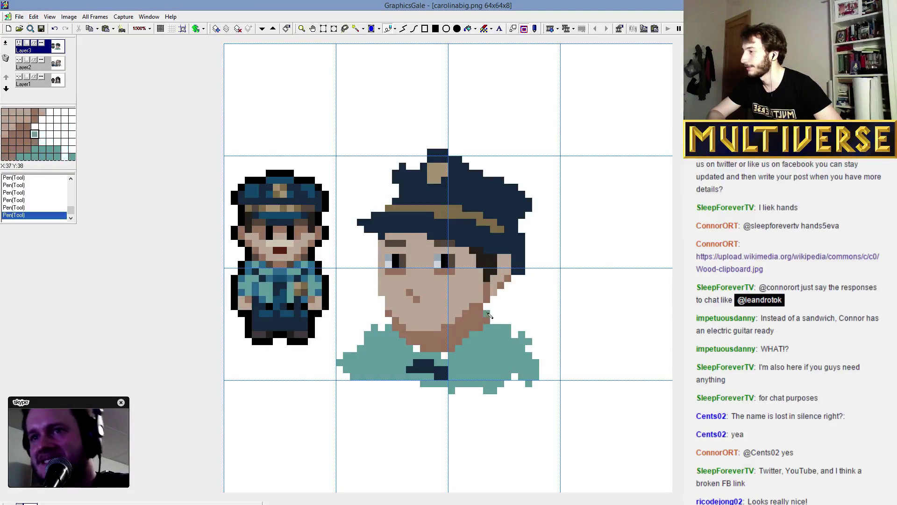
left_click_drag(489, 314, 509, 334)
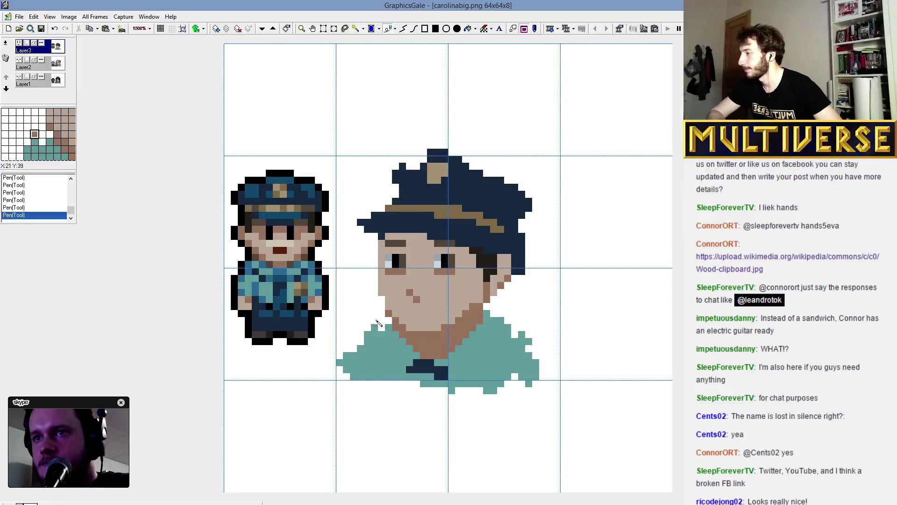
Trim the cap's back, lower its peak and smooth the crown's outline, and paint a small brown mouth.
mouse_move(538, 234)
left_mouse_down()
mouse_move(523, 253)
mouse_move(524, 282)
mouse_move(524, 234)
mouse_move(519, 282)
mouse_move(523, 234)
left_mouse_up()
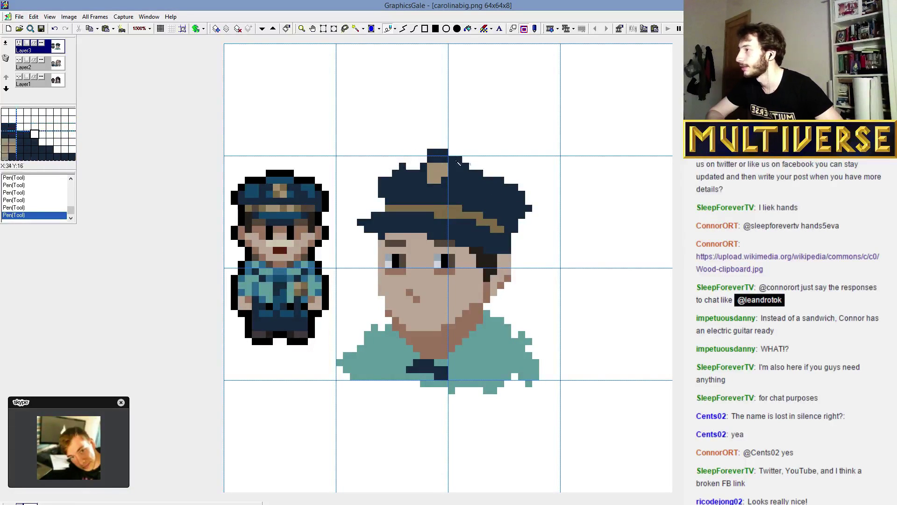
mouse_move(458, 162)
left_mouse_down()
mouse_move(443, 154)
mouse_move(466, 163)
mouse_move(429, 152)
mouse_move(432, 159)
left_mouse_up()
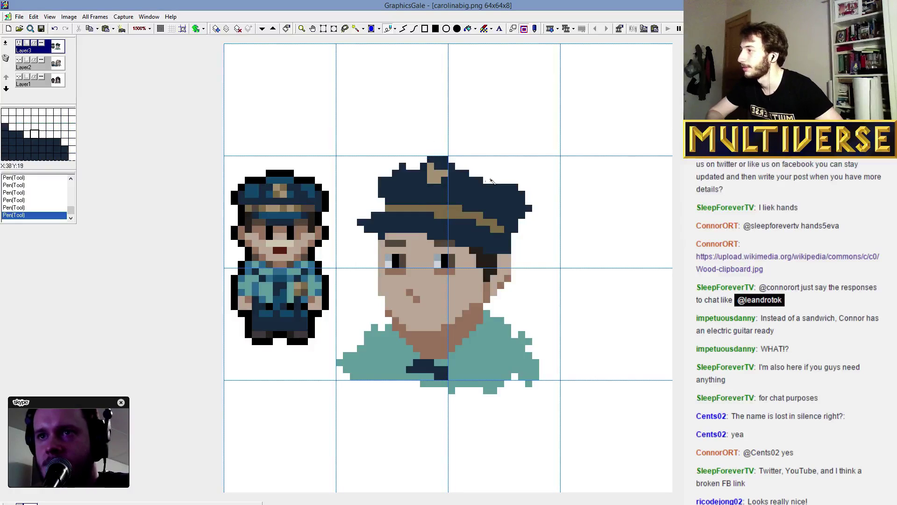
left_click_drag(479, 179, 488, 176)
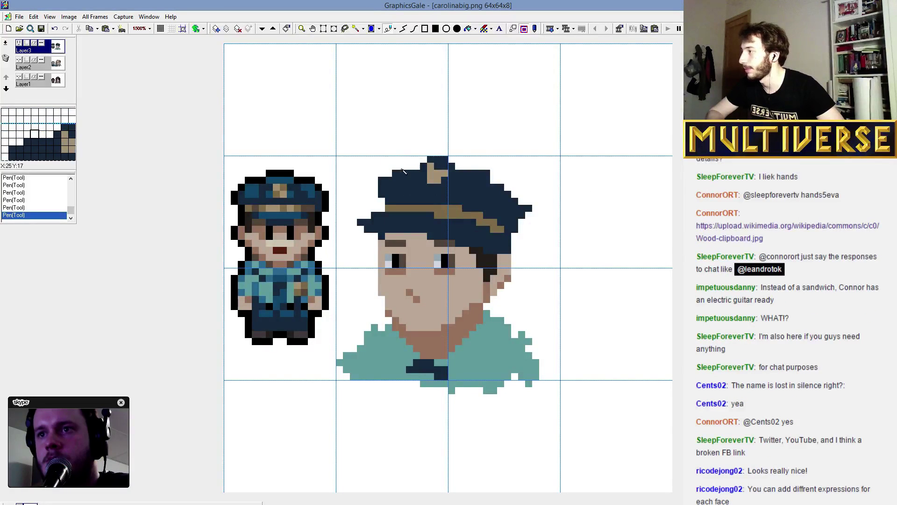
left_click(385, 174)
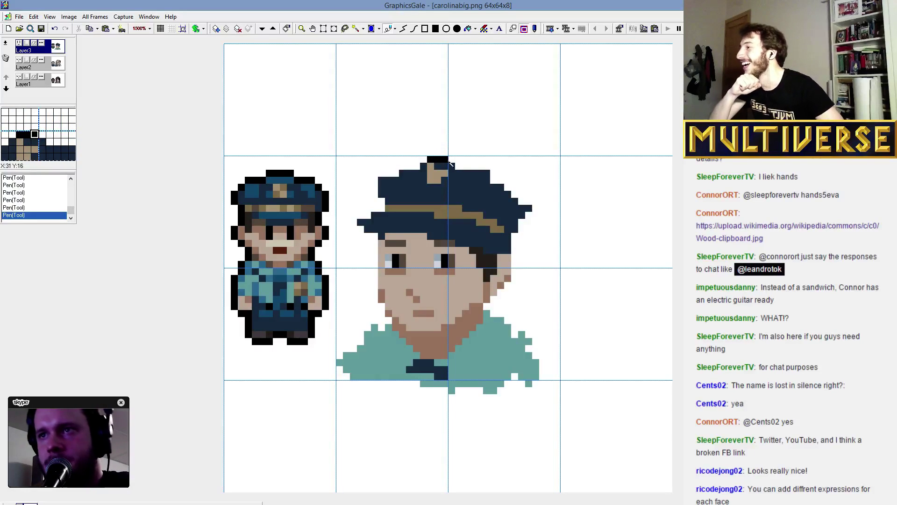
Outline the cap's top edge in black, stepping down from the peak to the back and front corners.
mouse_move(449, 166)
left_mouse_down()
mouse_move(490, 174)
mouse_move(522, 202)
left_mouse_up()
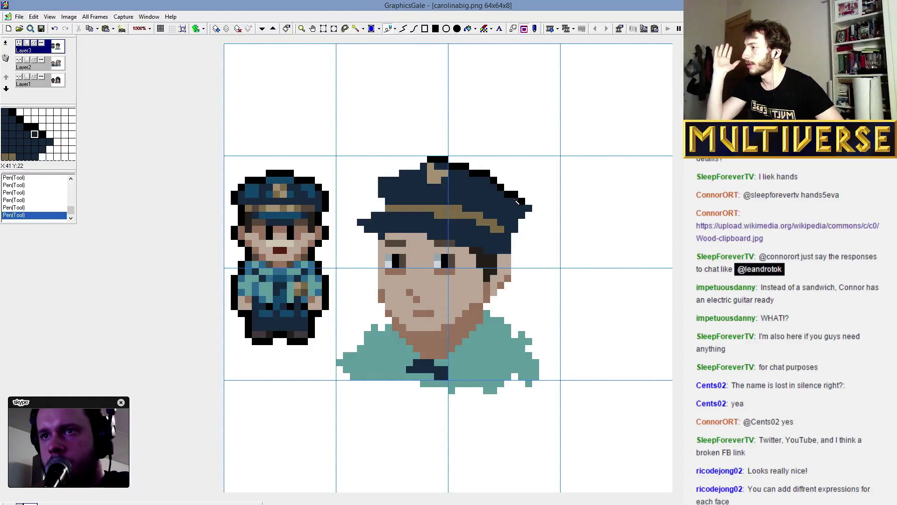
left_click(527, 203)
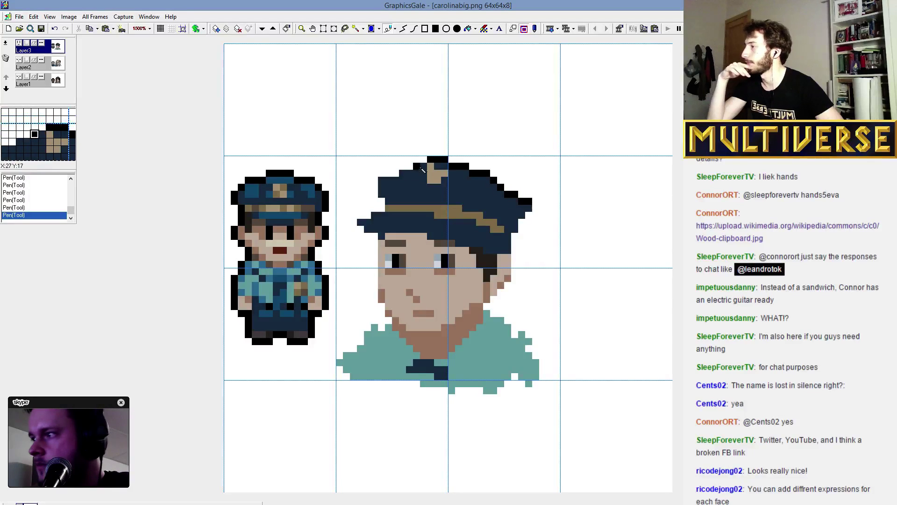
left_click(392, 180)
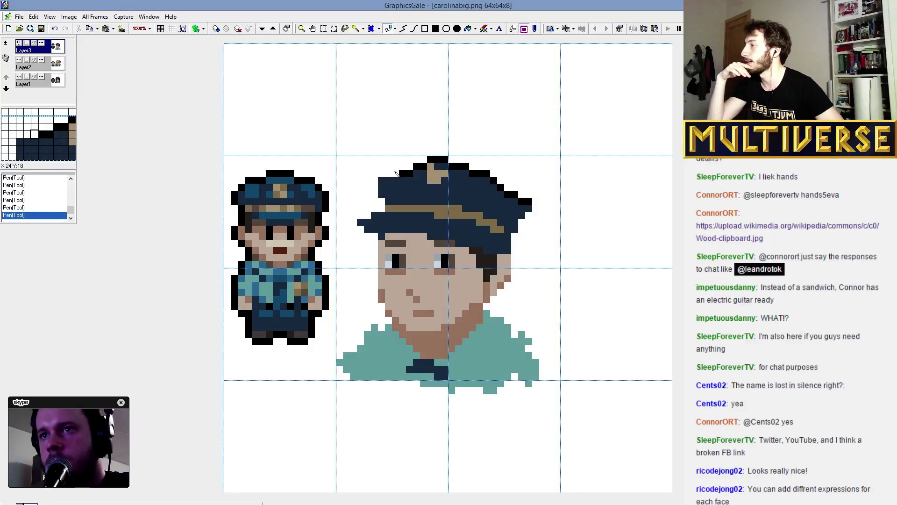
left_click(393, 181)
left_click(381, 181)
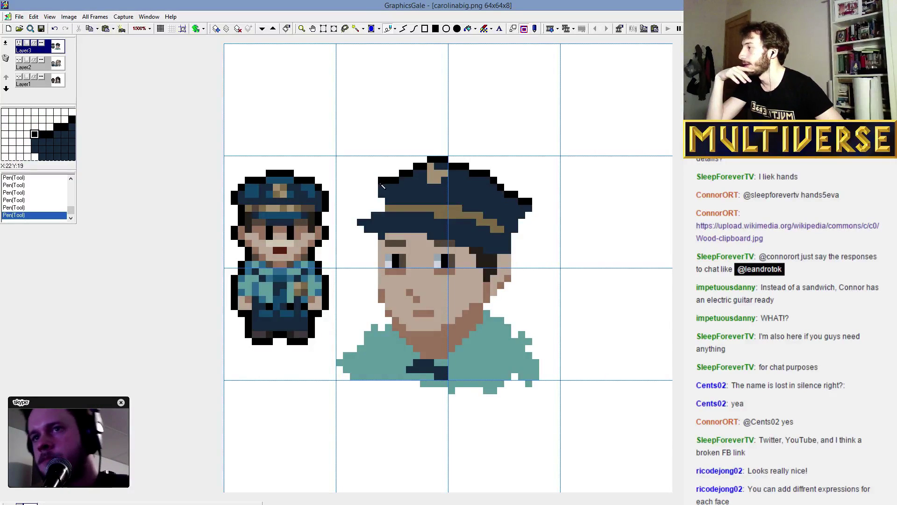
Outline the cap's front side, peak edge and back side in black, down to the top of the ear.
left_click_drag(380, 182, 385, 201)
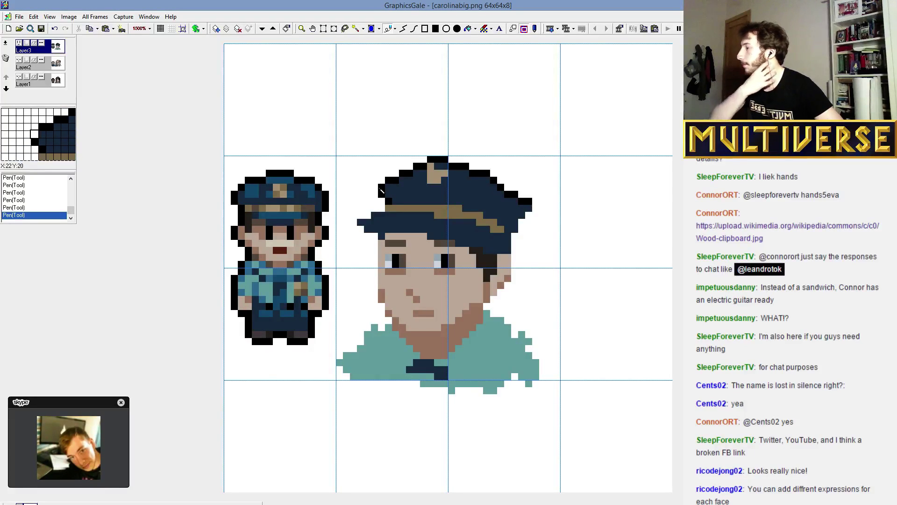
left_click(380, 211)
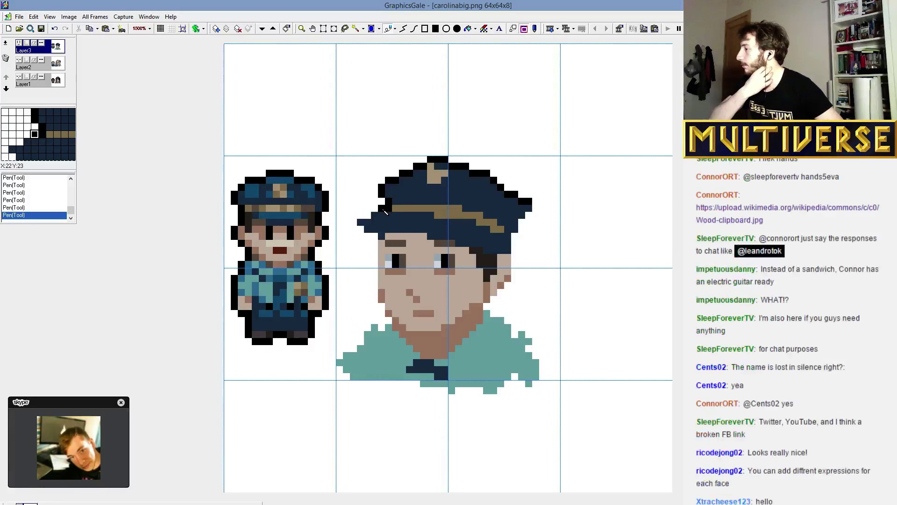
left_click(362, 222)
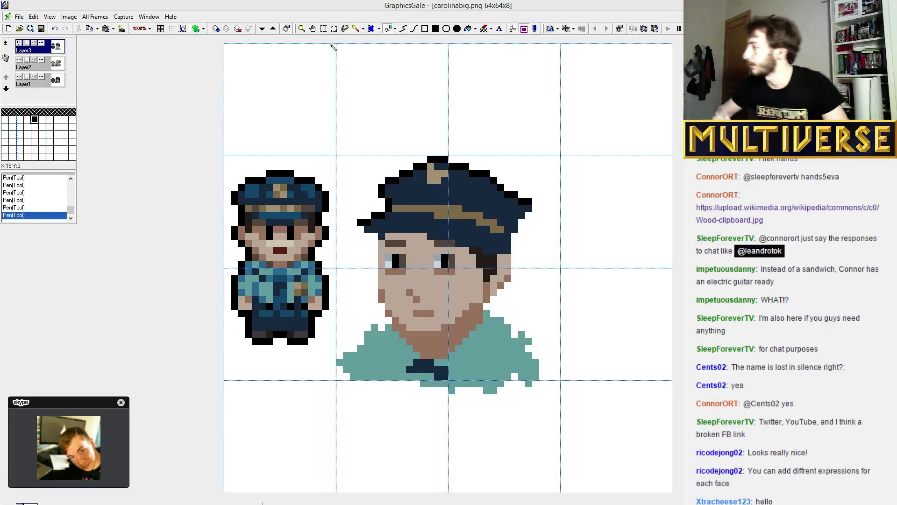
right_click(528, 195)
left_click_drag(528, 202, 515, 248)
right_click(522, 201)
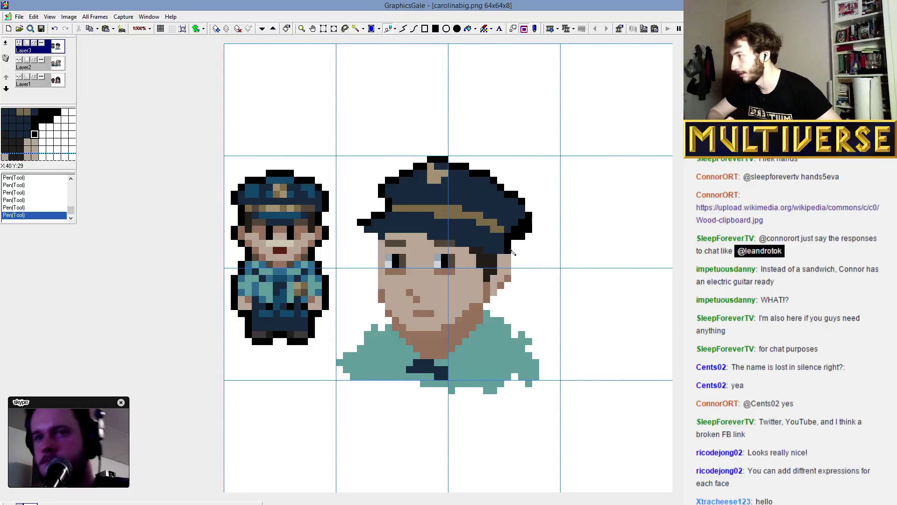
Move the whole cap one pixel toward the front and erase the black strip left behind it.
left_click_drag(361, 144, 507, 237)
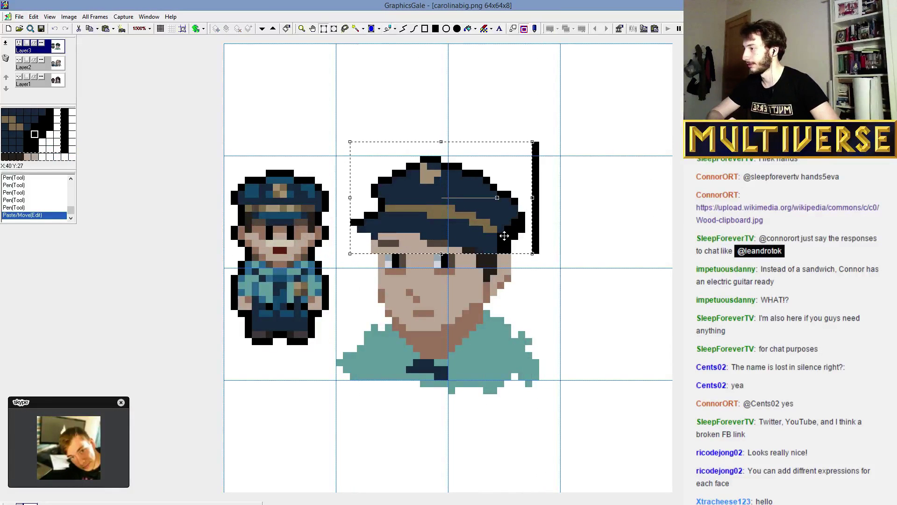
key("p")
mouse_move(535, 142)
left_mouse_down()
mouse_move(543, 180)
mouse_move(536, 236)
left_mouse_up()
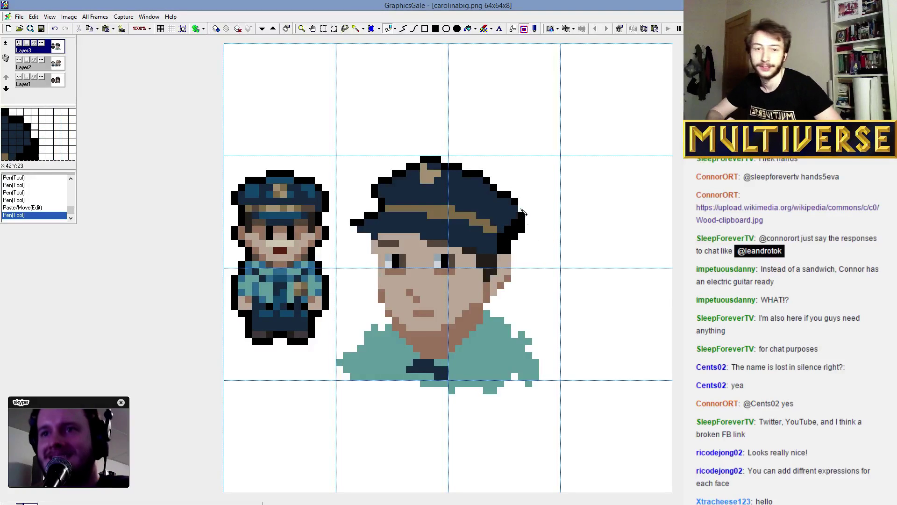
Refine the cap's black outline along the crown's rear slope, back corner and front corner.
right_click(508, 195)
left_click(487, 173)
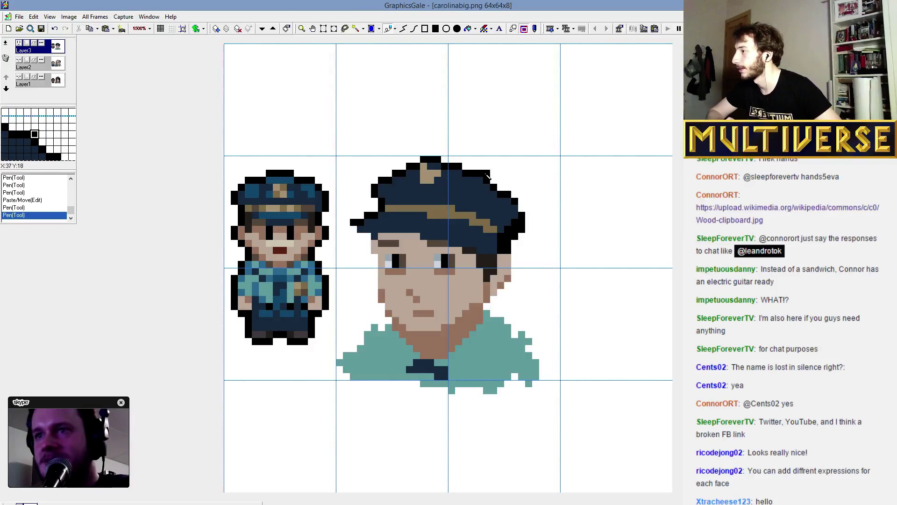
left_click(521, 205)
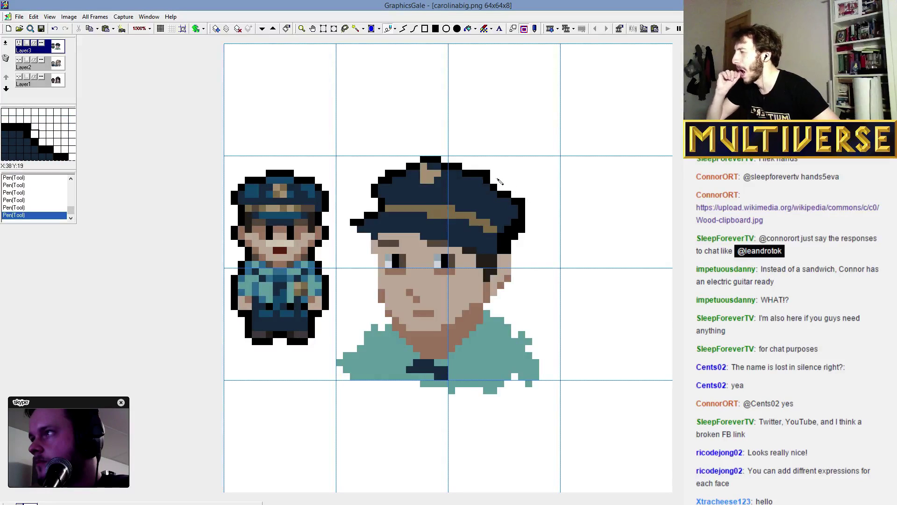
left_click(494, 173)
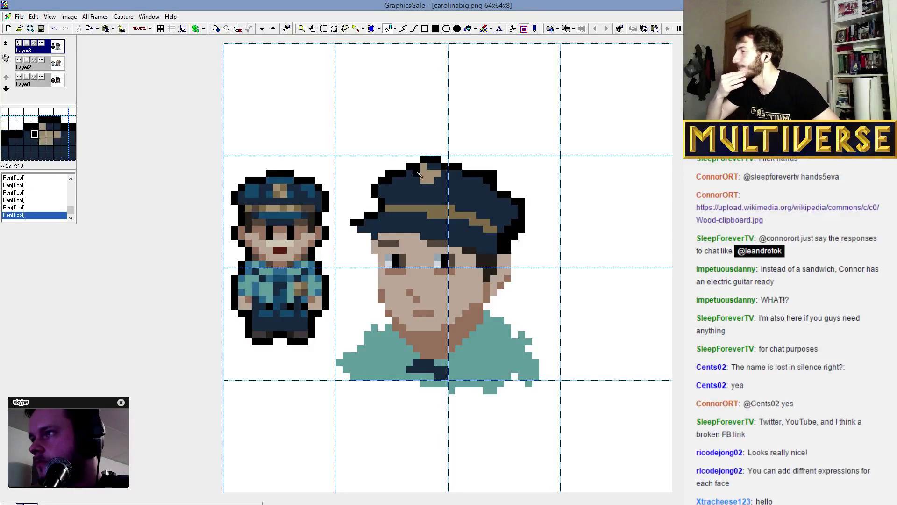
left_click(386, 174)
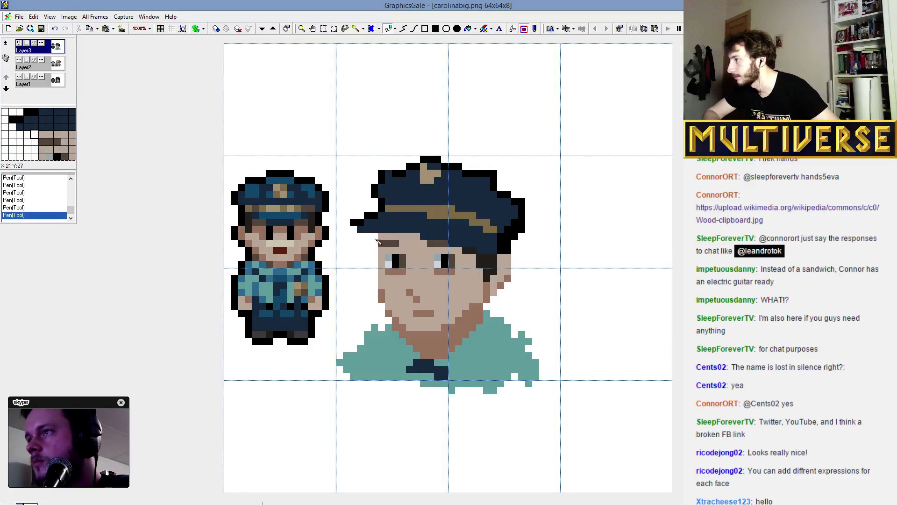
Touch up the forehead under the cap's brim and trim the shirt and navy tie to a straight bottom edge.
mouse_move(441, 246)
left_mouse_down()
mouse_move(388, 237)
mouse_move(409, 236)
left_mouse_up()
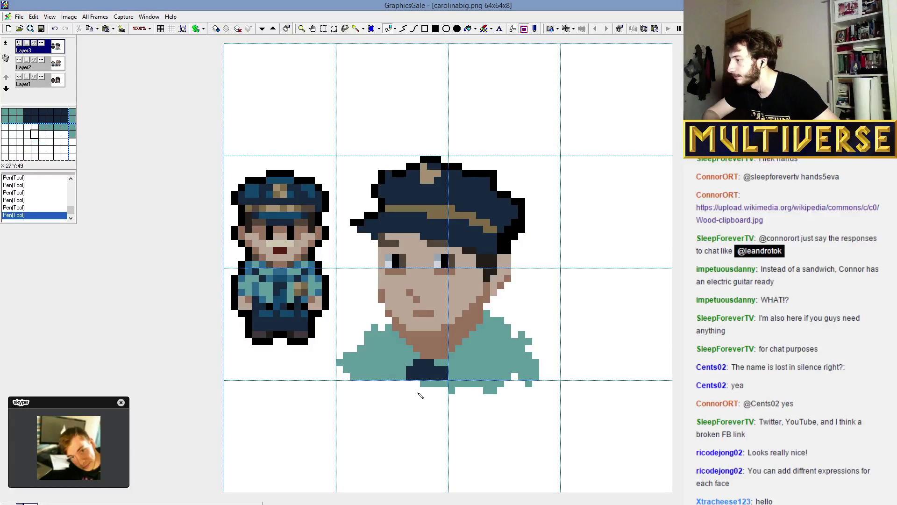
left_click_drag(419, 395, 486, 392)
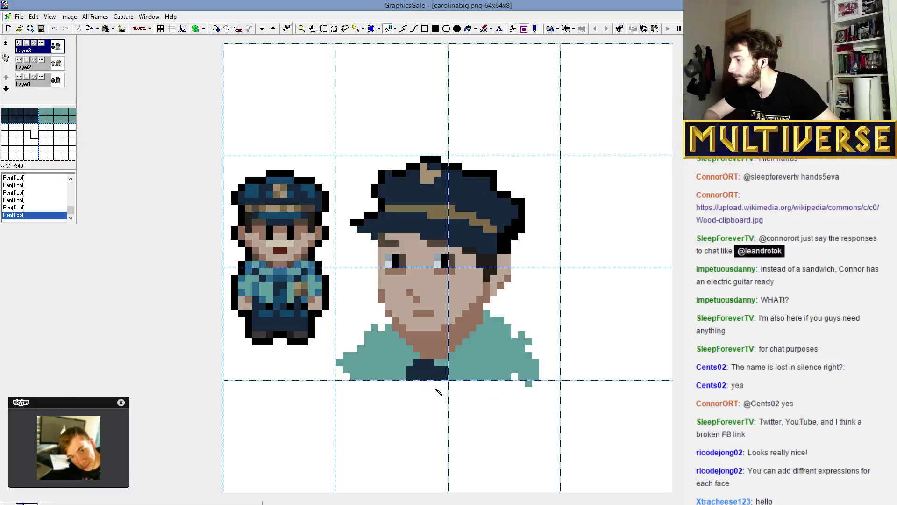
Draw the sleeve seams on both shoulders in the blue sampled from the small sprite's shirt.
right_click(294, 274)
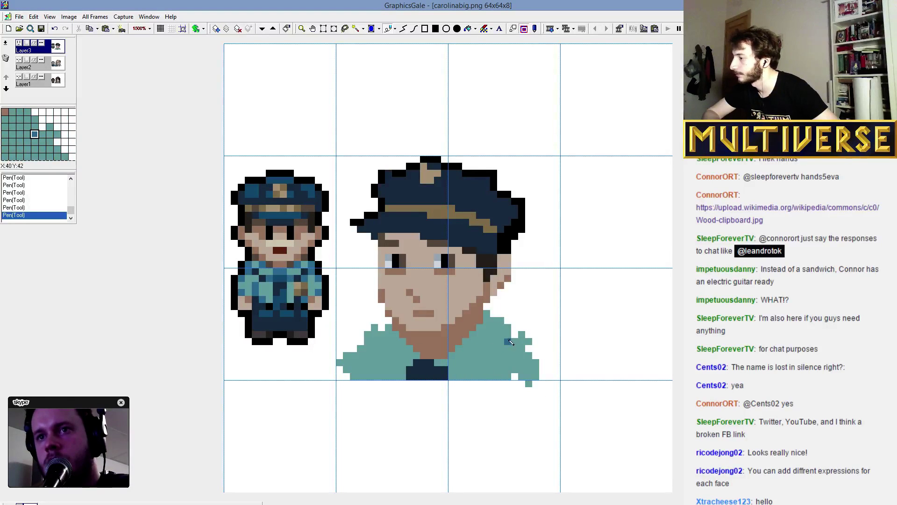
left_click_drag(511, 342, 494, 349)
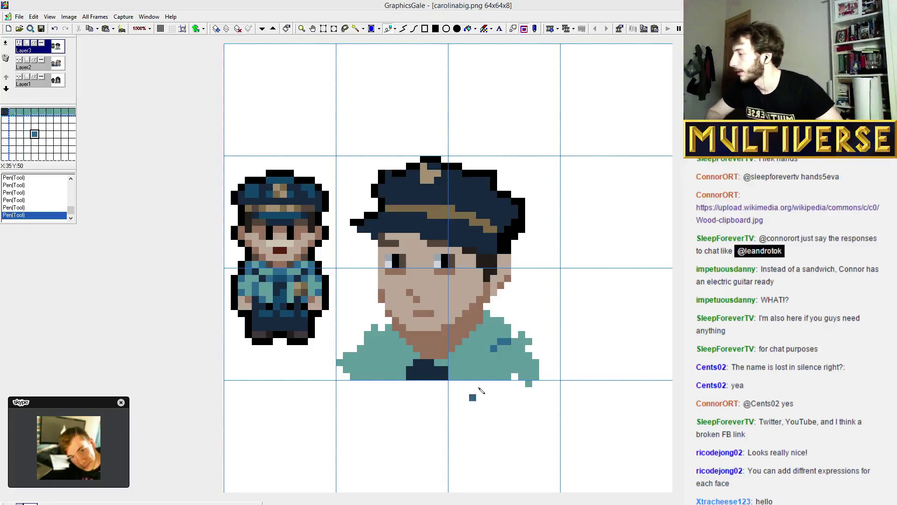
left_click_drag(493, 348, 493, 384)
mouse_move(368, 333)
left_mouse_down()
mouse_move(377, 376)
mouse_move(378, 334)
left_mouse_up()
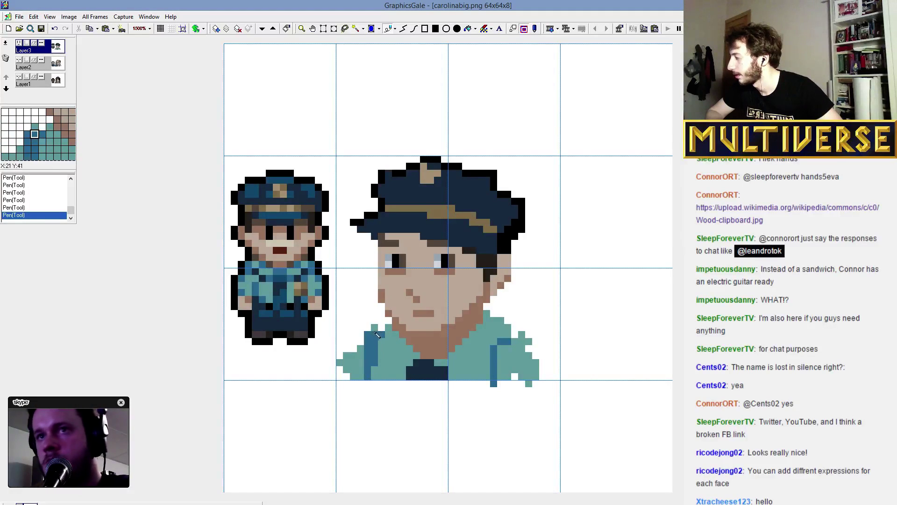
left_click(409, 327)
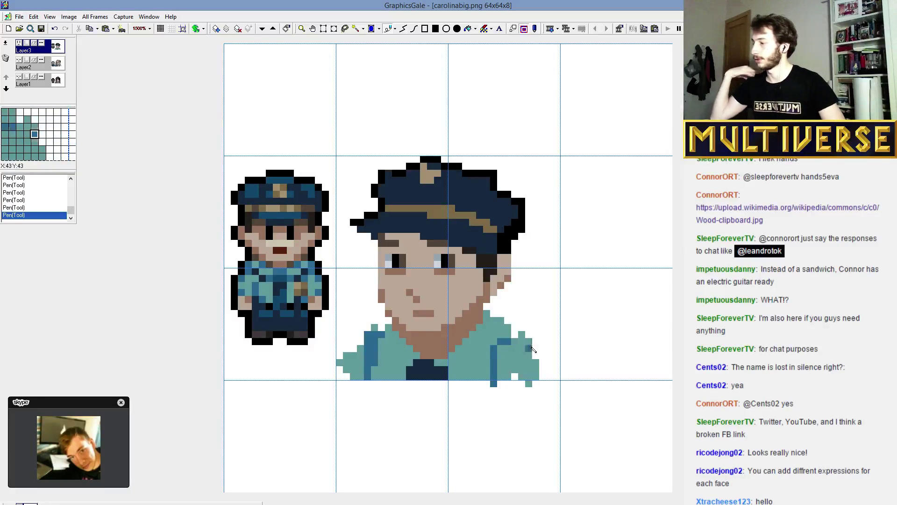
Extend the rear shoulder outward in blue and fill its sleeve down to the shirt's bottom edge.
mouse_move(517, 336)
left_mouse_down()
mouse_move(562, 360)
mouse_move(541, 362)
mouse_move(529, 347)
mouse_move(566, 370)
mouse_move(558, 361)
mouse_move(554, 386)
mouse_move(504, 381)
left_mouse_up()
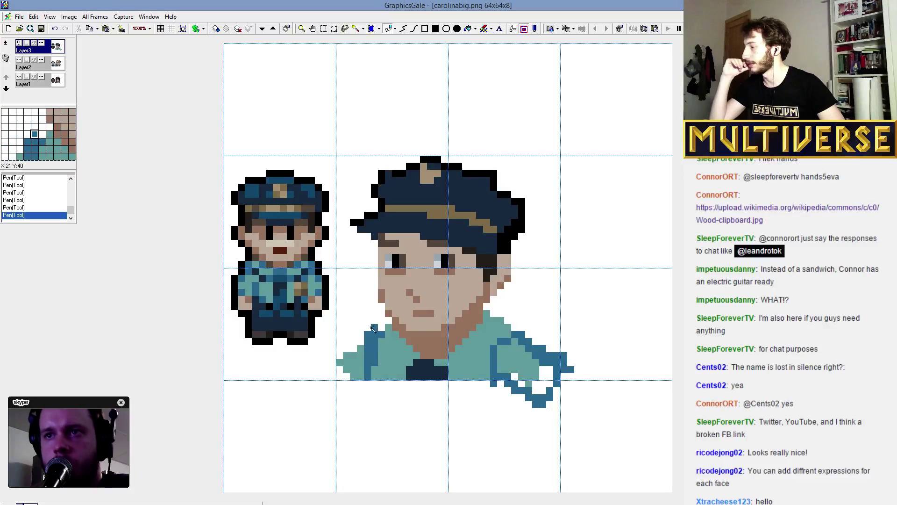
mouse_move(506, 389)
left_mouse_down()
mouse_move(569, 401)
mouse_move(514, 390)
mouse_move(542, 408)
left_mouse_up()
mouse_move(508, 379)
left_mouse_down()
mouse_move(518, 347)
mouse_move(507, 377)
mouse_move(502, 358)
mouse_move(524, 361)
mouse_move(521, 373)
mouse_move(537, 340)
mouse_move(517, 373)
mouse_move(529, 365)
mouse_move(556, 375)
mouse_move(531, 369)
mouse_move(541, 371)
mouse_move(519, 394)
mouse_move(478, 383)
mouse_move(542, 400)
left_mouse_up()
mouse_move(552, 352)
left_mouse_down()
mouse_move(584, 369)
mouse_move(564, 389)
mouse_move(560, 366)
mouse_move(569, 353)
mouse_move(573, 366)
mouse_move(533, 341)
mouse_move(546, 371)
left_mouse_up()
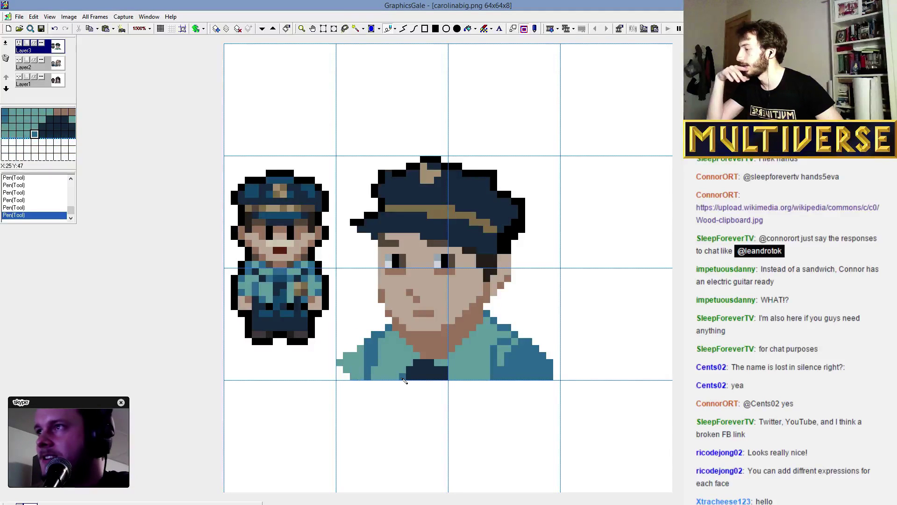
Add blue shading on both sides of the tie and around the rear sleeve's fold.
left_click(409, 363)
left_click(438, 363)
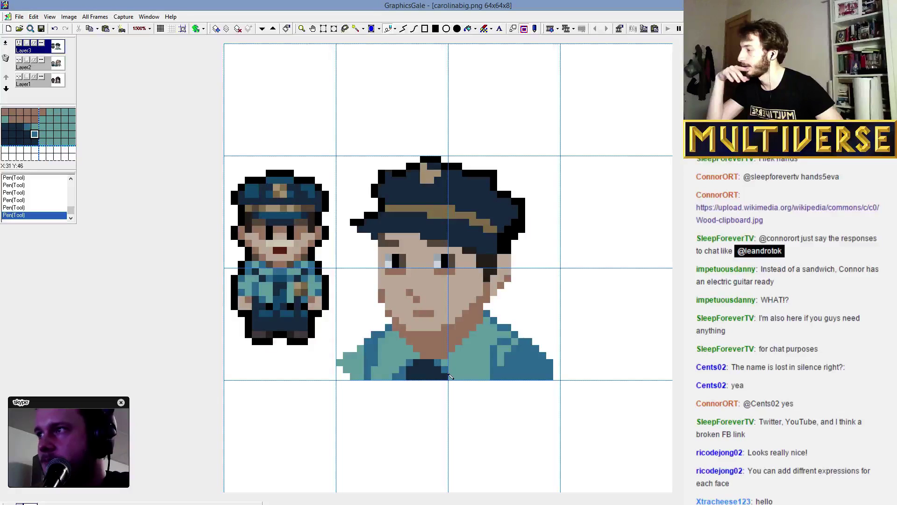
left_click(489, 372)
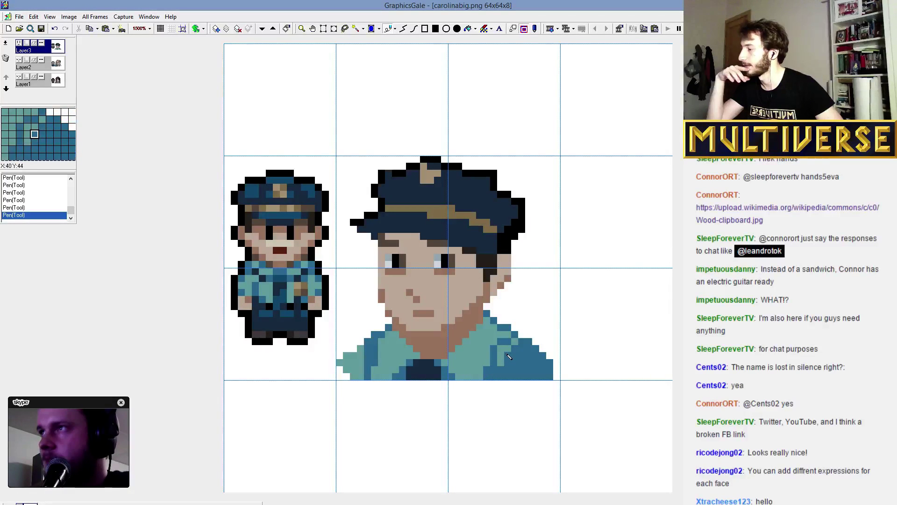
left_click(505, 353)
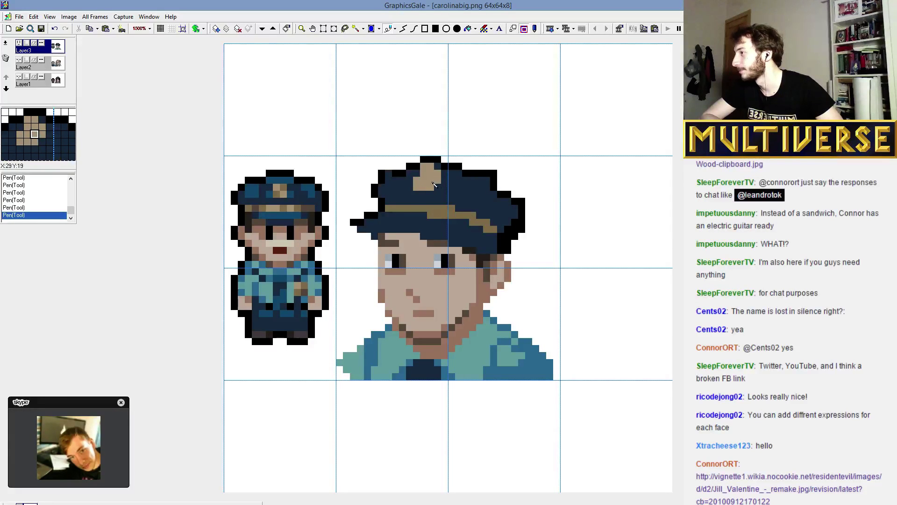
Reshape the cap's tan badge into a rounded emblem and extend the dark sideburn down in front of the ear.
left_click(431, 180)
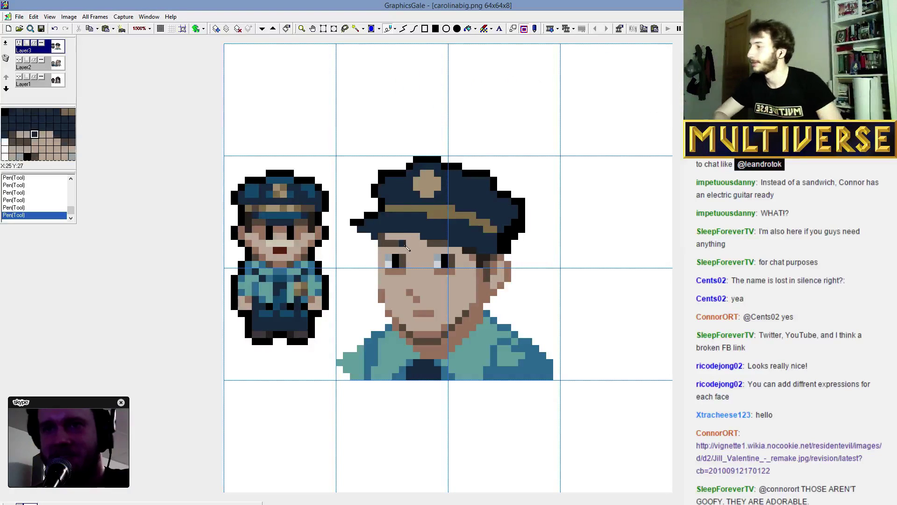
left_click_drag(487, 277, 482, 291)
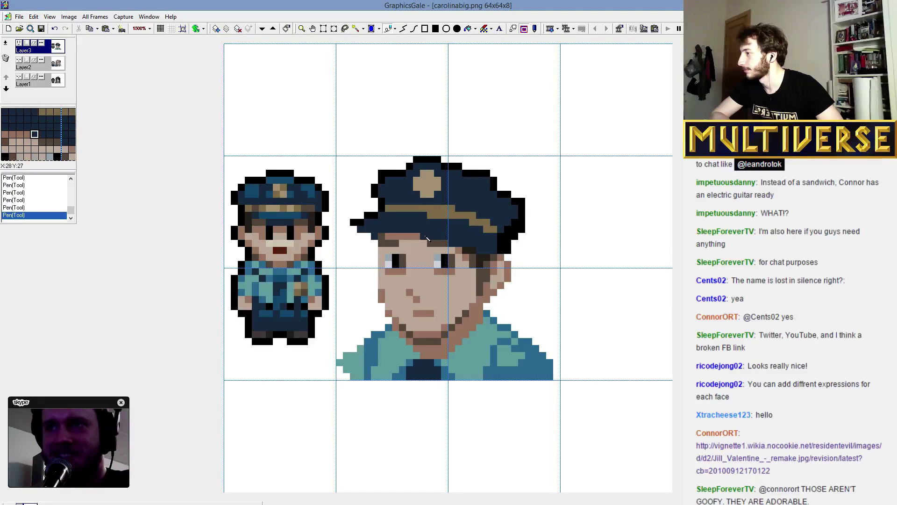
Reshape the cap's brim and back corner, and break the gold band into separate segments.
left_click_drag(408, 238, 374, 236)
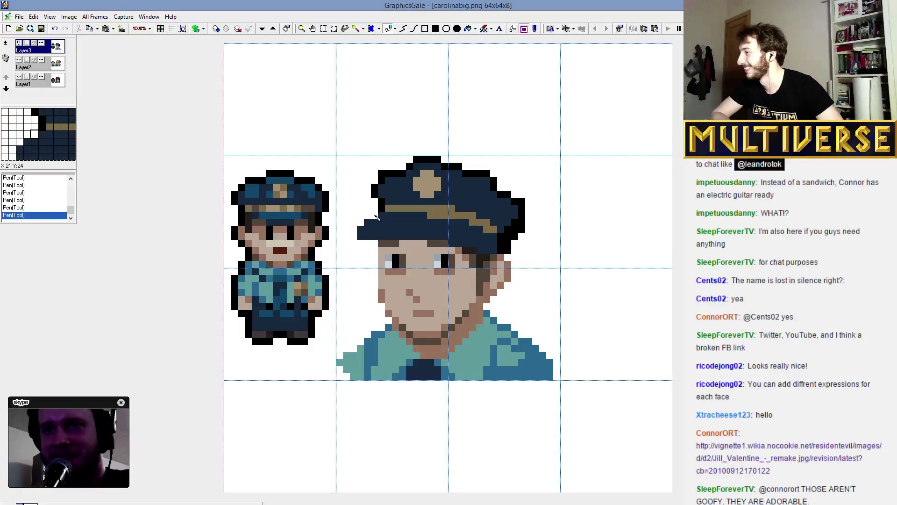
left_click(357, 237)
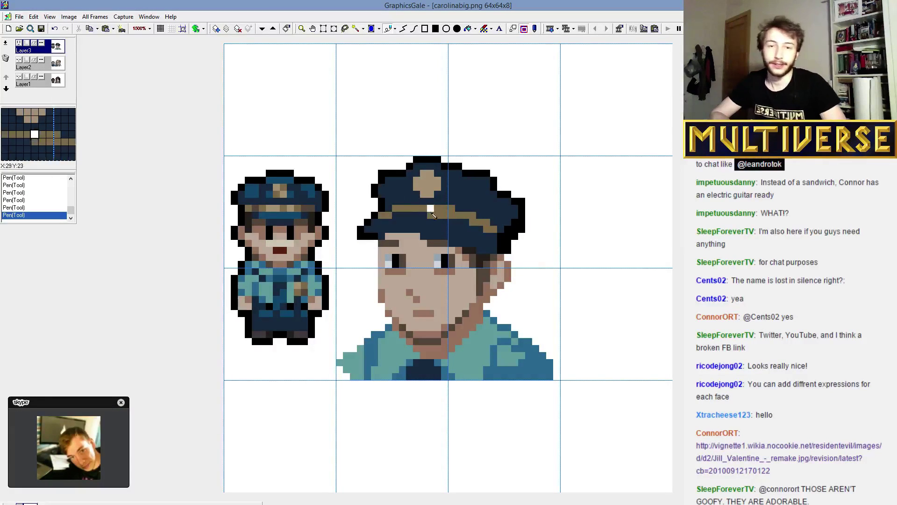
left_click_drag(437, 209, 478, 219)
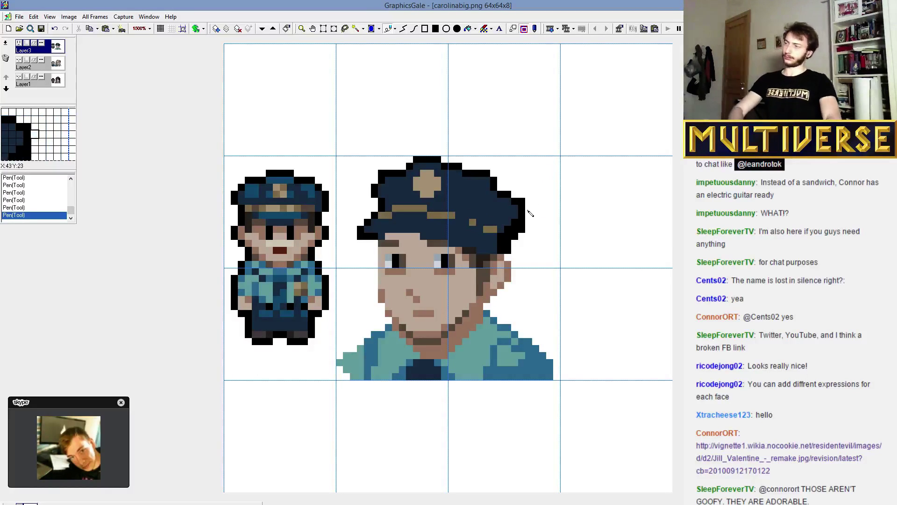
mouse_move(515, 194)
left_mouse_down()
mouse_move(510, 247)
mouse_move(524, 207)
mouse_move(522, 219)
mouse_move(512, 204)
left_mouse_up()
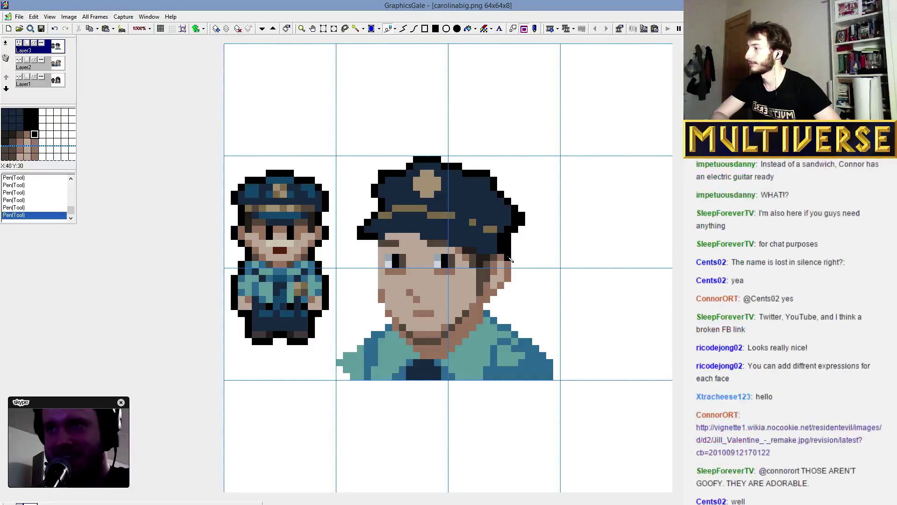
Outline the face, ear, back of the neck and both shoulders in black.
mouse_move(375, 244)
left_mouse_down()
mouse_move(387, 332)
mouse_move(345, 357)
left_mouse_up()
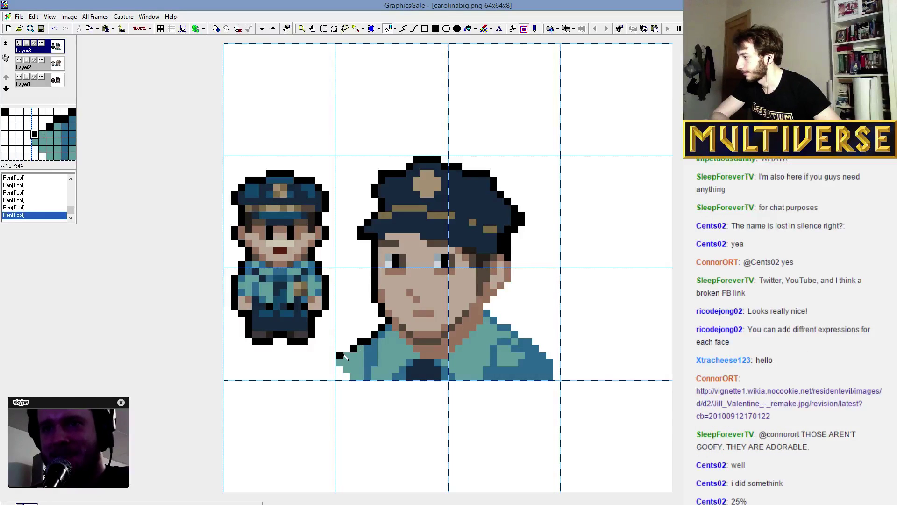
left_click(496, 300)
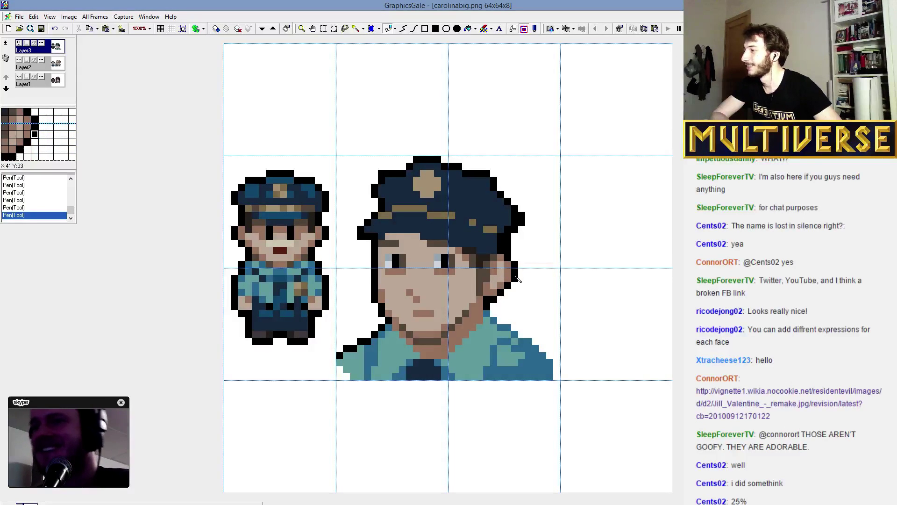
mouse_move(507, 266)
left_mouse_down()
mouse_move(509, 286)
mouse_move(496, 300)
left_mouse_up()
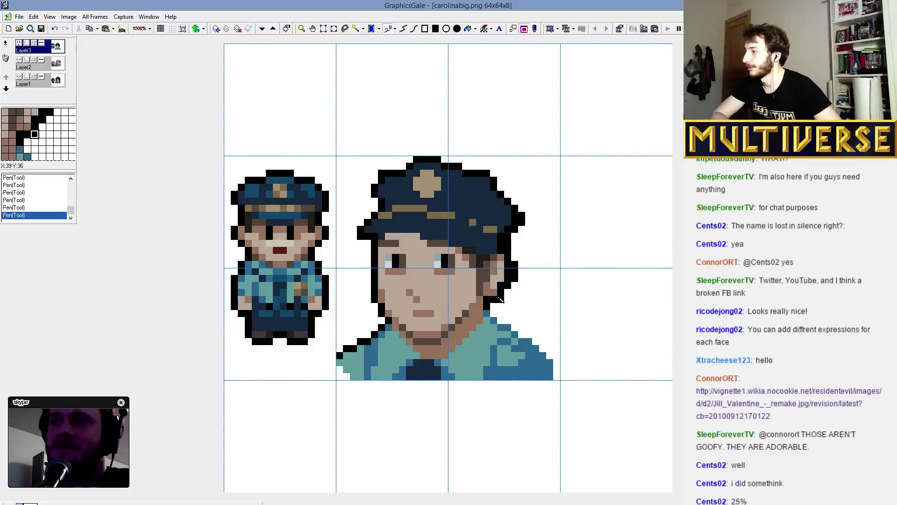
left_click_drag(519, 257, 511, 287)
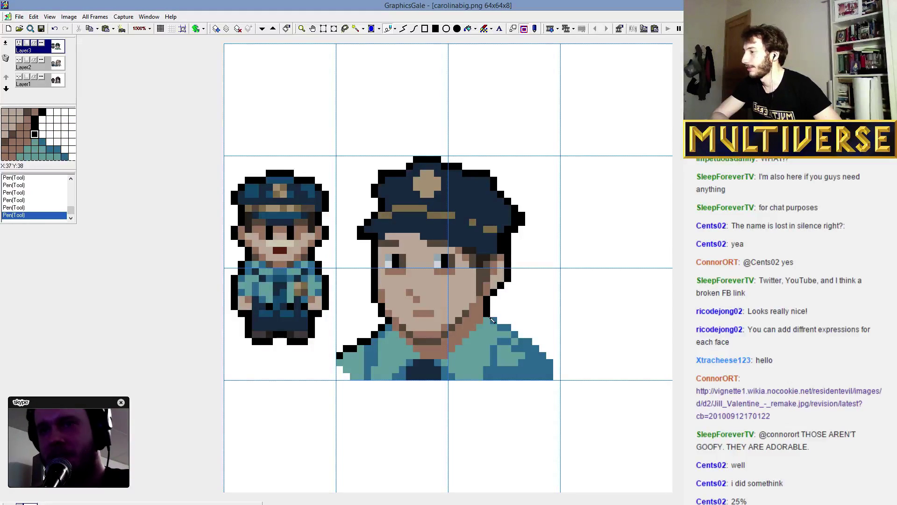
left_click(494, 321)
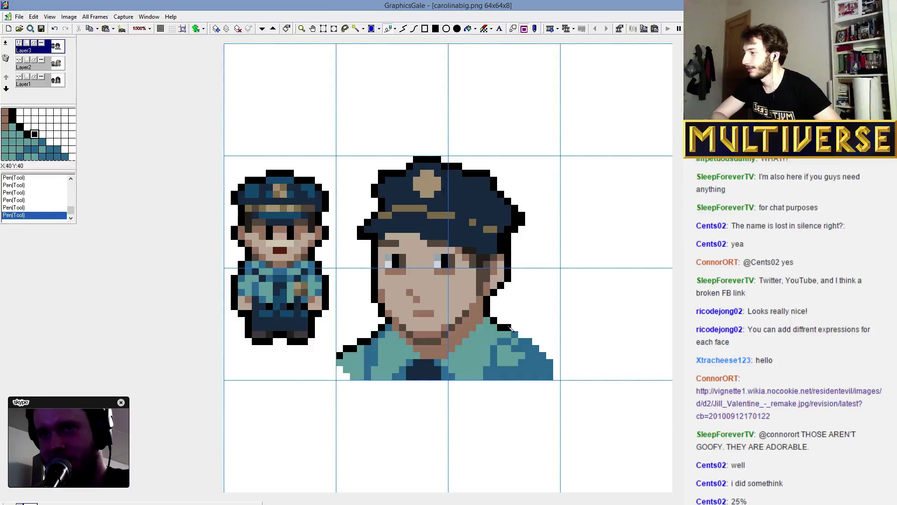
left_click(519, 334)
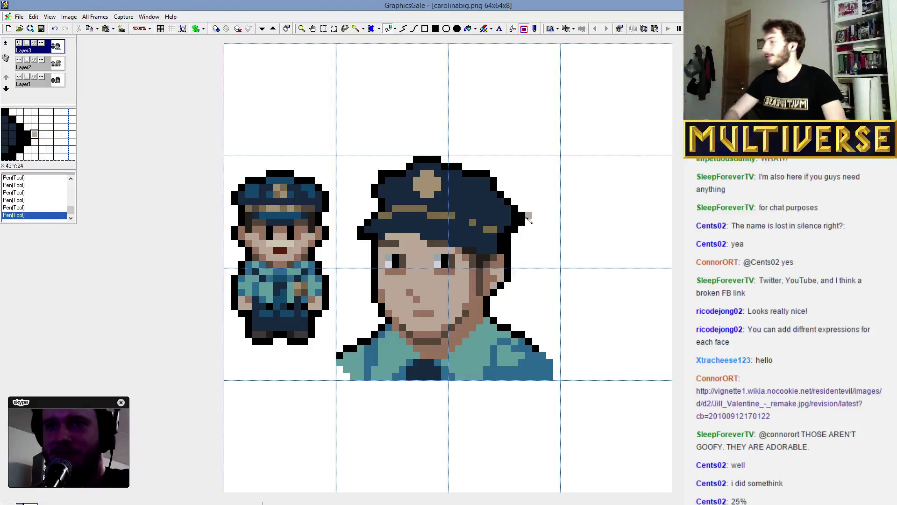
Turn off the 16x16 custom grid by setting it to None.
left_click(176, 31)
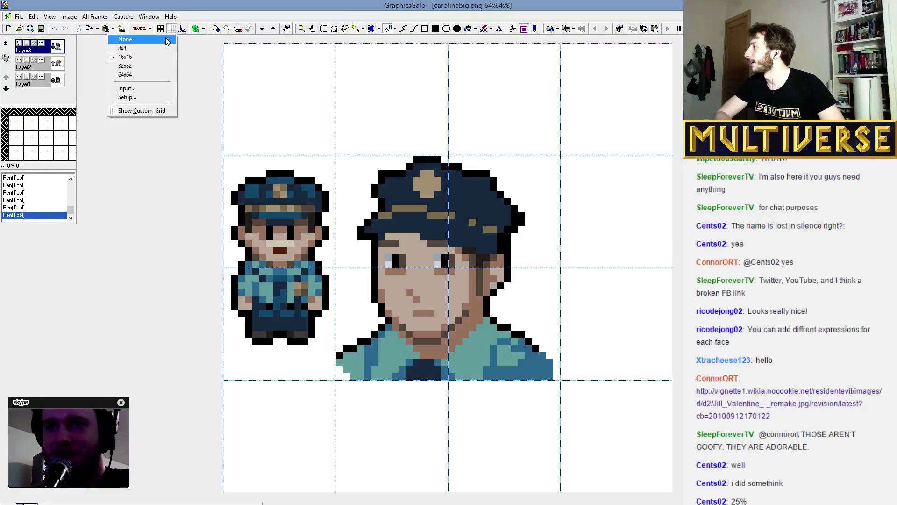
left_click(140, 44)
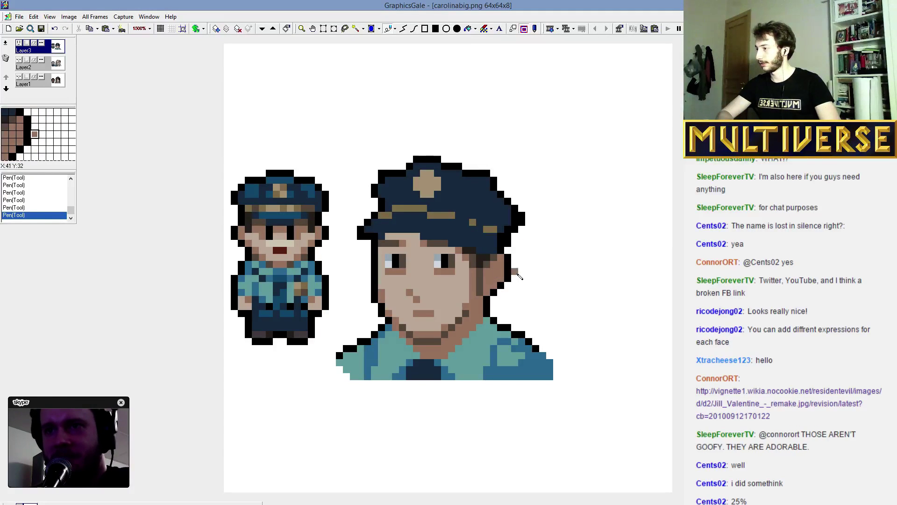
Narrow the ear and redraw the black outline closer around it and the back of the neck.
mouse_move(517, 275)
left_mouse_down()
mouse_move(511, 256)
mouse_move(494, 292)
mouse_move(502, 285)
left_mouse_up()
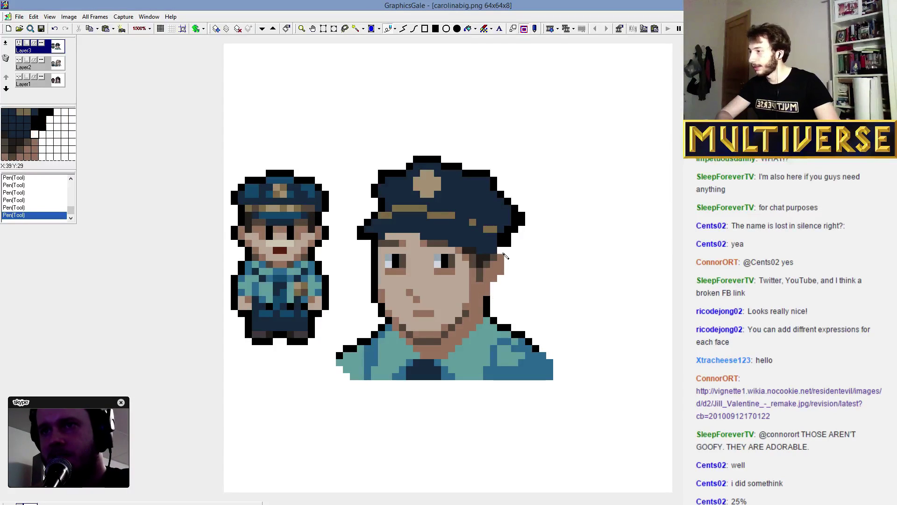
mouse_move(502, 250)
left_mouse_down()
mouse_move(497, 291)
mouse_move(489, 287)
mouse_move(502, 272)
mouse_move(503, 281)
left_mouse_up()
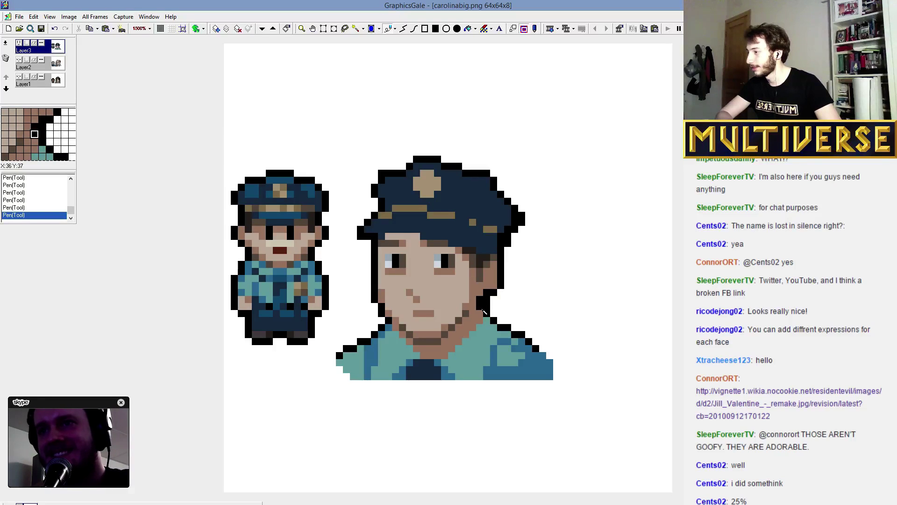
left_click(488, 302)
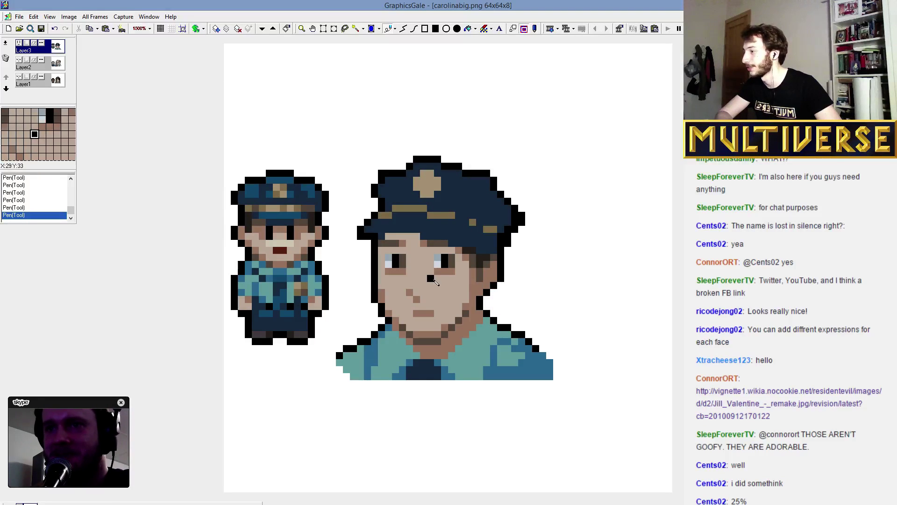
left_click(497, 278)
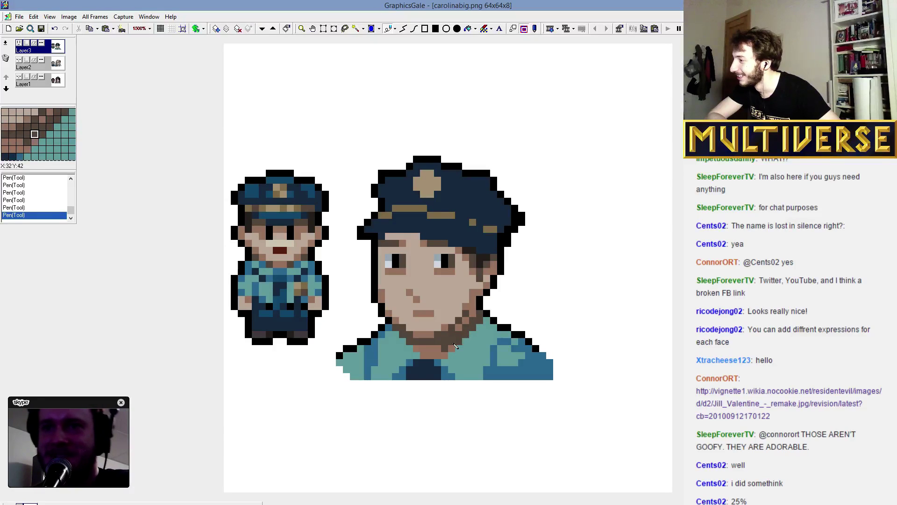
Darken the neck shadow, then shade the cap in lighter blues and widen its black outline at the crown and front edge.
mouse_move(455, 345)
left_mouse_down()
mouse_move(414, 352)
mouse_move(439, 357)
mouse_move(457, 347)
left_mouse_up()
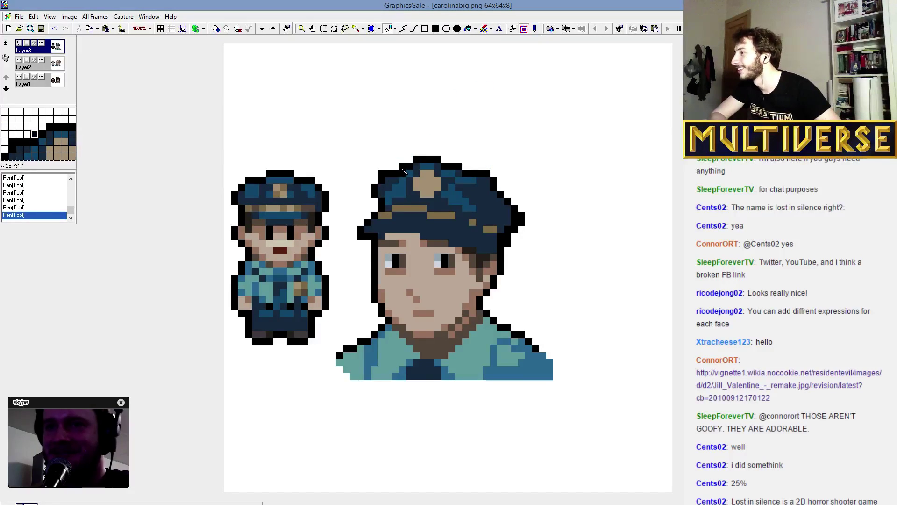
left_click(410, 159)
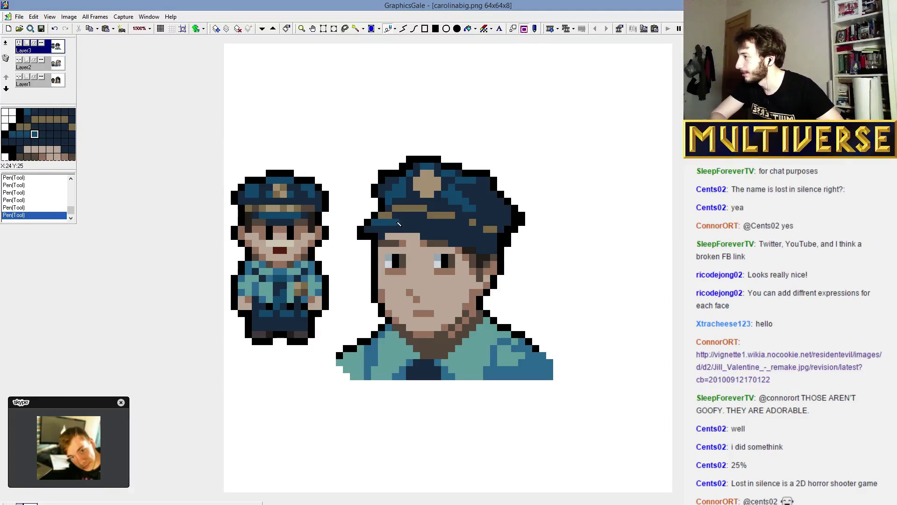
left_click_drag(397, 223, 458, 230)
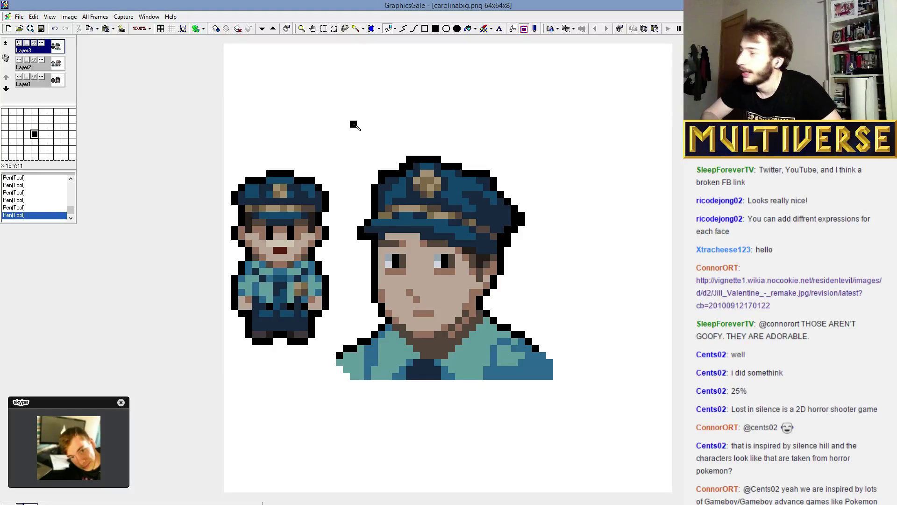
left_click(368, 197)
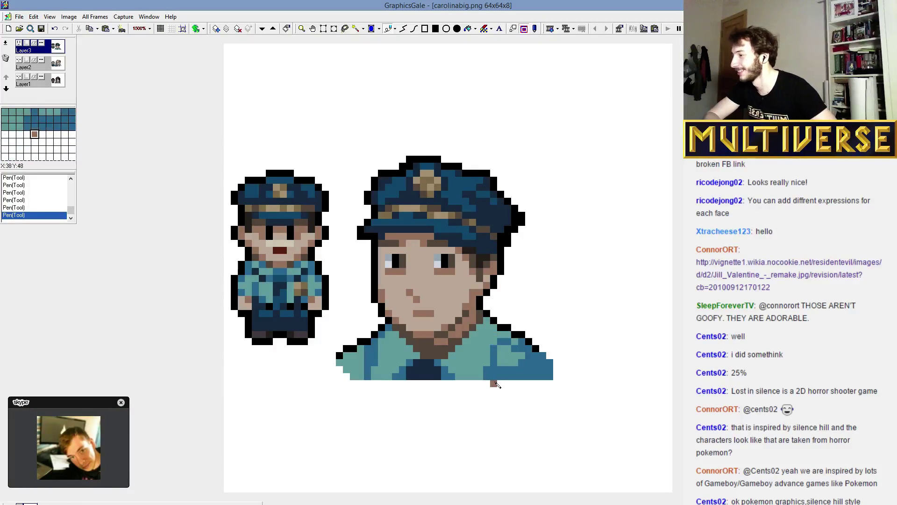
Show the 16x16 custom grid and fill the front shoulder's lower corner out to the grid line.
left_click(171, 28)
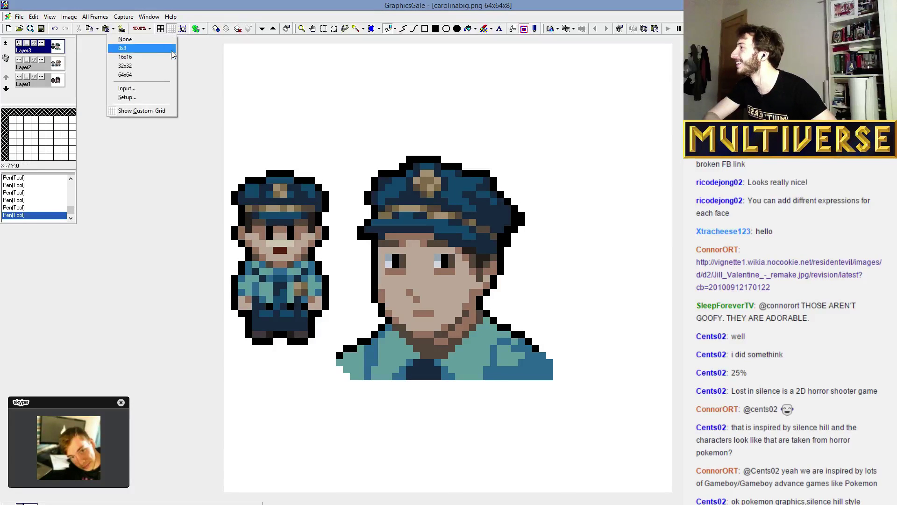
left_click(172, 56)
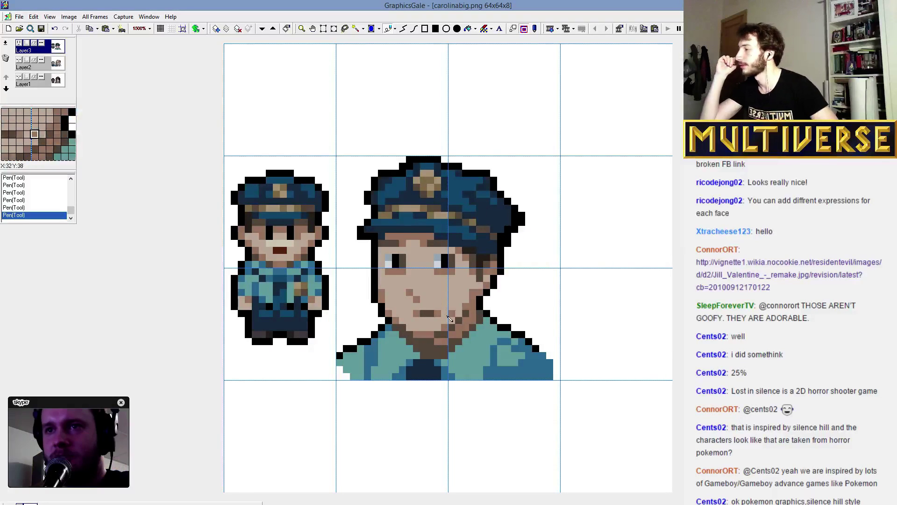
left_click_drag(355, 367, 340, 371)
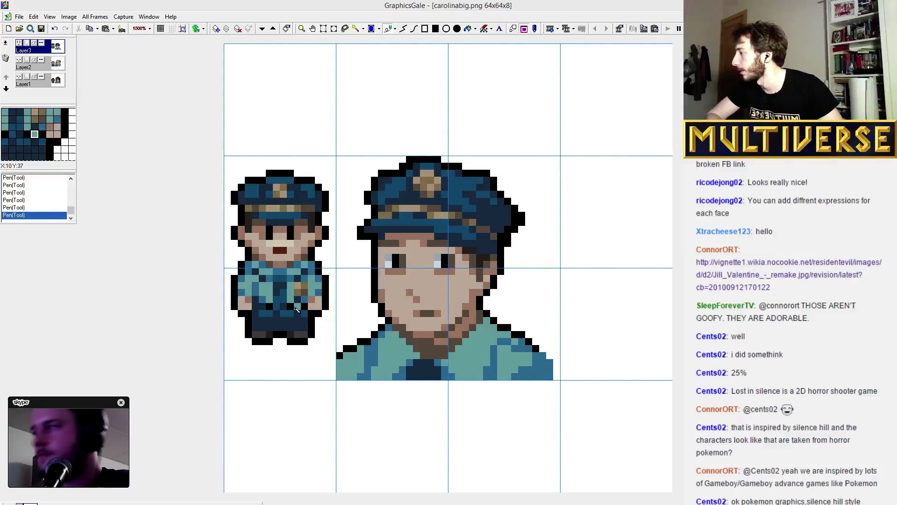
Shade the shoulders, collar and tie in navy and mid blue, and extend the back shoulder's black outline.
left_click_drag(340, 358, 365, 364)
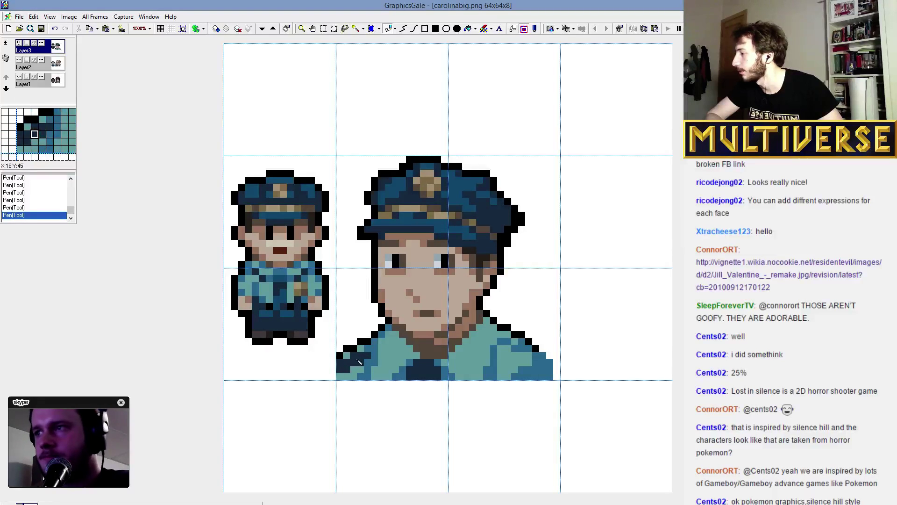
mouse_move(509, 367)
left_mouse_down()
mouse_move(514, 378)
mouse_move(503, 376)
left_mouse_up()
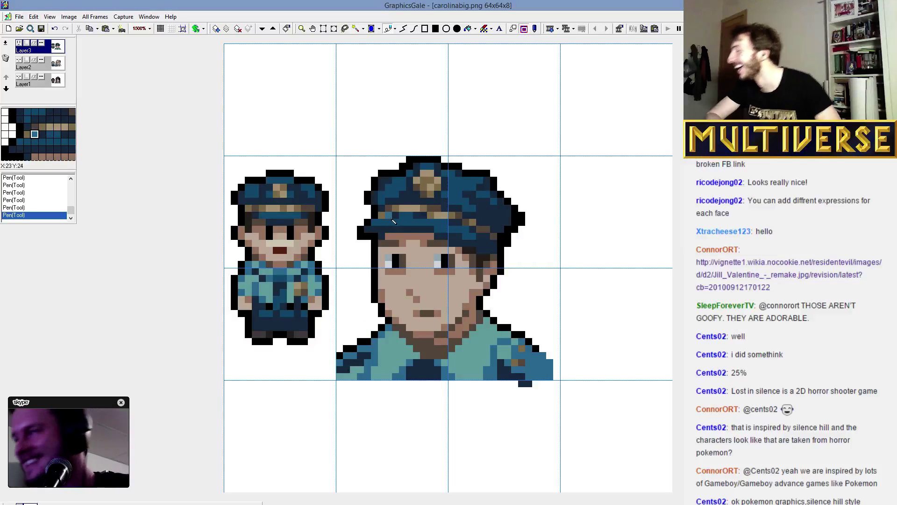
left_click_drag(354, 366, 343, 382)
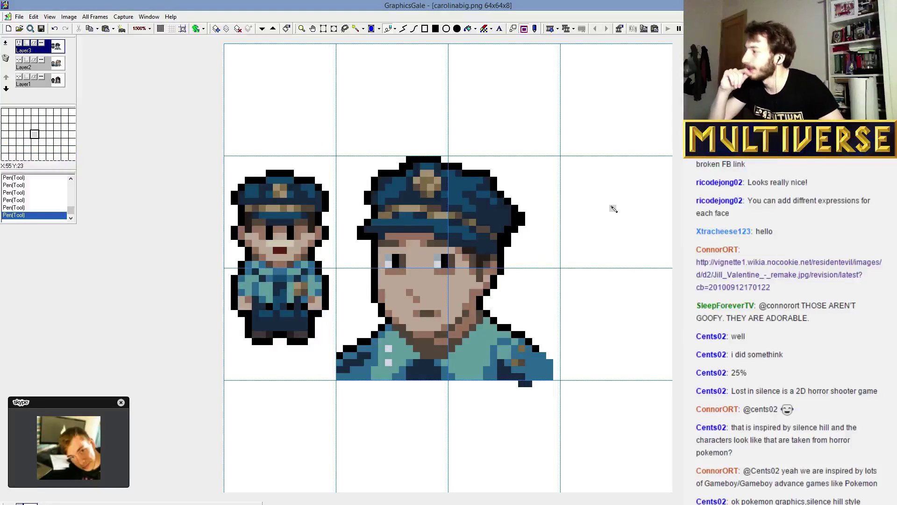
left_click(391, 355)
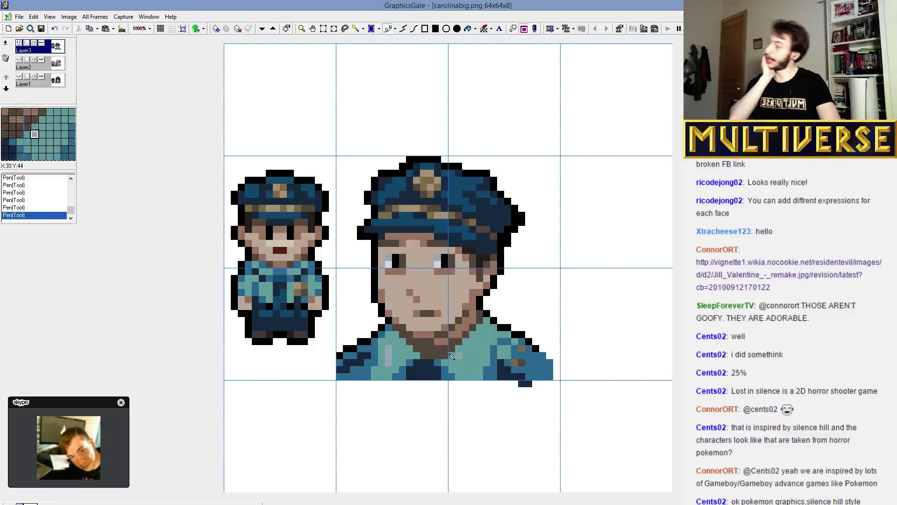
left_click(396, 353)
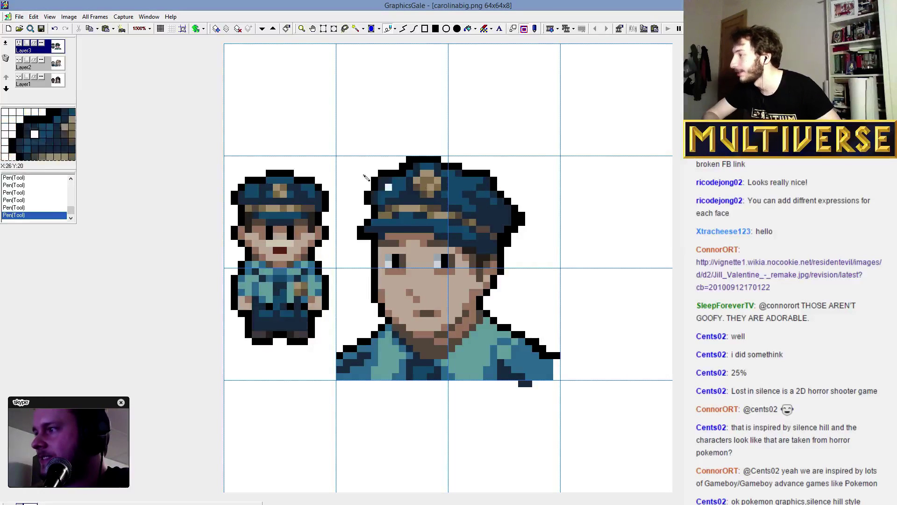
Shift the whole portrait one pixel to the right and clear the stray pixels and the black strip beside it.
left_click_drag(337, 142, 560, 407)
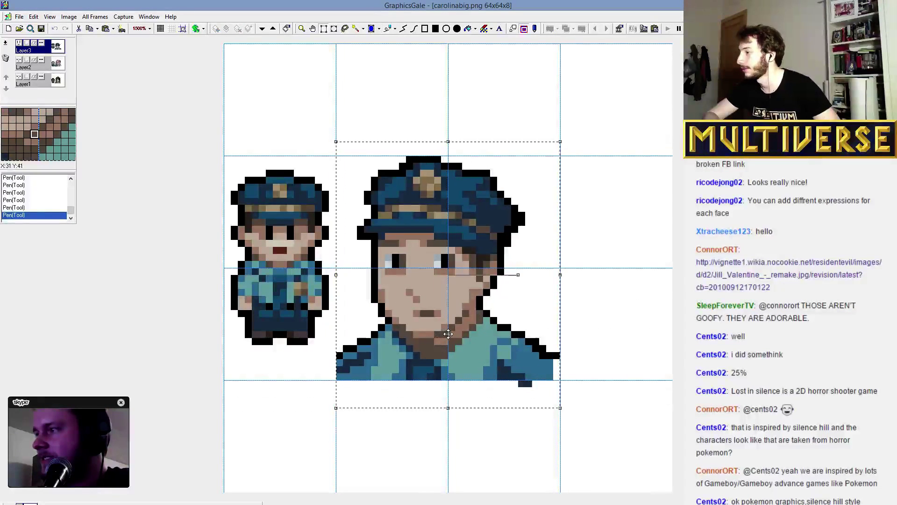
left_click_drag(448, 333, 455, 333)
left_click(673, 331)
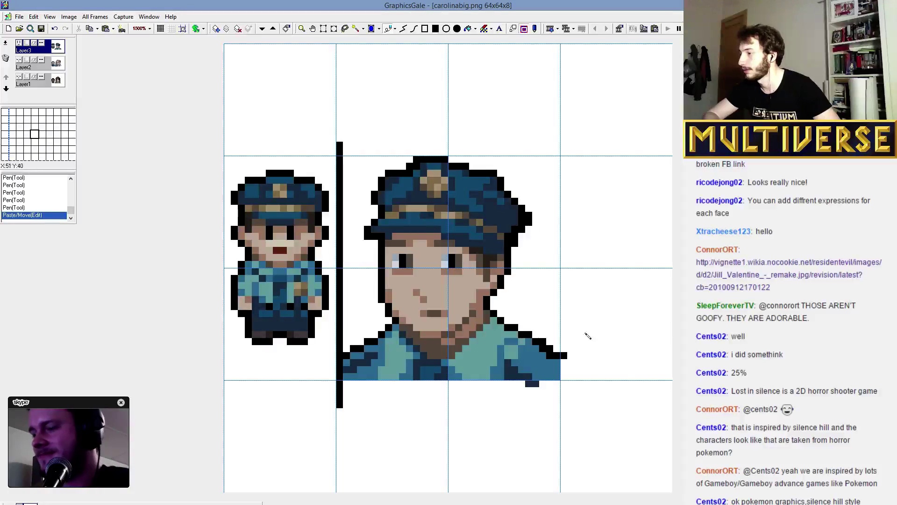
left_click(564, 355)
left_click(533, 383)
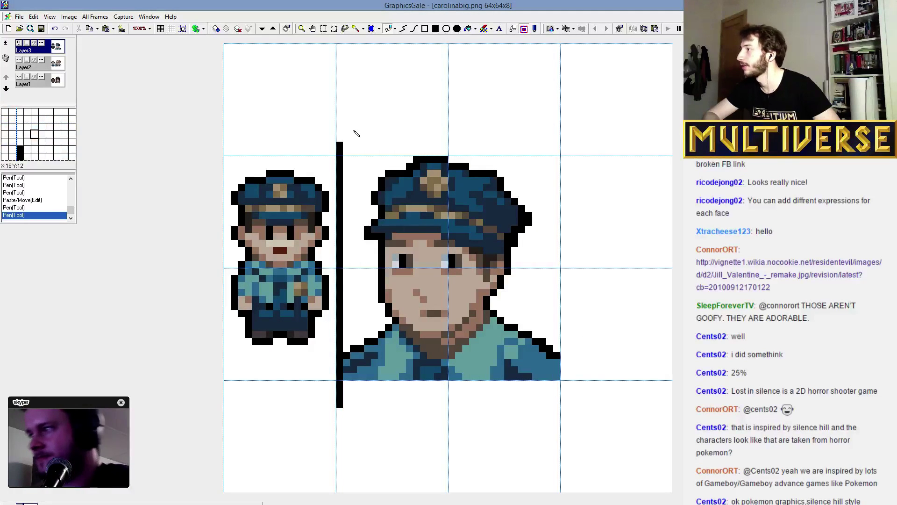
left_click(340, 152)
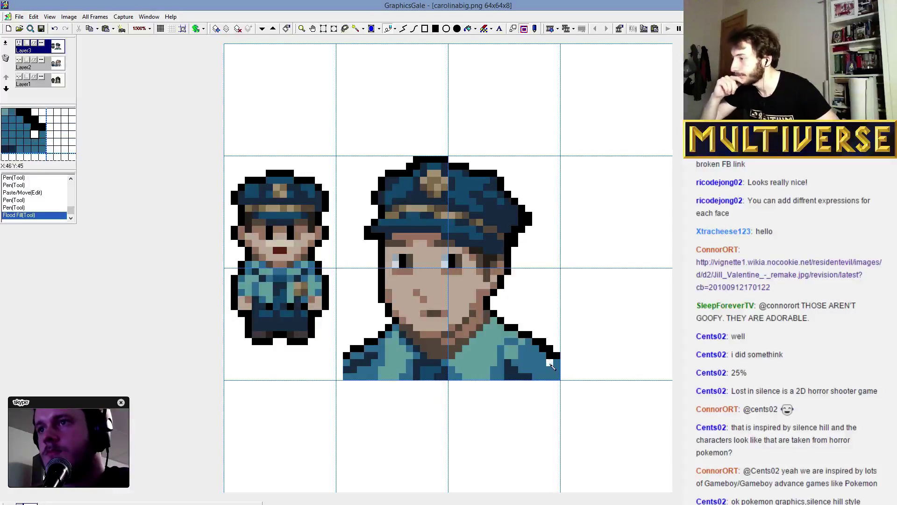
Refine the black outline and the blue shading of the back shoulder within the grid cell.
left_click(545, 356)
left_click(544, 351)
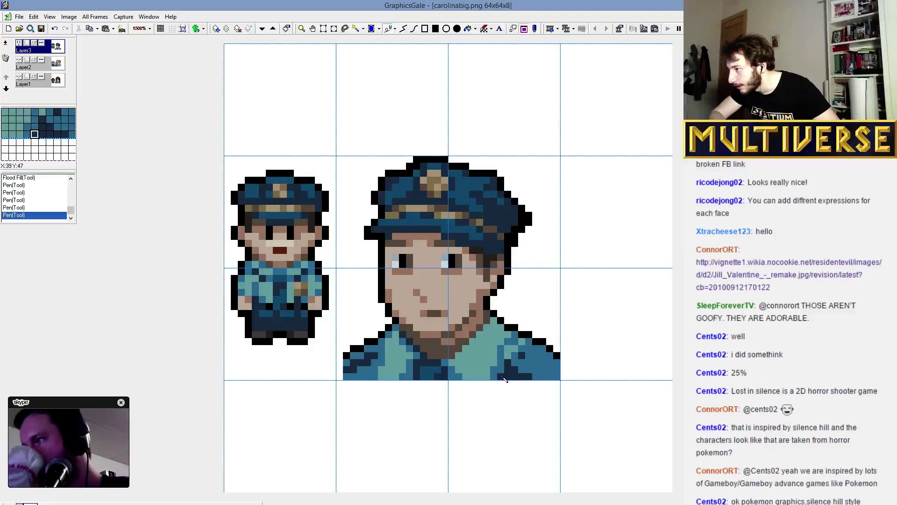
left_click(556, 363)
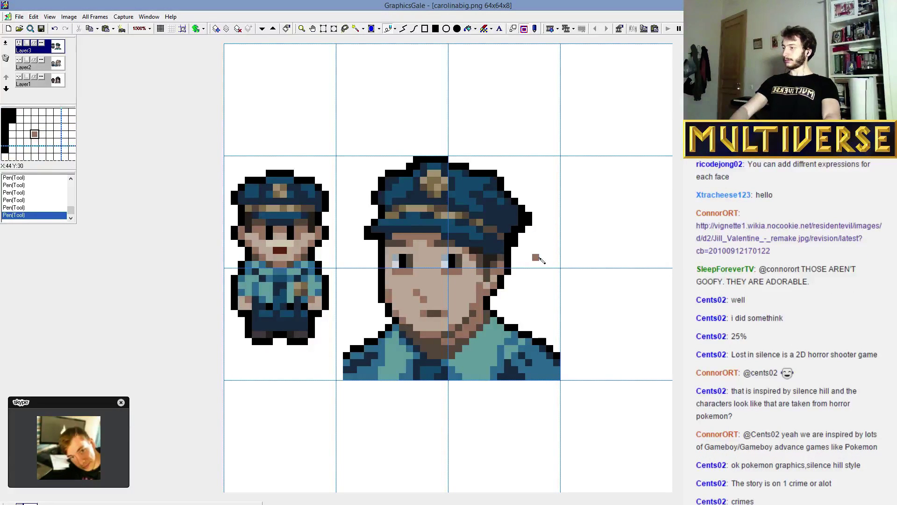
Compare the portrait with and without the last pen edit.
key("ctrl+z")
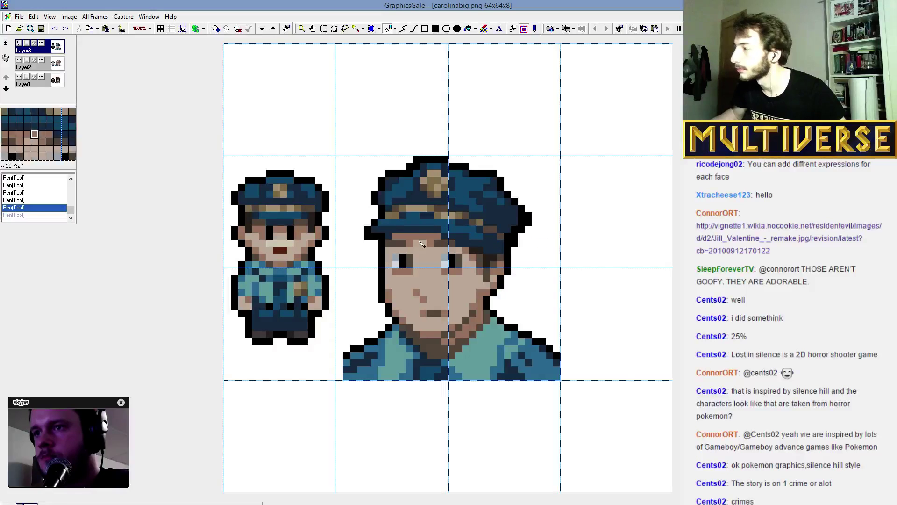
key("ctrl+y")
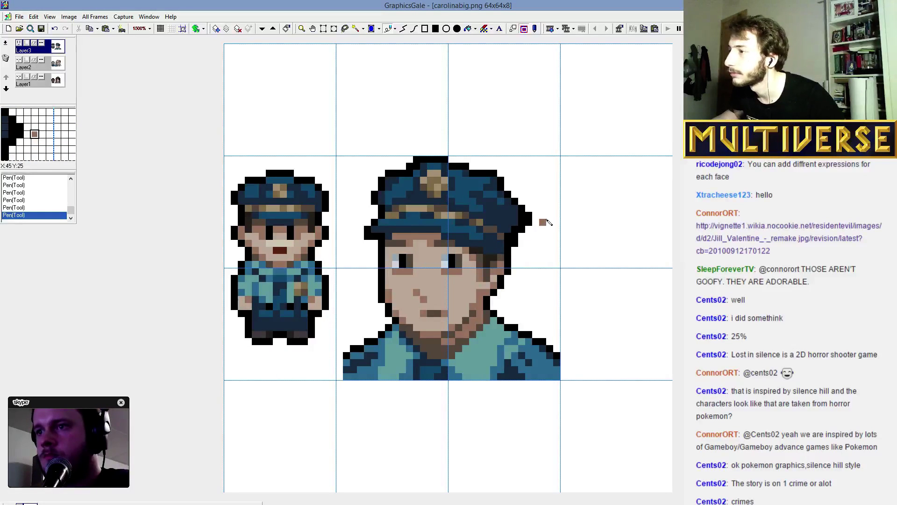
key("ctrl+z")
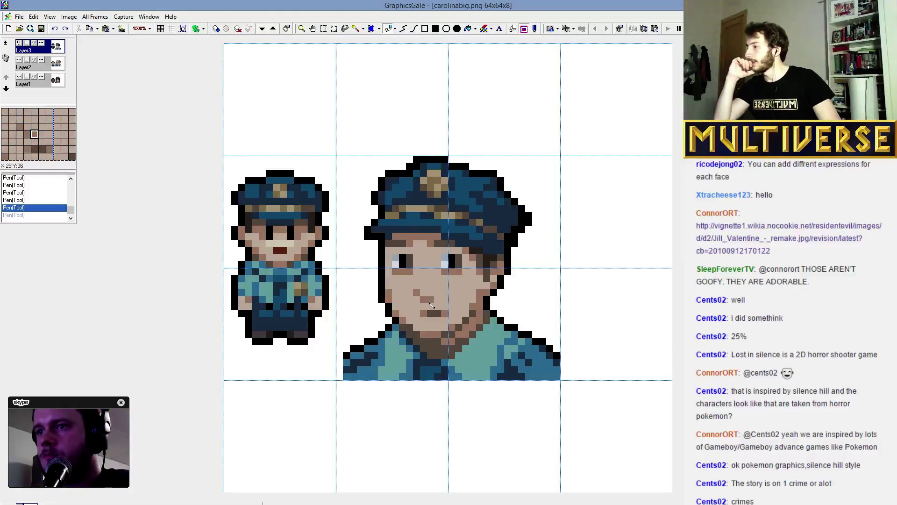
key("ctrl+y")
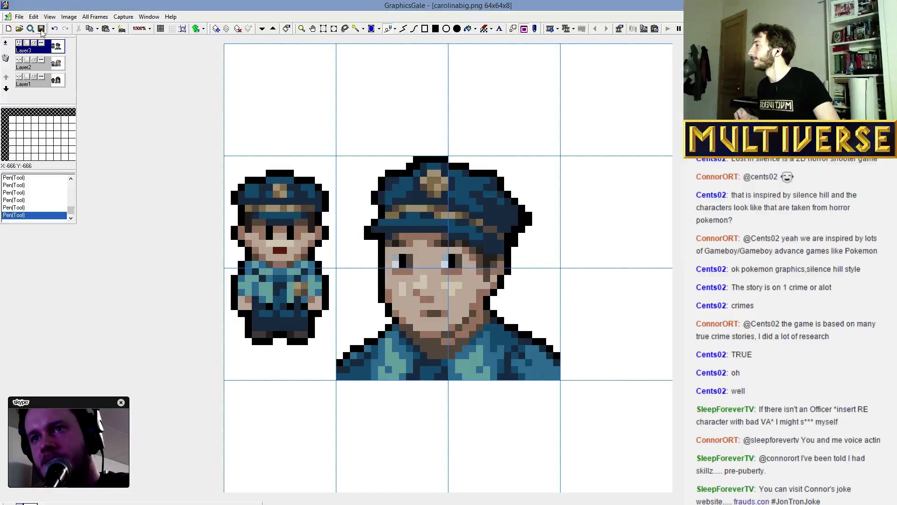
Add a new layer with black as its transparent color and draw a dark pixel over each eye.
right_click(18, 47)
left_click(28, 54)
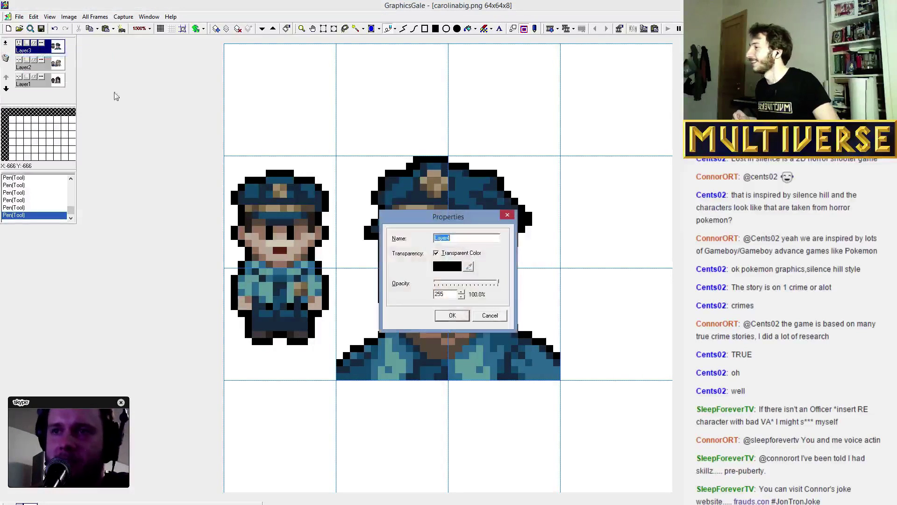
left_click(461, 314)
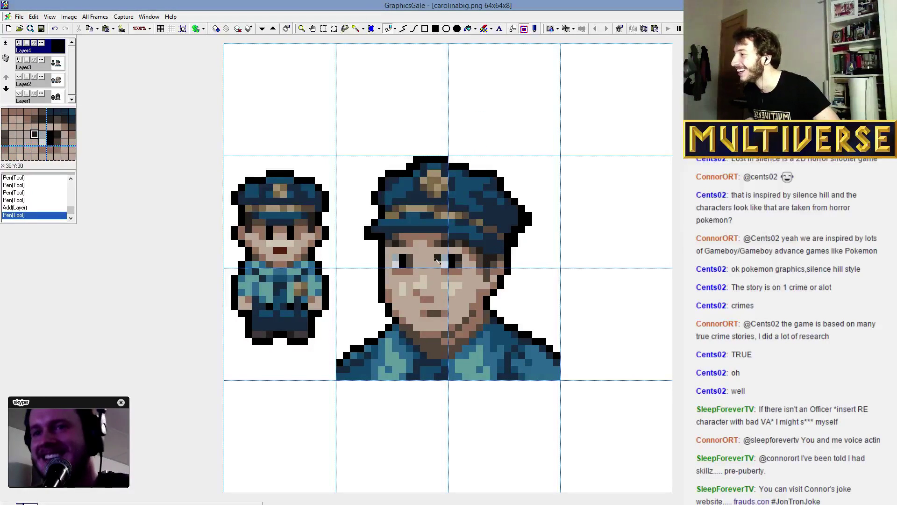
left_click(441, 207)
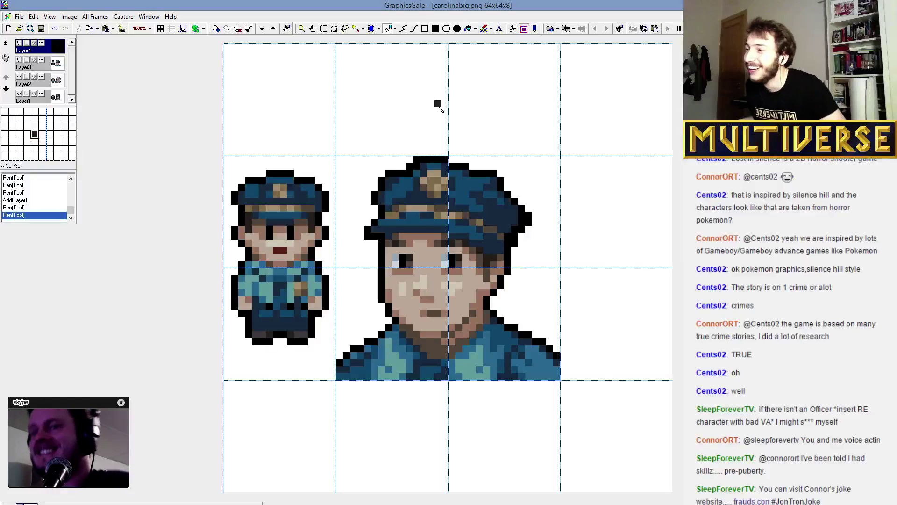
View the portraits on Layer1, Layer2 and Layer3 one at a time, then show only Layer4.
left_click(18, 59)
left_click(19, 43)
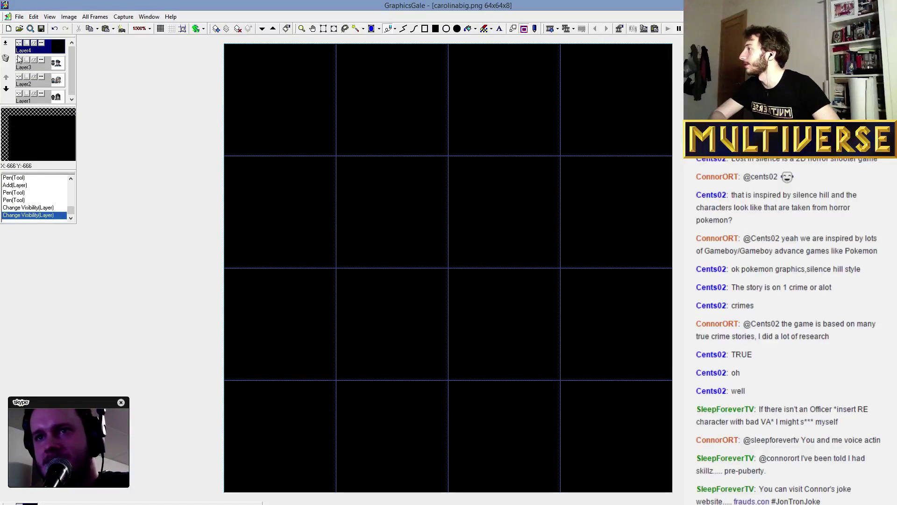
left_click(19, 94)
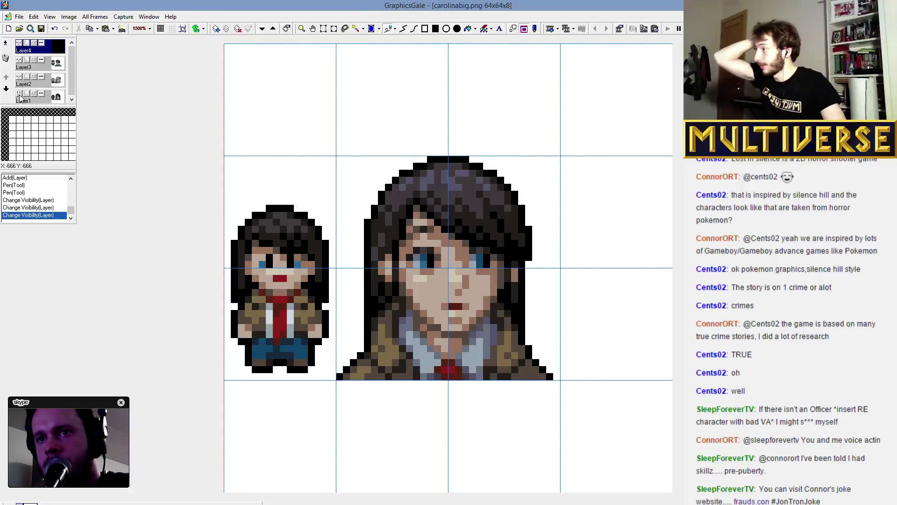
left_click(19, 95)
left_click(18, 78)
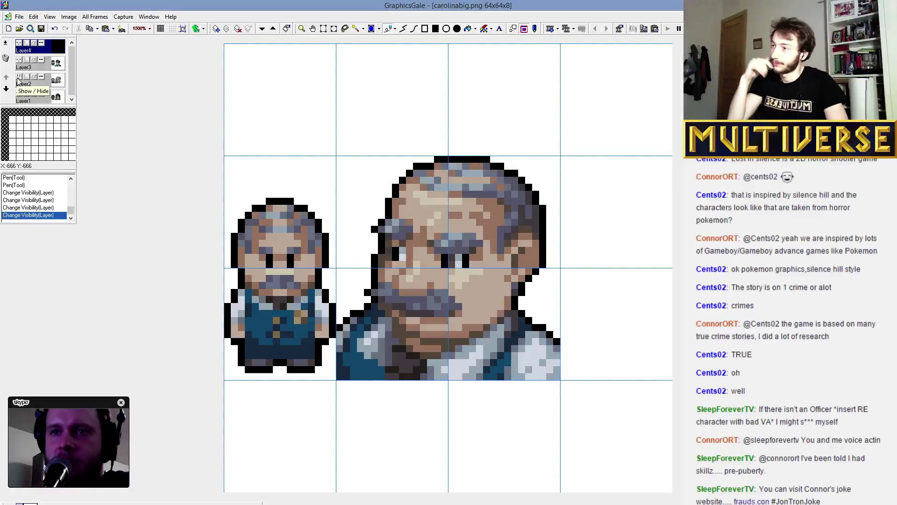
left_click(18, 80)
left_click(19, 62)
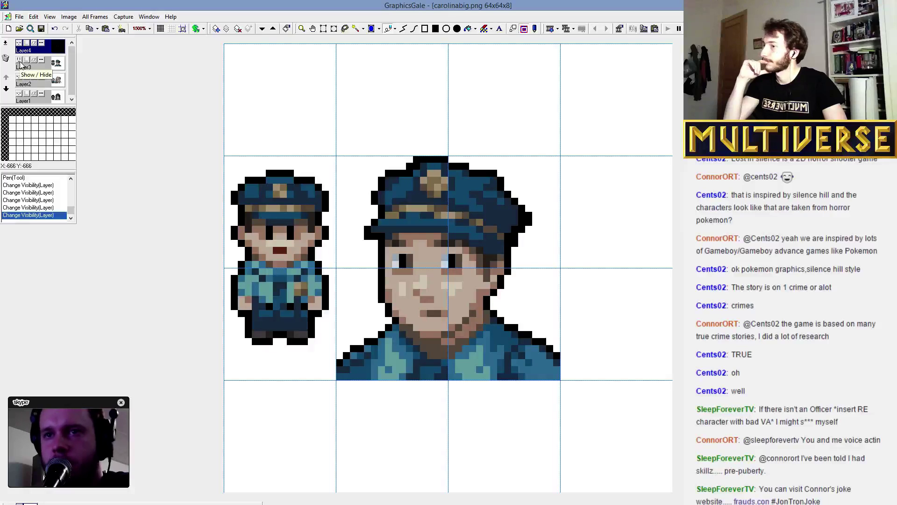
left_click(19, 62)
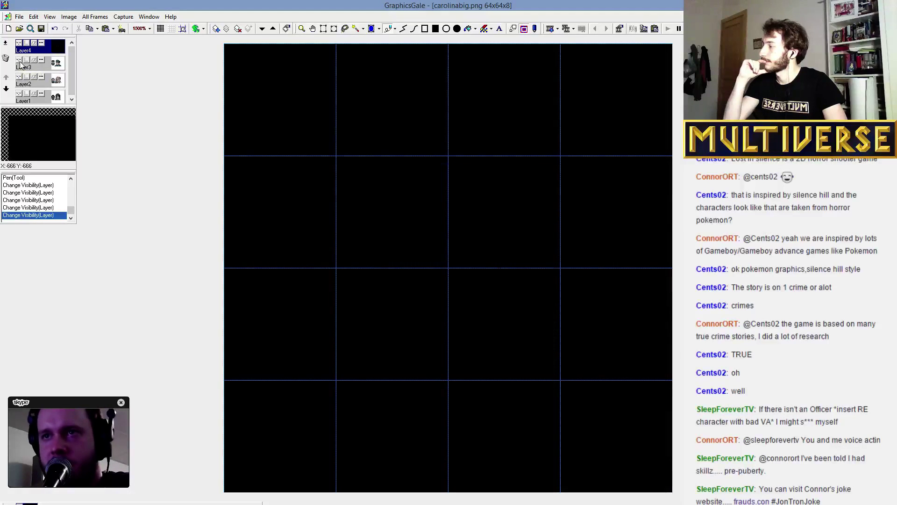
left_click(19, 43)
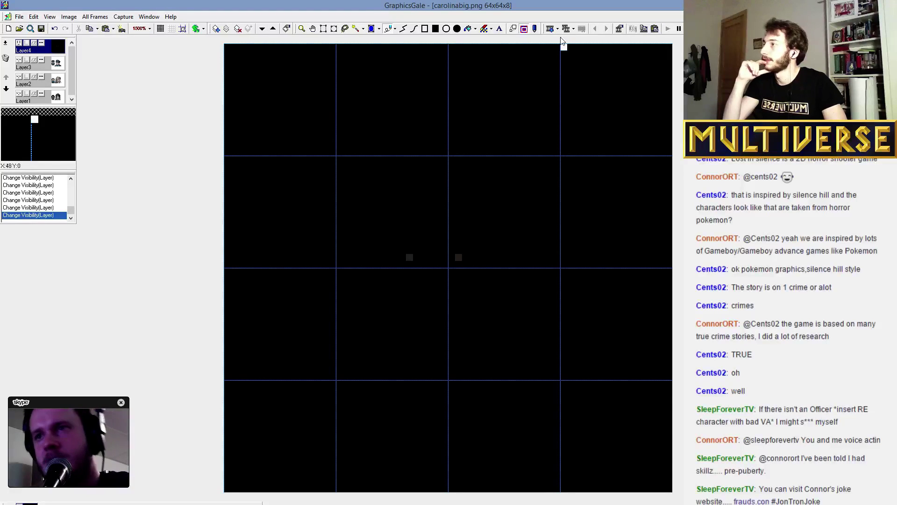
Fill Layer4's background with white and paint over both dark eye pixels in white.
left_click(492, 124)
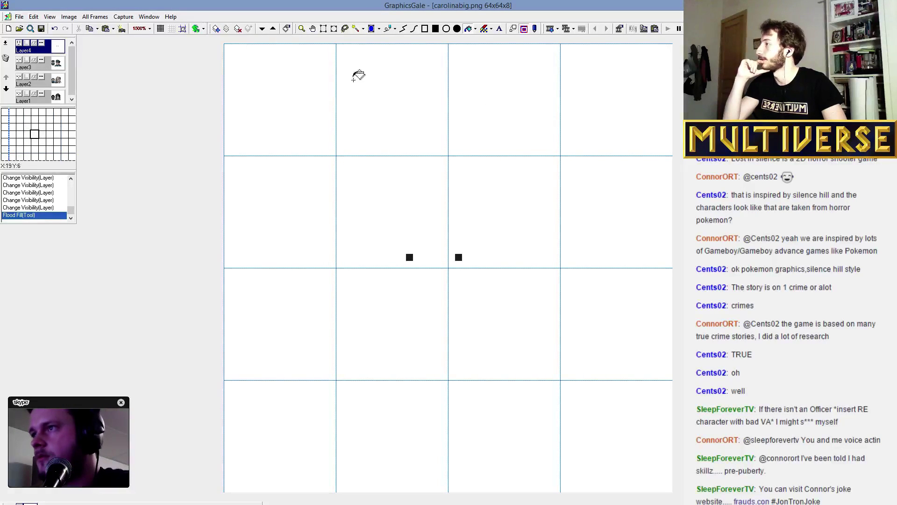
left_click(387, 31)
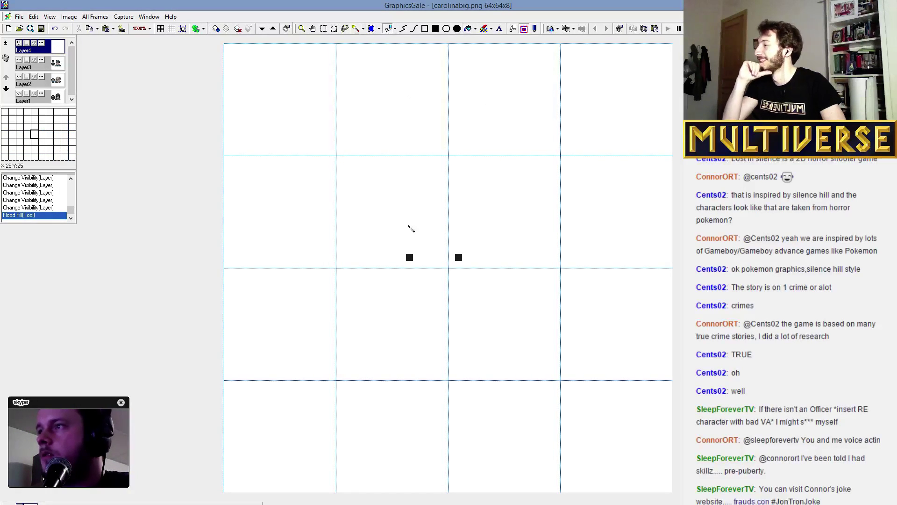
left_click_drag(410, 257, 456, 257)
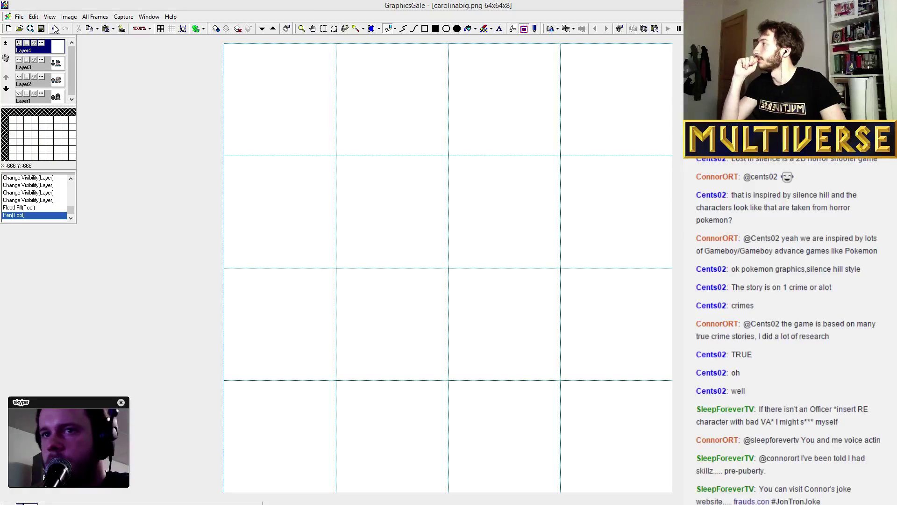
Switch to the Skype group call, show its conversation, and return to GraphicsGale.
left_click(80, 428)
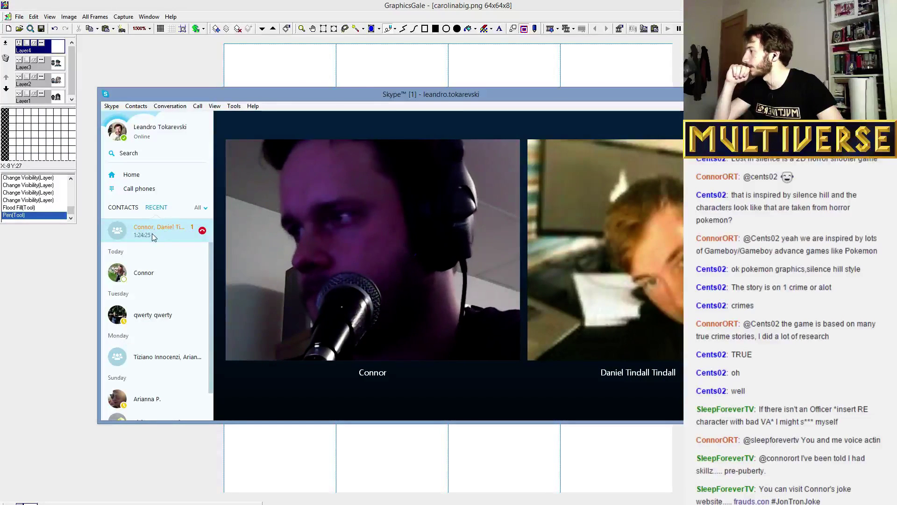
mouse_move(480, 229)
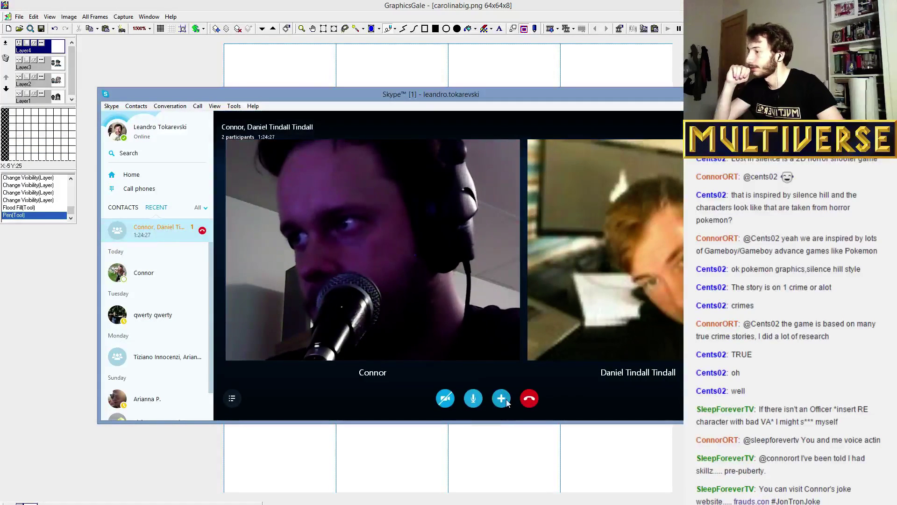
left_click(743, 402)
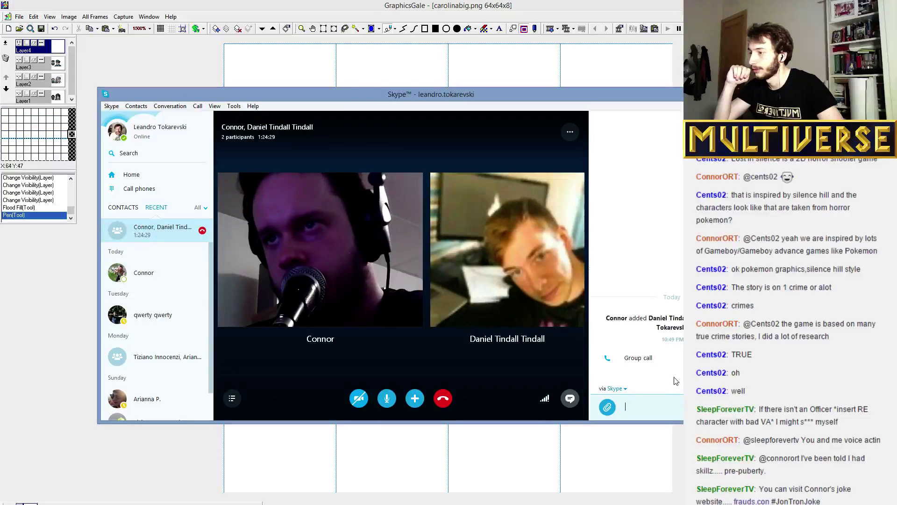
left_click(158, 33)
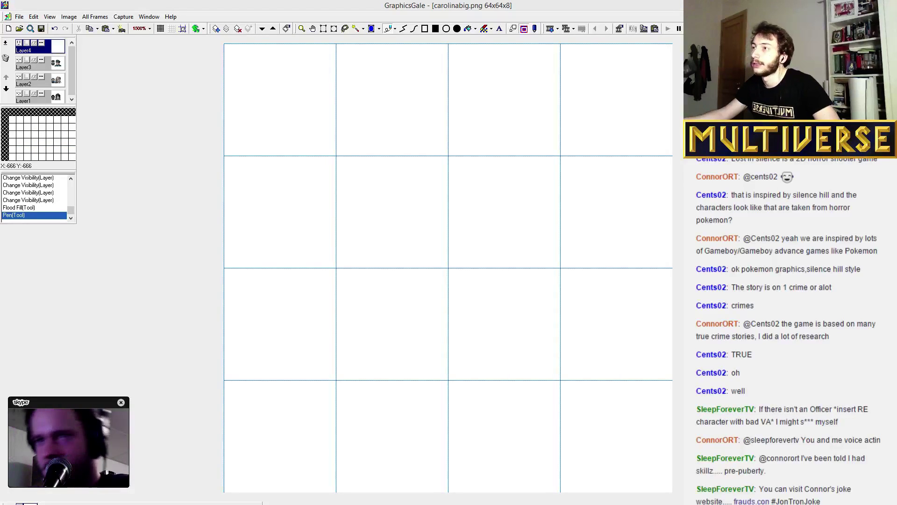
Bring up the policepeople.png sprite sheet.
left_click(886, 17)
left_click_drag(631, 69, 631, 237)
left_click(695, 82)
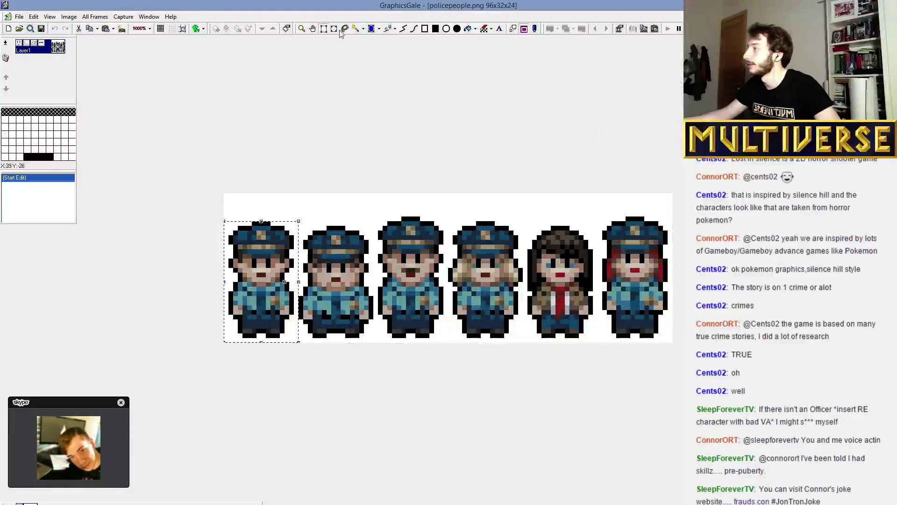
left_click(325, 31)
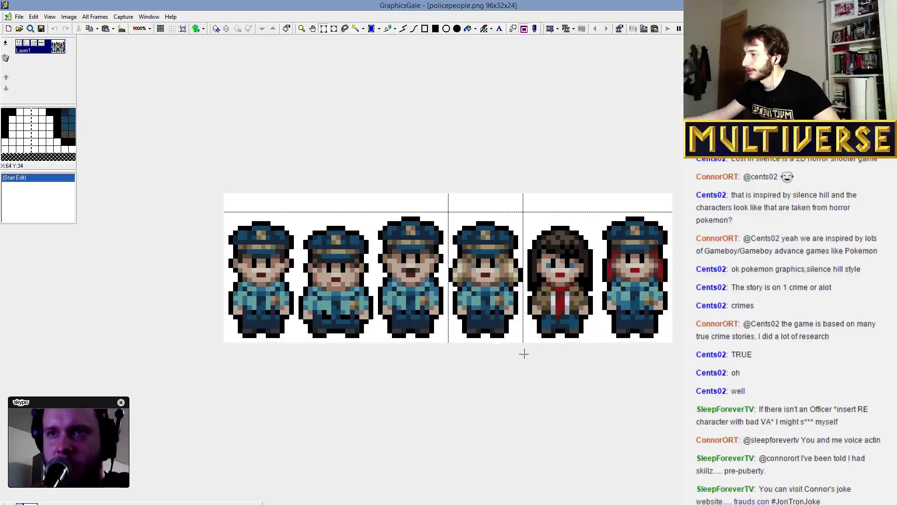
left_click_drag(530, 353, 526, 352)
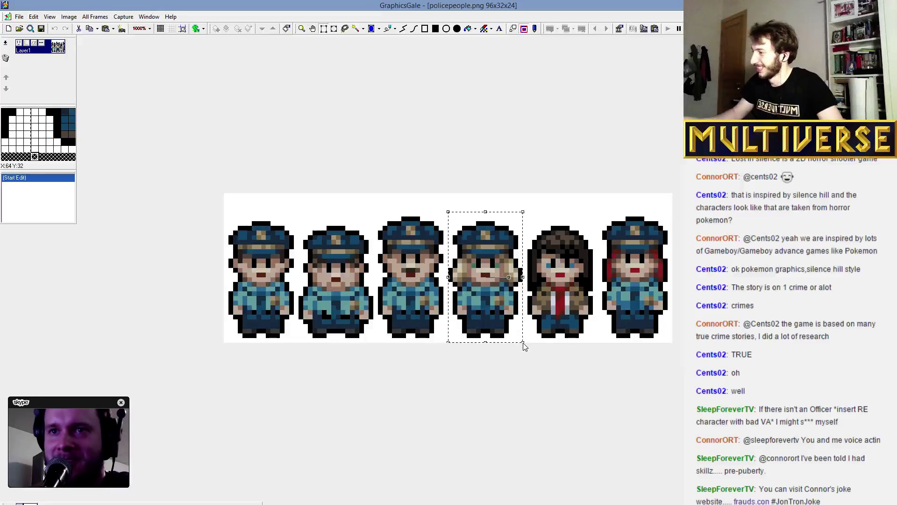
left_click(548, 213)
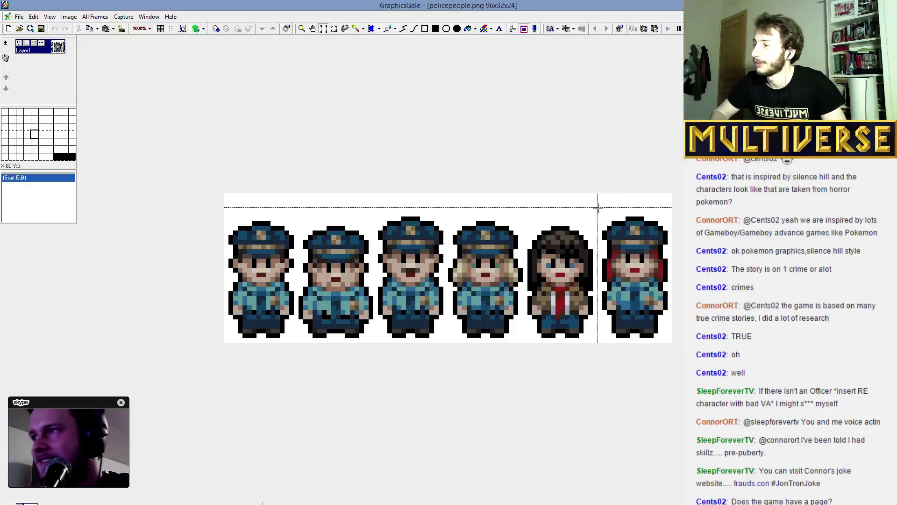
left_click_drag(598, 207, 677, 350)
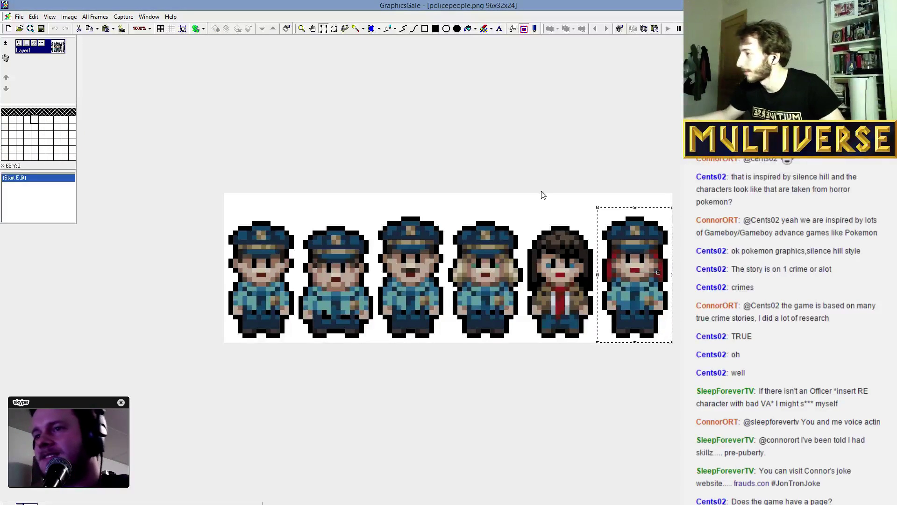
Copy the blonde officer, fourth sprite in the row, and switch back to carolinabig.png.
left_click(450, 217)
left_click_drag(450, 218, 526, 363)
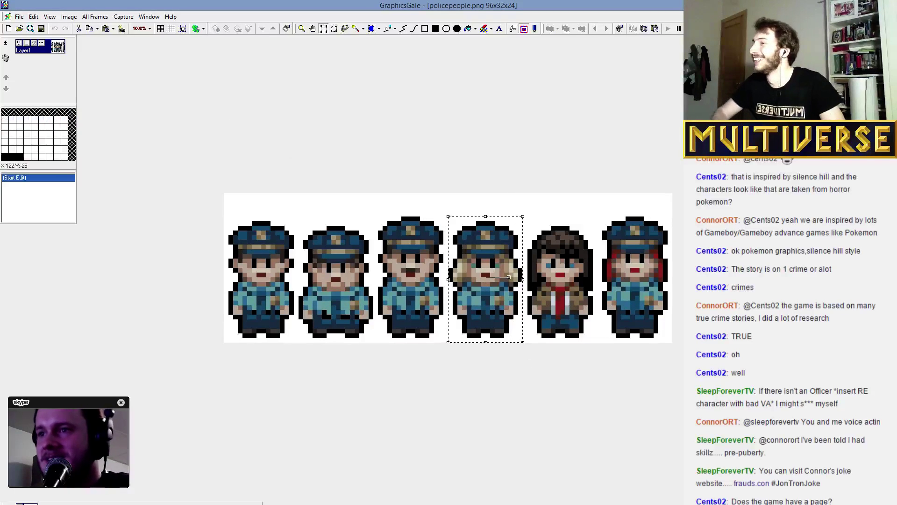
left_click(880, 17)
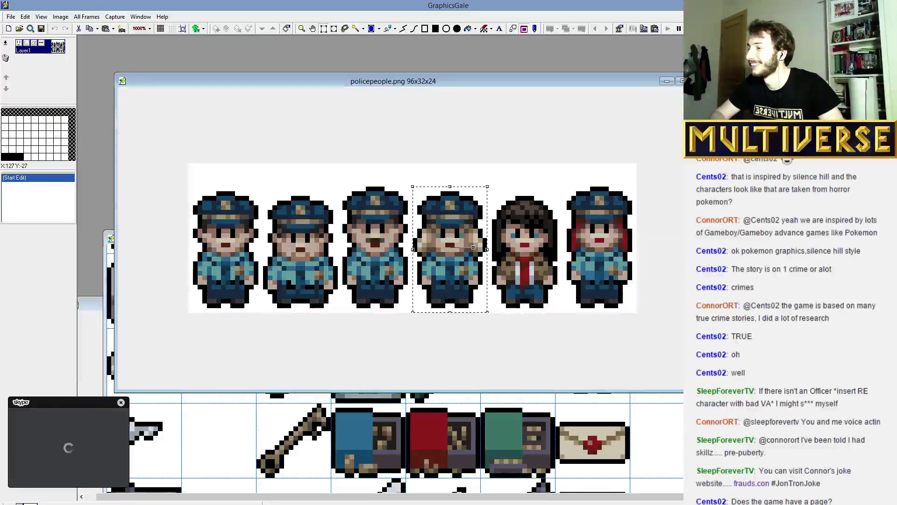
left_click(748, 306)
double_click(748, 305)
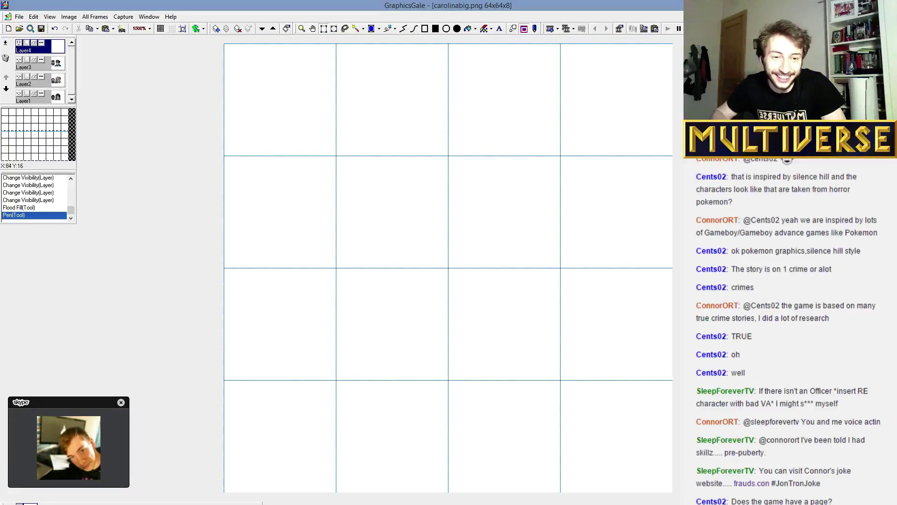
Paste the blonde officer sprite onto Layer4 in the first grid column and move it down 3 pixels.
key("ctrl+v")
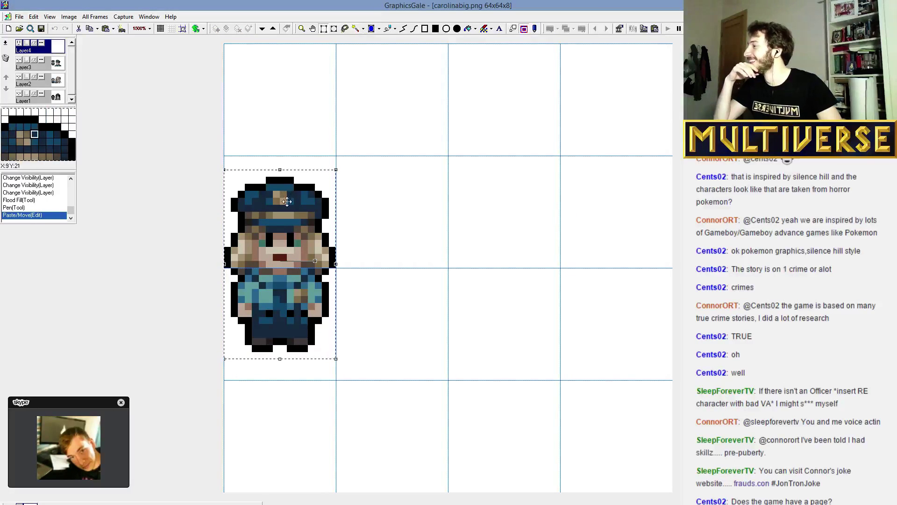
key("Down")
key("Down")
key("Down")
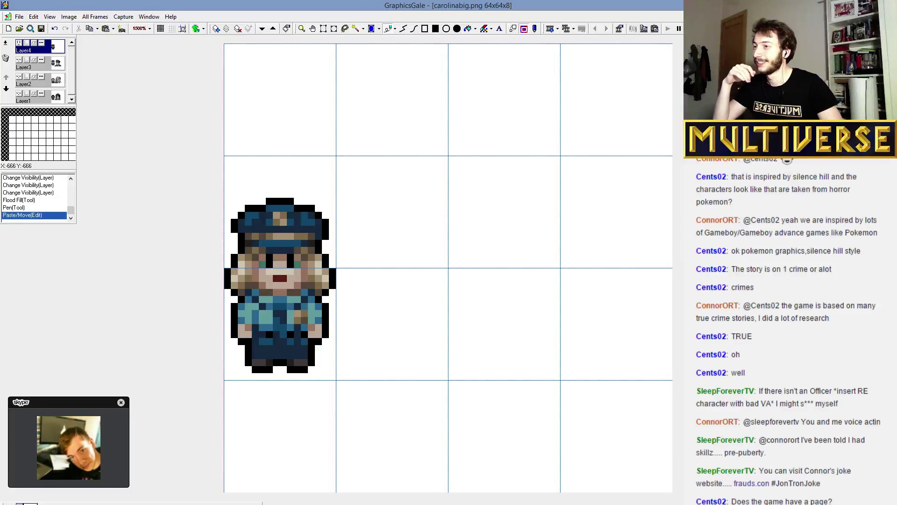
Block in a large skin-toned face that narrows to the chin beside the sprite, about 19 pixels wide and 24 pixels tall.
mouse_move(396, 233)
left_mouse_down()
mouse_move(400, 276)
mouse_move(418, 300)
mouse_move(479, 245)
mouse_move(403, 236)
mouse_move(447, 246)
mouse_move(412, 282)
mouse_move(402, 266)
mouse_move(428, 232)
mouse_move(432, 263)
left_mouse_up()
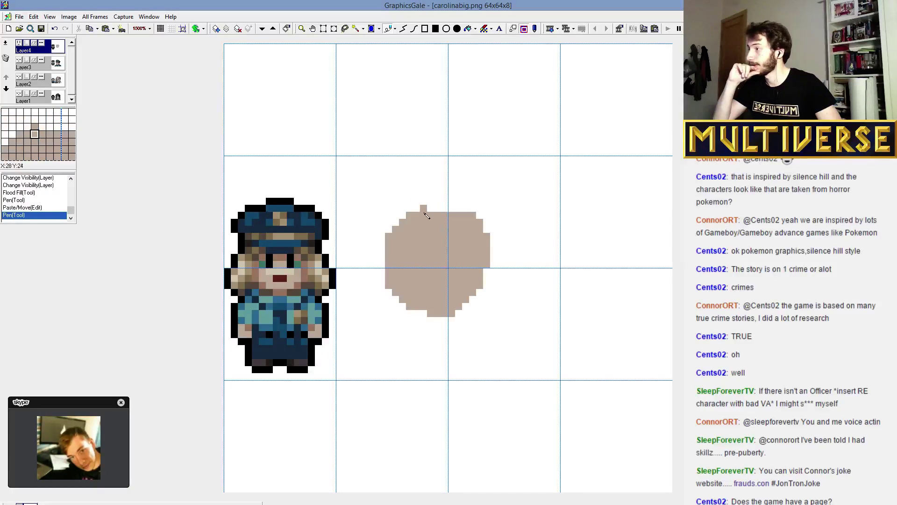
mouse_move(426, 215)
left_mouse_down()
mouse_move(482, 218)
mouse_move(404, 218)
mouse_move(394, 241)
mouse_move(410, 193)
mouse_move(478, 197)
mouse_move(497, 229)
mouse_move(485, 298)
left_mouse_up()
mouse_move(385, 227)
left_mouse_down()
mouse_move(417, 317)
mouse_move(461, 320)
mouse_move(491, 280)
mouse_move(479, 321)
mouse_move(452, 328)
mouse_move(422, 320)
mouse_move(393, 270)
mouse_move(404, 251)
mouse_move(435, 338)
mouse_move(461, 336)
left_mouse_up()
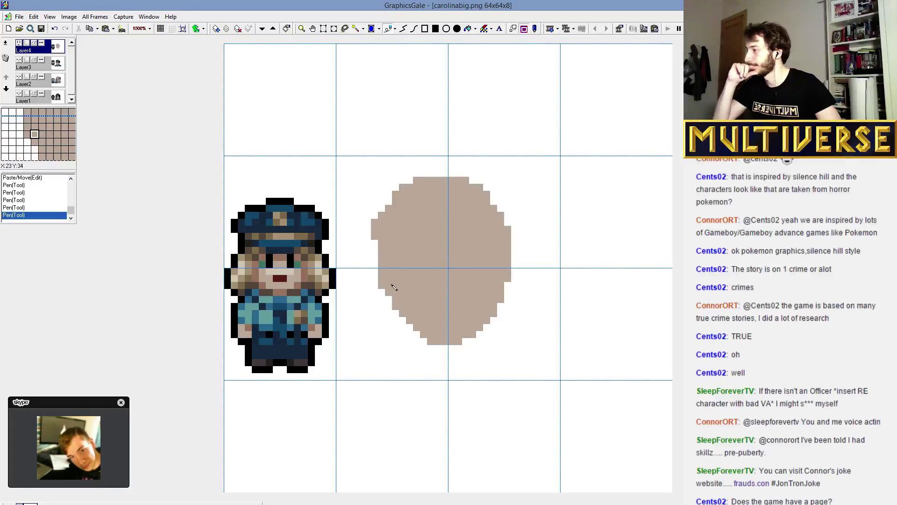
mouse_move(393, 287)
left_mouse_down()
mouse_move(367, 267)
mouse_move(380, 216)
mouse_move(424, 170)
left_mouse_up()
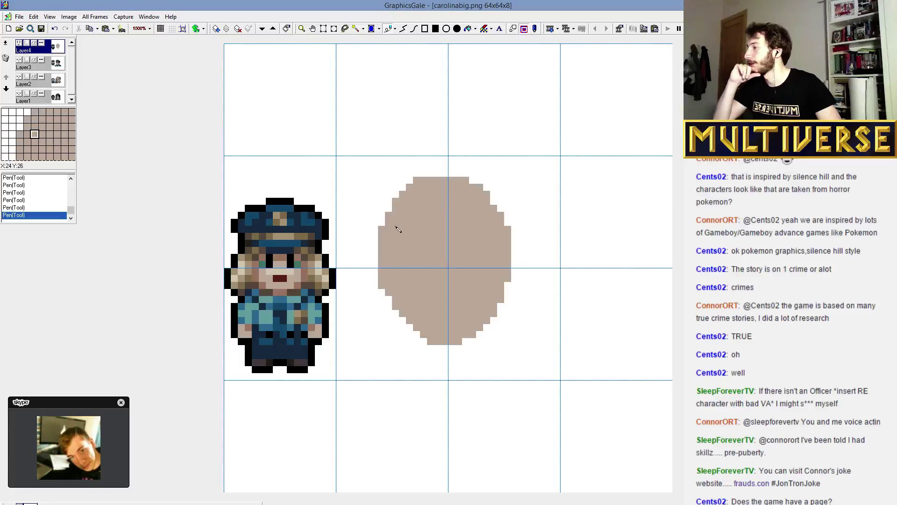
Block in a dark blue police cap over the upper part of the face, using the sprite's cap color.
right_click(298, 222)
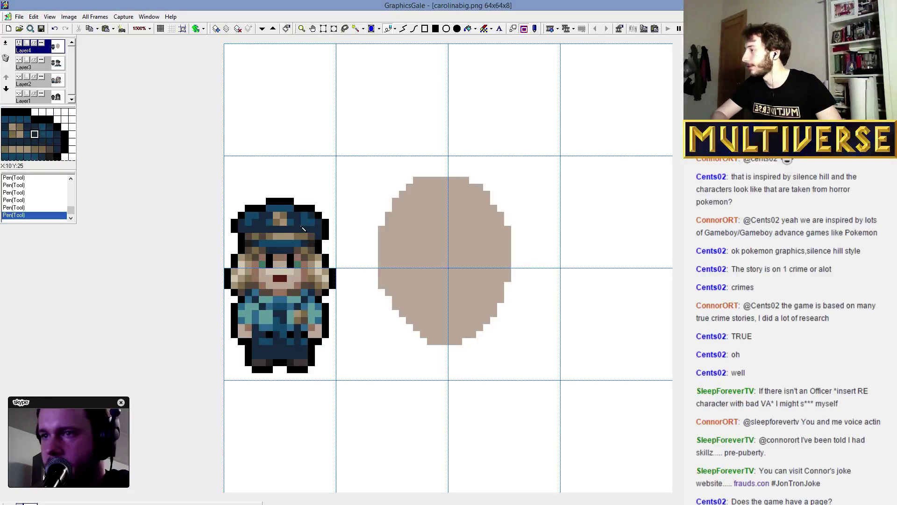
mouse_move(450, 158)
left_mouse_down()
mouse_move(457, 153)
mouse_move(451, 169)
mouse_move(494, 190)
mouse_move(446, 174)
mouse_move(487, 204)
mouse_move(416, 192)
mouse_move(463, 195)
mouse_move(414, 200)
mouse_move(455, 203)
mouse_move(444, 206)
mouse_move(391, 206)
mouse_move(445, 216)
mouse_move(380, 218)
mouse_move(498, 224)
mouse_move(454, 219)
mouse_move(504, 237)
mouse_move(489, 223)
mouse_move(506, 195)
mouse_move(518, 216)
left_mouse_up()
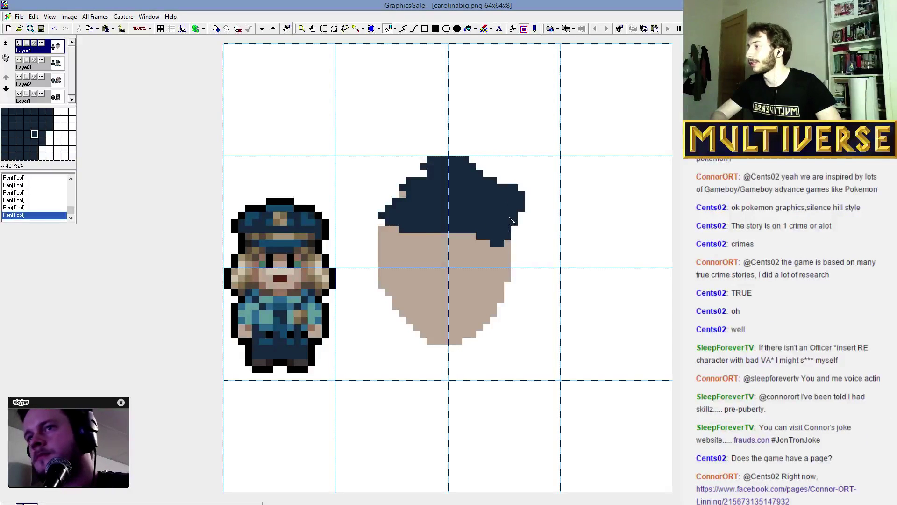
right_click(522, 208)
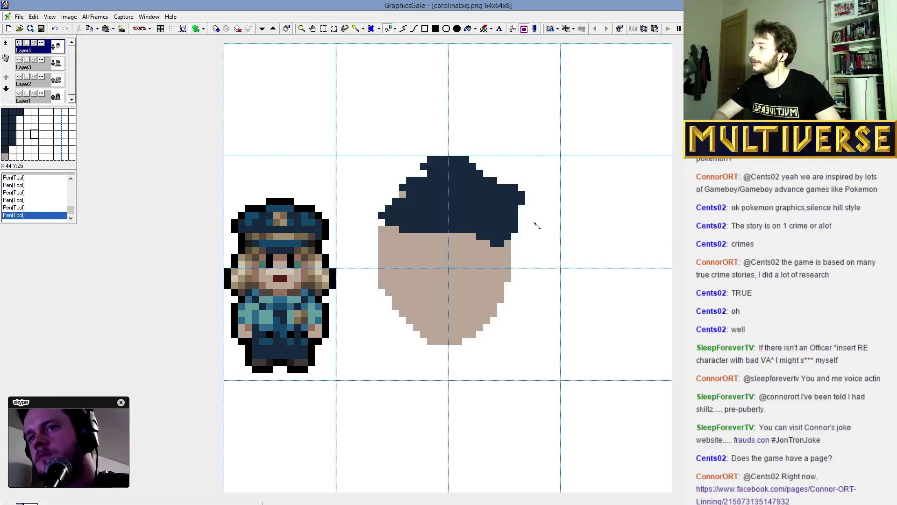
left_click_drag(416, 198, 394, 191)
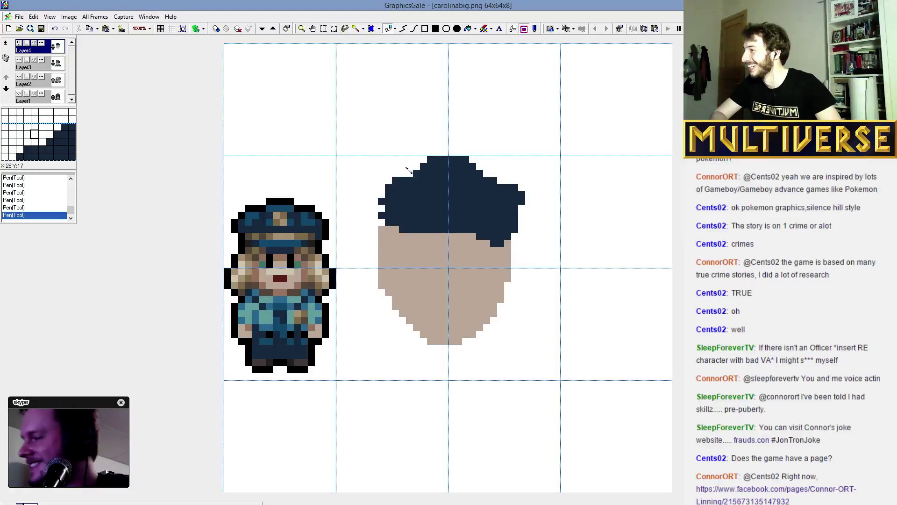
right_click(431, 160)
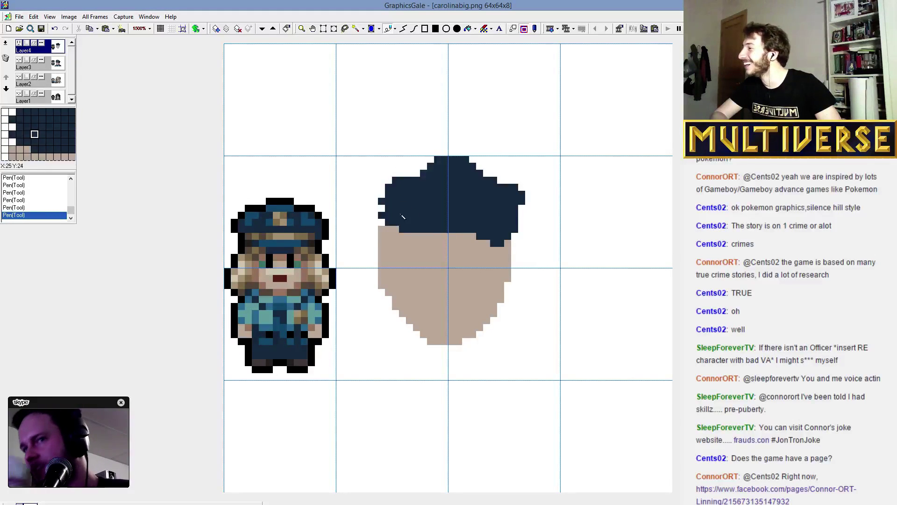
mouse_move(375, 209)
left_mouse_down()
mouse_move(376, 234)
mouse_move(481, 238)
mouse_move(431, 254)
mouse_move(501, 249)
mouse_move(424, 211)
mouse_move(449, 227)
mouse_move(522, 236)
left_mouse_up()
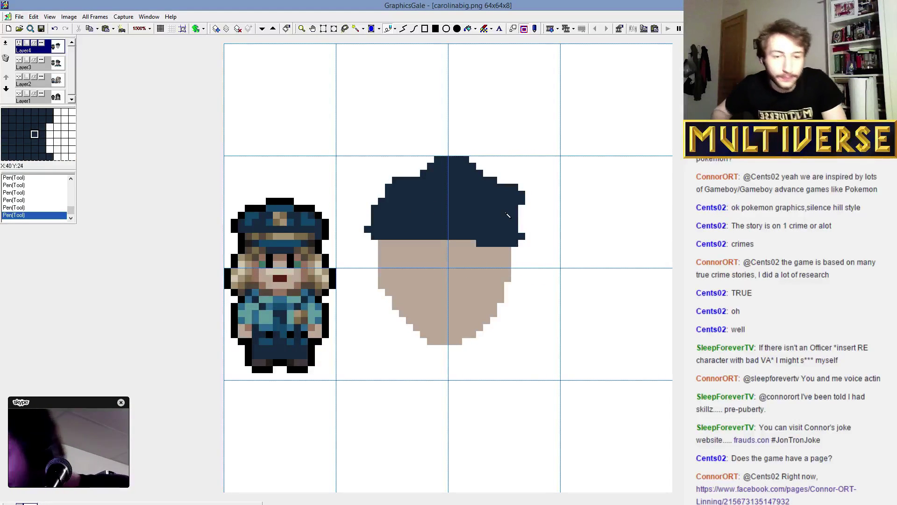
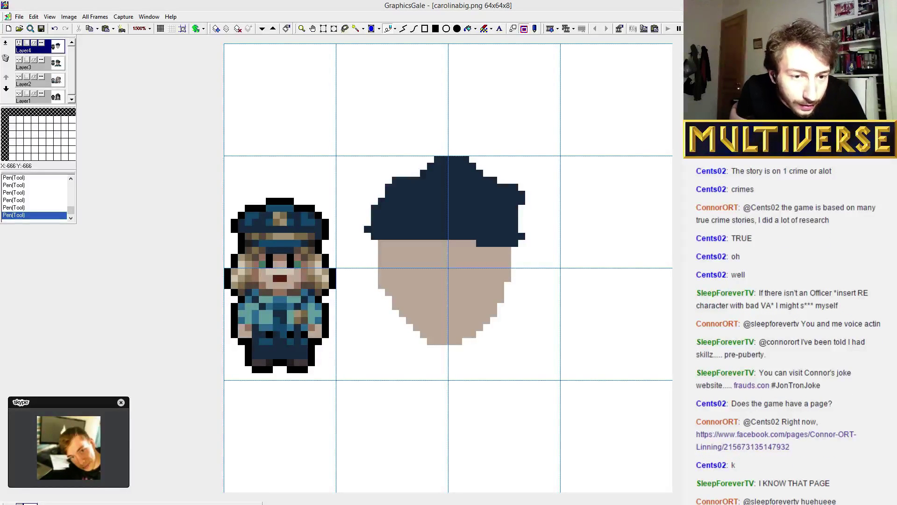
Reshape the cap's lower edge into an arch over the forehead and extend its sides down past the face.
left_click(459, 243)
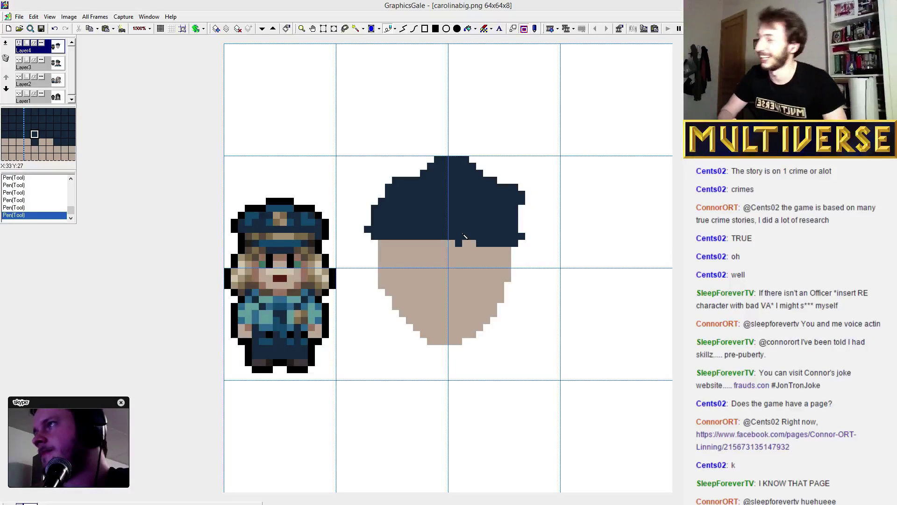
left_click_drag(464, 236, 501, 253)
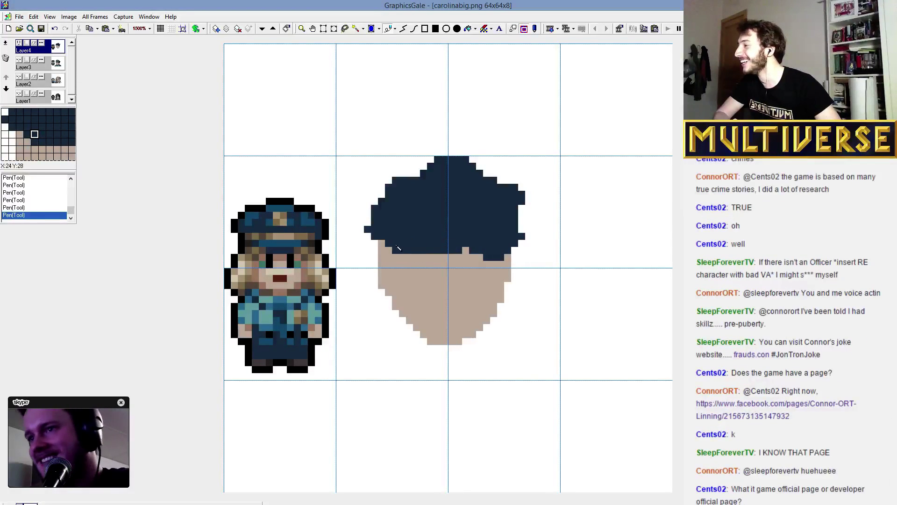
left_click_drag(447, 247, 381, 248)
mouse_move(446, 253)
left_mouse_down()
mouse_move(406, 256)
mouse_move(481, 263)
left_mouse_up()
left_click_drag(368, 229, 375, 230)
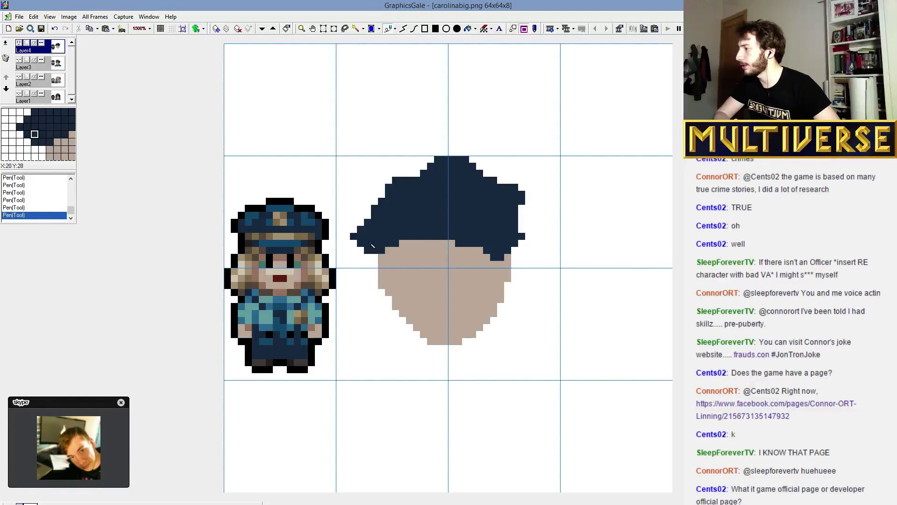
left_click_drag(355, 236, 360, 248)
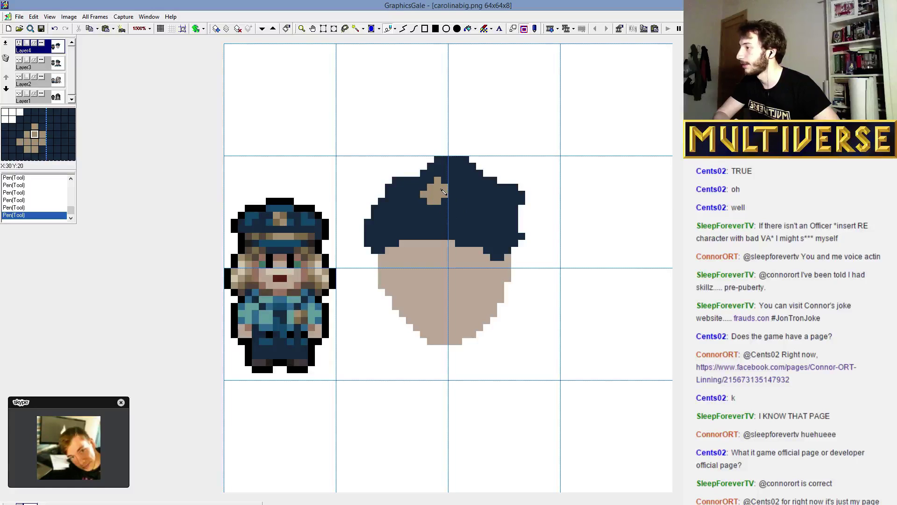
Paint a tan diamond badge at the cap's peak and a curved brown band across the cap below it.
mouse_move(435, 198)
left_mouse_down()
mouse_move(457, 183)
mouse_move(443, 206)
mouse_move(451, 175)
mouse_move(438, 195)
mouse_move(405, 211)
mouse_move(427, 187)
left_mouse_up()
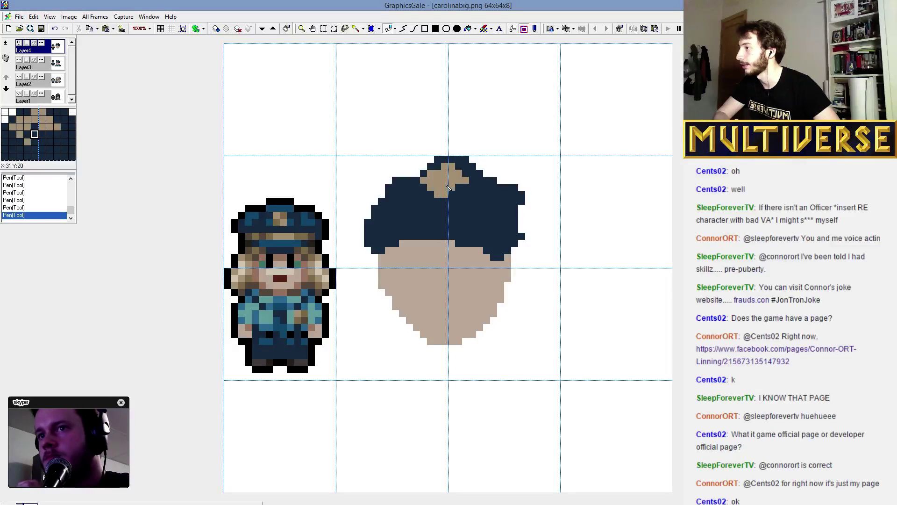
left_click_drag(455, 189, 419, 186)
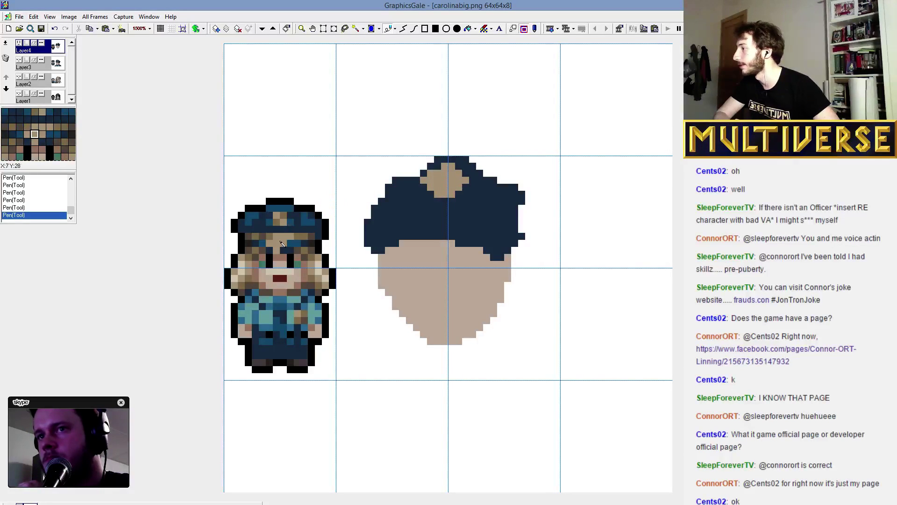
mouse_move(396, 222)
left_mouse_down()
mouse_move(473, 225)
mouse_move(500, 237)
mouse_move(502, 252)
mouse_move(426, 231)
left_mouse_up()
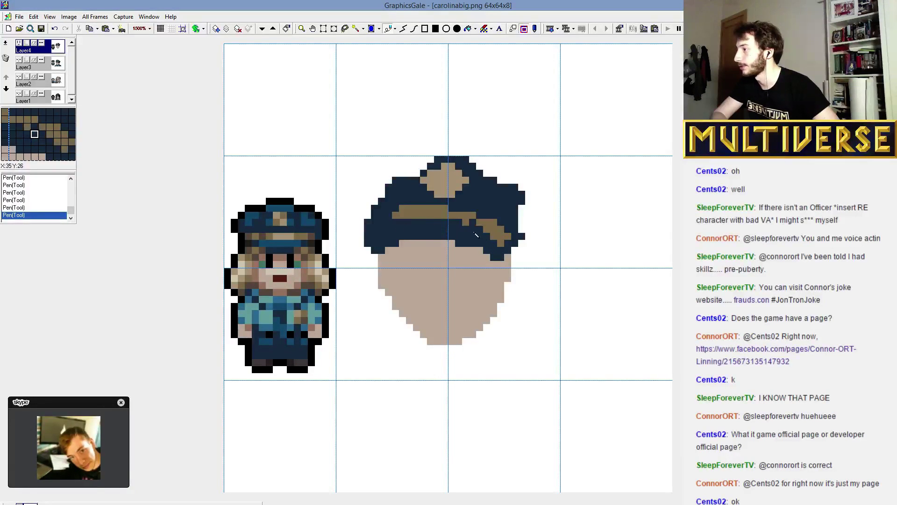
mouse_move(492, 235)
left_mouse_down()
mouse_move(502, 242)
mouse_move(504, 229)
left_mouse_up()
left_click(396, 212)
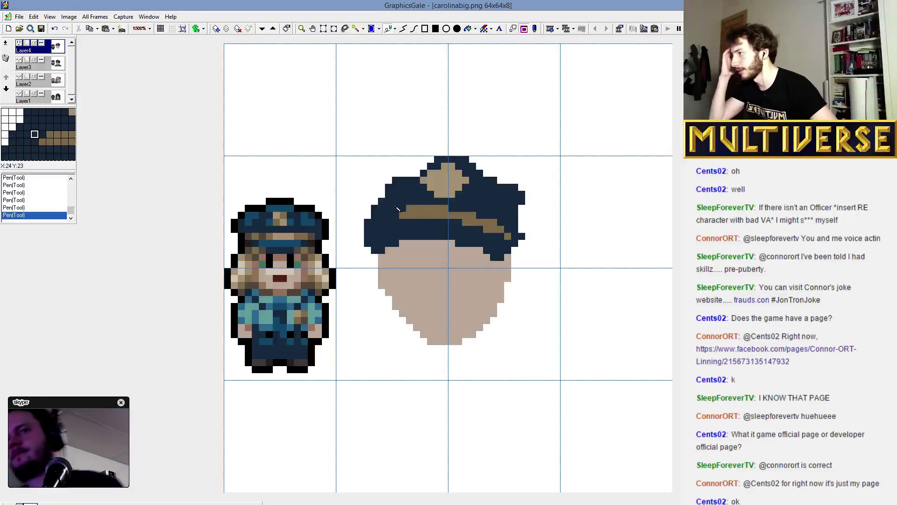
Paint a reddish-brown shadow across the forehead beneath the cap's arched brim and refine the stepped outline of the cap's side.
mouse_move(397, 208)
left_mouse_down()
mouse_move(373, 192)
mouse_move(367, 226)
mouse_move(371, 212)
mouse_move(406, 227)
mouse_move(393, 233)
mouse_move(396, 252)
mouse_move(448, 242)
left_mouse_up()
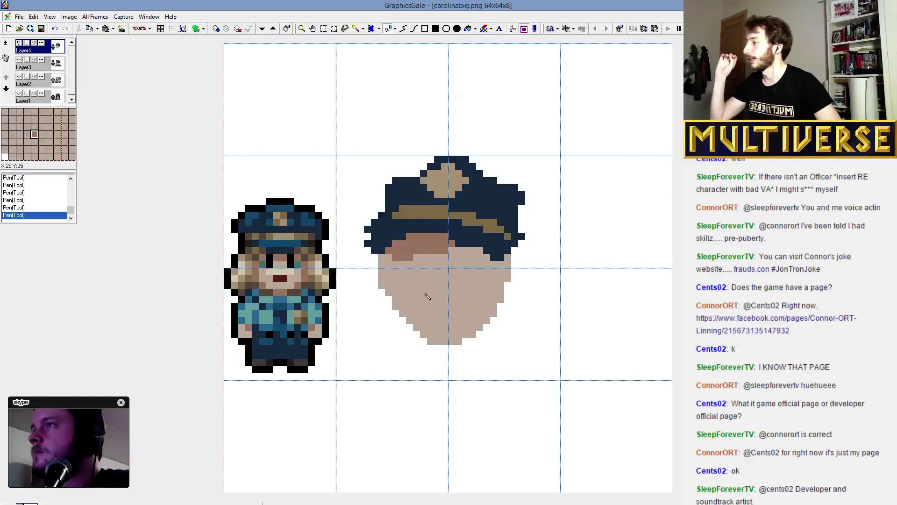
mouse_move(415, 262)
left_mouse_down()
mouse_move(397, 261)
mouse_move(413, 248)
left_mouse_up()
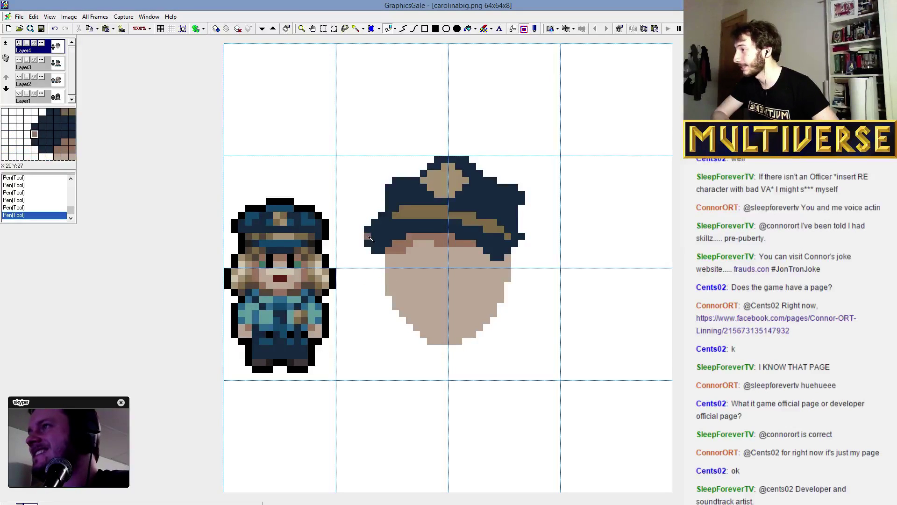
left_click_drag(367, 237, 367, 229)
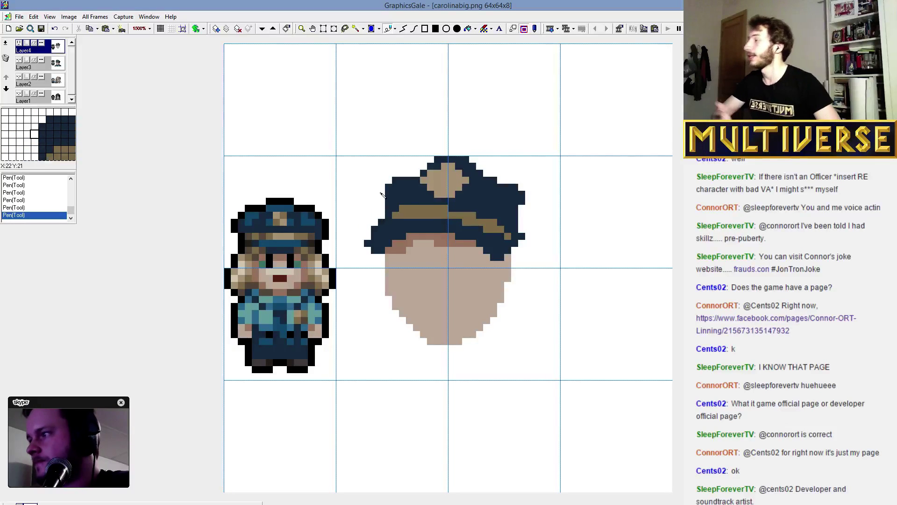
left_click(381, 195)
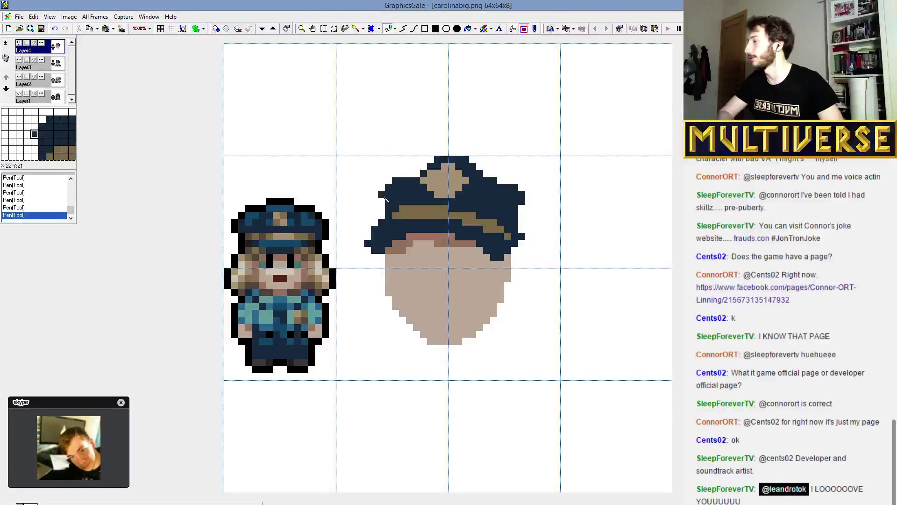
left_click(384, 201)
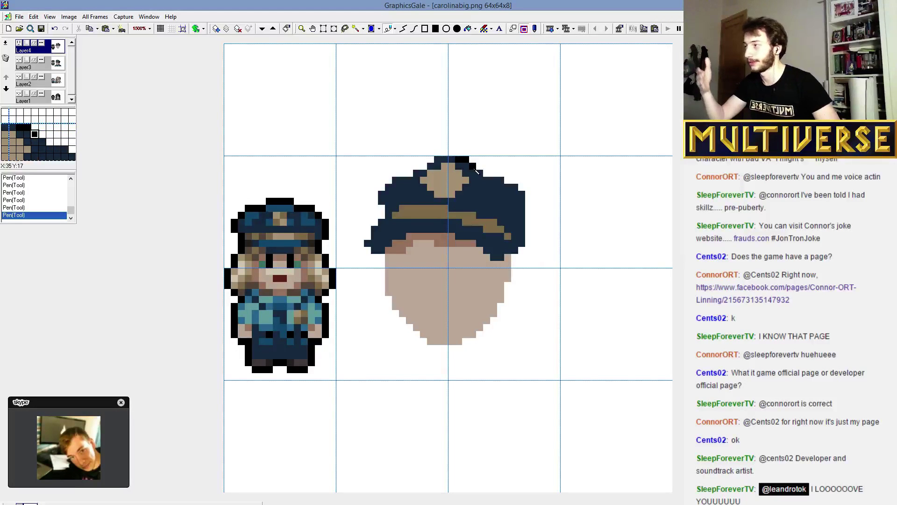
Outline the top and both sides of the police cap with a black pixel border.
mouse_move(462, 162)
left_mouse_down()
mouse_move(390, 179)
mouse_move(379, 188)
mouse_move(371, 229)
left_mouse_up()
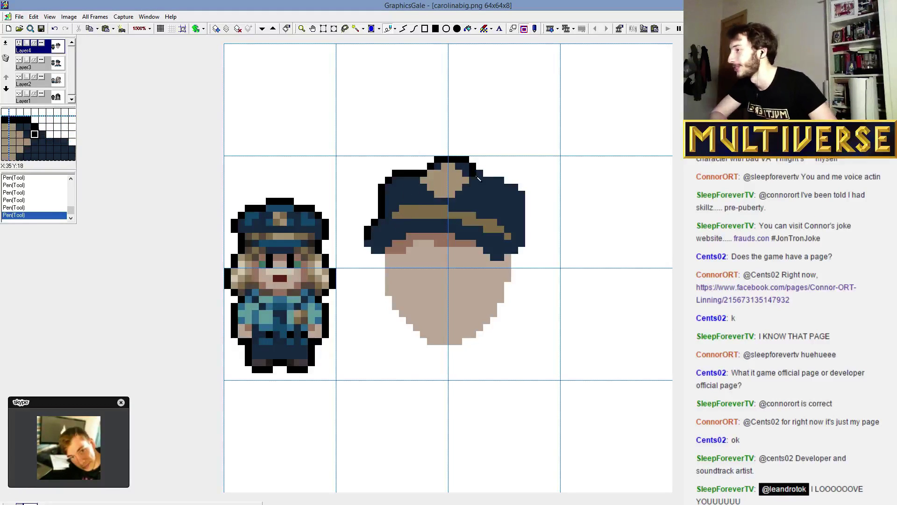
left_click(508, 181)
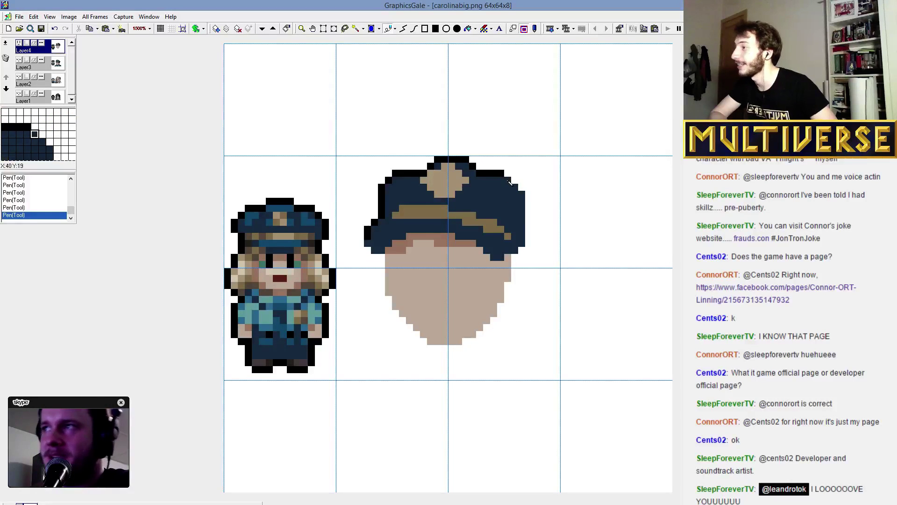
left_click_drag(514, 180, 527, 189)
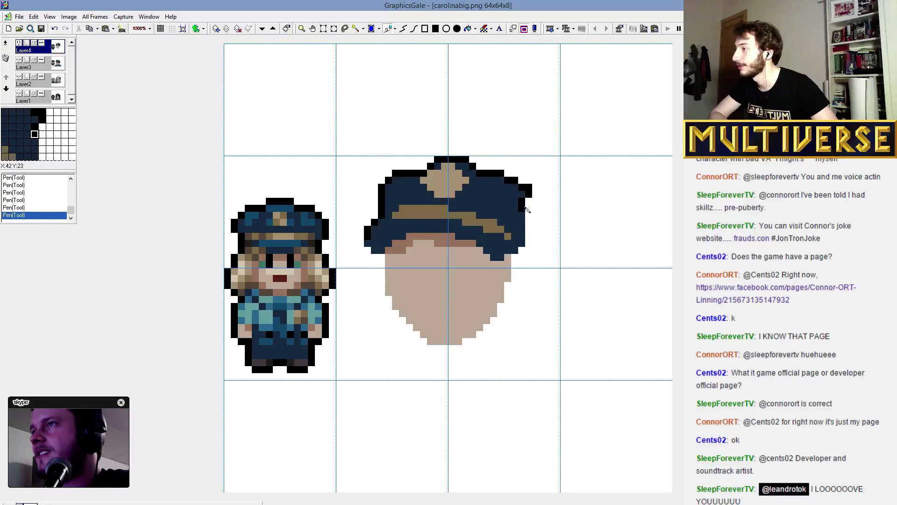
right_click(529, 189)
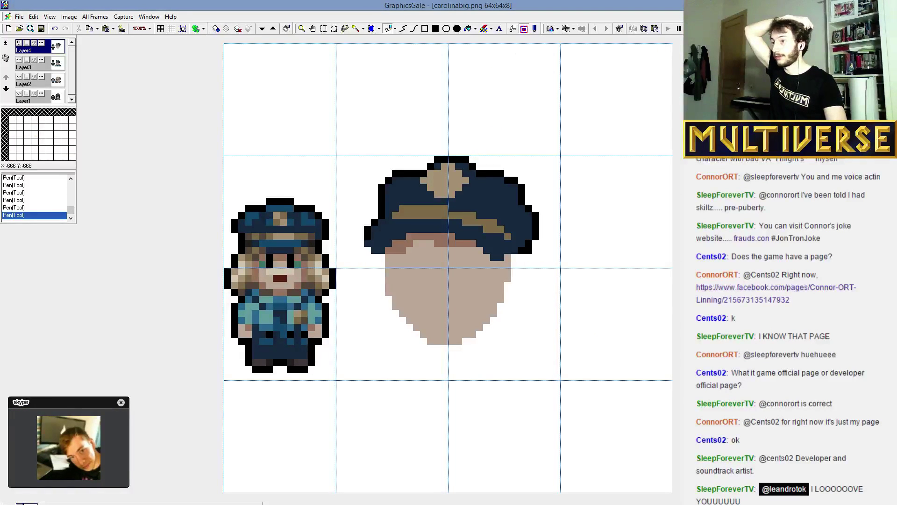
Block in tan hair locks flaring out from under the cap down both sides of the face.
left_click_drag(507, 264, 552, 355)
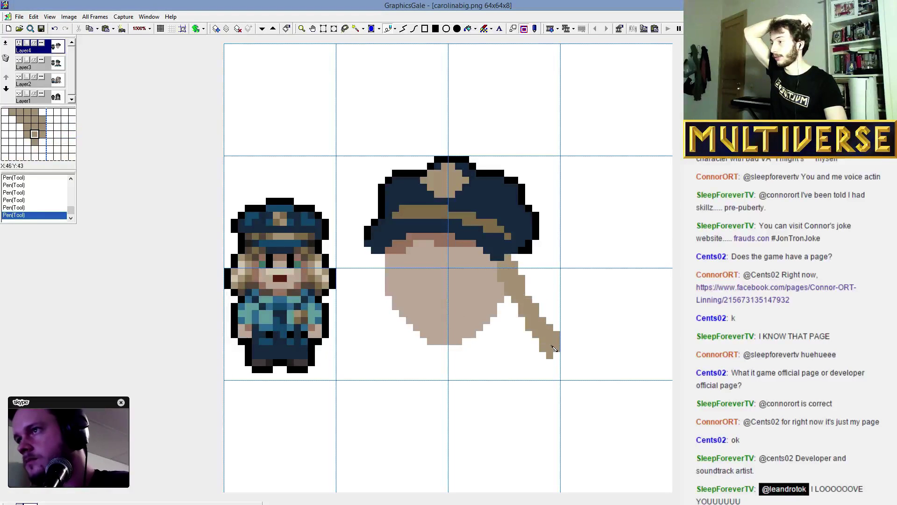
left_click_drag(514, 261, 548, 297)
left_click_drag(507, 275, 491, 292)
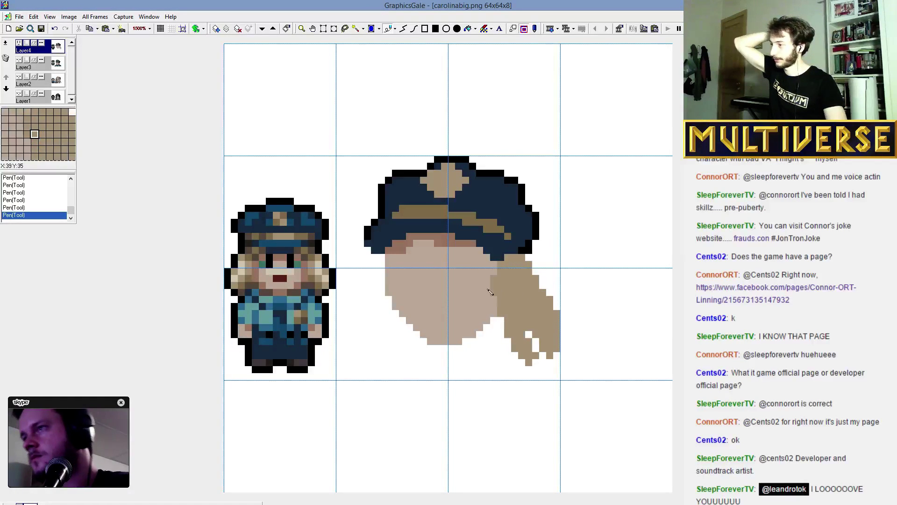
mouse_move(378, 263)
left_mouse_down()
mouse_move(360, 317)
mouse_move(388, 355)
mouse_move(364, 314)
left_mouse_up()
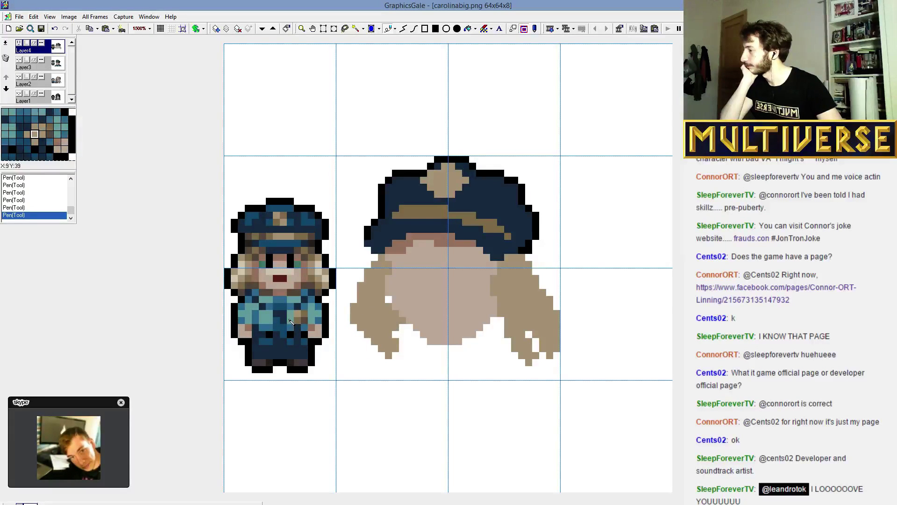
Block in both shoulders below the hair with the teal shirt color from the small sprite.
right_click(291, 322)
left_click_drag(396, 344, 420, 374)
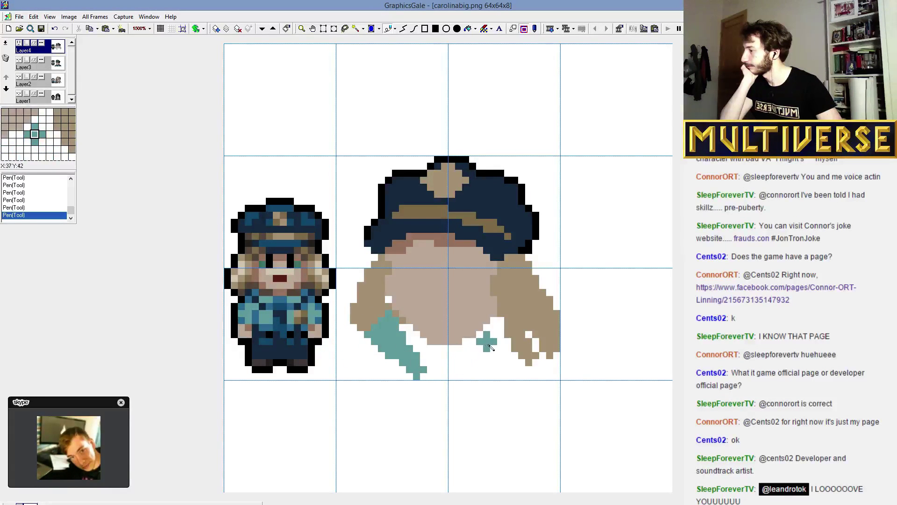
mouse_move(486, 341)
left_mouse_down()
mouse_move(456, 381)
mouse_move(496, 353)
mouse_move(543, 374)
left_mouse_up()
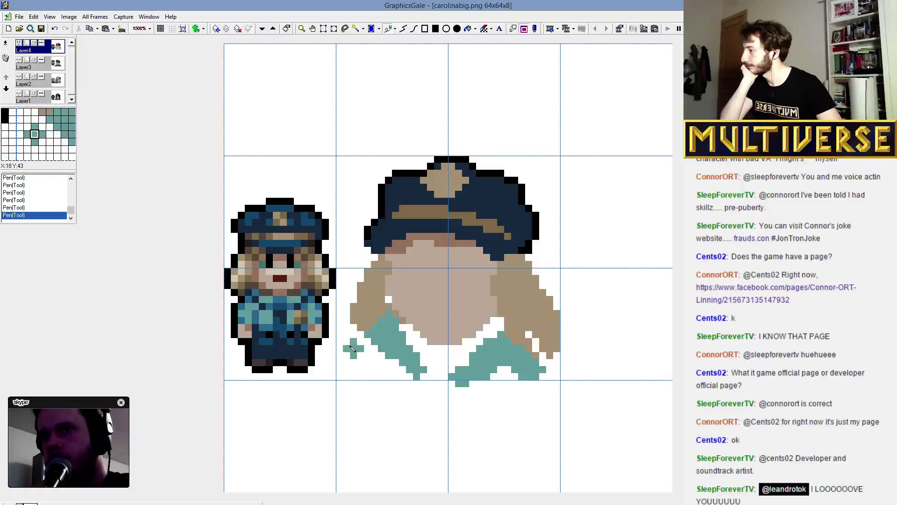
mouse_move(357, 349)
left_mouse_down()
mouse_move(380, 343)
mouse_move(363, 362)
mouse_move(401, 361)
mouse_move(372, 354)
mouse_move(373, 334)
mouse_move(366, 366)
mouse_move(407, 373)
mouse_move(358, 383)
left_mouse_up()
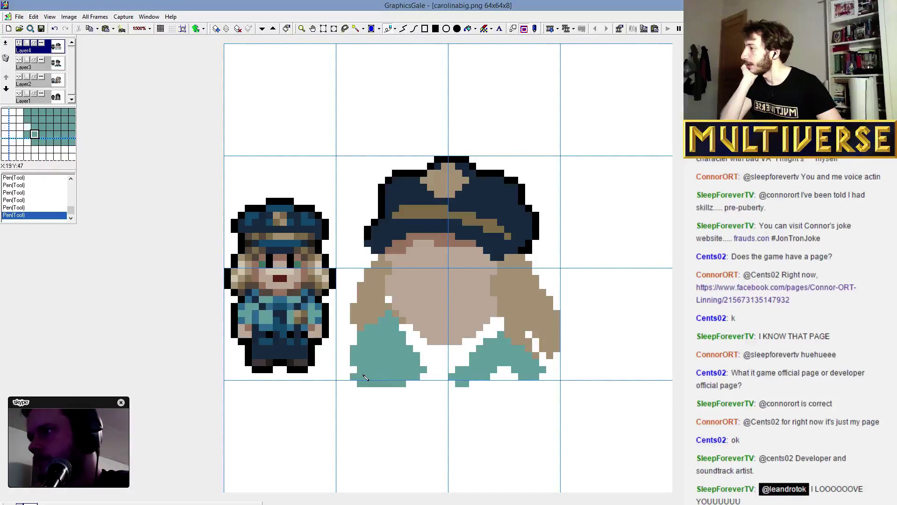
Compare the new portrait with the male officer's on Layer3 by toggling Layer4's visibility, ending with Layer4 visible and active.
left_click(57, 68)
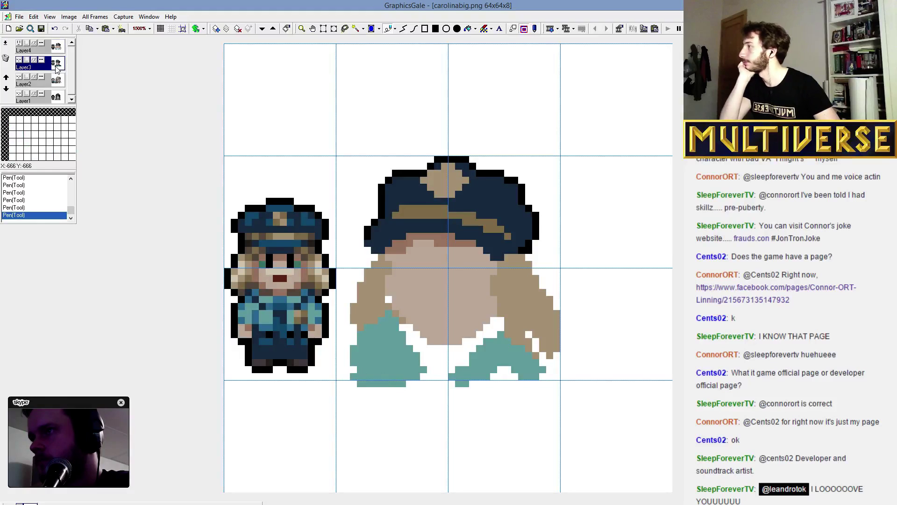
left_click(20, 47)
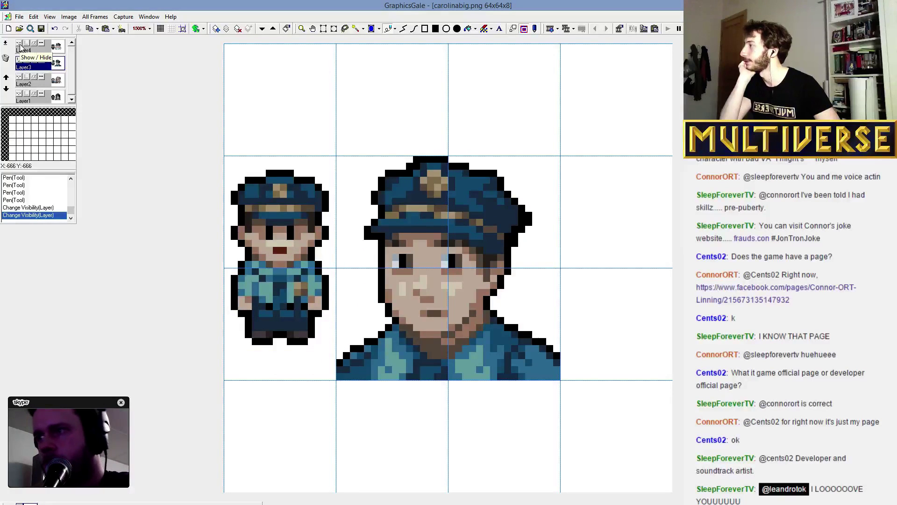
left_click(20, 46)
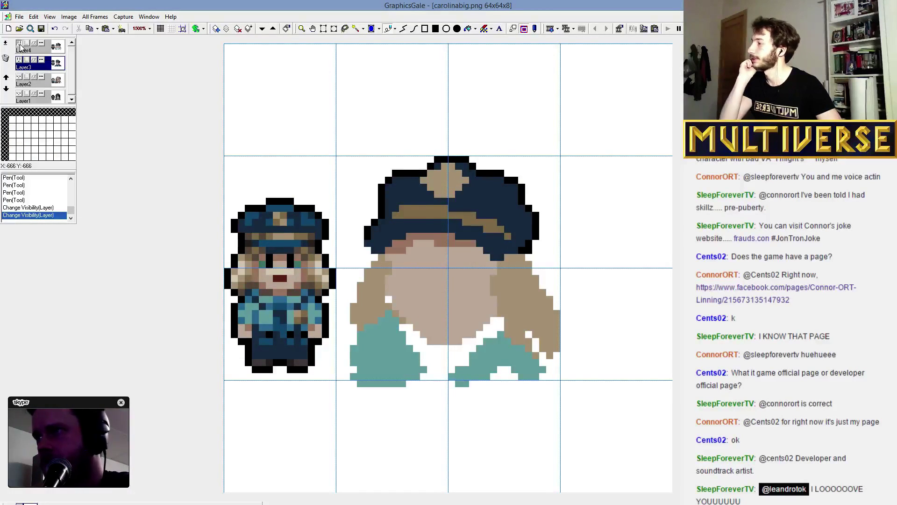
left_click(20, 46)
left_click(20, 46)
left_click(21, 46)
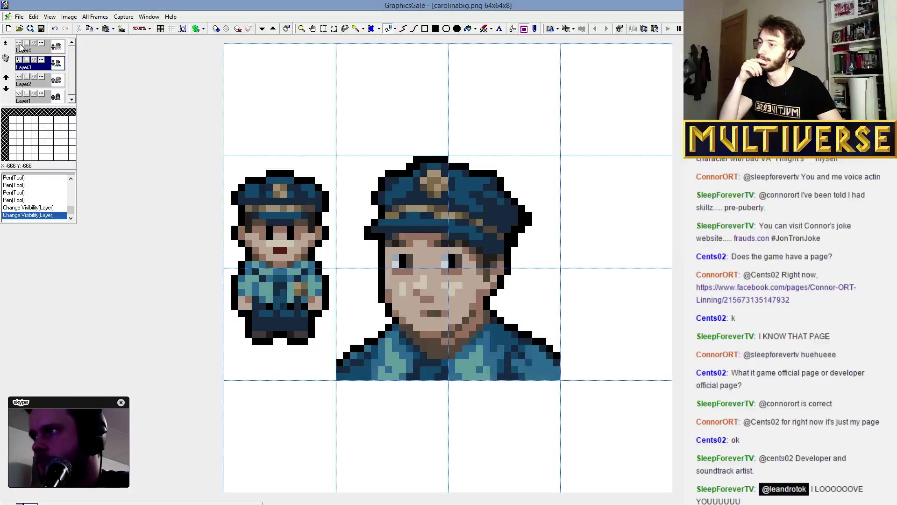
left_click(20, 46)
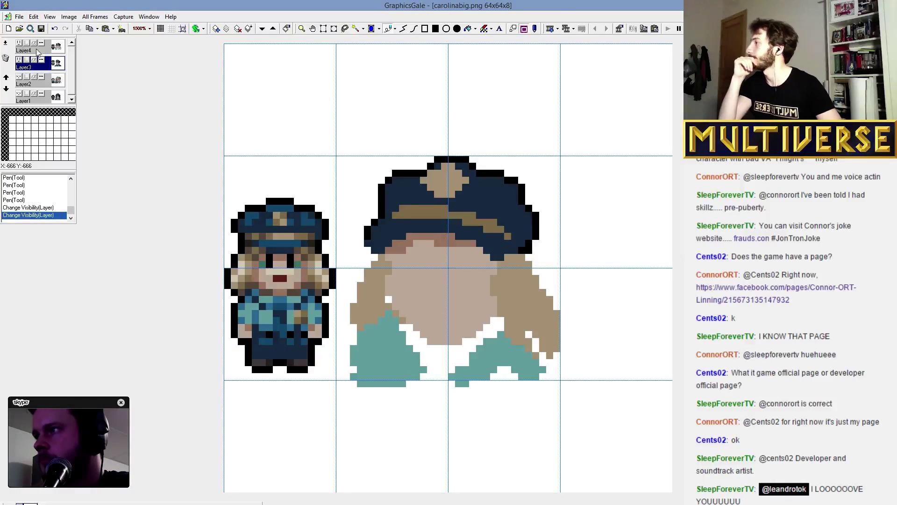
left_click(51, 49)
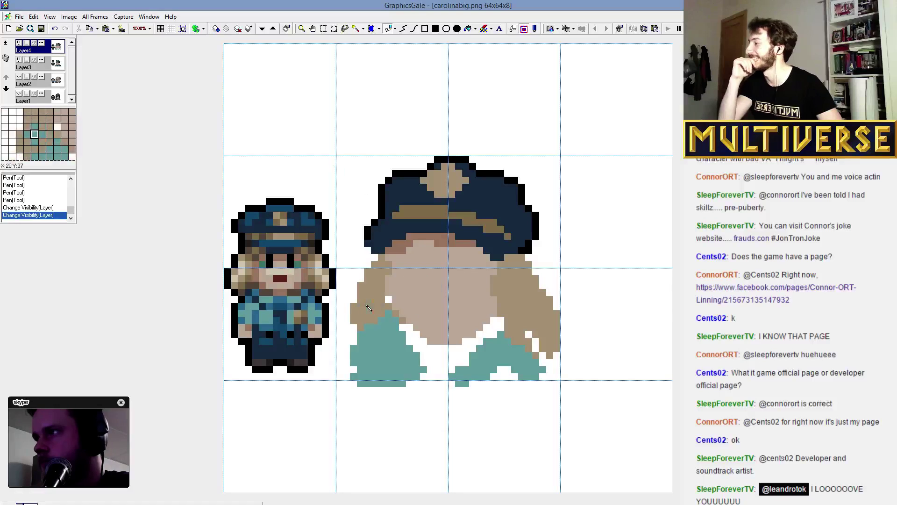
Fill the gap in the hair beside the cheek and shade the inner hair on both sides with darker brown.
left_click(388, 300)
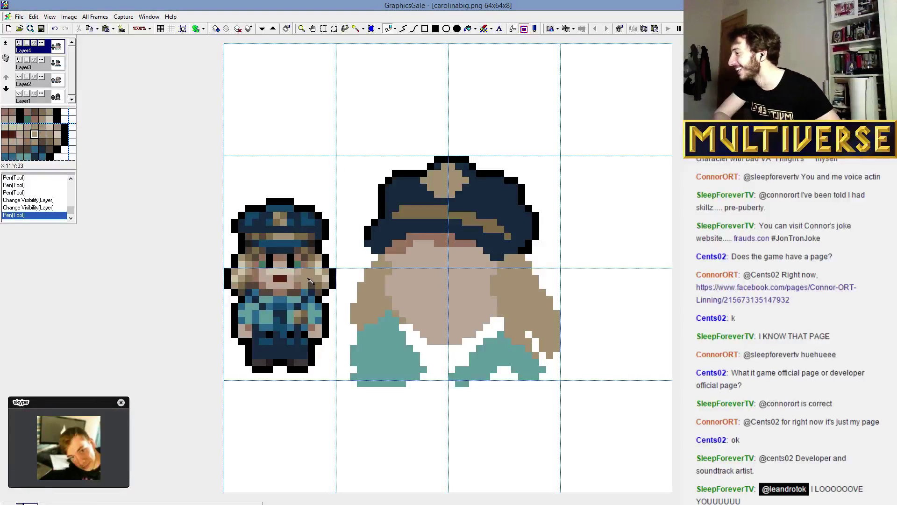
left_click_drag(500, 280, 528, 327)
left_click_drag(395, 283, 374, 323)
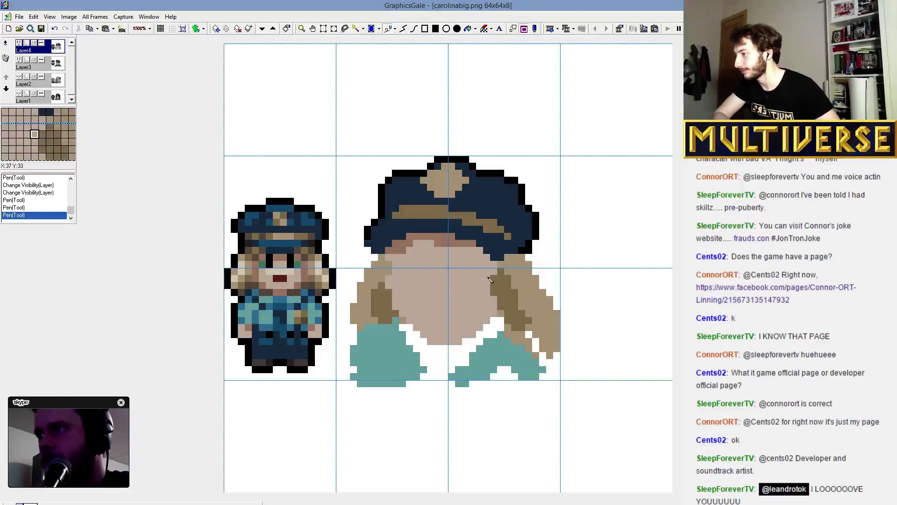
Paint a reddish-brown shadow along the jaw and around the chin, and clean up the jaw's edge.
left_click(459, 245)
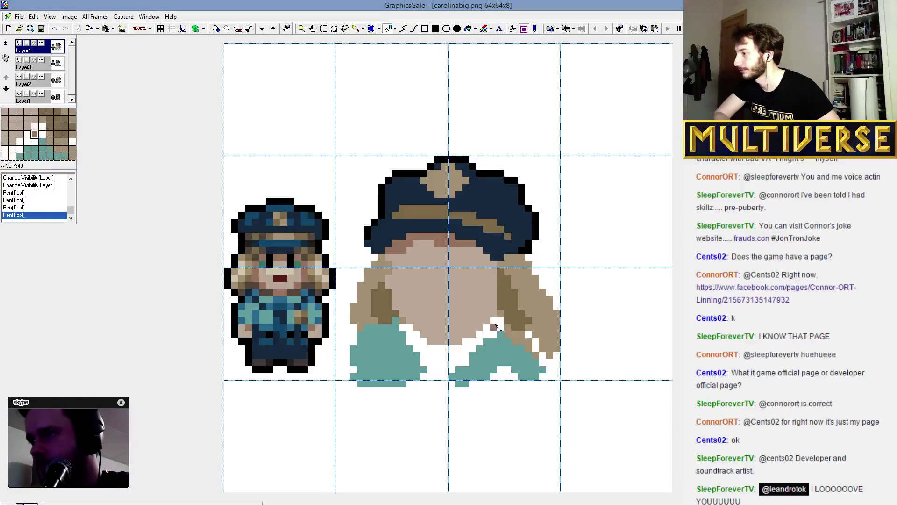
mouse_move(494, 299)
left_mouse_down()
mouse_move(491, 322)
mouse_move(461, 346)
mouse_move(409, 331)
left_mouse_up()
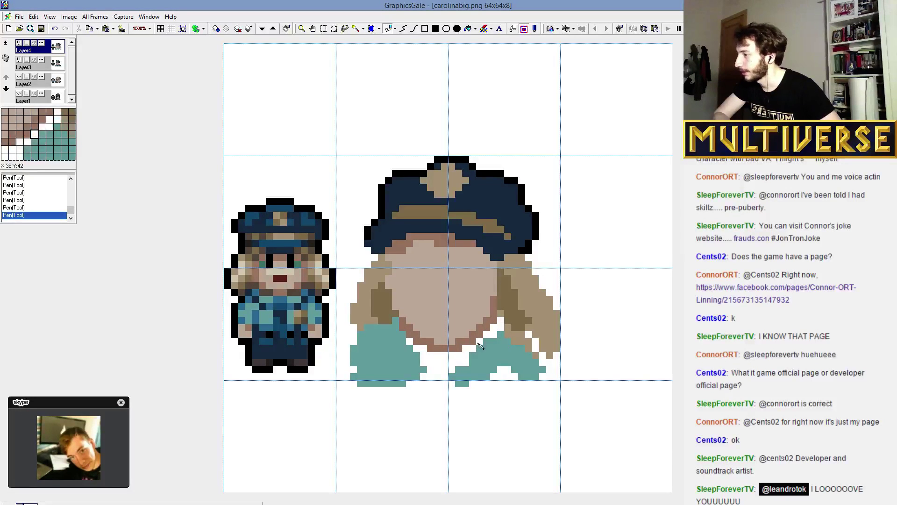
left_click_drag(498, 322, 464, 348)
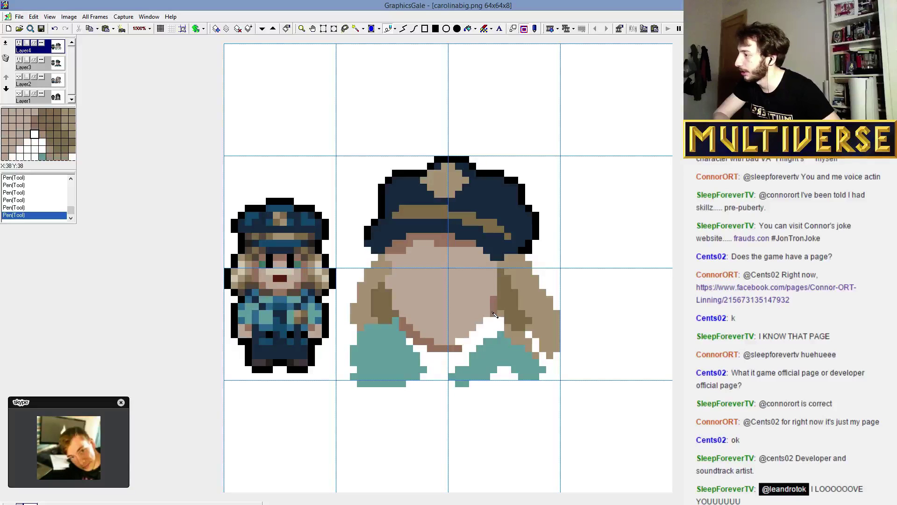
left_click_drag(495, 314, 463, 340)
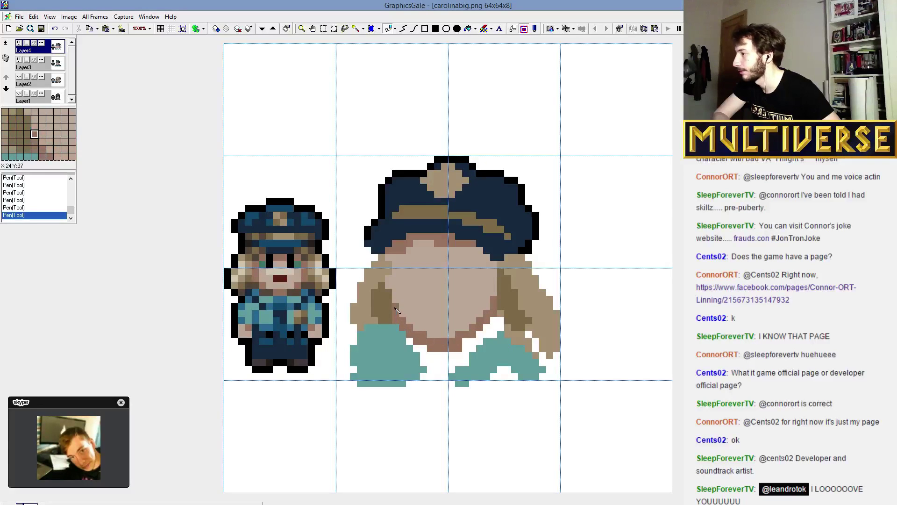
Review the finished portraits on Layer1, Layer2 and Layer3 one after another, then return to Layer4 with it visible.
left_click(19, 43)
left_click(18, 60)
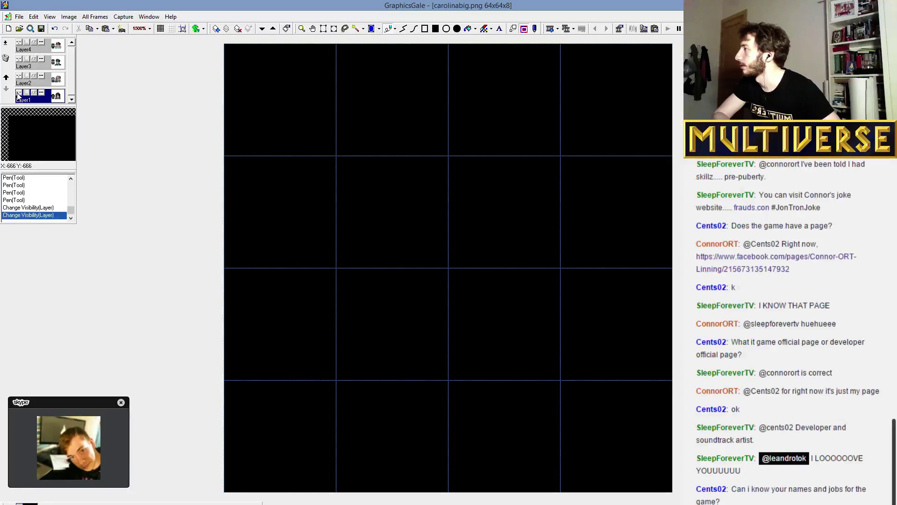
left_click(18, 94)
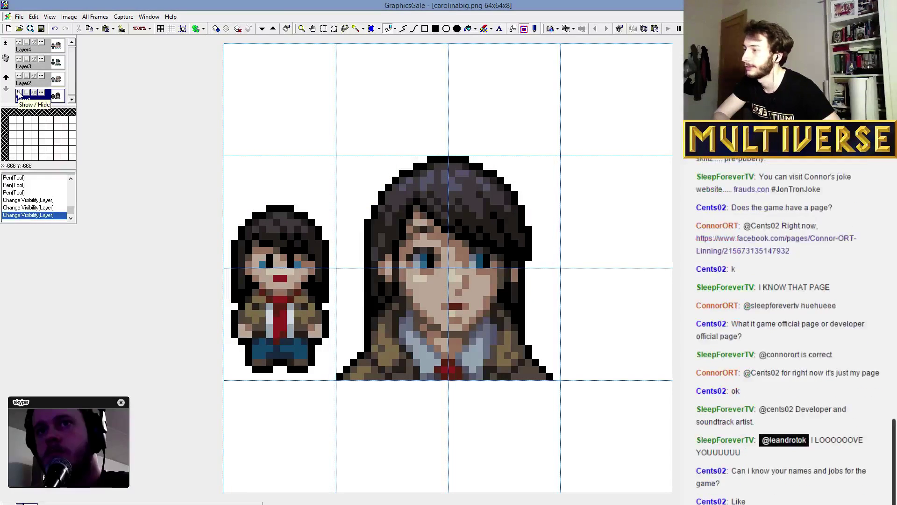
left_click(19, 76)
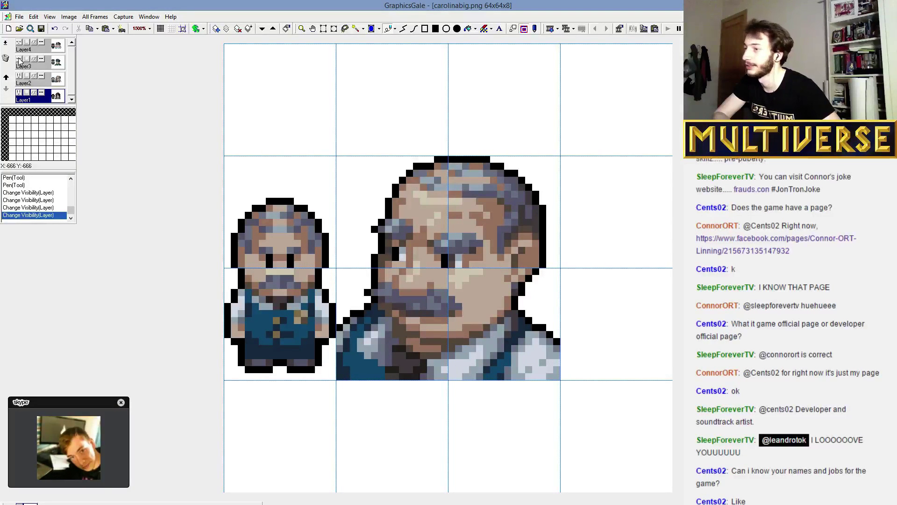
left_click(19, 59)
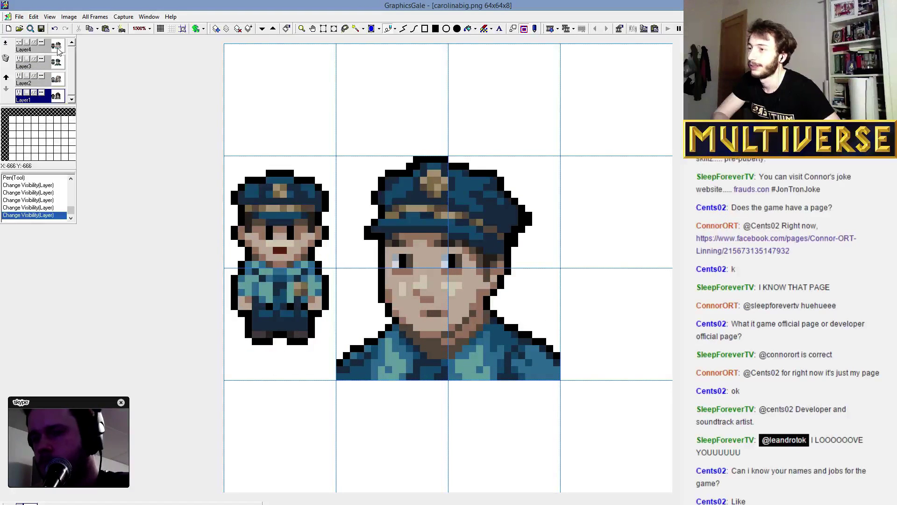
left_click(57, 49)
left_click(18, 43)
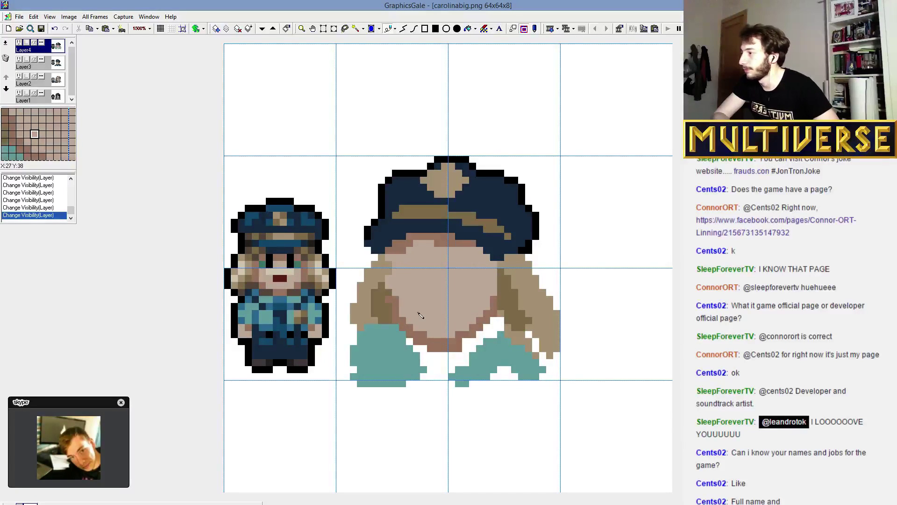
Widen the reddish-brown shadow along the cheek beside the longer hair lock and mark the eyes, nose and mouth in the same tone.
left_click(483, 313)
left_click(495, 318)
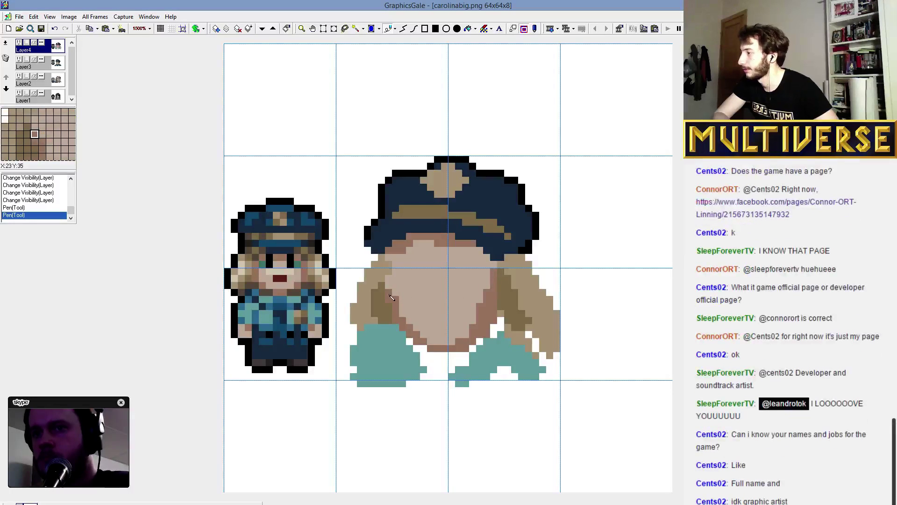
left_click(484, 301)
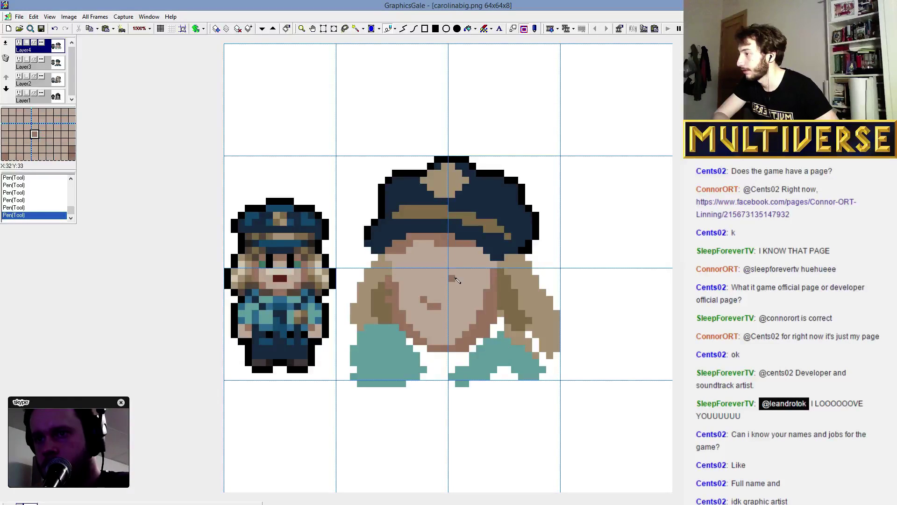
mouse_move(457, 279)
left_mouse_down()
mouse_move(463, 288)
mouse_move(463, 280)
left_mouse_up()
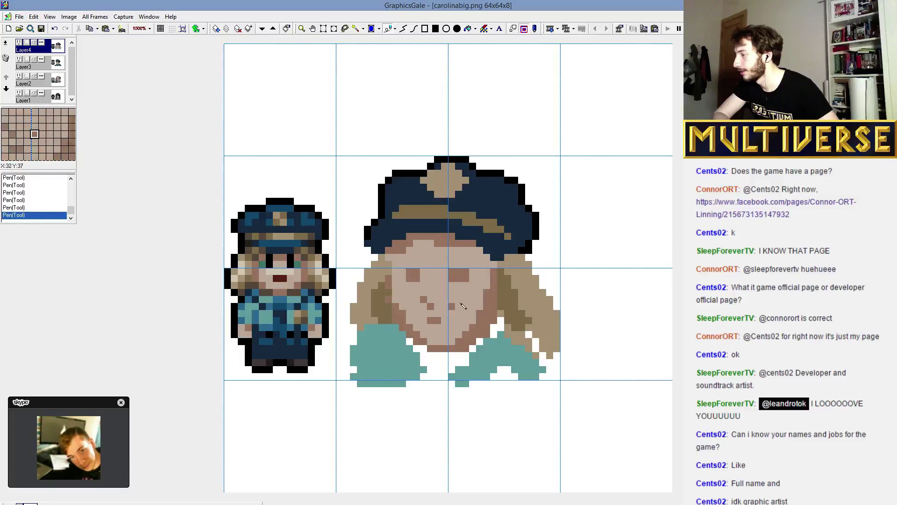
Paint over the reddish-brown eye, nose and mouth marks with the face's base skin tone.
left_click(430, 321)
left_click(461, 275)
left_click_drag(452, 276, 466, 275)
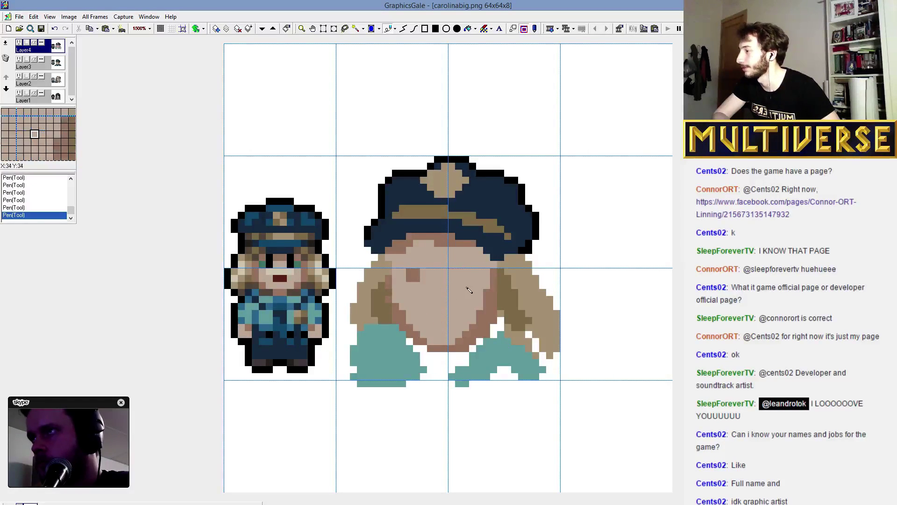
mouse_move(408, 278)
left_mouse_down()
mouse_move(417, 278)
mouse_move(411, 272)
left_mouse_up()
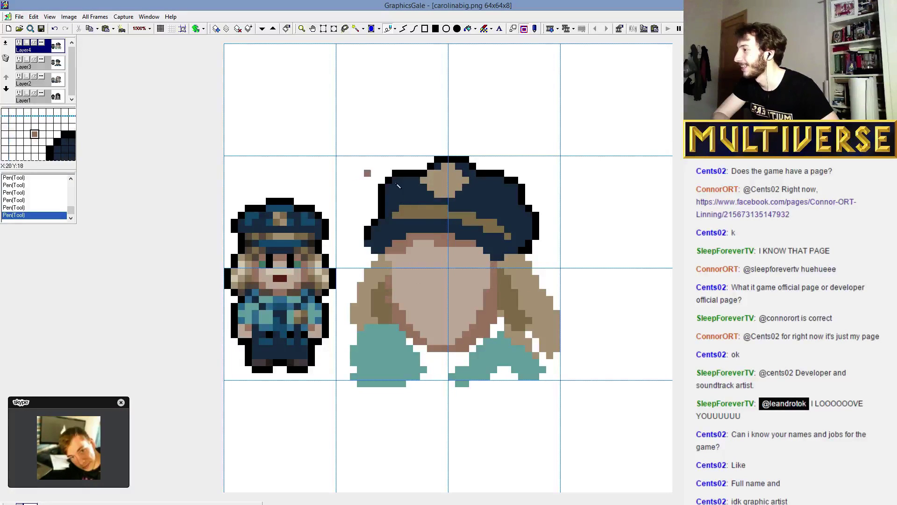
Lighten part of the cap's gold band, highlight the brim in lighter blue and paint a near-black shadow beneath it.
left_click_drag(412, 214, 434, 216)
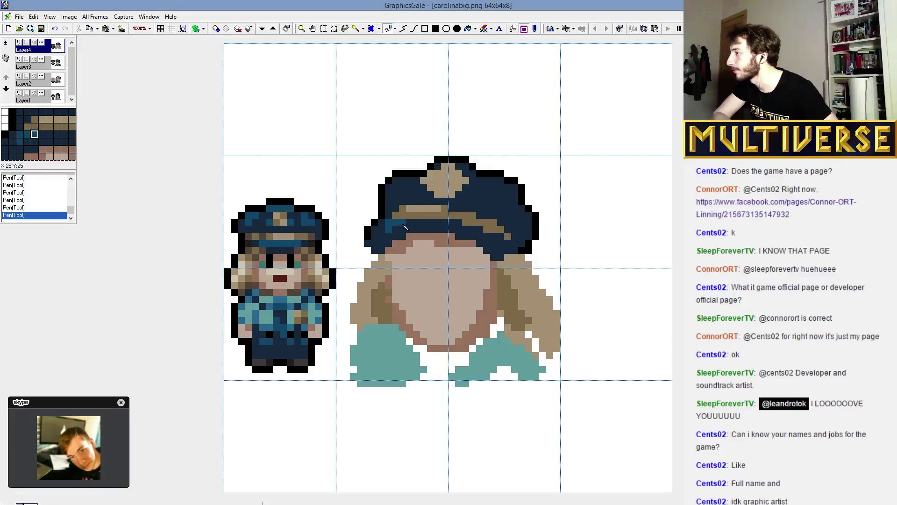
left_click_drag(406, 227, 388, 231)
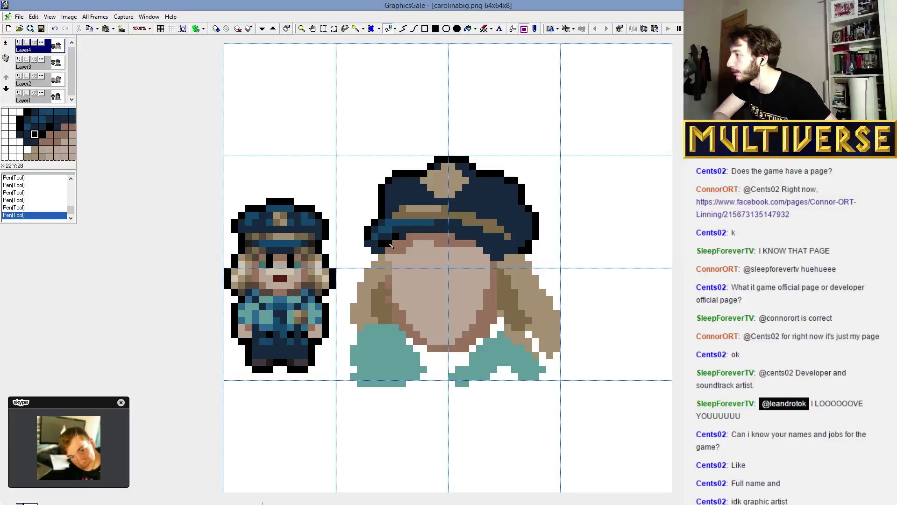
left_click_drag(408, 236, 454, 242)
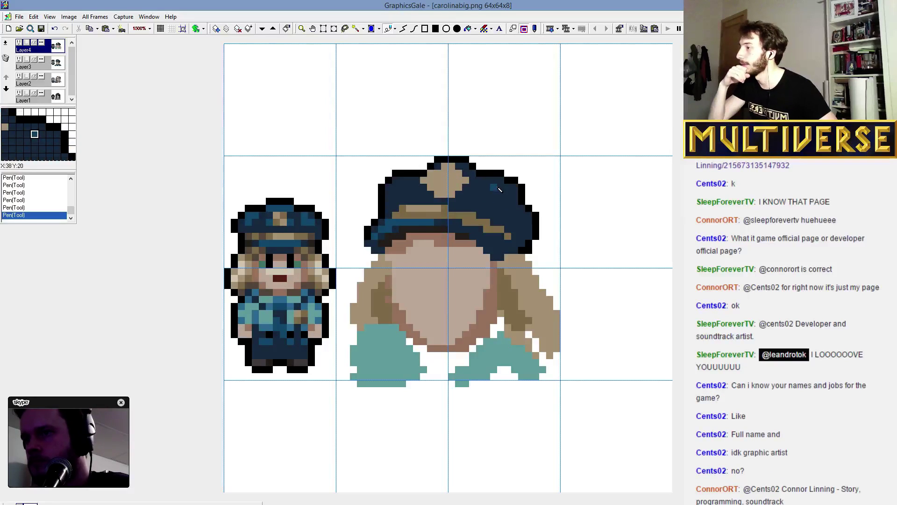
Add lighter blue highlights to both sides of the cap's crown, and reshape the badge and gold band.
left_click_drag(497, 187, 488, 196)
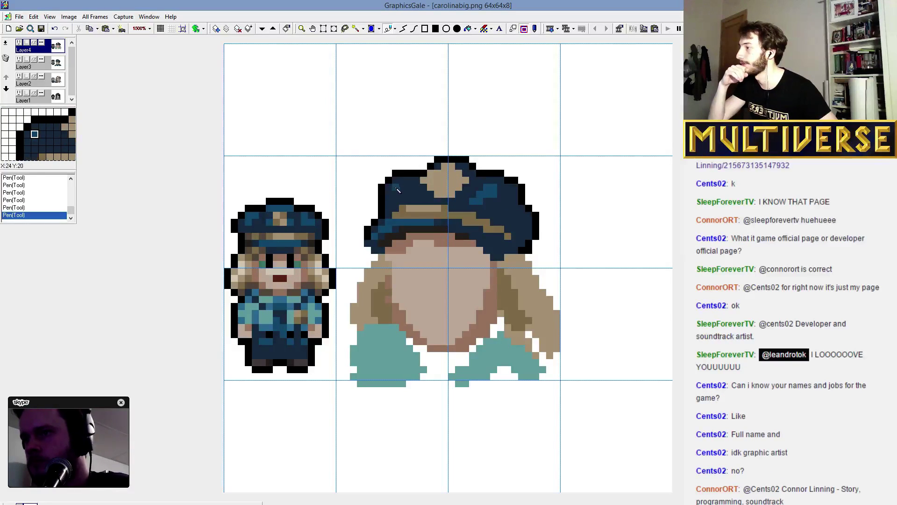
left_click_drag(398, 188, 402, 188)
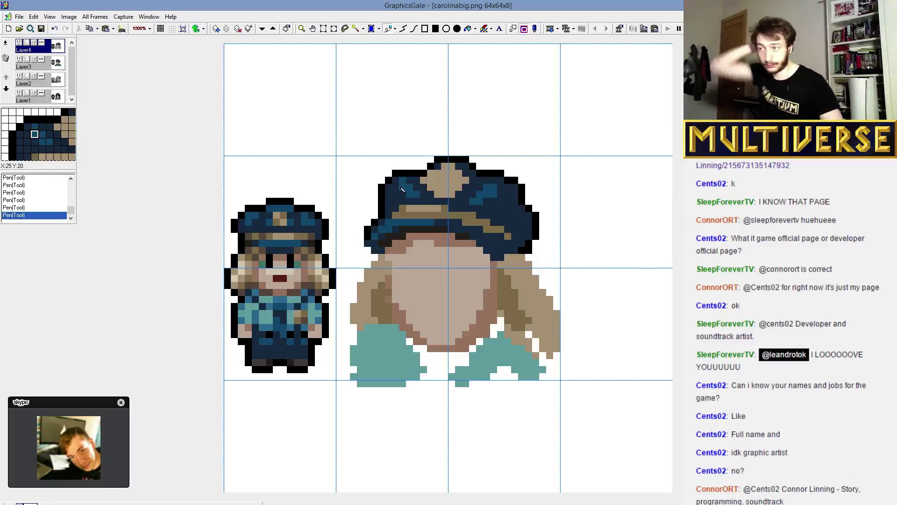
left_click(409, 363)
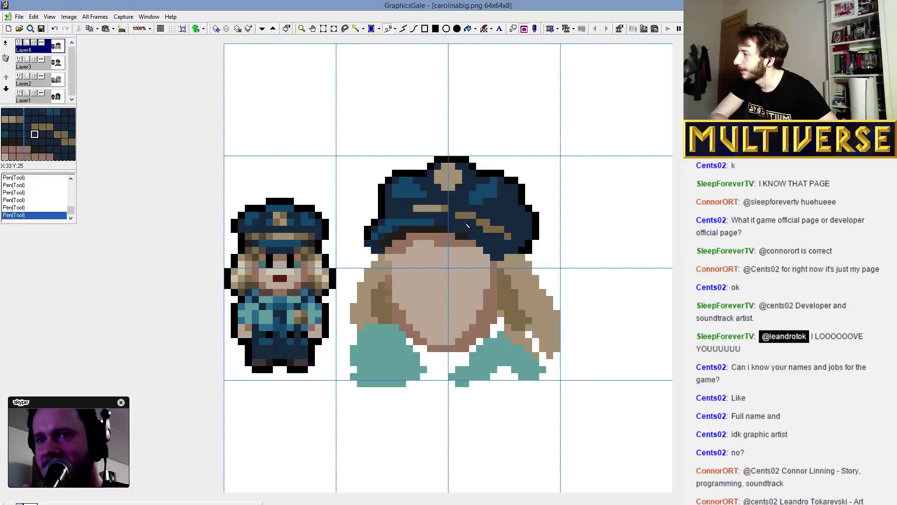
left_click_drag(411, 209, 404, 211)
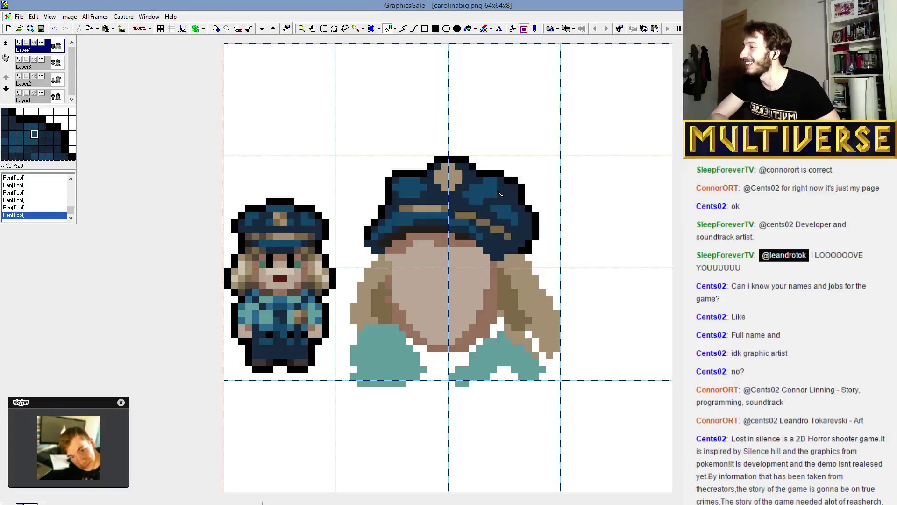
left_click(486, 166)
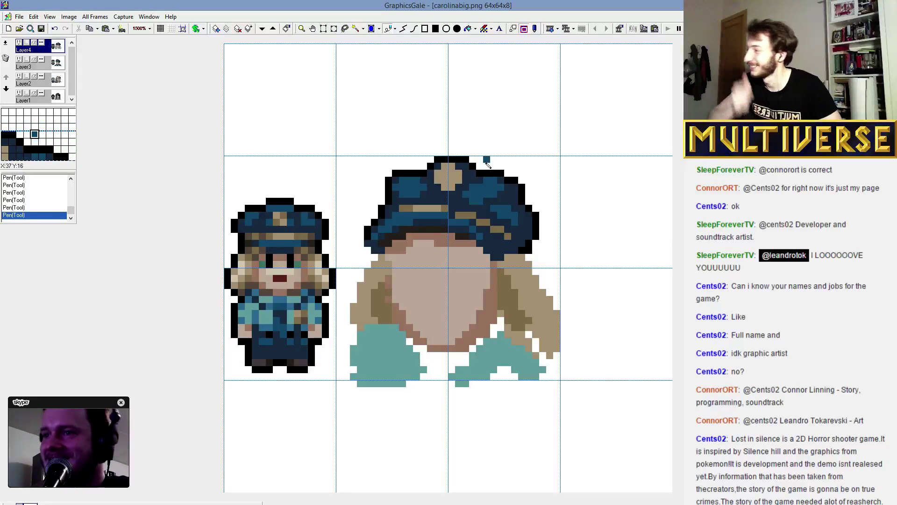
key("ctrl+z")
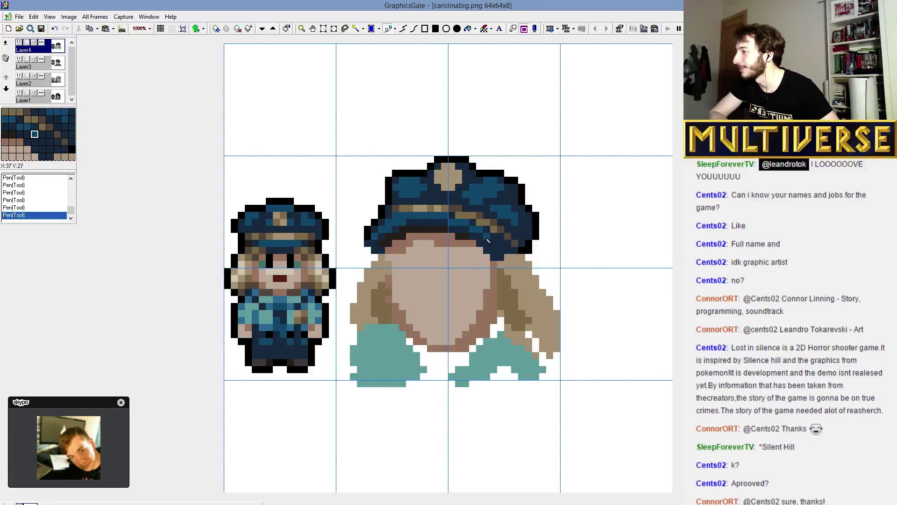
Draw both eyes with black pupils, green irises on one side and pale whites on the other.
left_click(494, 306)
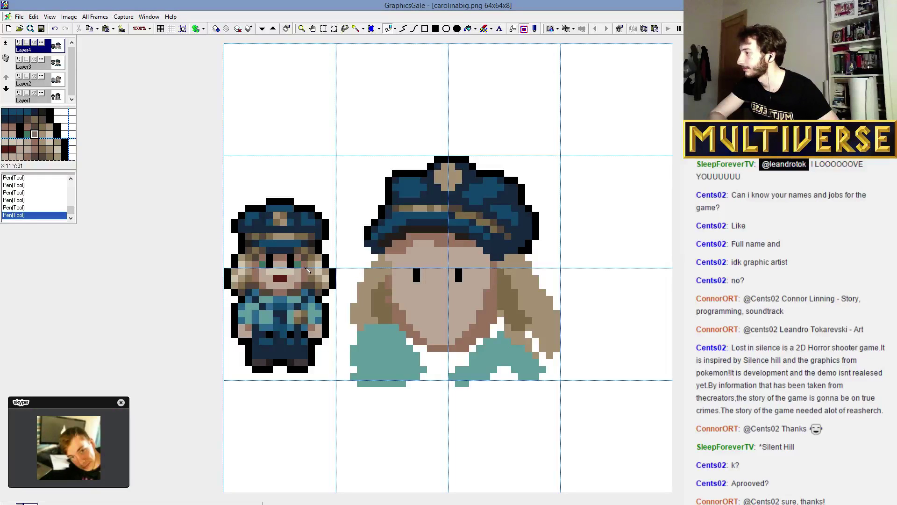
left_click(410, 272)
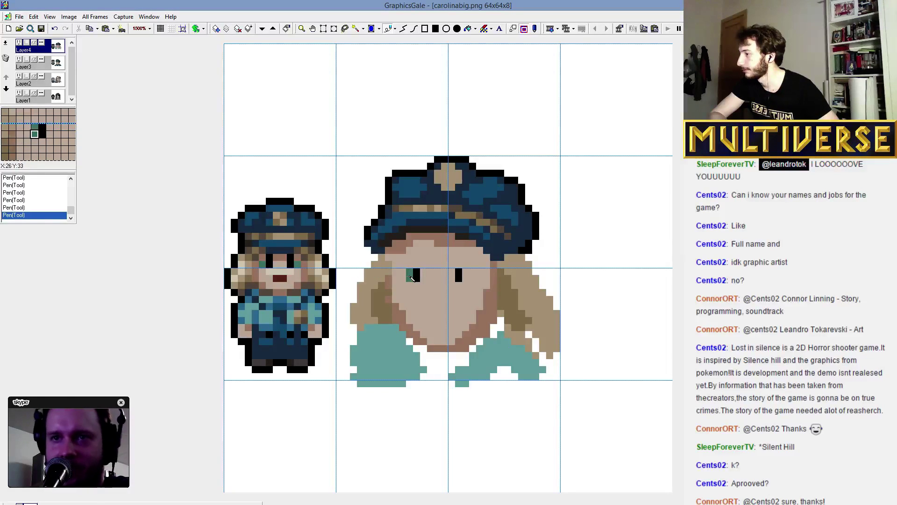
left_click(452, 276)
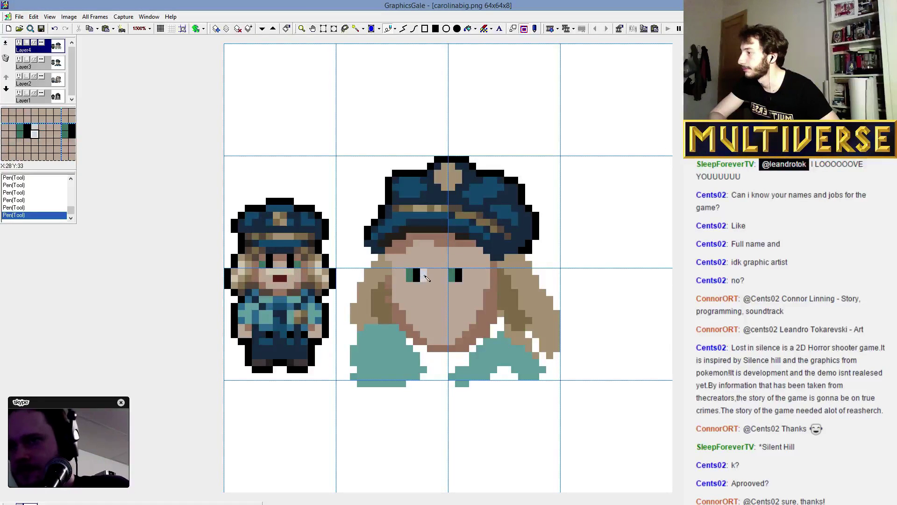
left_click(423, 275)
left_click(466, 275)
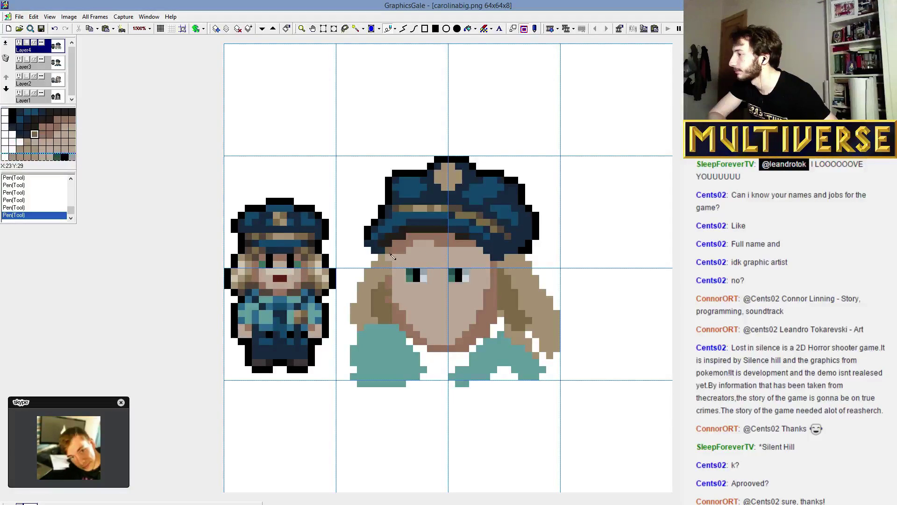
Draw brown eyebrows above the eyes and move both eyes one pixel to the left.
left_click_drag(415, 257, 429, 263)
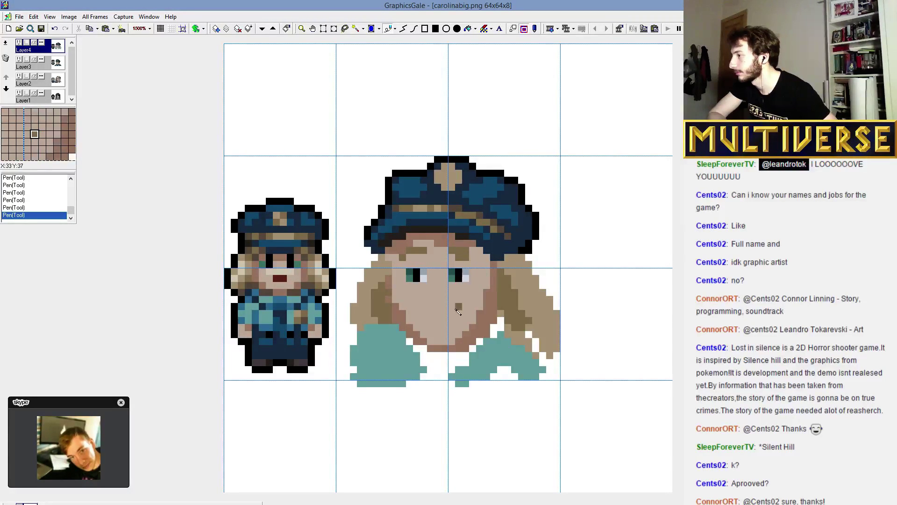
left_click_drag(399, 268, 470, 293)
left_click(468, 295)
key("ctrl+z")
left_click(455, 275)
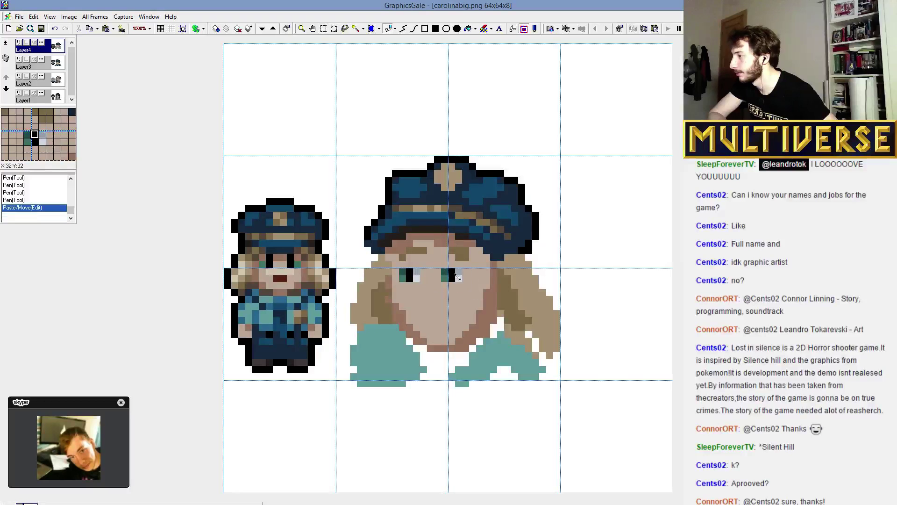
Refine the eyebrow and mark the nose in reddish brown, and paint pale blonde highlights along the longer hair lock.
left_click(470, 256)
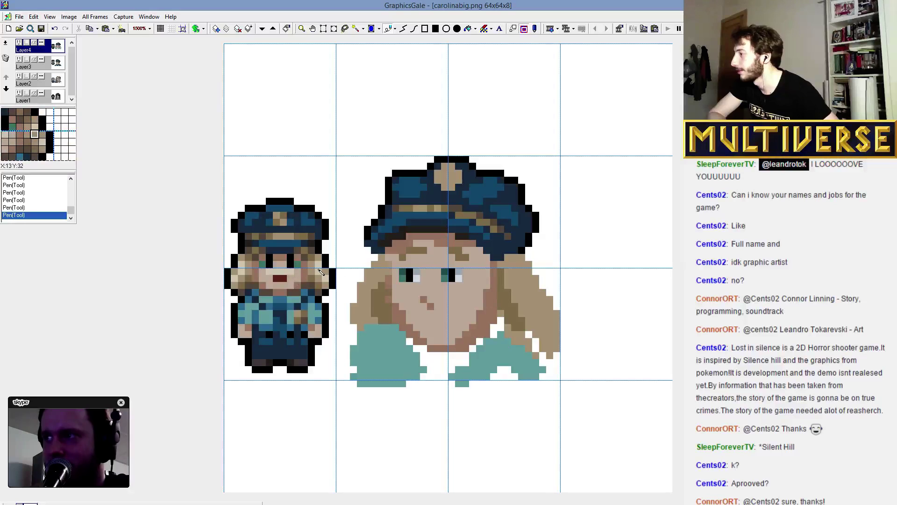
left_click_drag(516, 267, 543, 318)
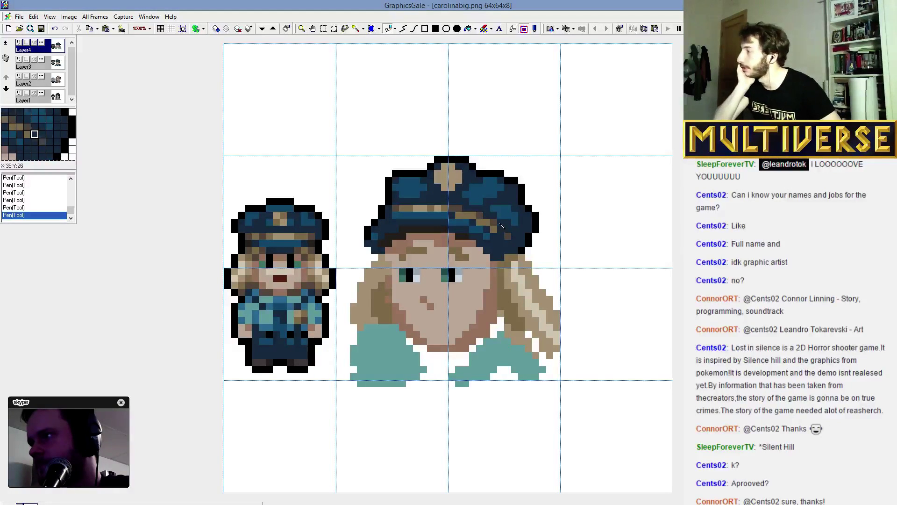
Select Layer3 and examine its finished officer portrait with Layer4 briefly hidden.
left_click(21, 66)
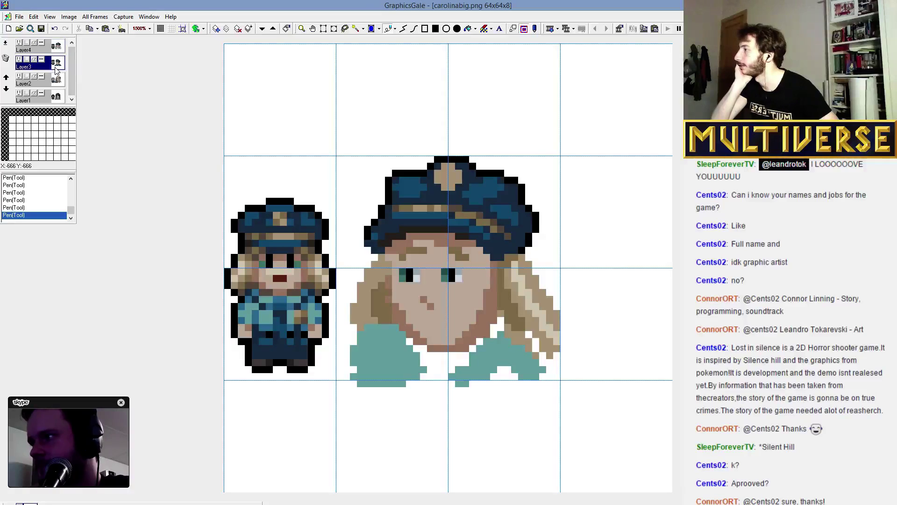
left_click(19, 43)
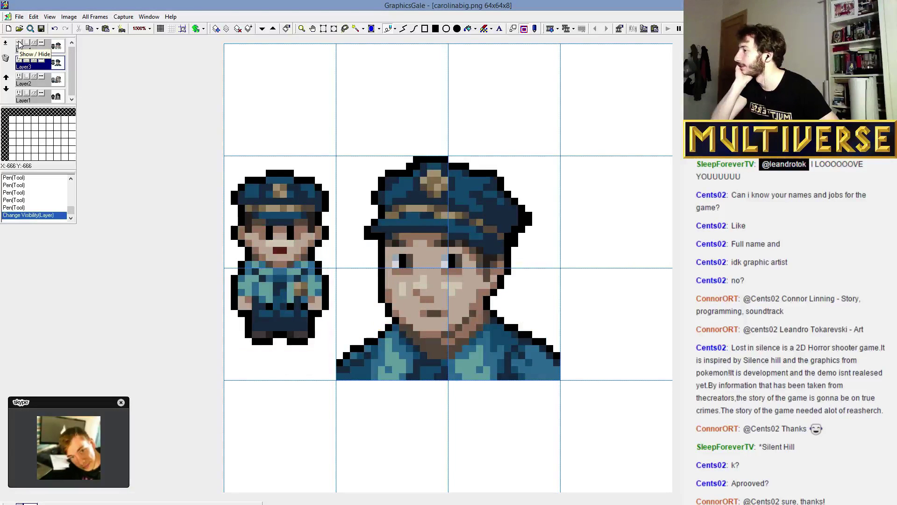
left_click(19, 43)
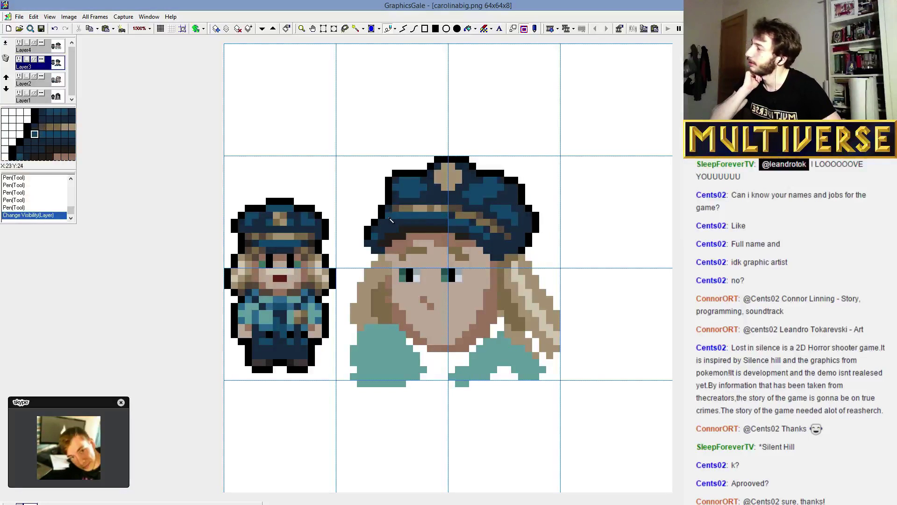
left_click(409, 223)
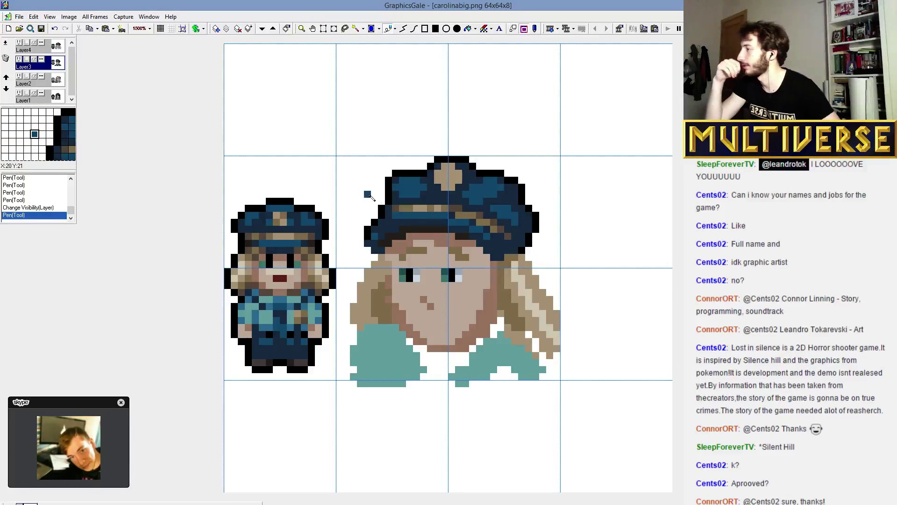
left_click(380, 205)
left_click(381, 213)
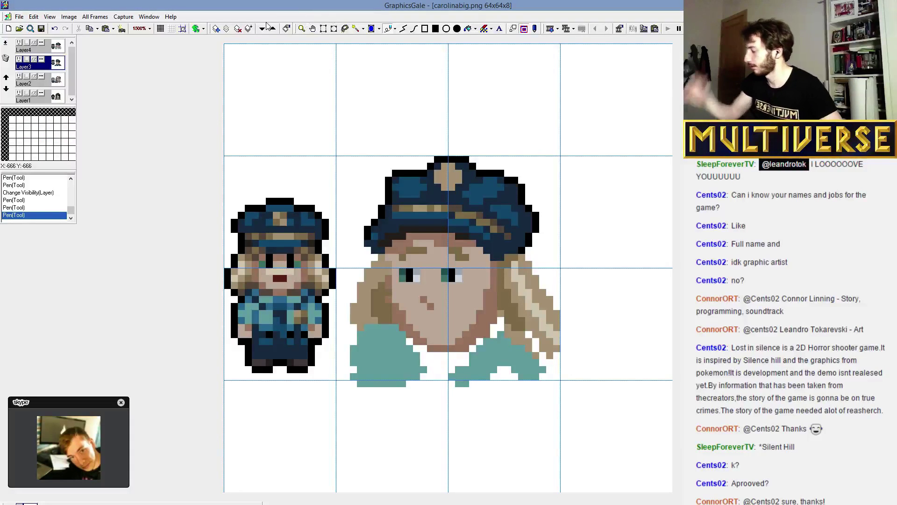
left_click(18, 43)
key("ctrl+z")
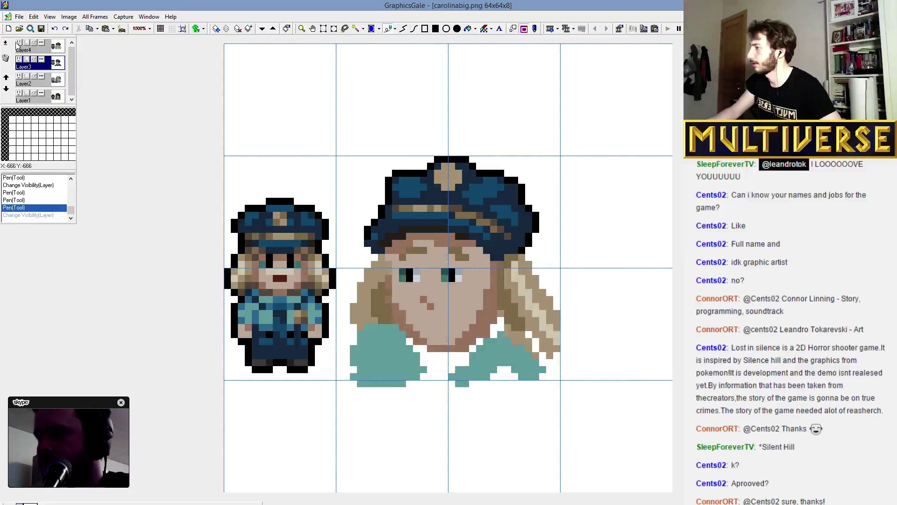
key("ctrl+z")
key("ctrl+z")
key("ctrl+z")
key("ctrl+z")
key("ctrl+z")
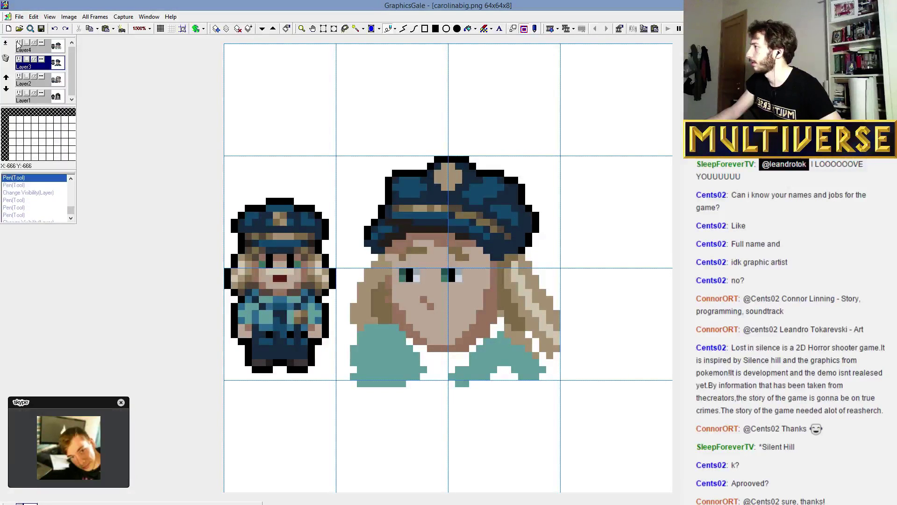
Check the Layer3 portrait with Layer4 hidden, and return to Layer4 with it visible.
left_click(18, 43)
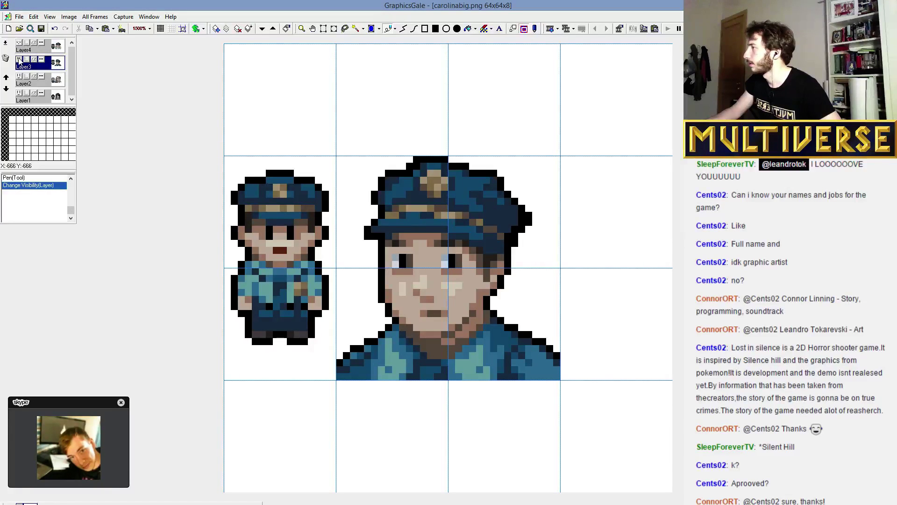
left_click(18, 43)
left_click(58, 51)
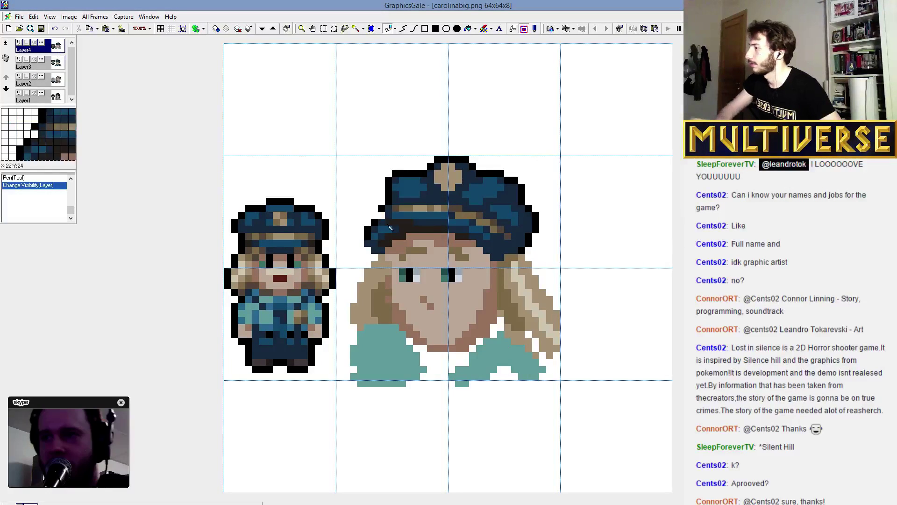
Paint over both eyebrows with skin tone and extend the dark shadow beneath the cap's brim.
left_click(410, 257)
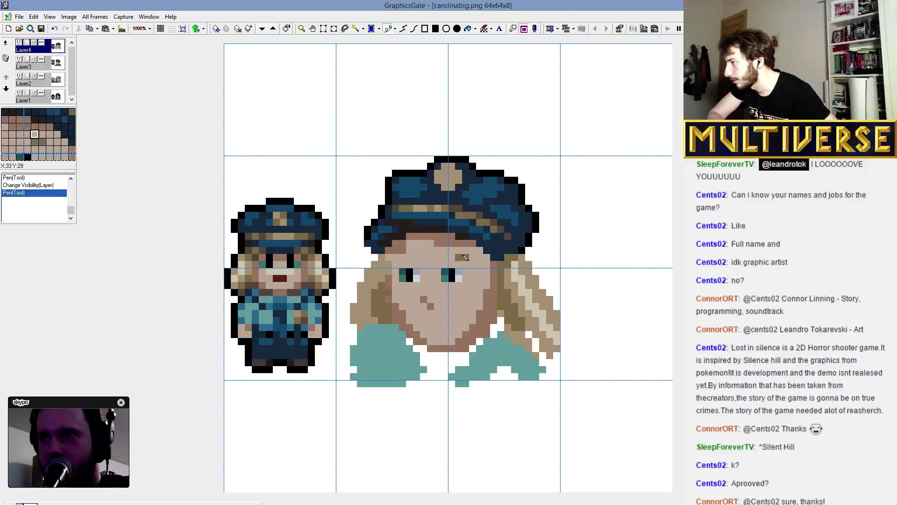
left_click(431, 231)
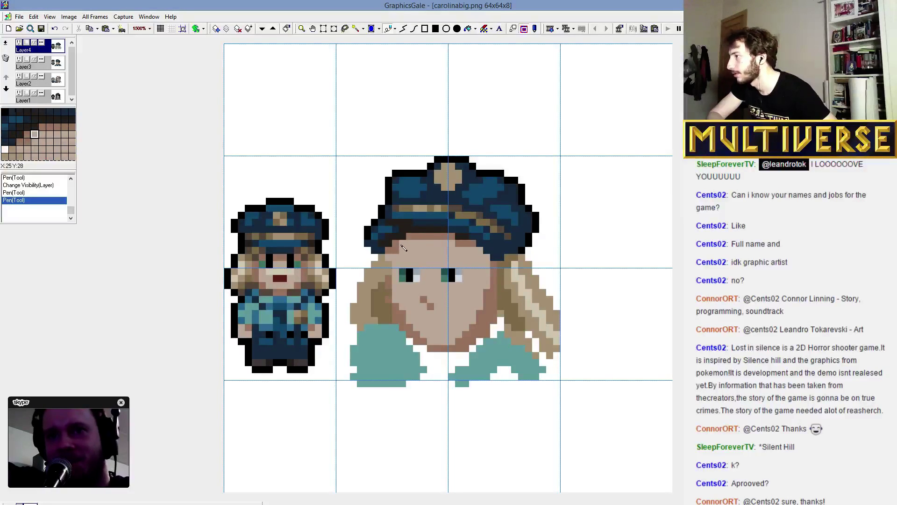
left_click(389, 235)
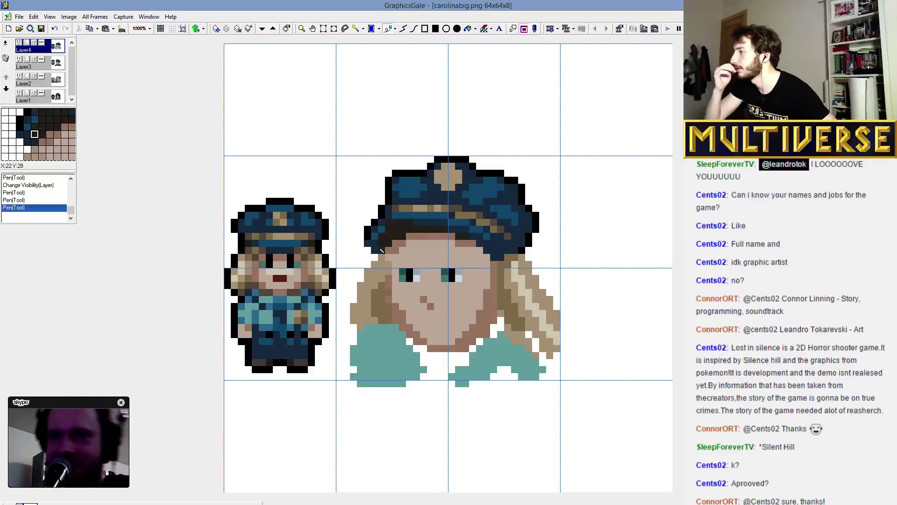
left_click(381, 212)
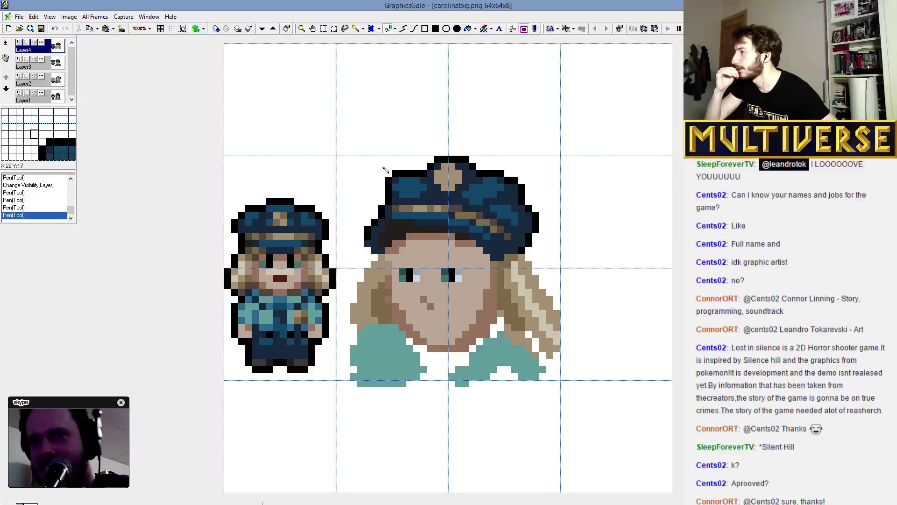
Move the cap's crown down one pixel and repaint the brim below the gold band in dark navy.
left_click_drag(371, 141, 561, 219)
key("Down")
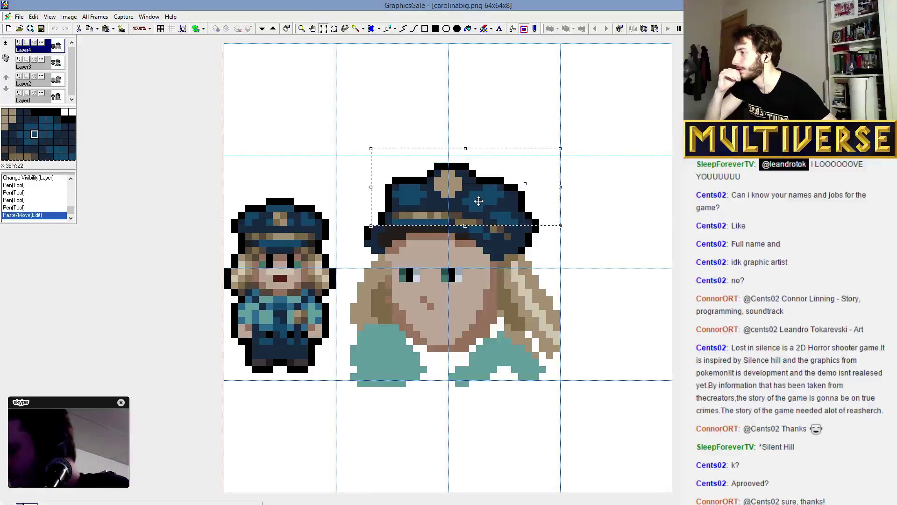
key("p")
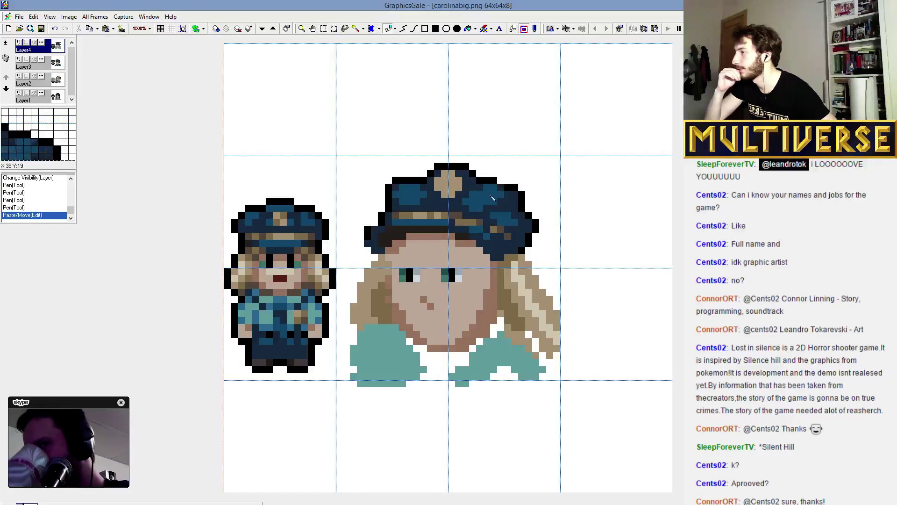
right_click(457, 227)
mouse_move(445, 228)
left_mouse_down()
mouse_move(374, 227)
mouse_move(370, 209)
mouse_move(368, 268)
mouse_move(374, 252)
left_mouse_up()
right_click(351, 253)
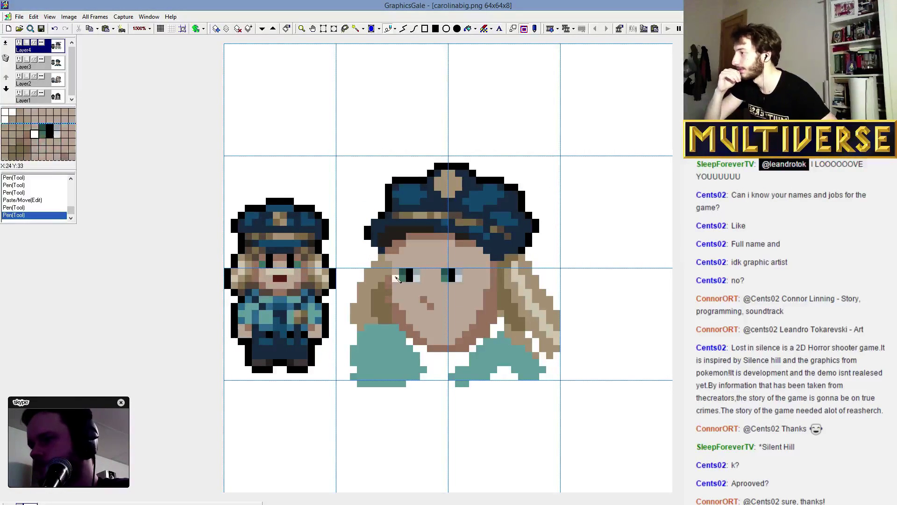
Paint blonde bangs across the officer's forehead beneath the cap's brim, using light and darker hair tones.
left_click(391, 262)
left_click(391, 259)
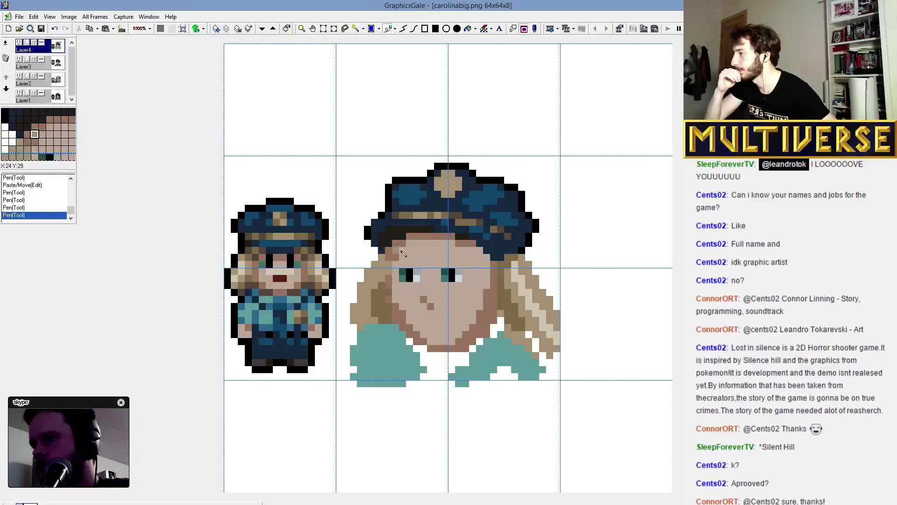
left_click(393, 255)
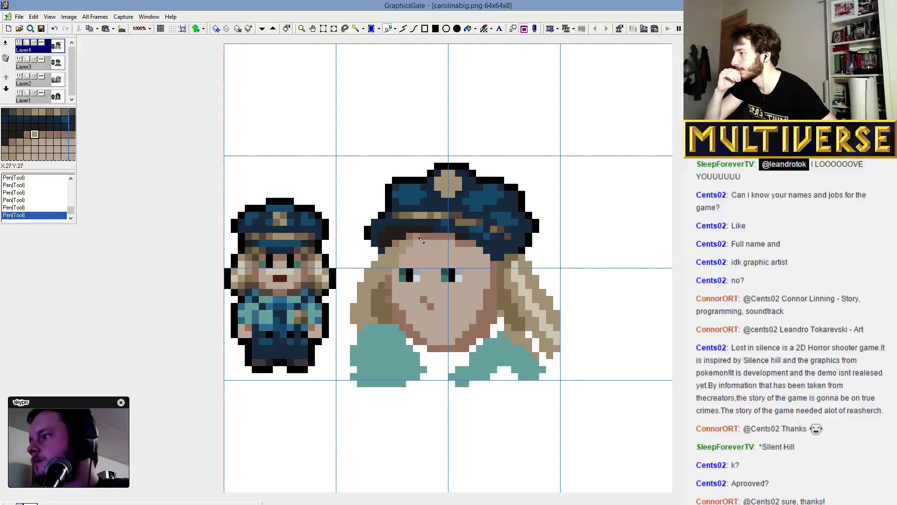
mouse_move(416, 236)
left_mouse_down()
mouse_move(411, 255)
mouse_move(433, 240)
mouse_move(432, 265)
left_mouse_up()
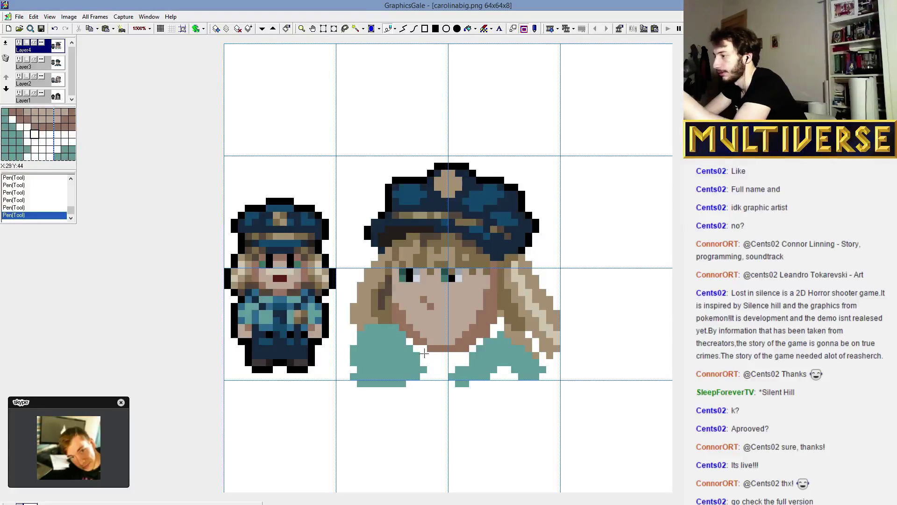
Extend the neck below the chin in brown skin tone and outline the outer edges of the hair in black.
mouse_move(424, 354)
left_mouse_down()
mouse_move(410, 329)
mouse_move(439, 363)
mouse_move(496, 327)
left_mouse_up()
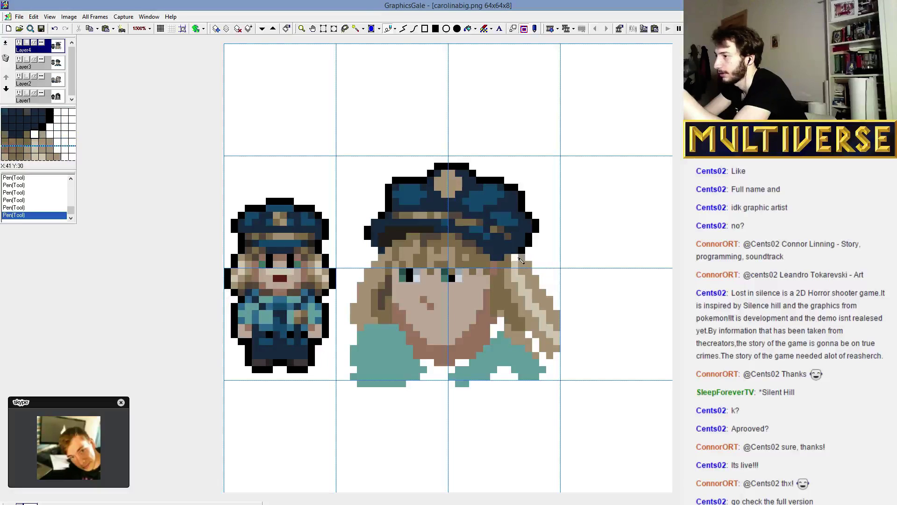
left_click_drag(525, 261, 565, 344)
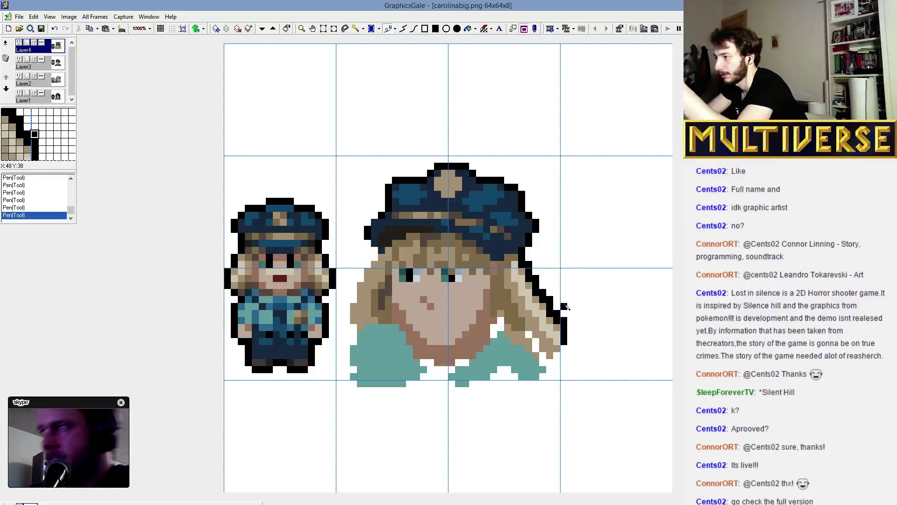
left_click_drag(562, 309, 564, 344)
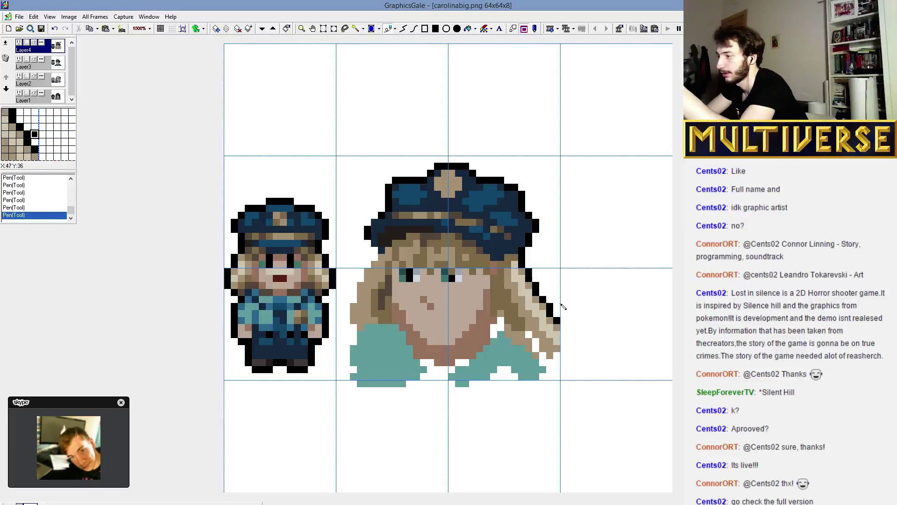
left_click_drag(560, 328, 558, 350)
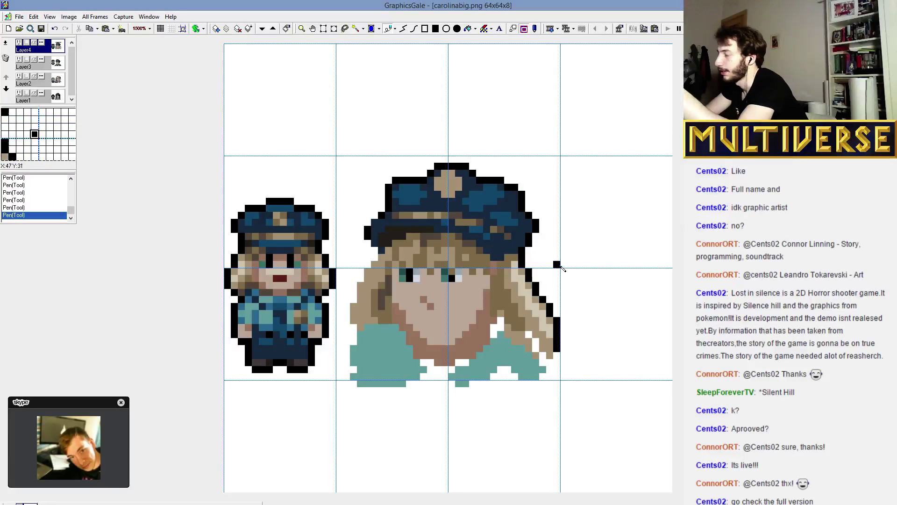
left_click_drag(375, 249, 354, 321)
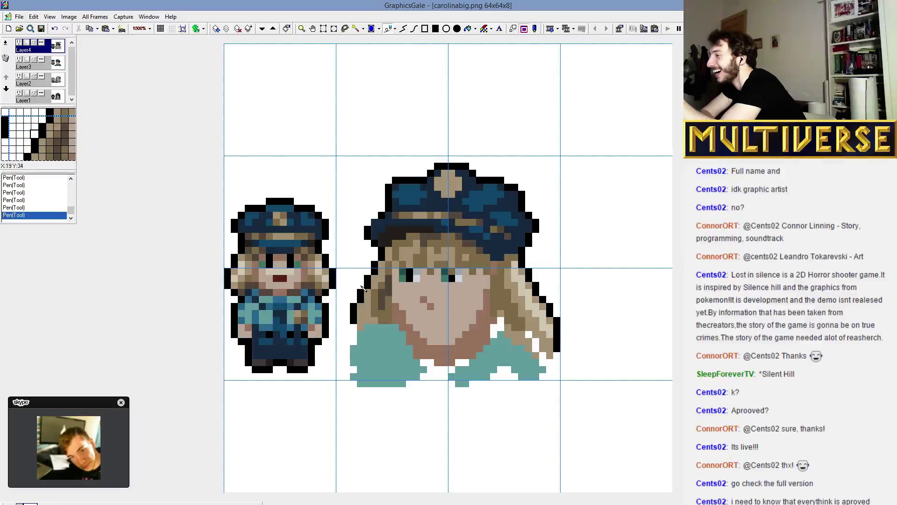
Fill the gaps in the long hair lock on the portrait's right with blonde and shade its inner side darker.
right_click(543, 300)
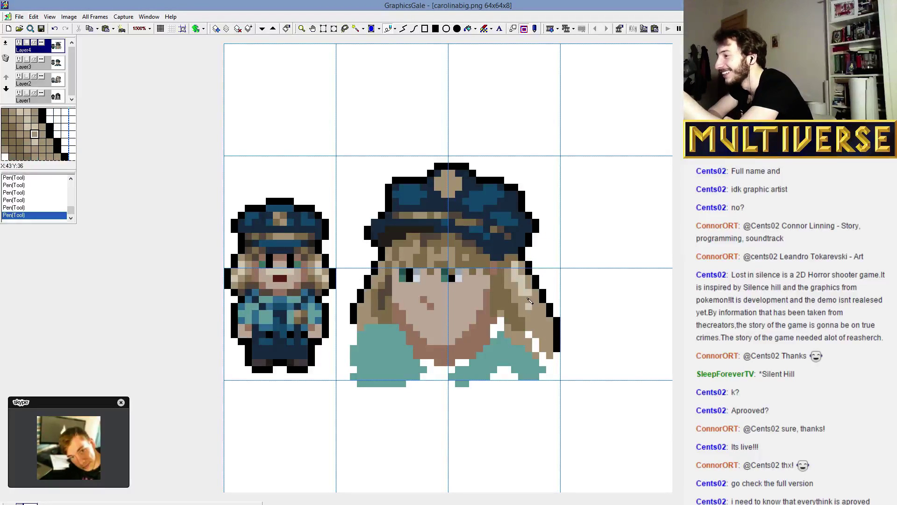
left_click_drag(523, 311, 547, 355)
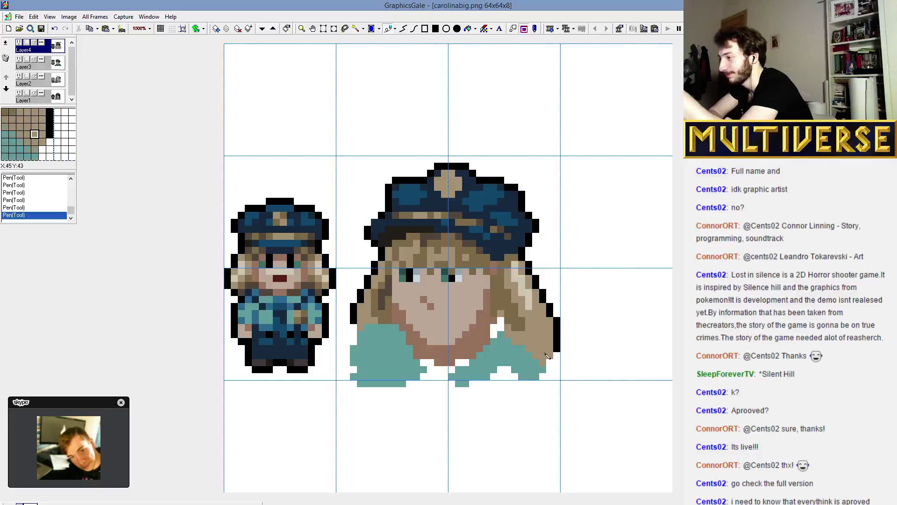
mouse_move(516, 313)
left_mouse_down()
mouse_move(516, 332)
mouse_move(505, 315)
left_mouse_up()
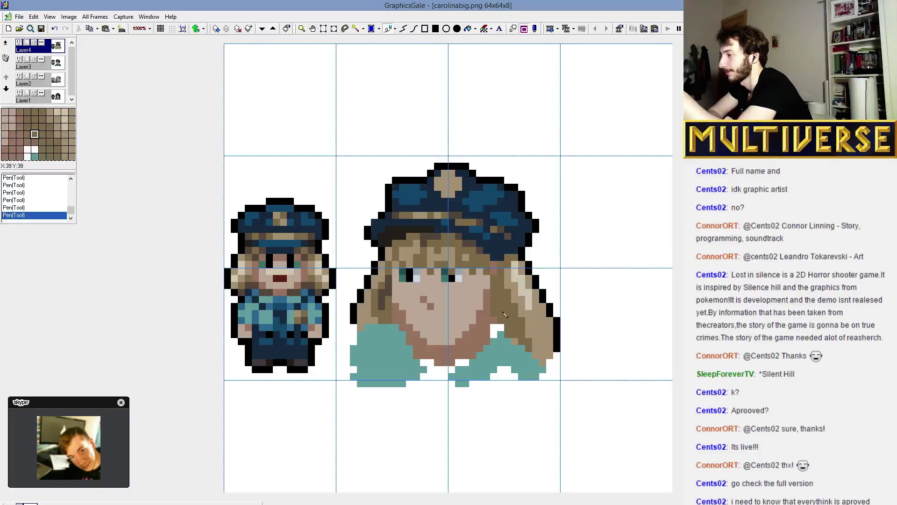
Draw a dark brown shadow line along the jaw and under the chin to separate the face from the neck.
left_click(494, 350)
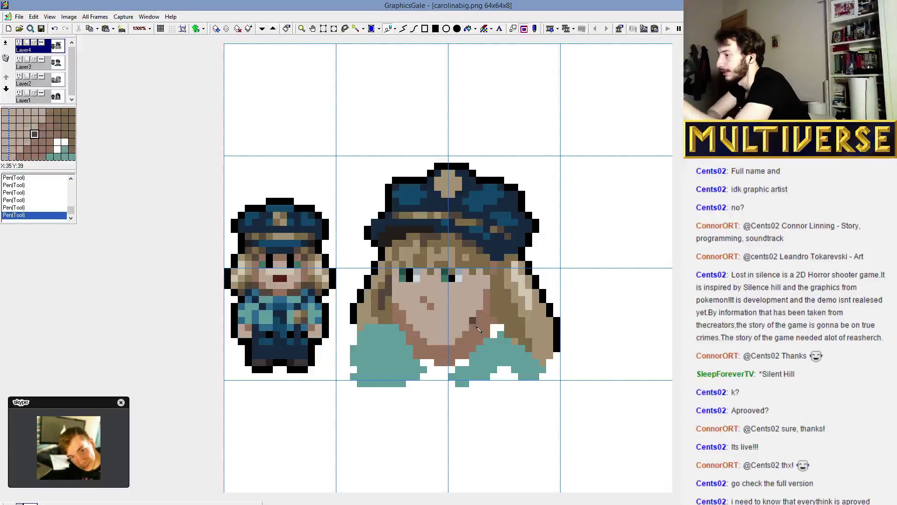
left_click(476, 337)
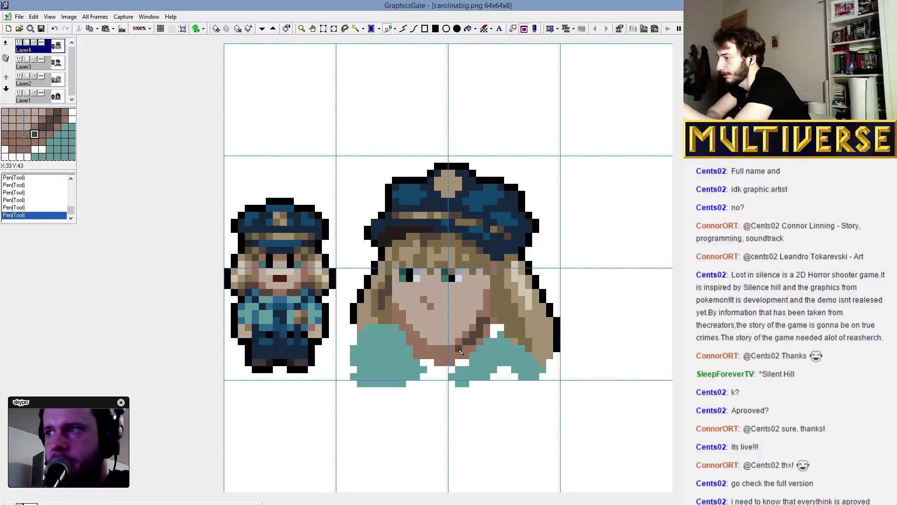
left_click(450, 351)
left_click(441, 352)
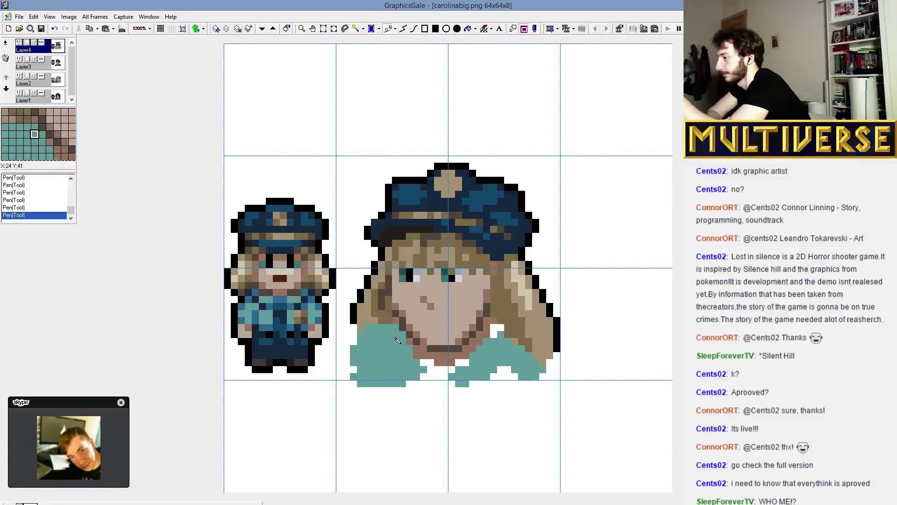
Paint a dark blue shirt collar on both sides of the neck and darken the inner hair beside the right cheek.
mouse_move(395, 328)
left_mouse_down()
mouse_move(416, 359)
mouse_move(472, 360)
mouse_move(495, 344)
left_mouse_up()
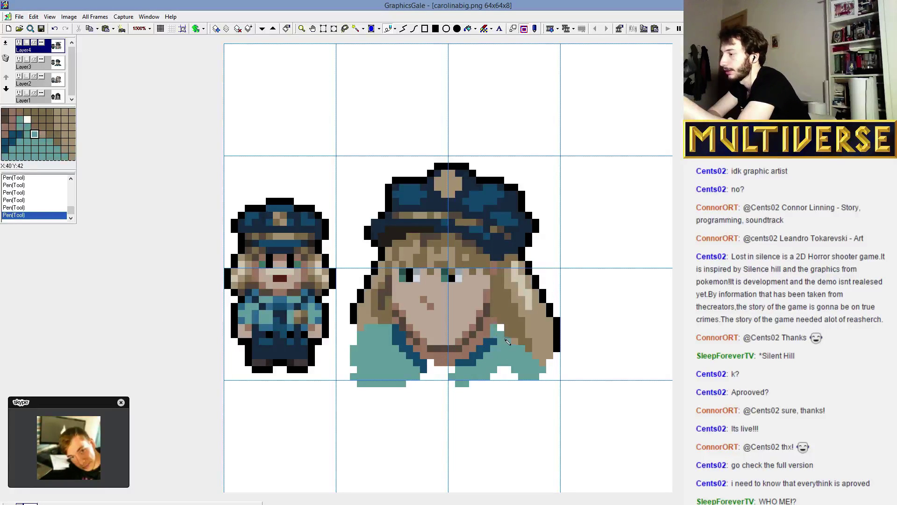
left_click(493, 327)
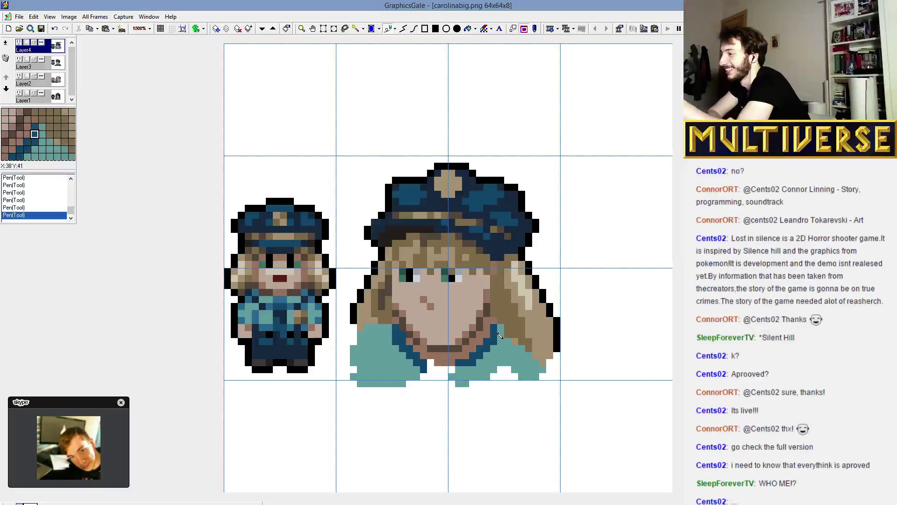
left_click_drag(495, 327, 485, 348)
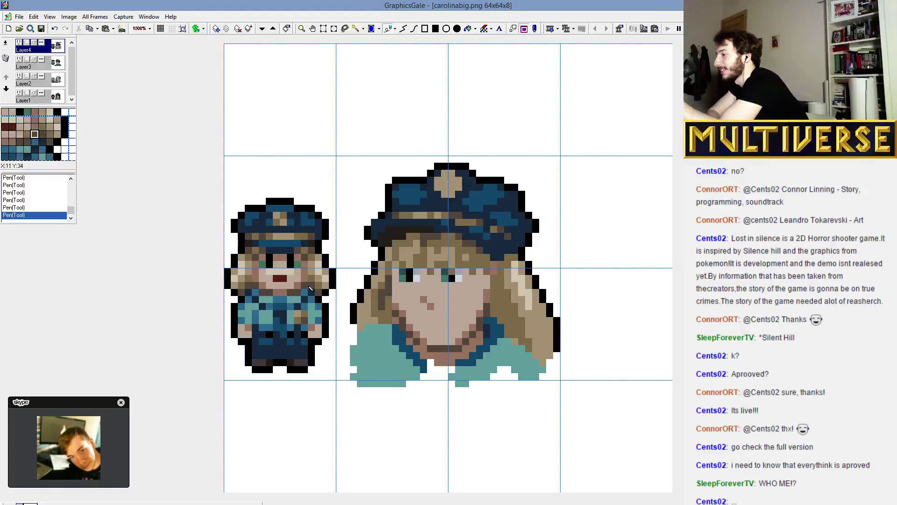
mouse_move(503, 306)
left_mouse_down()
mouse_move(507, 314)
mouse_move(497, 292)
mouse_move(509, 310)
left_mouse_up()
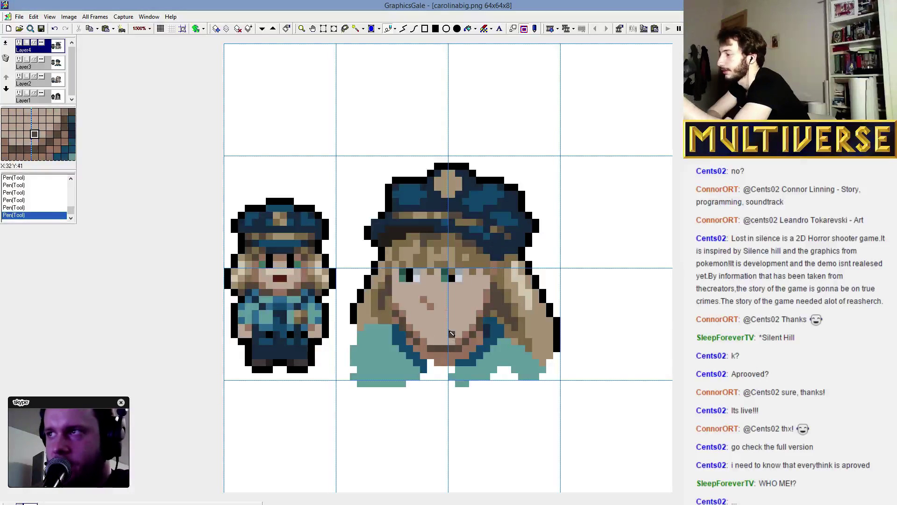
Draw the mouth as a short, straight dark brown line below the nose.
left_click(436, 323)
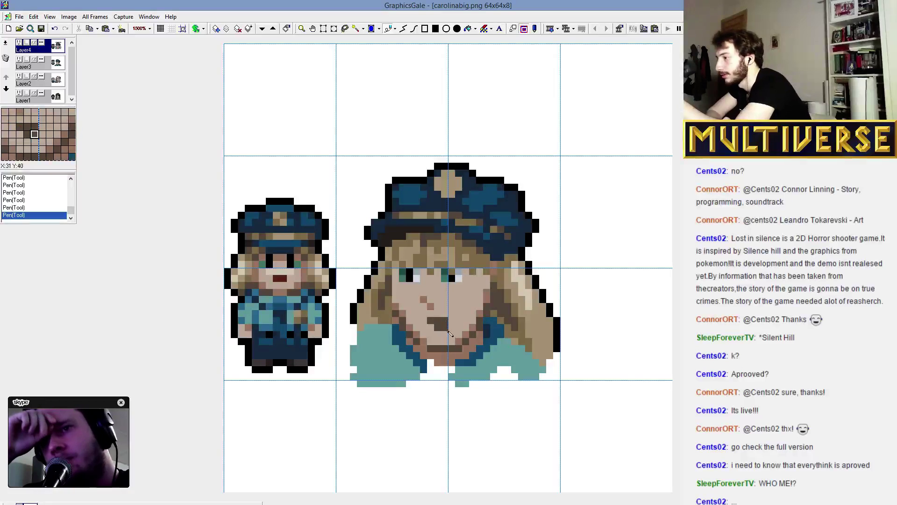
left_click(445, 327)
left_click(438, 327)
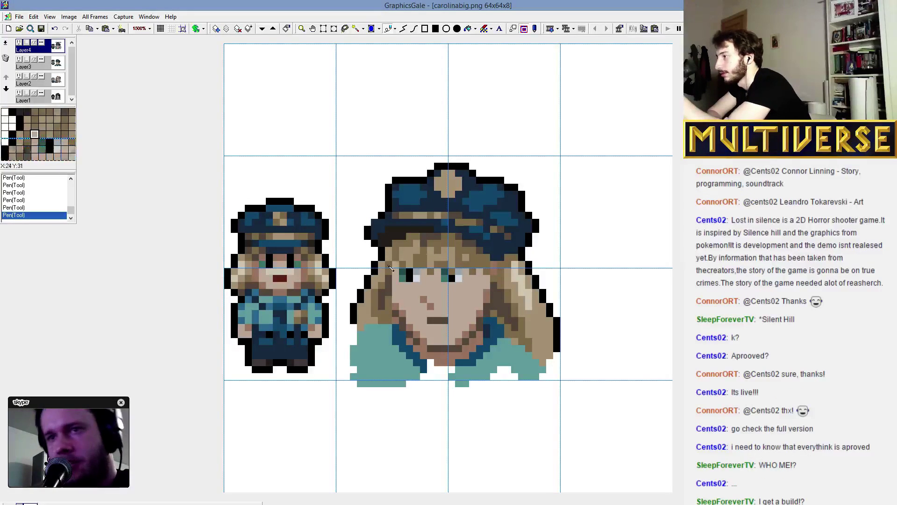
Add light skin highlights to both cheeks and the nose, using the light skin colour from the small sprite.
right_click(291, 270)
left_click(445, 294)
left_click_drag(451, 293, 460, 293)
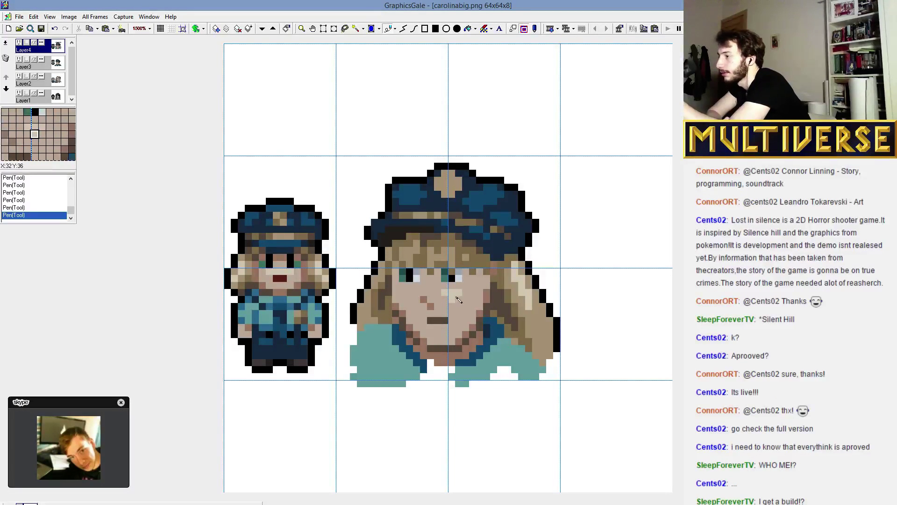
left_click(411, 293)
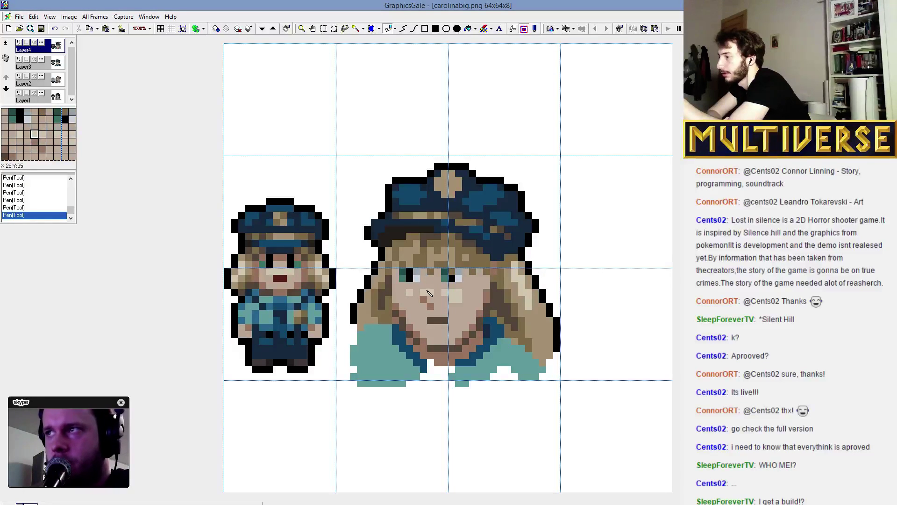
Shade the skin around the eyes beneath the bangs with a darker skin tone and touch up the bangs' lower edge.
left_click(472, 256)
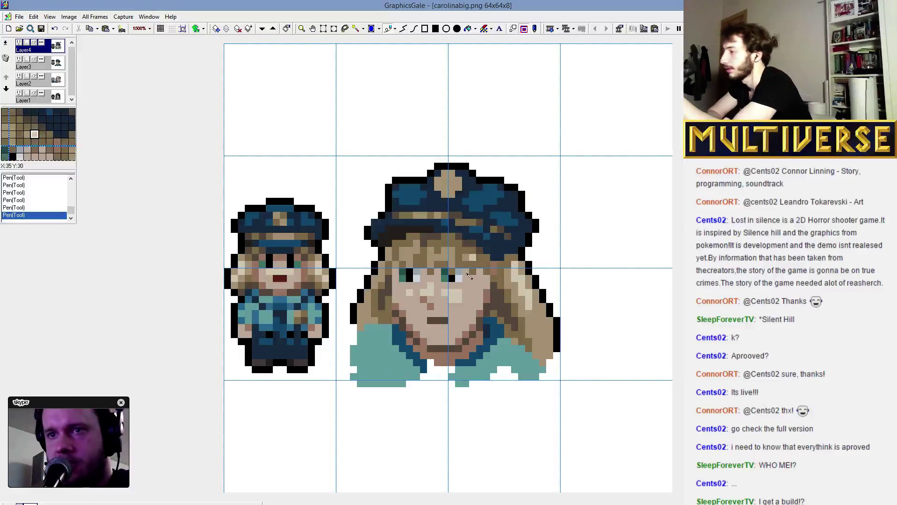
left_click(481, 246)
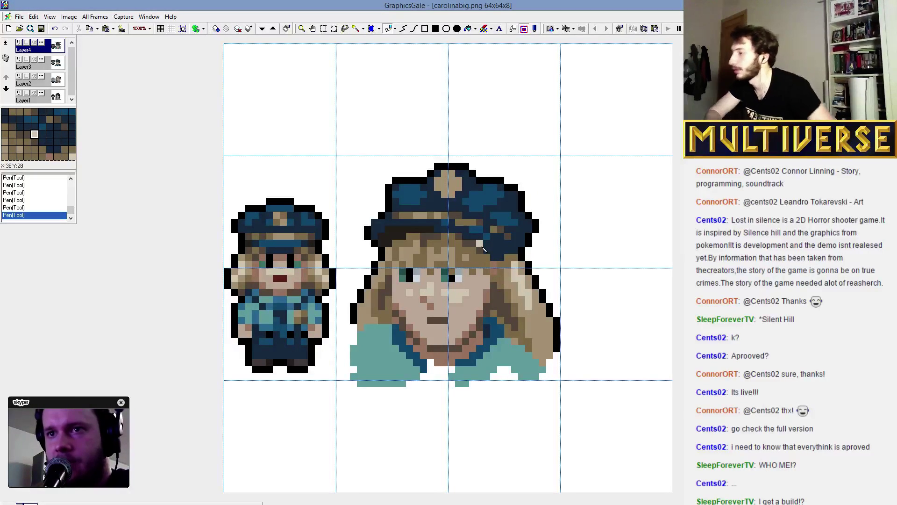
right_click(478, 273)
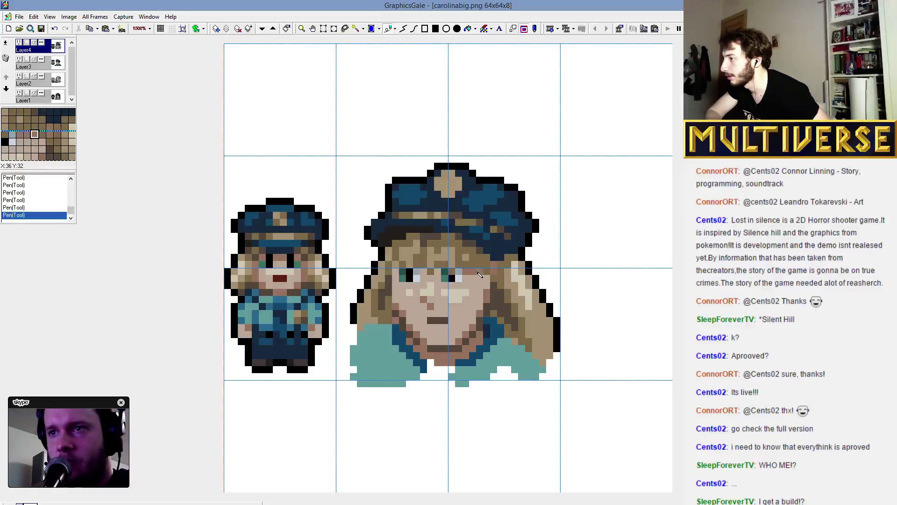
right_click(469, 261)
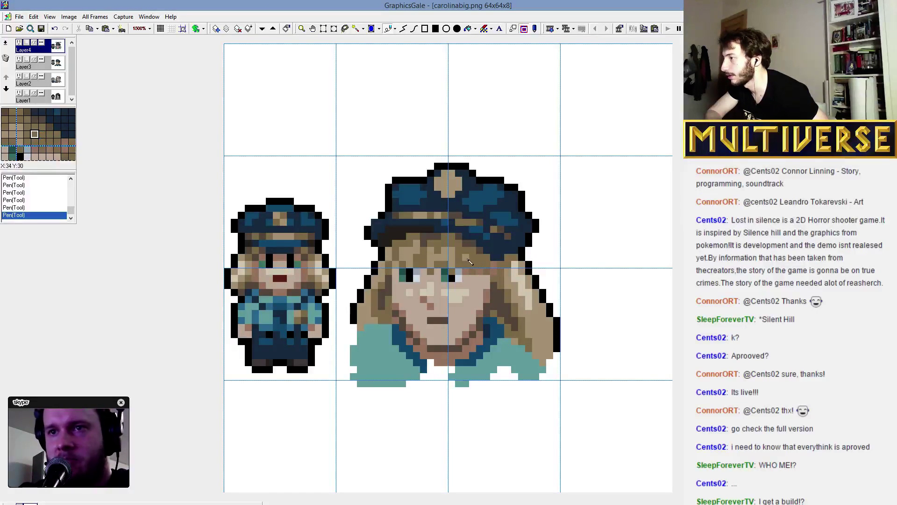
right_click(465, 276)
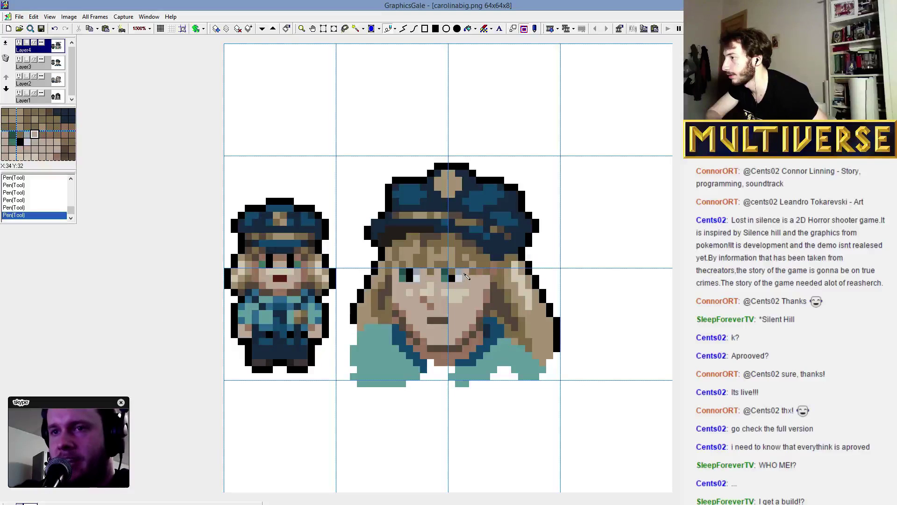
right_click(420, 265)
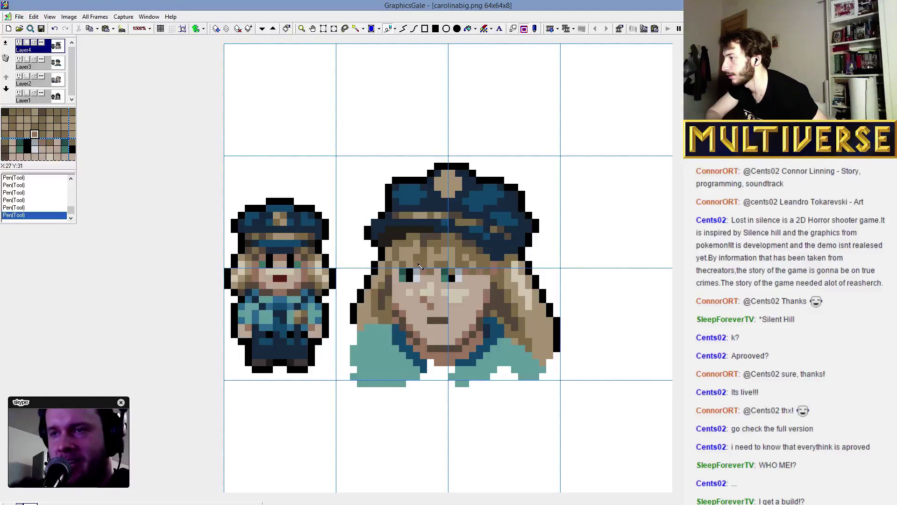
right_click(438, 271)
right_click(417, 254)
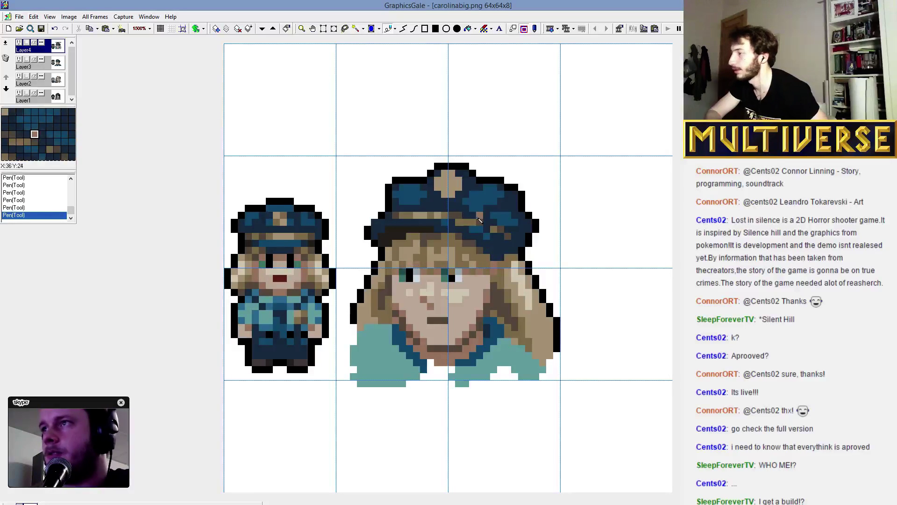
right_click(454, 251)
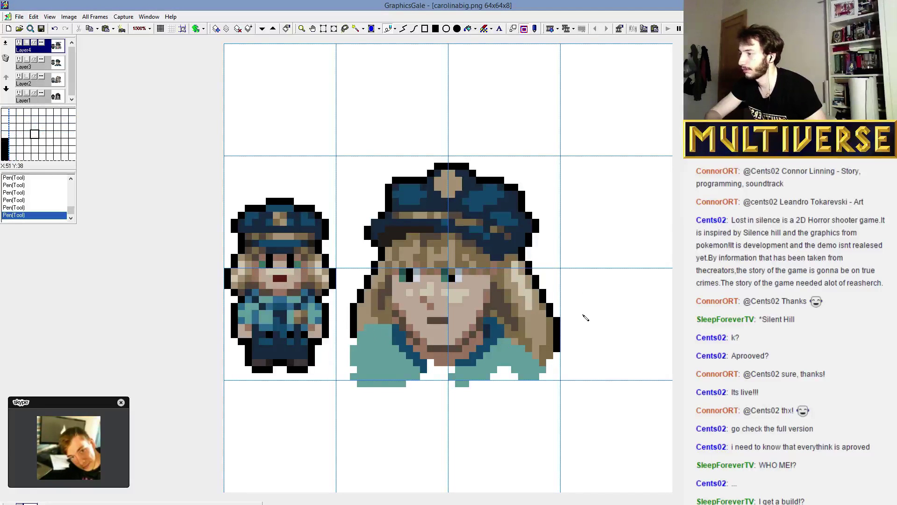
Narrow the hair on the portrait's right by redrawing its black outline one pixel further in.
left_click_drag(559, 309, 560, 360)
left_click(551, 308)
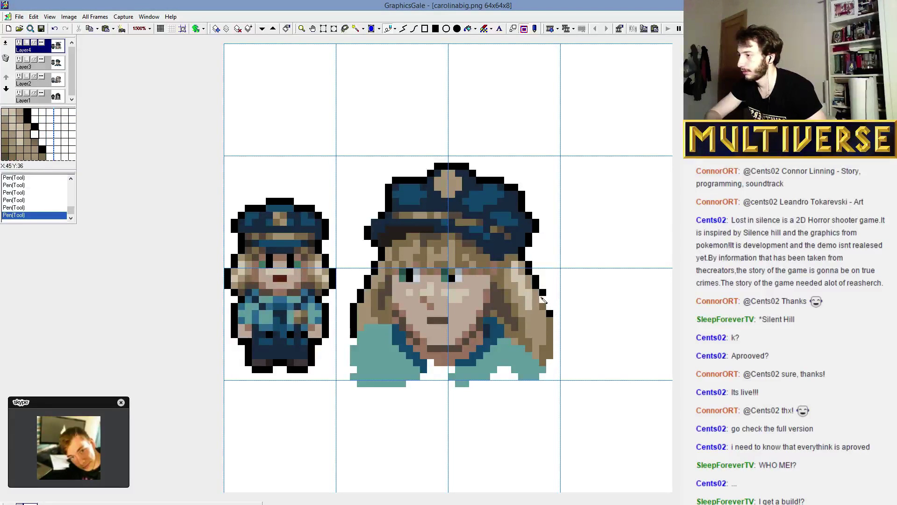
mouse_move(547, 314)
left_mouse_down()
mouse_move(556, 323)
mouse_move(551, 354)
mouse_move(529, 376)
left_mouse_up()
left_click(528, 370)
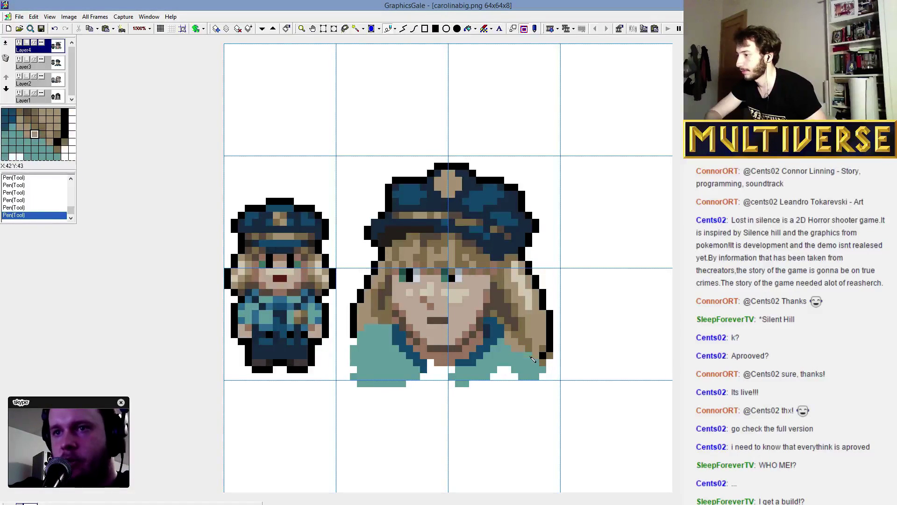
Extend the hair locks over the shoulders with added shading and redraw the left lock's black outline one pixel further in.
mouse_move(522, 340)
left_mouse_down()
mouse_move(512, 347)
mouse_move(528, 363)
mouse_move(514, 345)
left_mouse_up()
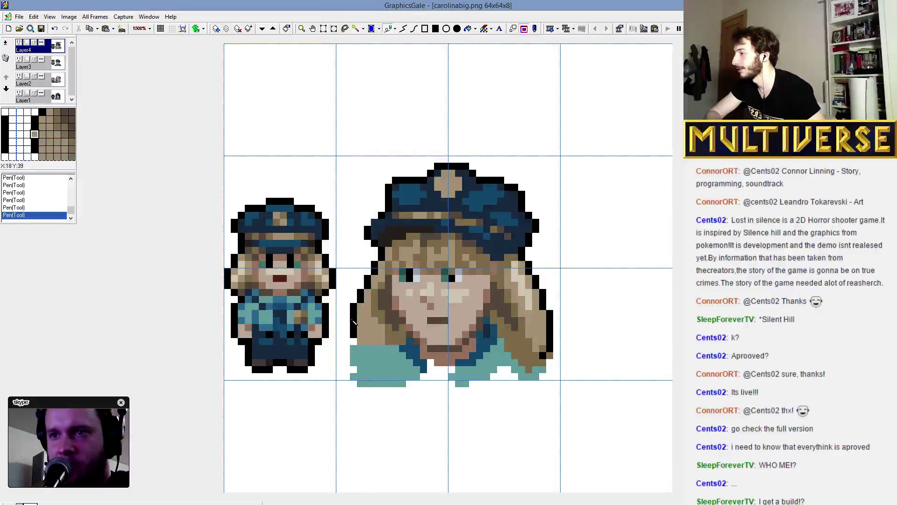
left_click_drag(364, 308, 360, 340)
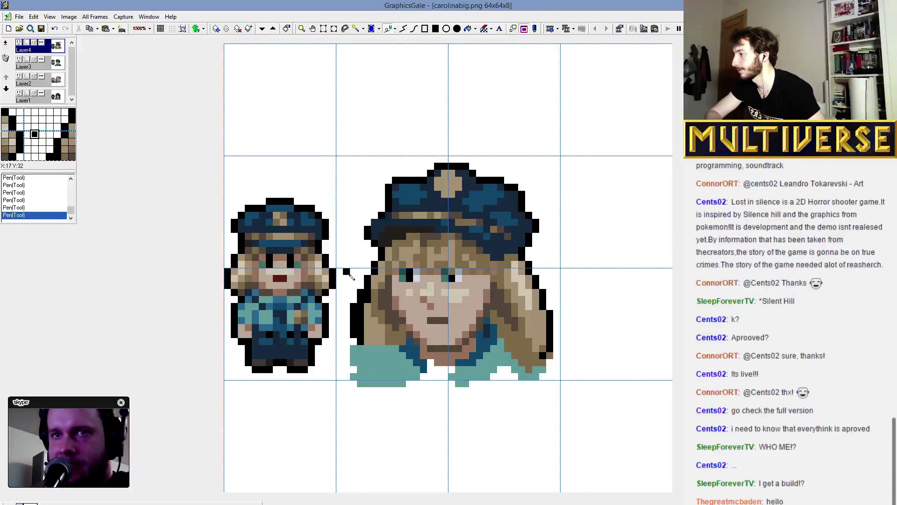
left_click_drag(364, 299, 352, 345)
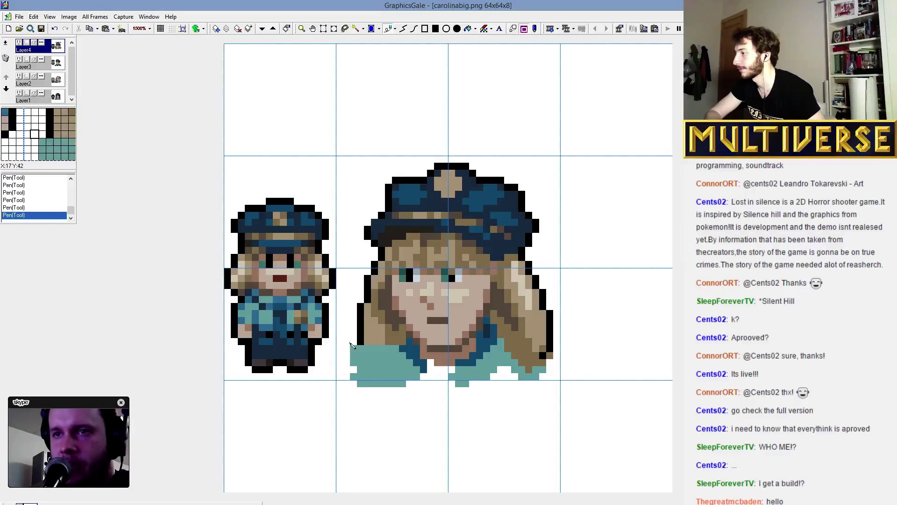
Even out the blonde hair beside the face and paint over the pale highlights in the portrait's right lock with mid-tone blonde.
left_click(369, 281)
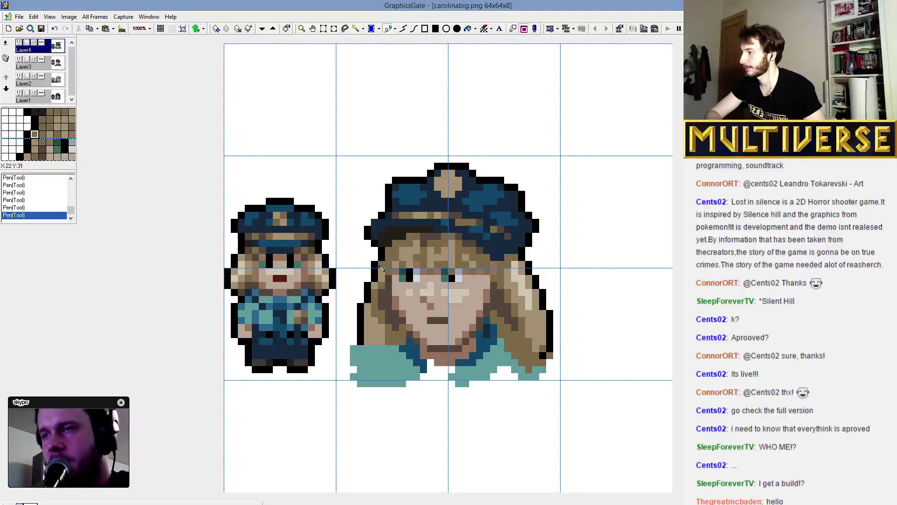
left_click_drag(381, 268, 379, 280)
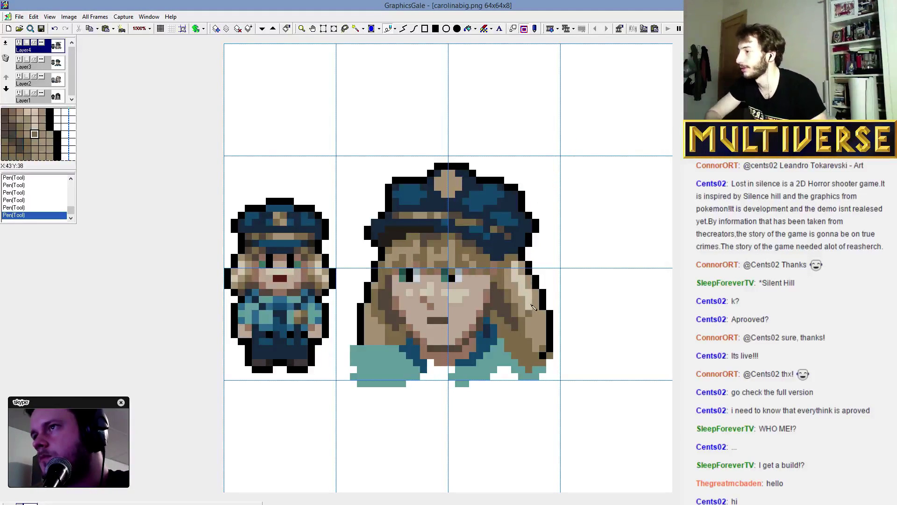
mouse_move(527, 280)
left_mouse_down()
mouse_move(529, 314)
mouse_move(531, 300)
left_mouse_up()
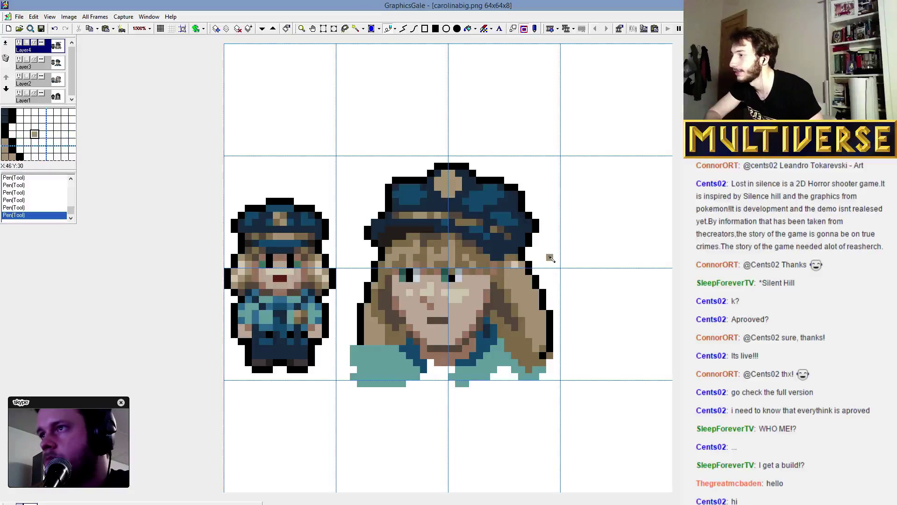
Narrow the hair lock on the portrait's right with a new black outline and fill in the teal shirt beneath it.
mouse_move(535, 260)
left_mouse_down()
mouse_move(550, 325)
mouse_move(521, 270)
mouse_move(550, 357)
left_mouse_up()
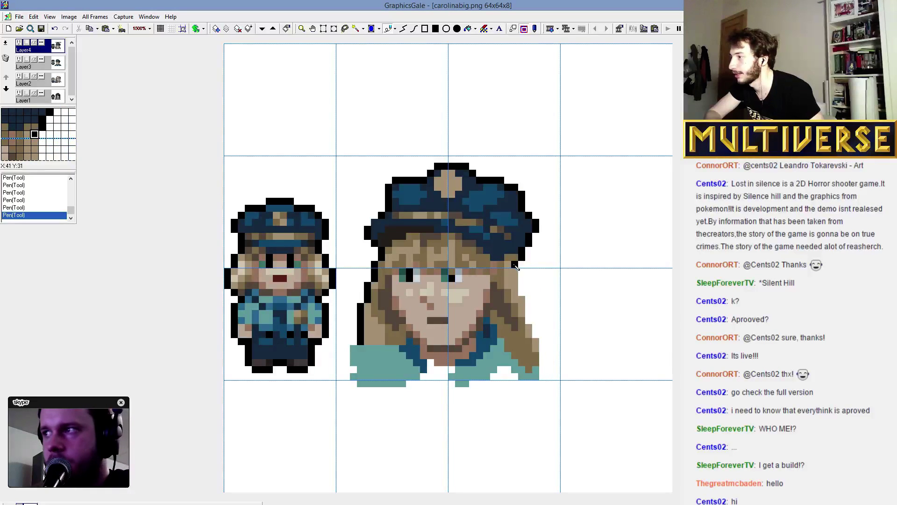
mouse_move(515, 262)
left_mouse_down()
mouse_move(516, 284)
mouse_move(525, 270)
mouse_move(517, 265)
mouse_move(517, 285)
mouse_move(513, 274)
mouse_move(544, 349)
left_mouse_up()
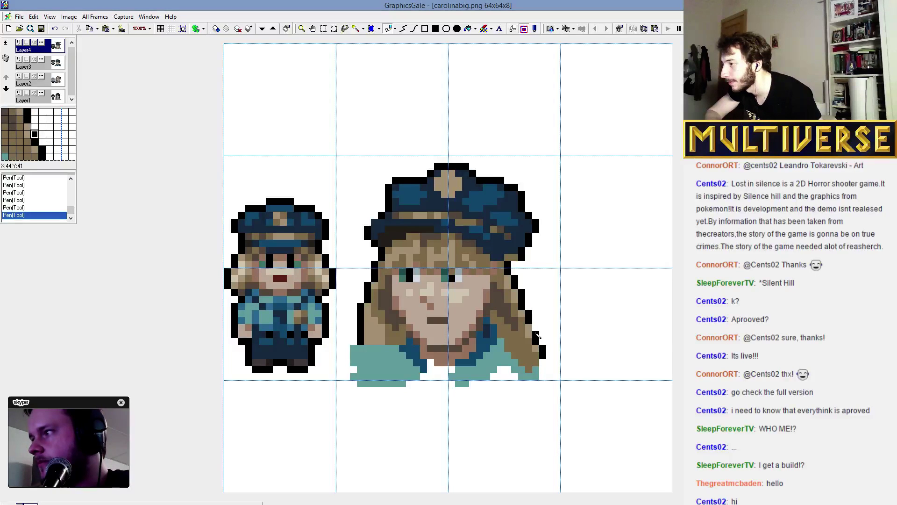
mouse_move(543, 351)
left_mouse_down()
mouse_move(543, 385)
mouse_move(552, 378)
mouse_move(491, 373)
mouse_move(418, 383)
mouse_move(475, 384)
left_mouse_up()
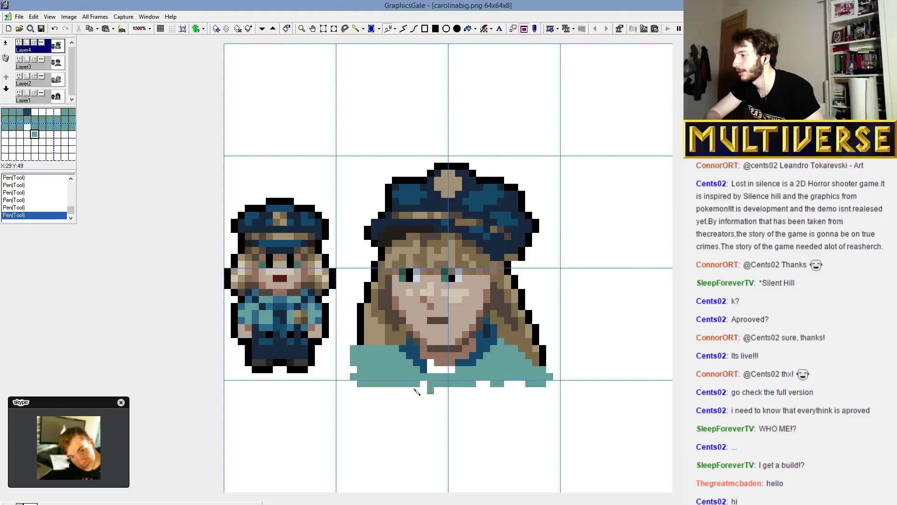
Extend the left hair lock down over the teal shoulder and narrow the cap's right side with a new black outline.
right_click(376, 349)
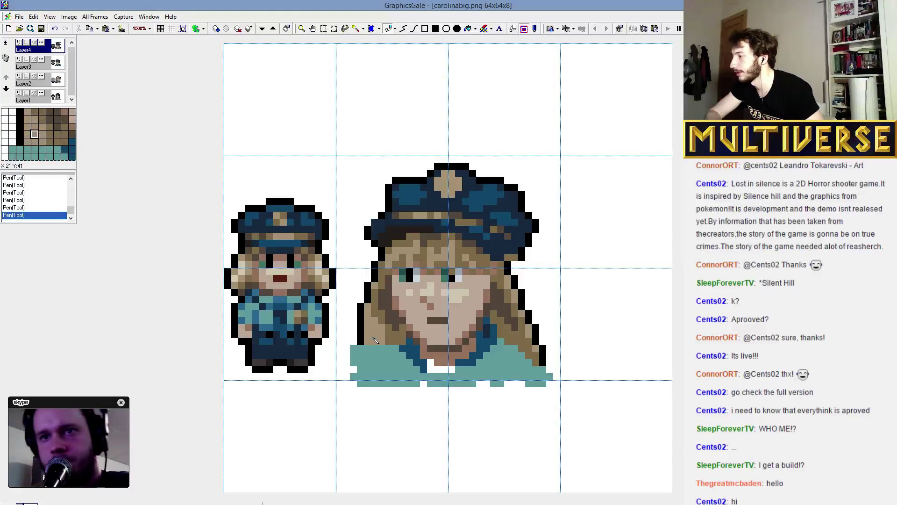
left_click_drag(375, 350, 370, 370)
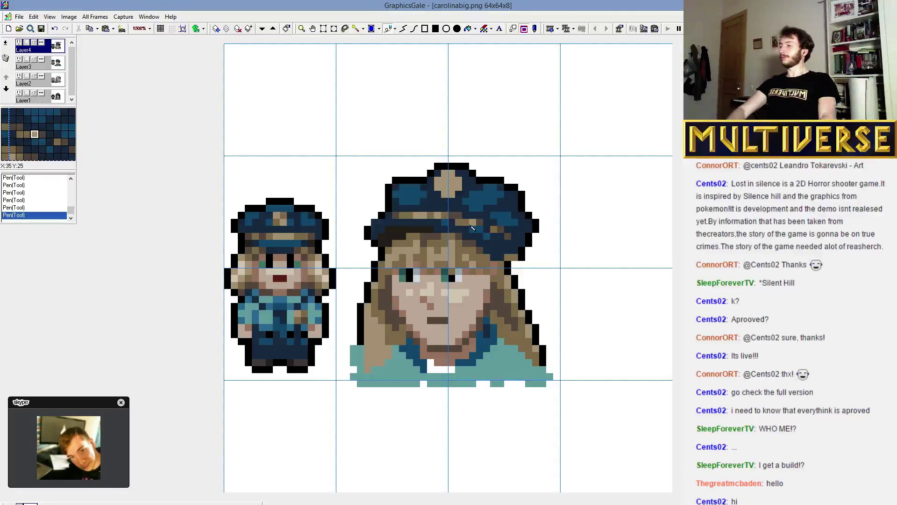
left_click_drag(538, 227, 527, 258)
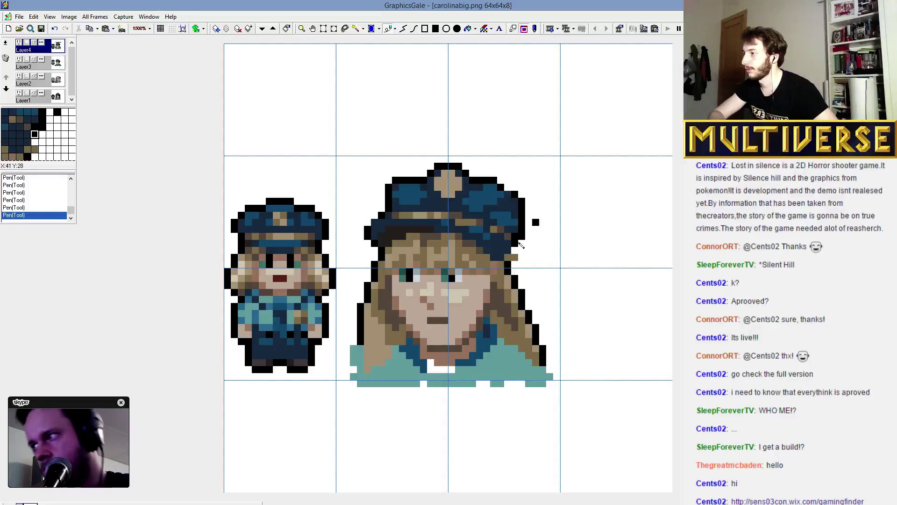
right_click(535, 222)
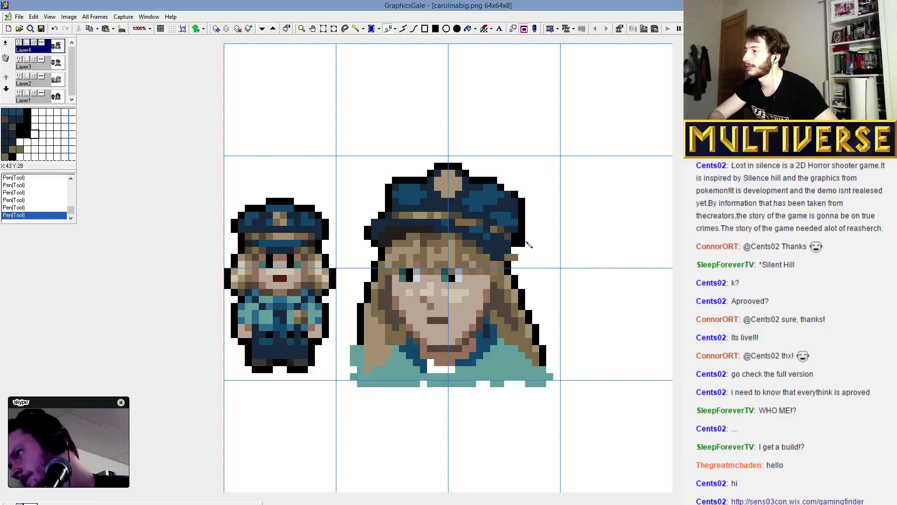
Copy the male officer's cap from Layer3 and paste it into Layer4 above the blonde portrait as a reference.
left_click(64, 65)
left_click(18, 43)
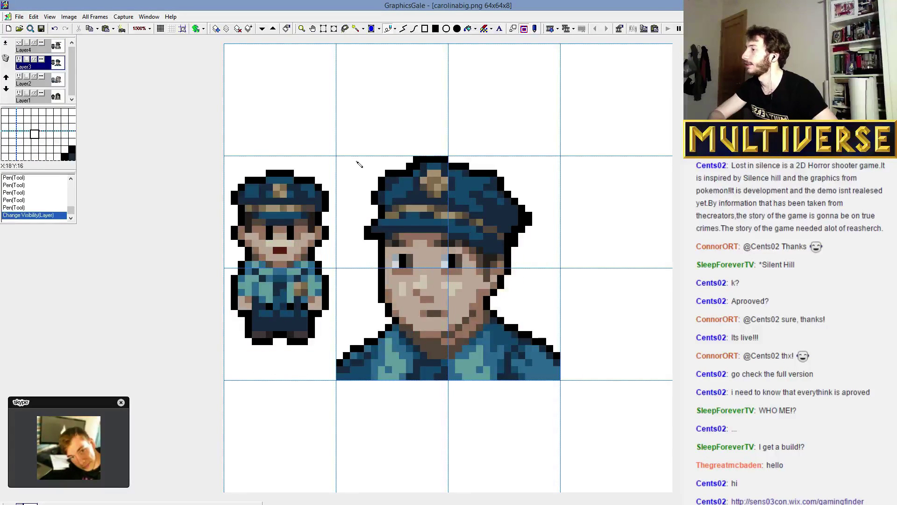
left_click_drag(350, 128, 574, 282)
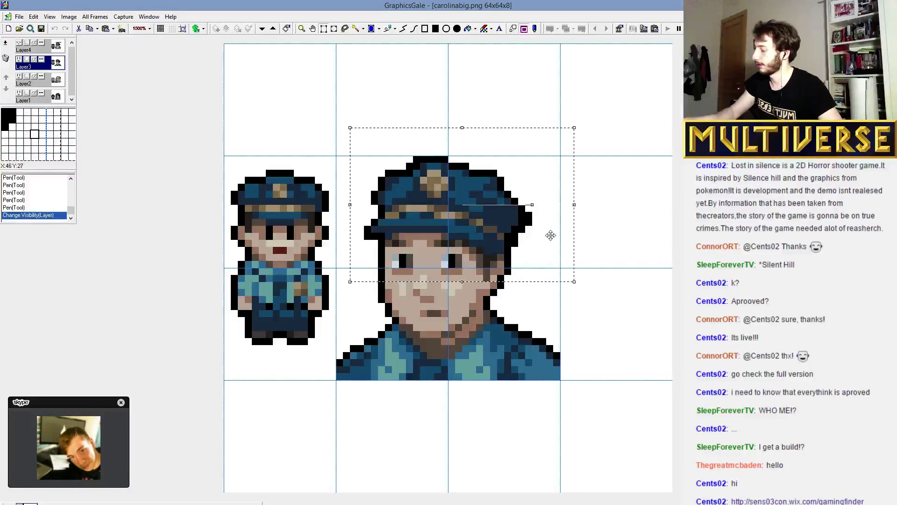
left_click(23, 48)
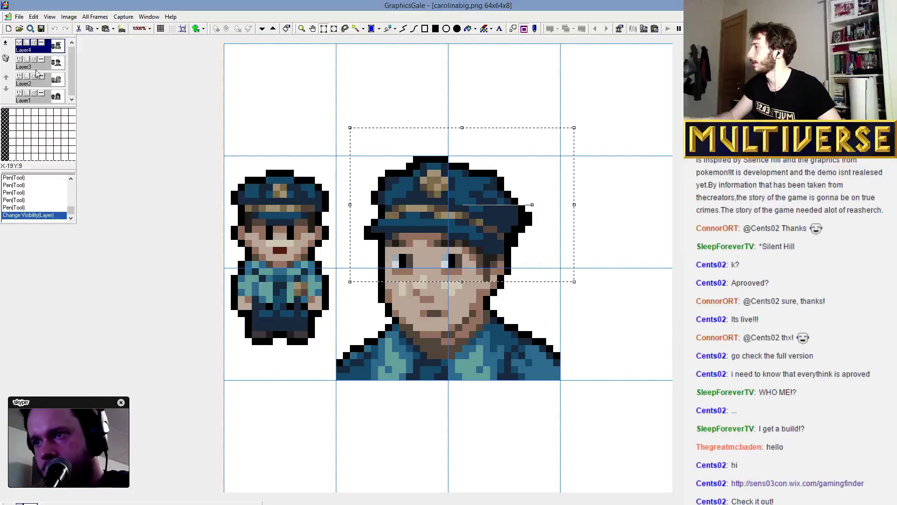
left_click(18, 60)
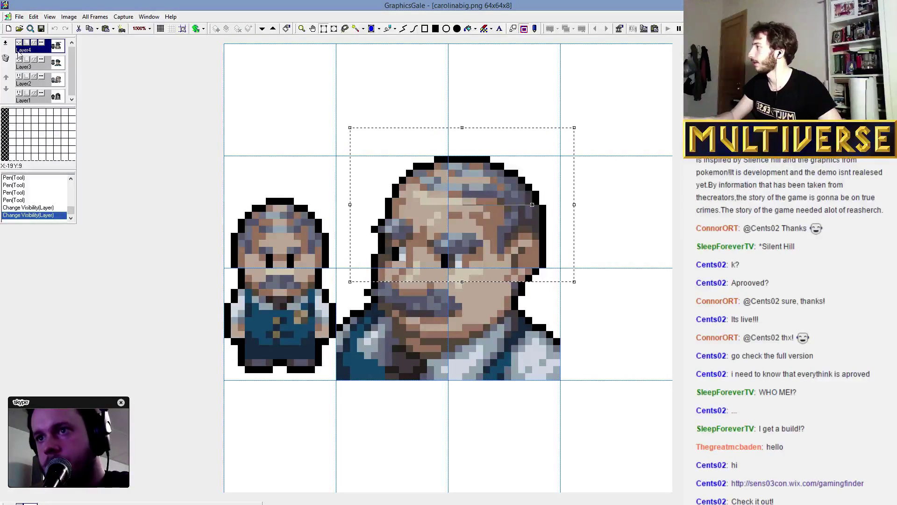
left_click(19, 43)
key("ctrl+v")
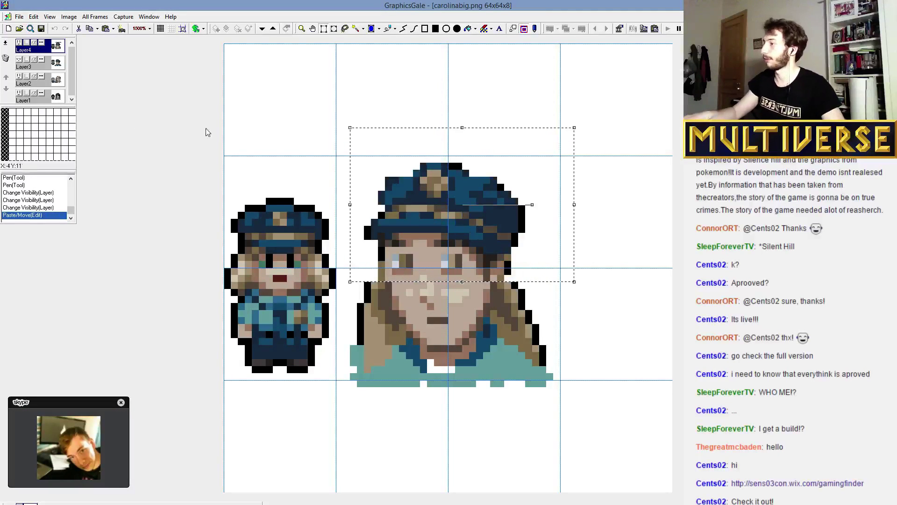
left_click_drag(452, 238, 588, 123)
left_click(612, 232)
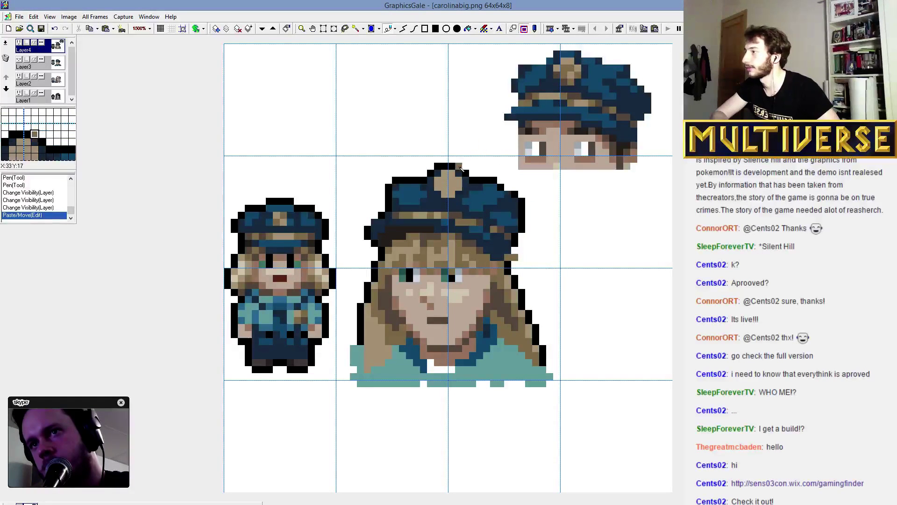
Shade the cap badge with darker gold pixels, following the badge on the pasted reference cap.
left_click(452, 183)
left_click(448, 185)
left_click(452, 190)
left_click(455, 195)
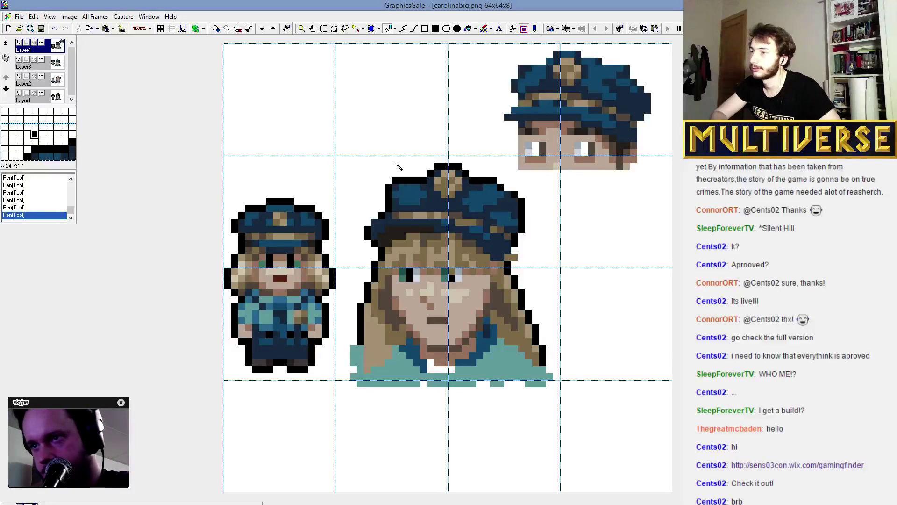
Move the badge and the cap's left crown section two pixels to the left.
key("s")
left_click_drag(395, 159, 481, 208)
left_click(457, 133)
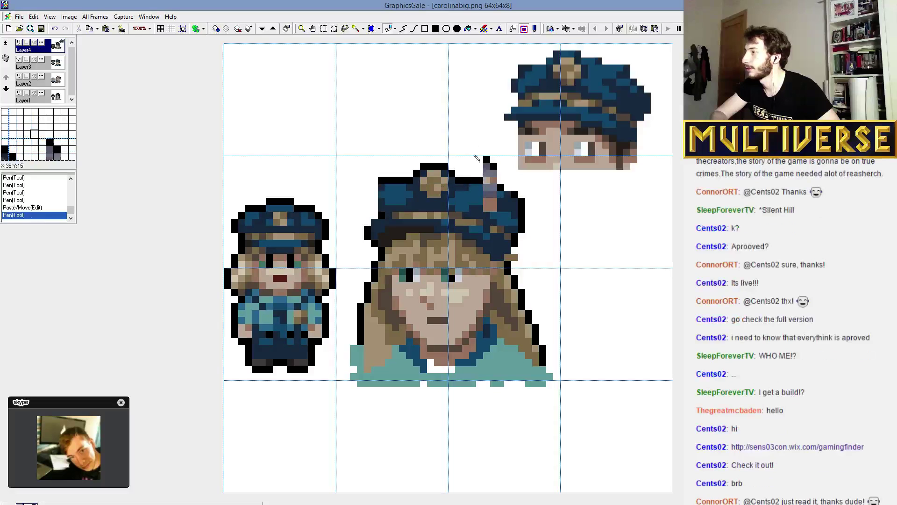
Clean up the cap around the moved section and reshape its crown and black outline after the reference cap.
mouse_move(477, 157)
left_mouse_down()
mouse_move(501, 181)
mouse_move(483, 163)
mouse_move(481, 181)
mouse_move(496, 208)
left_mouse_up()
right_click(367, 166)
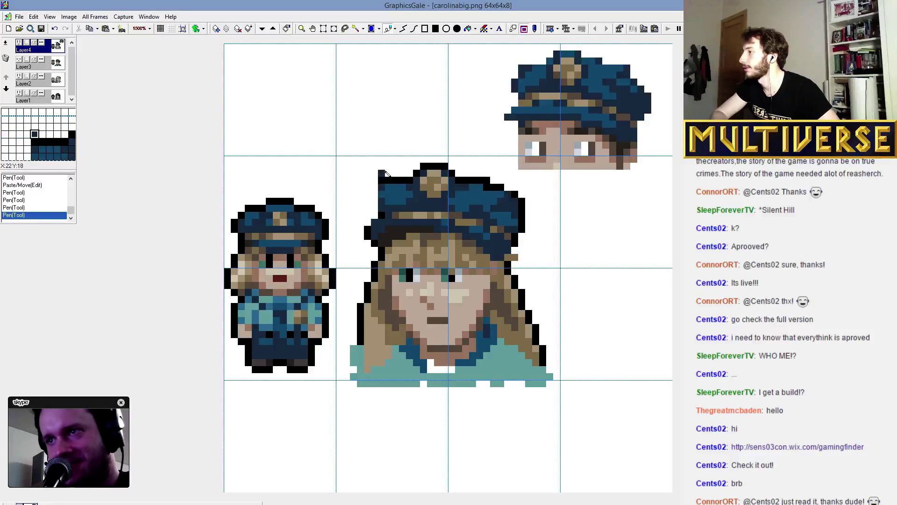
left_click_drag(381, 180, 388, 179)
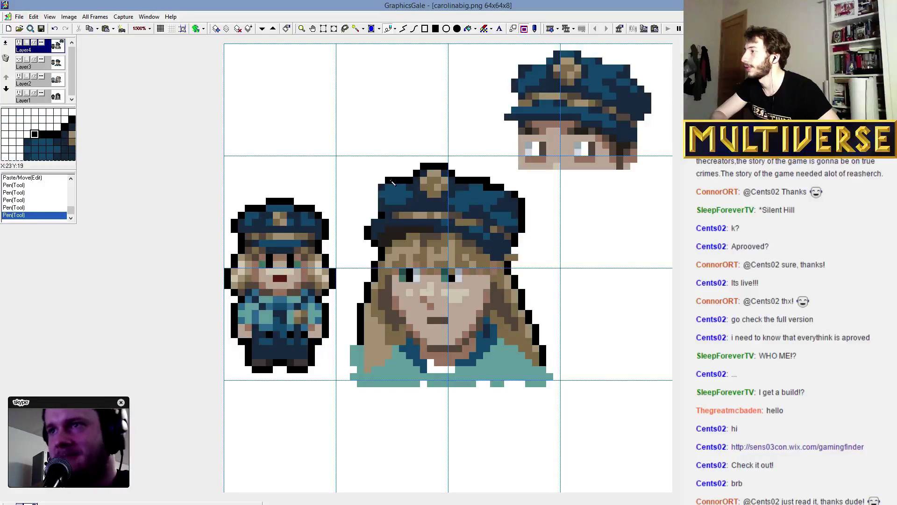
left_click(376, 195)
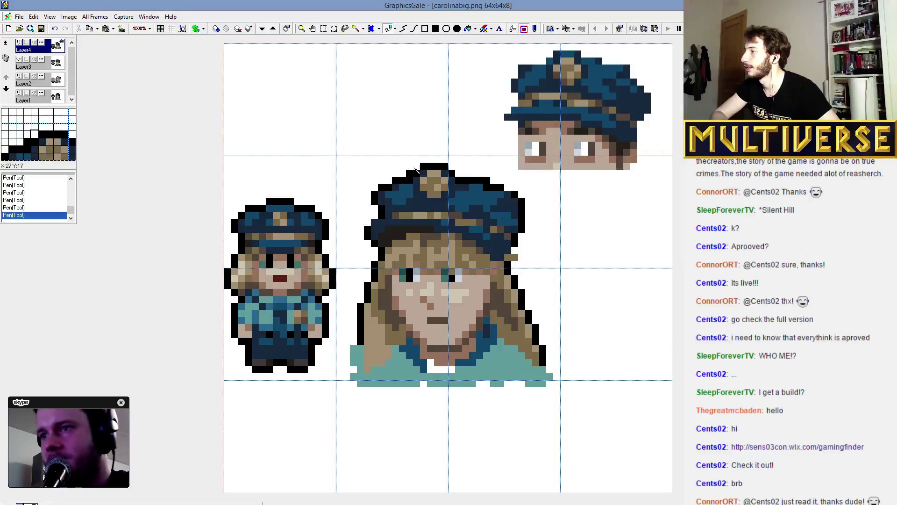
left_click(452, 174)
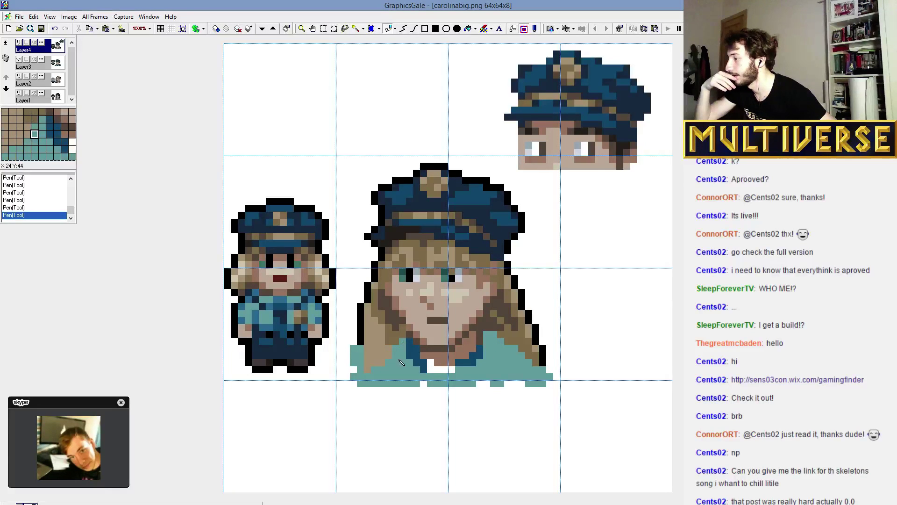
Refine the lower edge of the left hair lock and close the dark blue collar beneath a skin-coloured neck.
left_click_drag(397, 344, 389, 341)
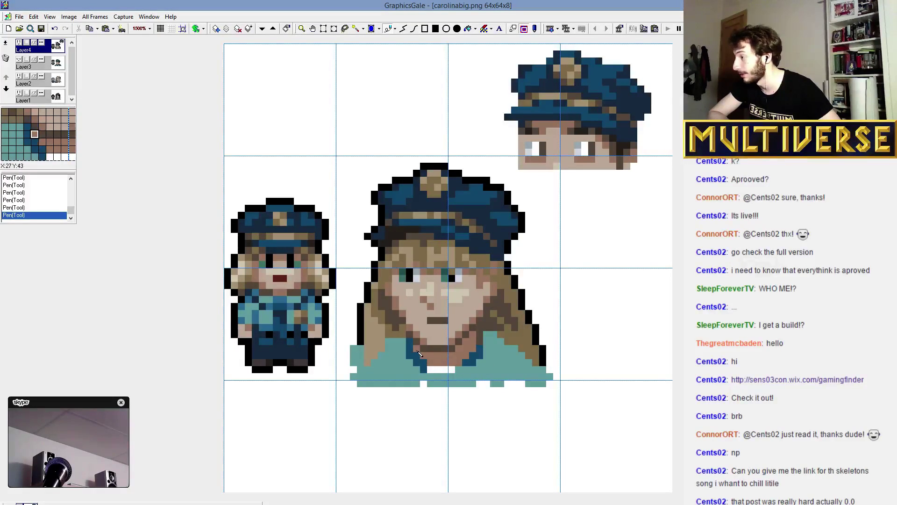
left_click_drag(423, 371, 460, 369)
Delete the pasted reference cap and its leftover stray pixels from Layer4.
mouse_move(91, 407)
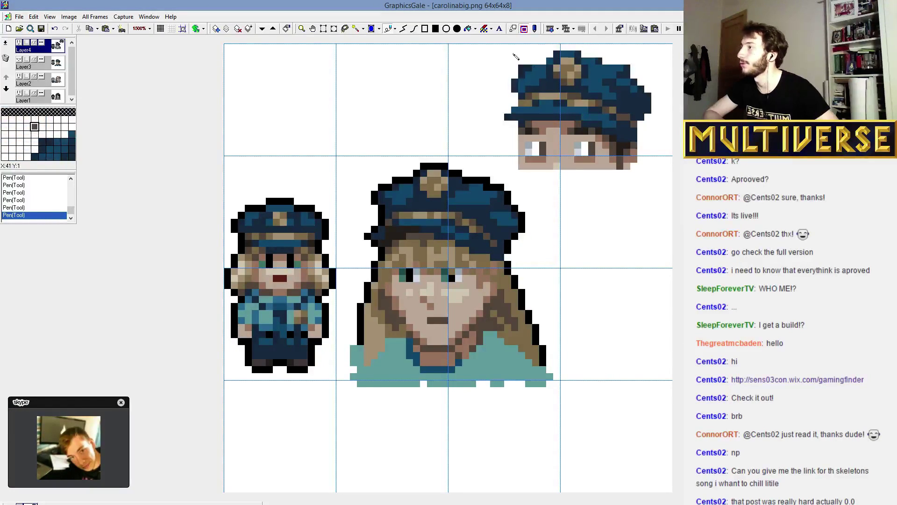
left_click_drag(512, 51, 680, 188)
key("Delete")
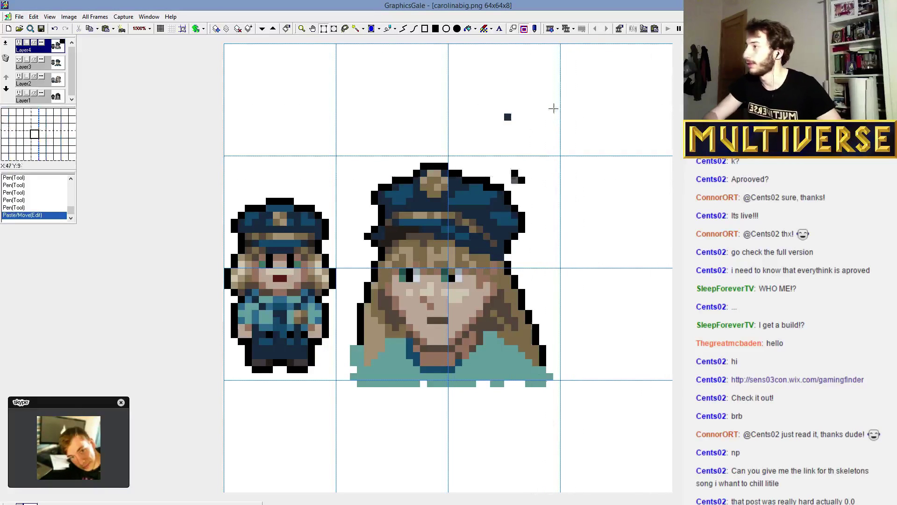
mouse_move(501, 102)
left_mouse_down()
mouse_move(508, 122)
mouse_move(514, 107)
mouse_move(501, 104)
mouse_move(519, 183)
mouse_move(494, 183)
left_mouse_up()
Move the whole blonde portrait up by one pixel.
left_click_drag(343, 149, 581, 415)
left_click_drag(474, 362, 473, 356)
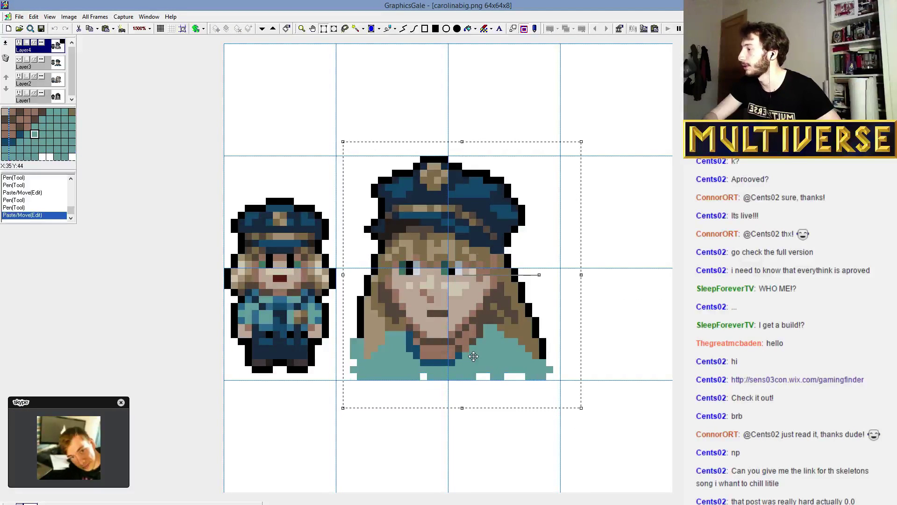
left_click(477, 411)
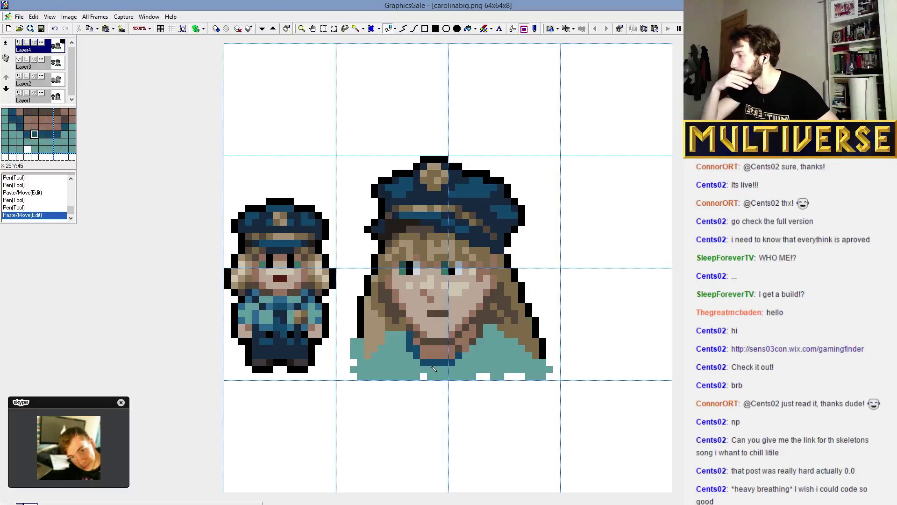
Paint a dark blue tie below the collar and dark blue folds on both sides of the teal shirt.
left_click_drag(430, 372, 441, 376)
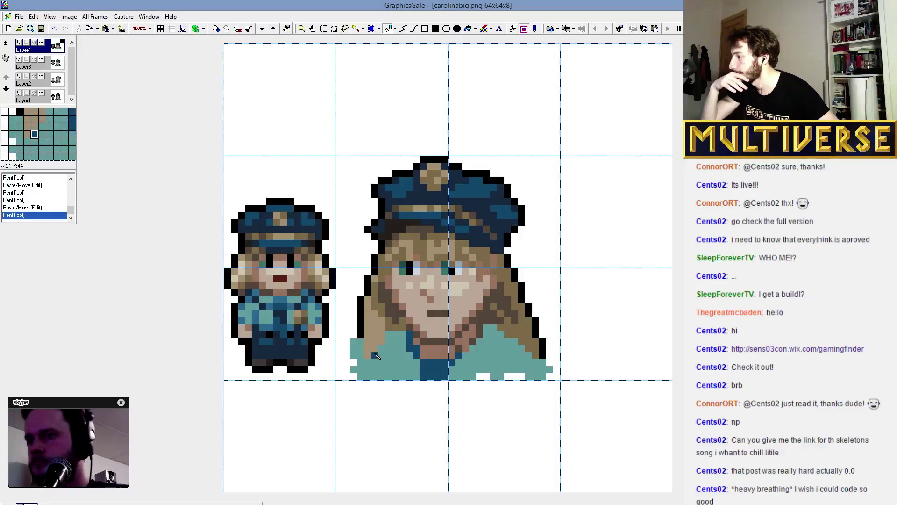
mouse_move(377, 356)
left_mouse_down()
mouse_move(379, 381)
mouse_move(382, 346)
left_mouse_up()
left_click(472, 376)
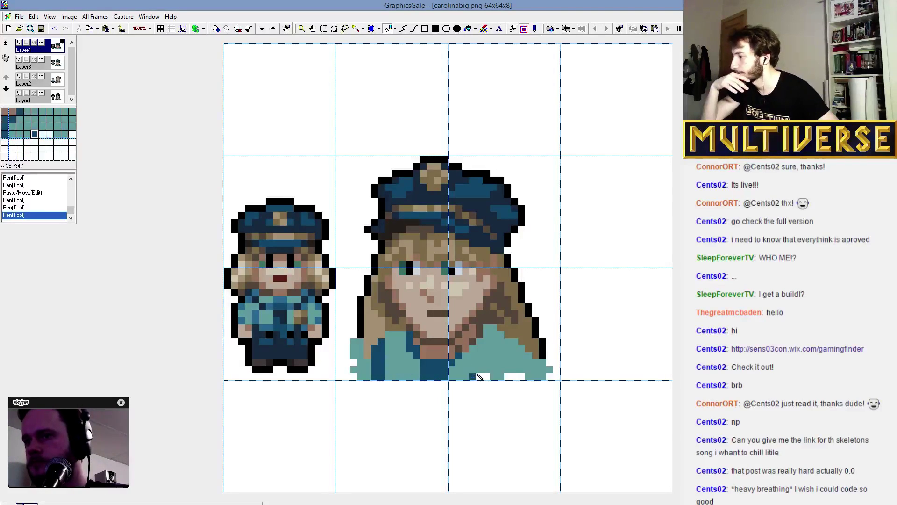
left_click_drag(509, 348, 493, 383)
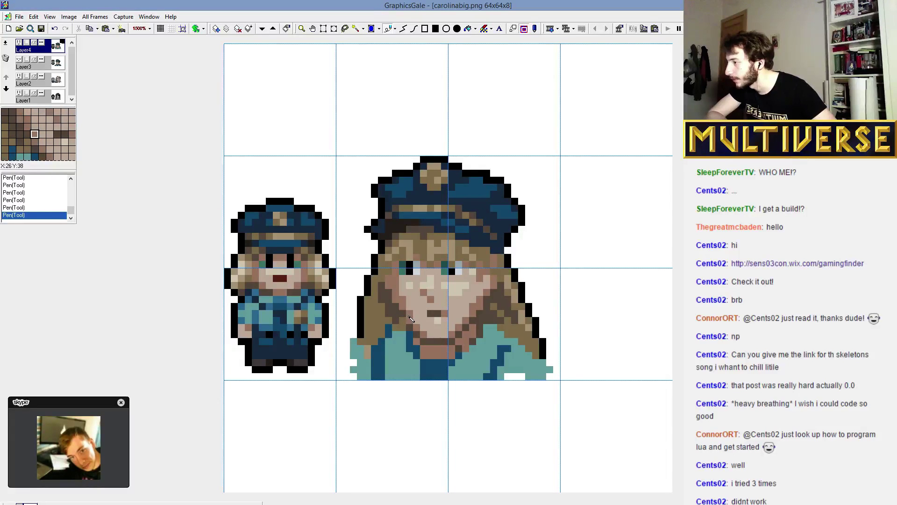
key("s")
left_click_drag(423, 306, 437, 318)
key("p")
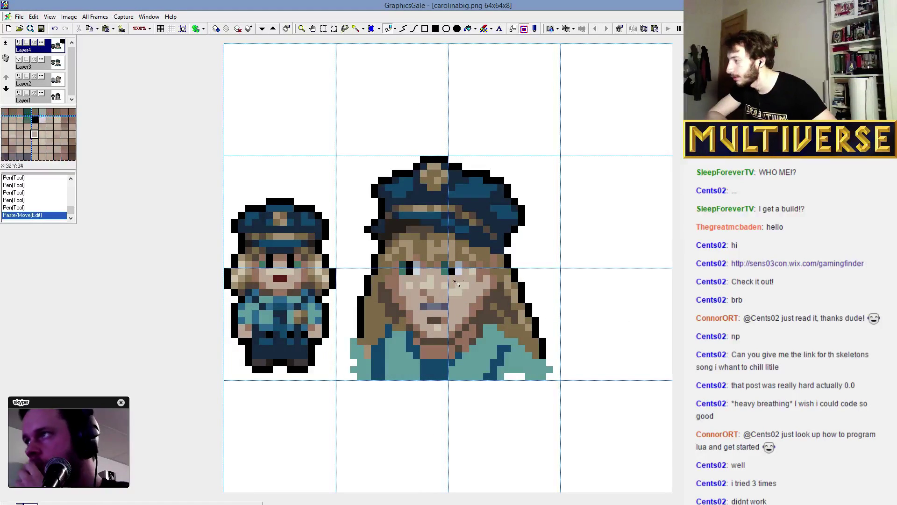
key("ctrl+z")
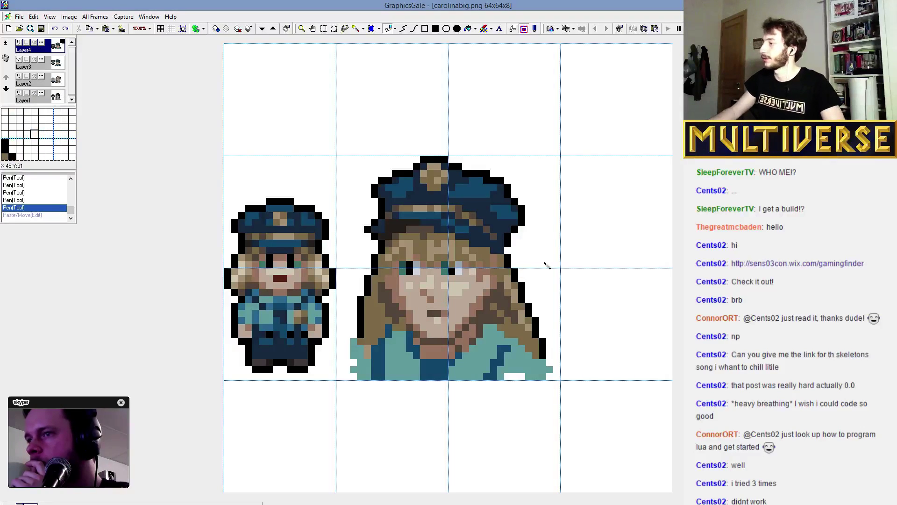
Touch up the skin on the right cheek and hide the grid lines over the canvas.
left_click(478, 302)
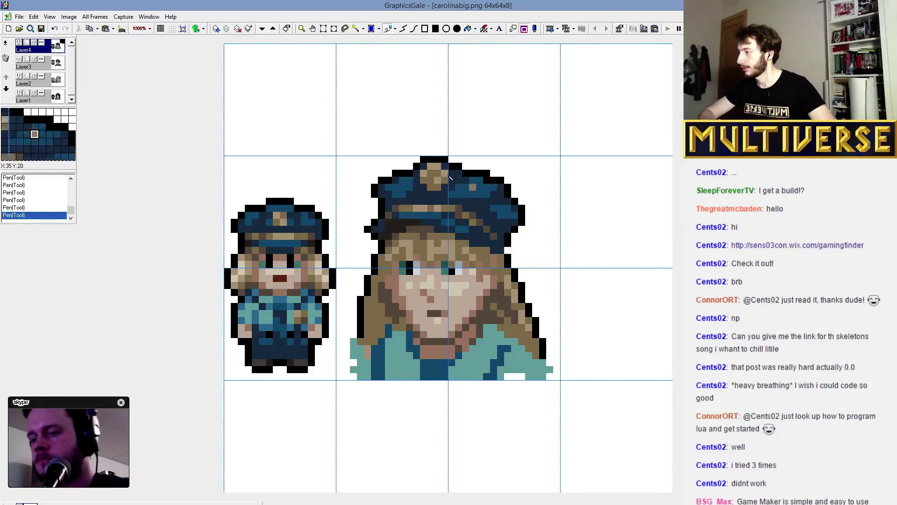
left_click(155, 29)
left_click(136, 41)
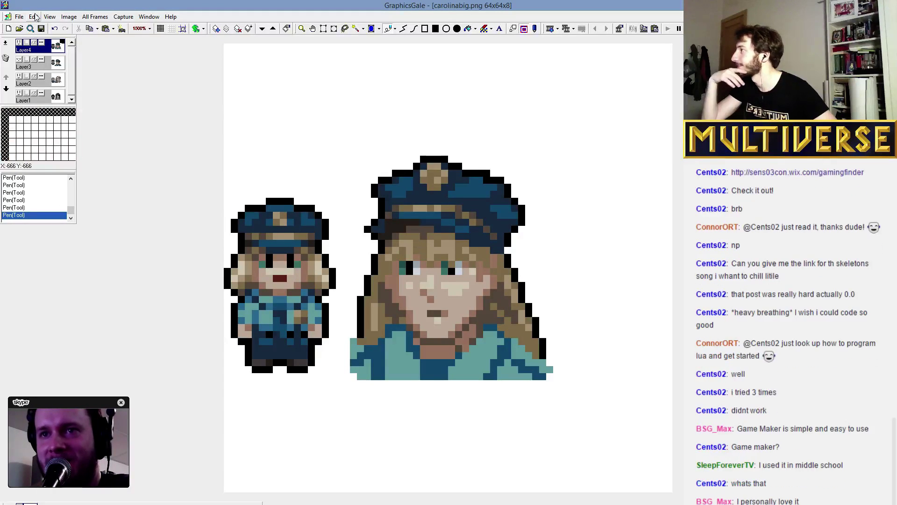
left_click(149, 29)
left_click(160, 29)
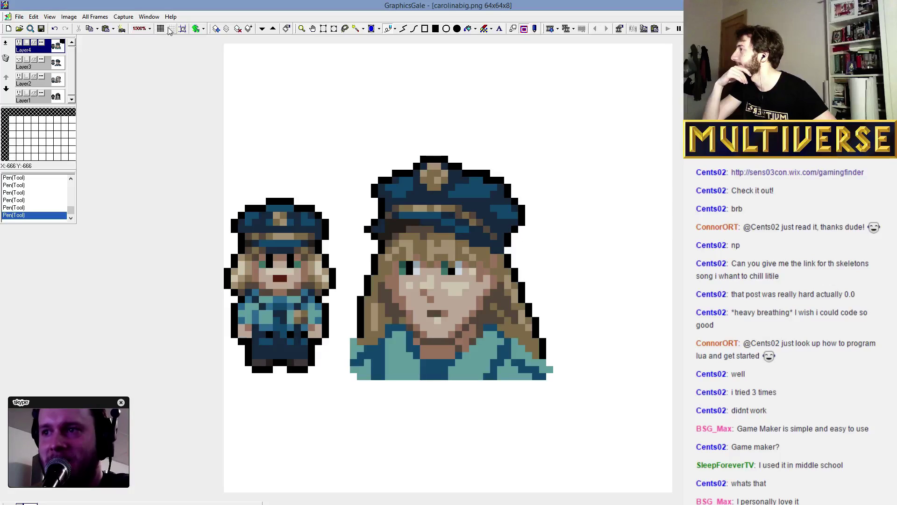
Show the grid lines and refine the shirt with a black outline around the left shoulder and blue shading on the right fold.
left_click(171, 29)
left_click(165, 57)
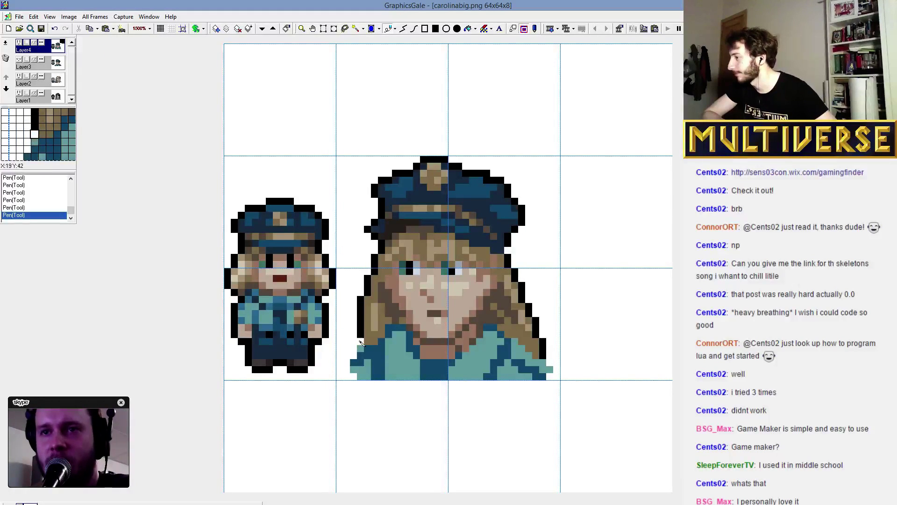
left_click(355, 358)
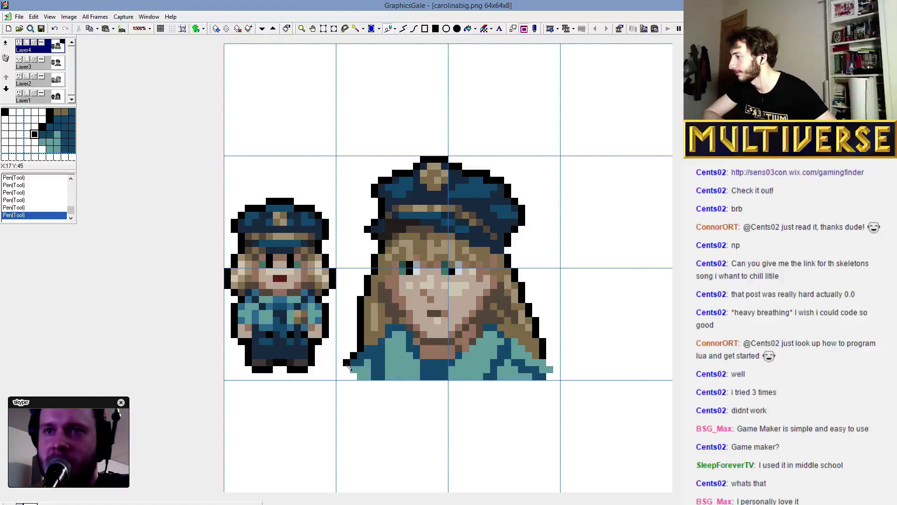
left_click_drag(346, 366, 340, 375)
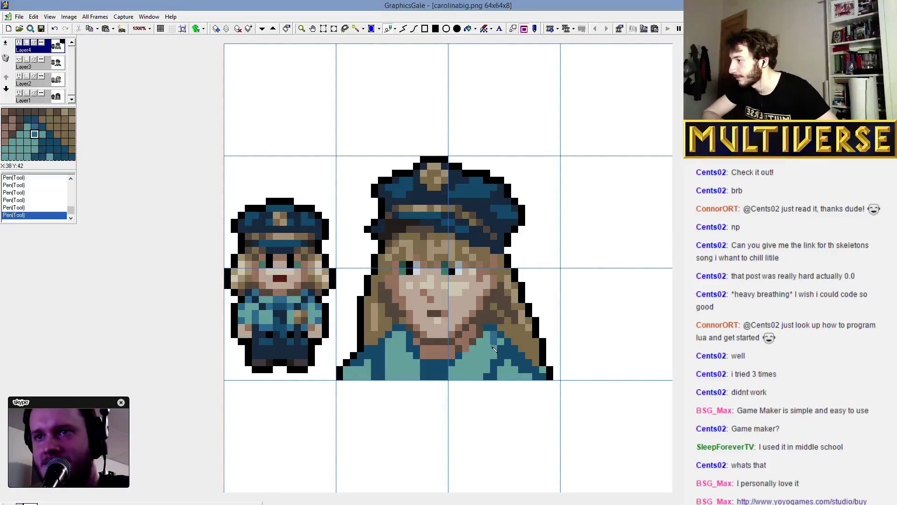
left_click_drag(486, 364, 497, 350)
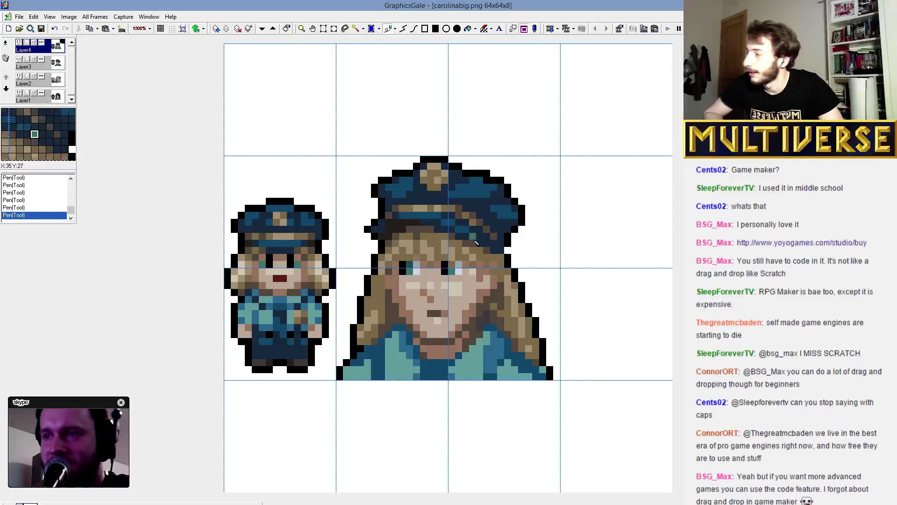
Try to shift both eyes of the large blonde portrait one pixel to the right and patch the gaps beside them.
key("s")
left_click_drag(399, 260, 421, 275)
key("Right")
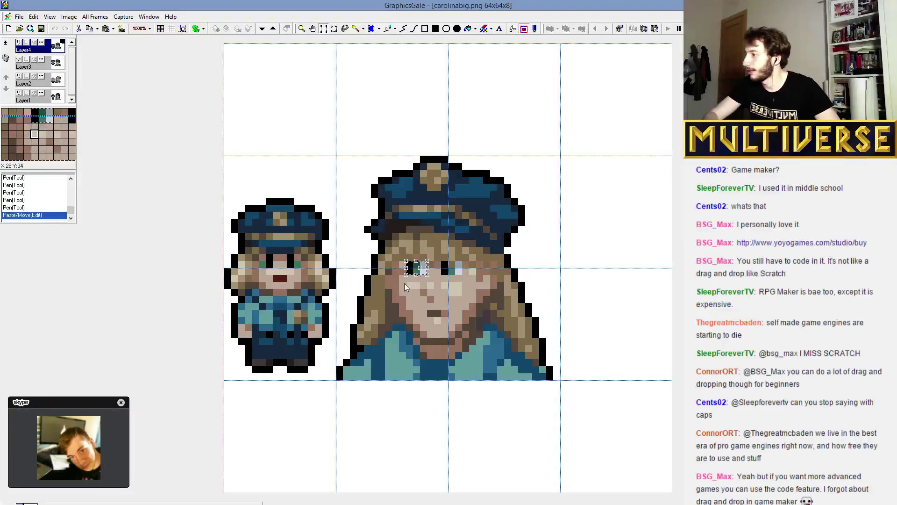
key("d")
left_click(404, 271)
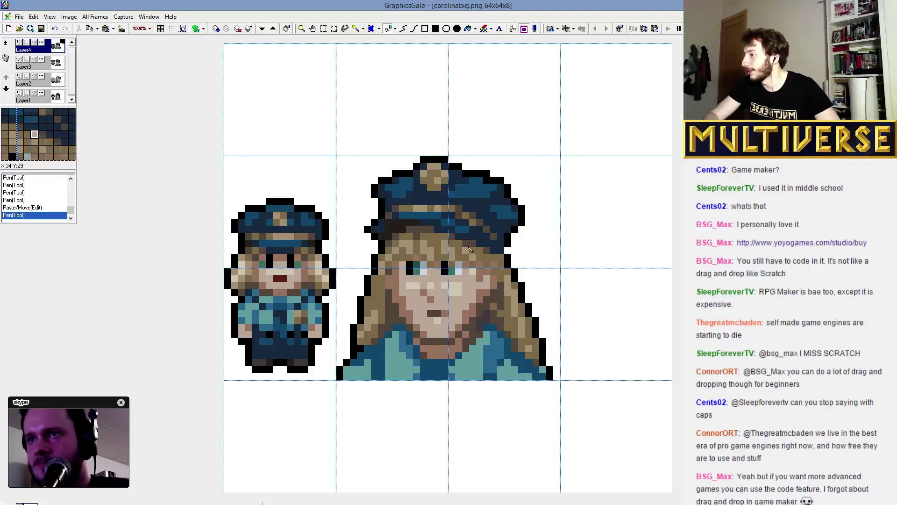
key("s")
left_click_drag(444, 264, 459, 271)
key("Right")
key("d")
left_click(448, 271)
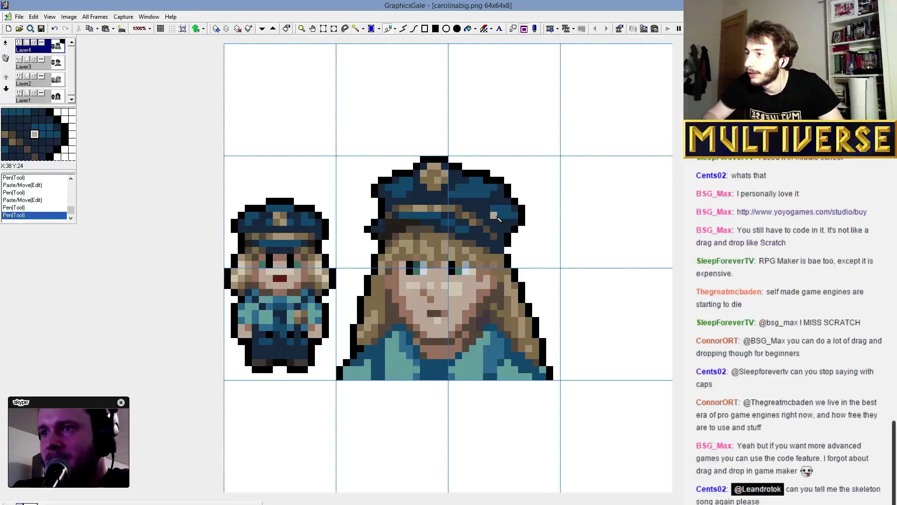
Undo the shift of both eyes and the pixel touch-ups made beside them.
key("ctrl+z")
key("ctrl+z")
key("ctrl+z")
key("ctrl+z")
key("ctrl+z")
key("ctrl+z")
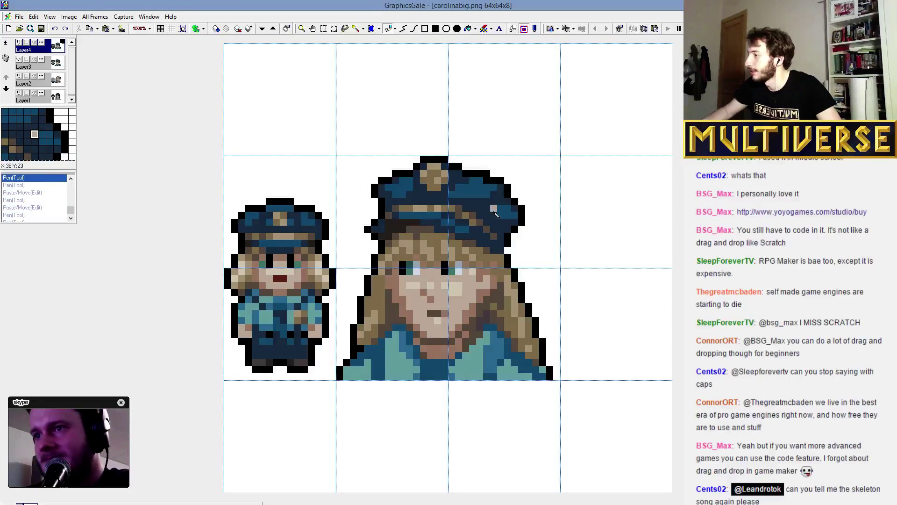
left_click(494, 211)
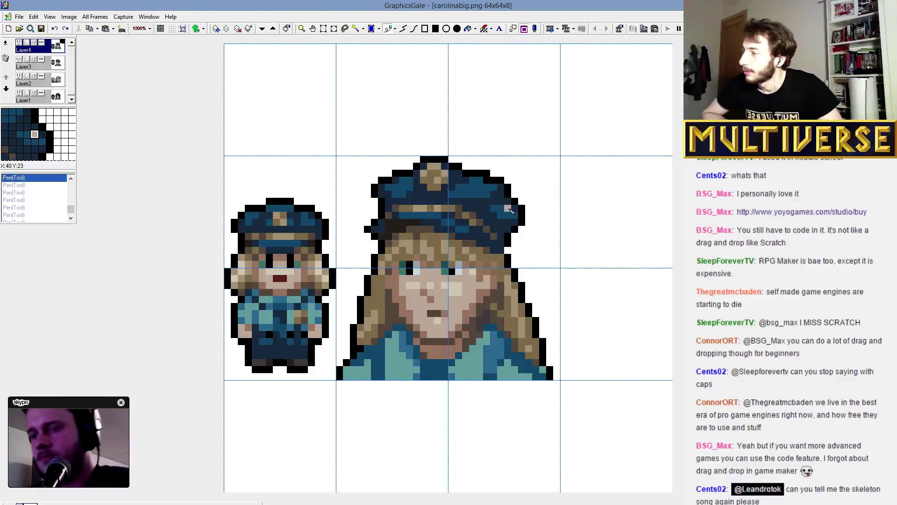
Rework the blue shading on the right side of the shirt's collar and beside the tie.
right_click(444, 257)
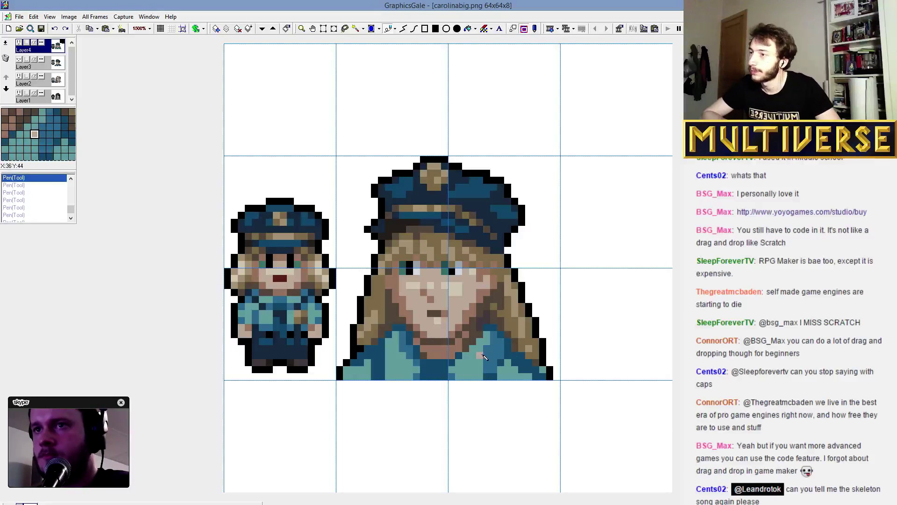
mouse_move(487, 349)
left_mouse_down()
mouse_move(477, 365)
mouse_move(494, 347)
mouse_move(485, 368)
mouse_move(494, 327)
left_mouse_up()
left_click(492, 336)
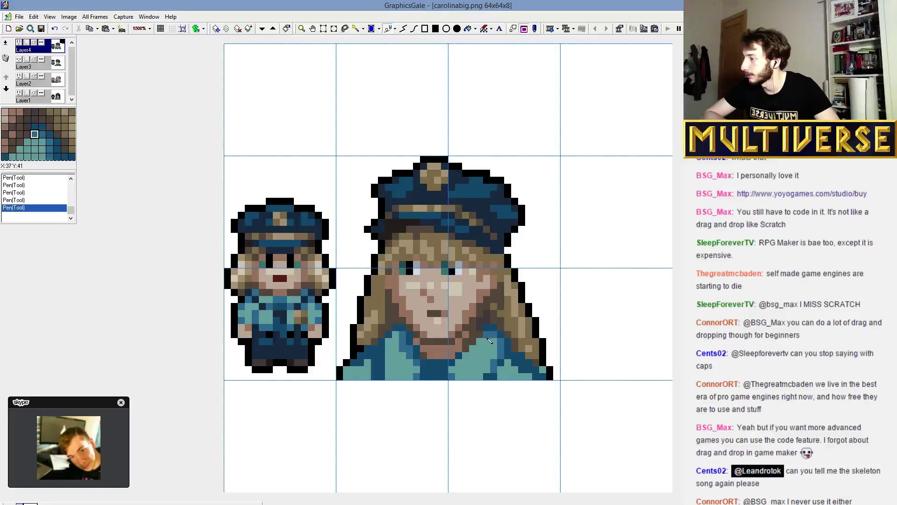
left_click(455, 358)
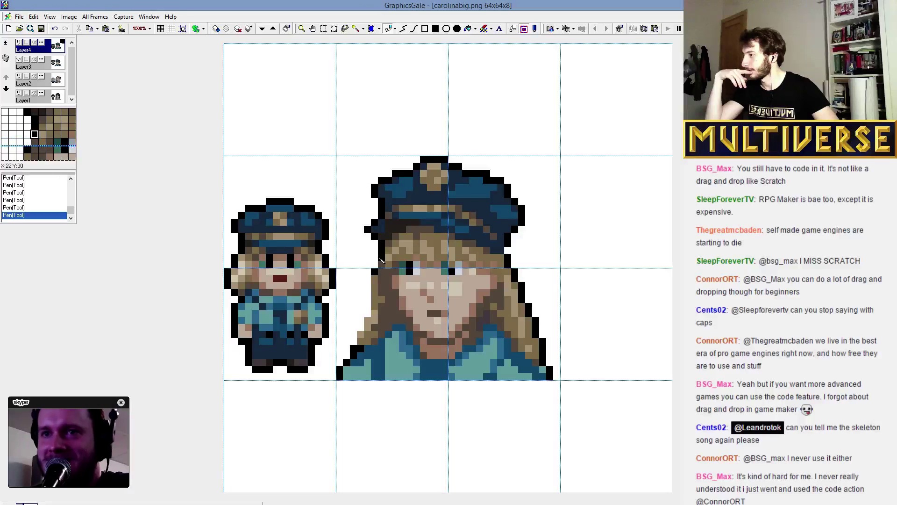
Redraw the black outline down the left side of the hair, from the temple to the shoulder, to make the hair narrower.
left_click_drag(381, 267, 358, 337)
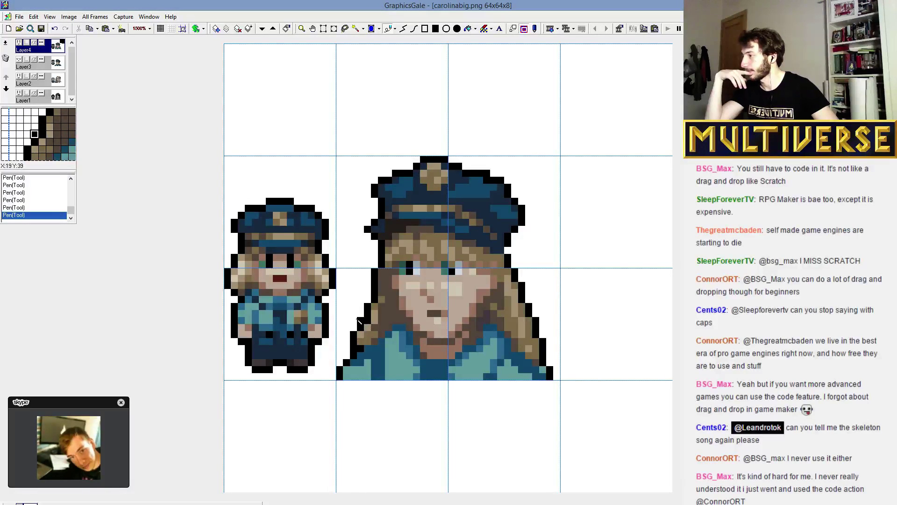
left_click(359, 327)
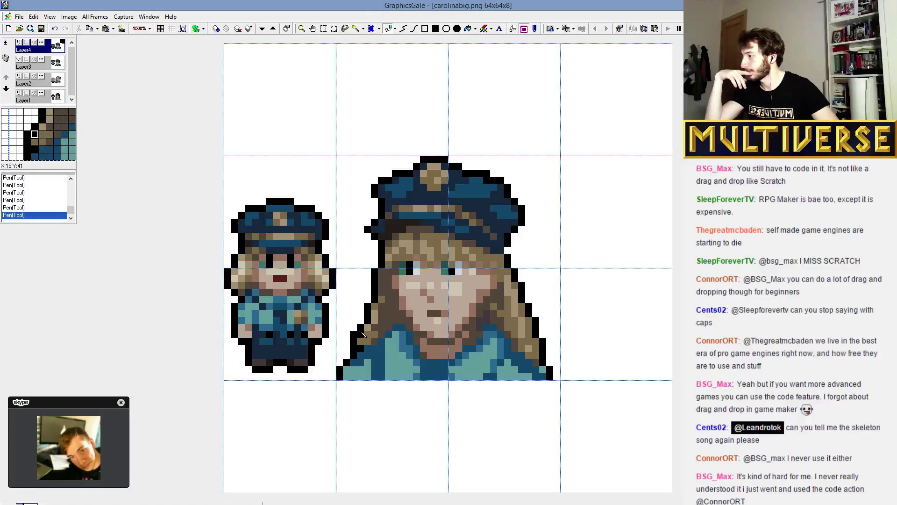
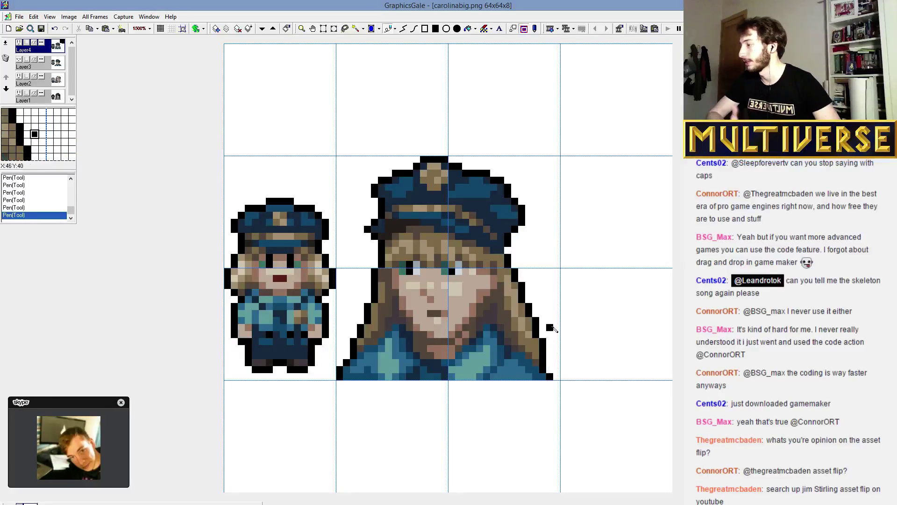
Hide Layer4 and toggle Layer3's visibility to compare with the male officer's portrait, and show Layer4 again.
left_click(19, 43)
left_click(19, 59)
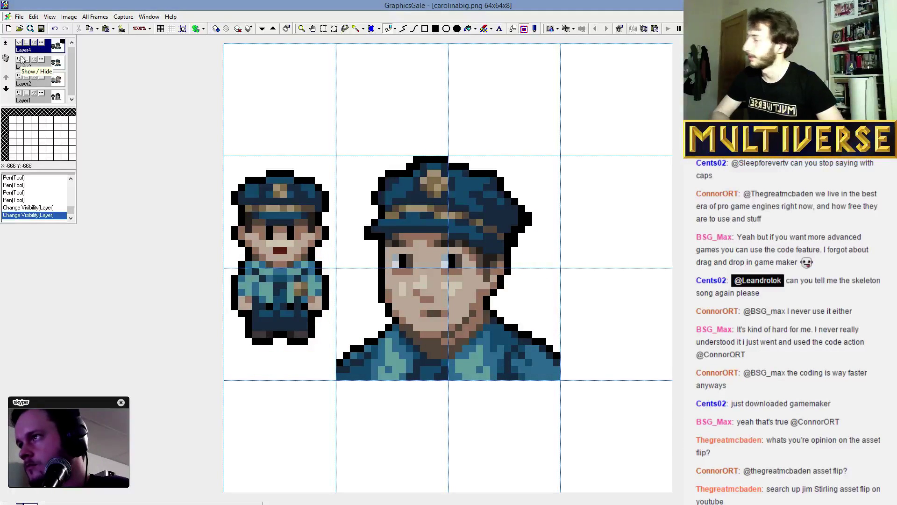
left_click(19, 42)
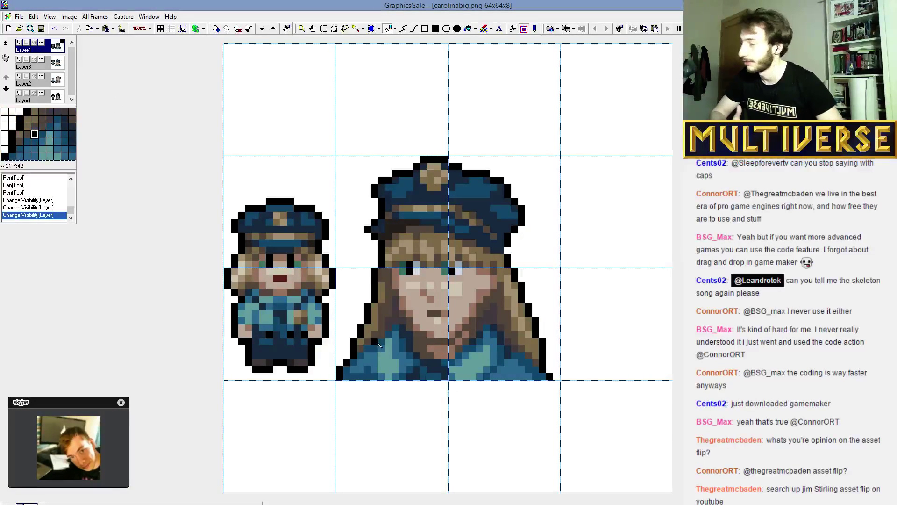
Touch up the shading pixels on the left side of the shirt, just below the tips of the hair.
left_click(377, 366)
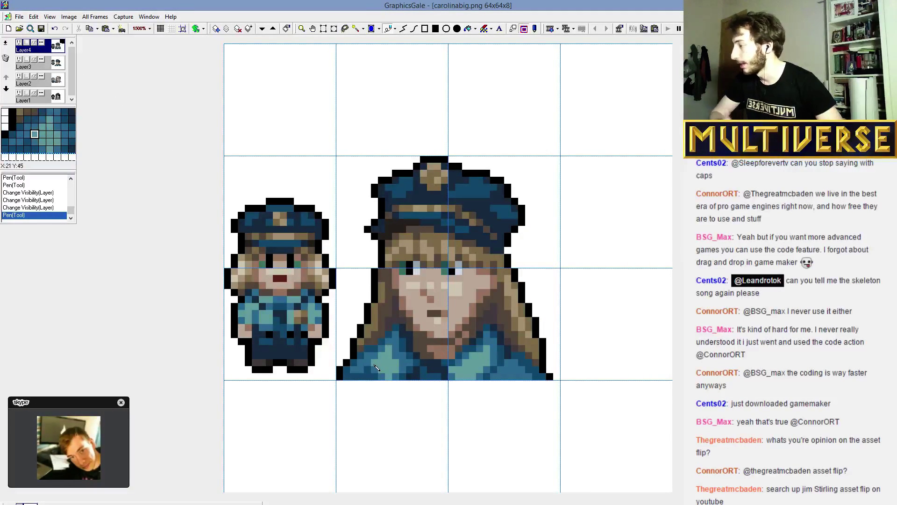
left_click(374, 356)
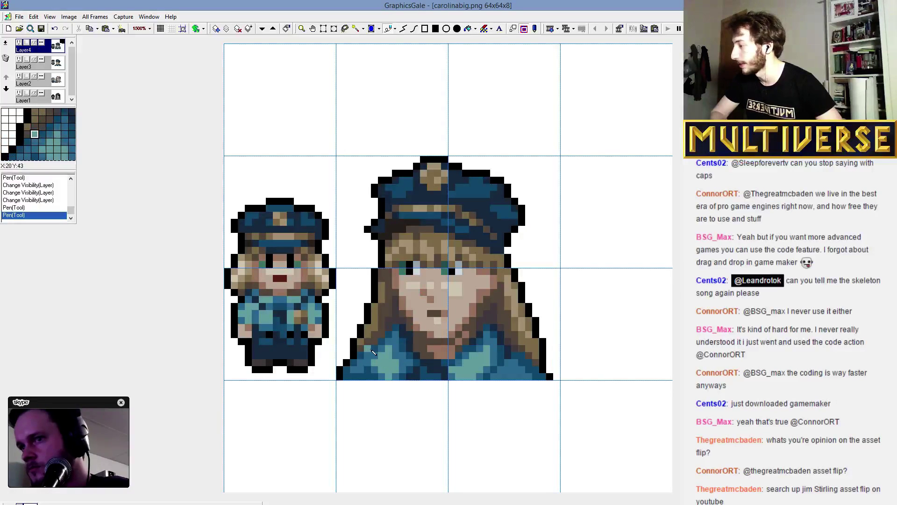
left_click(371, 349)
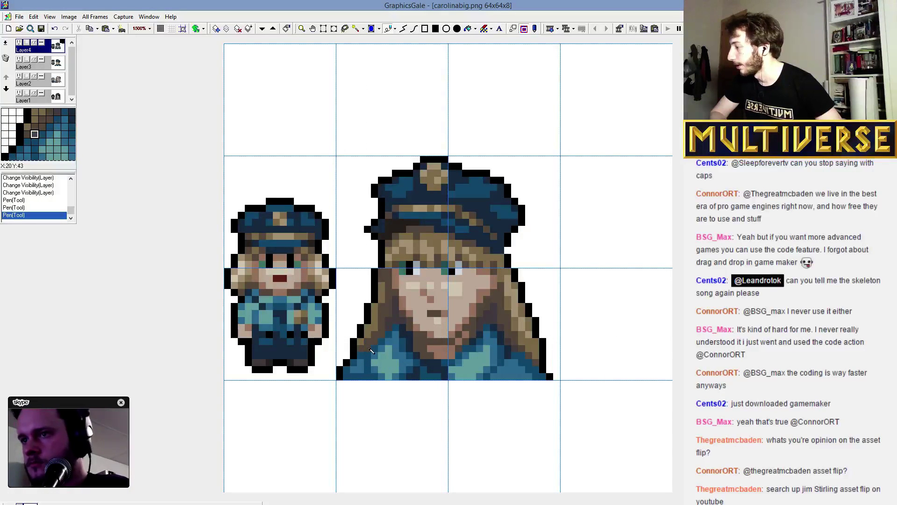
Sample browns from the artwork and paint darker shading into the large portrait's hair, between the face's left edge and the shoulder.
left_click(374, 347)
left_click(378, 344)
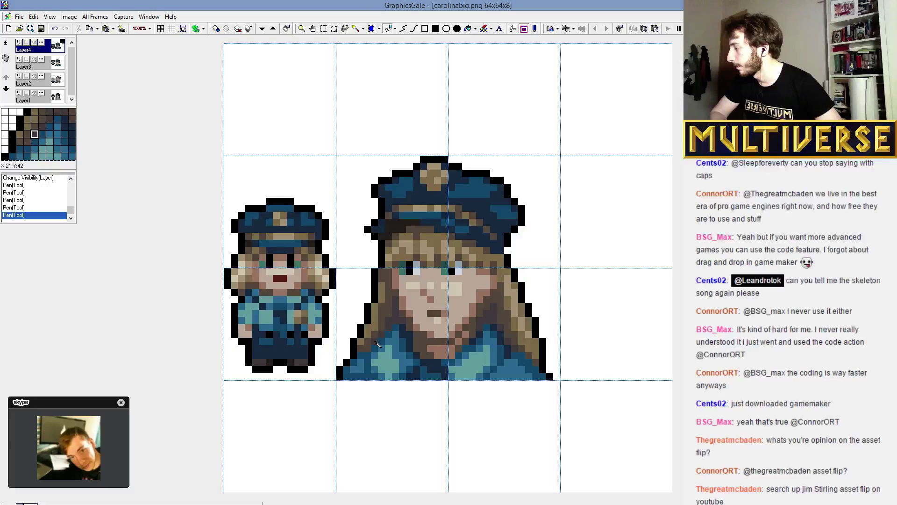
left_click(374, 348)
right_click(420, 278)
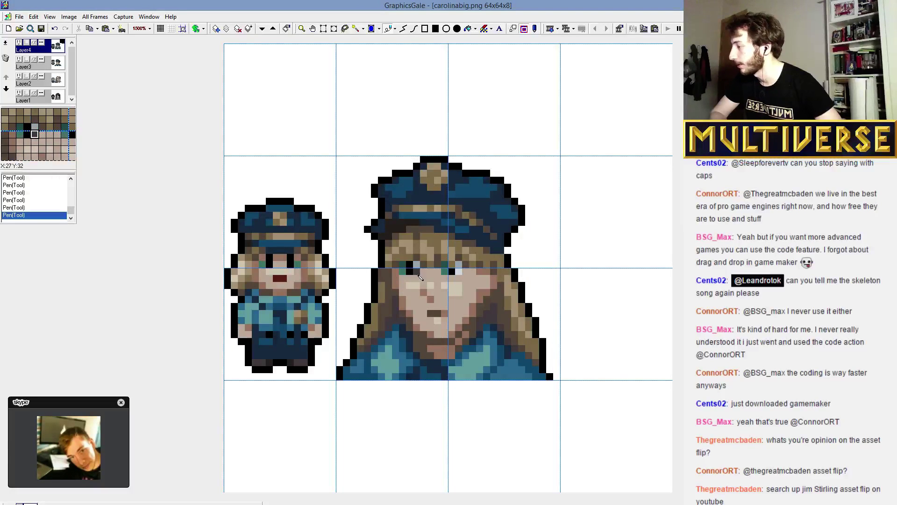
right_click(372, 347)
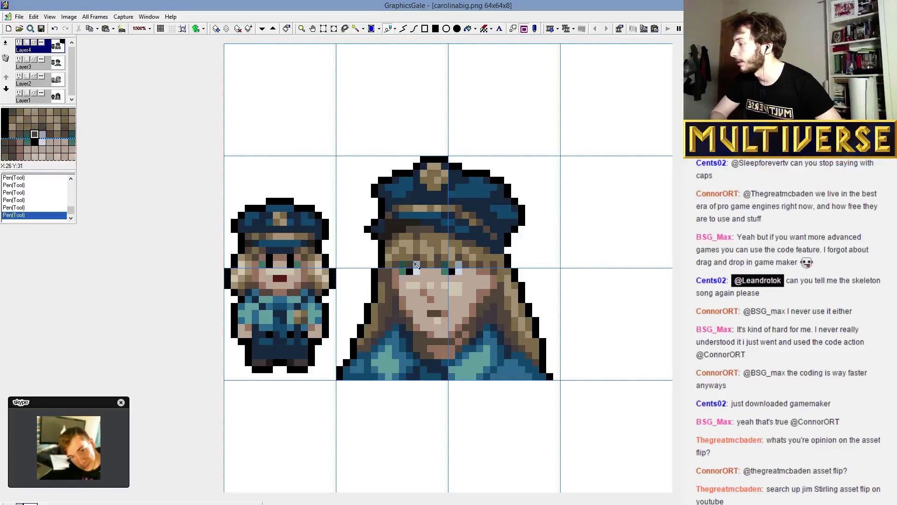
right_click(427, 243)
right_click(386, 293)
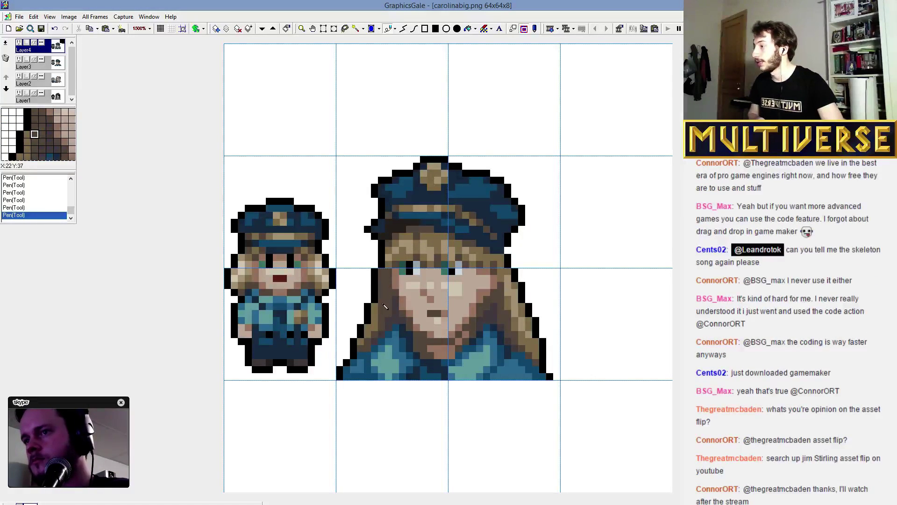
right_click(372, 339)
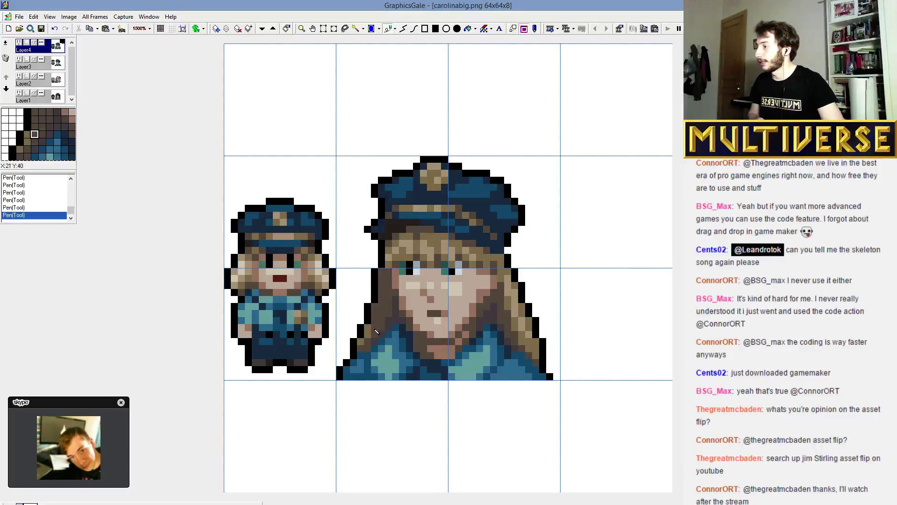
right_click(353, 230)
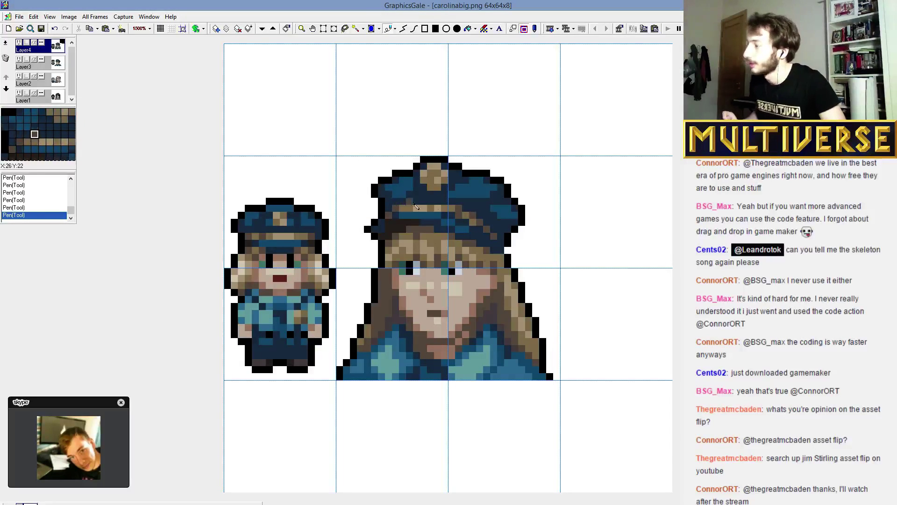
right_click(380, 325)
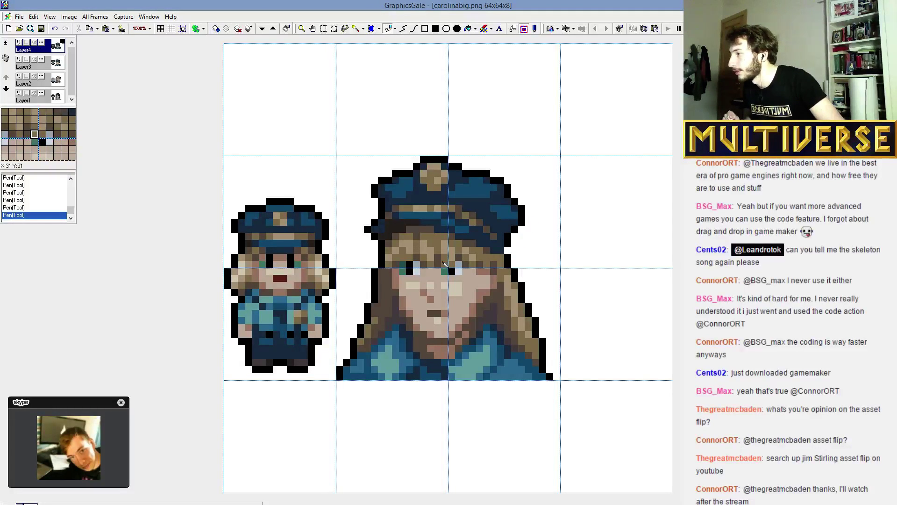
left_click_drag(442, 262, 462, 274)
key("Right")
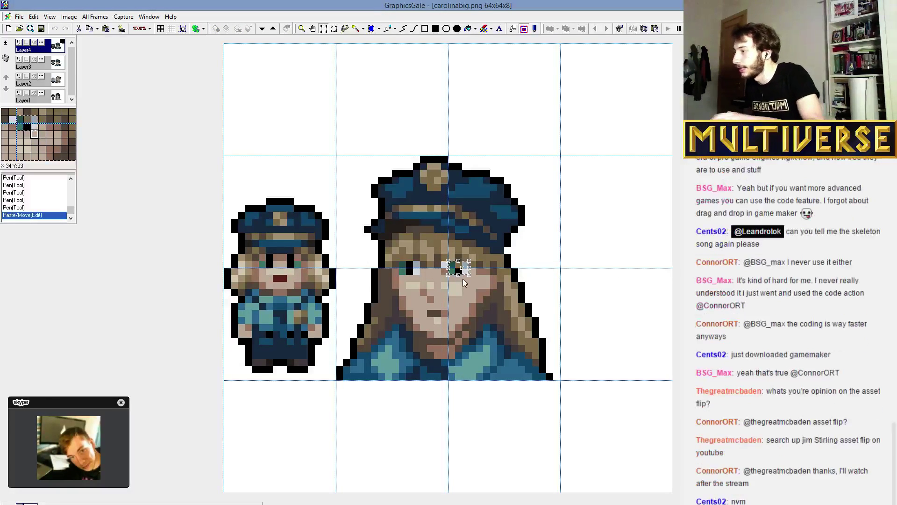
left_click(421, 274)
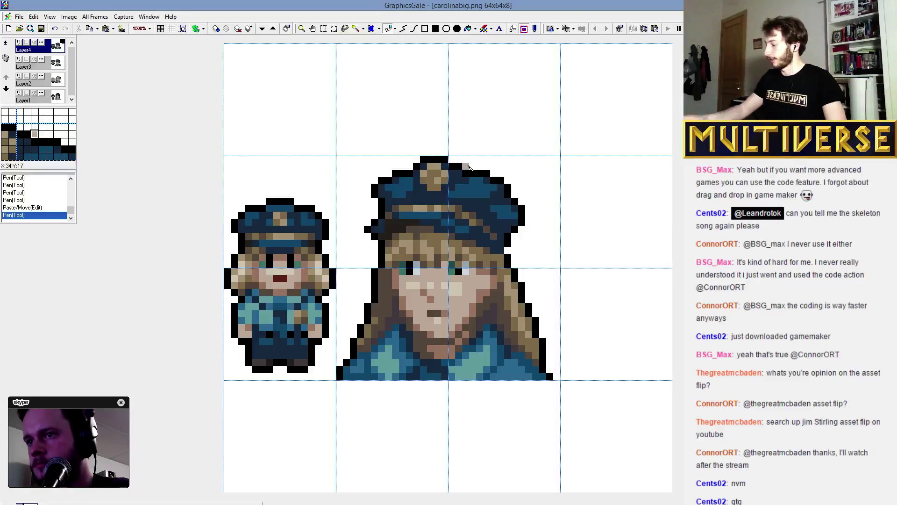
key("ctrl+z")
key("ctrl+z")
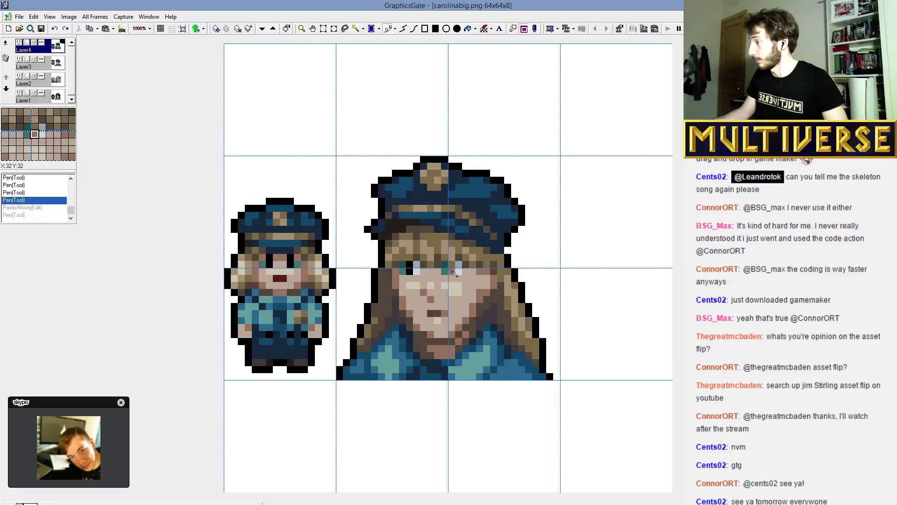
Add darker skin-tone pixels around and beneath the eyes of the large portrait.
left_click(429, 271)
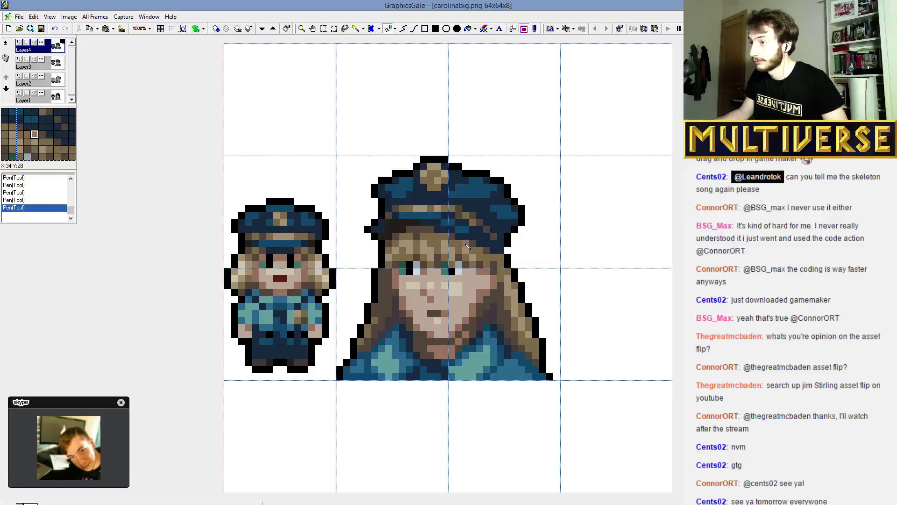
left_click(415, 278)
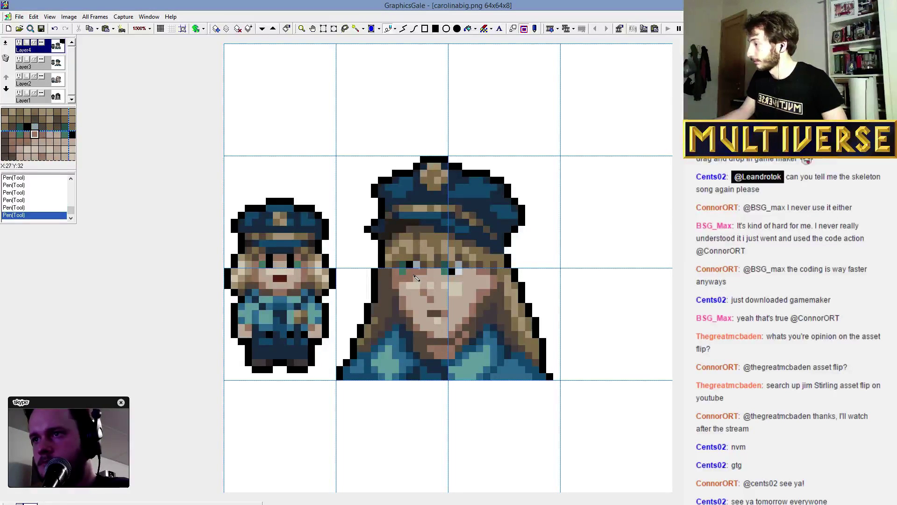
left_click(421, 275)
left_click(408, 277)
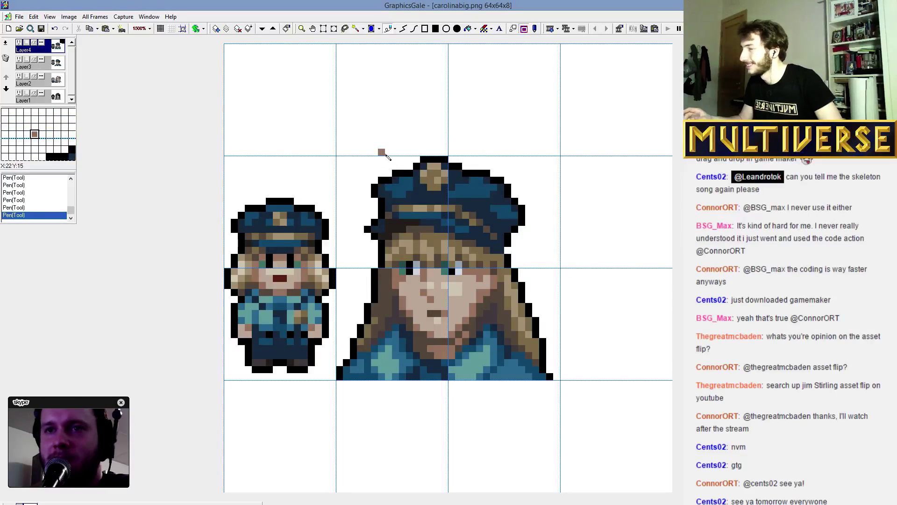
Toggle the visibility of Layer4 repeatedly to compare the female officer with the male officer underneath.
left_click(19, 43)
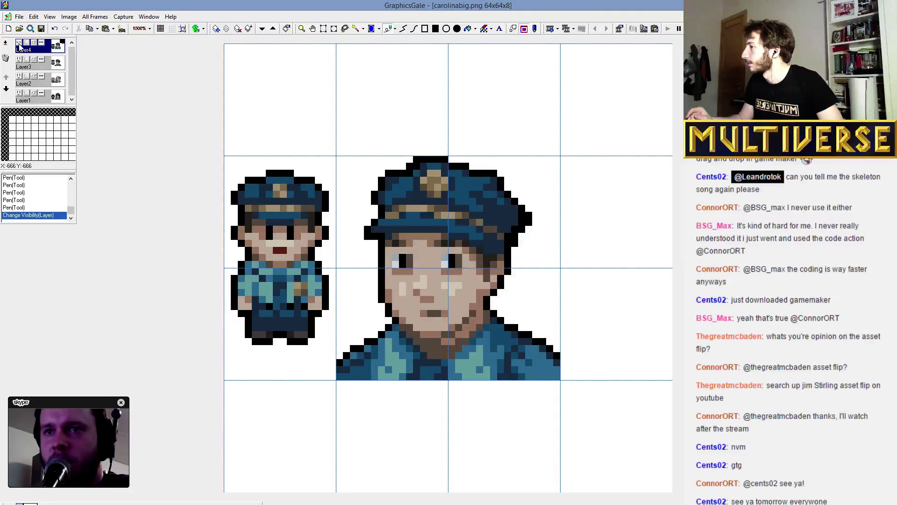
left_click(19, 43)
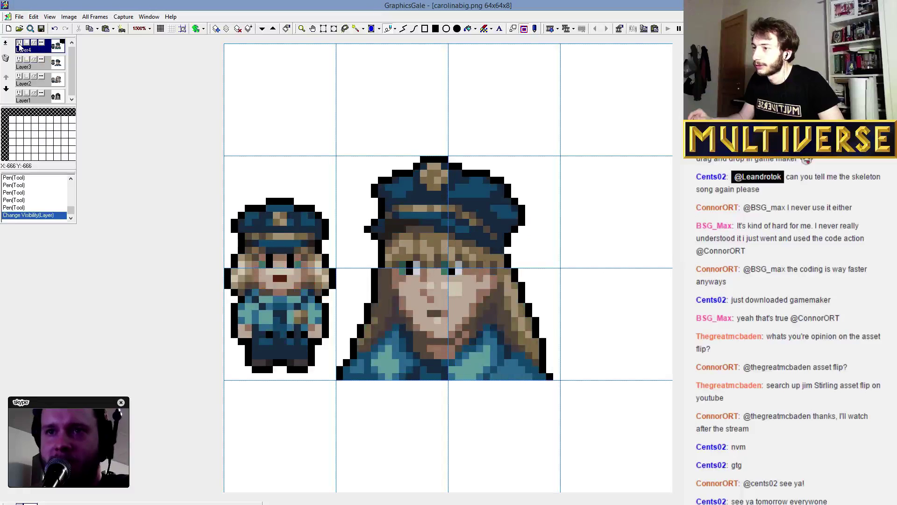
left_click(19, 43)
left_click(19, 43)
left_click(19, 43)
left_click(19, 43)
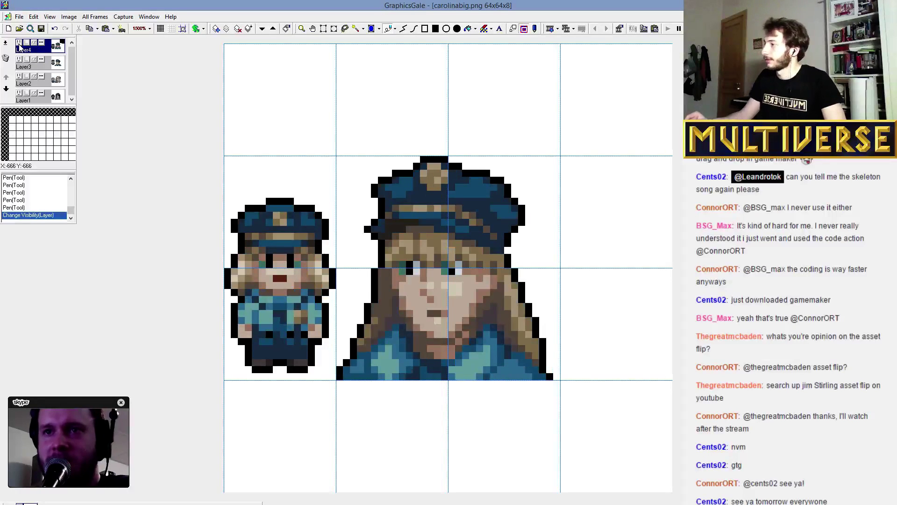
left_click(19, 43)
left_click(19, 43)
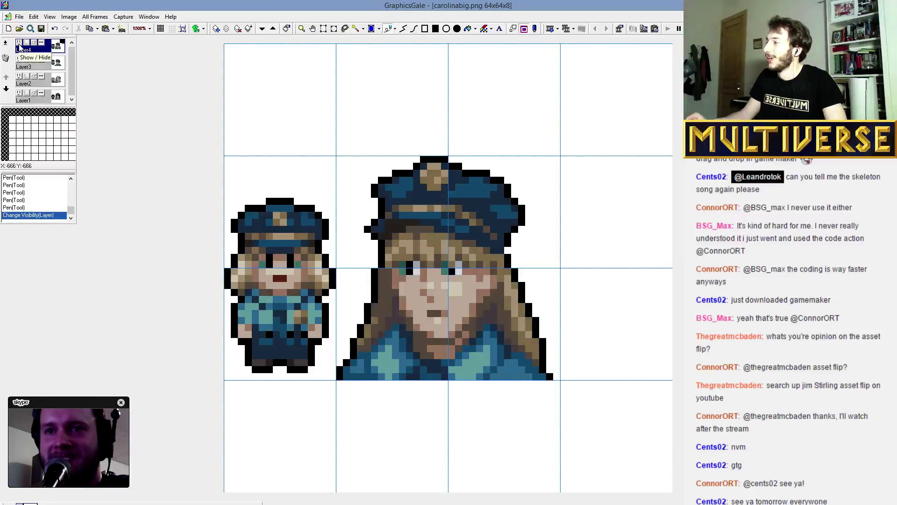
left_click(19, 43)
left_click(19, 43)
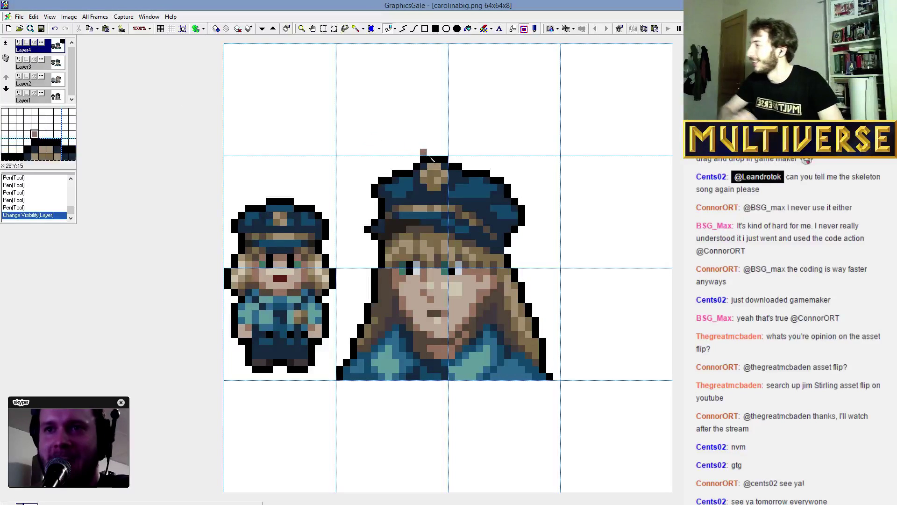
Raise the black outline of the large portrait's cap right of the badge and fill the gap with blue.
left_click(452, 159)
left_click(458, 166)
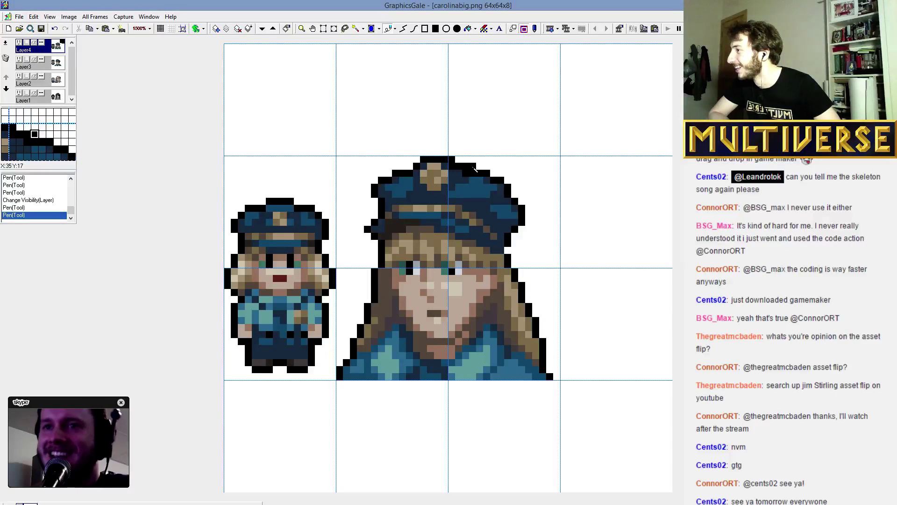
left_click(466, 166)
left_click(473, 166)
left_click(466, 174)
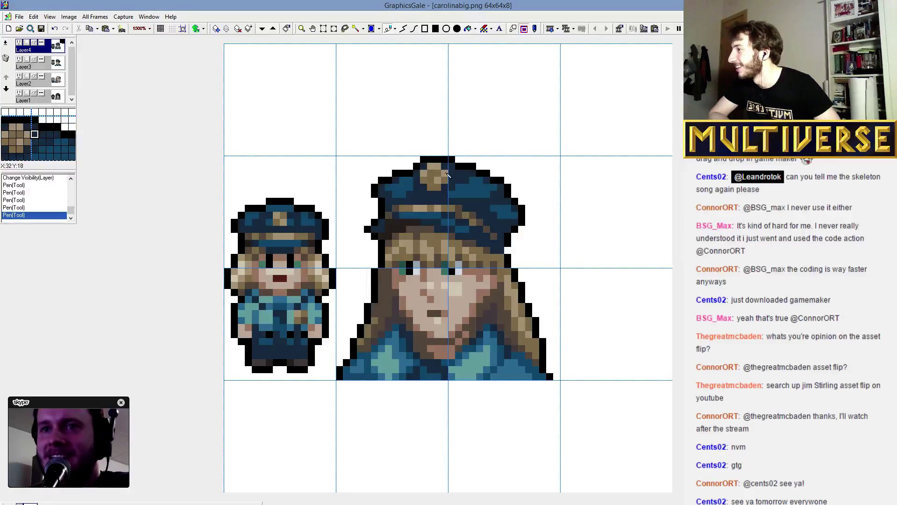
Round out the cap's crown left of the badge with navy and black outline pixels, and touch up its right slope.
left_click(418, 171)
left_click(405, 174)
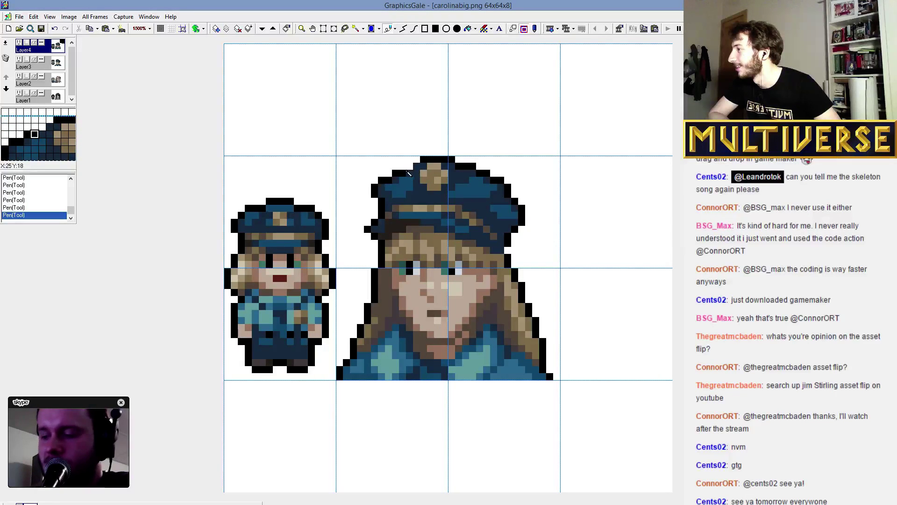
left_click(416, 166)
left_click(496, 175)
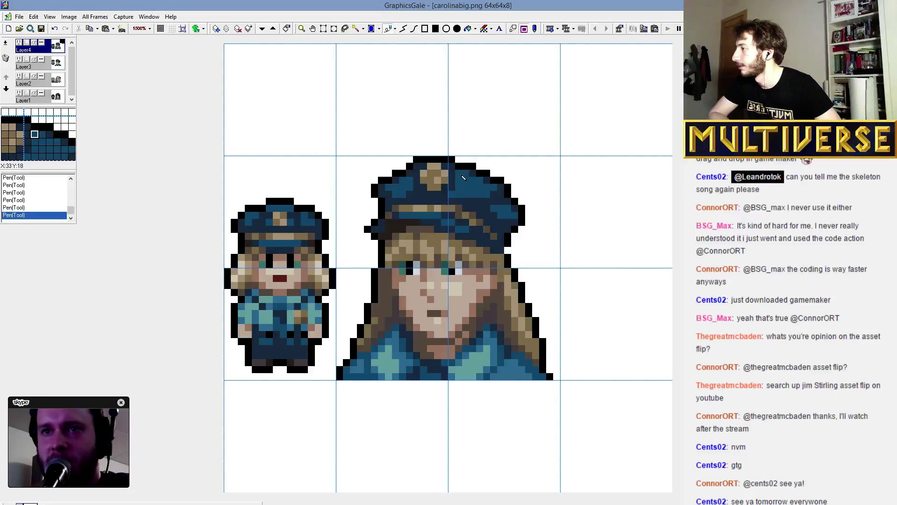
Check the portrait by toggling Layer3 and Layer4, and extend the lighter blue highlight across the cap's crown right of the badge.
left_click(19, 59)
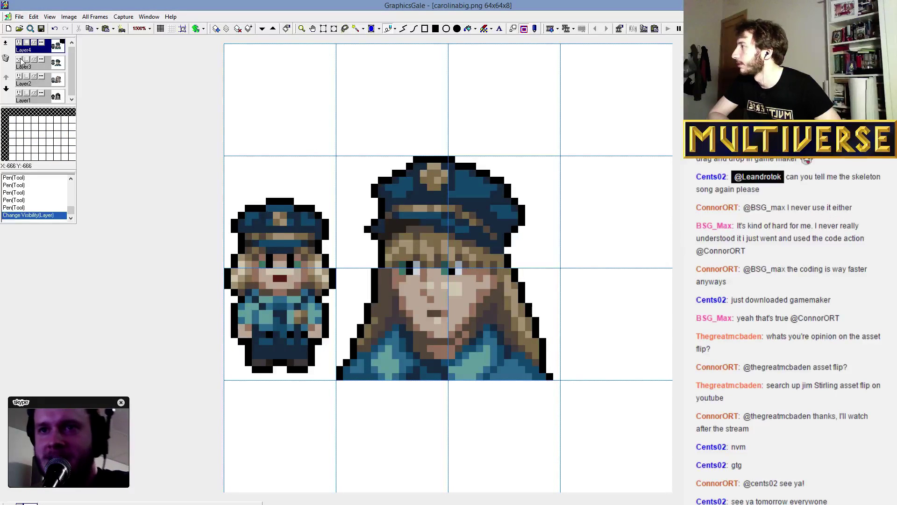
left_click(19, 43)
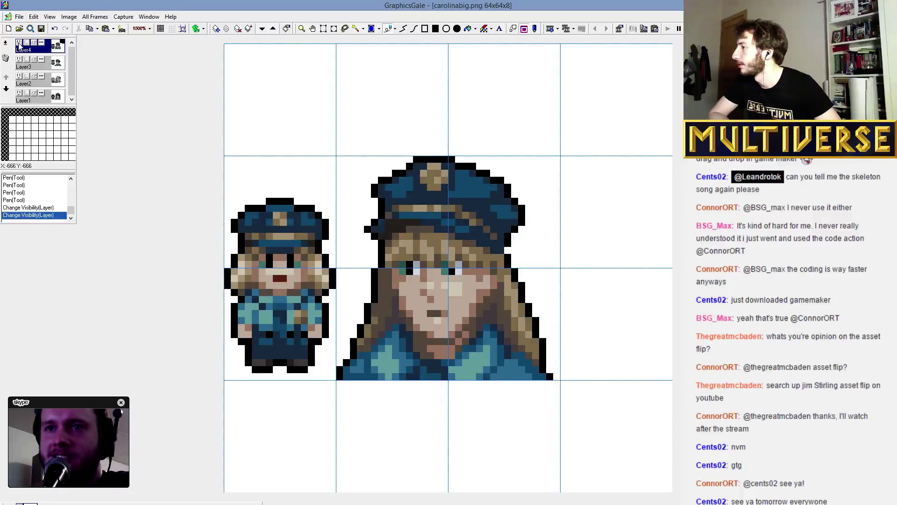
left_click(19, 43)
left_click(18, 43)
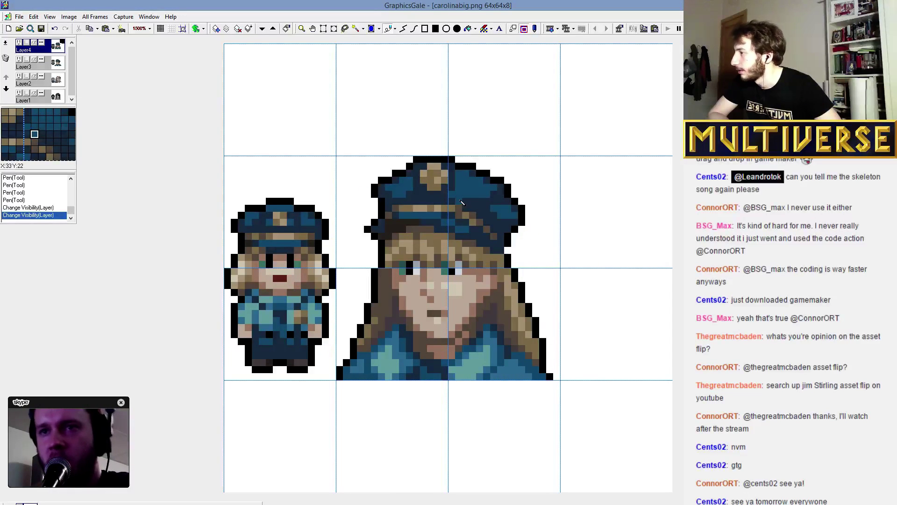
mouse_move(461, 201)
left_mouse_down()
mouse_move(486, 212)
mouse_move(423, 200)
mouse_move(453, 201)
left_mouse_up()
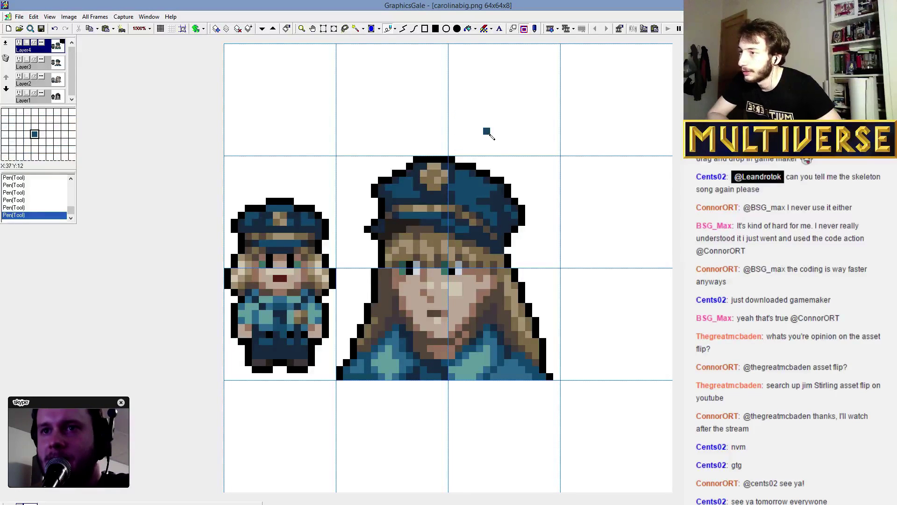
Compare with the male officer's cap by toggling Layer4, and refine the outline and shading at the right edge of the female officer's cap.
left_click(18, 43)
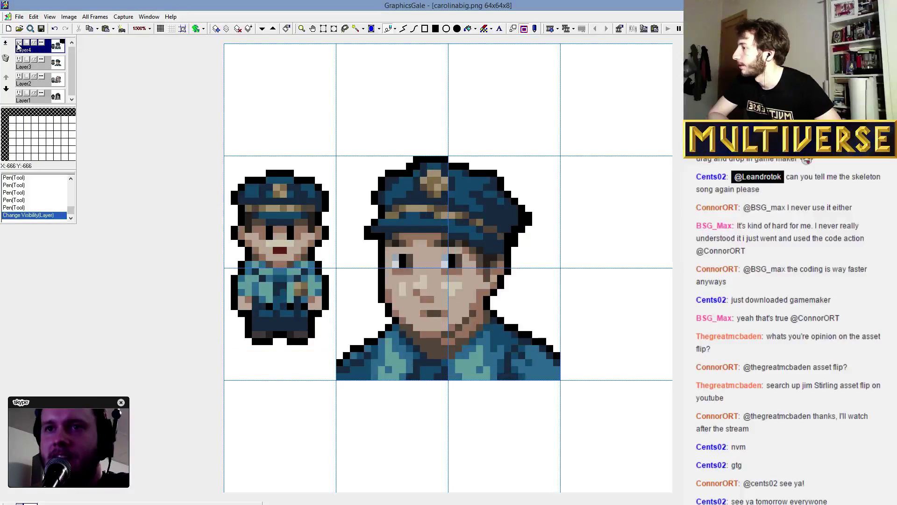
left_click(18, 43)
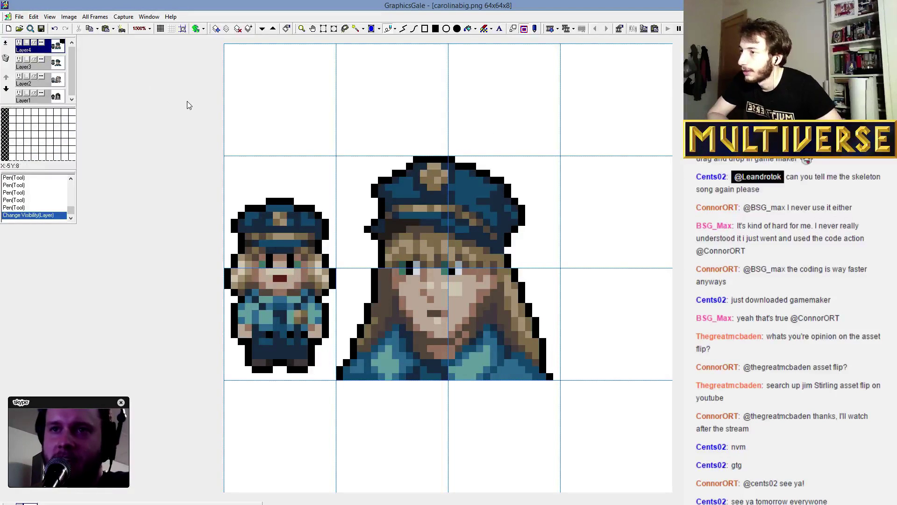
left_click(502, 175)
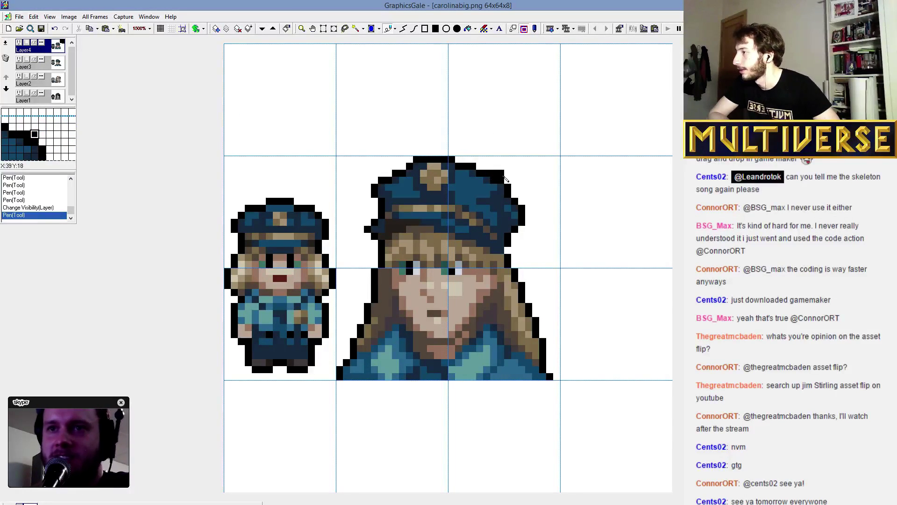
left_click_drag(511, 189, 510, 196)
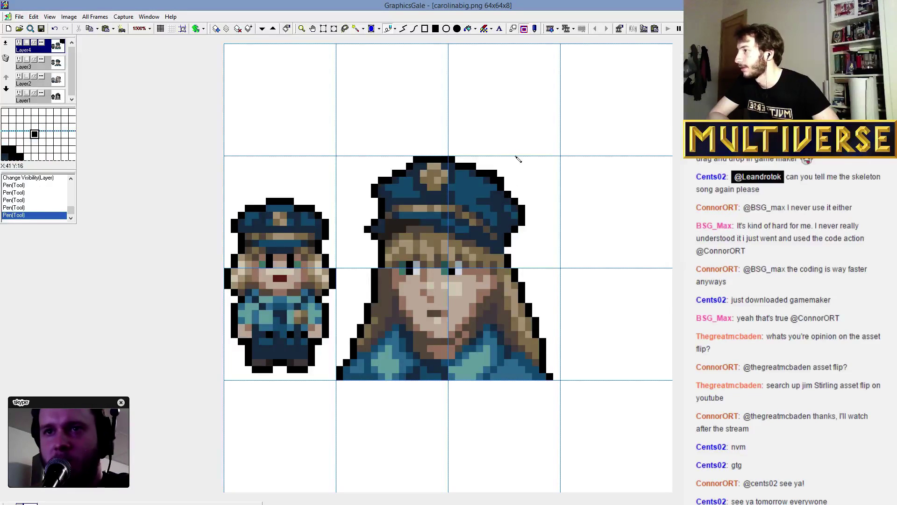
left_click(499, 178)
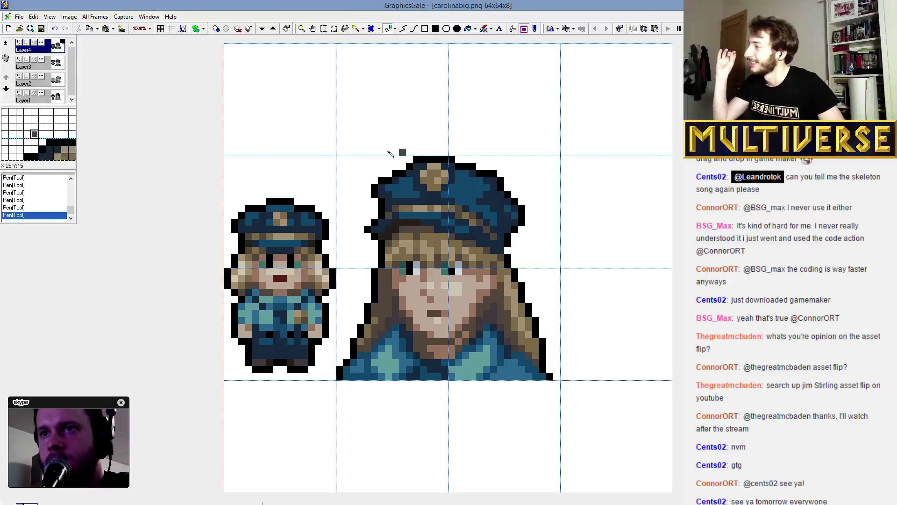
Select the large portrait's whole cap and shift it one pixel to the right.
left_click_drag(357, 142, 539, 257)
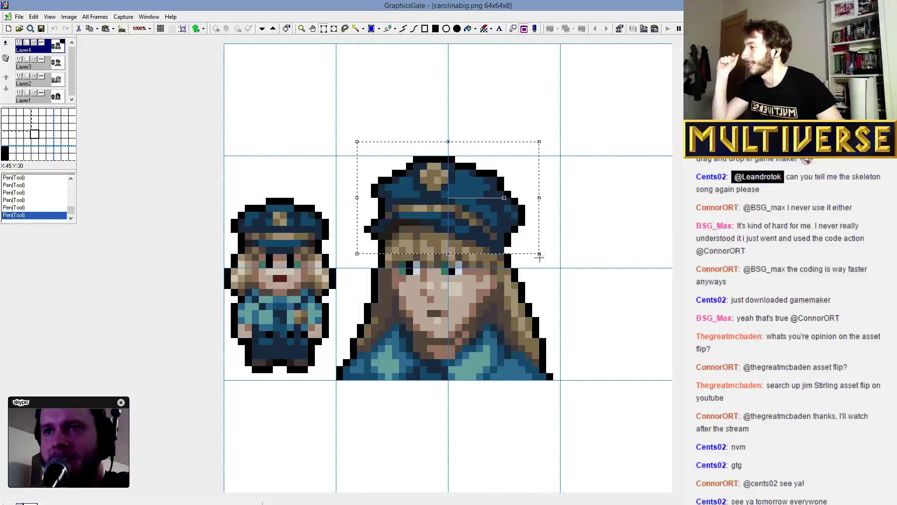
key("Right")
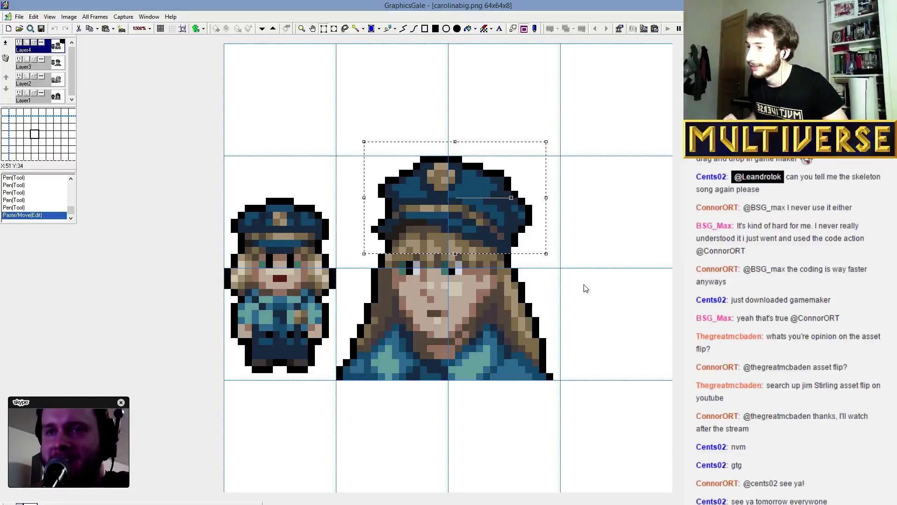
key("p")
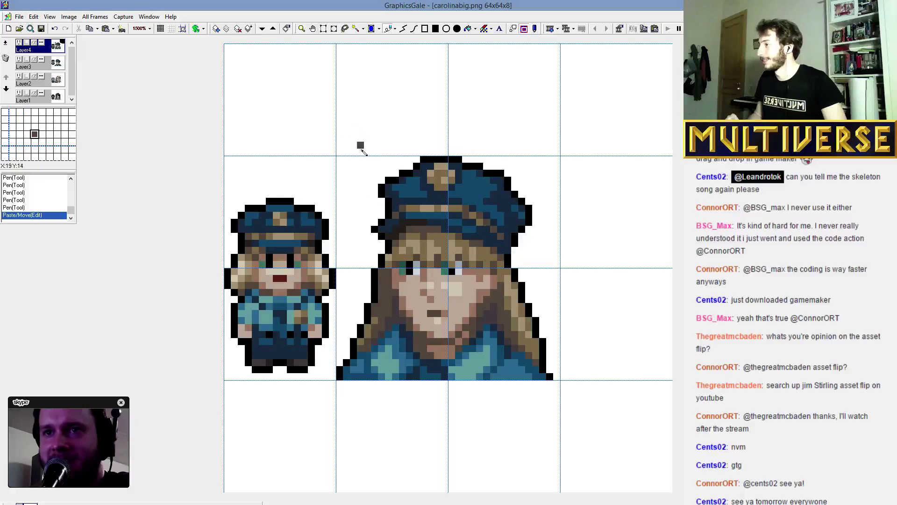
Select the left part of the cap, including the badge and fringe, and shift it one pixel to the left.
key("s")
left_click_drag(358, 157, 479, 262)
key("Left")
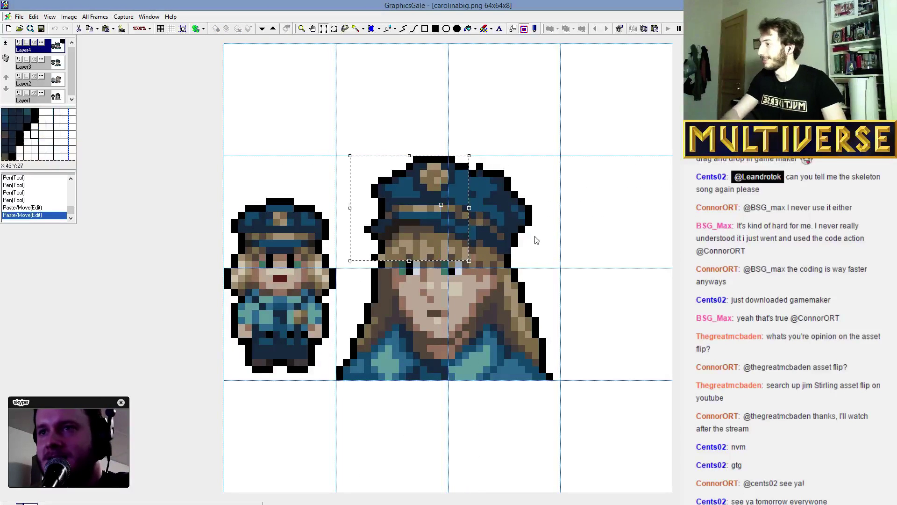
Retouch the hair pixels at the female portrait's left temple below the fringe, and close the gap in the crown's outline.
left_click(379, 263)
left_click(386, 263)
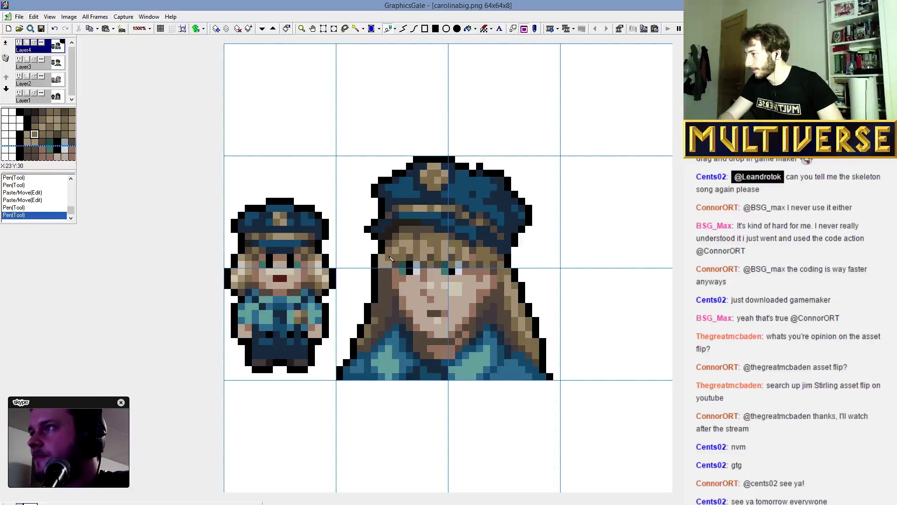
left_click(384, 264)
left_click(383, 265)
left_click(384, 265)
left_click(383, 266)
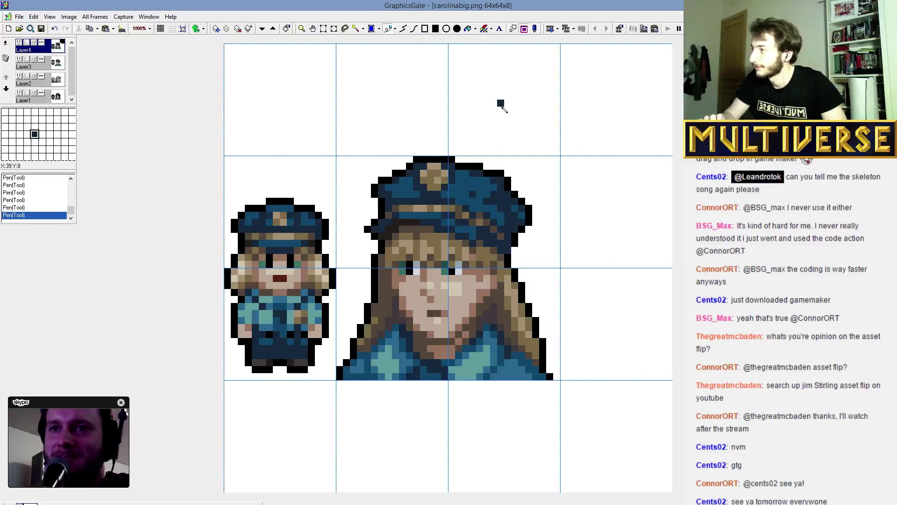
Compare the female portrait with the male officer by toggling Layer4's visibility, leaving Layer4 hidden.
left_click(19, 43)
left_click(19, 43)
left_click(20, 44)
left_click(19, 44)
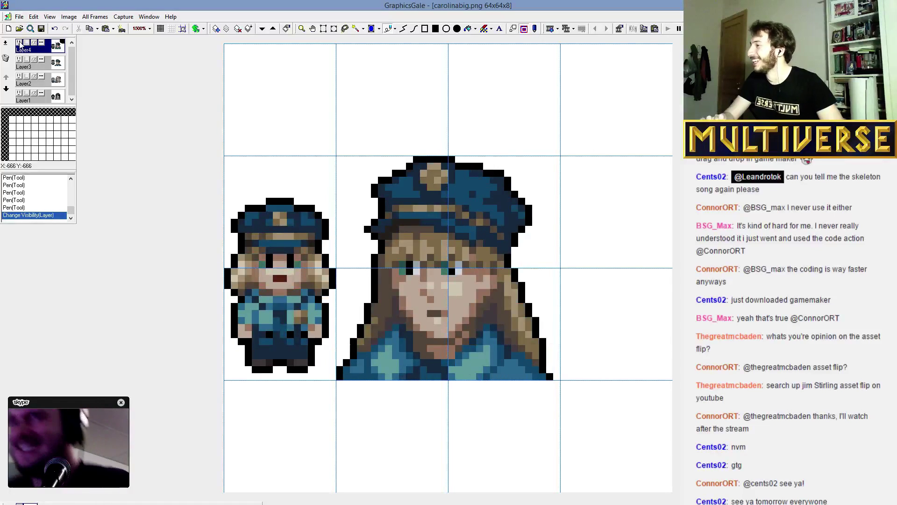
left_click(19, 43)
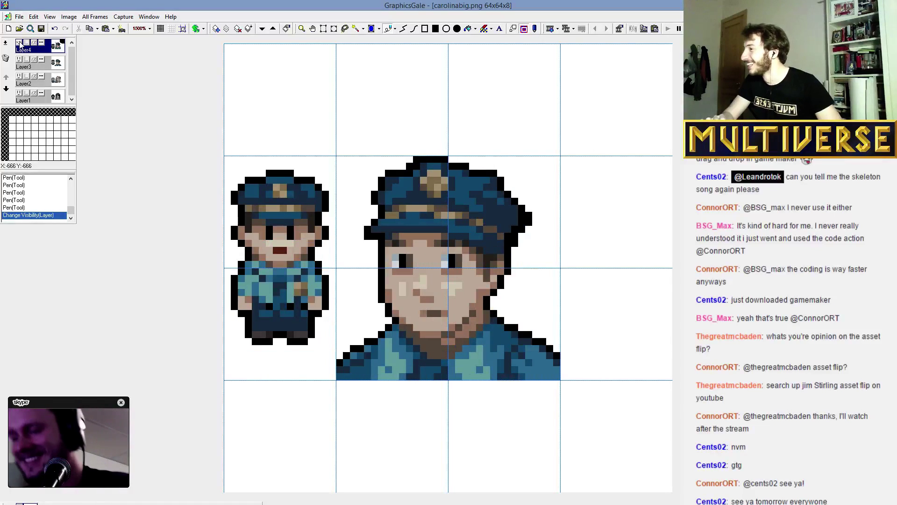
Retouch the male officer's cap just left of the badge on Layer3, and make Layer4 active and visible again.
left_click(416, 174)
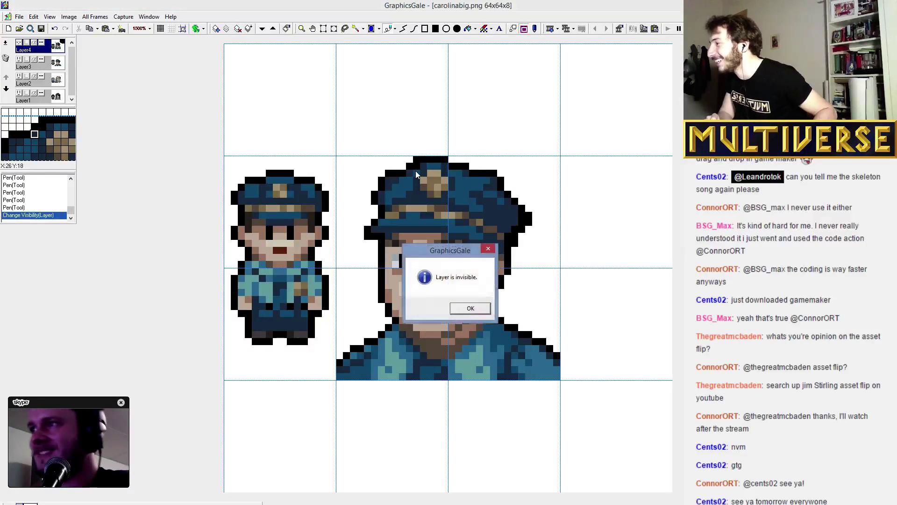
left_click(482, 312)
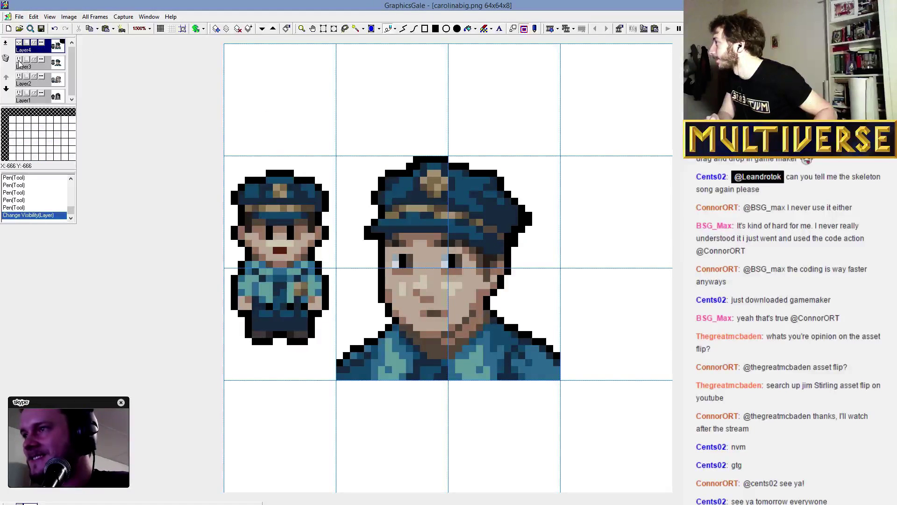
left_click(49, 63)
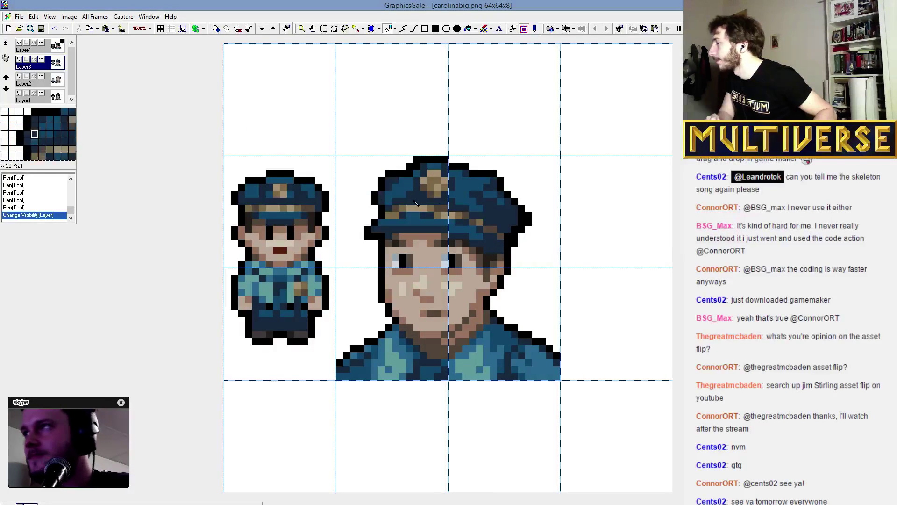
left_click(420, 173)
left_click(418, 171)
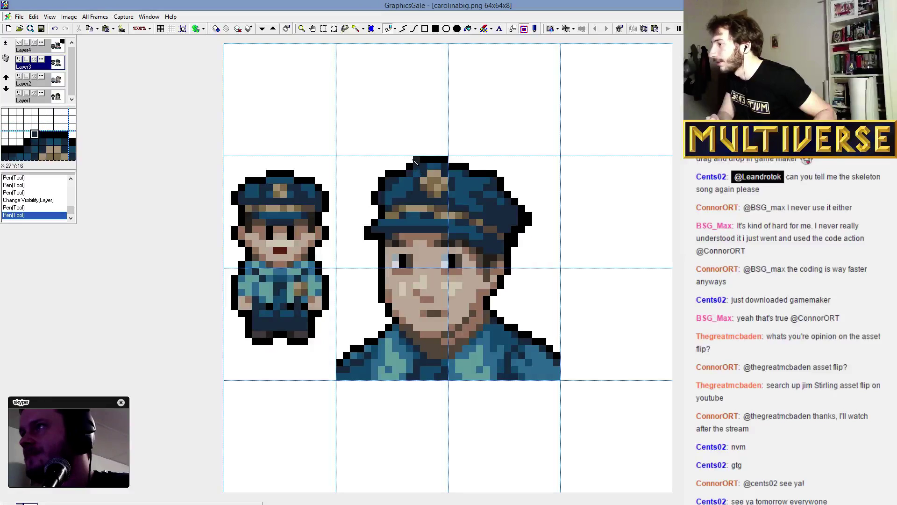
left_click(64, 47)
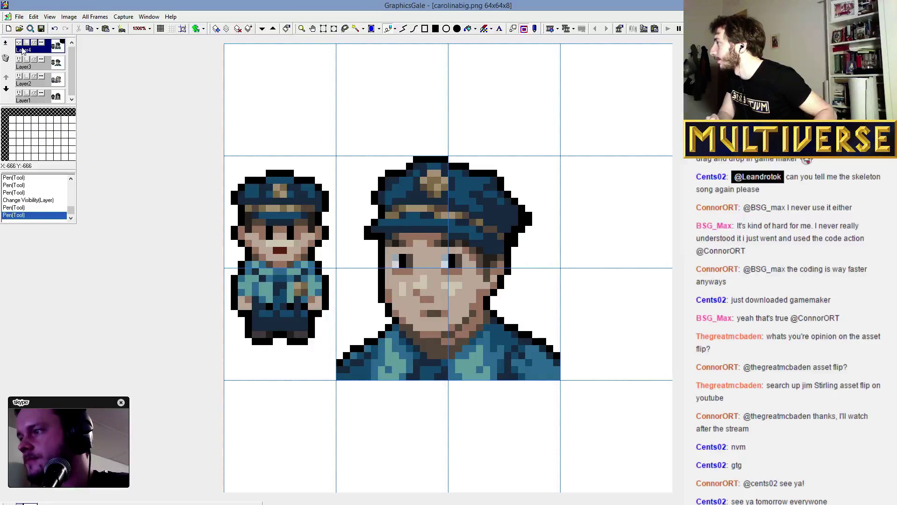
left_click(21, 43)
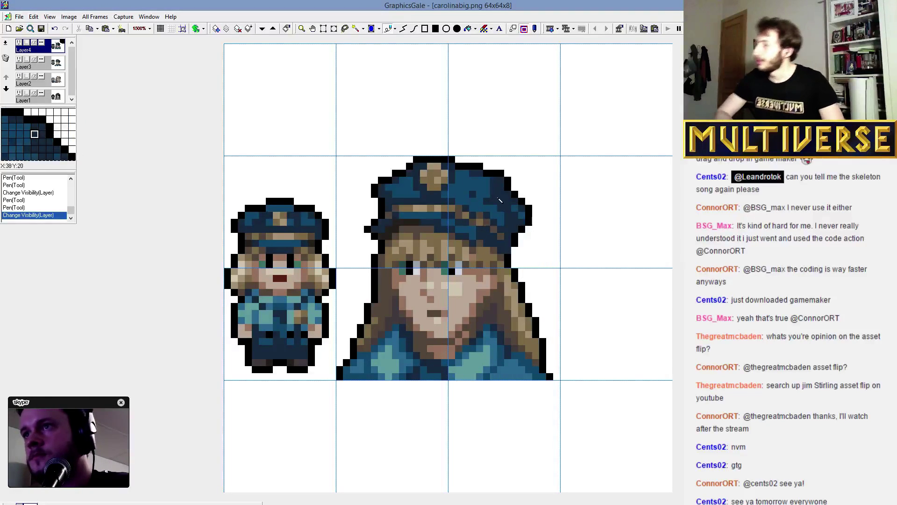
Refine the blue shading on the right of the female officer's cap crown and visor, and compare by toggling Layer4.
left_click(483, 196)
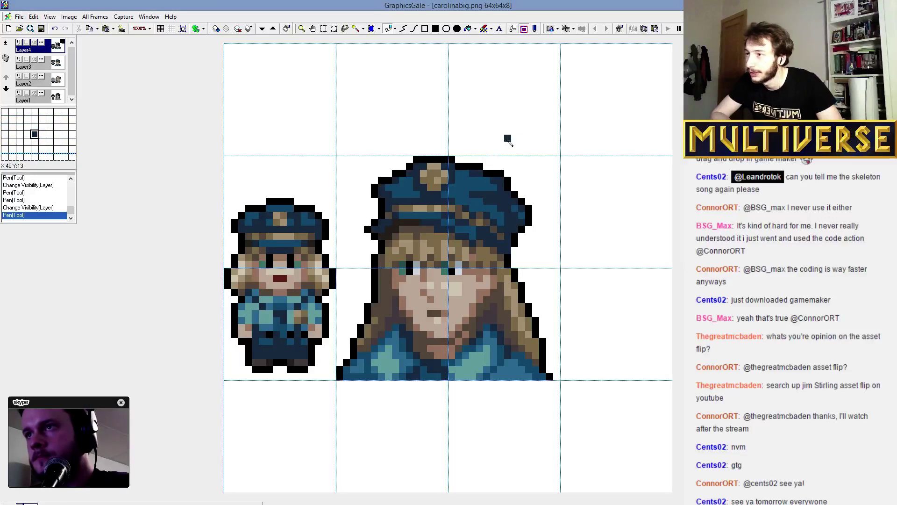
left_click(477, 224)
left_click(486, 228)
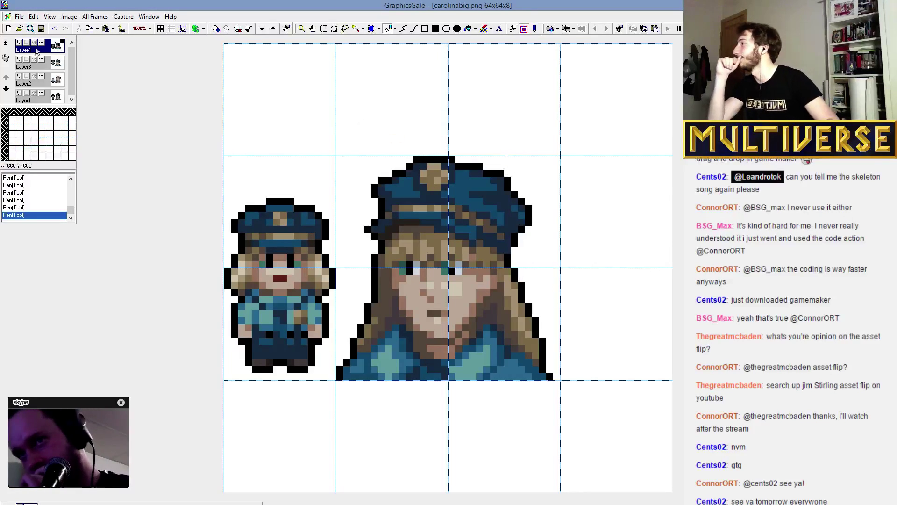
left_click(19, 43)
left_click(19, 42)
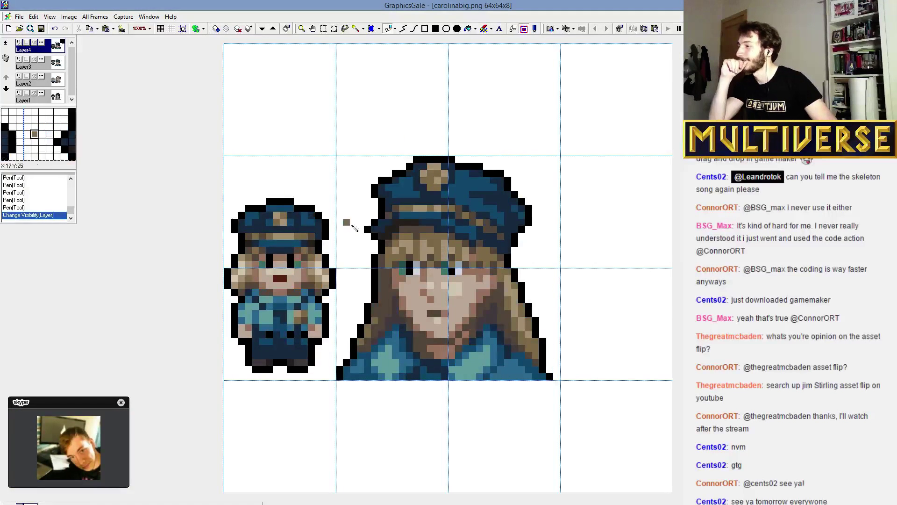
Retouch the blue shading near the right edge of the female officer's cap, and check it against the male version by toggling Layer4.
right_click(507, 209)
left_click(507, 209)
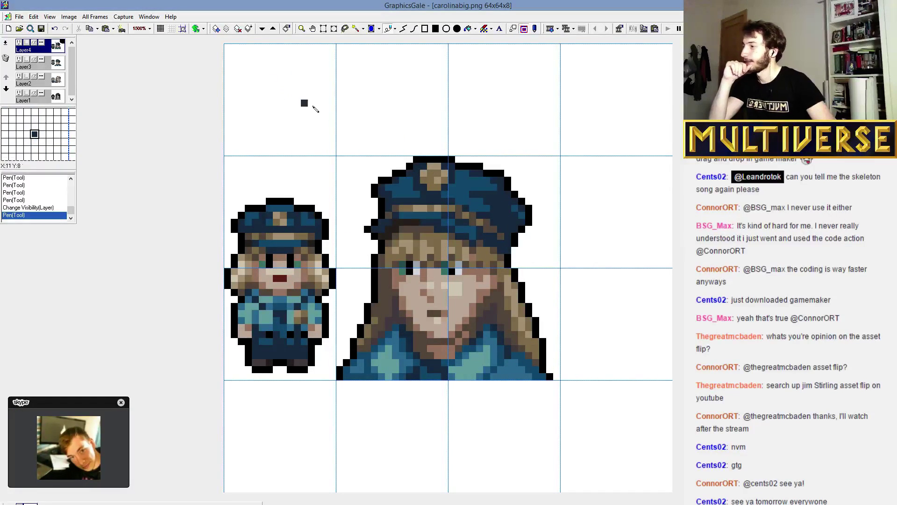
left_click(513, 209)
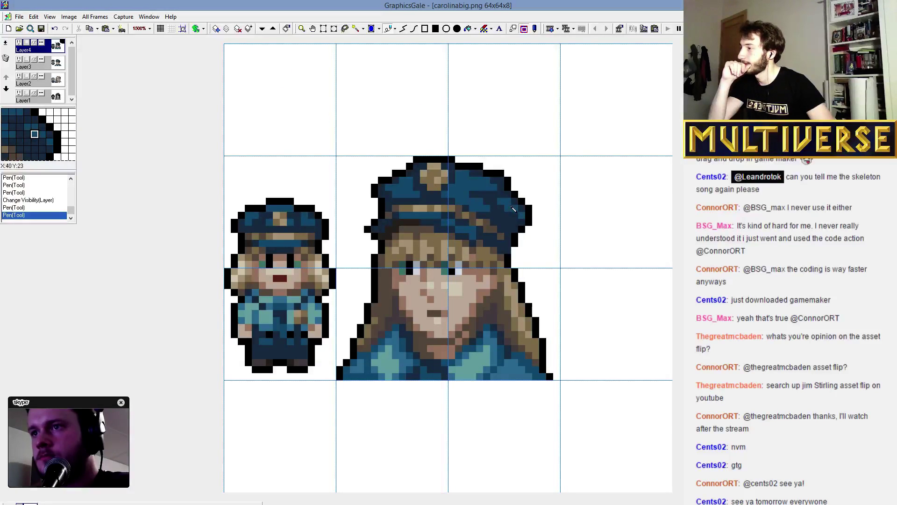
left_click(514, 215)
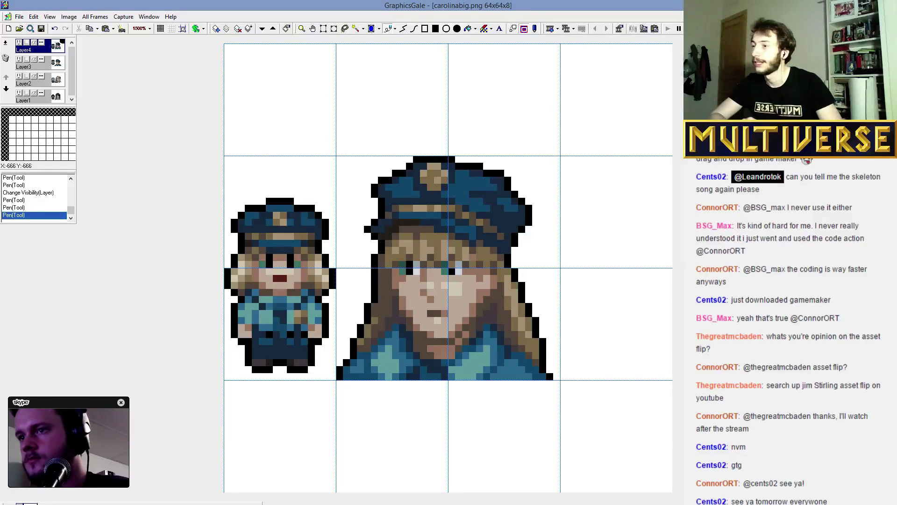
left_click(19, 43)
left_click(19, 43)
left_click(20, 43)
left_click(20, 43)
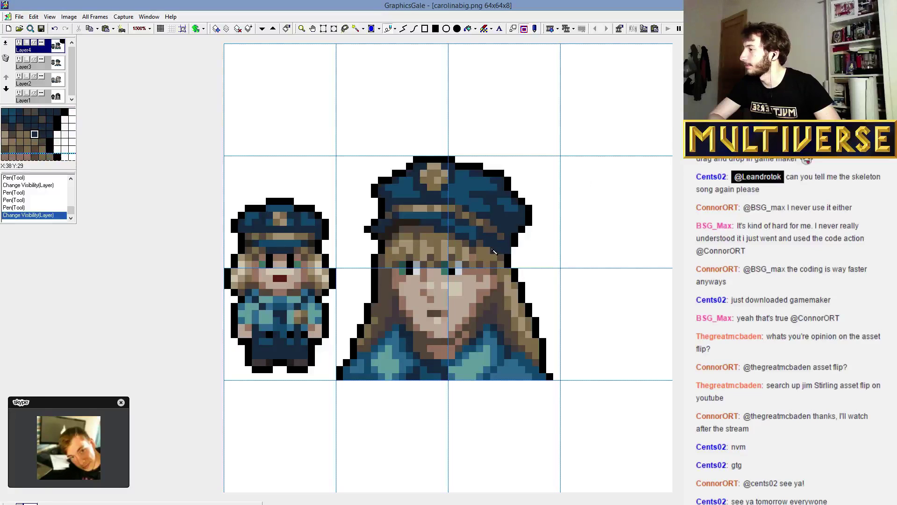
Retouch the pixels at the lower-left edge of the cap's badge.
left_click(426, 184)
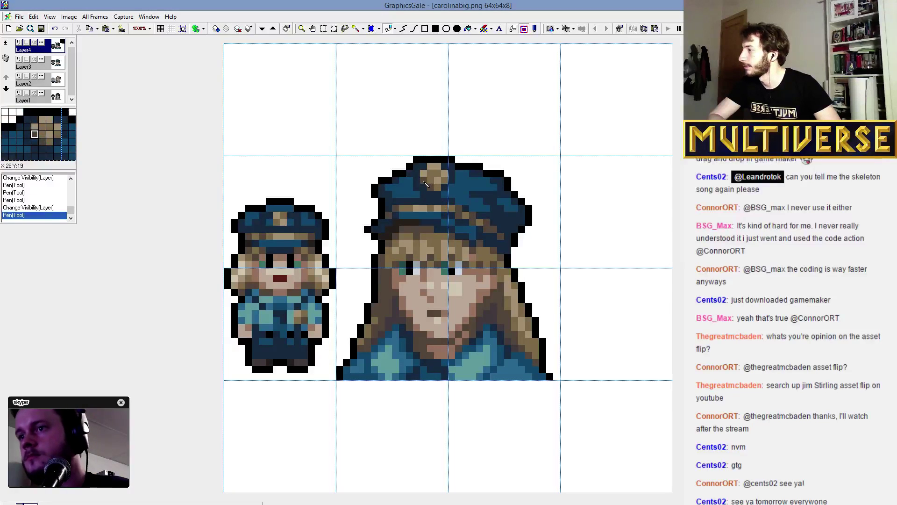
left_click(426, 183)
left_click(426, 183)
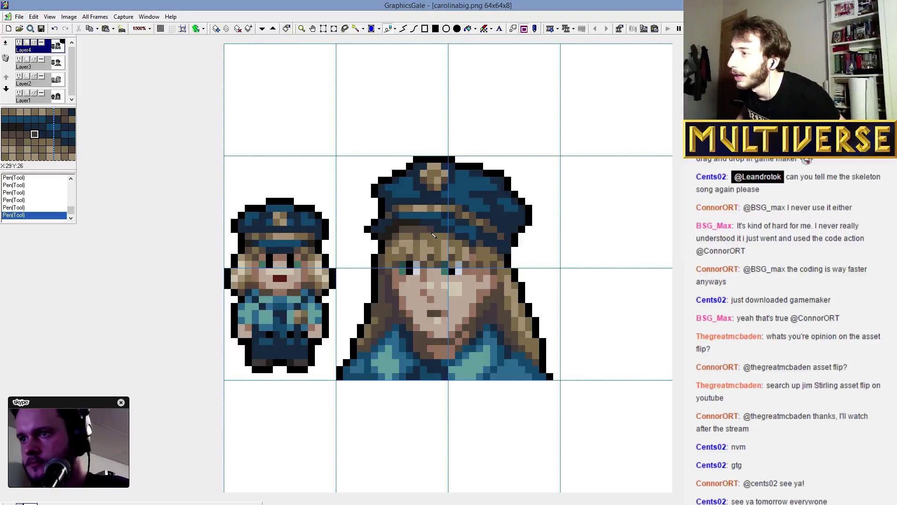
Try retouching the shading beside the nose, and undo the last three pen strokes.
left_click(439, 285)
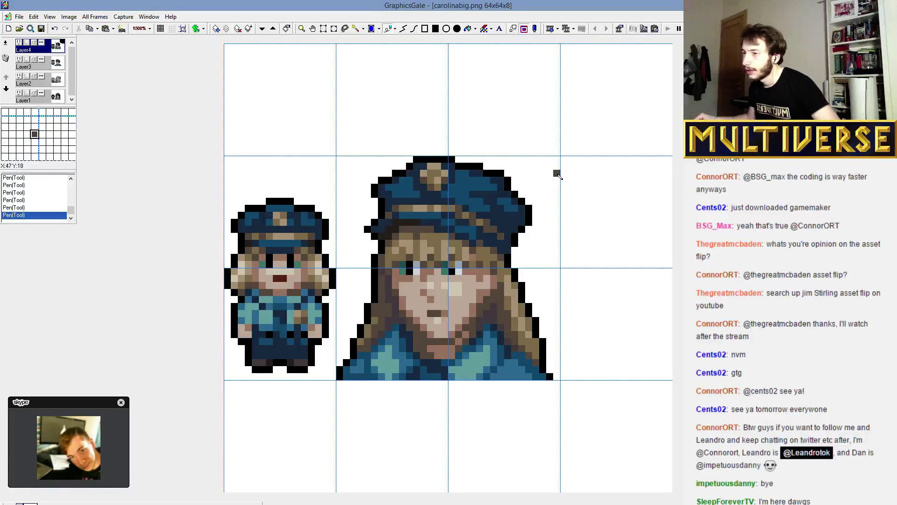
key("ctrl+z")
key("ctrl+z")
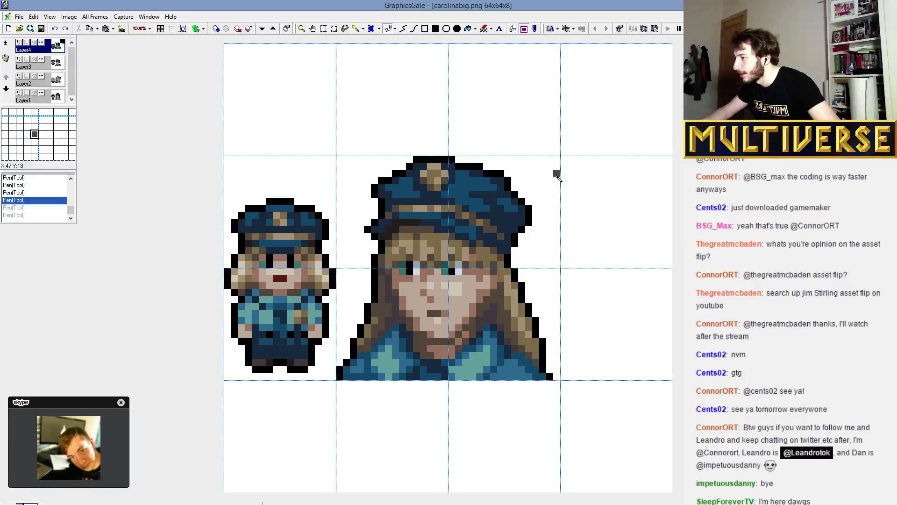
key("ctrl+z")
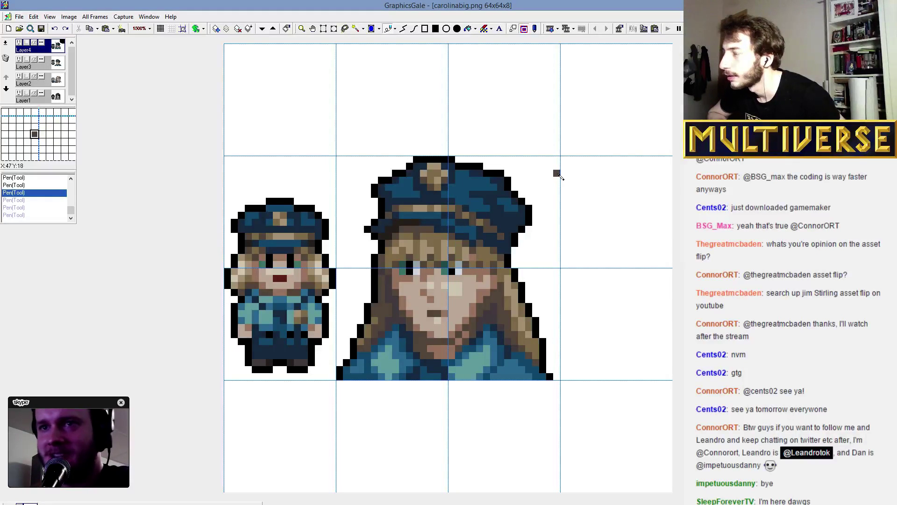
Try skin-tone retouches on the right cheek and jaw, and undo the three pen strokes.
left_click(478, 308)
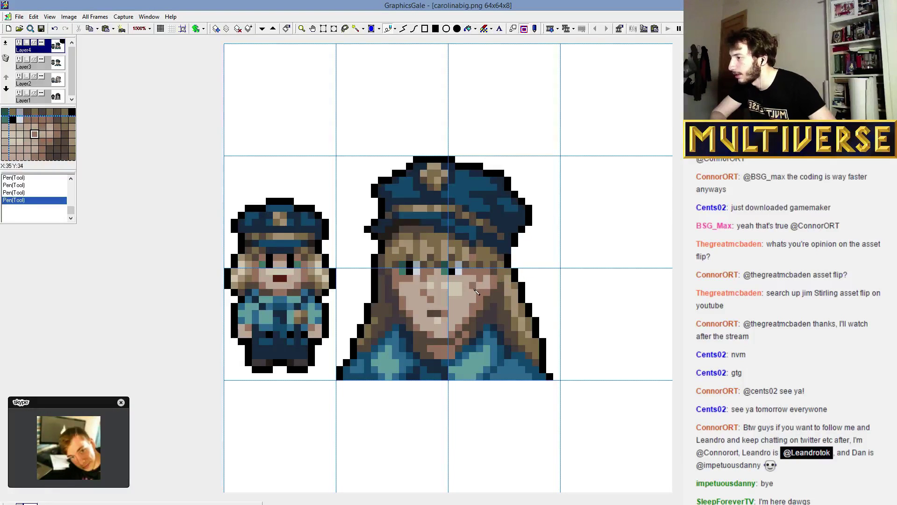
left_click(514, 229)
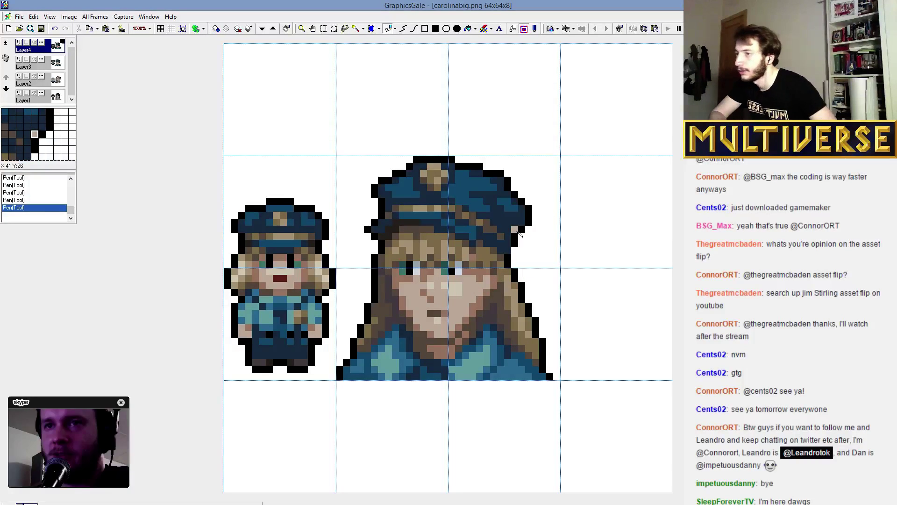
left_click(473, 321)
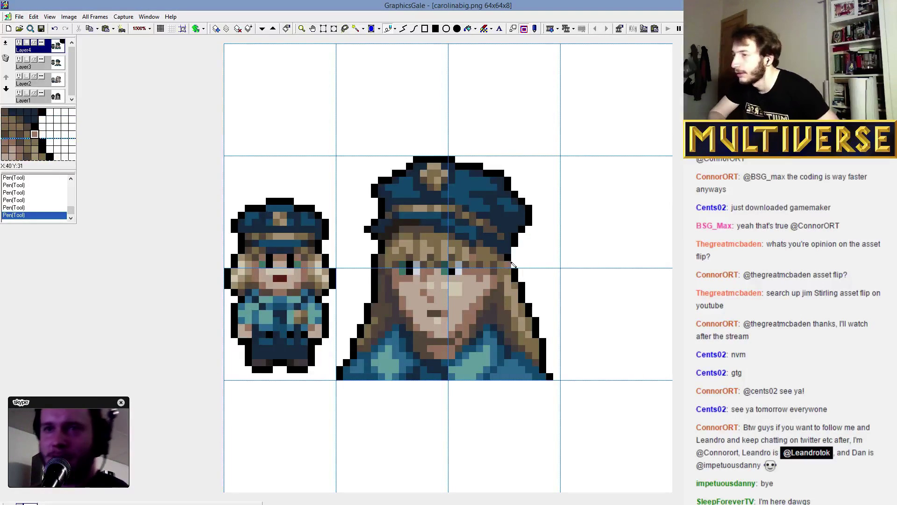
key("ctrl+z")
key("ctrl+z")
key("ctrl+z")
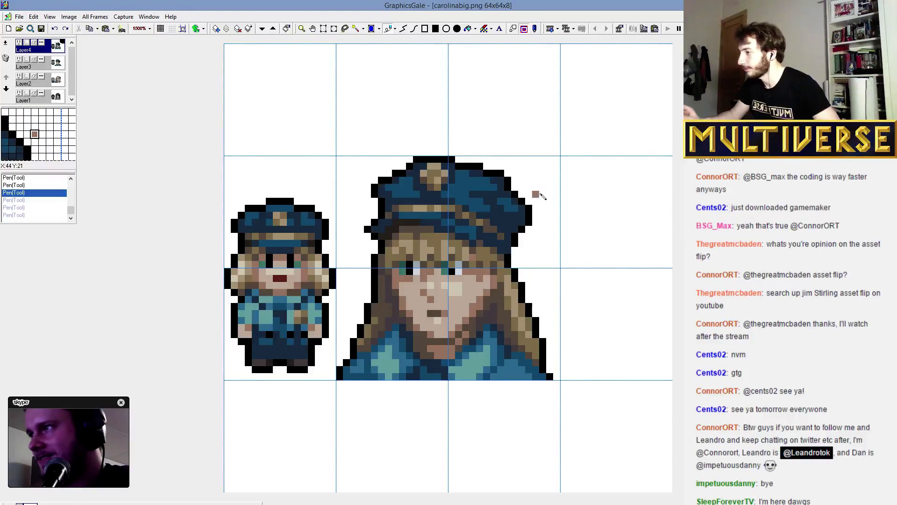
Retouch the right cheek of the female portrait and the brown shading in the lower part of the right hair lock.
left_click(481, 291)
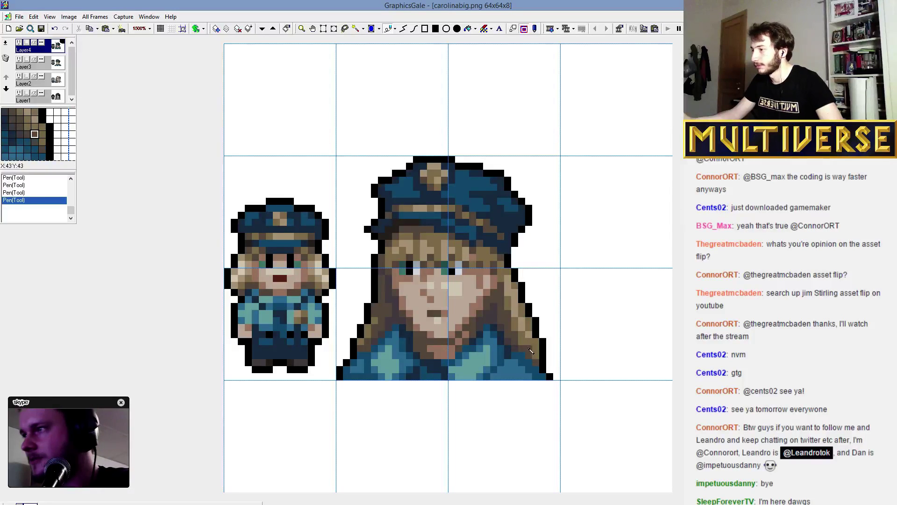
left_click(510, 325)
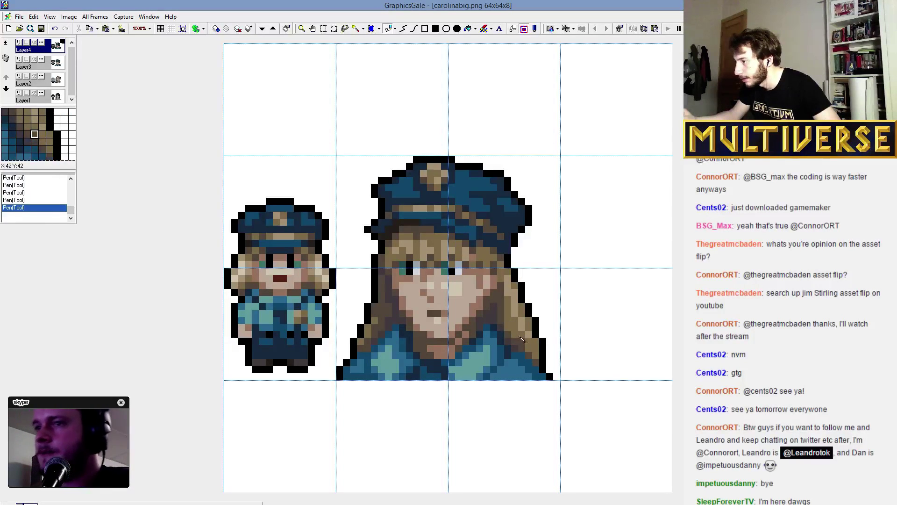
left_click(512, 332)
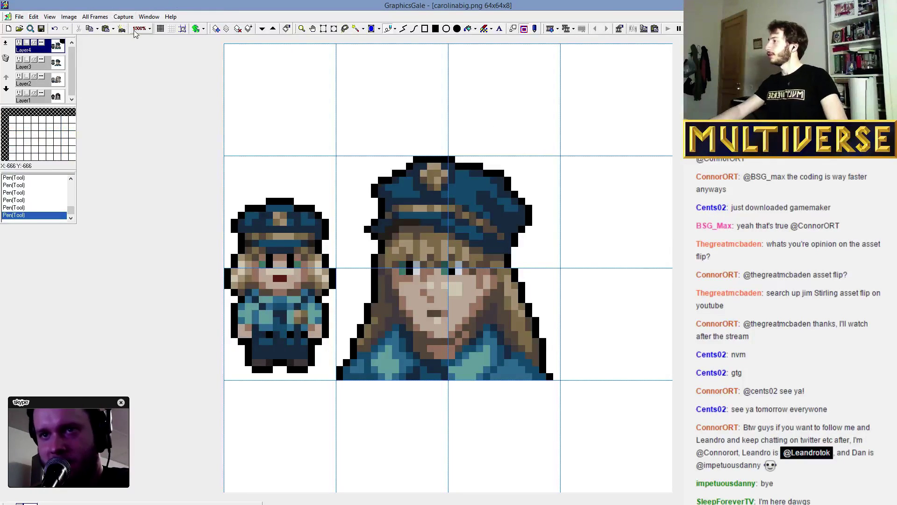
Hide the canvas grid, and switch to the policepeople.png sprite sheet in a maximized window.
left_click(182, 33)
left_click(169, 37)
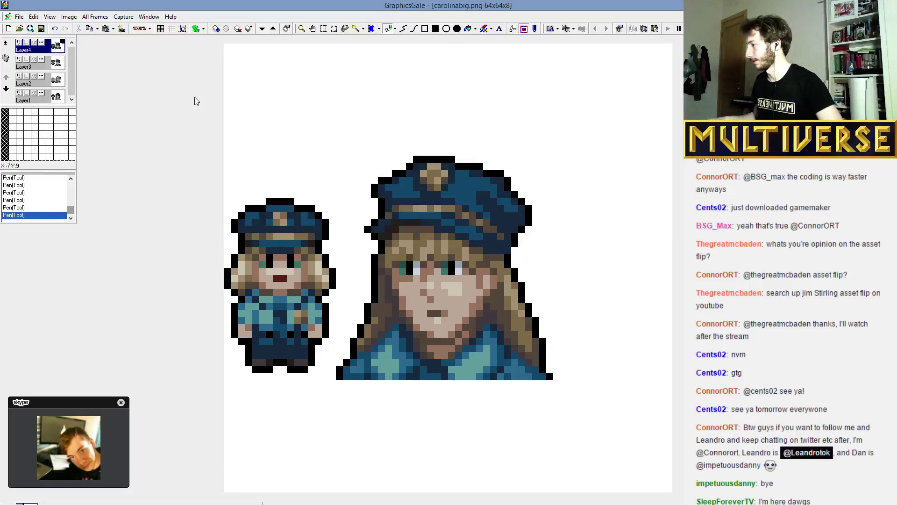
left_click(881, 17)
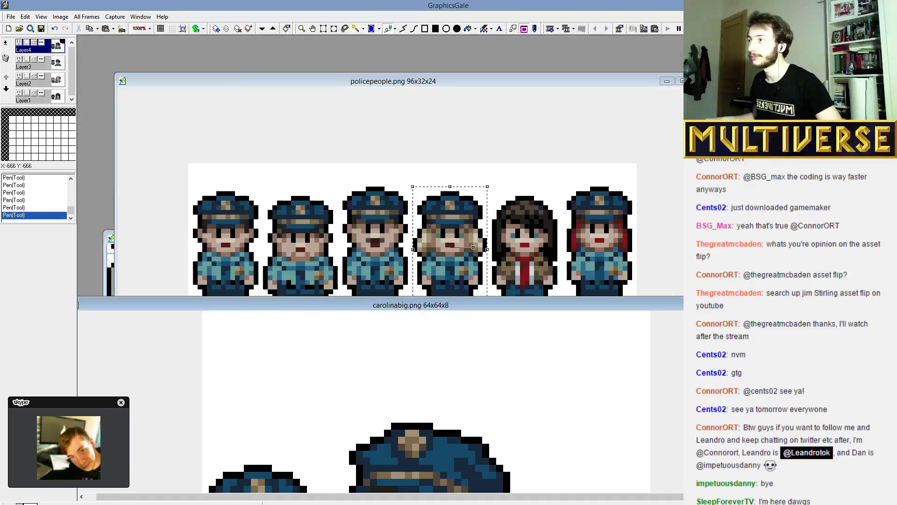
double_click(187, 81)
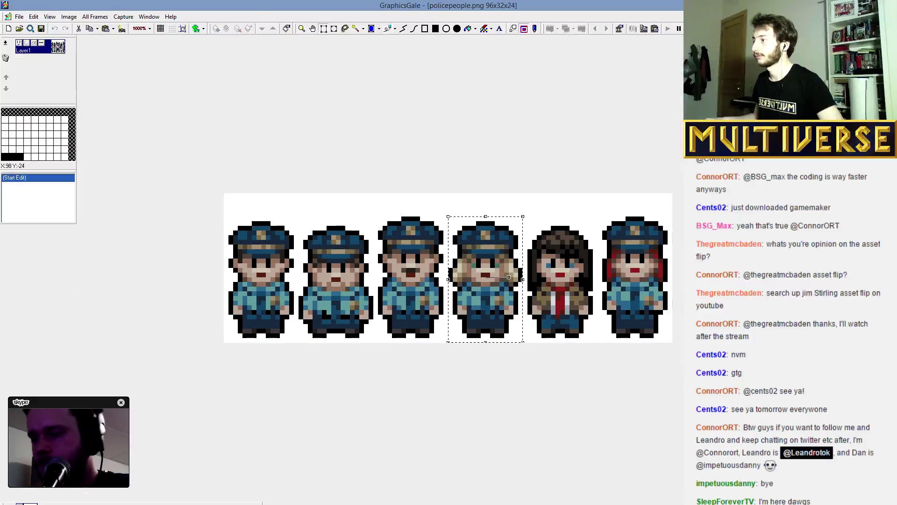
Open acidbathmurderer.gal from the Spooky folder.
left_click(19, 28)
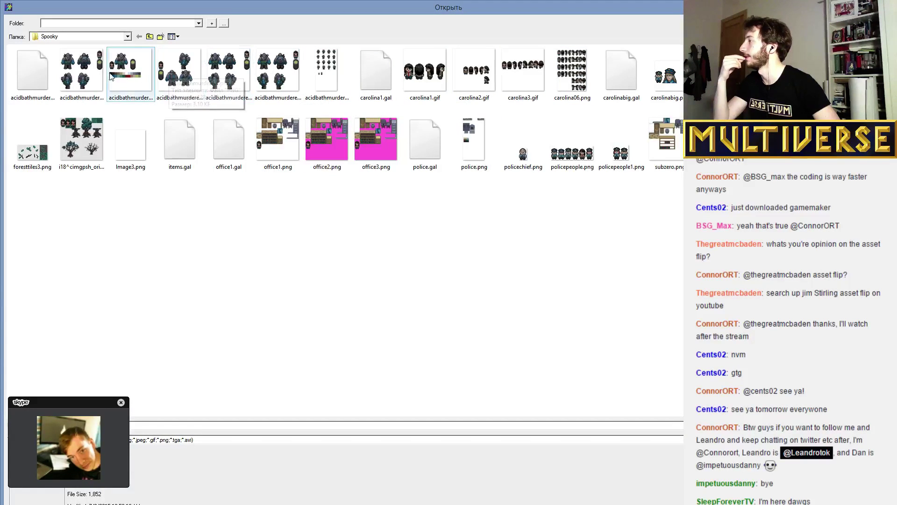
left_click(47, 71)
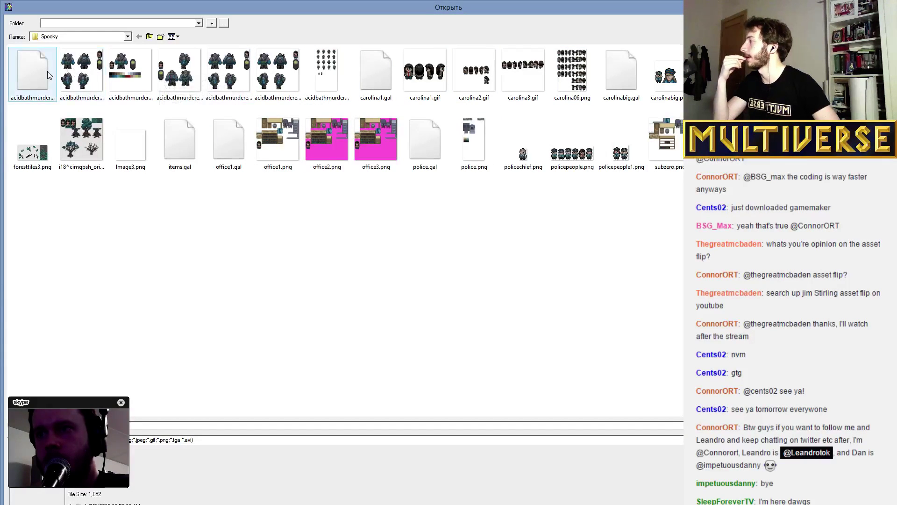
double_click(47, 71)
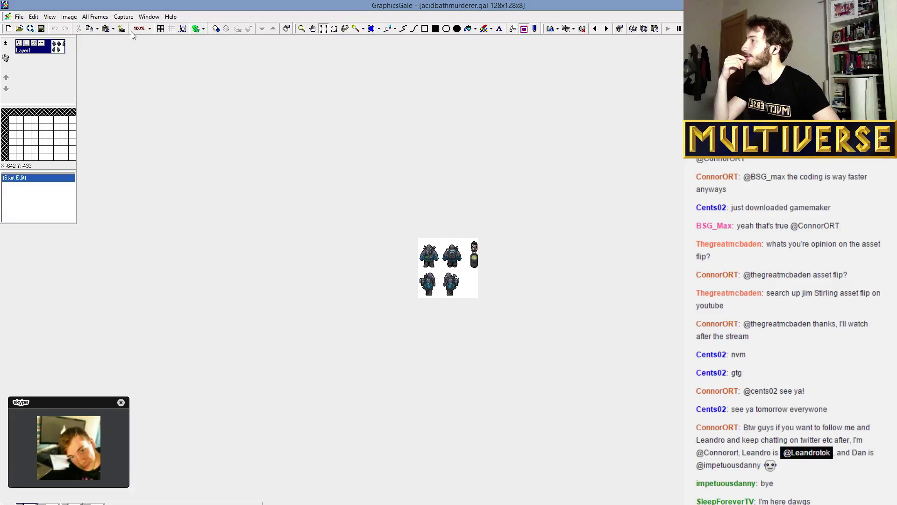
Zoom acidbathmurderer.gal to 800% and show the next walk frame of the murderer sprites.
left_click(146, 28)
left_click(136, 198)
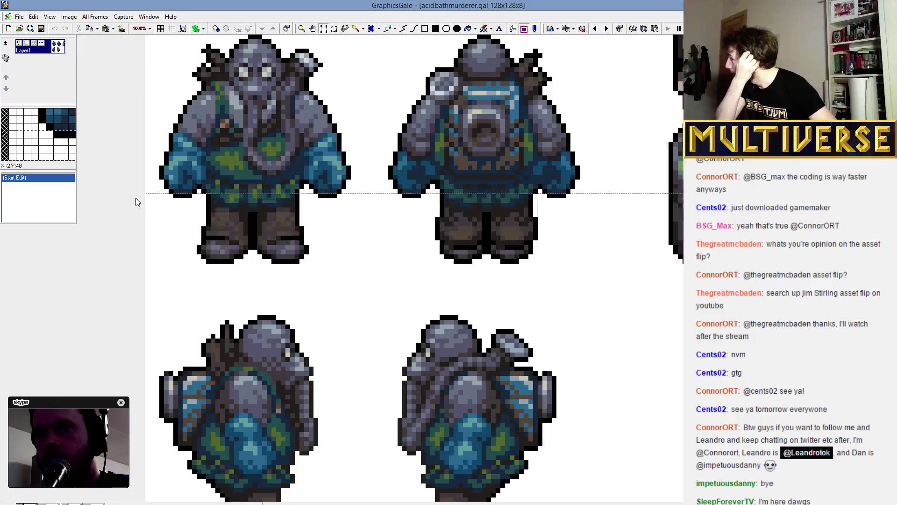
left_click(140, 29)
left_click(136, 192)
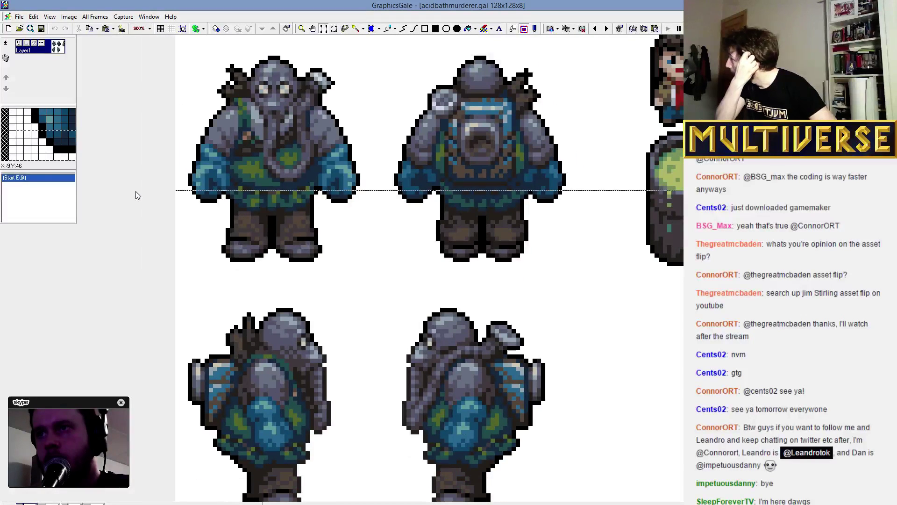
left_click(140, 29)
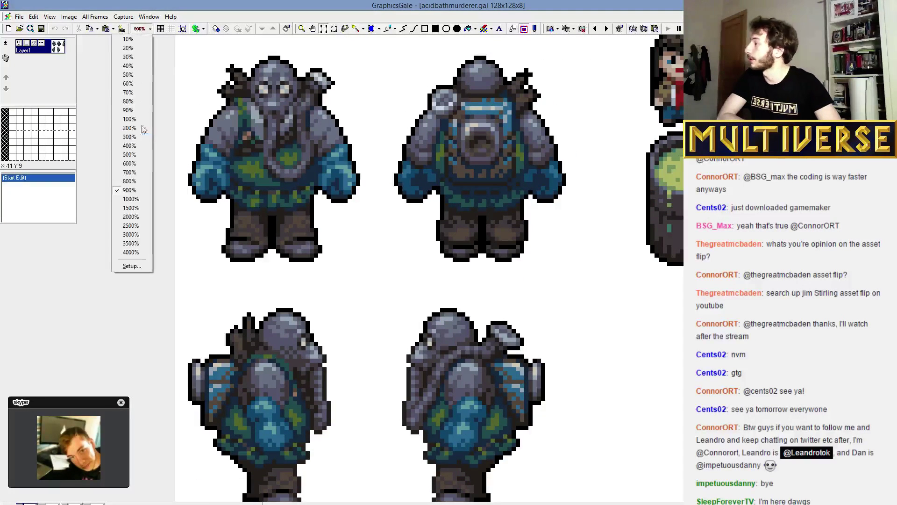
left_click(136, 183)
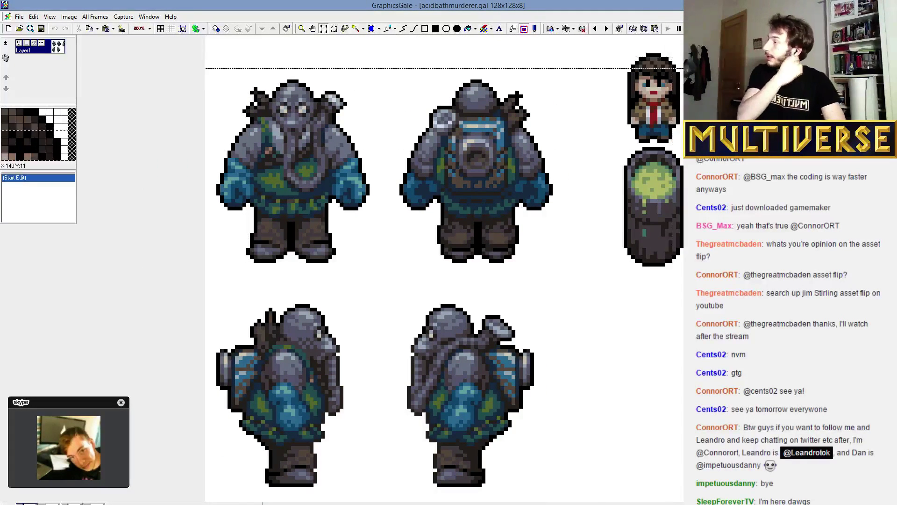
left_click(607, 29)
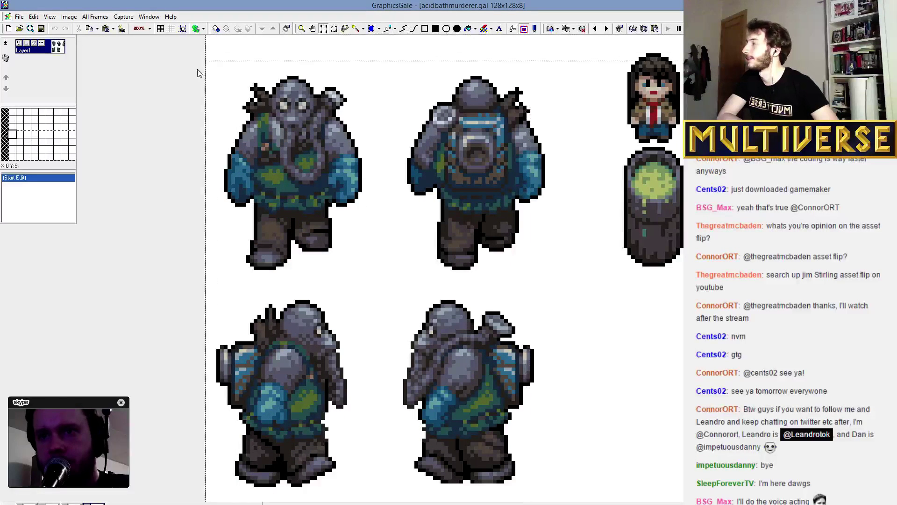
Take acidbathmurderer.gal out of the maximized view, and close it along with the policepeople.png sprite sheet.
left_click(69, 442)
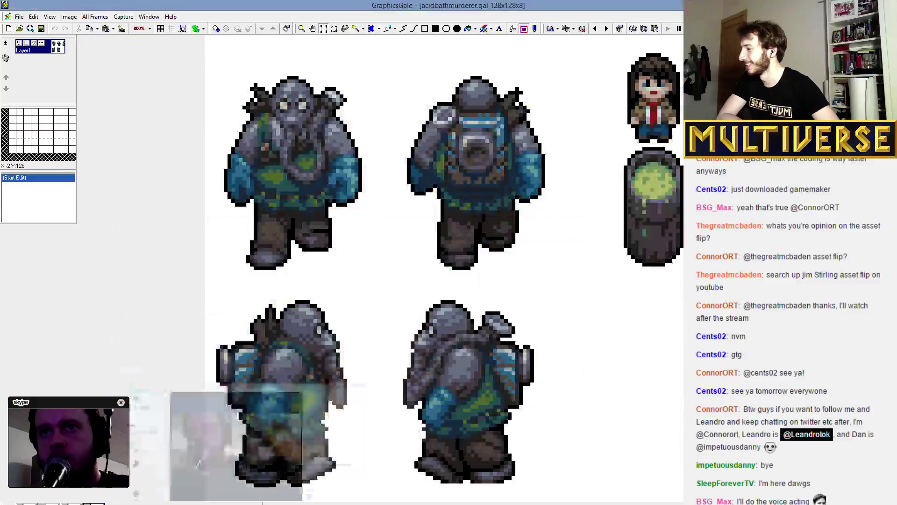
left_click(203, 4)
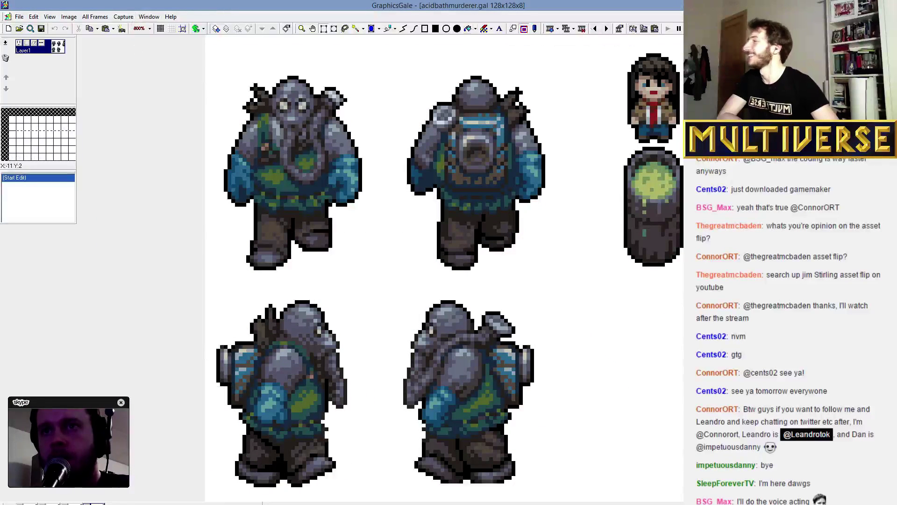
left_click(891, 17)
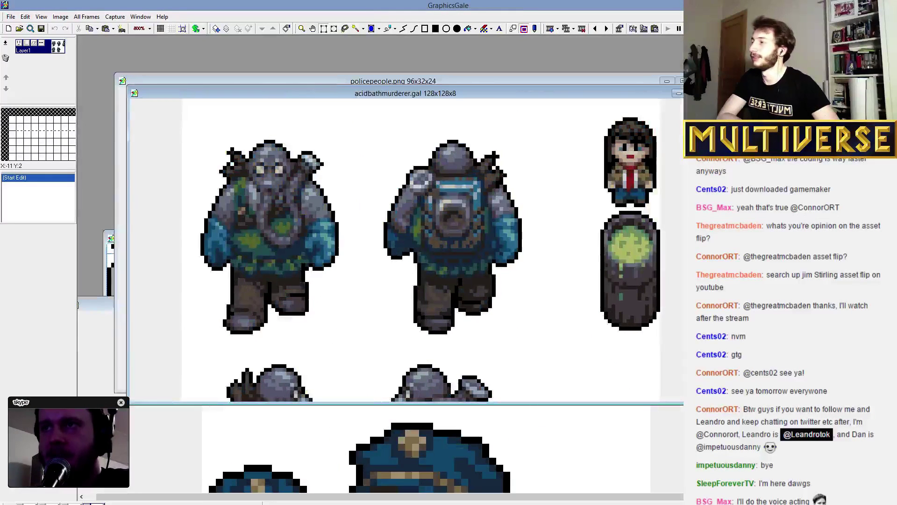
key("ctrl+F4")
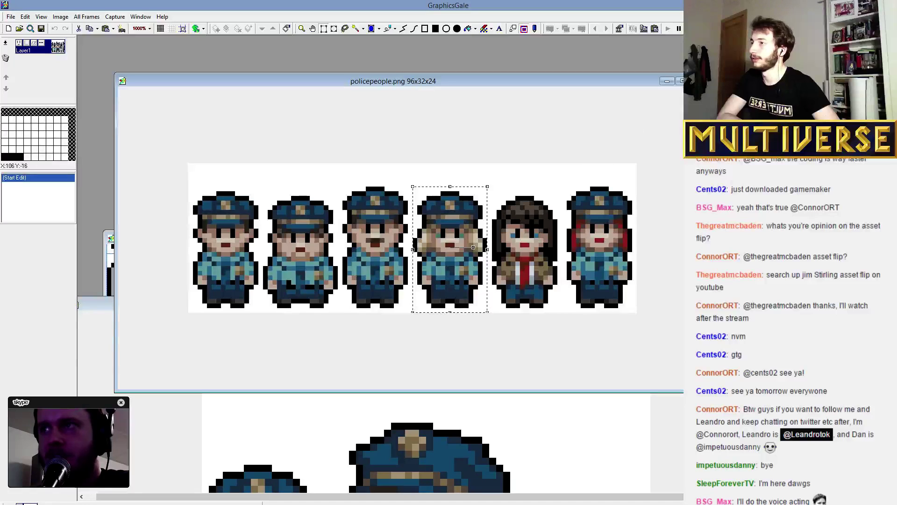
key("ctrl+F4")
Save the items.gal sheet, and switch to carolinabig.png in a maximized window.
left_click_drag(649, 239, 666, 98)
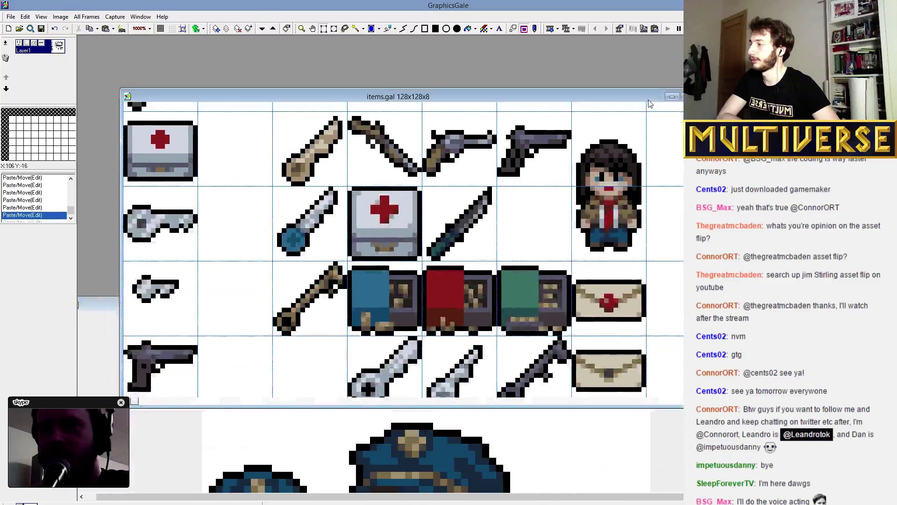
left_click(683, 96)
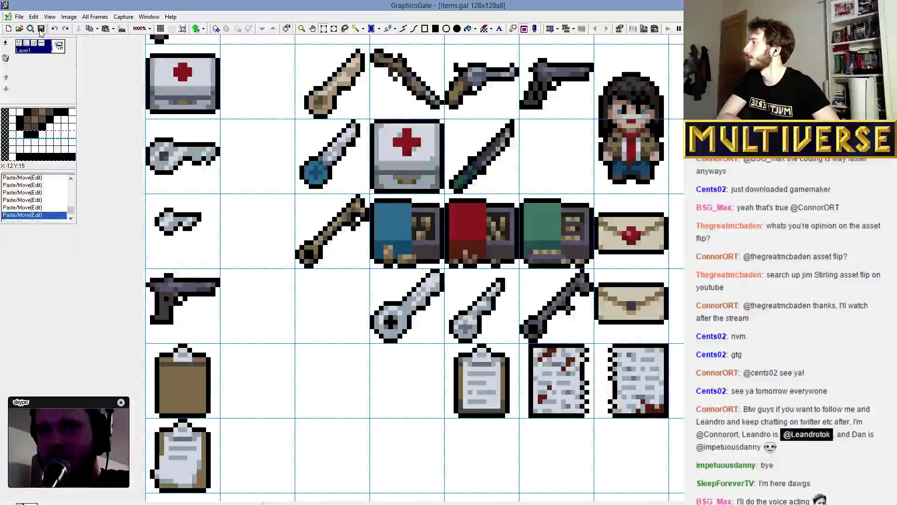
left_click(41, 29)
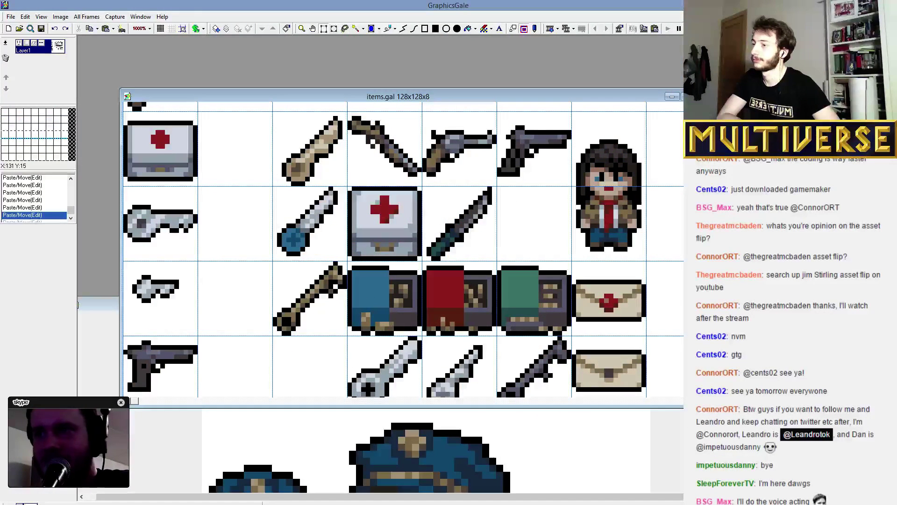
left_click(78, 304)
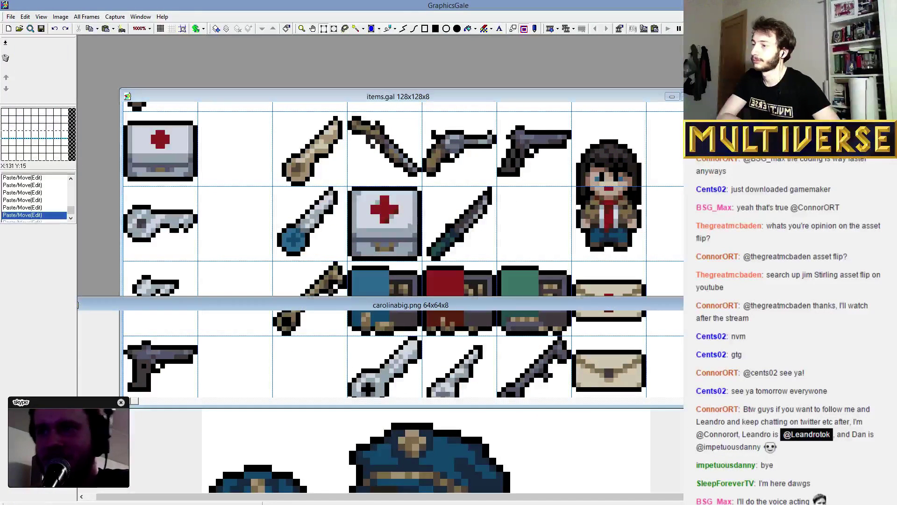
double_click(78, 305)
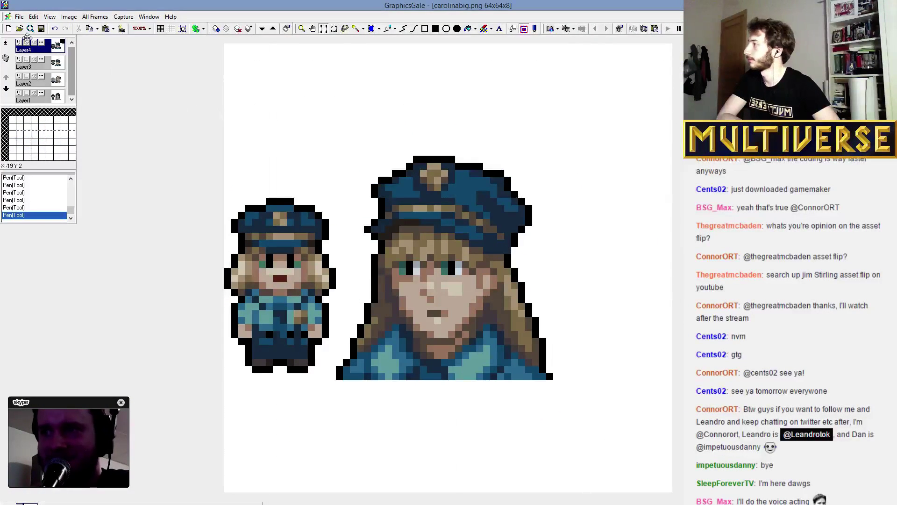
Switch to Skype, view the photo shared in the contact's recent conversation at full size, and return to carolinabig.png.
left_click(69, 442)
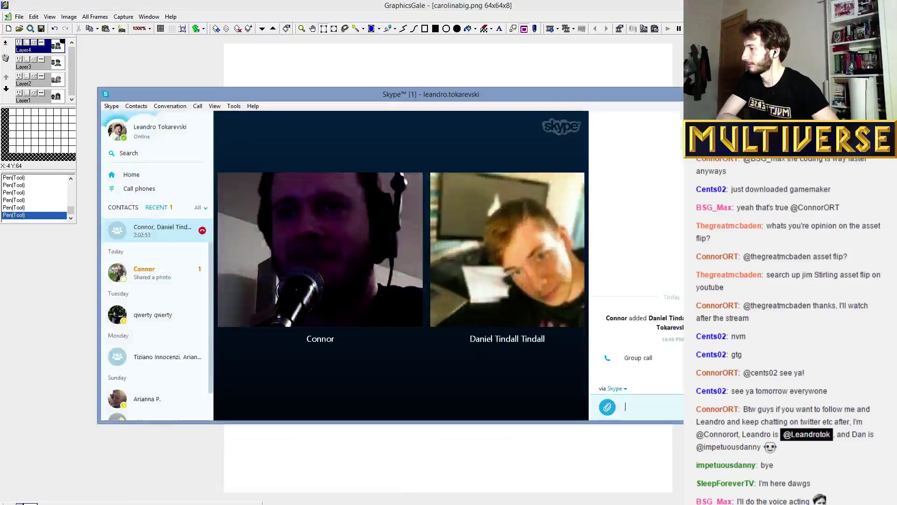
left_click(150, 275)
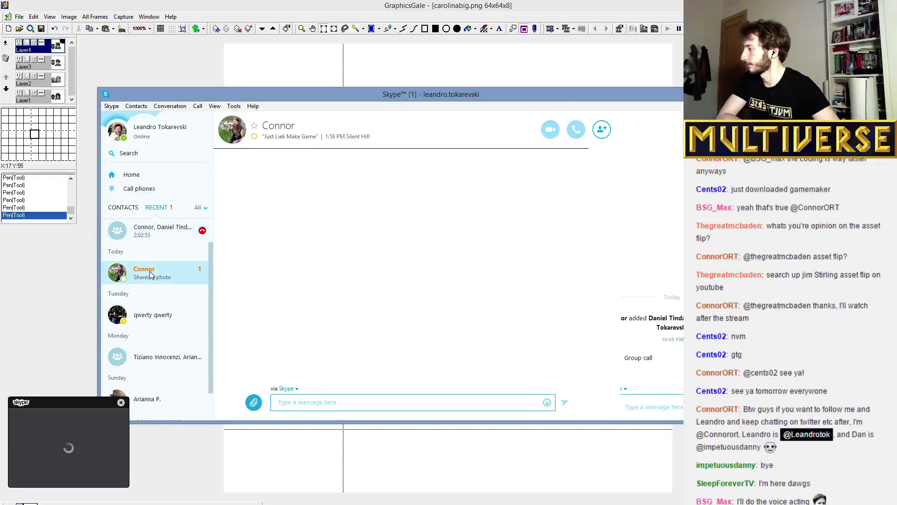
scroll(453, 310, "down", 10)
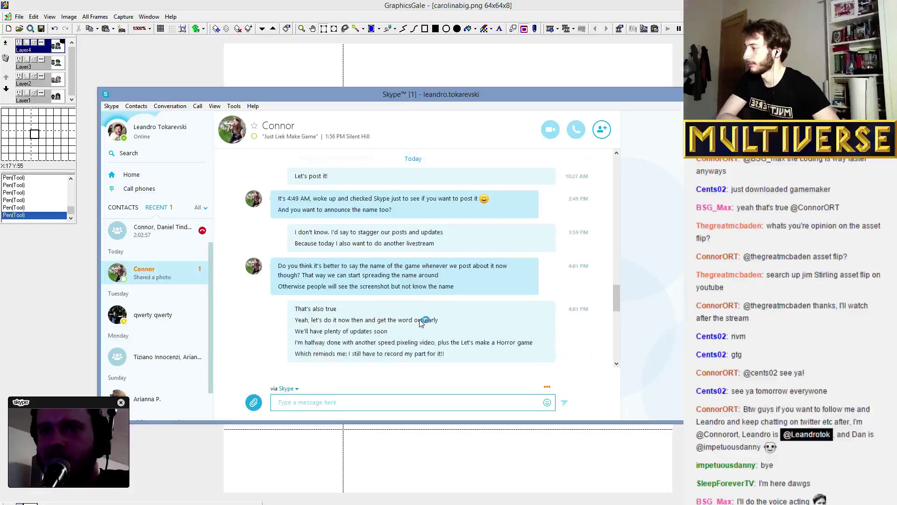
scroll(420, 315, "down", 2)
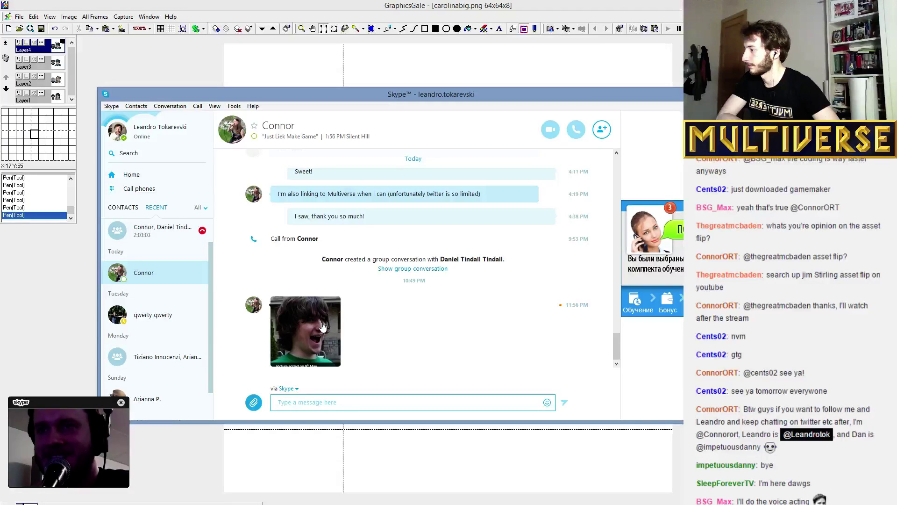
left_click(322, 328)
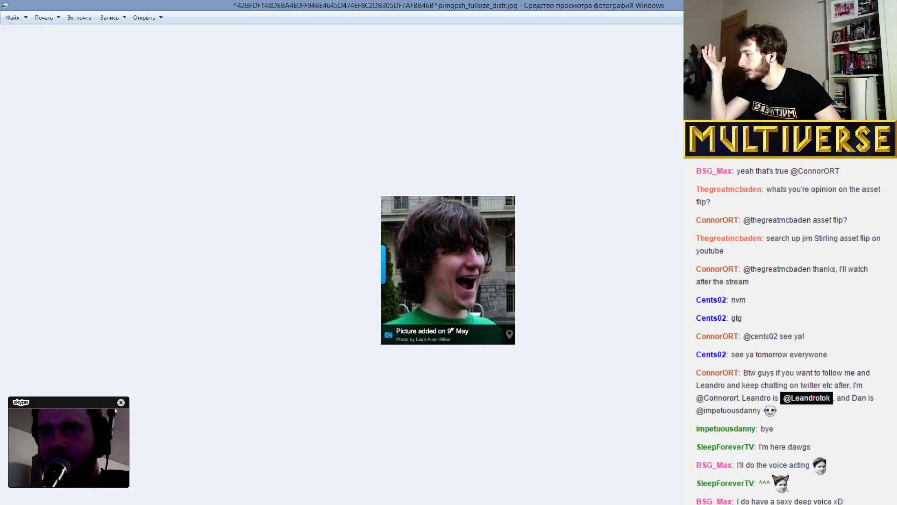
mouse_move(183, 504)
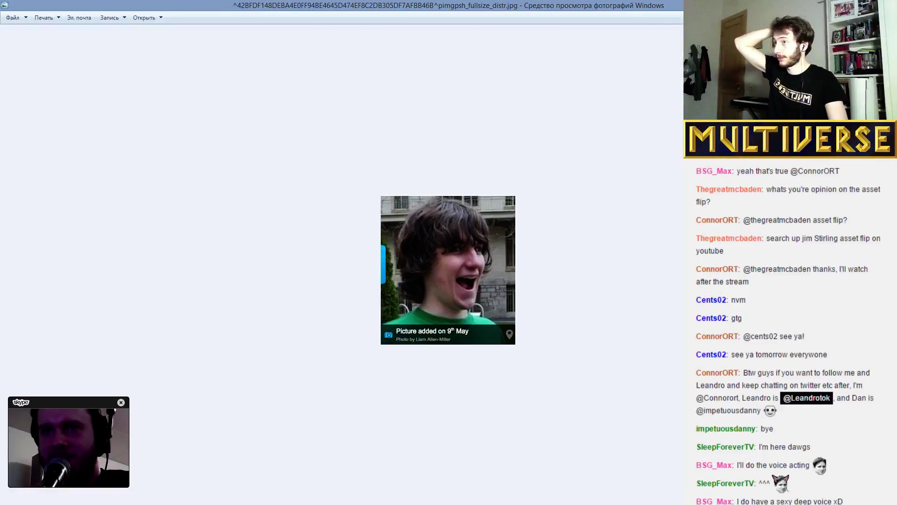
key("alt+F4")
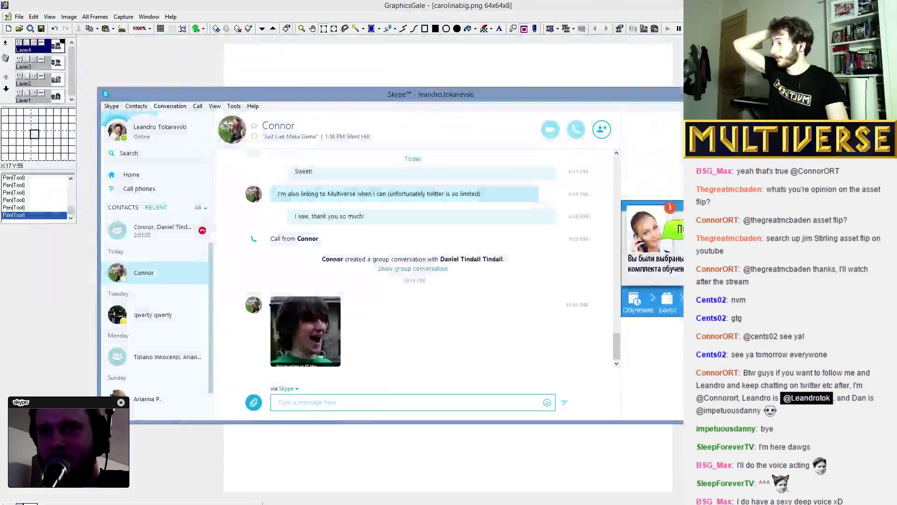
key("alt+Tab")
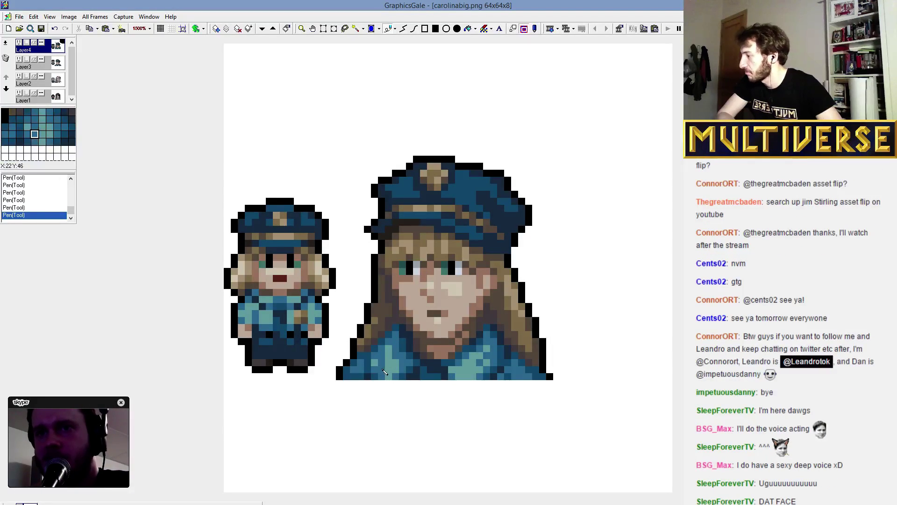
Save the portrait file, and add a new top layer with default properties, flood-filled with white.
left_click(43, 31)
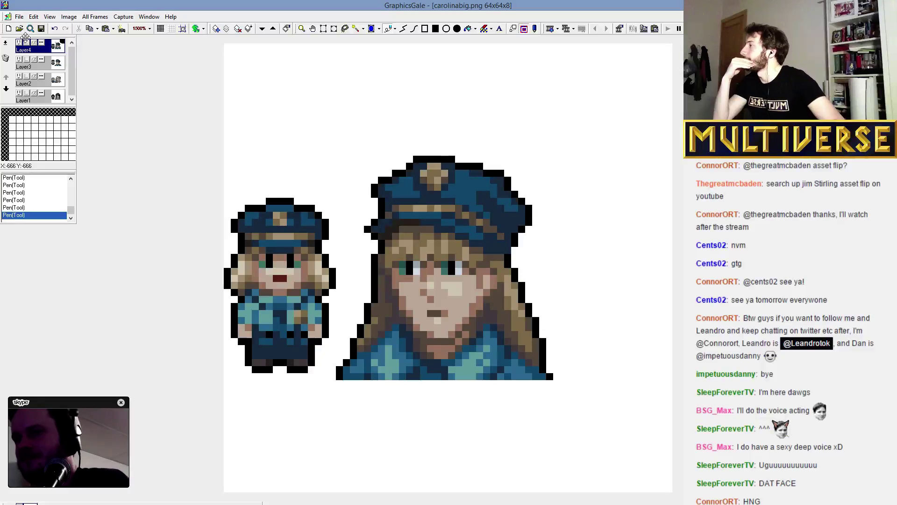
right_click(17, 51)
left_click(28, 55)
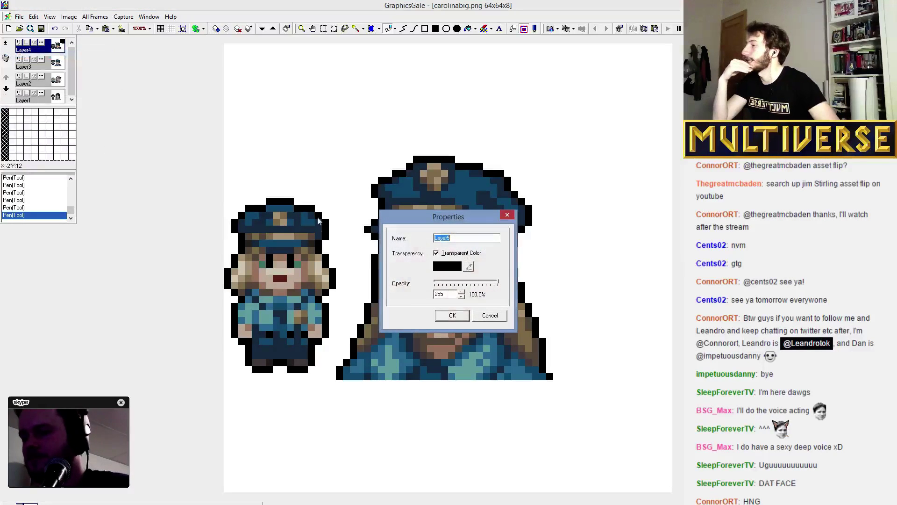
left_click(452, 316)
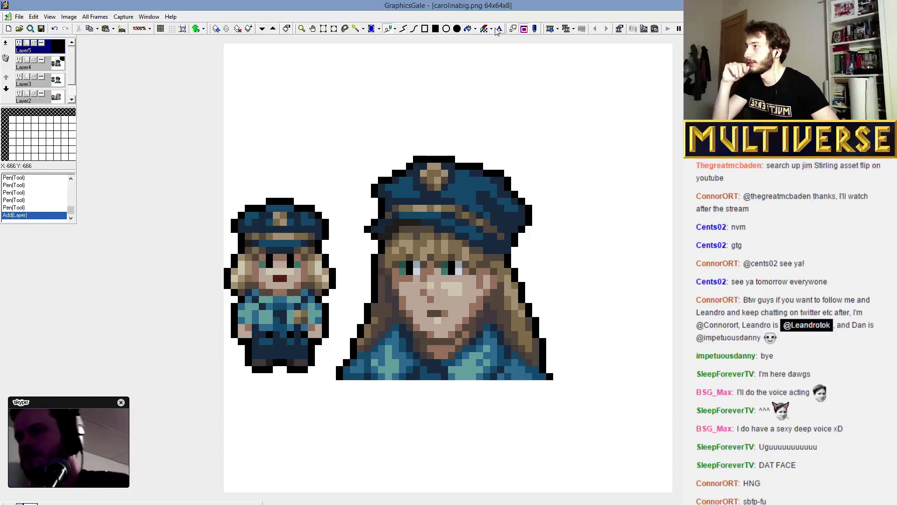
left_click(305, 96)
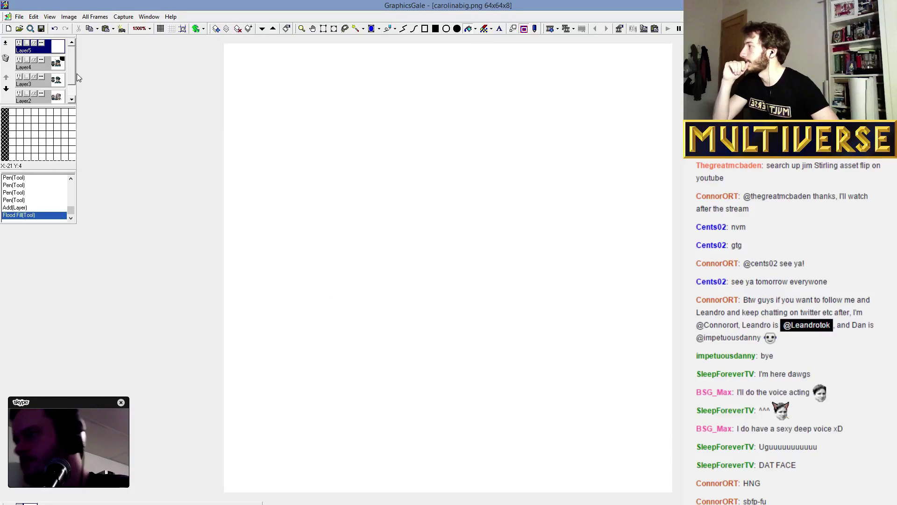
Make Layer1 active and hide Layer5, Layer4, Layer3 and Layer2 to expose the dark-haired woman's sprite and portrait.
scroll(57, 98, "down", 1)
left_click(57, 97)
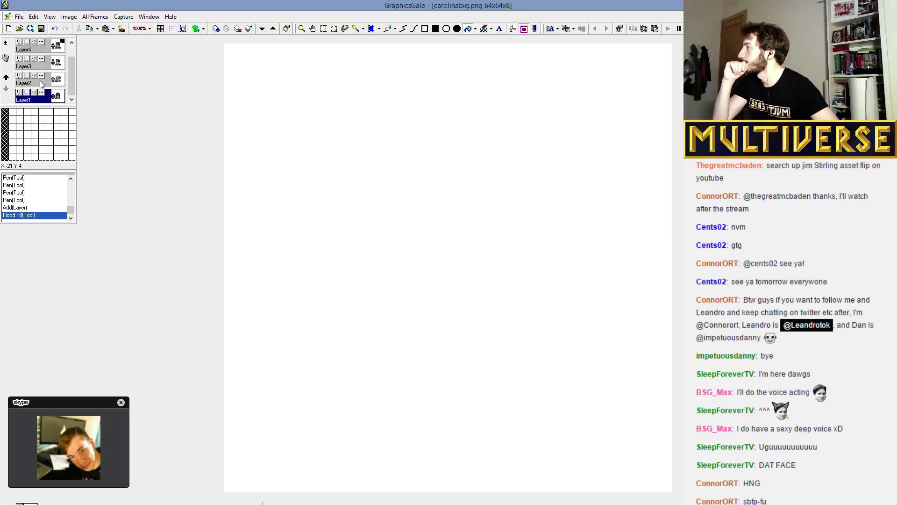
scroll(68, 79, "up", 1)
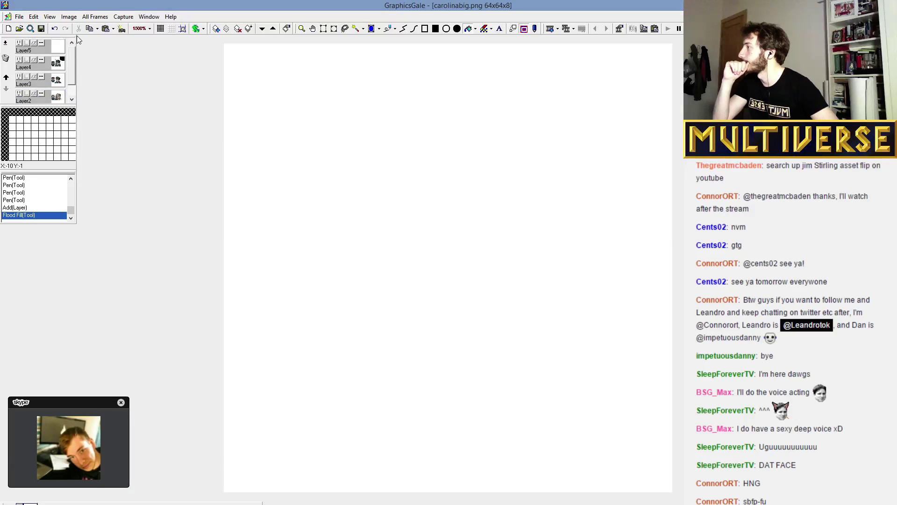
left_click(18, 43)
left_click(19, 59)
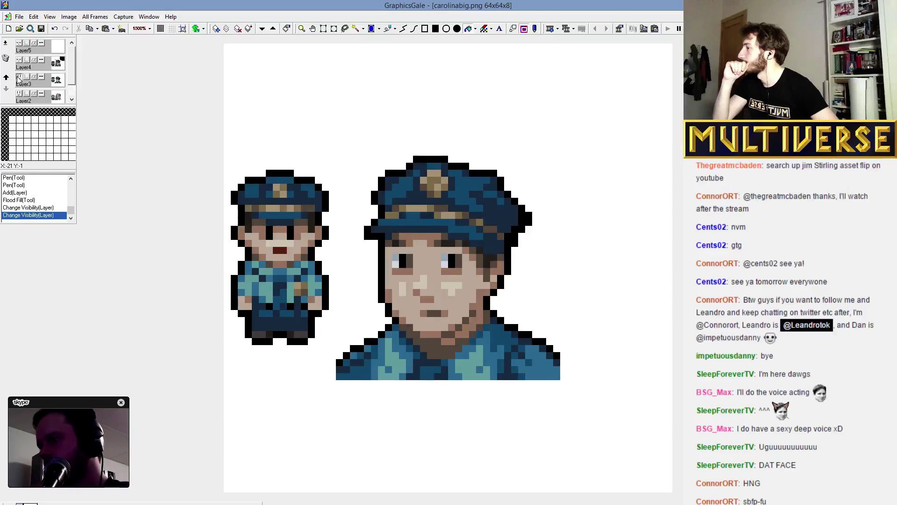
left_click(19, 76)
scroll(70, 75, "down", 1)
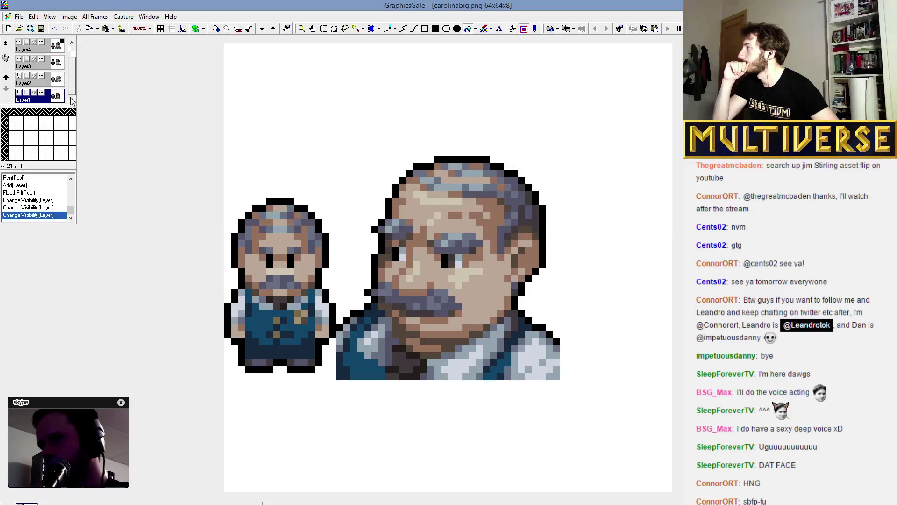
left_click(19, 76)
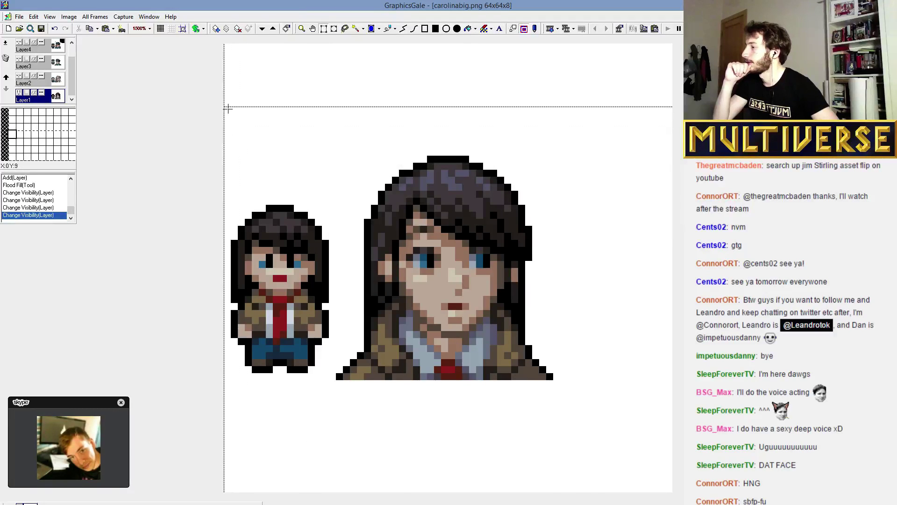
Select the area around the dark-haired woman's sprite and portrait, clear the selection, and show Layer2 and Layer3 again.
left_click_drag(225, 106, 596, 394)
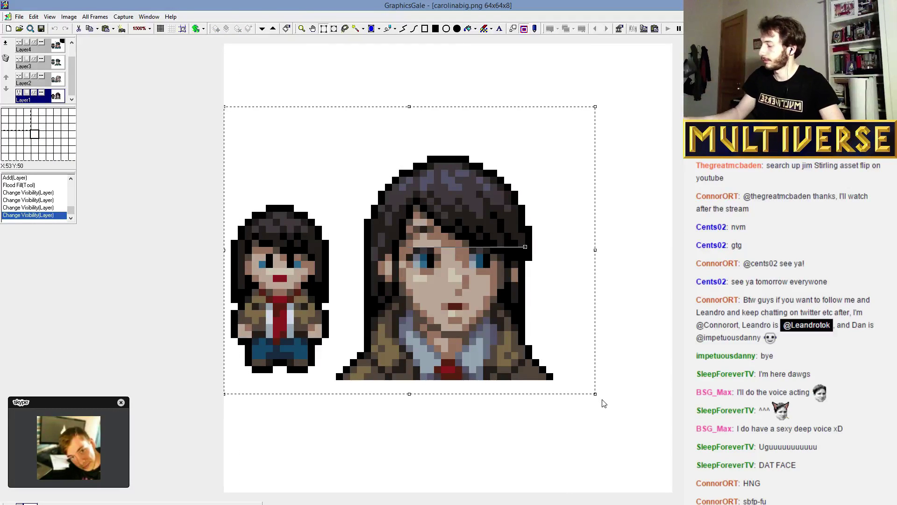
left_click(646, 350)
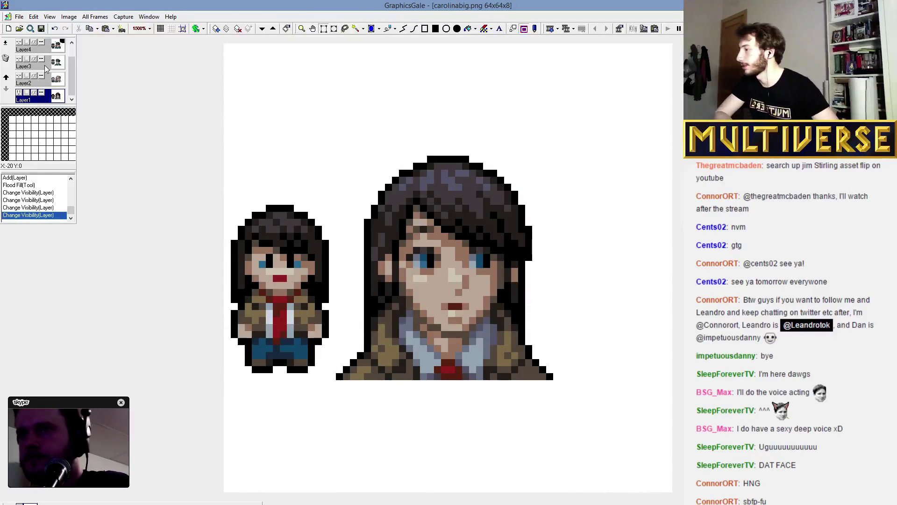
left_click(18, 76)
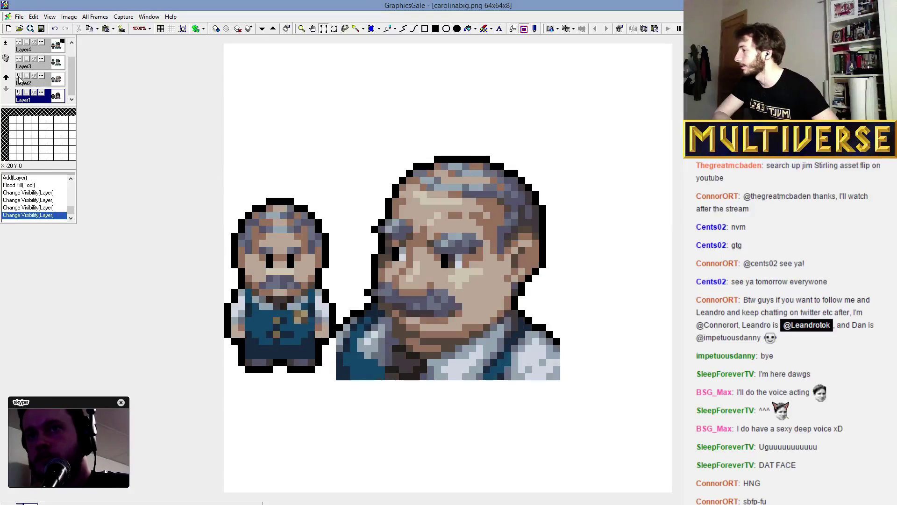
left_click(19, 59)
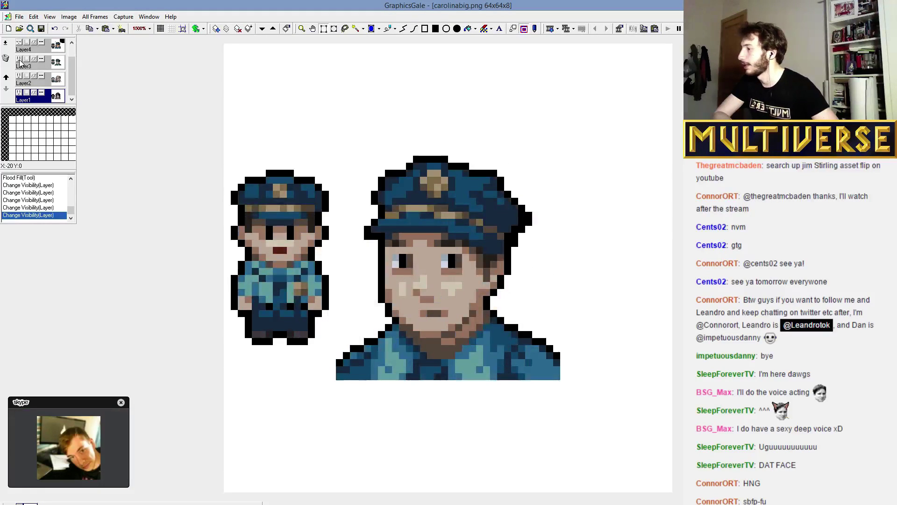
Make Layer4 active and toggle its visibility to compare the two police officers' sprites and portraits, leaving the layer shown.
left_click_drag(73, 87, 73, 76)
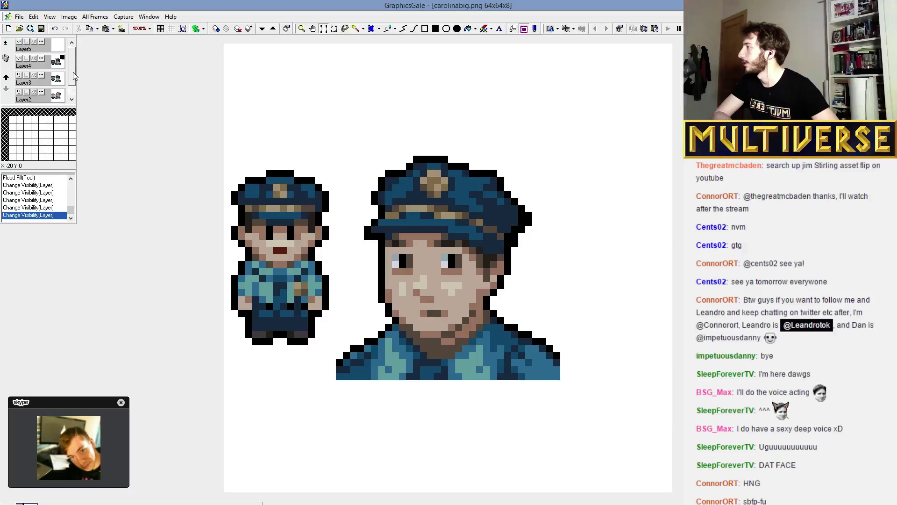
left_click(16, 61)
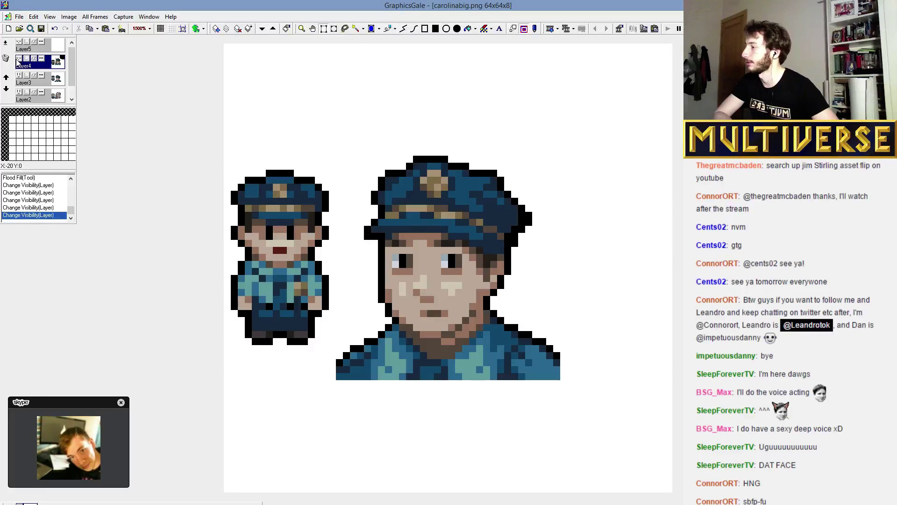
left_click(18, 60)
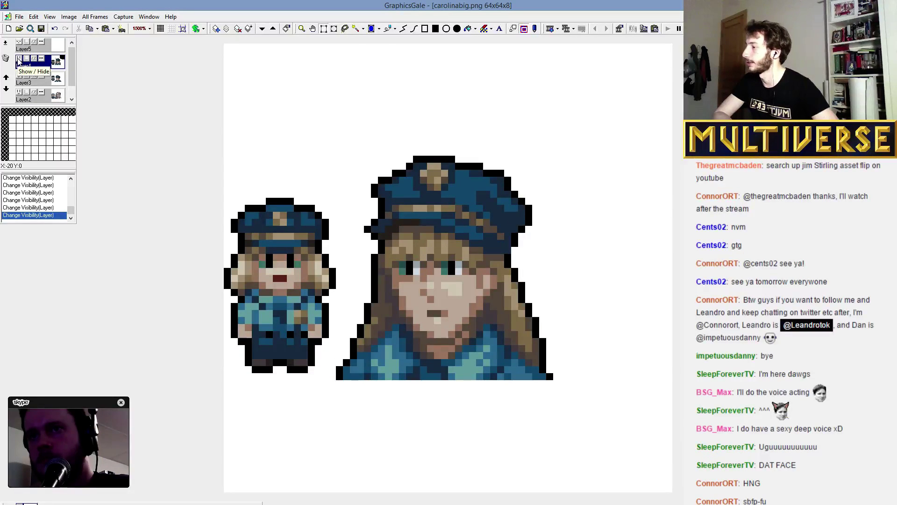
left_click(18, 60)
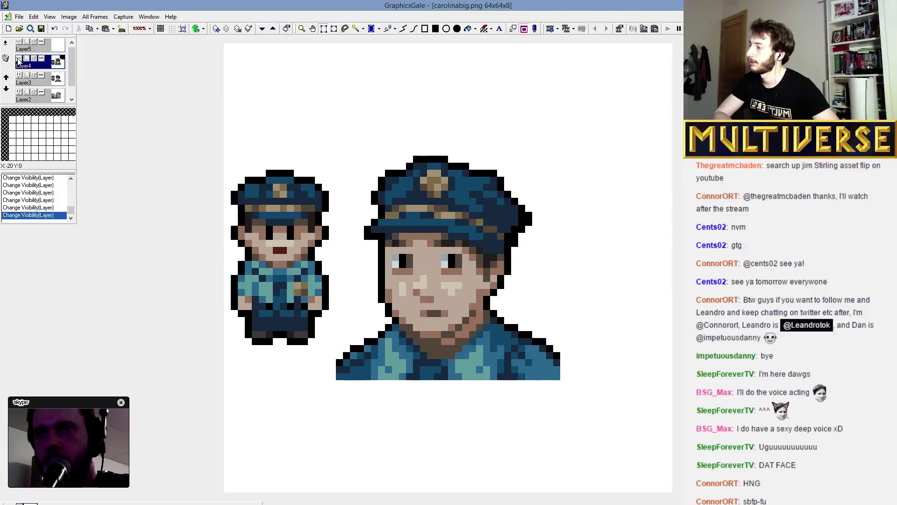
left_click(17, 60)
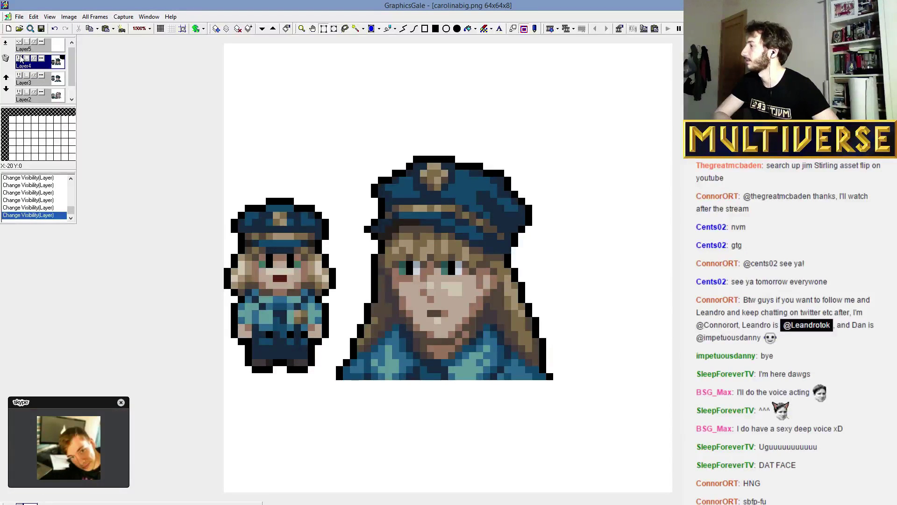
scroll(72, 49, "up", 1)
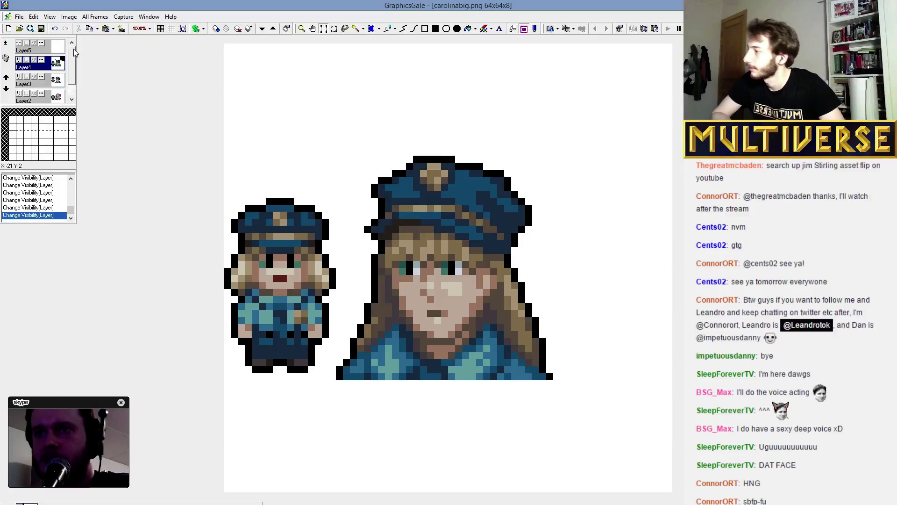
Make Layer5 active and visible, and paste the copied dark-haired woman's sprite and portrait onto it.
left_click(60, 48)
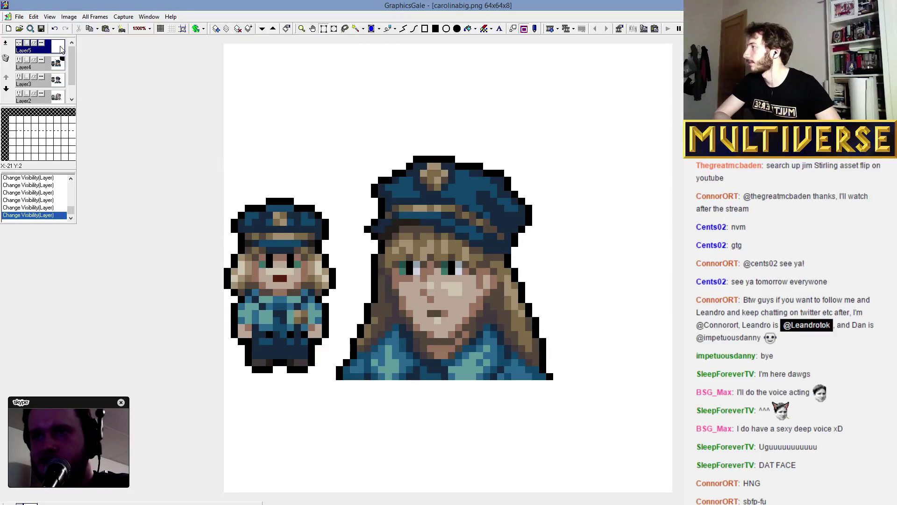
left_click(34, 44)
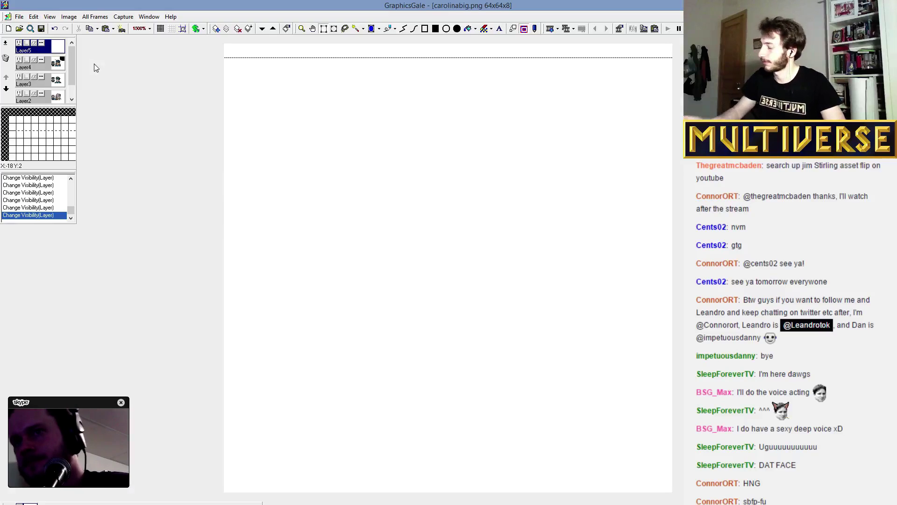
key("ctrl+v")
left_click(411, 214)
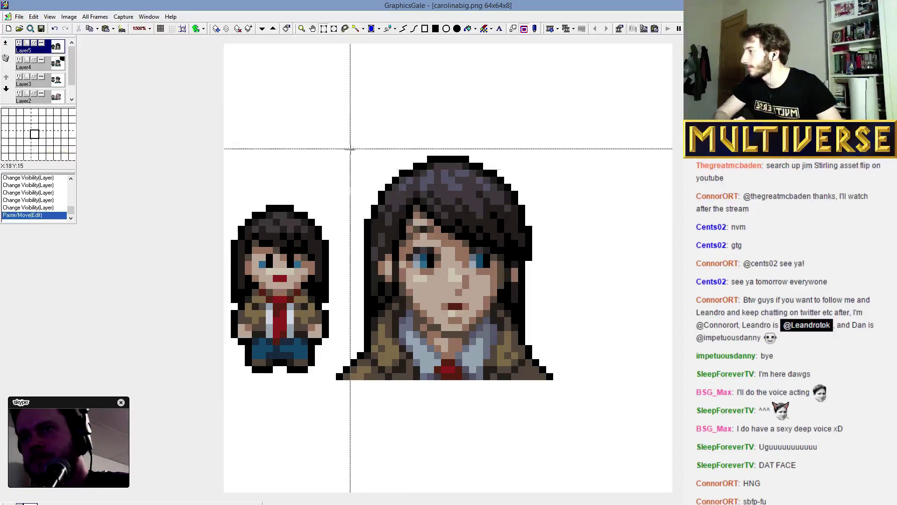
Cut the dark-haired woman's portrait out of Layer5 and flood-fill the emptied area with white, keeping only her small sprite.
left_click_drag(336, 135, 602, 408)
key("ctrl+v")
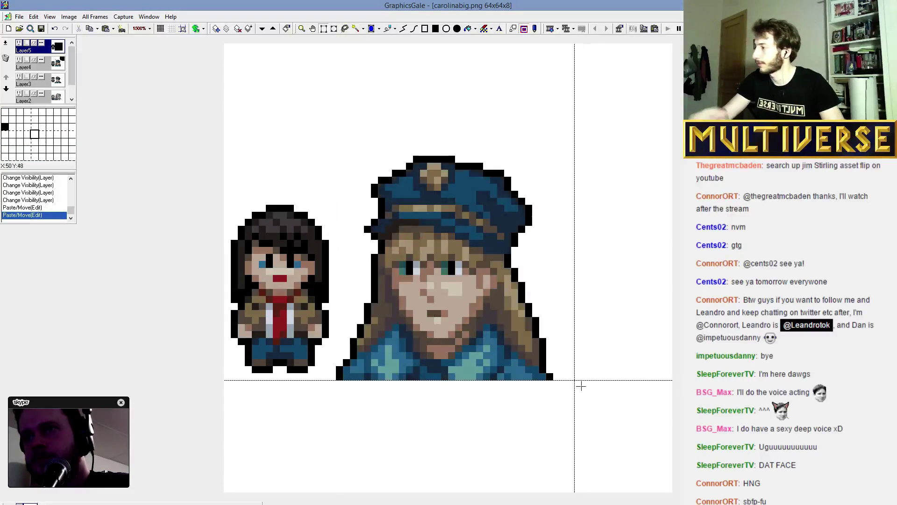
left_click(20, 61)
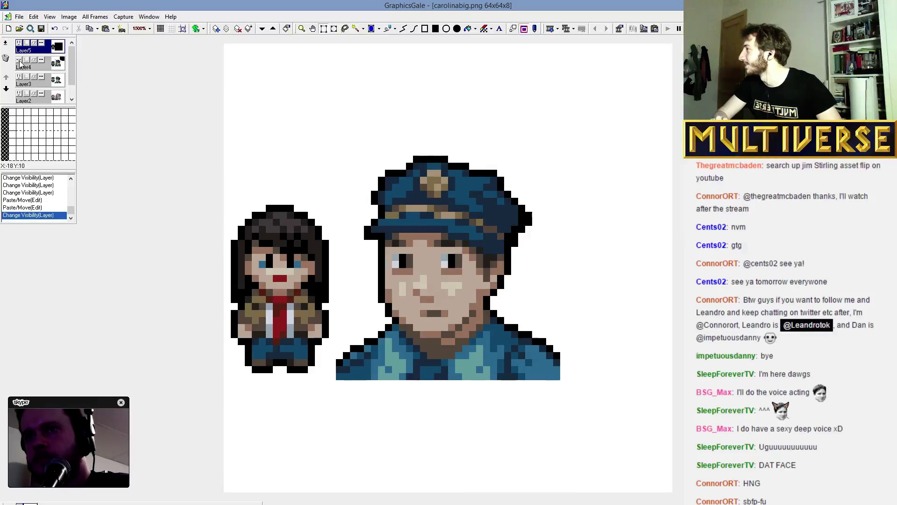
left_click(19, 61)
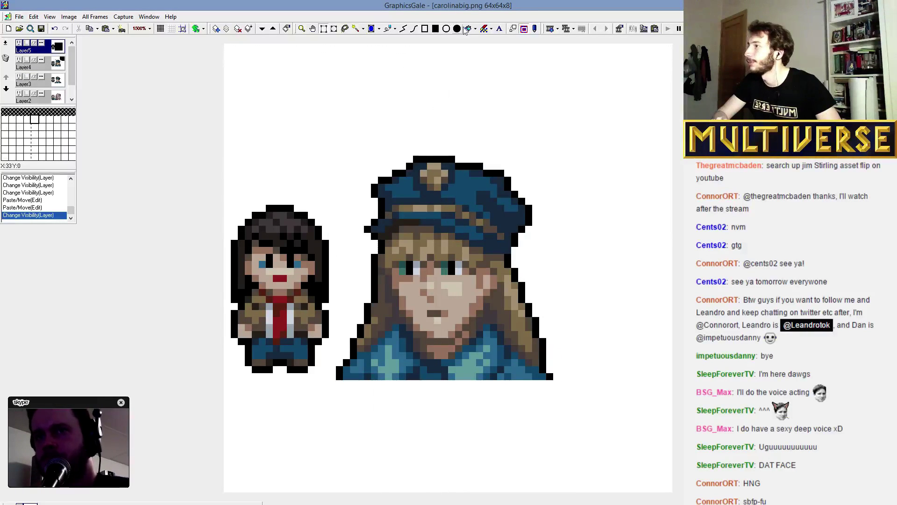
left_click(584, 153)
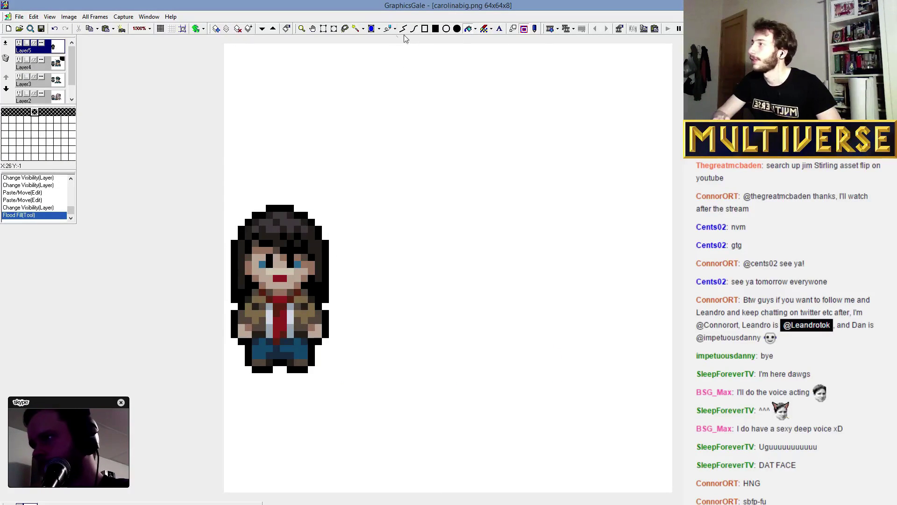
Display the custom grid and draw a rounded black head outline about 14 pixels wide beside the woman's sprite.
left_click(170, 30)
left_click(160, 75)
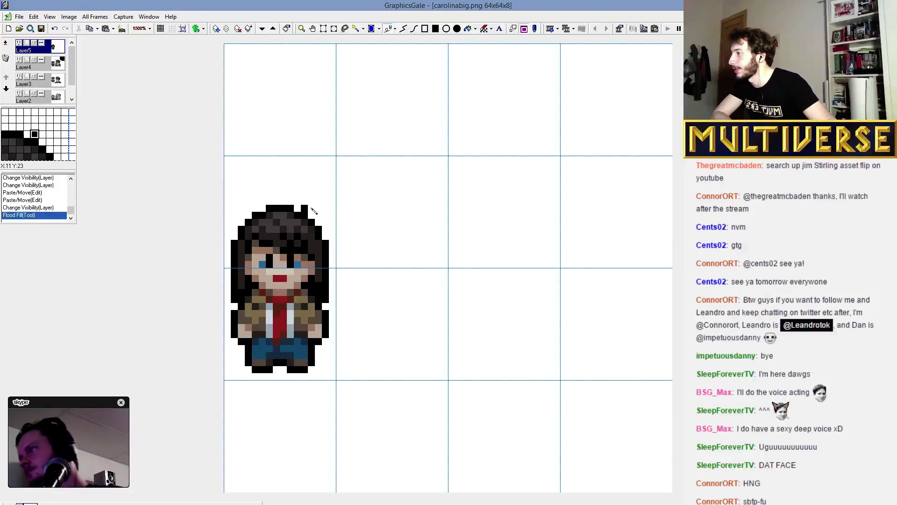
left_click_drag(409, 215, 375, 216)
left_click(367, 223)
left_click(388, 223)
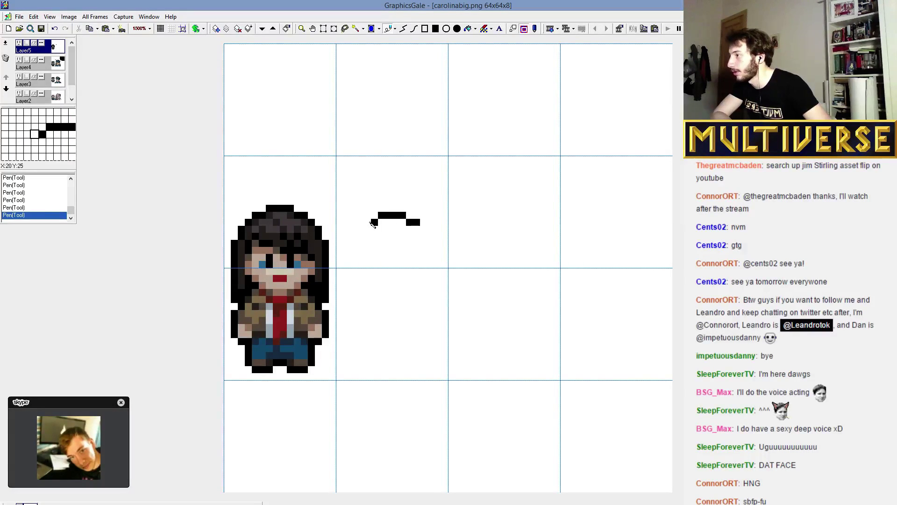
left_click(360, 229)
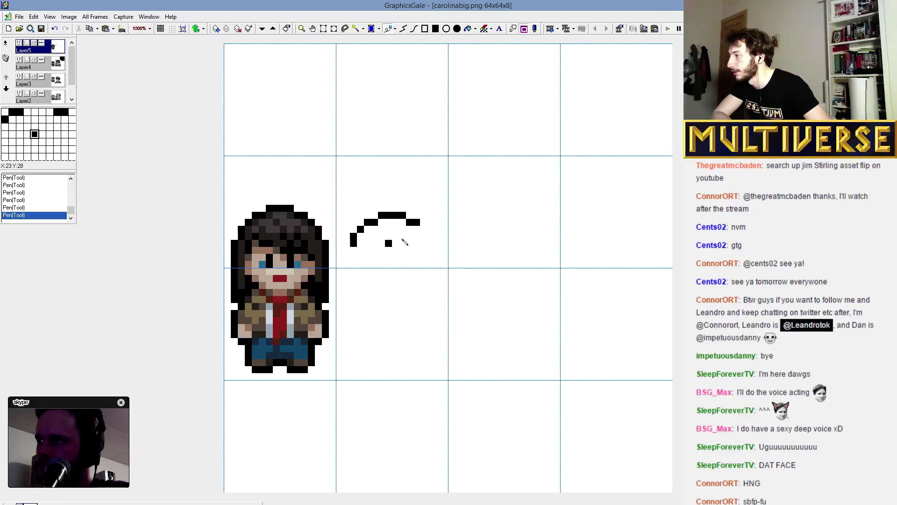
left_click_drag(423, 230, 431, 236)
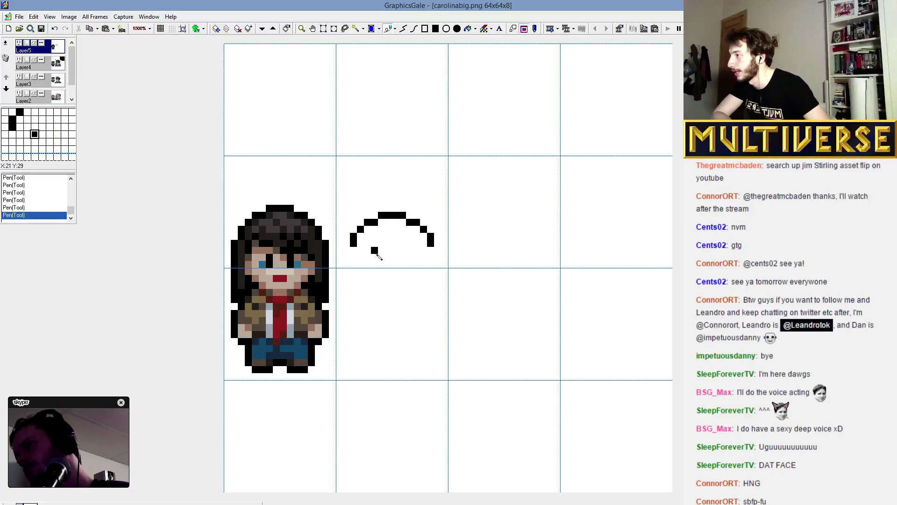
left_click_drag(348, 253, 348, 265)
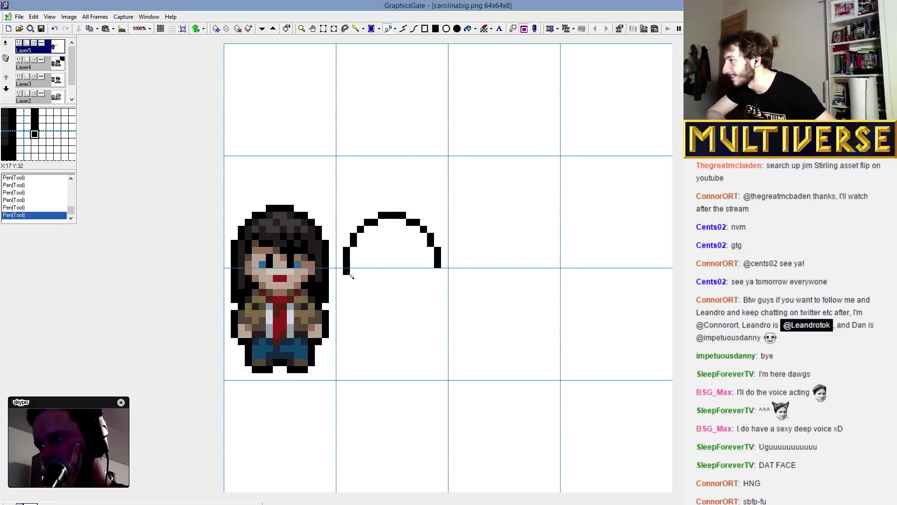
Draw a jagged black fringe across the new head and paint the face below it in the woman's light skin tone.
mouse_move(373, 249)
left_mouse_down()
mouse_move(400, 264)
mouse_move(400, 253)
mouse_move(403, 266)
mouse_move(403, 257)
mouse_move(422, 262)
mouse_move(354, 245)
mouse_move(381, 274)
mouse_move(378, 255)
mouse_move(392, 288)
mouse_move(359, 265)
mouse_move(365, 246)
mouse_move(372, 259)
mouse_move(388, 249)
mouse_move(438, 261)
mouse_move(356, 262)
left_mouse_up()
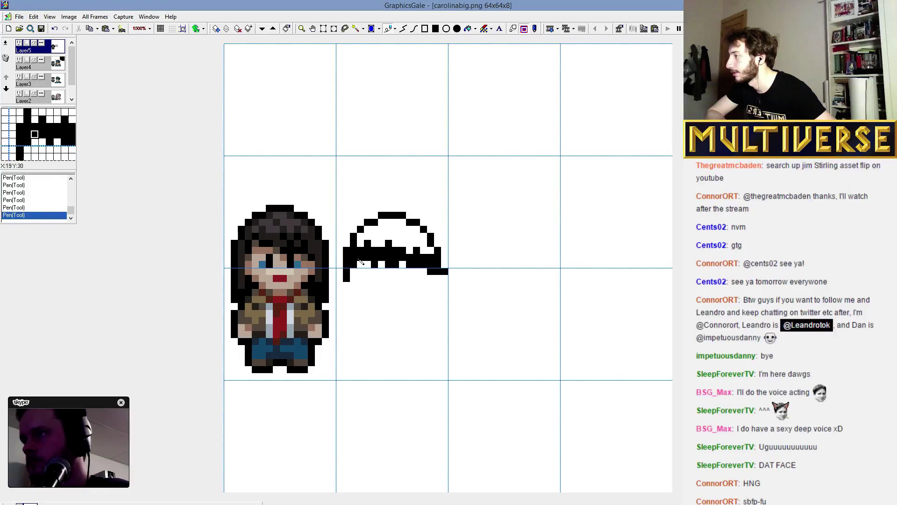
left_click(360, 272)
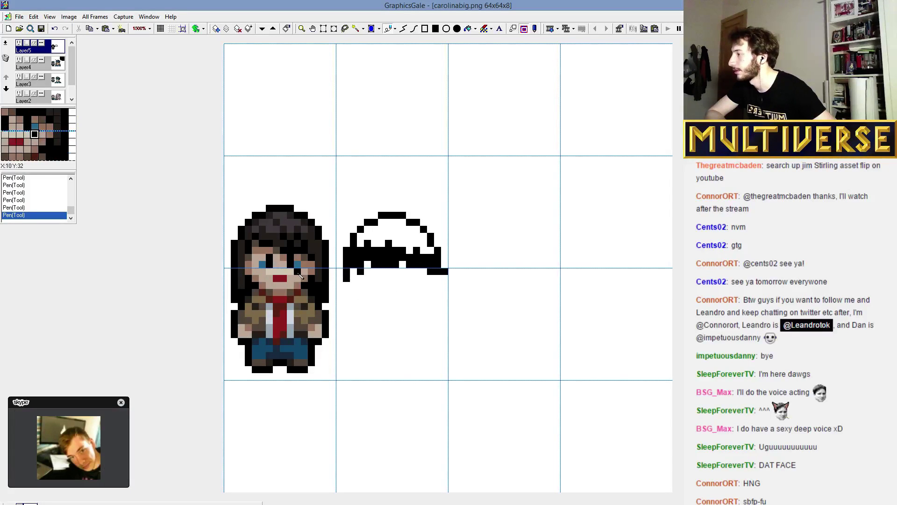
mouse_move(370, 279)
left_mouse_down()
mouse_move(394, 277)
mouse_move(387, 272)
mouse_move(402, 267)
mouse_move(405, 288)
mouse_move(378, 295)
mouse_move(404, 291)
mouse_move(392, 292)
mouse_move(403, 301)
mouse_move(414, 274)
mouse_move(413, 286)
mouse_move(390, 298)
mouse_move(363, 280)
mouse_move(373, 299)
mouse_move(404, 303)
mouse_move(417, 285)
mouse_move(393, 271)
mouse_move(411, 264)
left_mouse_up()
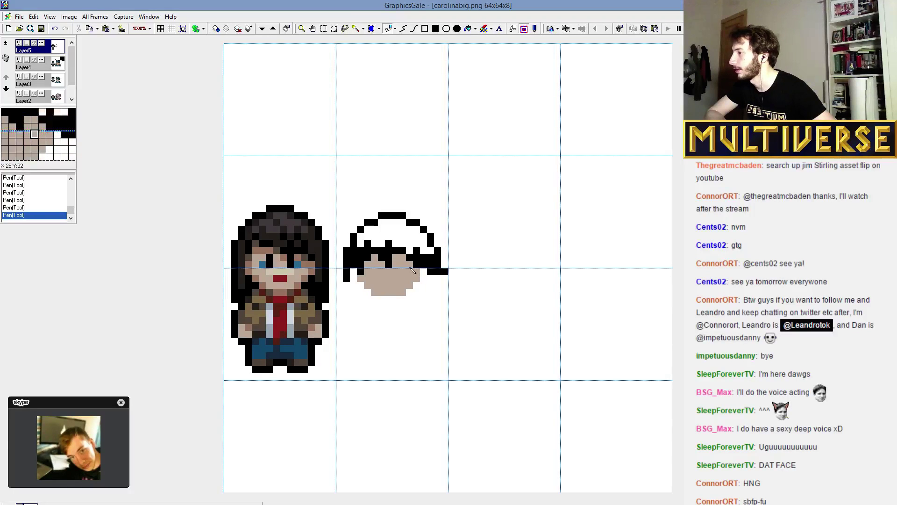
Erase the right half of the head outline and redraw it narrower in black, with a dividing line down to the fringe.
left_click_drag(402, 215, 444, 271)
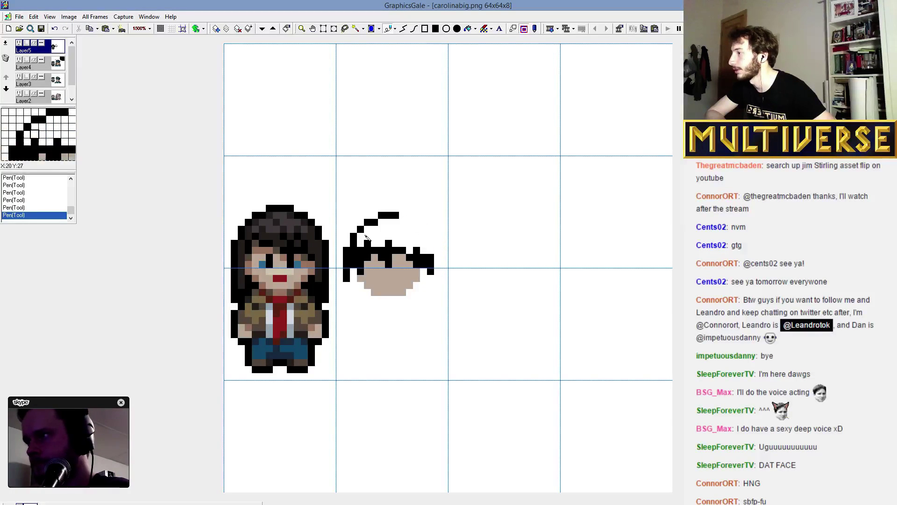
left_click_drag(337, 205, 447, 309)
left_click_drag(391, 275, 391, 274)
key("ctrl+z")
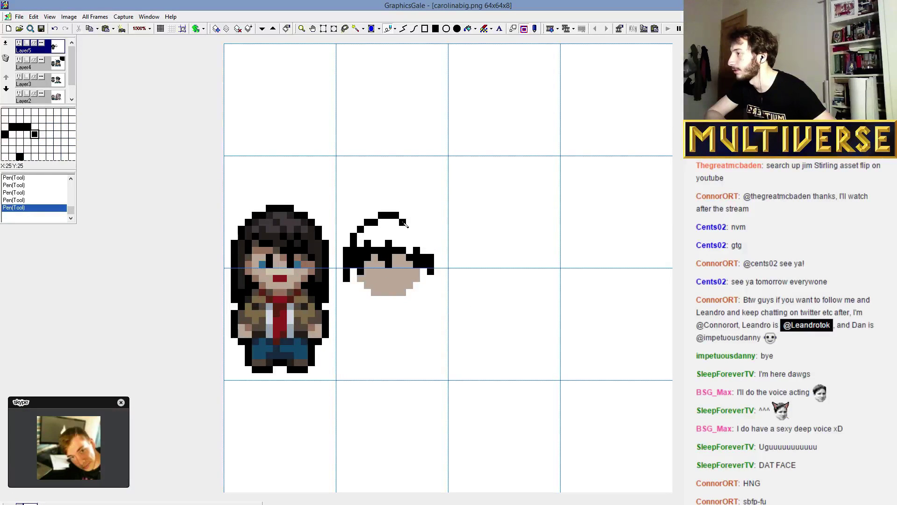
mouse_move(401, 221)
left_mouse_down()
mouse_move(424, 246)
mouse_move(388, 238)
left_mouse_up()
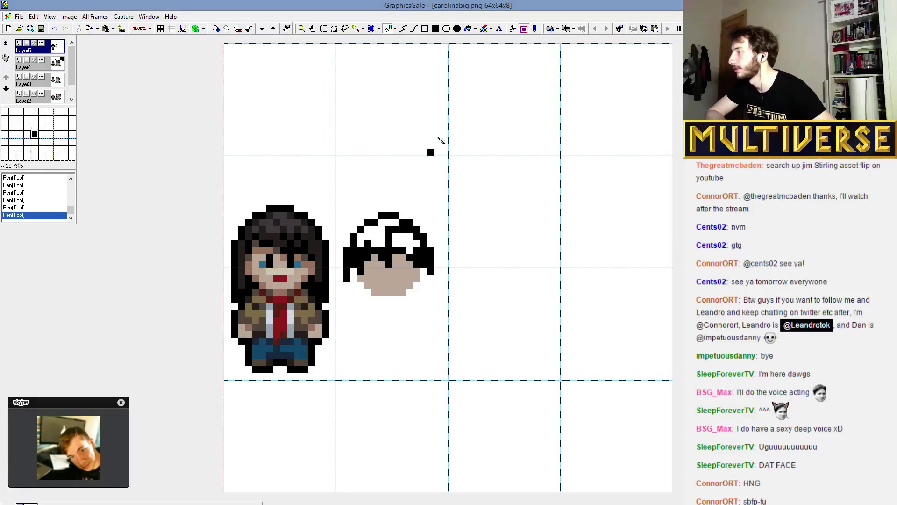
Flood-fill the enclosed white areas of the new head's hair with black.
left_click(467, 28)
left_click(411, 229)
left_click(404, 236)
left_click(369, 234)
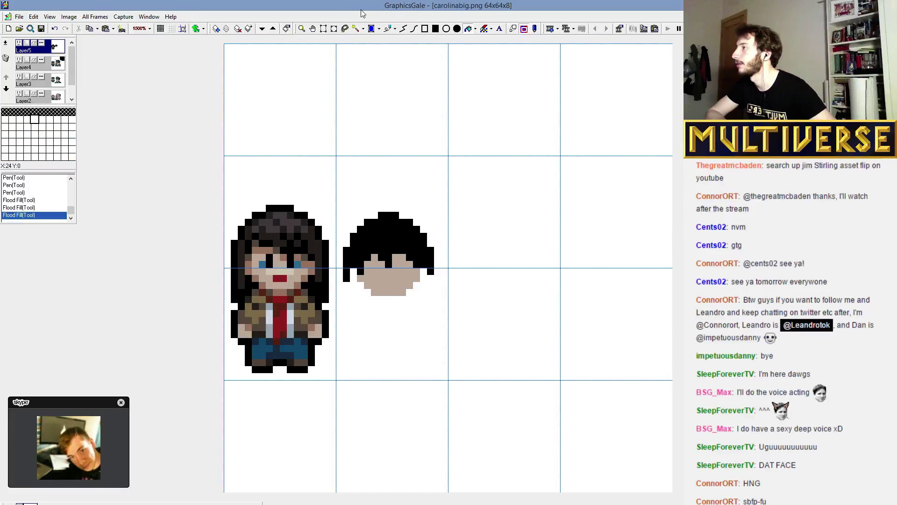
Extend the black hair with the Pen tool, widening its right side, adding a pointed tuft on top and filling out the upper left.
left_click(388, 29)
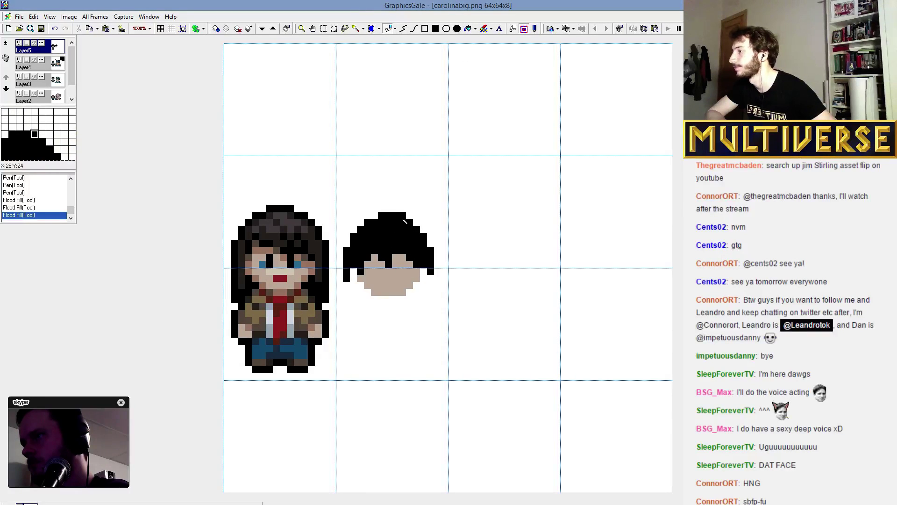
left_click(427, 236)
left_click(432, 245)
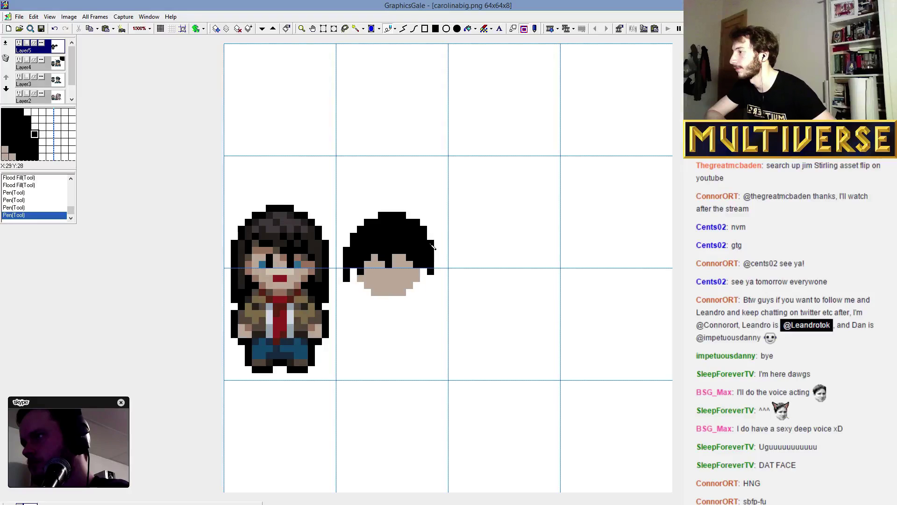
left_click_drag(437, 247, 439, 280)
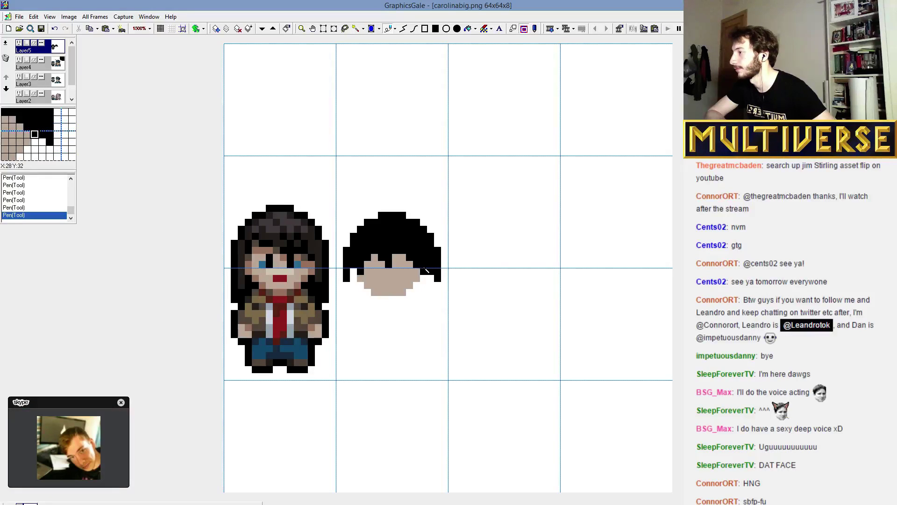
mouse_move(400, 219)
left_mouse_down()
mouse_move(427, 216)
mouse_move(421, 202)
left_mouse_up()
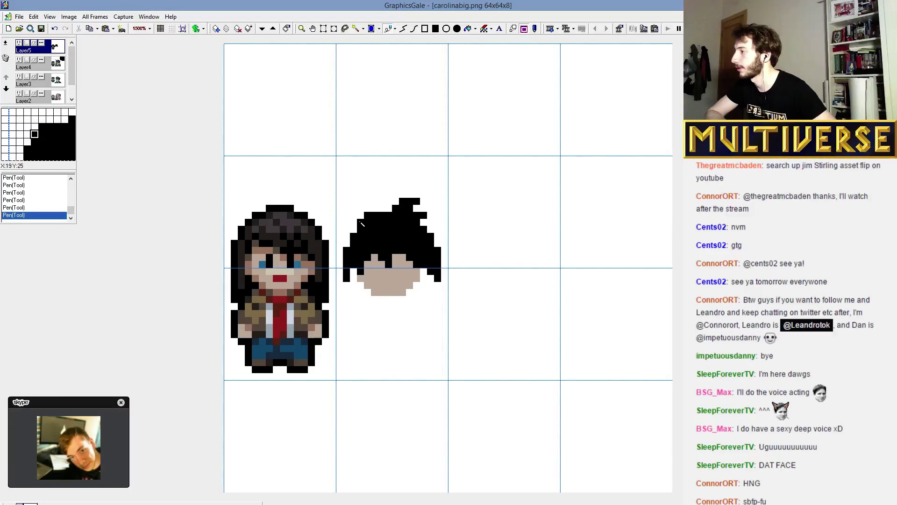
mouse_move(353, 222)
left_mouse_down()
mouse_move(339, 253)
mouse_move(353, 238)
left_mouse_up()
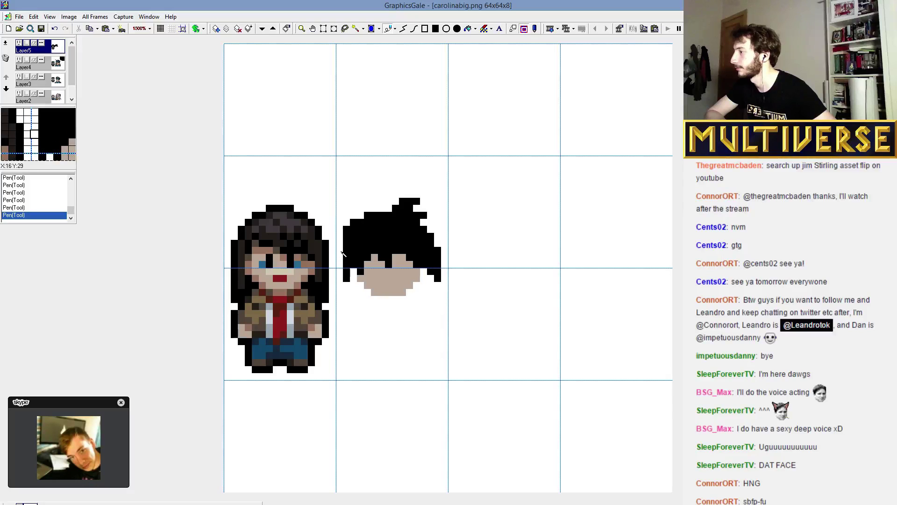
Trim the outer edge of the hair's right side back to a narrower shape and thicken the black lock beside the face.
left_click(444, 251)
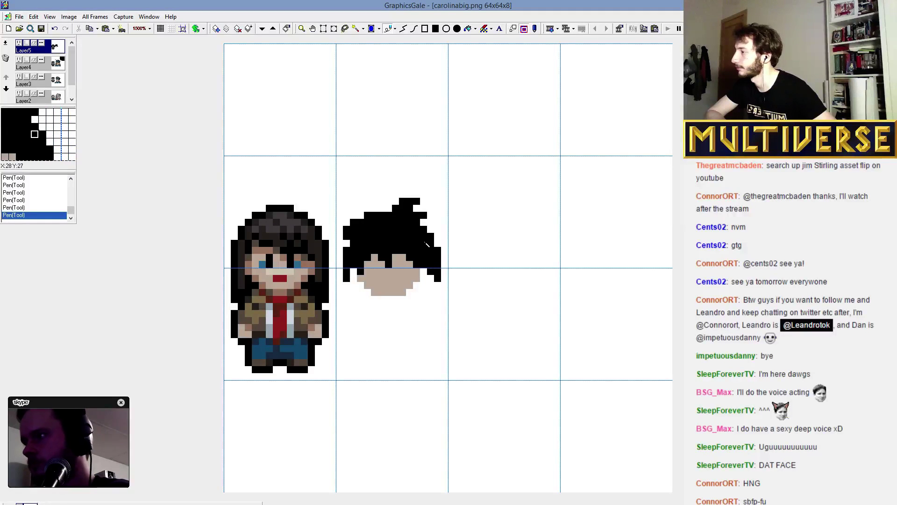
mouse_move(445, 251)
left_mouse_down()
mouse_move(421, 240)
mouse_move(447, 249)
mouse_move(435, 280)
left_mouse_up()
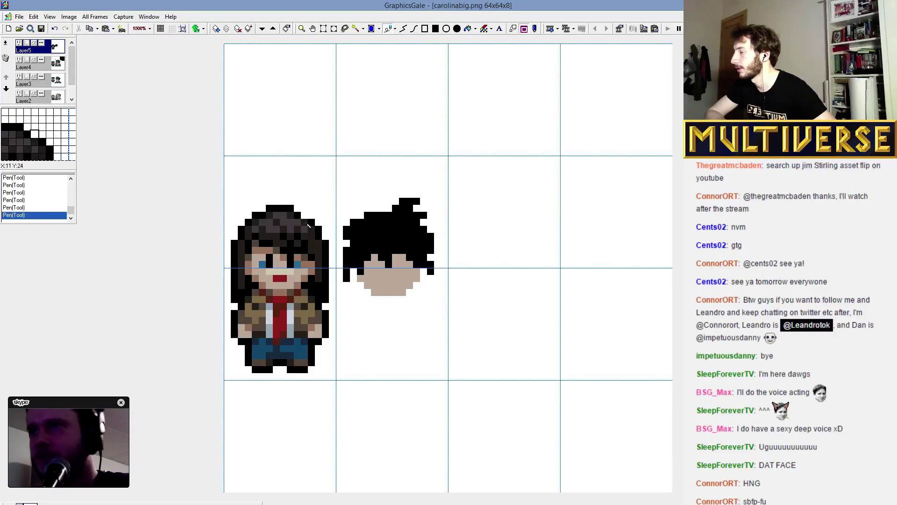
left_click(422, 279)
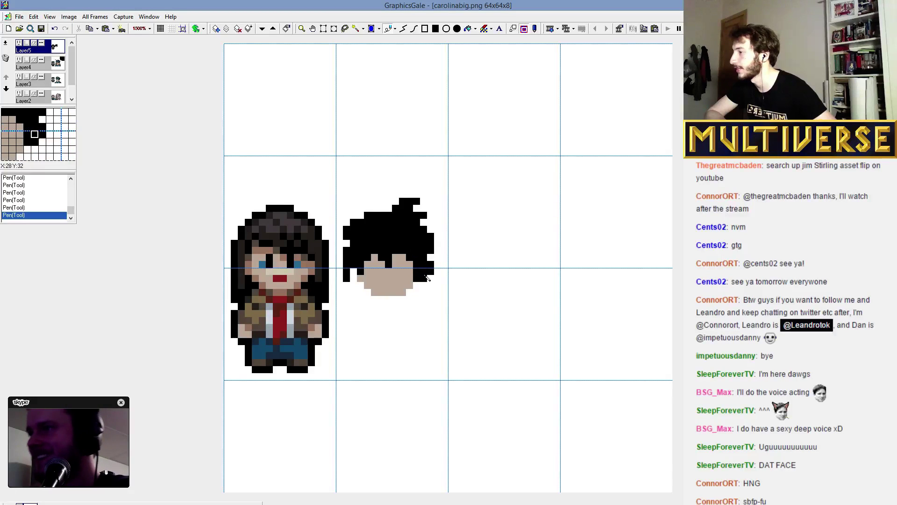
Shade the sides of the new character's face and the chin with darker skin tones, and flood-fill the hair with very dark brown.
left_click_drag(358, 266, 357, 277)
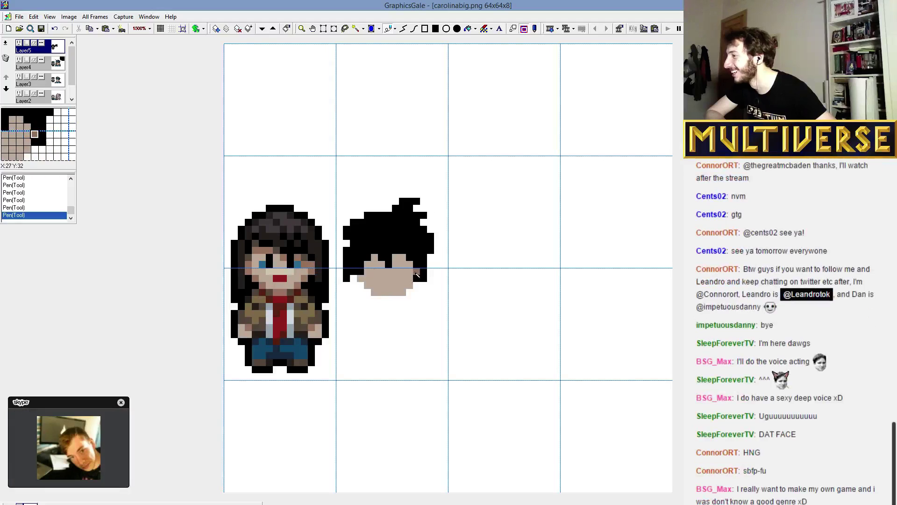
left_click(417, 264)
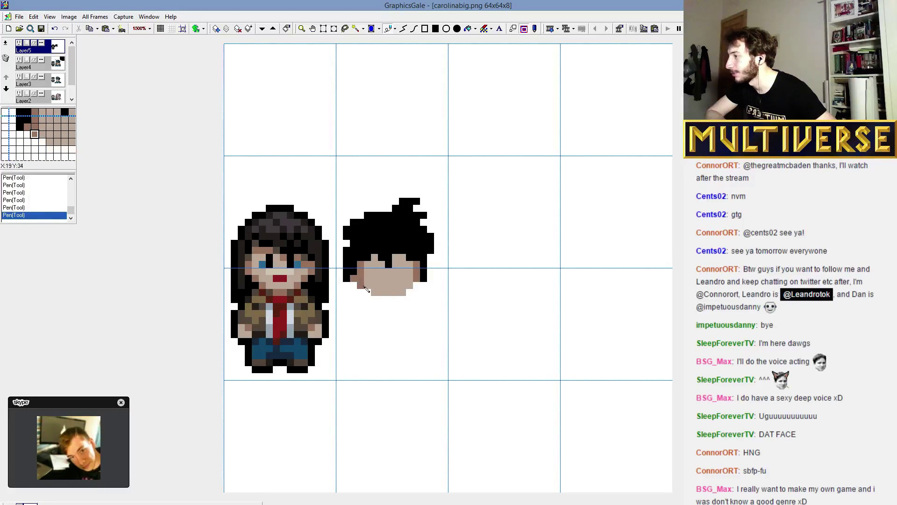
left_click_drag(377, 295, 407, 297)
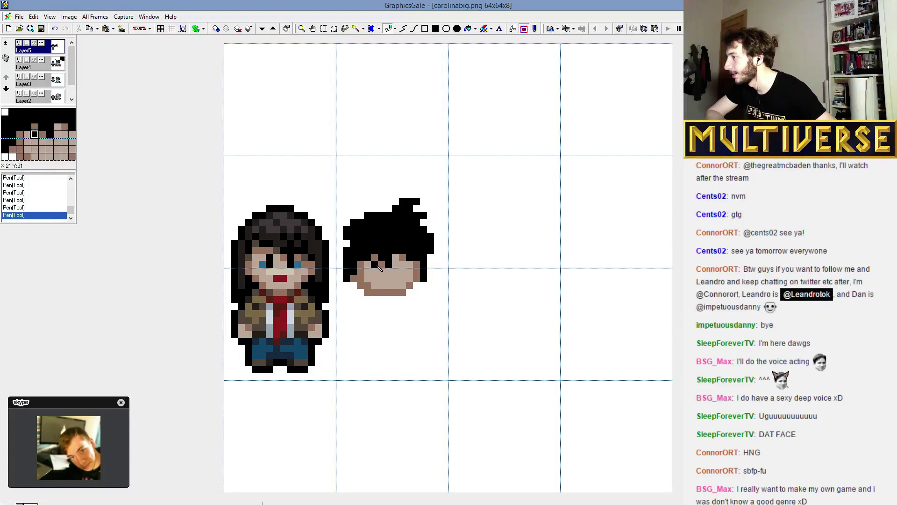
left_click(468, 29)
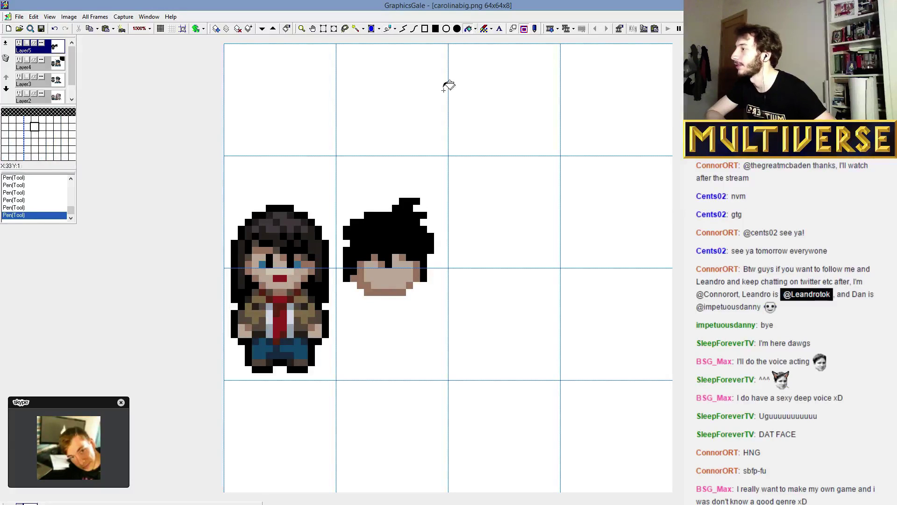
left_click(402, 237)
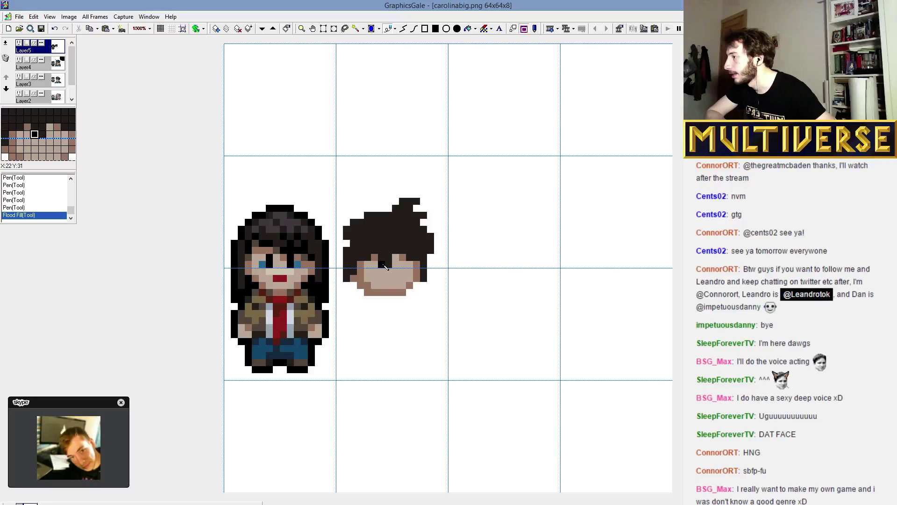
Draw two black eyes under the fringe and a dark red mouth on the new face.
mouse_move(403, 256)
left_mouse_down()
mouse_move(405, 265)
mouse_move(381, 264)
left_mouse_up()
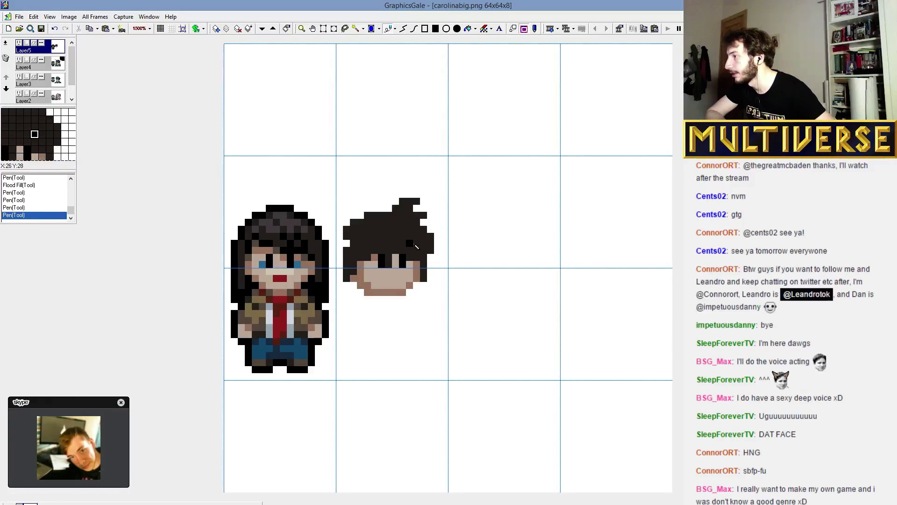
left_click(410, 222)
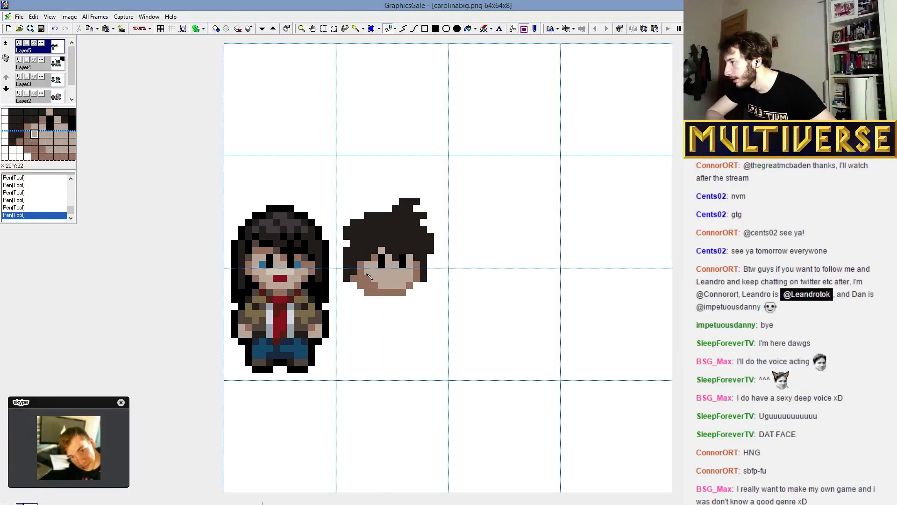
right_click(282, 308)
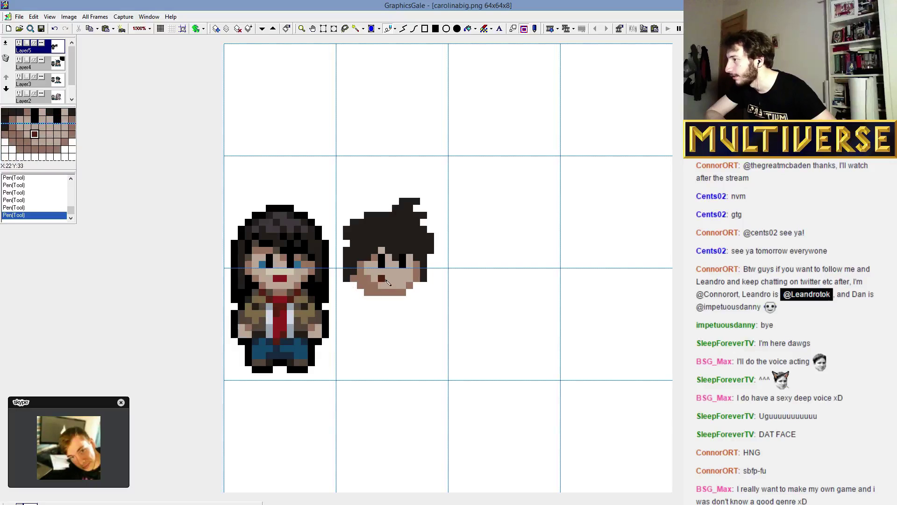
left_click_drag(388, 279, 394, 279)
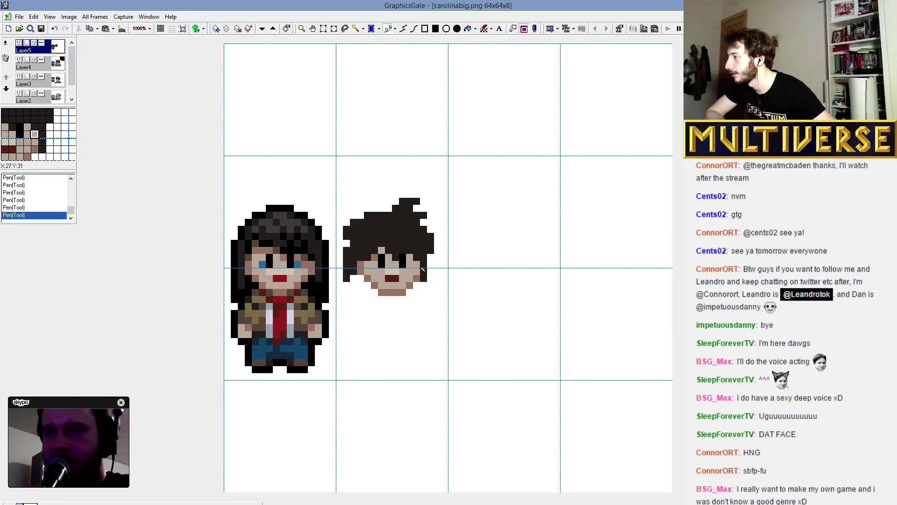
Add white to the new character's eyes, and reshape the hair with a wider right side and a notch in its left edge.
left_click(452, 180)
right_click(453, 181)
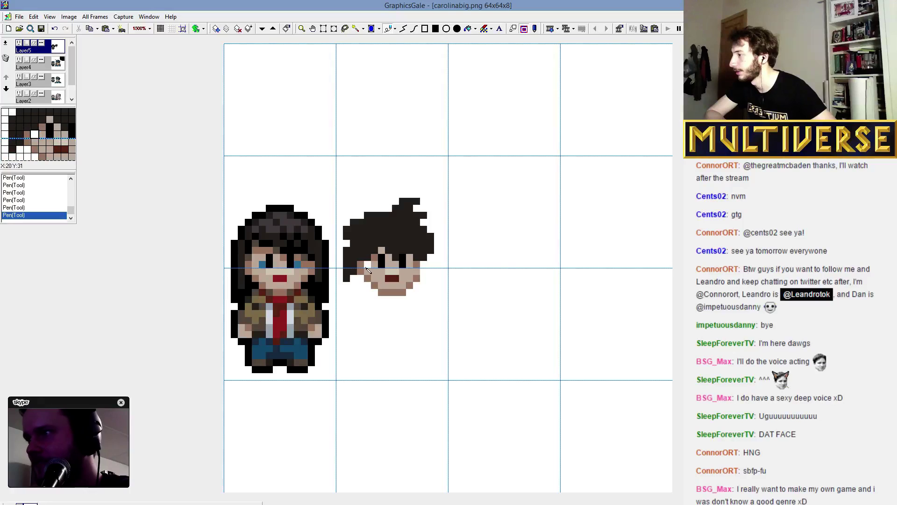
left_click(438, 250)
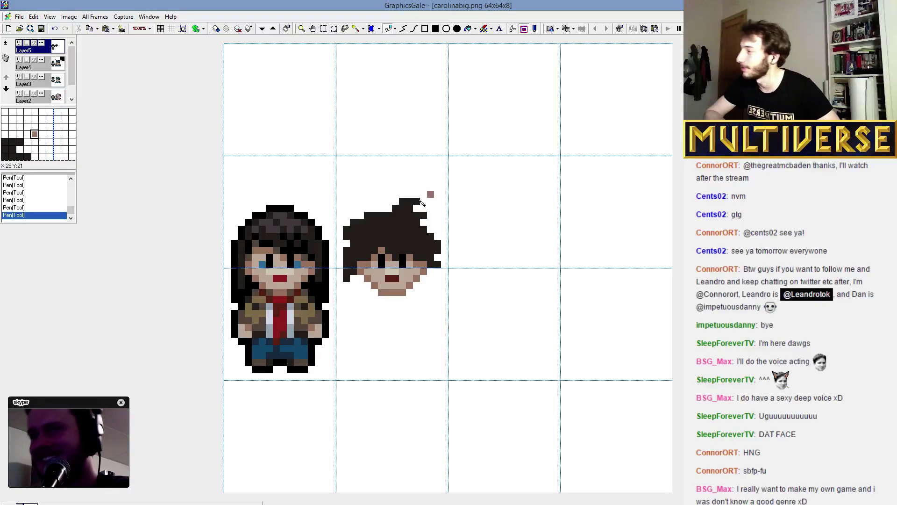
mouse_move(386, 246)
left_mouse_down()
mouse_move(368, 263)
mouse_move(389, 237)
mouse_move(362, 218)
left_mouse_up()
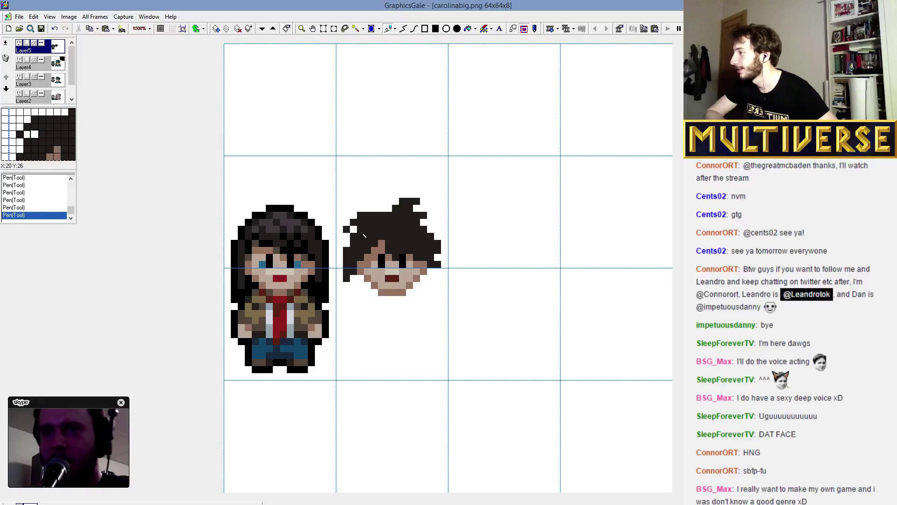
left_click(354, 229)
left_click(353, 236)
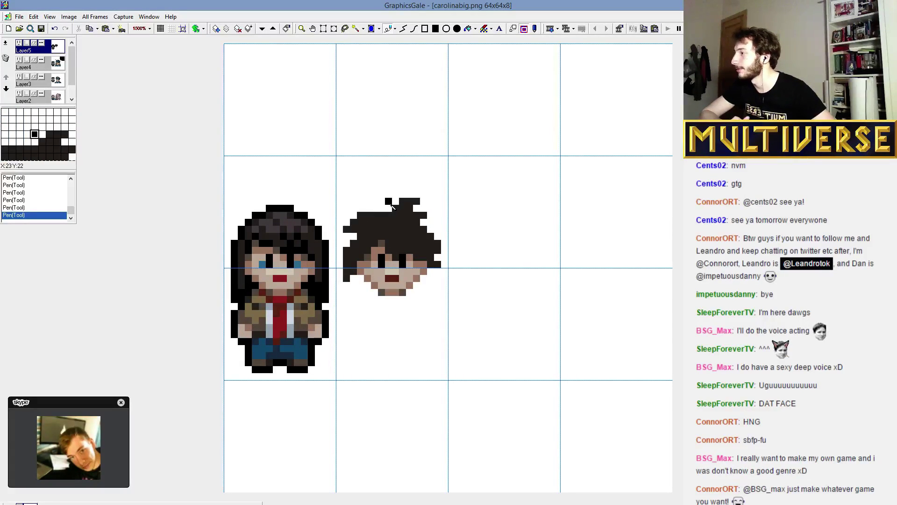
Outline the outer edge of the new character's hair in black and trim the lower lock on its right side.
left_click(403, 194)
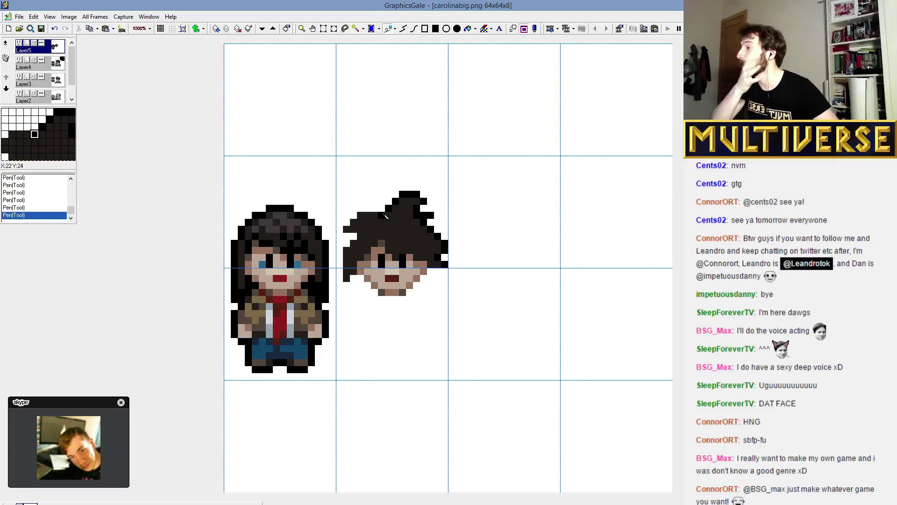
left_click_drag(384, 214, 368, 208)
left_click(354, 216)
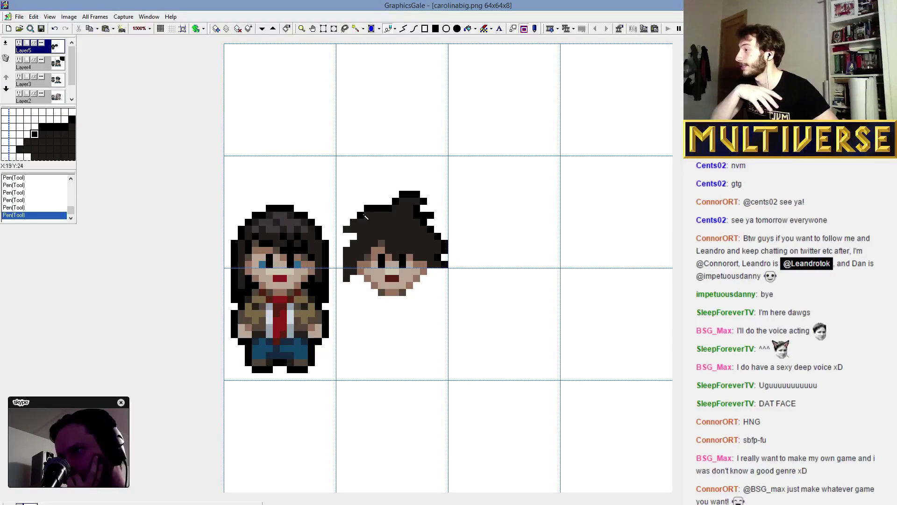
left_click(340, 229)
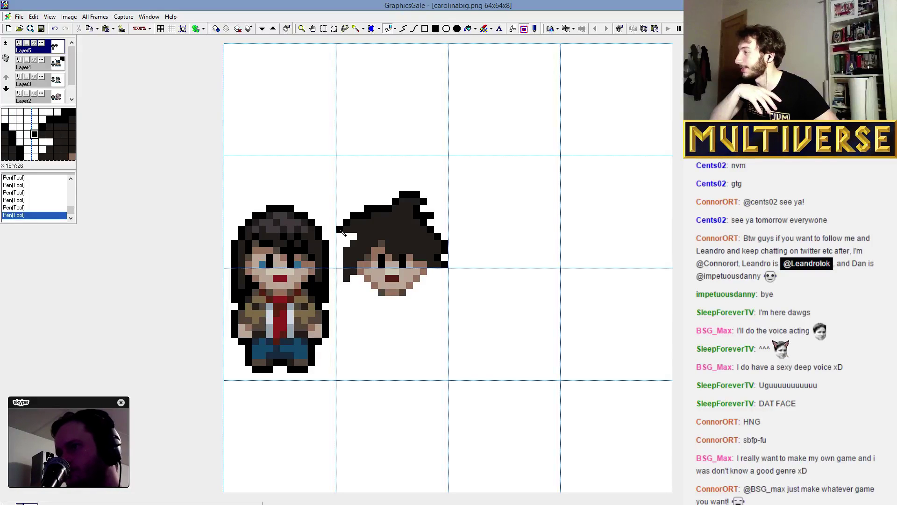
left_click(346, 237)
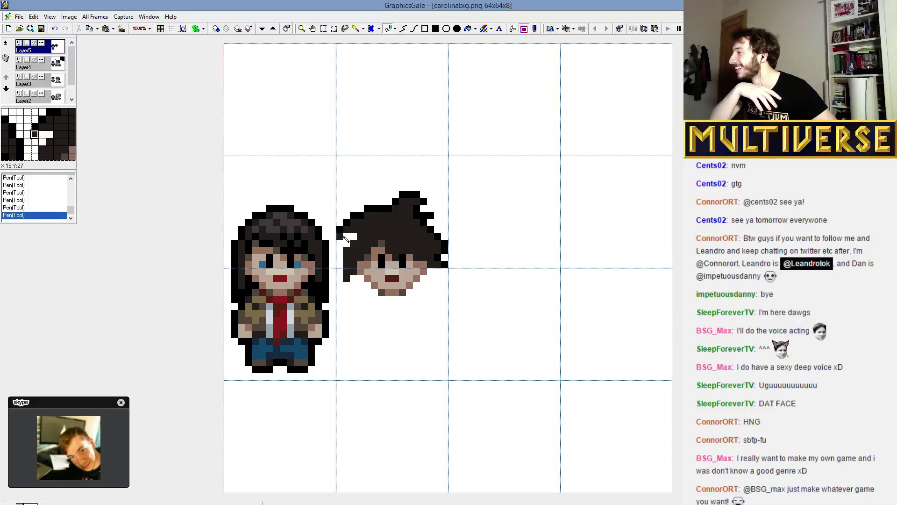
left_click(353, 237)
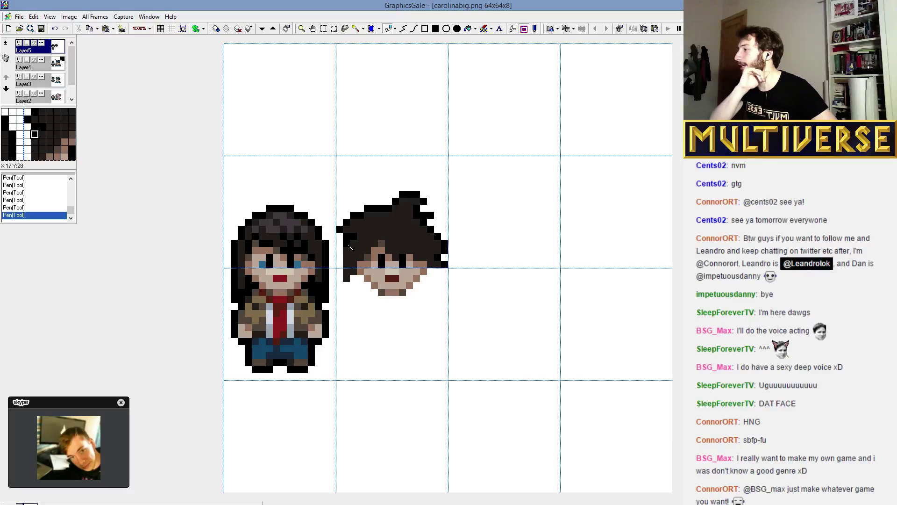
left_click(341, 251)
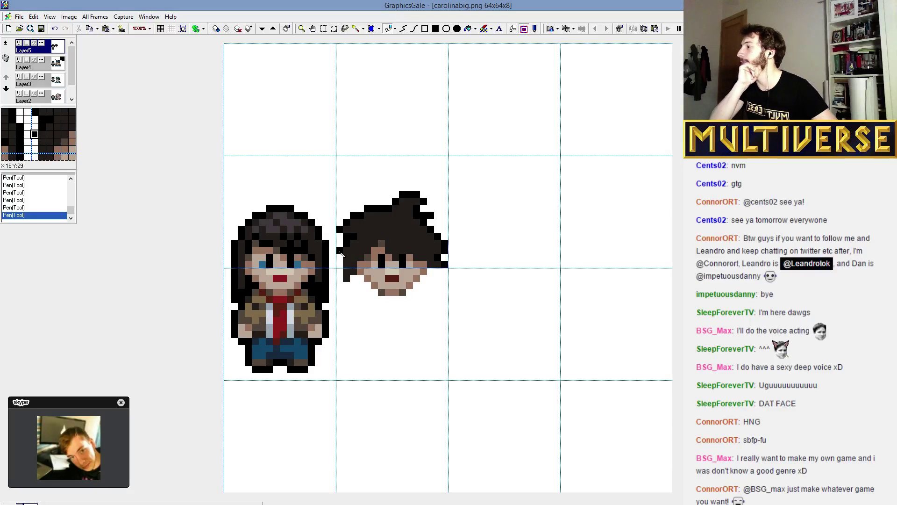
left_click(347, 284)
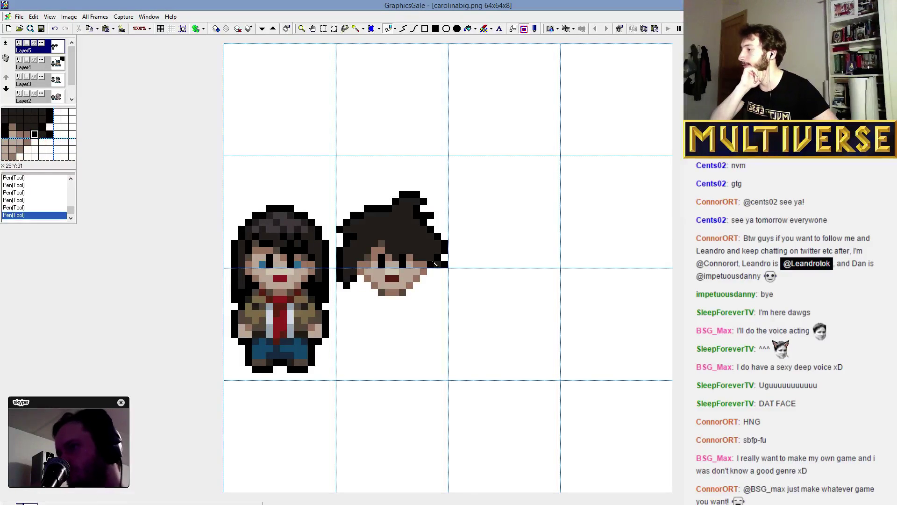
left_click(445, 271)
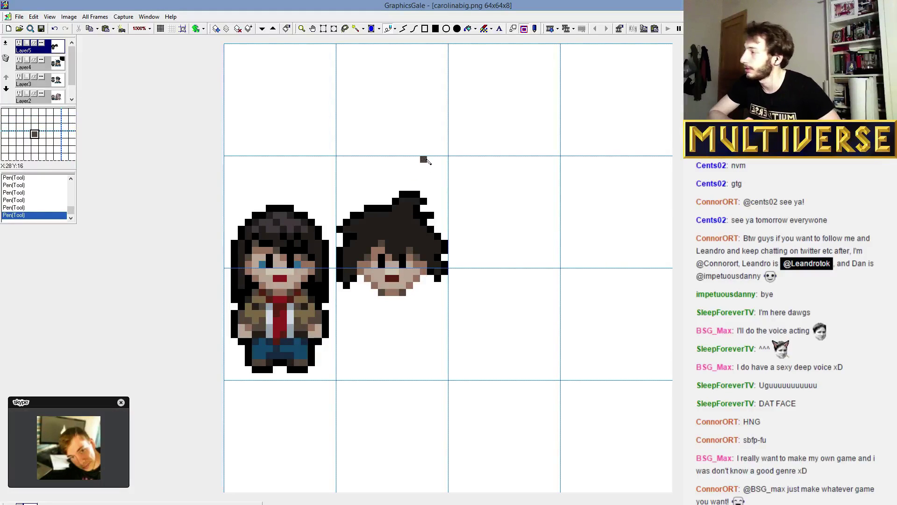
left_click_drag(449, 265, 440, 280)
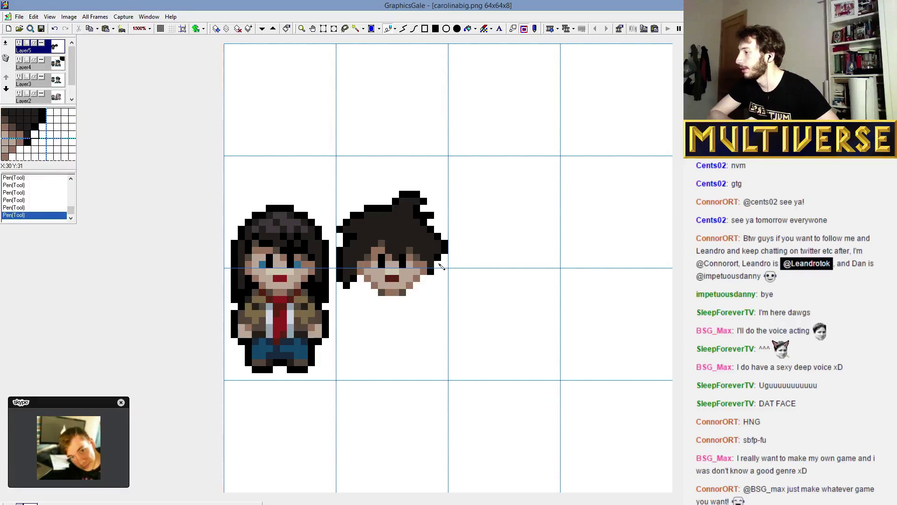
Paint dark grey highlights across the upper hair, undoing the stray stroke beyond its right edge.
left_click(452, 201)
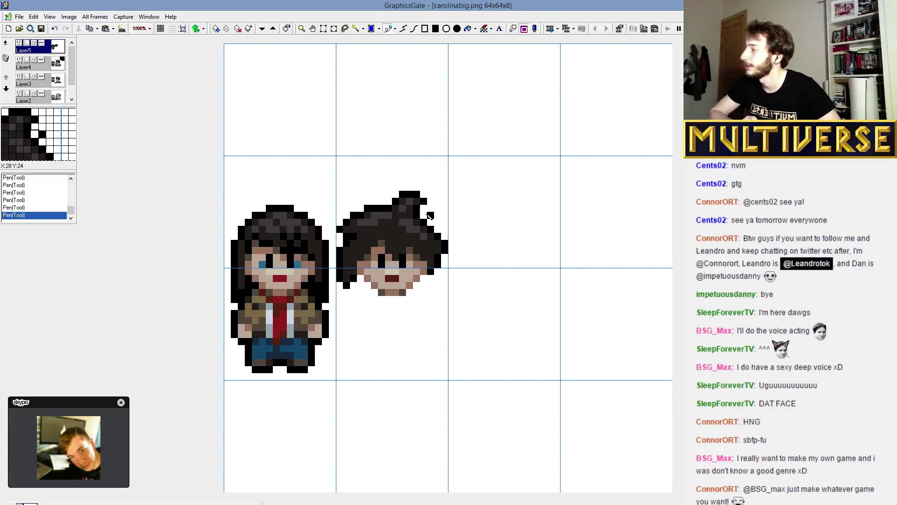
left_click_drag(430, 229, 466, 239)
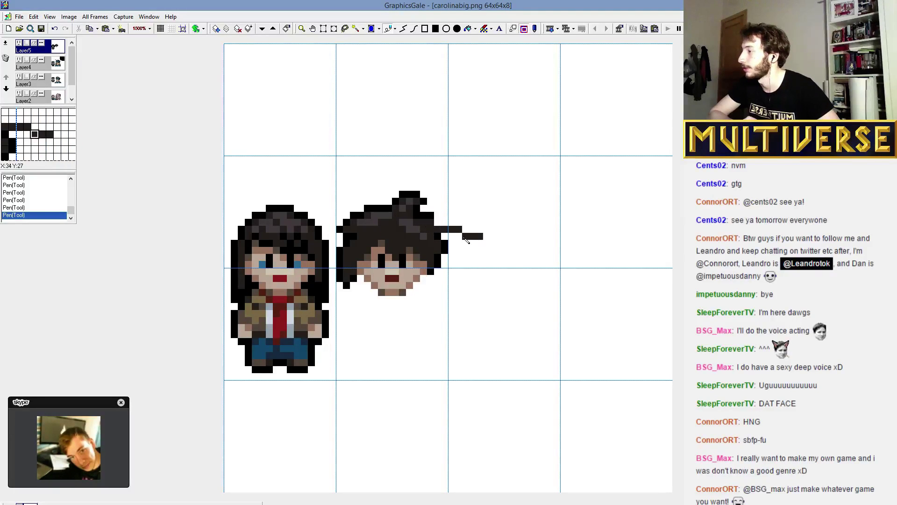
key("ctrl+z")
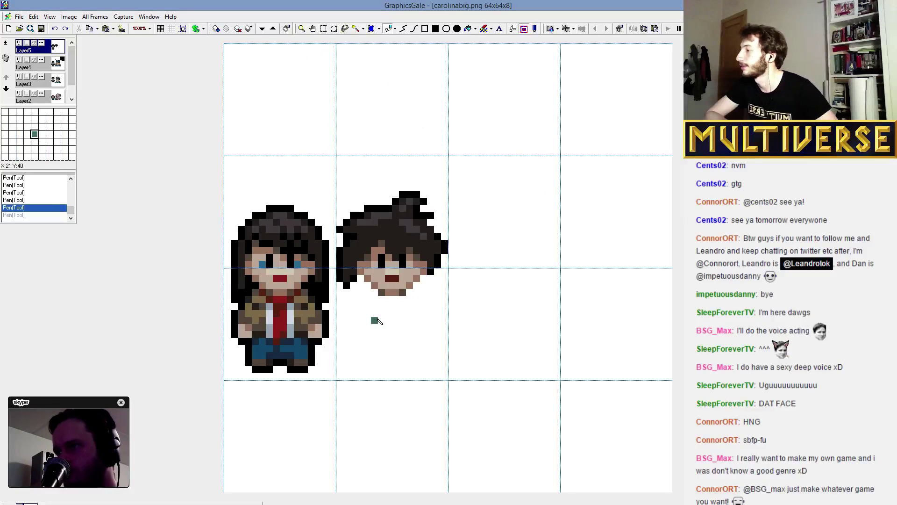
Paint a green shirt below the new head, with a square torso, shoulders and short sleeves.
mouse_move(374, 292)
left_mouse_down()
mouse_move(376, 344)
mouse_move(380, 302)
mouse_move(382, 322)
mouse_move(389, 301)
mouse_move(391, 337)
mouse_move(402, 302)
mouse_move(404, 336)
mouse_move(370, 339)
mouse_move(399, 345)
mouse_move(413, 330)
mouse_move(416, 294)
mouse_move(417, 344)
left_mouse_up()
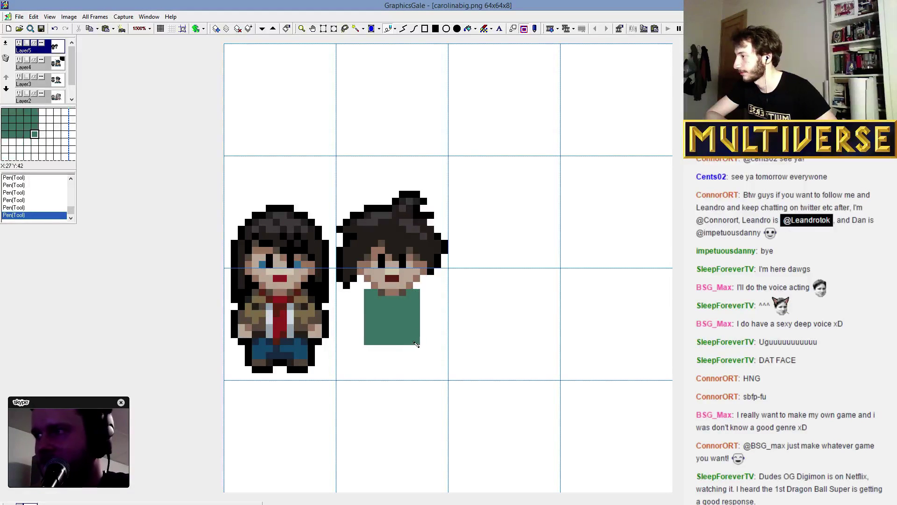
left_click_drag(369, 286, 354, 314)
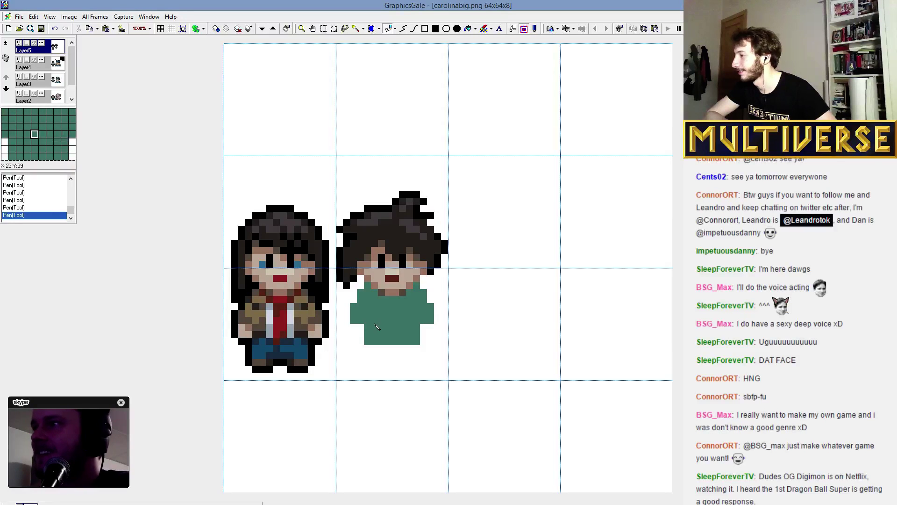
Paint skin-coloured hands under both sleeves, and detail the arms with a black outline and darker green shading.
left_click_drag(361, 320, 358, 328)
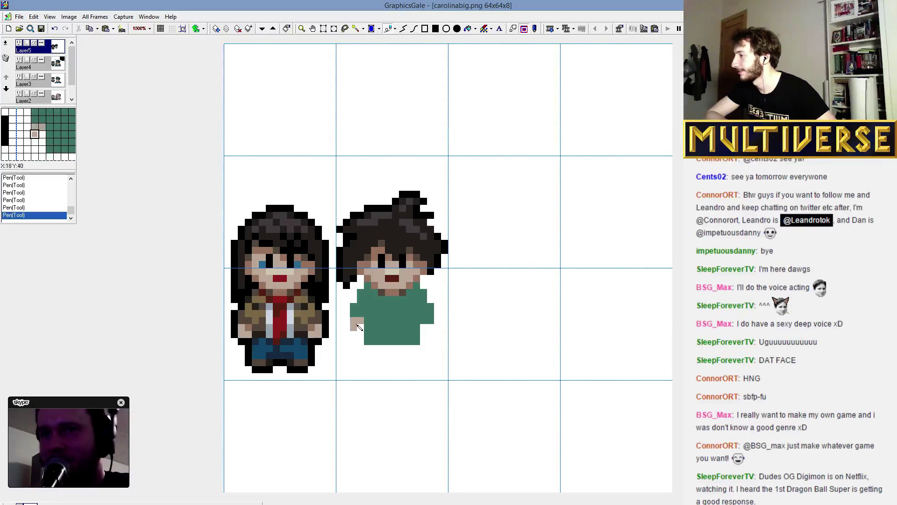
left_click_drag(425, 330, 431, 326)
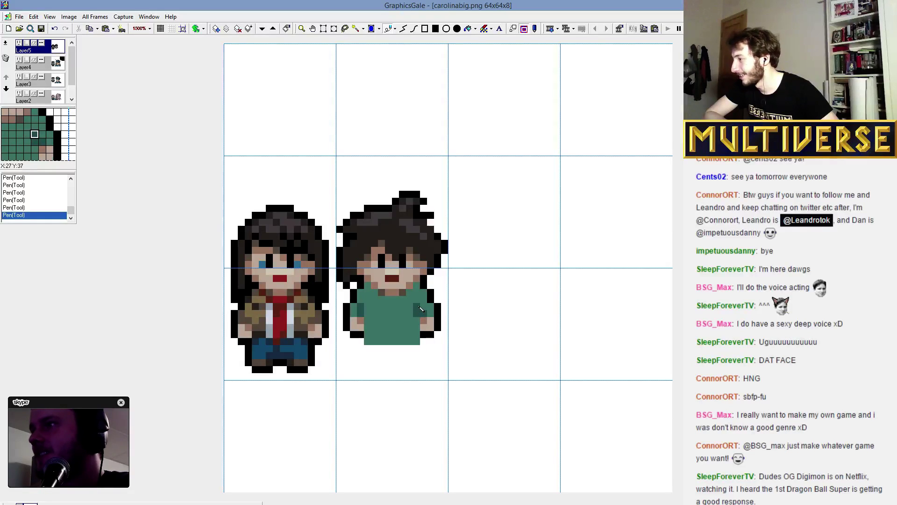
left_click(368, 299)
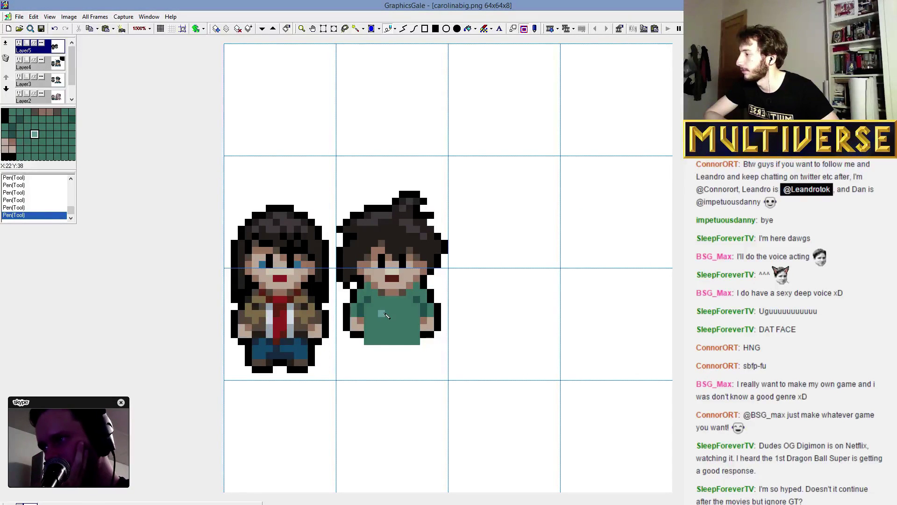
left_click(381, 307)
mouse_move(387, 320)
left_mouse_down()
mouse_move(382, 328)
mouse_move(398, 329)
left_mouse_up()
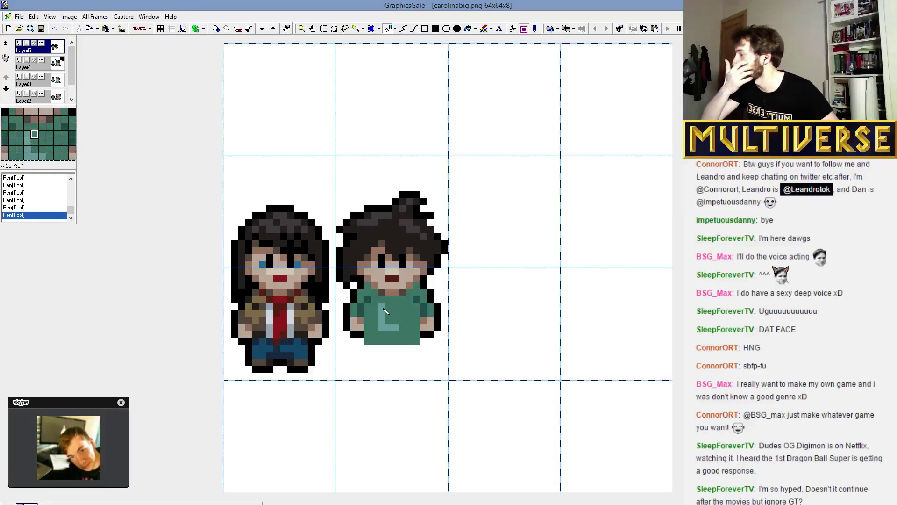
left_click_drag(381, 307, 394, 328)
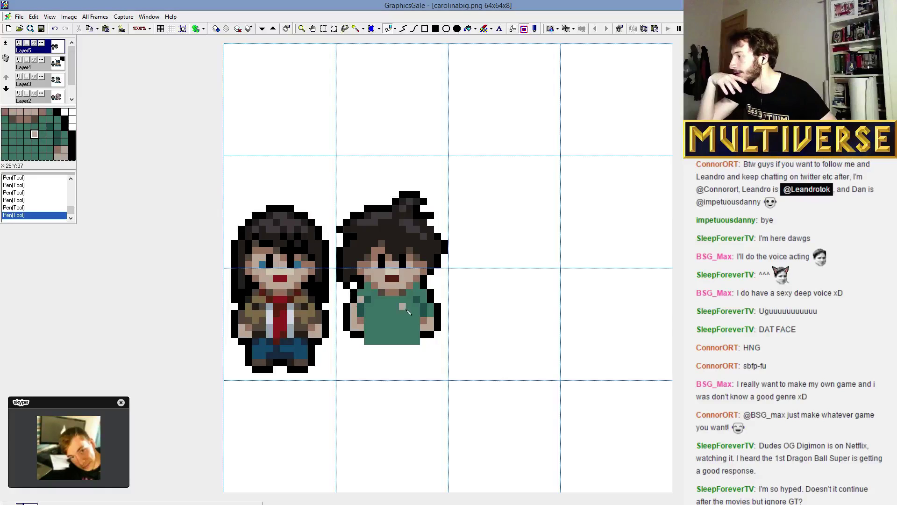
Shorten the green sleeves by painting the lower arms in skin tones, and undo the unwanted last pen strokes.
key("ctrl+z")
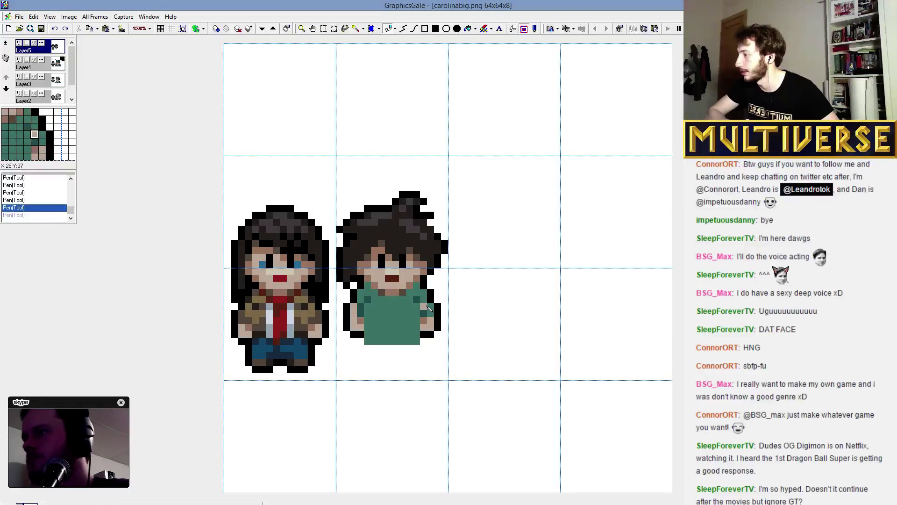
left_click(429, 309)
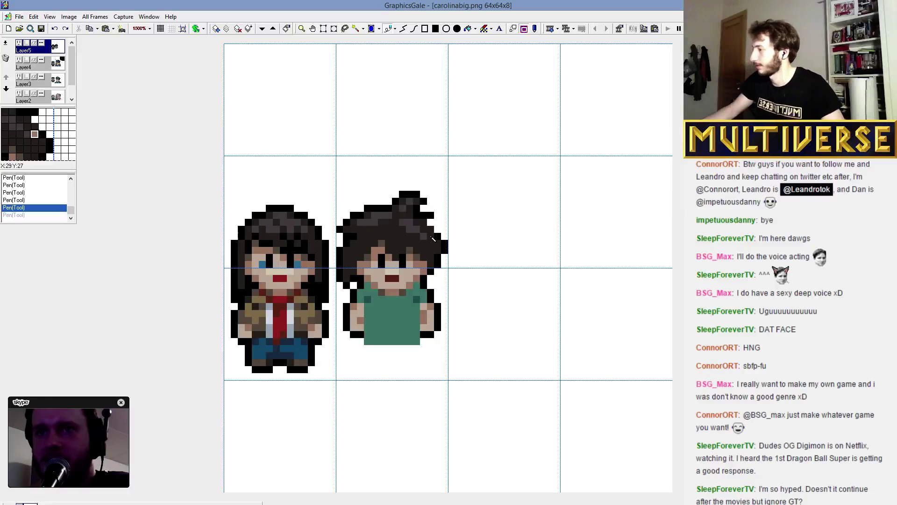
key("ctrl+z")
key("ctrl+z")
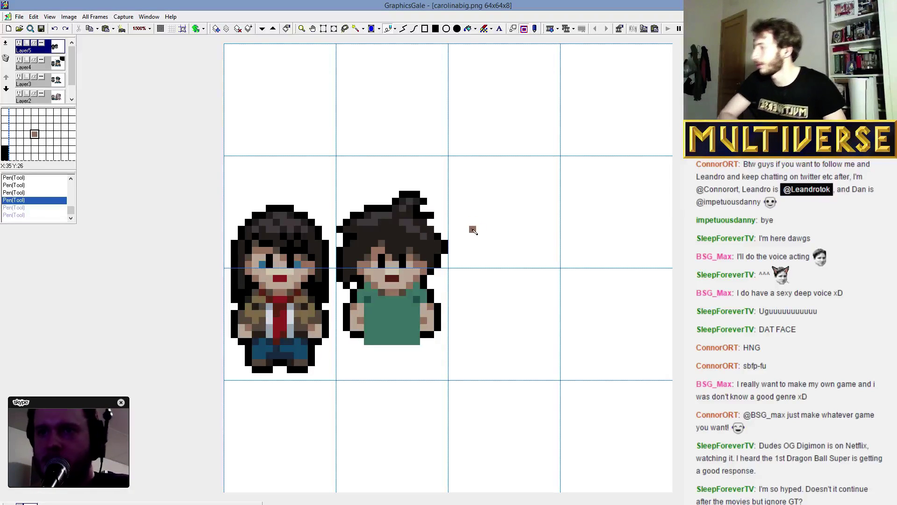
Paint a blue square panel across the front of the green shirt and flood fill it with dark grey.
left_click(431, 295)
left_click(434, 303)
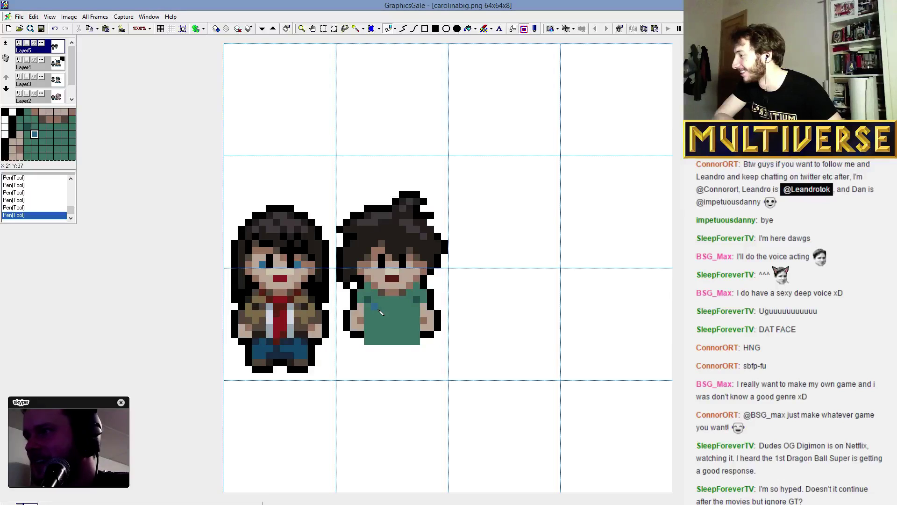
mouse_move(379, 307)
left_mouse_down()
mouse_move(377, 335)
mouse_move(379, 311)
mouse_move(406, 307)
mouse_move(409, 325)
left_mouse_up()
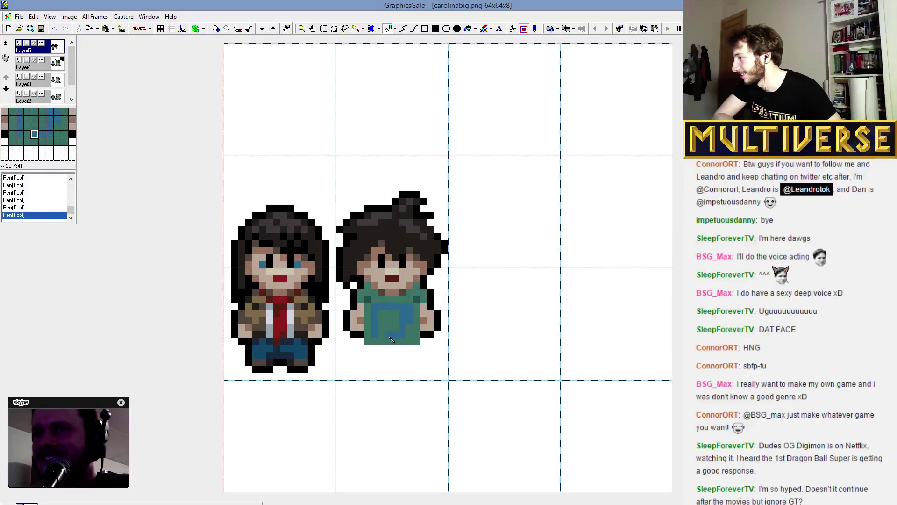
left_click(407, 331)
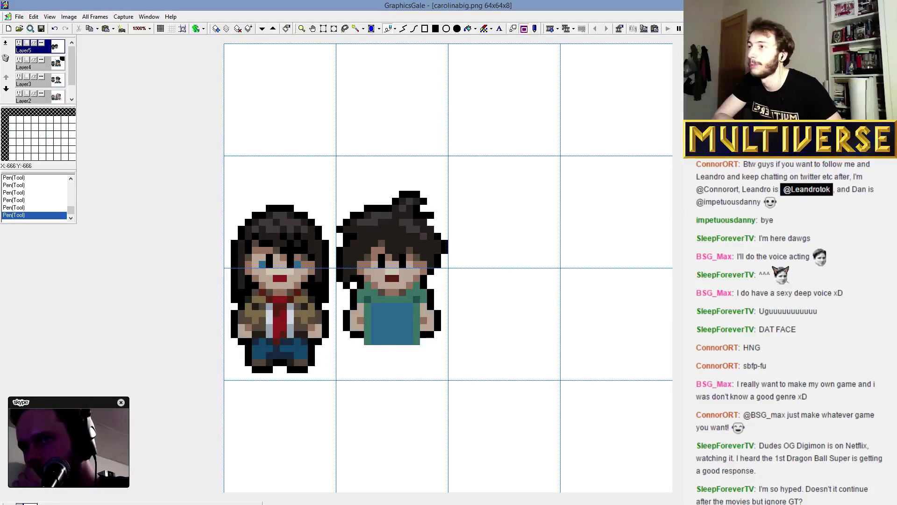
key("f")
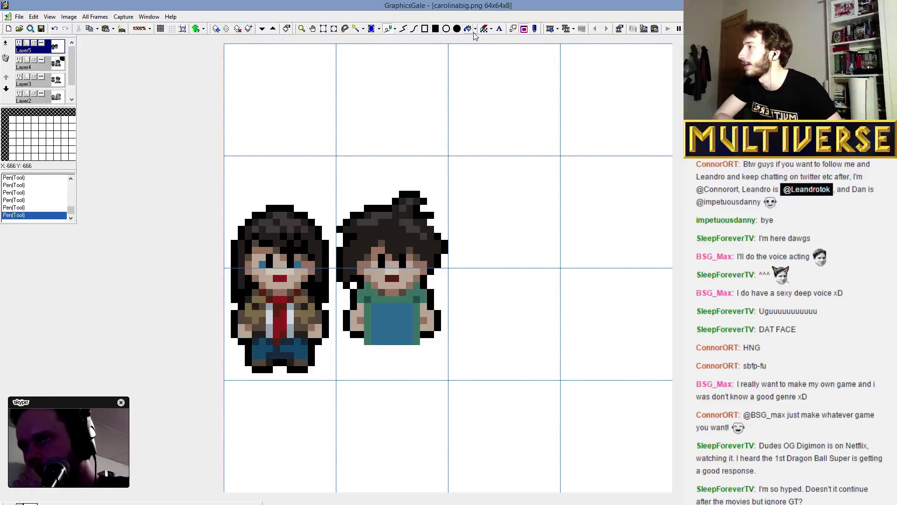
left_click(397, 322)
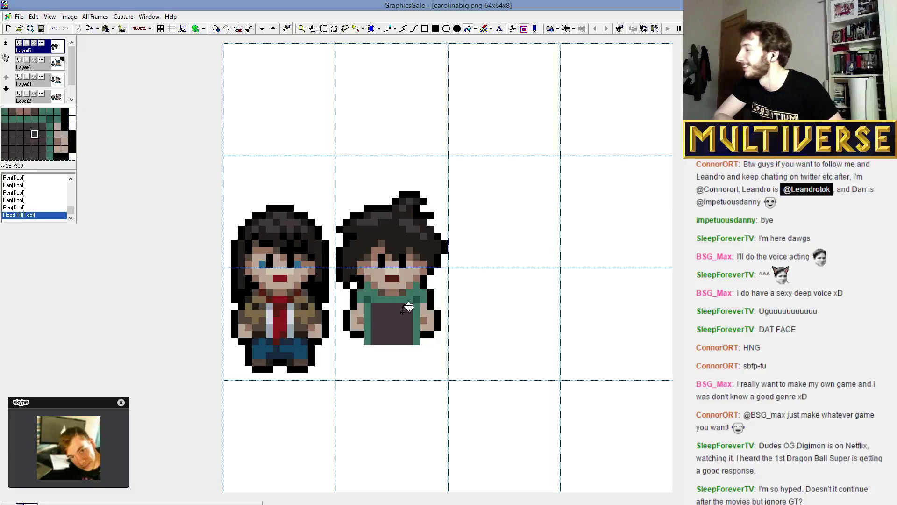
Paint a tan letter H on the dark grey shirt panel with the Pen tool.
left_click(391, 30)
left_click_drag(381, 336, 382, 312)
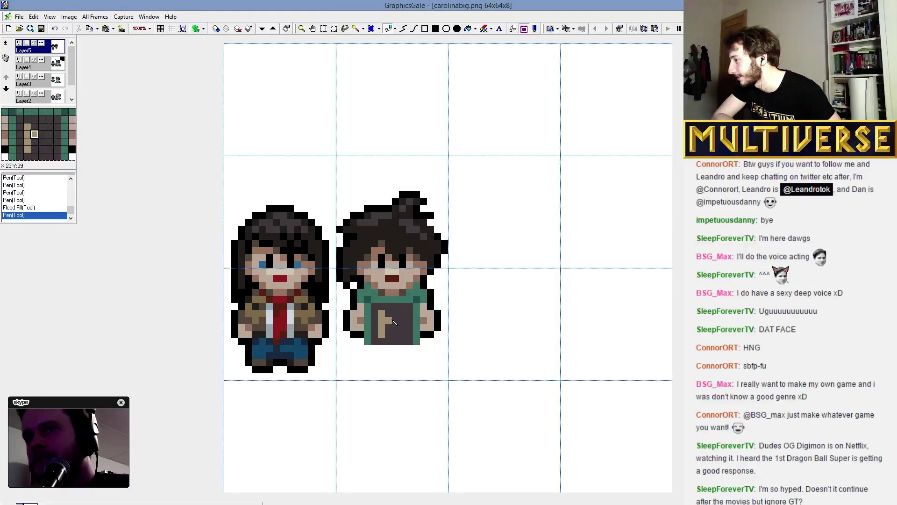
left_click(397, 315)
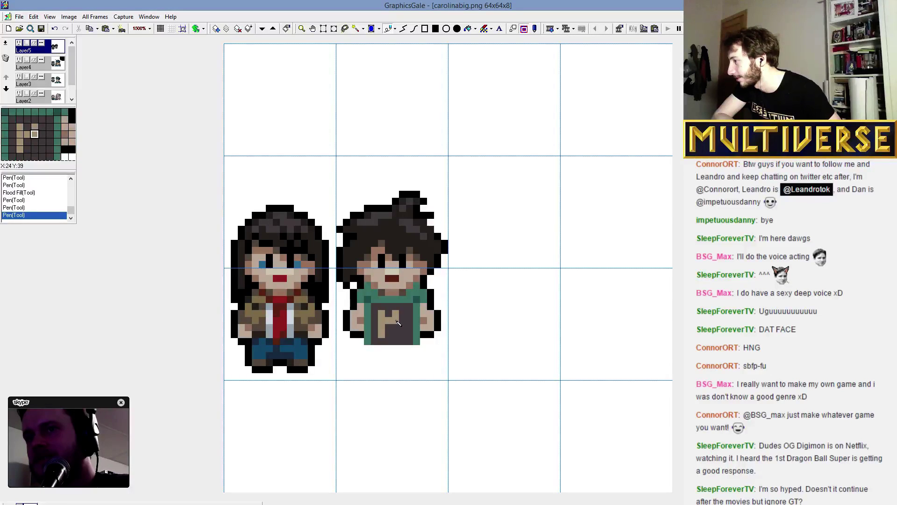
mouse_move(397, 322)
left_mouse_down()
mouse_move(397, 336)
mouse_move(395, 312)
mouse_move(400, 339)
mouse_move(386, 324)
left_mouse_up()
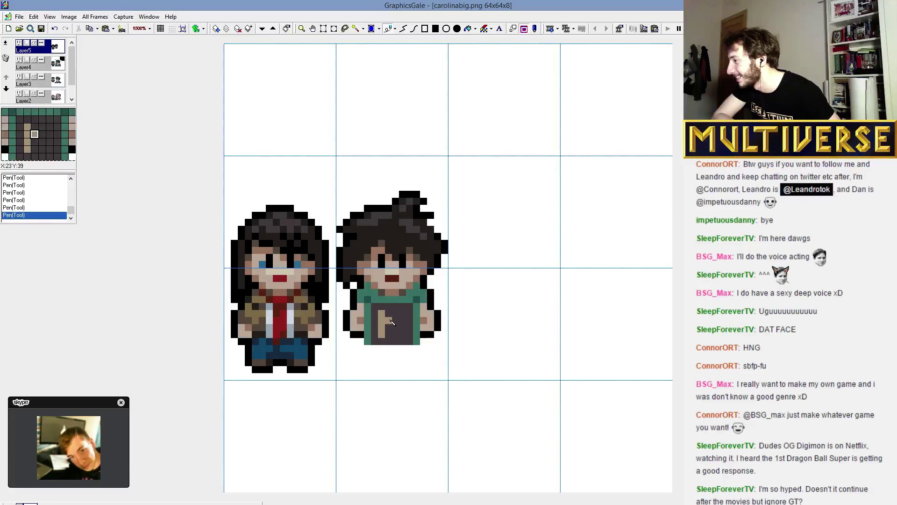
left_click_drag(401, 312, 402, 342)
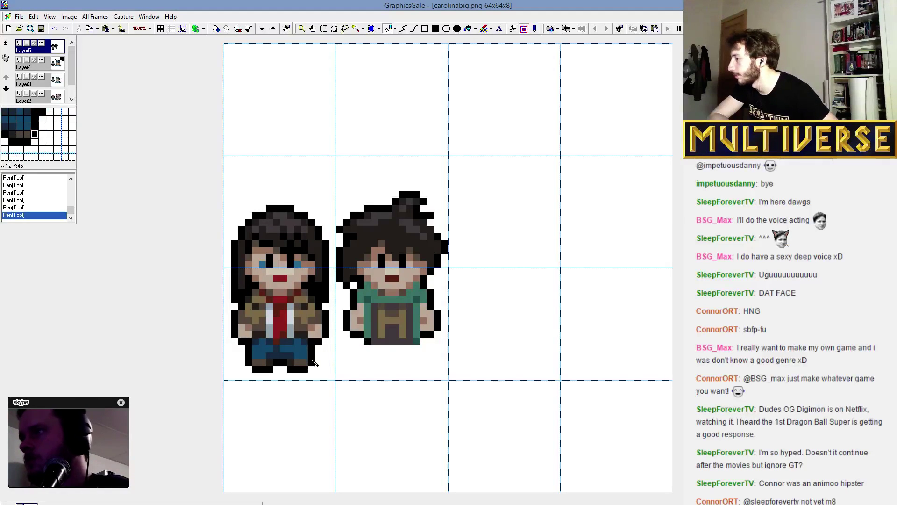
Outline the legs and feet in black below the shirt and flood fill the trousers with the woman's jeans blue.
mouse_move(368, 345)
left_mouse_down()
mouse_move(374, 371)
mouse_move(384, 372)
left_mouse_up()
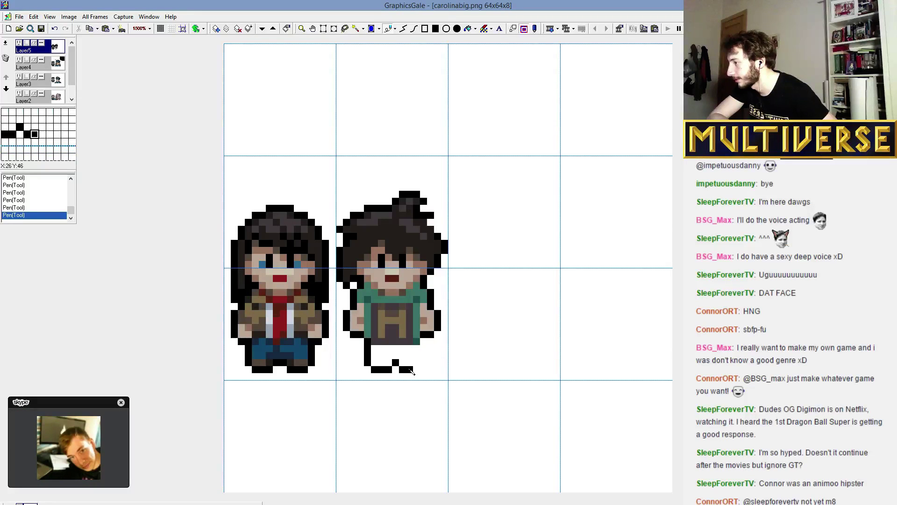
left_click_drag(411, 370, 419, 356)
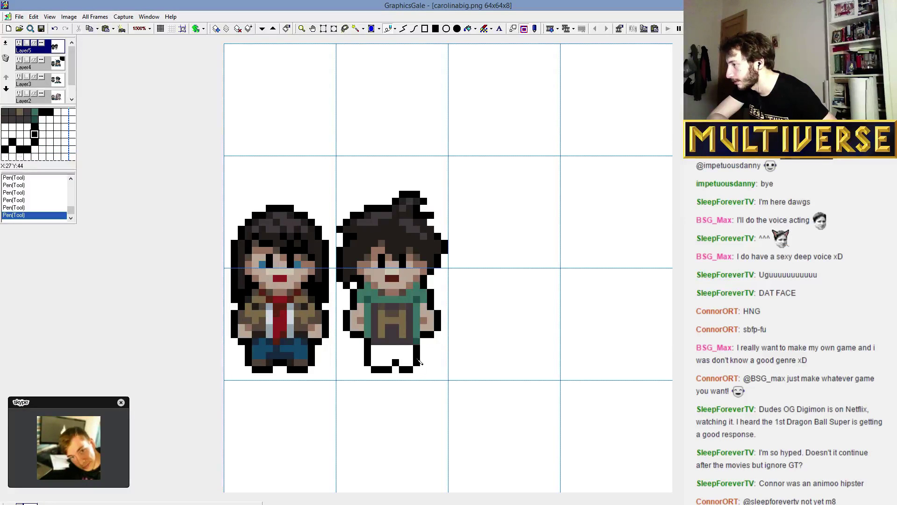
right_click(391, 368)
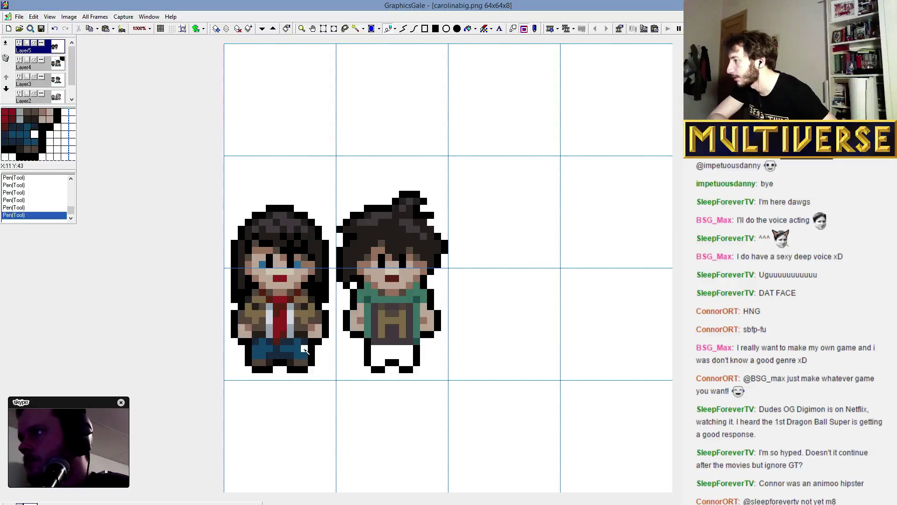
left_click(469, 28)
left_click(391, 356)
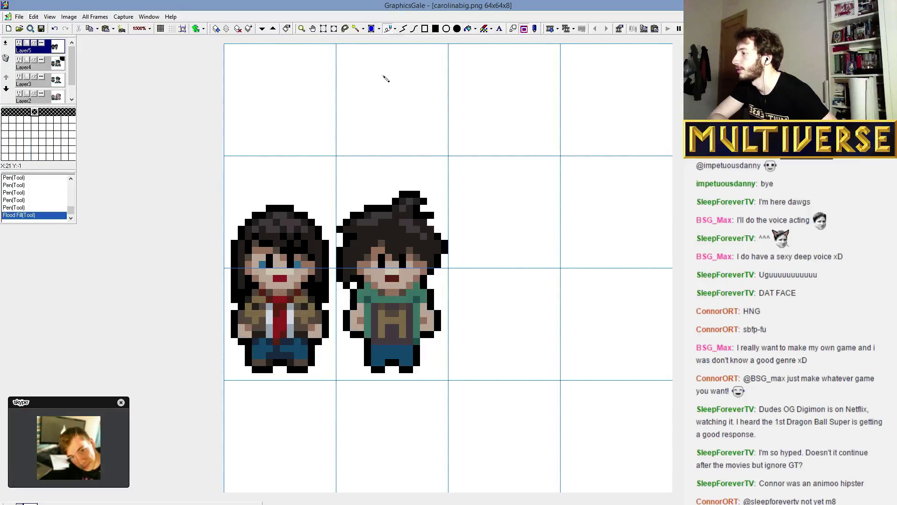
Shade both sides of the shirt in darker green and paint over the H panel with green tones.
left_click_drag(371, 303, 370, 333)
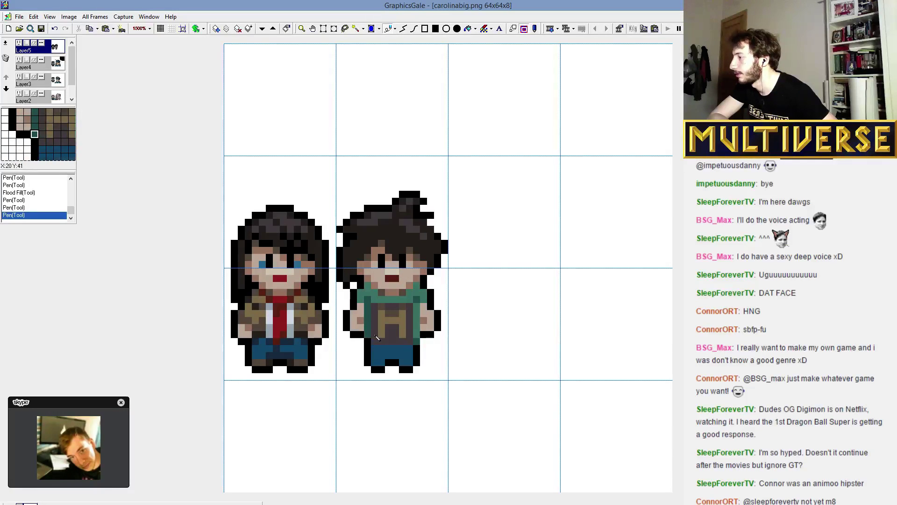
left_click_drag(419, 304, 420, 336)
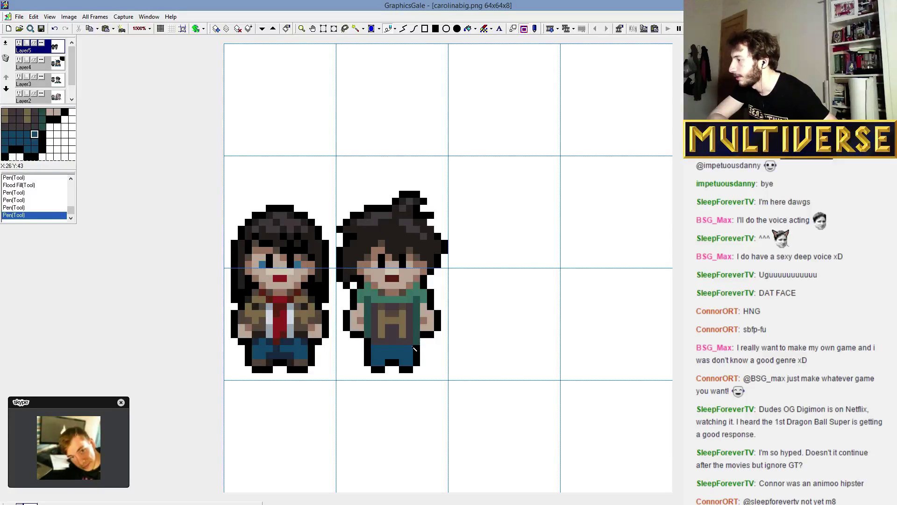
left_click(413, 347)
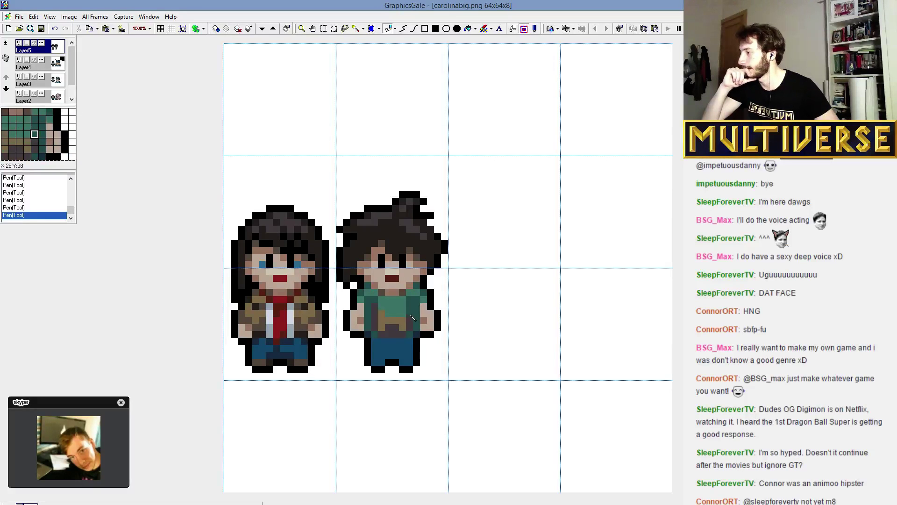
left_click_drag(414, 318, 401, 325)
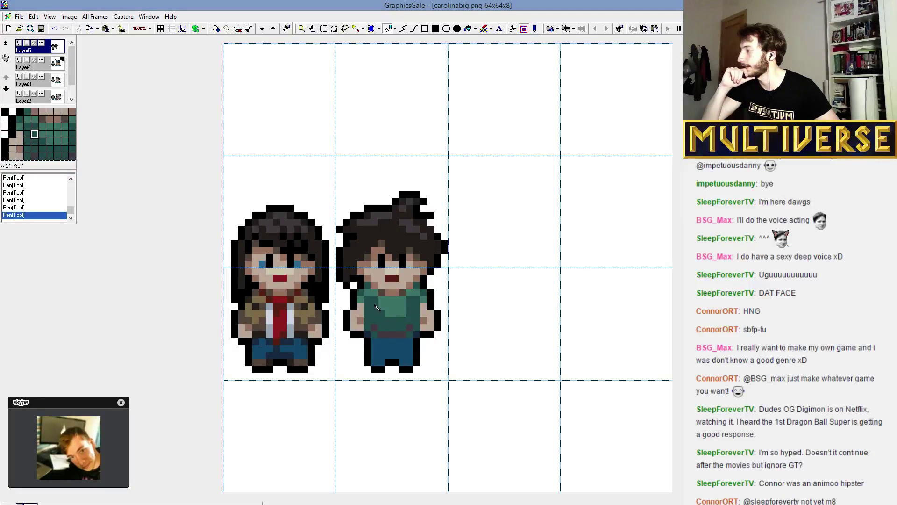
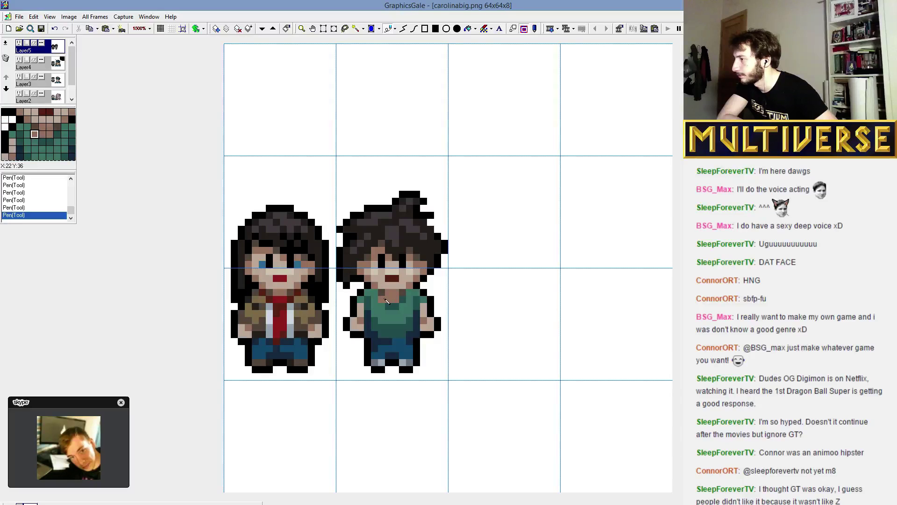
Undo and redo the latest pen strokes to compare the sprite with and without them.
key("ctrl+z")
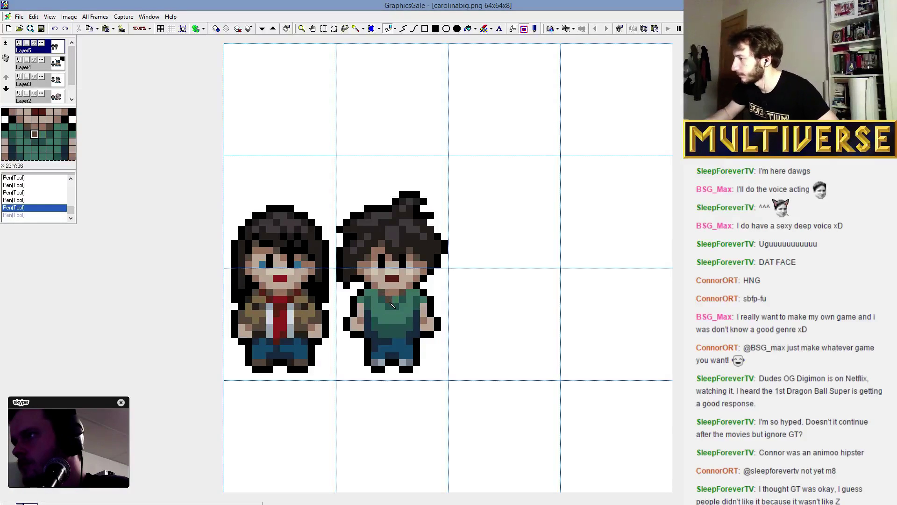
key("ctrl+y")
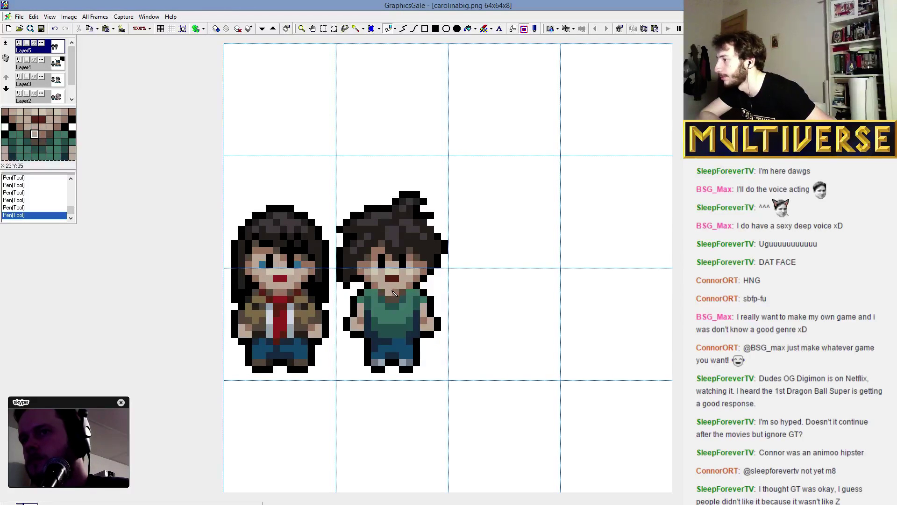
key("ctrl+z")
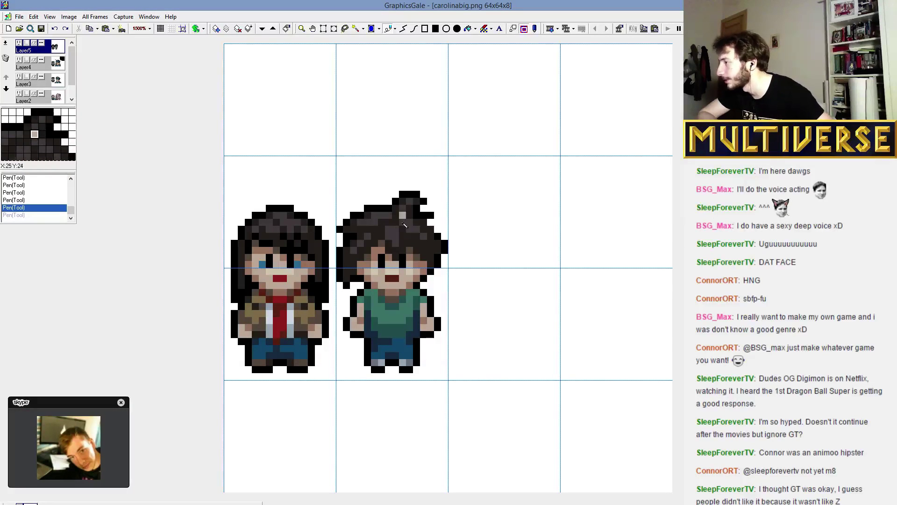
key("ctrl+y")
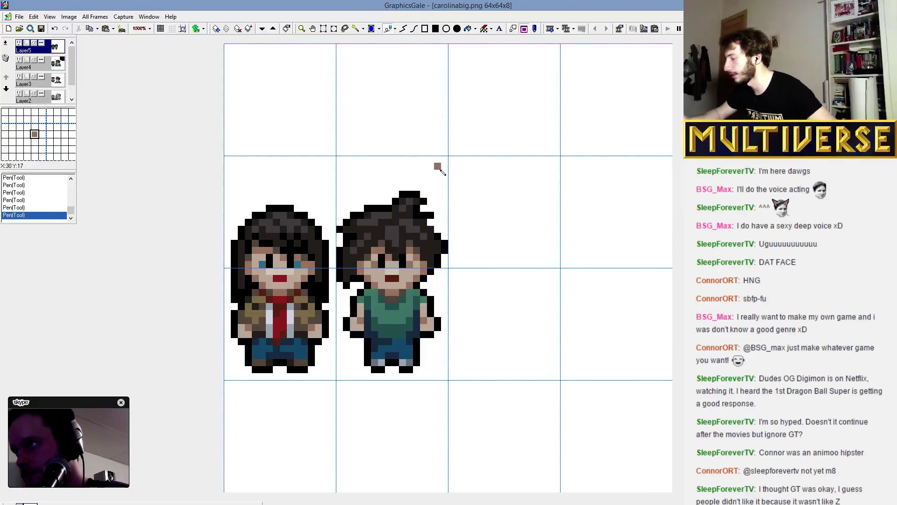
key("ctrl+z")
key("ctrl+y")
key("ctrl+z")
key("ctrl+y")
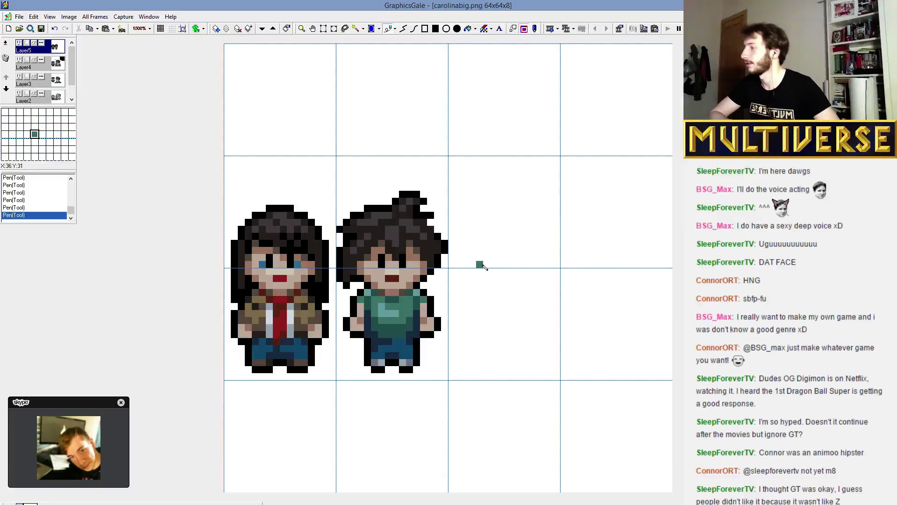
Compare the shirt with and without its light green highlights by undoing and redoing the last five pen strokes.
key("ctrl+z")
key("ctrl+z")
key("ctrl+z")
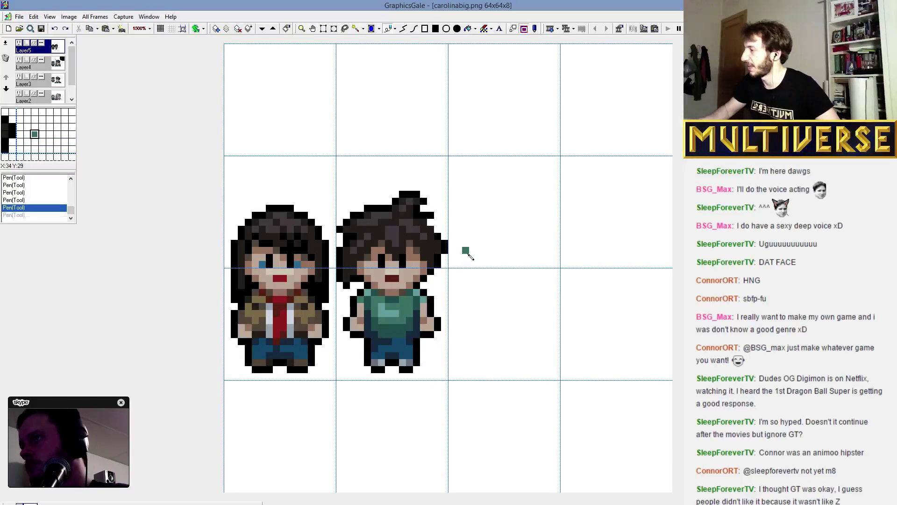
key("ctrl+z")
key("ctrl+z")
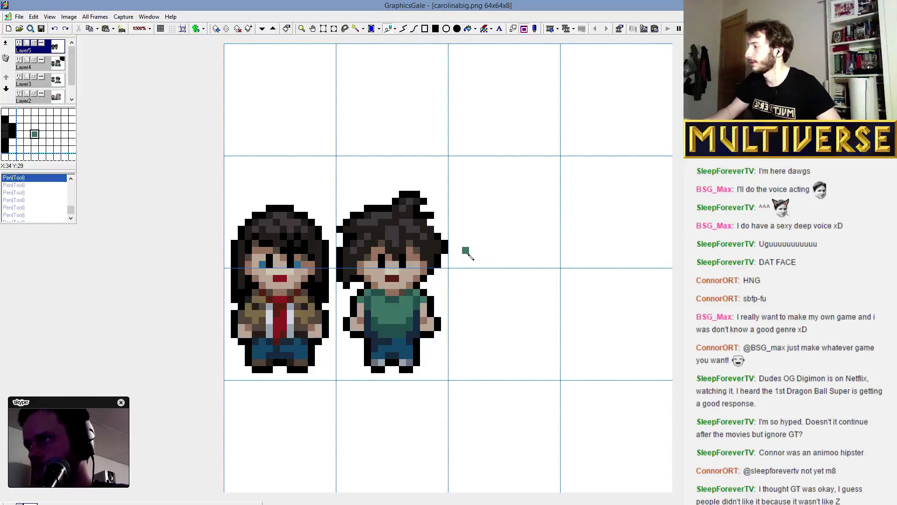
key("ctrl+y")
key("ctrl+y")
key("ctrl+y")
key("ctrl+y")
key("ctrl+y")
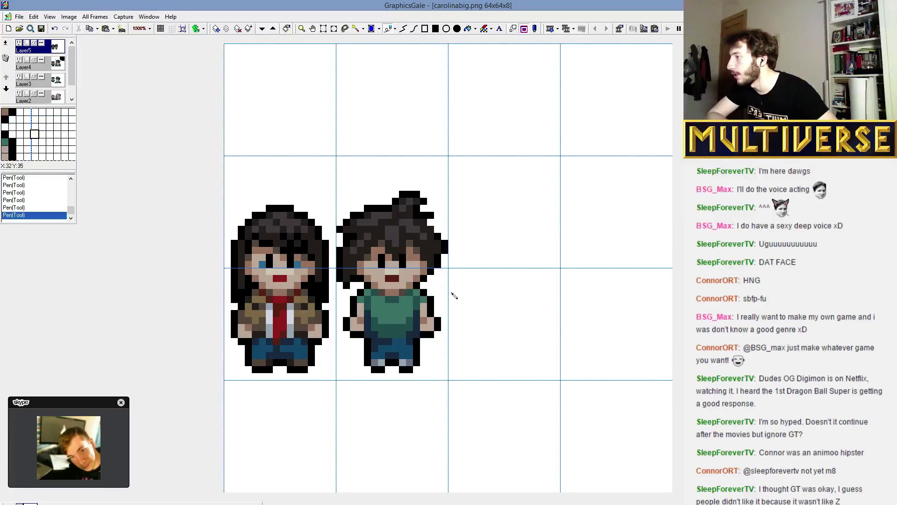
Move the outer edge of the new character's right-hand arm one pixel inward and touch up the arms with the Pen tool.
key("m")
left_click_drag(426, 288, 441, 345)
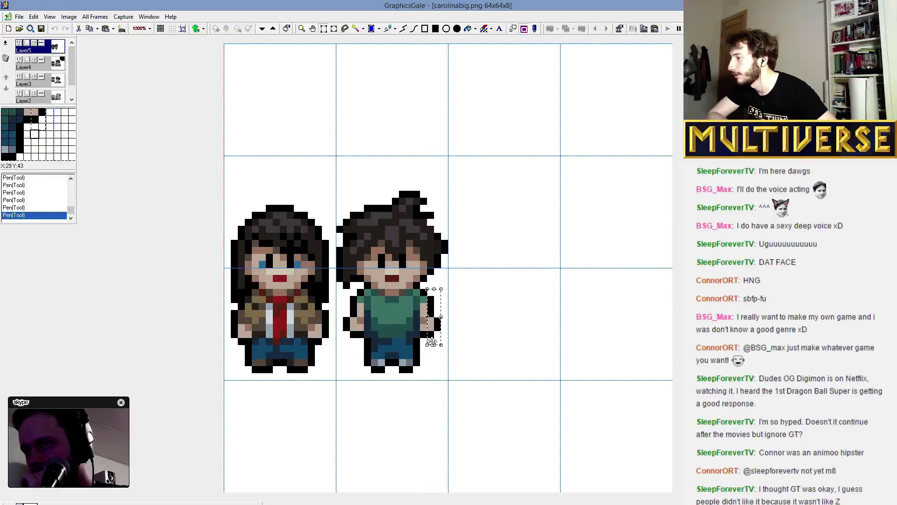
mouse_move(432, 314)
left_mouse_down()
mouse_move(437, 310)
mouse_move(430, 328)
left_mouse_up()
left_click(456, 306)
left_click_drag(437, 293, 439, 344)
left_click(425, 305)
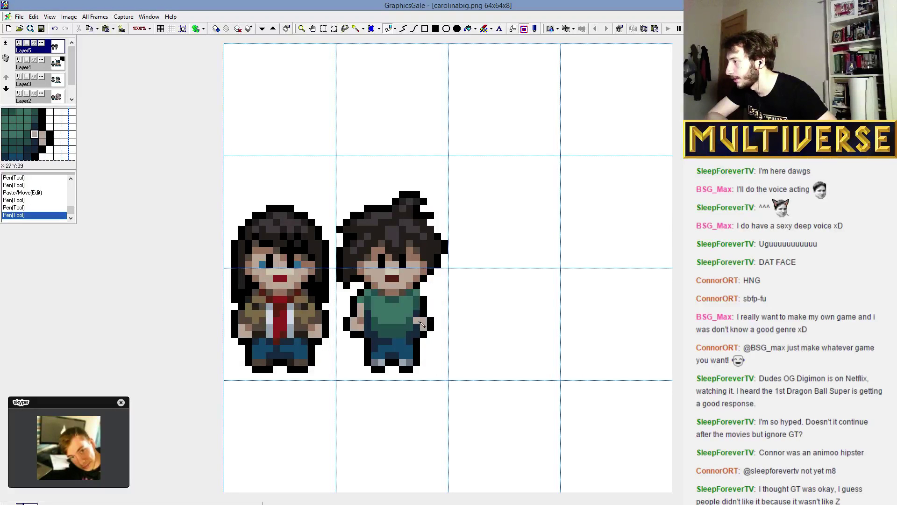
right_click(423, 324)
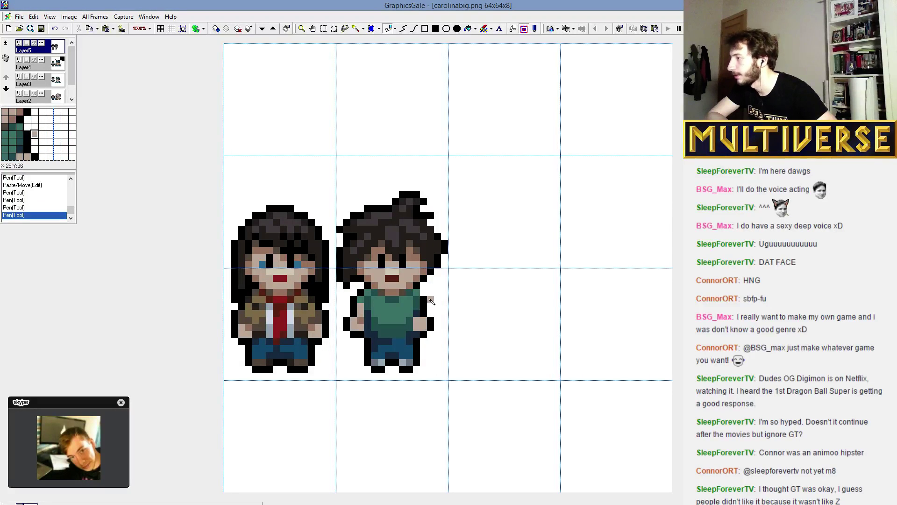
left_click(361, 302)
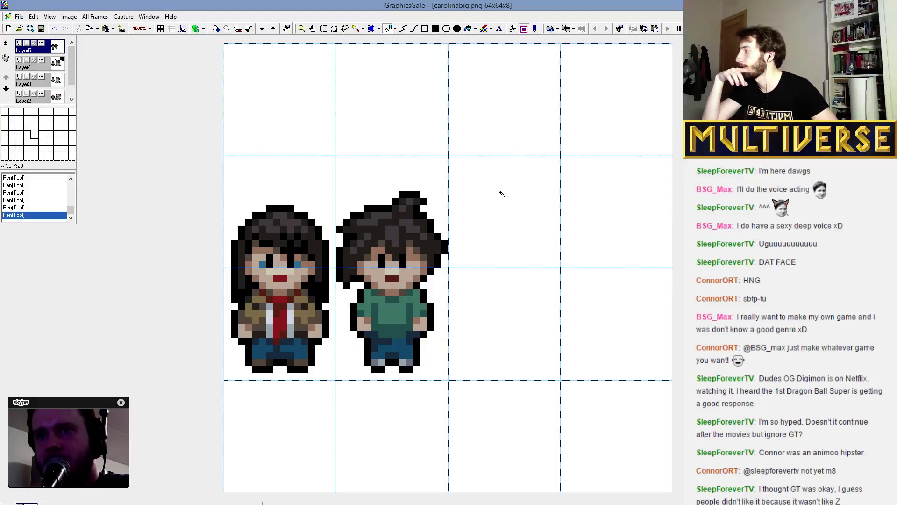
Rework the tuft on top of the hair into a lower black tip that extends to the right.
left_click(416, 194)
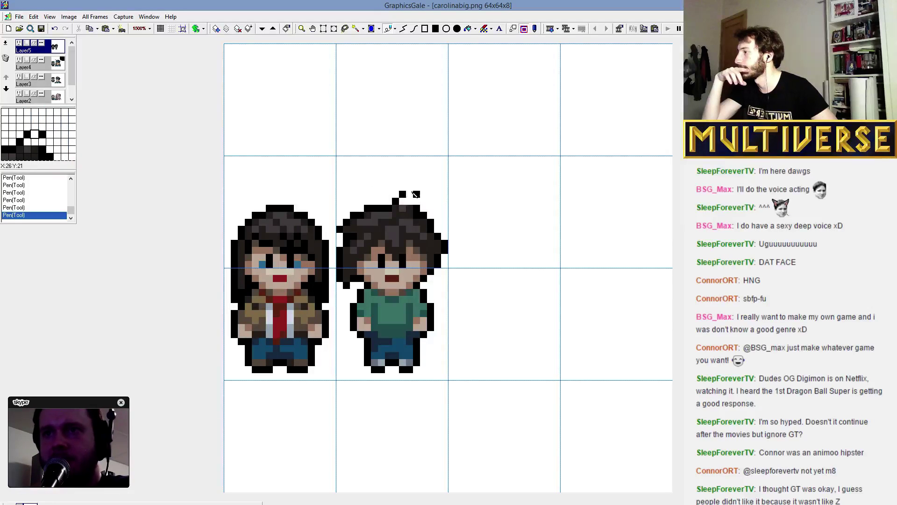
left_click_drag(398, 201, 411, 201)
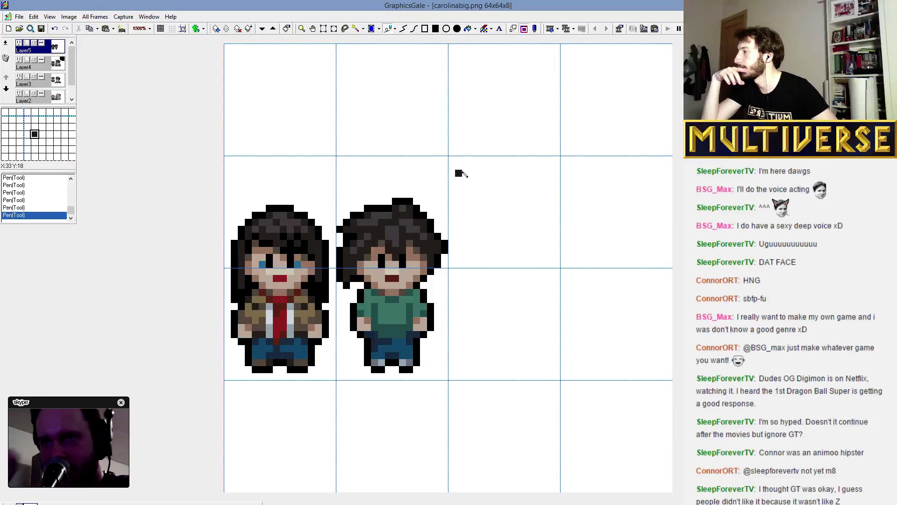
left_click(410, 194)
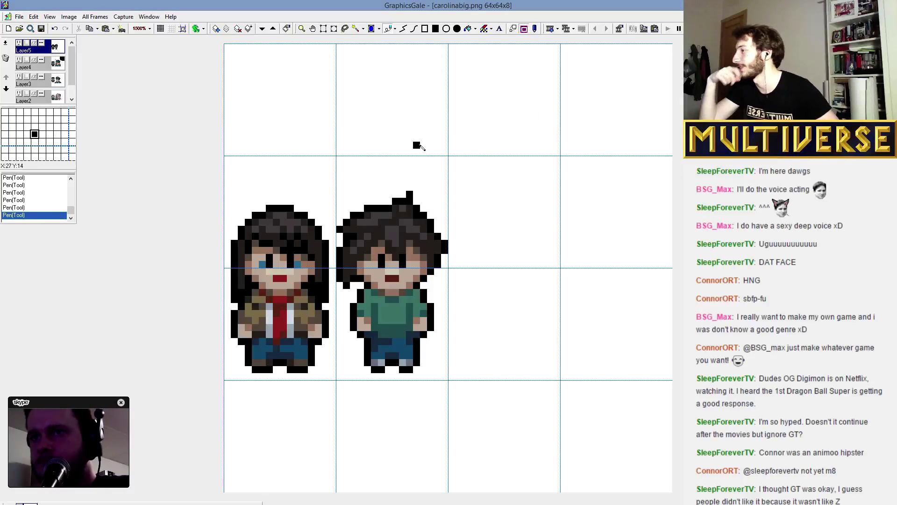
left_click(410, 194)
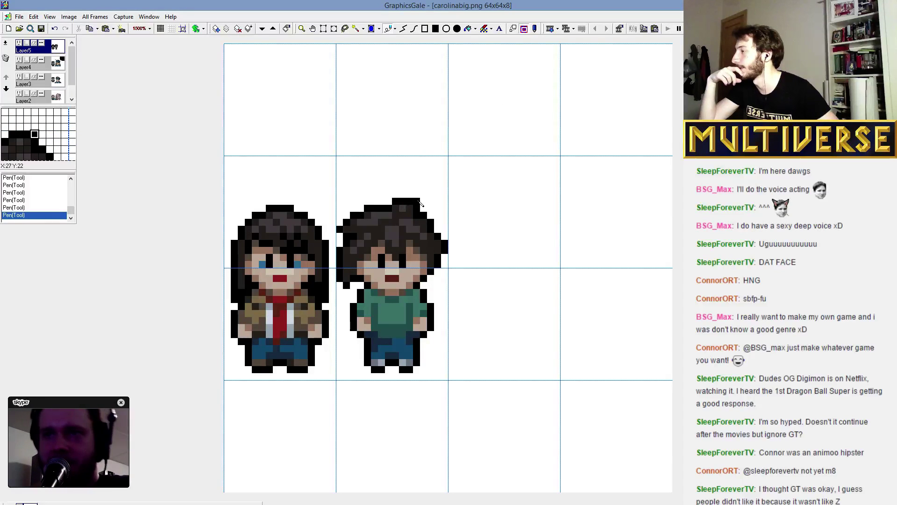
left_click(417, 201)
left_click(423, 203)
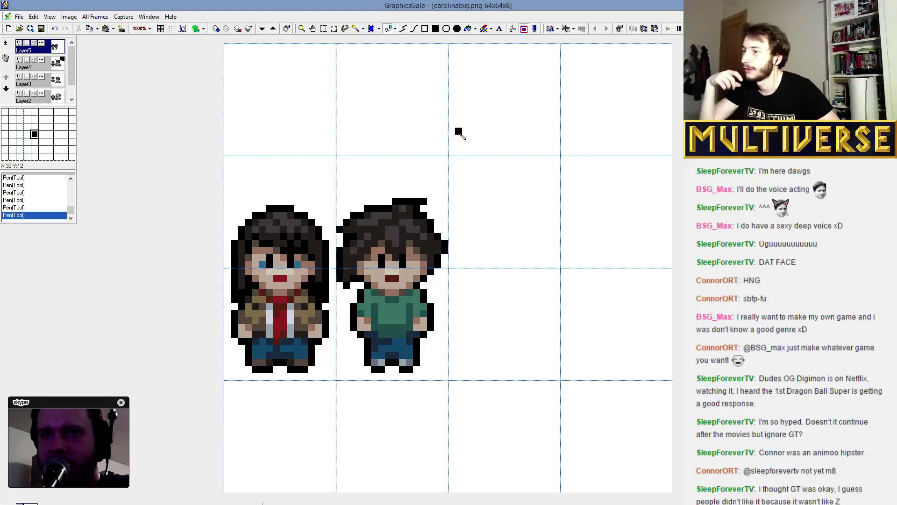
Undo the rightward tip of the hair tuft and pull the hair's right-hand outline one pixel inward with the Pen tool.
key("ctrl+z")
key("ctrl+z")
key("ctrl+z")
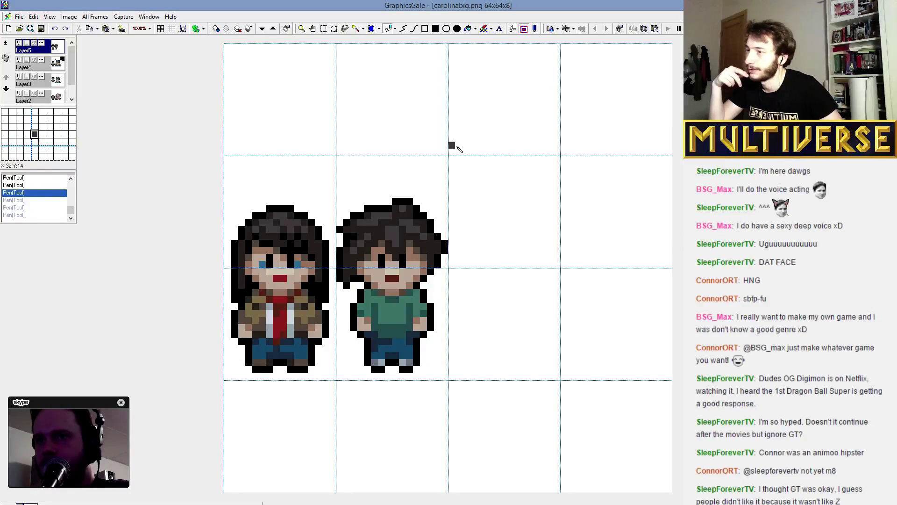
left_click_drag(446, 236, 437, 236)
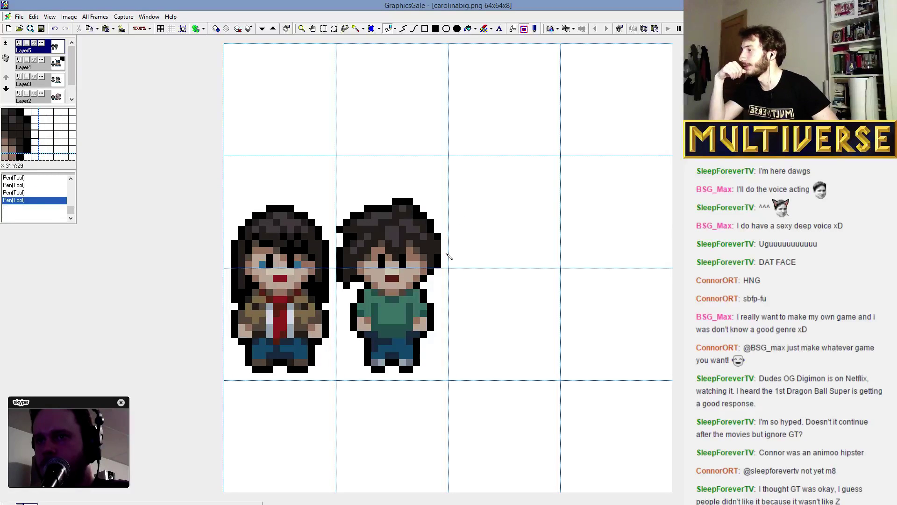
right_click(448, 237)
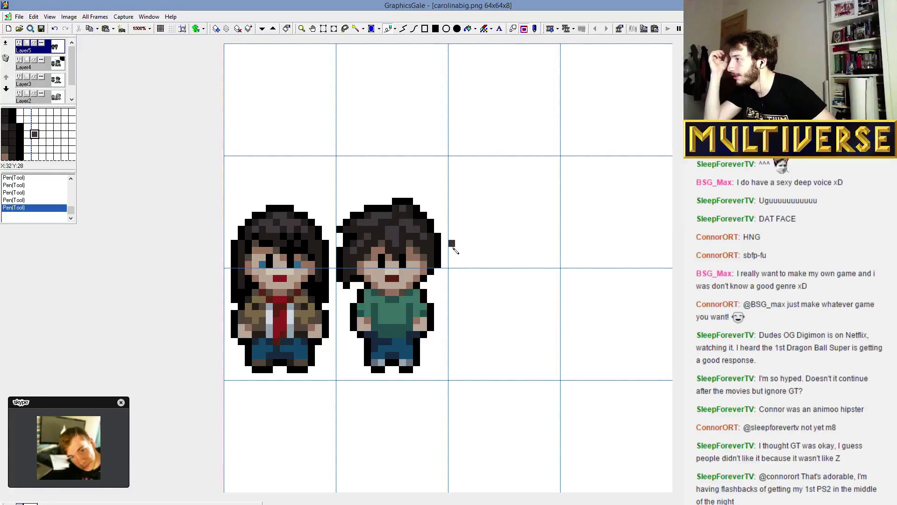
left_click(438, 244)
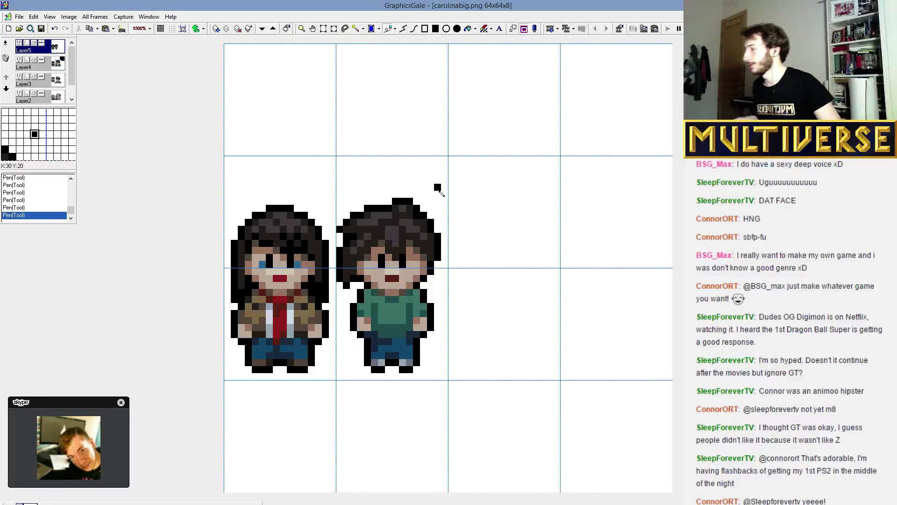
key("s")
left_click_drag(455, 184, 339, 388)
mouse_move(380, 348)
left_mouse_down()
mouse_move(387, 350)
mouse_move(374, 352)
mouse_move(380, 348)
left_mouse_up()
key("ctrl+z")
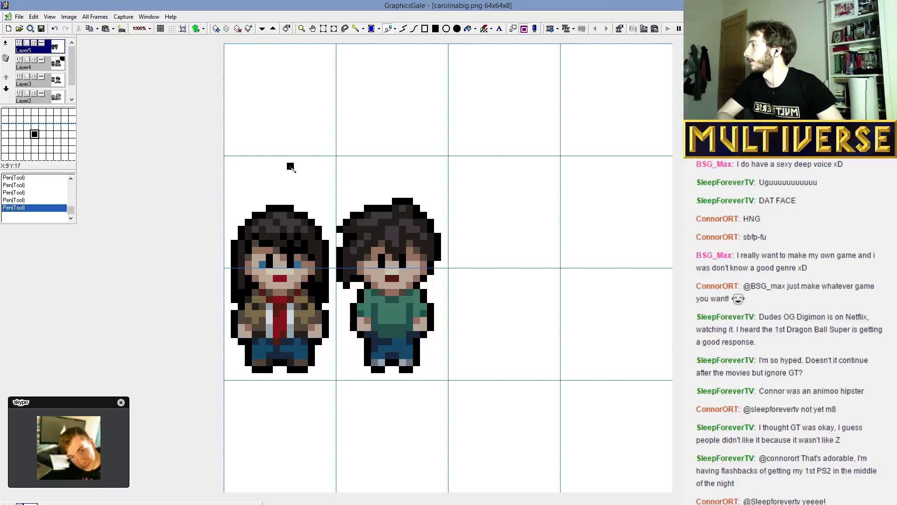
Remove the woman's sprite from Layer5 and flood fill the exposed area with white.
key("ctrl+v")
left_click(225, 371)
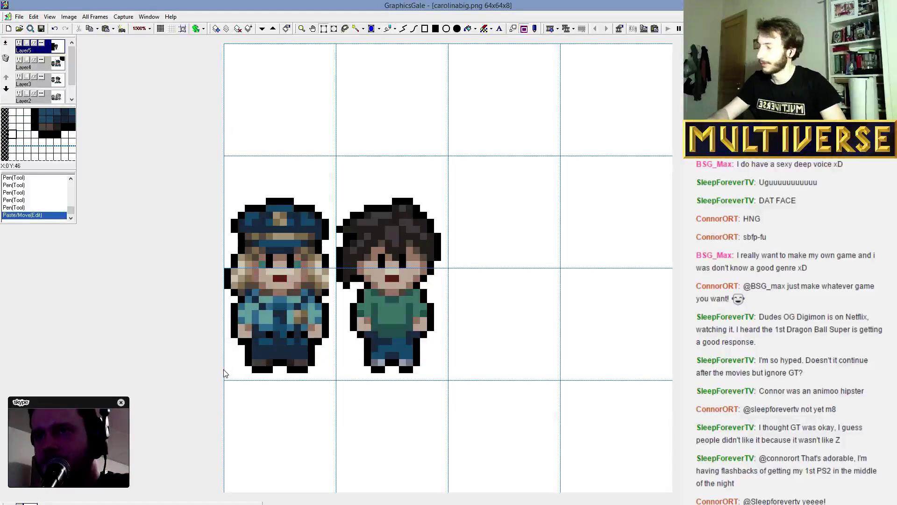
left_click(468, 29)
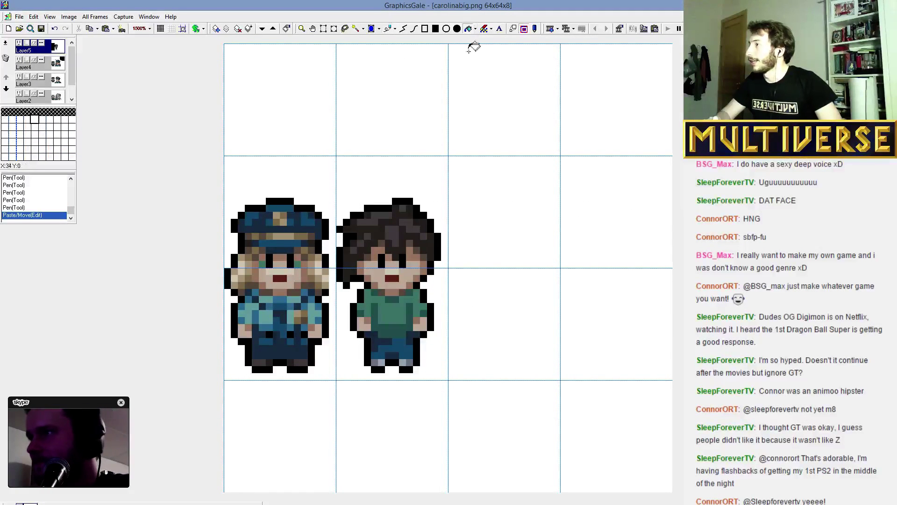
left_click(317, 180)
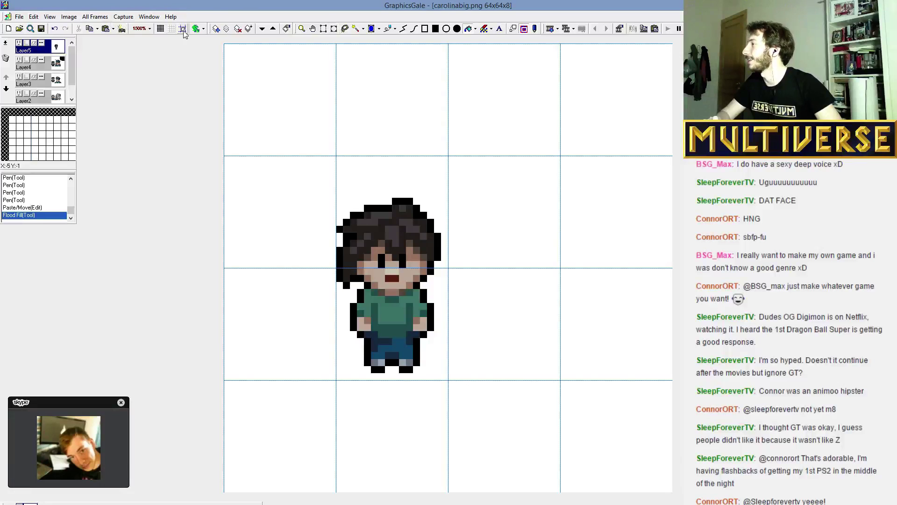
left_click(172, 29)
left_click(344, 99)
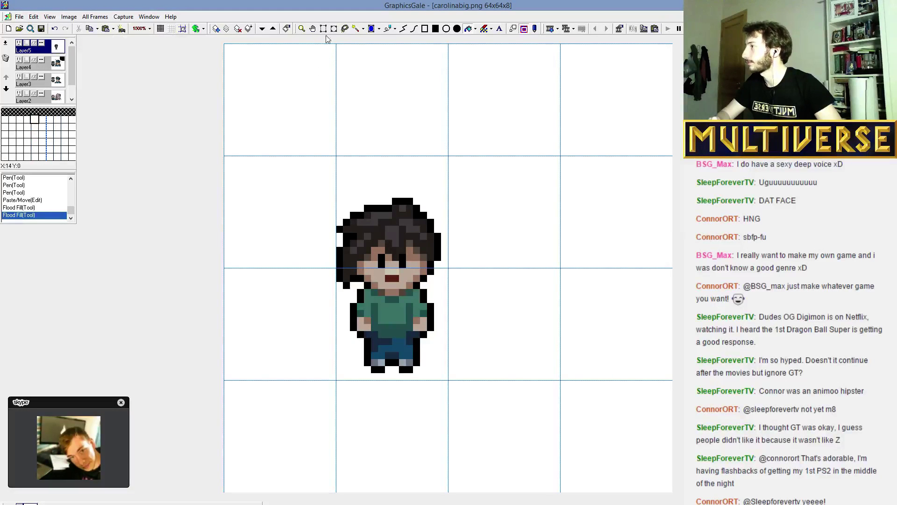
Move the green-shirted character into the cell the woman occupied and flood fill the vacated area with white.
left_click_drag(324, 192, 491, 408)
left_click_drag(390, 311, 284, 311)
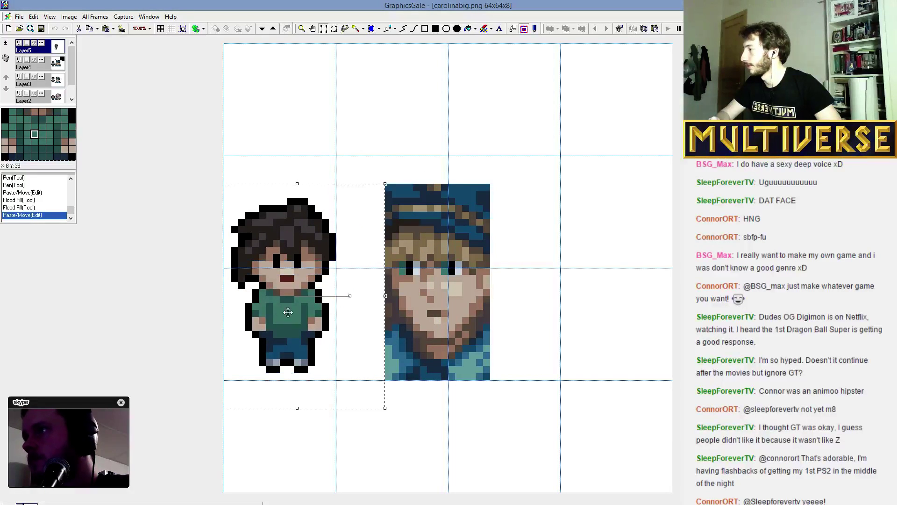
left_click(547, 301)
left_click(468, 29)
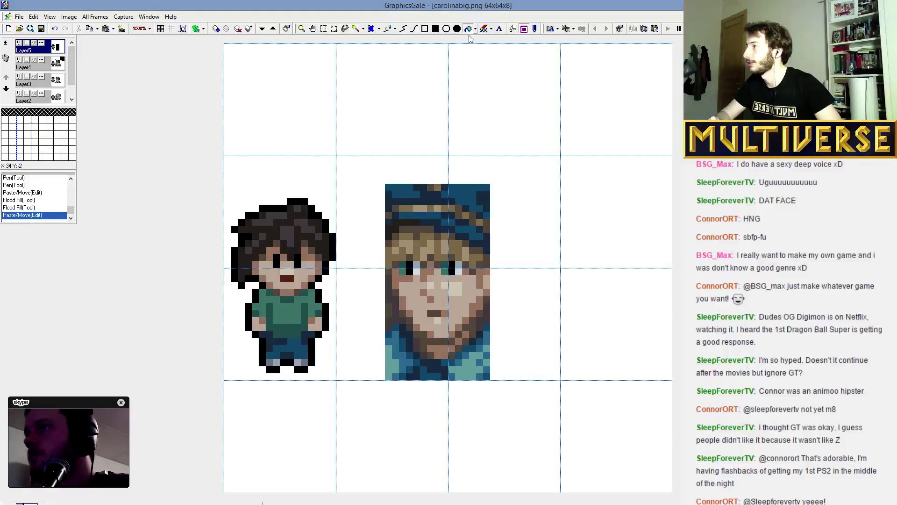
left_click(453, 217)
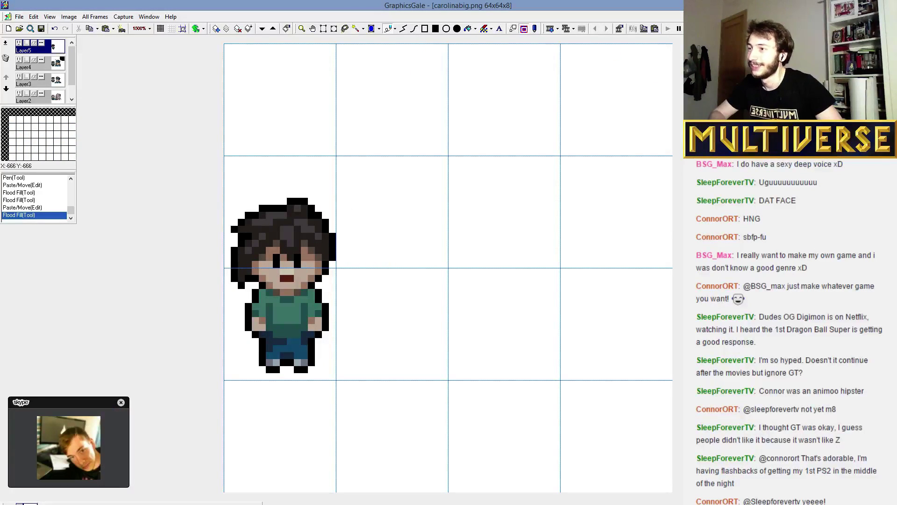
Block in a large portrait head beside the sprite: a light skin oval with a wide brown band around the jaw.
mouse_move(460, 212)
left_mouse_down()
mouse_move(481, 305)
mouse_move(444, 243)
mouse_move(466, 265)
mouse_move(453, 225)
mouse_move(461, 294)
mouse_move(442, 208)
mouse_move(409, 281)
mouse_move(486, 196)
left_mouse_up()
right_click(304, 271)
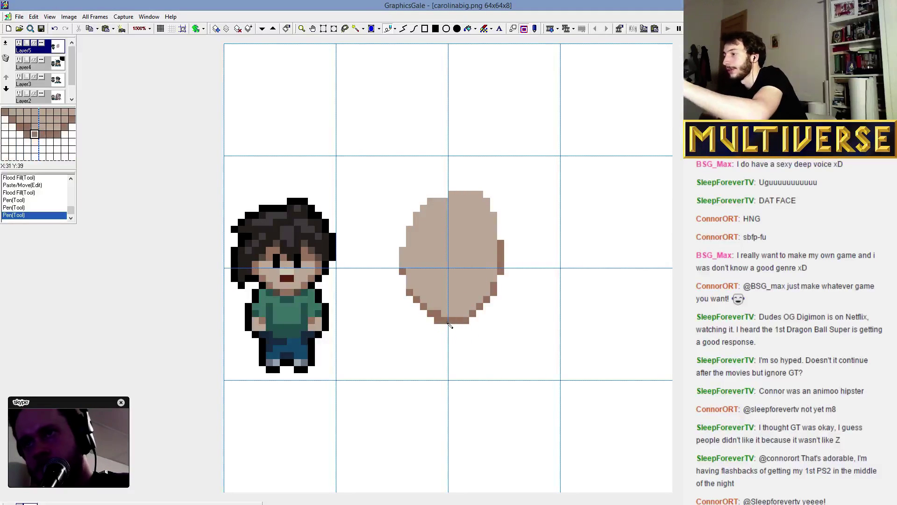
mouse_move(387, 252)
left_mouse_down()
mouse_move(455, 327)
mouse_move(494, 309)
left_mouse_up()
left_click_drag(507, 236, 519, 287)
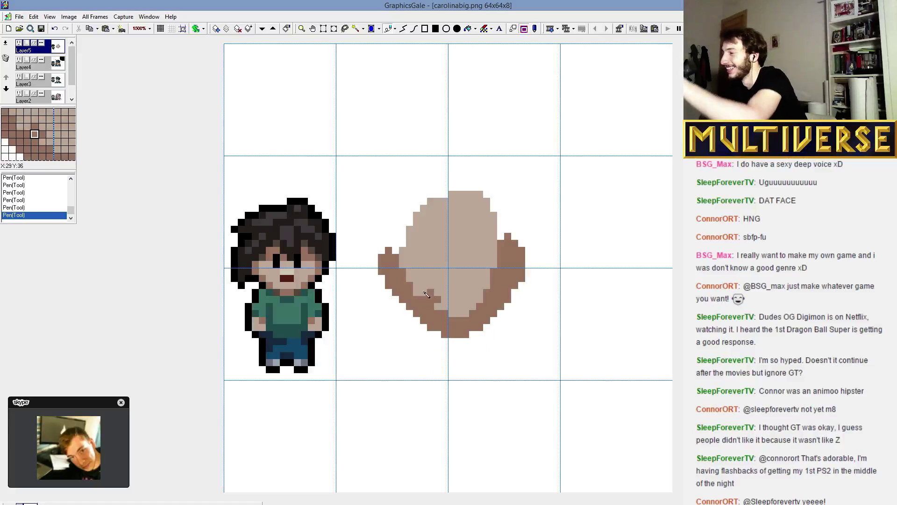
left_click(464, 286)
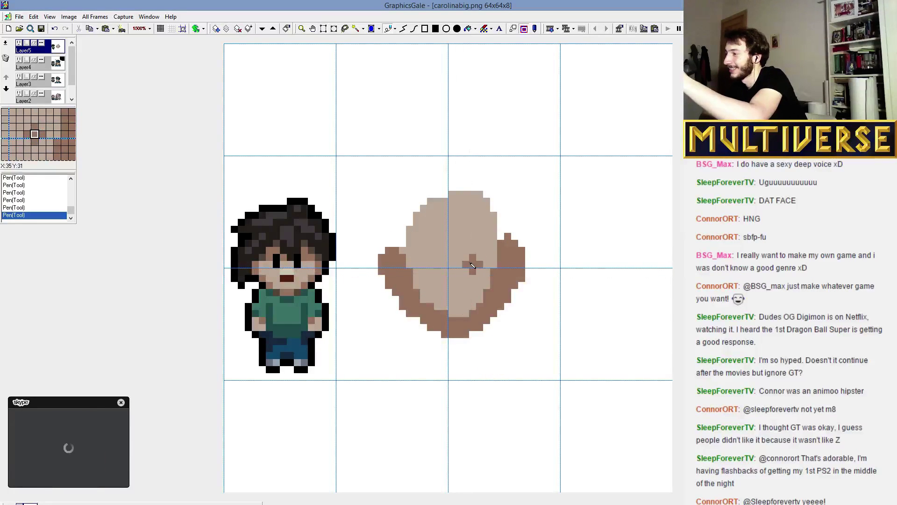
Paint light skin-coloured ears on both sides of the portrait's face over the ends of the brown band.
right_click(476, 267)
left_click_drag(514, 236, 515, 271)
left_click_drag(400, 262, 386, 248)
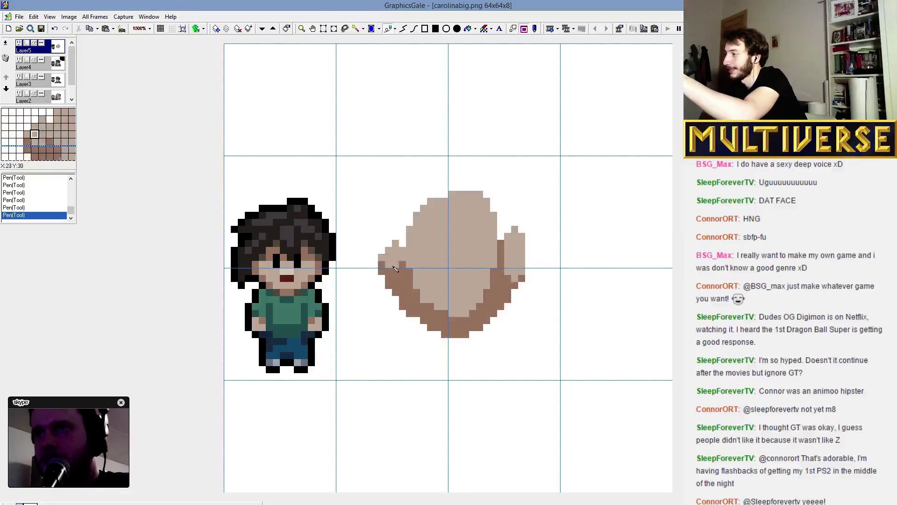
Block in the portrait's hair in the sprite's dark brown, with a high crown, a pointed fringe and long side locks.
right_click(320, 243)
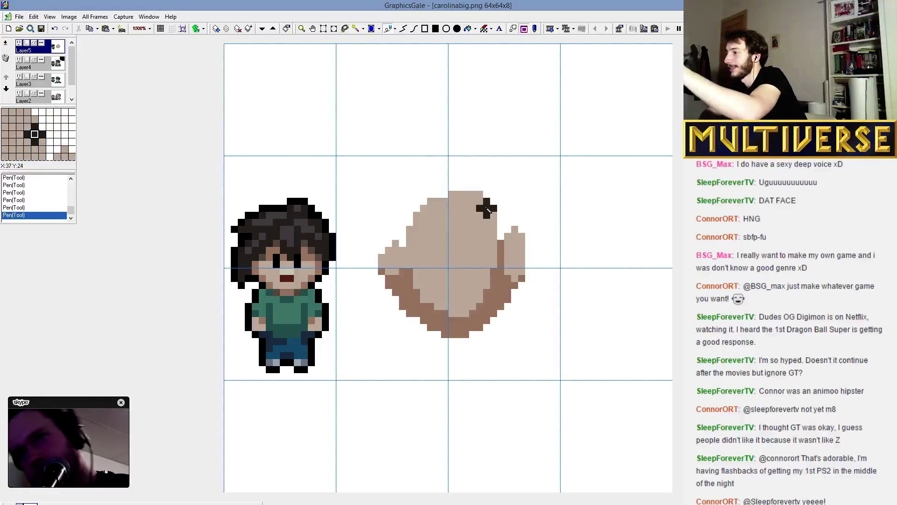
mouse_move(451, 182)
left_mouse_down()
mouse_move(496, 199)
mouse_move(486, 234)
left_mouse_up()
left_click_drag(471, 286, 473, 298)
mouse_move(442, 198)
left_mouse_down()
mouse_move(367, 253)
mouse_move(402, 243)
mouse_move(396, 230)
mouse_move(374, 279)
left_mouse_up()
mouse_move(536, 205)
left_mouse_down()
mouse_move(516, 214)
mouse_move(524, 202)
mouse_move(537, 251)
mouse_move(530, 205)
mouse_move(531, 235)
left_mouse_up()
left_click_drag(507, 202, 505, 224)
mouse_move(505, 182)
left_mouse_down()
mouse_move(480, 147)
mouse_move(491, 175)
mouse_move(479, 191)
mouse_move(458, 178)
left_mouse_up()
mouse_move(466, 135)
left_mouse_down()
mouse_move(404, 167)
mouse_move(449, 157)
mouse_move(378, 164)
mouse_move(442, 158)
mouse_move(404, 161)
mouse_move(465, 137)
mouse_move(397, 181)
mouse_move(442, 162)
mouse_move(367, 223)
mouse_move(413, 213)
mouse_move(388, 194)
mouse_move(369, 211)
mouse_move(411, 176)
left_mouse_up()
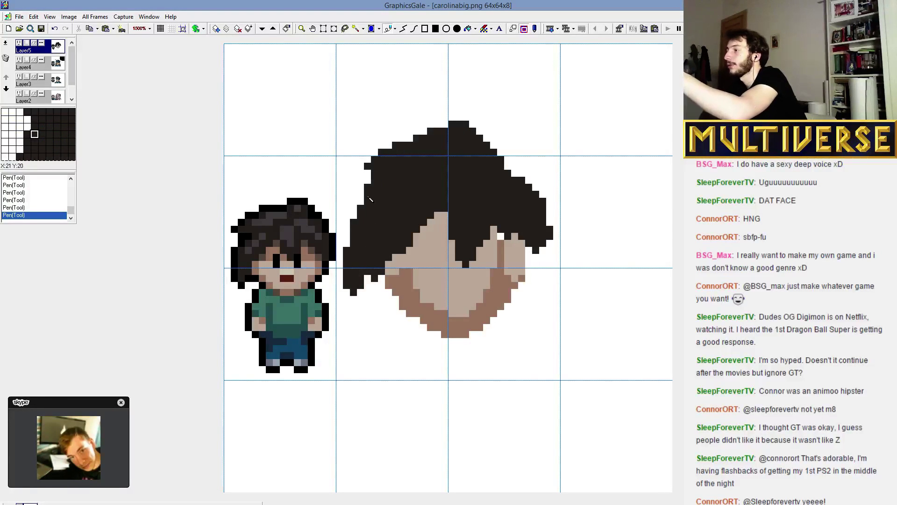
left_click_drag(364, 311, 367, 294)
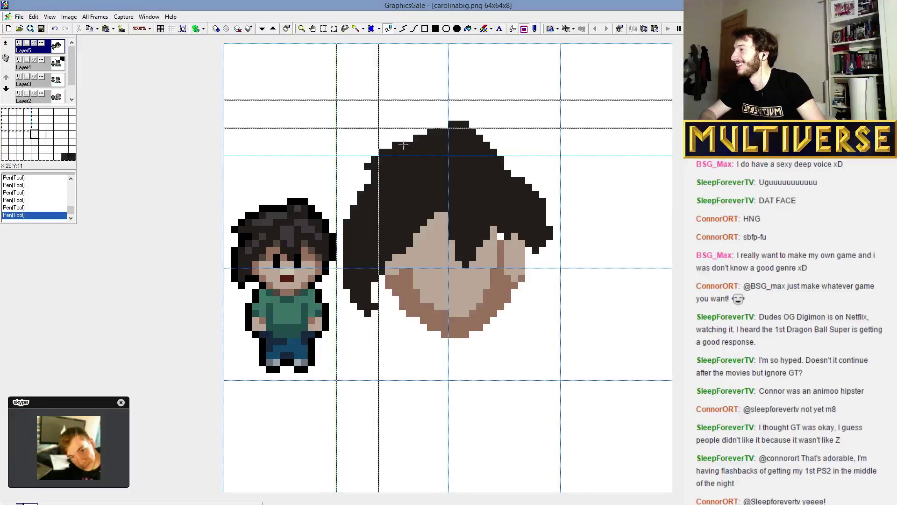
Move the whole portrait head four pixels down and fix it in place.
key("ctrl+v")
left_click_drag(484, 281, 495, 293)
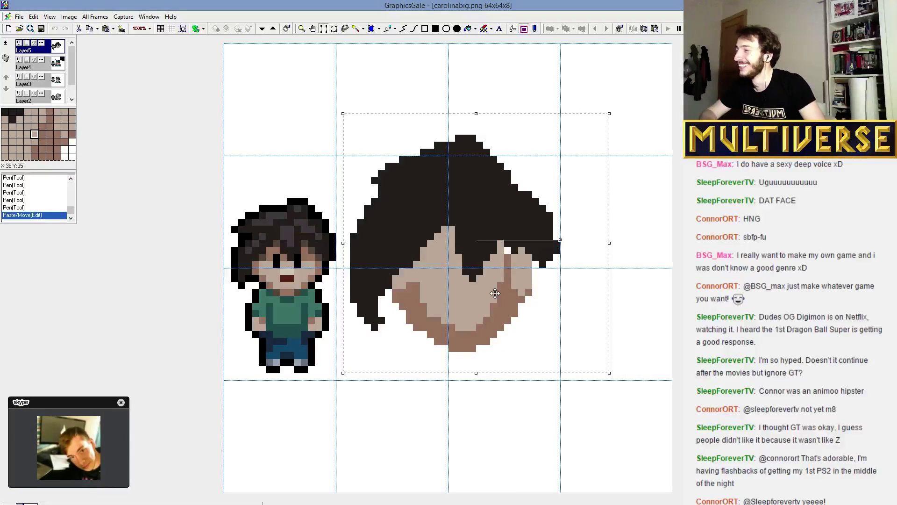
key("Down")
key("Down")
key("Left")
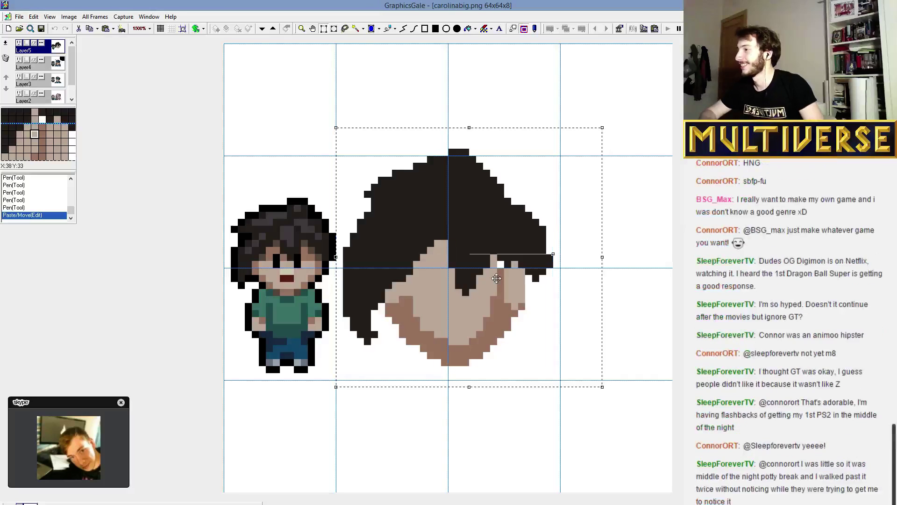
key("Down")
key("Up")
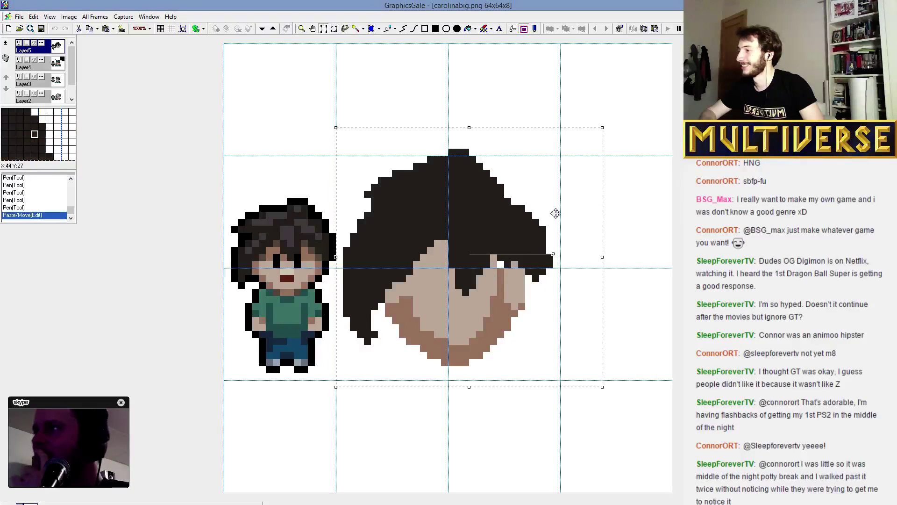
key("Return")
Trim the crown of the portrait's hair and slim the face, shading the jaw edges and the skin under the fringe brown.
left_click_drag(457, 143, 472, 149)
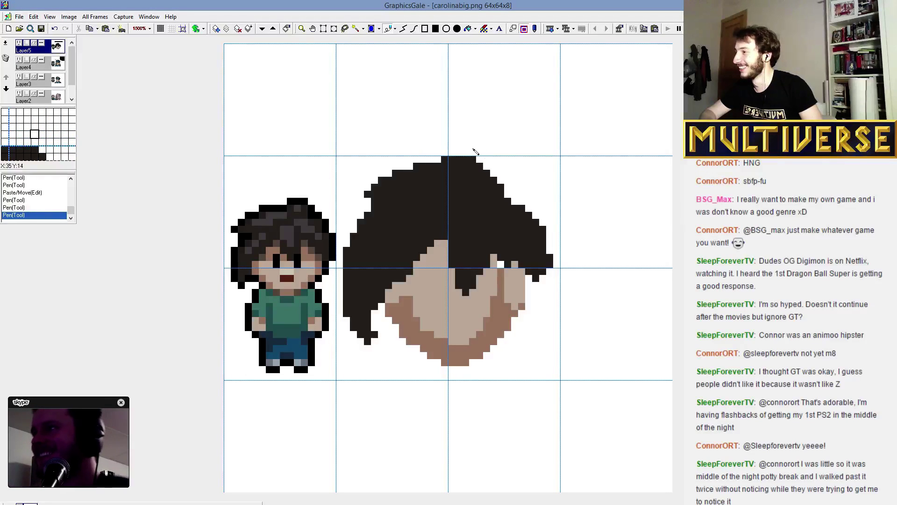
left_click_drag(477, 157, 485, 164)
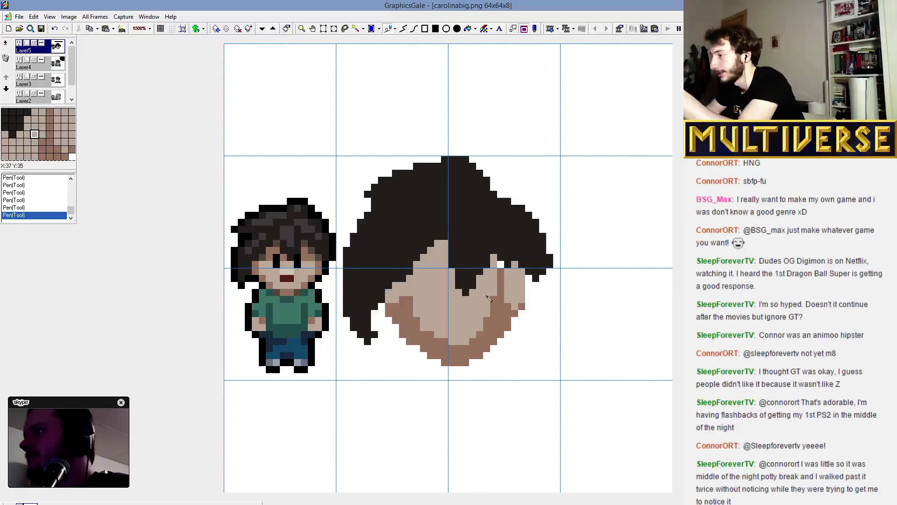
left_click_drag(502, 275, 525, 334)
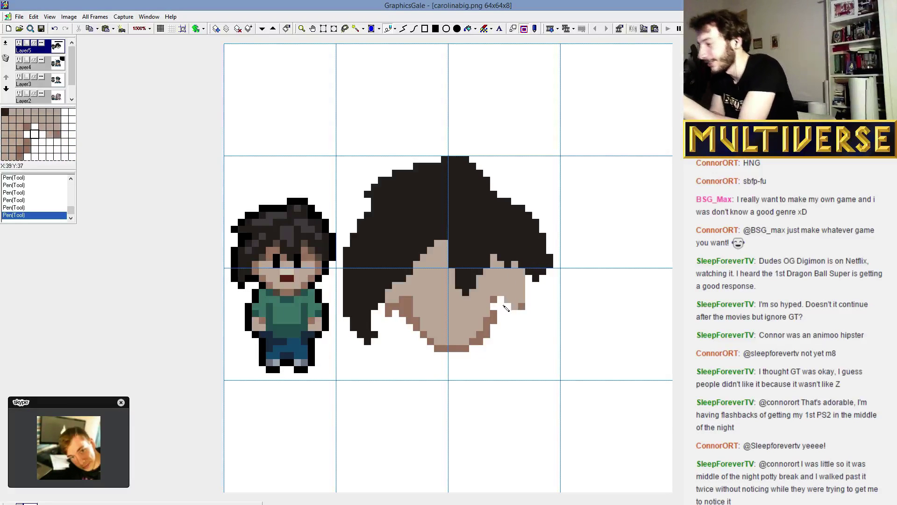
left_click_drag(505, 305, 524, 286)
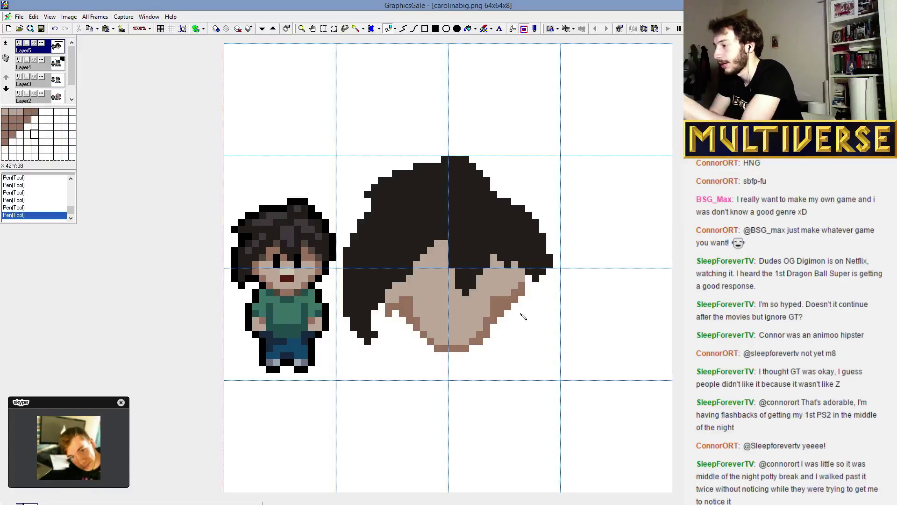
left_click_drag(389, 293, 399, 303)
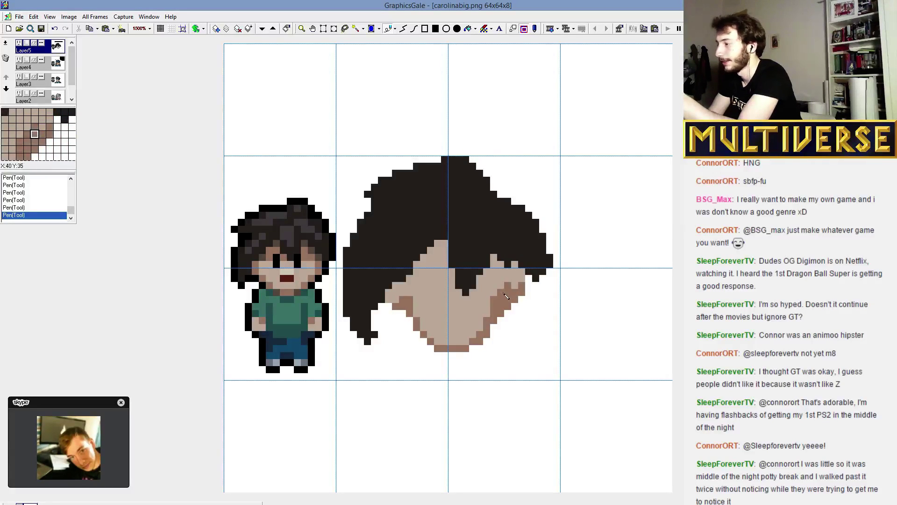
left_click(439, 250)
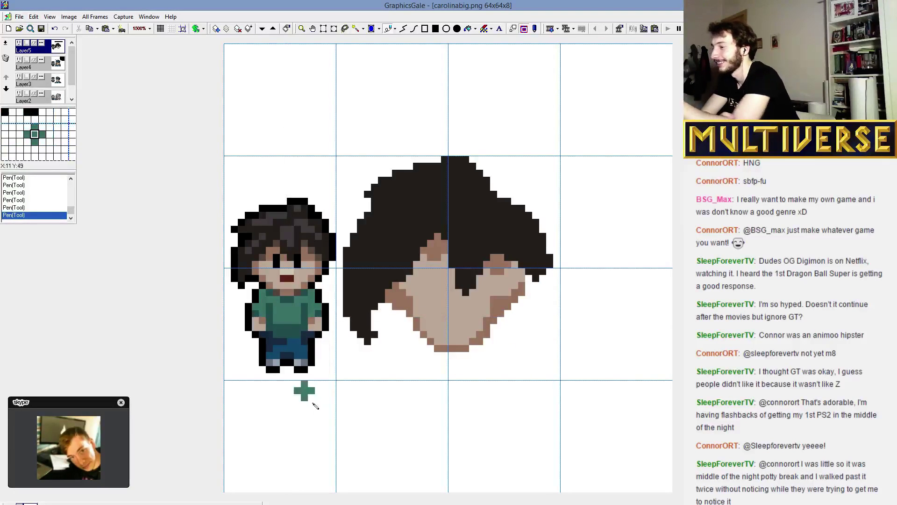
Paint the portrait's green shirt collar below the chin and a brown shaded neck ending in a V-shaped neckline.
left_click_drag(512, 336, 478, 373)
mouse_move(401, 354)
left_mouse_down()
mouse_move(444, 374)
mouse_move(417, 363)
mouse_move(475, 368)
mouse_move(447, 375)
mouse_move(412, 355)
mouse_move(441, 381)
mouse_move(502, 367)
left_mouse_up()
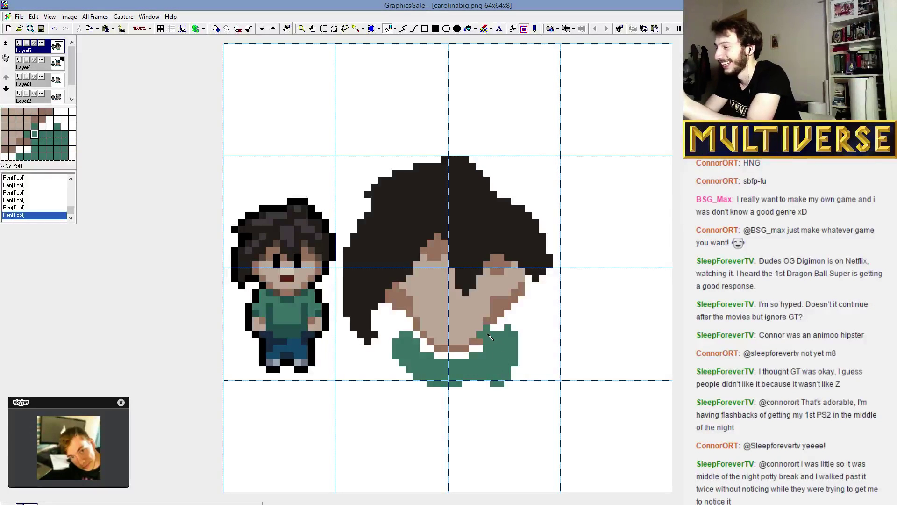
left_click_drag(490, 336, 466, 364)
mouse_move(439, 362)
left_mouse_down()
mouse_move(474, 344)
mouse_move(509, 336)
mouse_move(470, 375)
mouse_move(495, 355)
left_mouse_up()
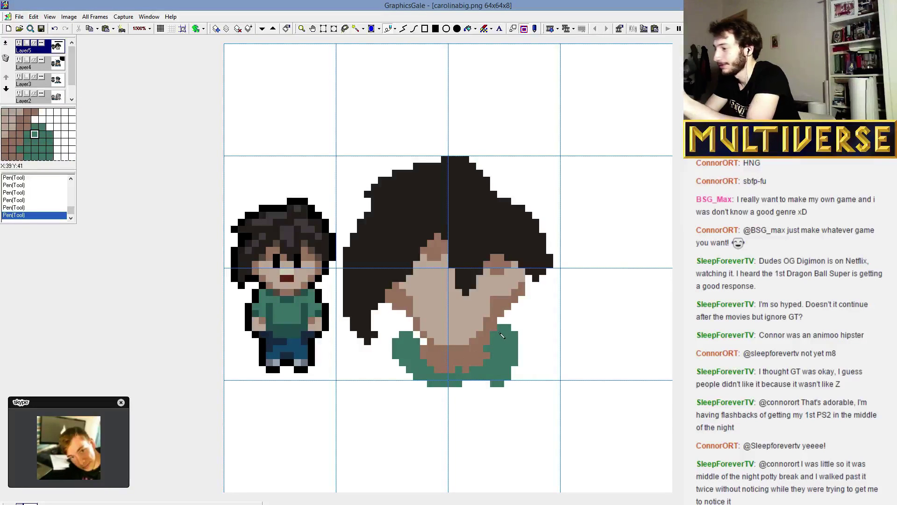
left_click_drag(501, 320, 479, 360)
mouse_move(418, 348)
left_mouse_down()
mouse_move(440, 369)
mouse_move(497, 357)
mouse_move(466, 382)
mouse_move(503, 353)
mouse_move(430, 373)
mouse_move(454, 379)
mouse_move(463, 371)
mouse_move(453, 365)
mouse_move(475, 352)
mouse_move(469, 379)
mouse_move(455, 361)
left_mouse_up()
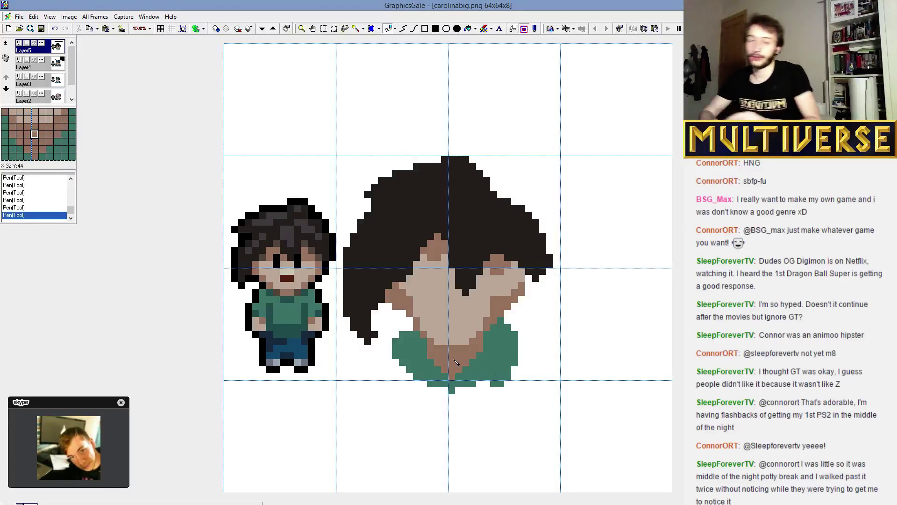
Switch to Skype, open the contact's conversation with the newly shared photo and stop that photo from loading.
mouse_move(154, 504)
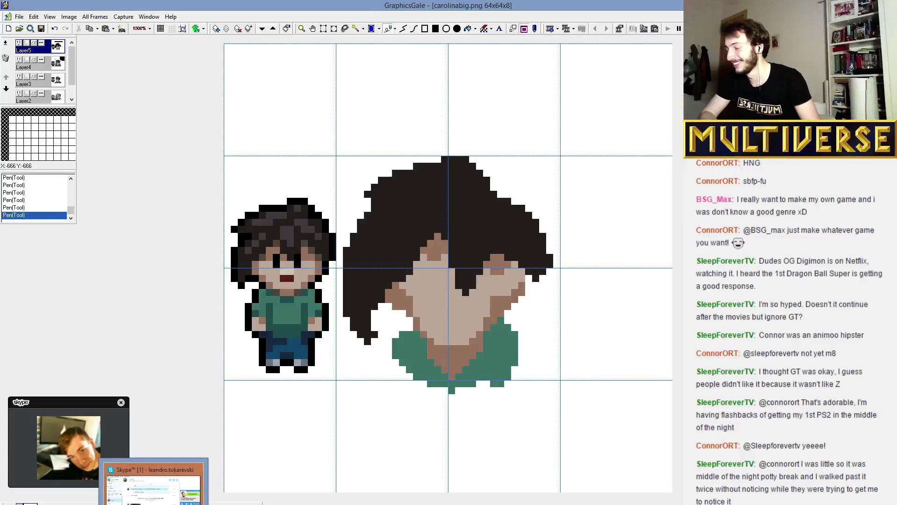
left_click(154, 486)
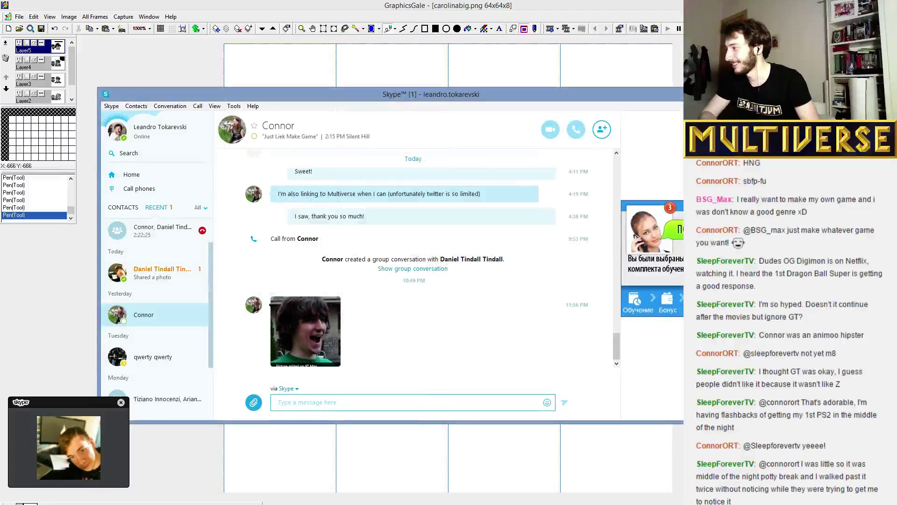
left_click(174, 278)
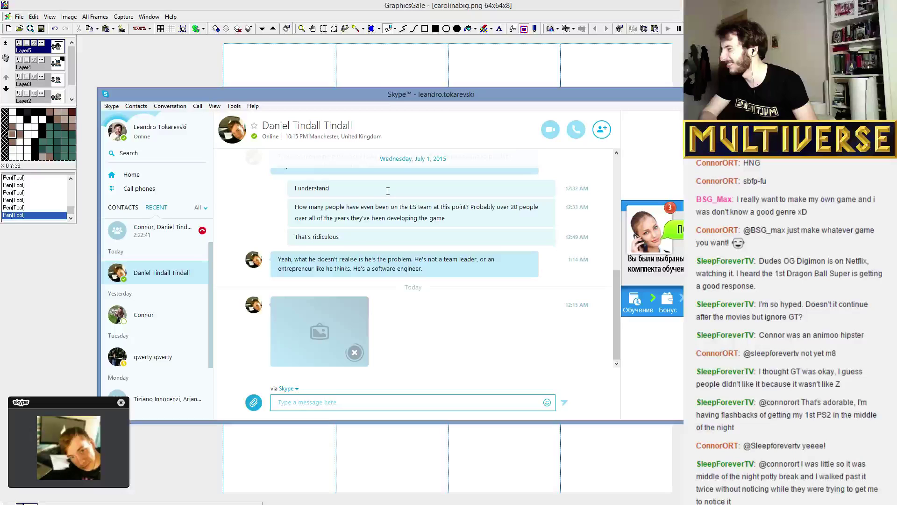
left_click(355, 353)
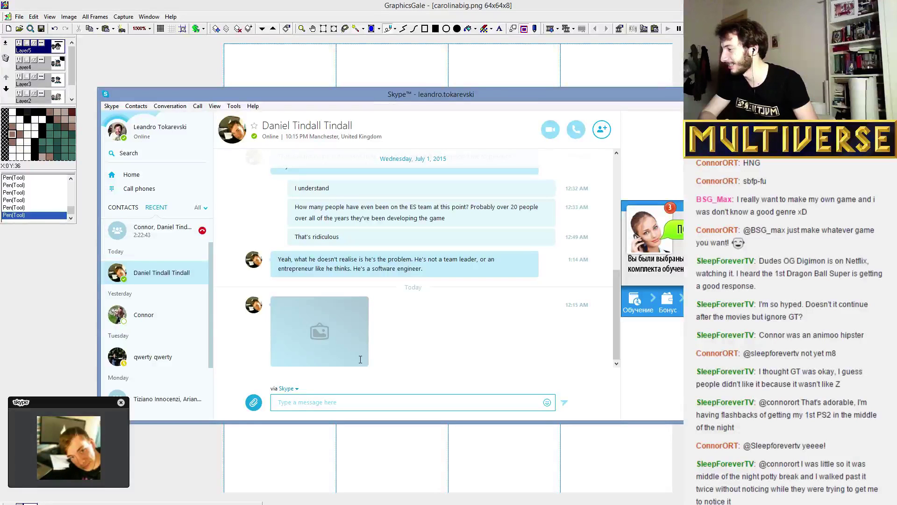
View the shared website mock-up at full size, examine its header and post layout up close, and close the image and the Skype window.
left_click(321, 341)
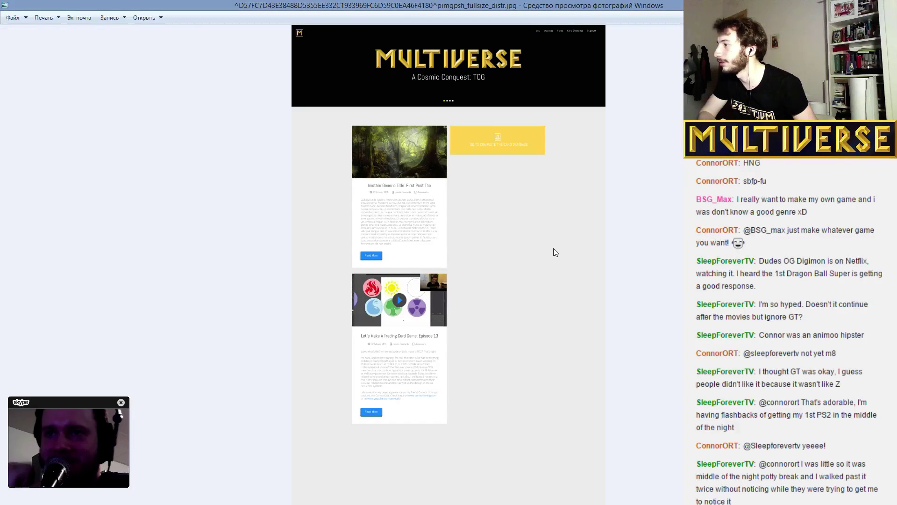
scroll(555, 252, "up", 4)
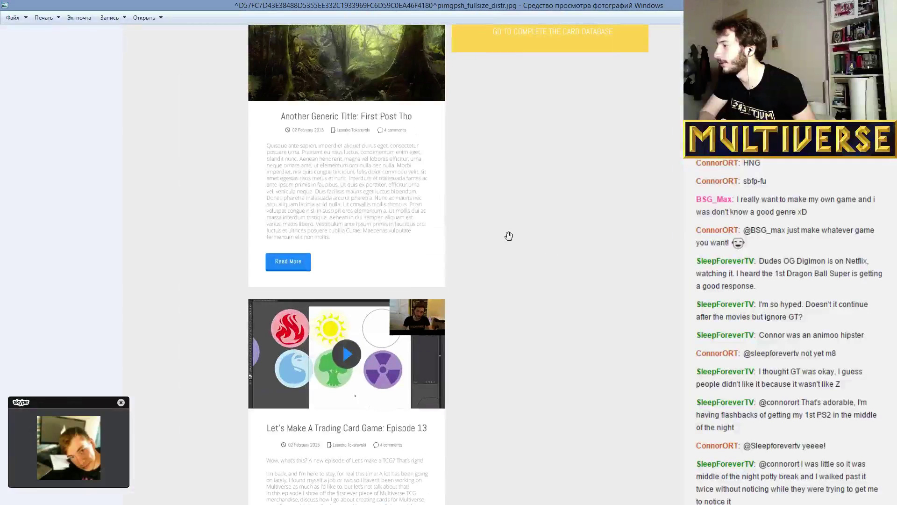
left_click_drag(553, 195, 542, 439)
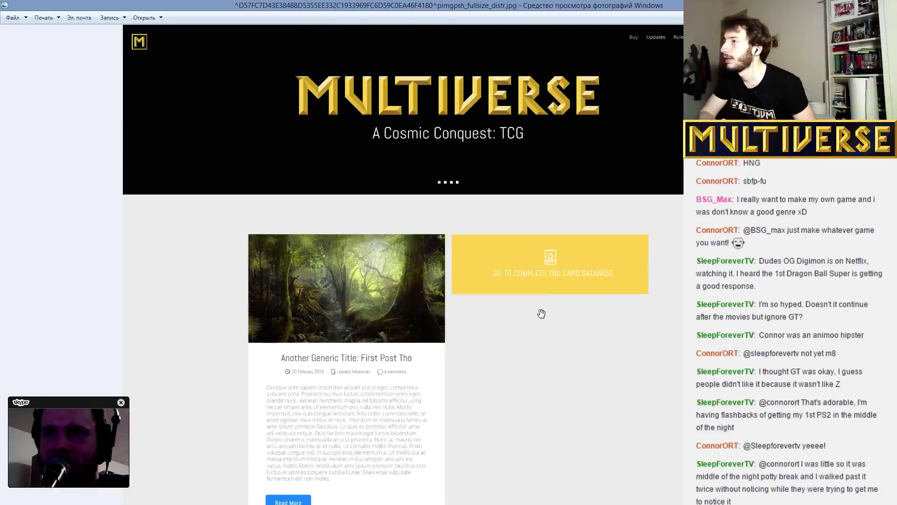
scroll(541, 313, "down", 1)
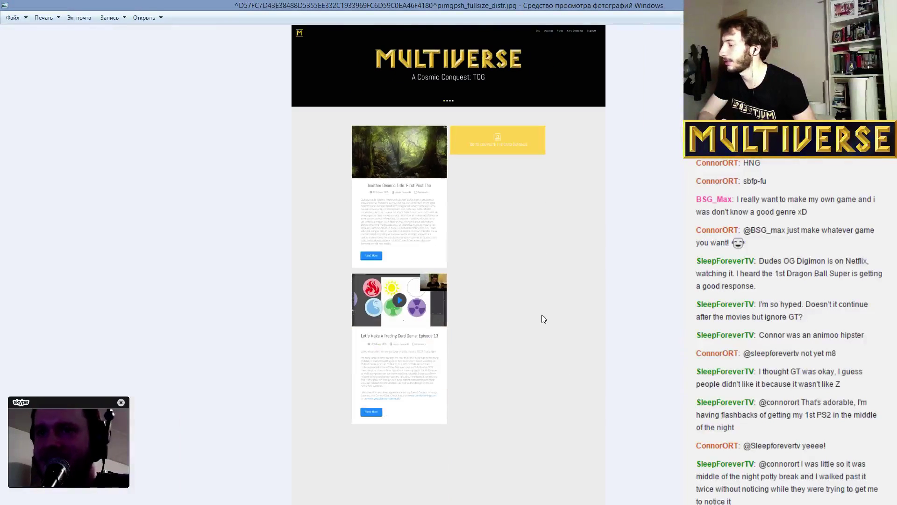
left_click_drag(537, 399, 529, 290)
scroll(527, 308, "down", 1)
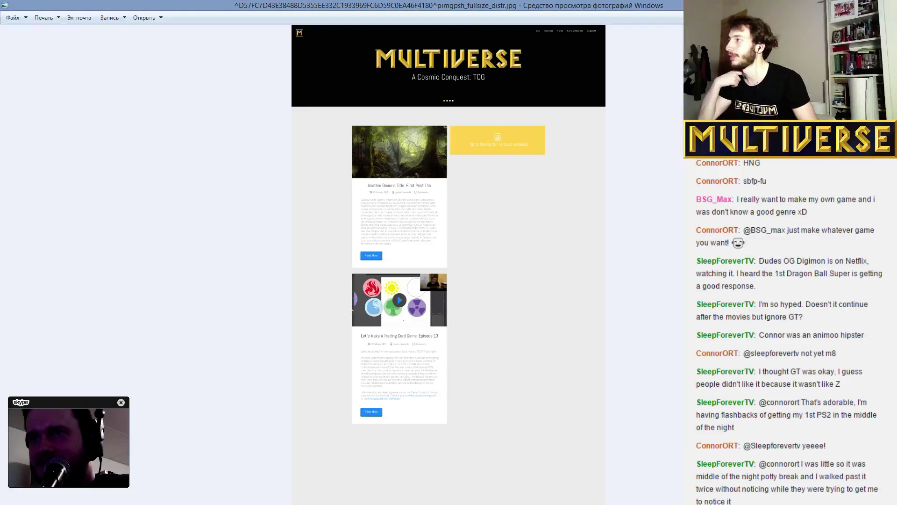
key("alt+F4")
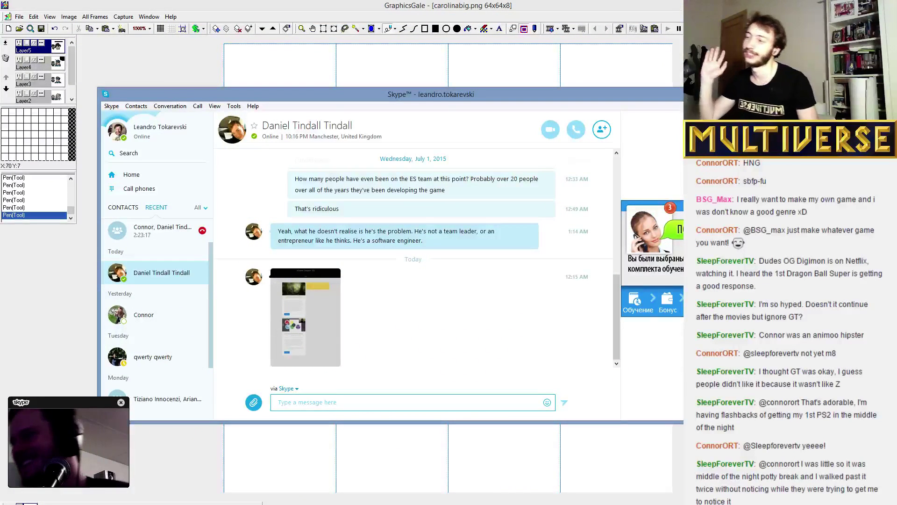
key("alt+F4")
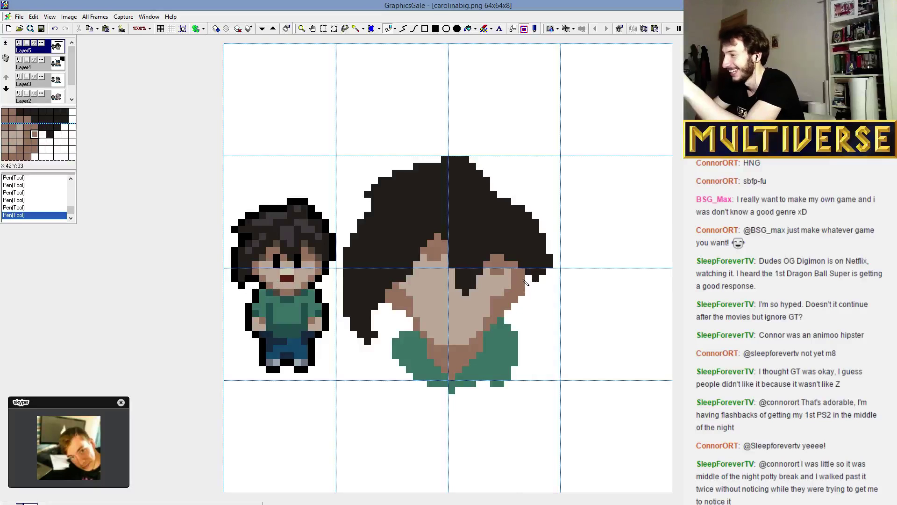
Thin the portrait's central fringe lock with brown skin shading and add a short dark horizontal mouth above the chin.
mouse_move(525, 281)
left_mouse_down()
mouse_move(533, 300)
mouse_move(530, 282)
mouse_move(544, 290)
mouse_move(527, 300)
left_mouse_up()
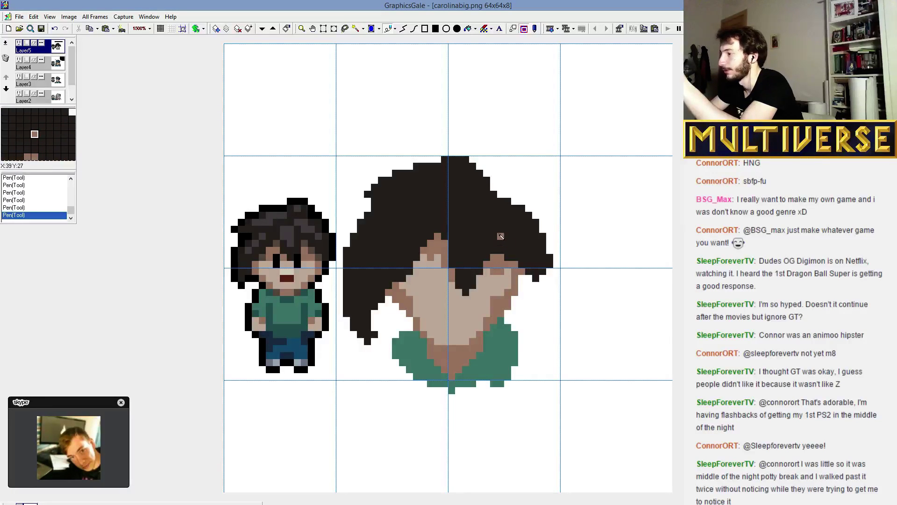
mouse_move(457, 280)
left_mouse_down()
mouse_move(477, 287)
mouse_move(471, 294)
left_mouse_up()
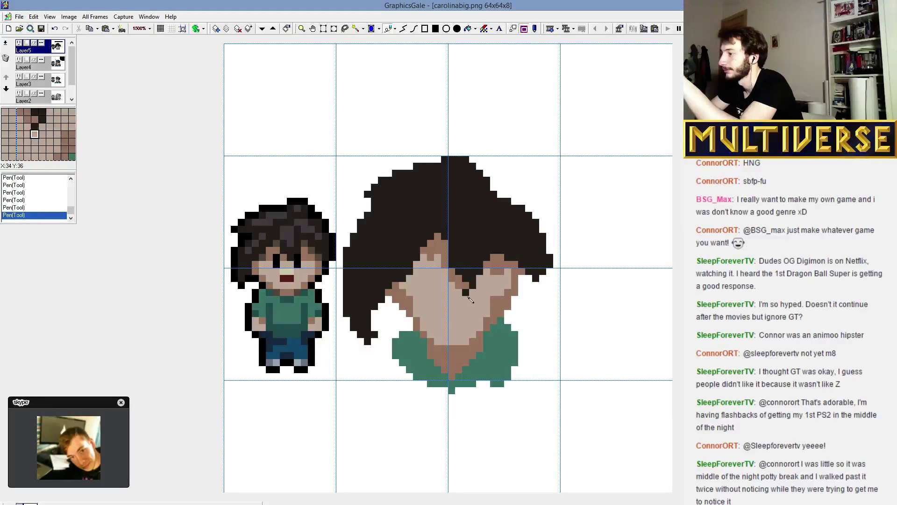
right_click(288, 278)
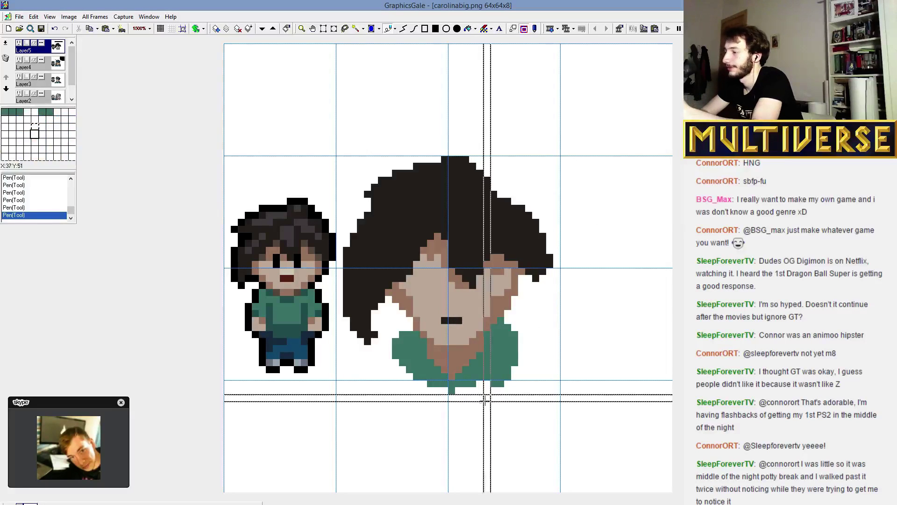
Trim the green shirt's lower edge straight along the guide line and reshape the ear and jaw edge with brown shading.
mouse_move(509, 383)
left_mouse_down()
mouse_move(441, 391)
mouse_move(477, 390)
left_mouse_up()
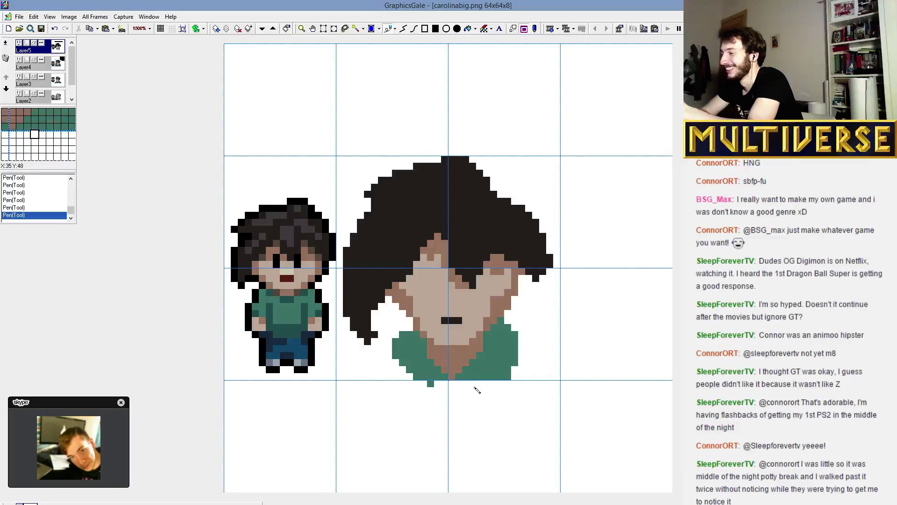
left_click(431, 386)
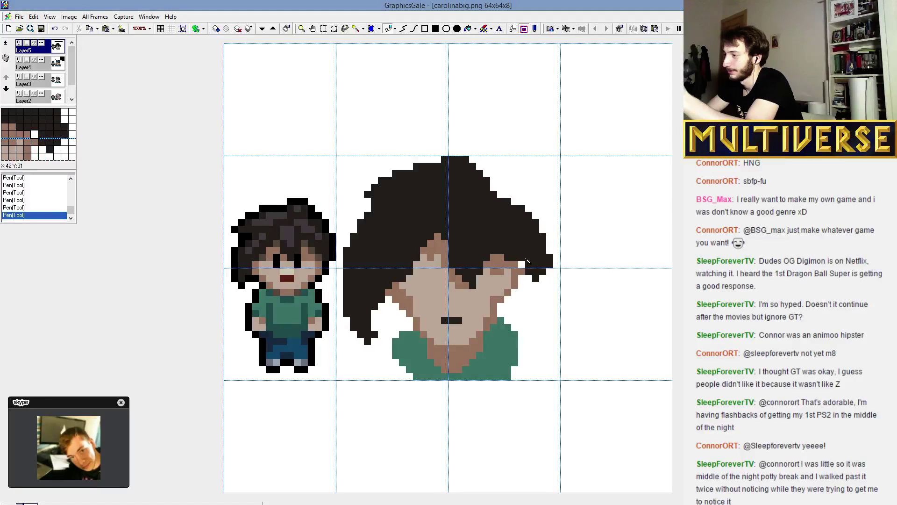
mouse_move(526, 261)
left_mouse_down()
mouse_move(500, 269)
mouse_move(501, 305)
left_mouse_up()
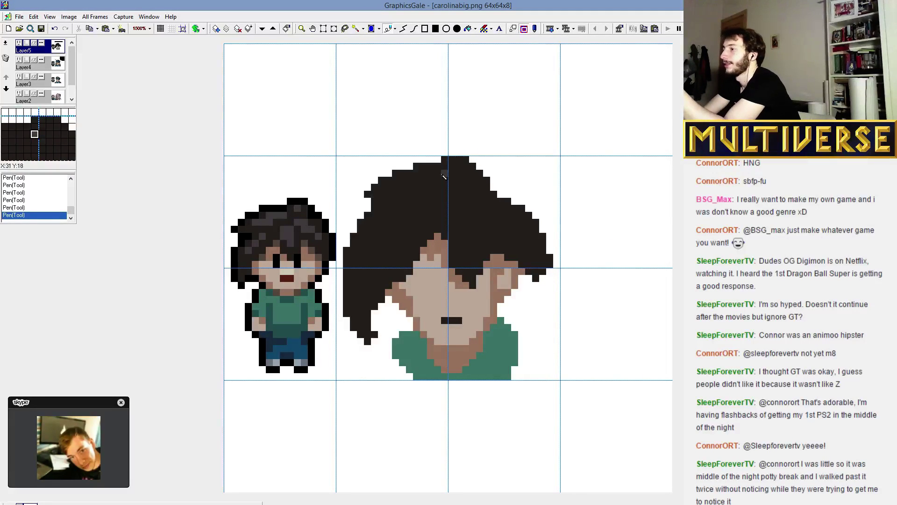
Paint curved grey-purple highlight bands across both sides of the portrait's hair and break them up with dark strands.
mouse_move(445, 174)
left_mouse_down()
mouse_move(403, 188)
mouse_move(455, 180)
mouse_move(397, 224)
mouse_move(360, 285)
left_mouse_up()
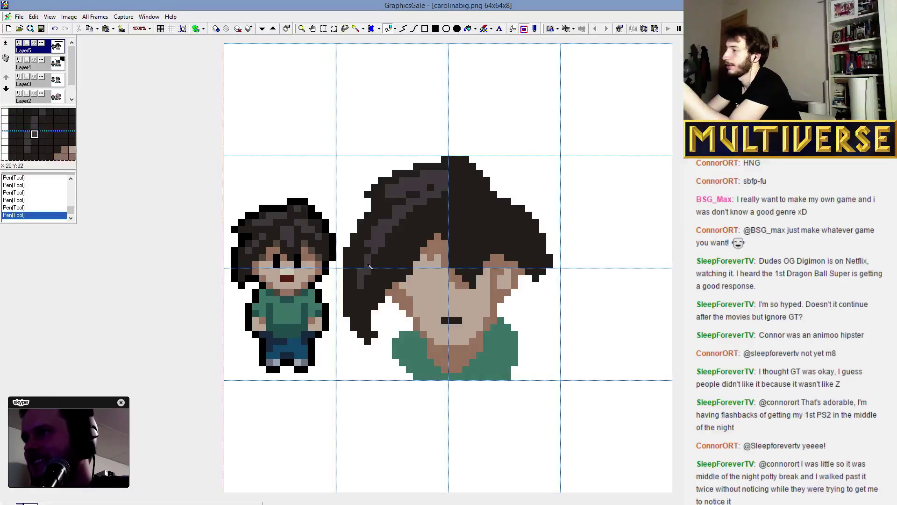
left_click_drag(434, 206, 386, 239)
left_click_drag(454, 192, 401, 233)
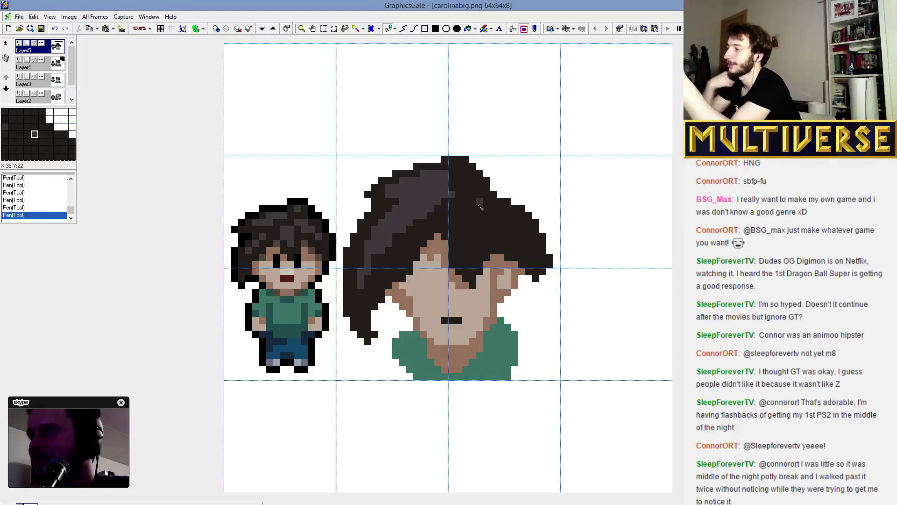
mouse_move(462, 199)
left_mouse_down()
mouse_move(466, 255)
mouse_move(470, 196)
mouse_move(514, 241)
mouse_move(523, 236)
left_mouse_up()
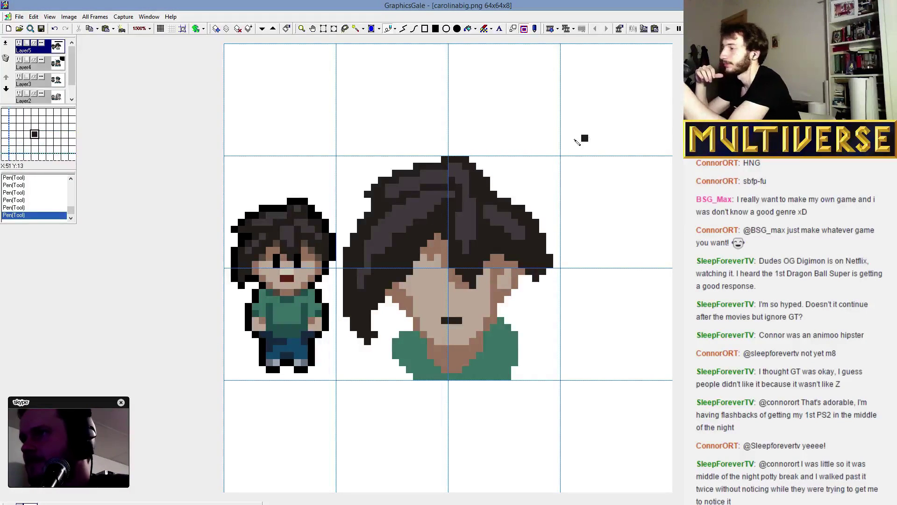
left_click_drag(400, 242, 378, 262)
mouse_move(420, 215)
left_mouse_down()
mouse_move(387, 250)
mouse_move(398, 253)
left_mouse_up()
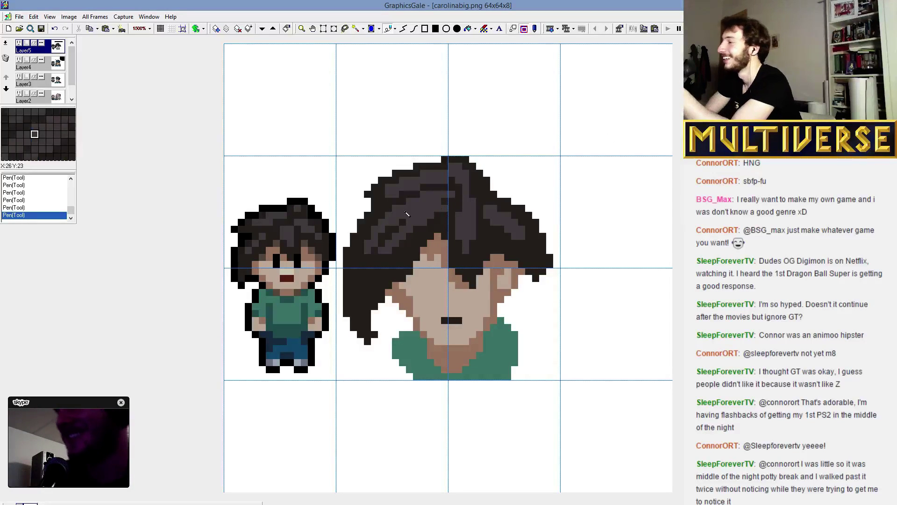
Add blue-grey highlights inside the portrait's hair bands and extend the grey-purple shading down the long side lock.
mouse_move(417, 188)
left_mouse_down()
mouse_move(451, 190)
mouse_move(417, 221)
mouse_move(430, 199)
mouse_move(407, 236)
left_mouse_up()
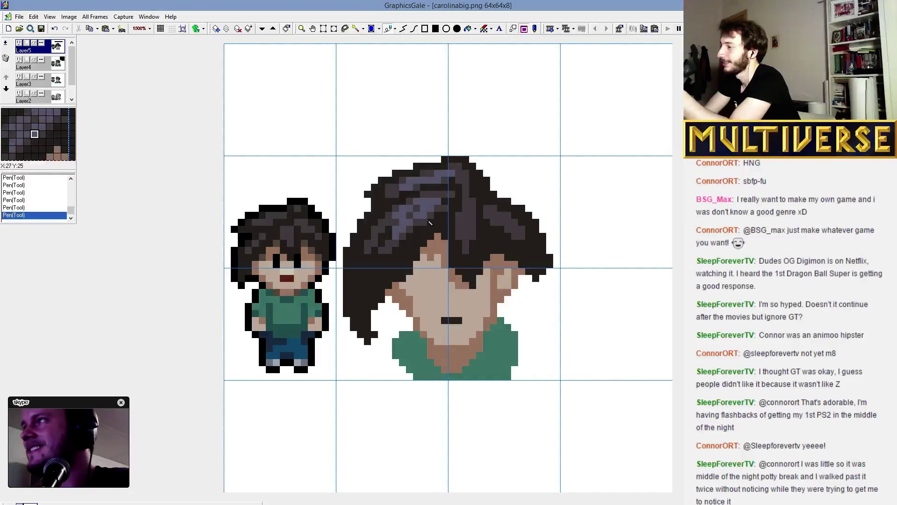
mouse_move(475, 211)
left_mouse_down()
mouse_move(481, 237)
mouse_move(522, 220)
left_mouse_up()
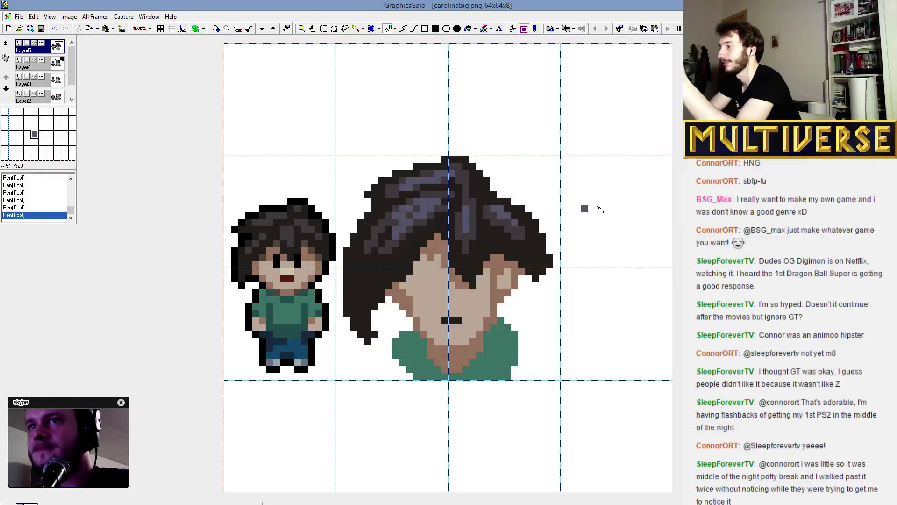
right_click(393, 256)
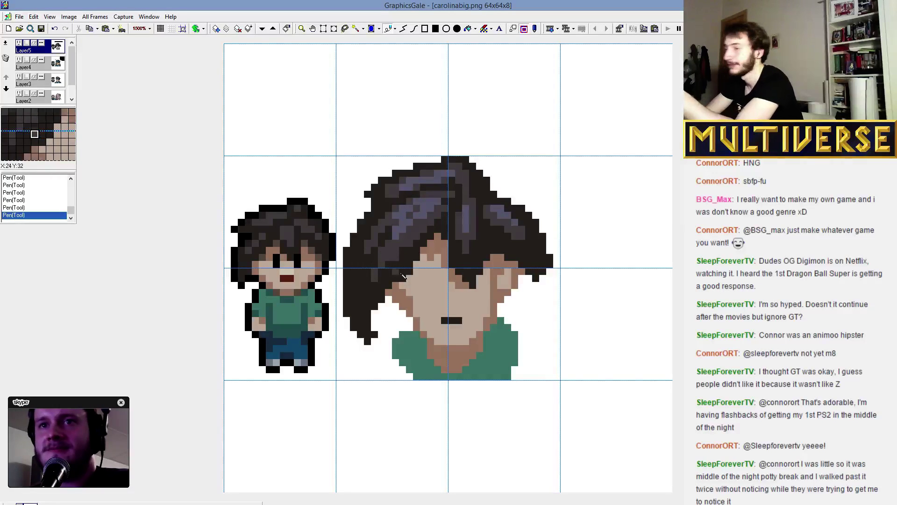
Shorten the portrait's long side lock and split its end into narrow dark pointed tips.
left_click_drag(374, 325, 368, 353)
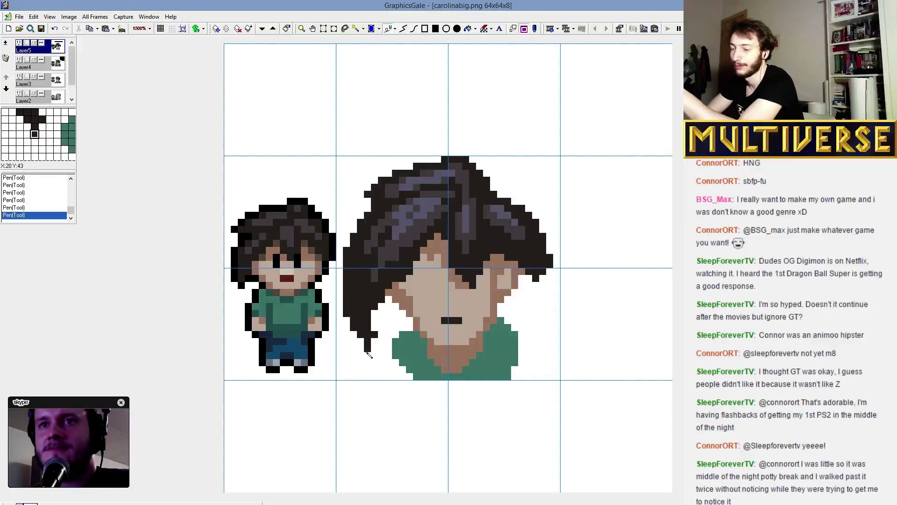
mouse_move(357, 293)
left_mouse_down()
mouse_move(371, 344)
mouse_move(356, 320)
mouse_move(361, 310)
mouse_move(379, 337)
mouse_move(372, 351)
mouse_move(356, 282)
mouse_move(351, 321)
mouse_move(358, 299)
left_mouse_up()
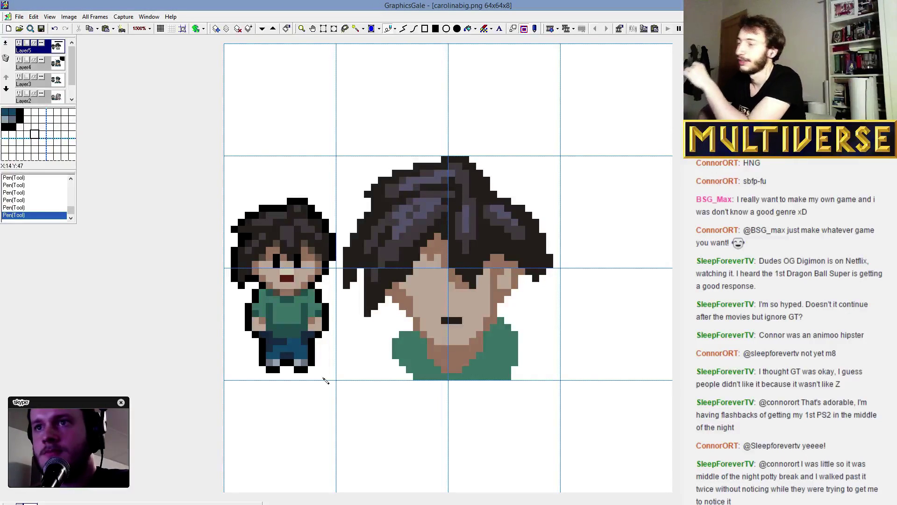
left_click_drag(353, 287, 354, 302)
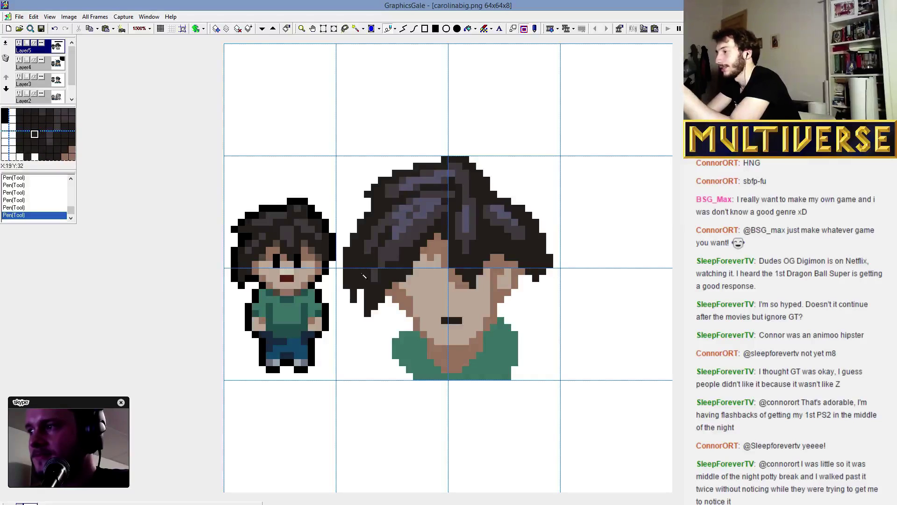
Draw the portrait's eyes and small brown nose, and shade the jawline and neck dark brown down to the shirt collar.
left_click(390, 292)
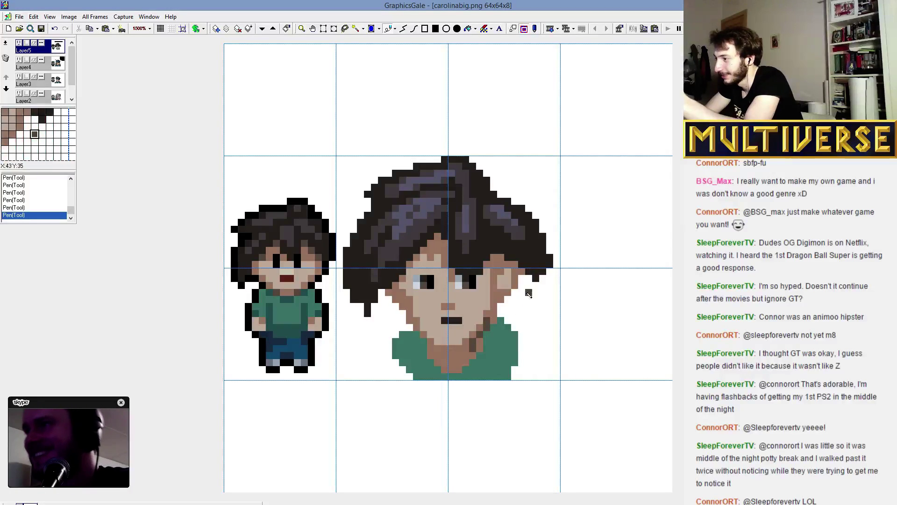
mouse_move(447, 353)
left_mouse_down()
mouse_move(475, 347)
mouse_move(443, 356)
mouse_move(429, 348)
left_mouse_up()
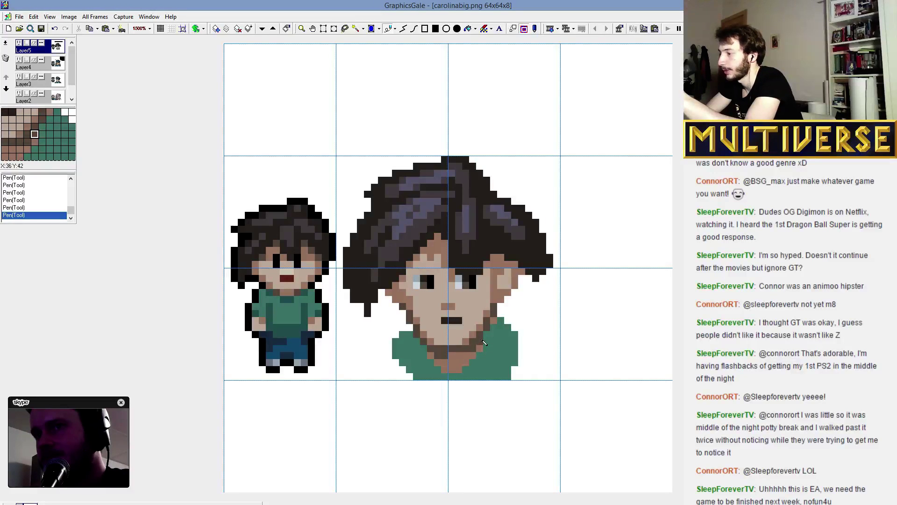
mouse_move(475, 354)
left_mouse_down()
mouse_move(460, 366)
mouse_move(432, 355)
mouse_move(462, 366)
left_mouse_up()
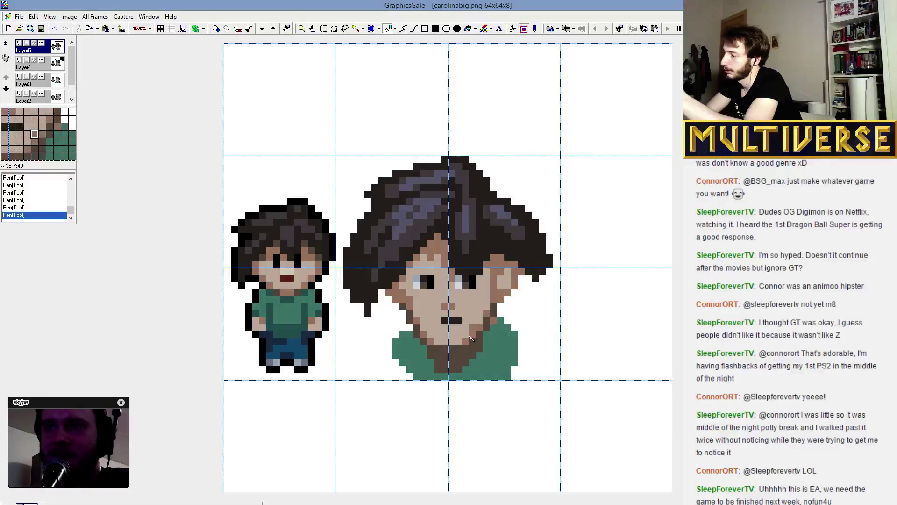
left_click(454, 361)
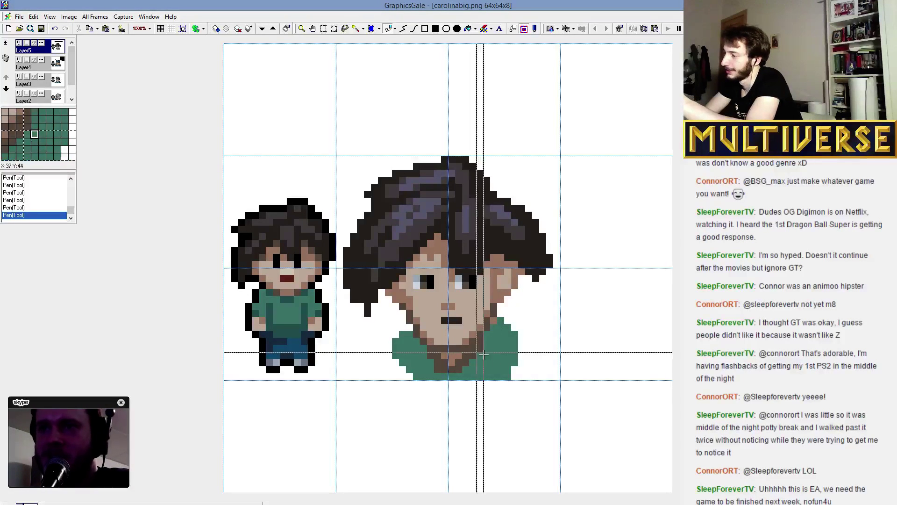
left_click(452, 383)
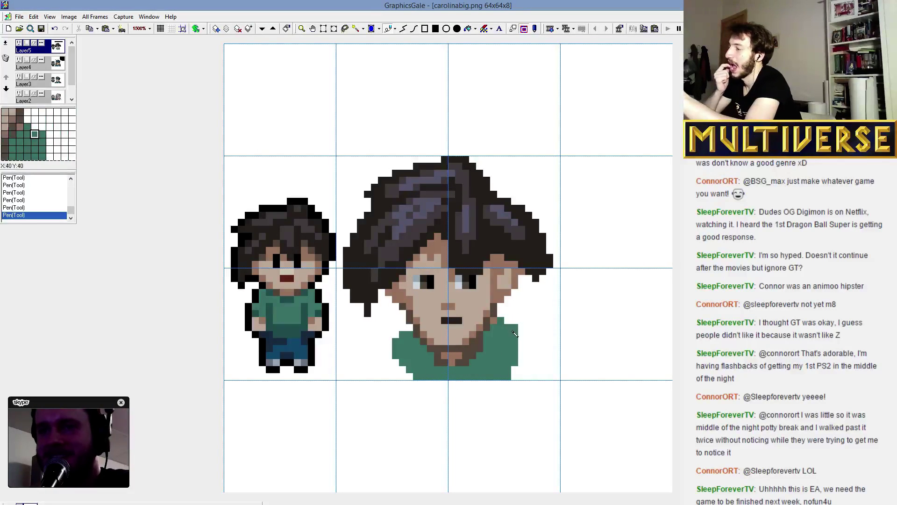
Widen the green shirt into sloping shoulders and refine the face with an eyebrow, a slight smile and darker jaw shading.
mouse_move(515, 334)
left_mouse_down()
mouse_move(535, 369)
mouse_move(524, 377)
left_mouse_up()
mouse_move(367, 363)
left_mouse_down()
mouse_move(403, 340)
mouse_move(400, 367)
mouse_move(371, 376)
left_mouse_up()
left_click(433, 333)
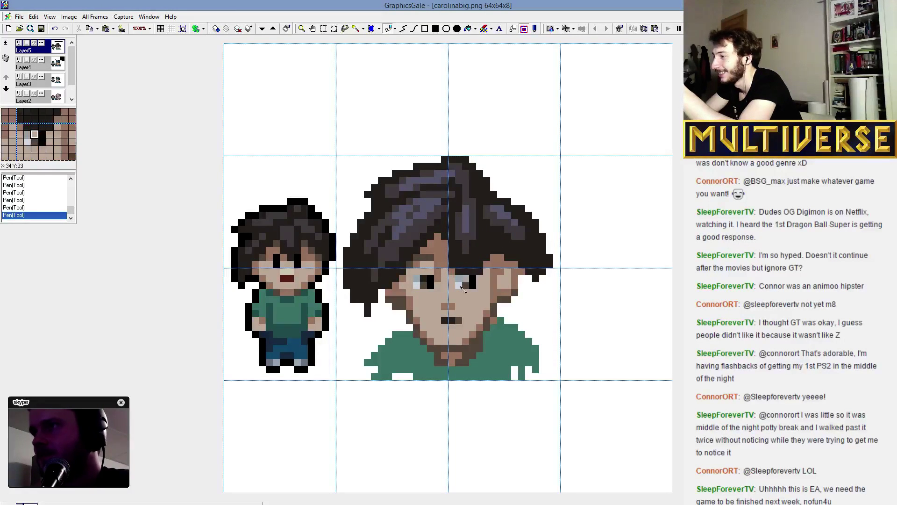
left_click_drag(456, 324, 449, 321)
left_click(467, 314)
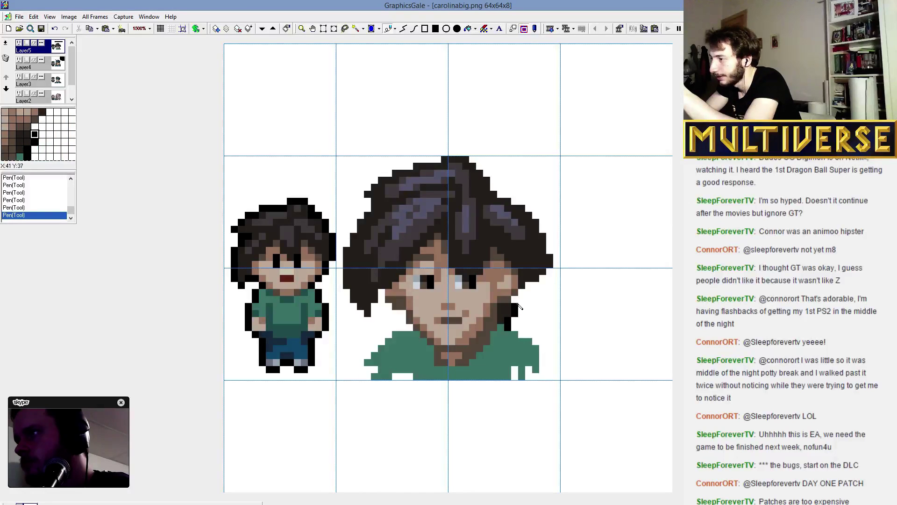
Outline the portrait's hair, face edge and shoulders in black, and fill the white gaps along the shirt's lower edge green.
left_click_drag(526, 295, 556, 252)
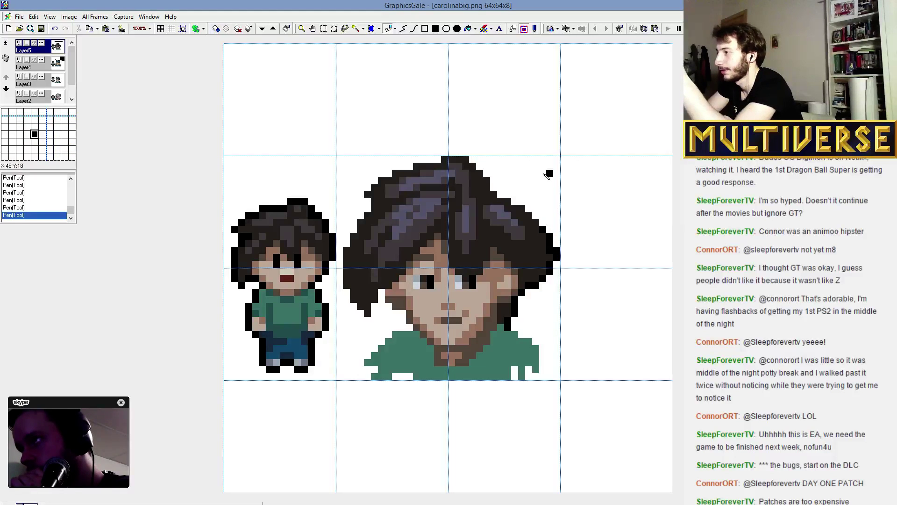
left_click(538, 216)
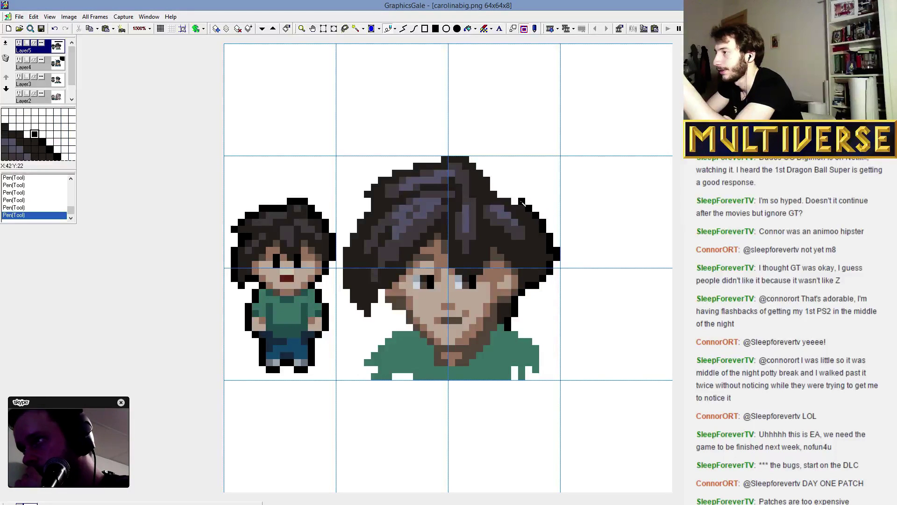
left_click(510, 197)
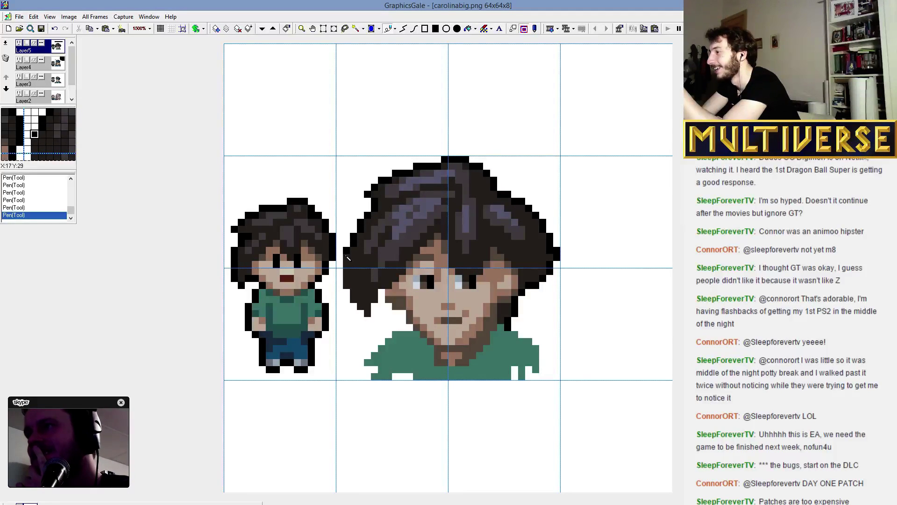
mouse_move(347, 257)
left_mouse_down()
mouse_move(348, 301)
mouse_move(343, 284)
mouse_move(357, 299)
left_mouse_up()
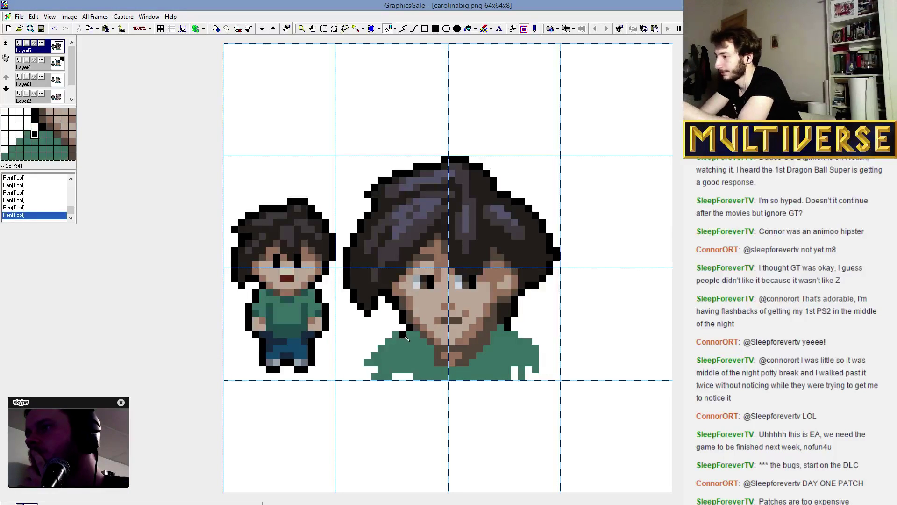
left_click_drag(403, 335, 352, 363)
mouse_move(508, 331)
left_mouse_down()
mouse_move(552, 363)
mouse_move(535, 340)
mouse_move(547, 350)
mouse_move(511, 355)
mouse_move(514, 343)
mouse_move(540, 352)
mouse_move(522, 374)
mouse_move(538, 370)
mouse_move(397, 376)
left_mouse_up()
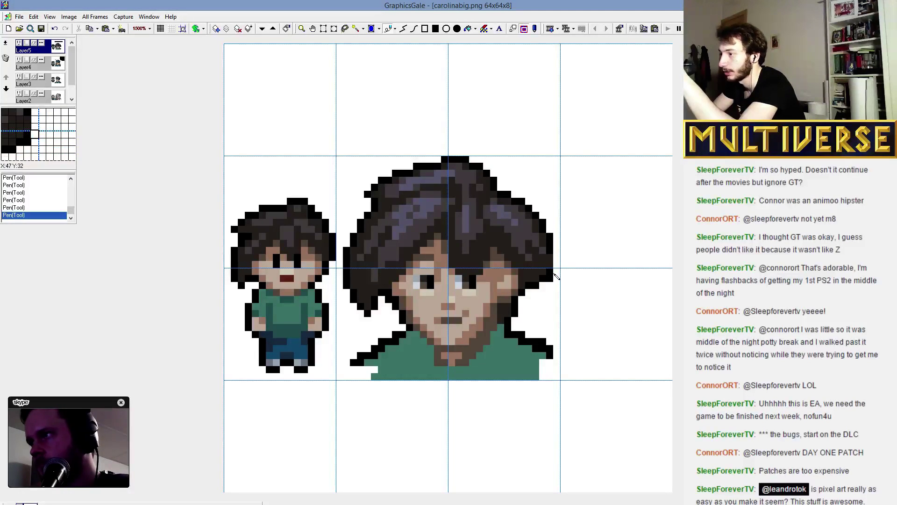
Outline the hair's right tip in black and widen the green shirt towards both lower corners, clearing stray pixels beneath it.
left_click_drag(557, 263, 557, 272)
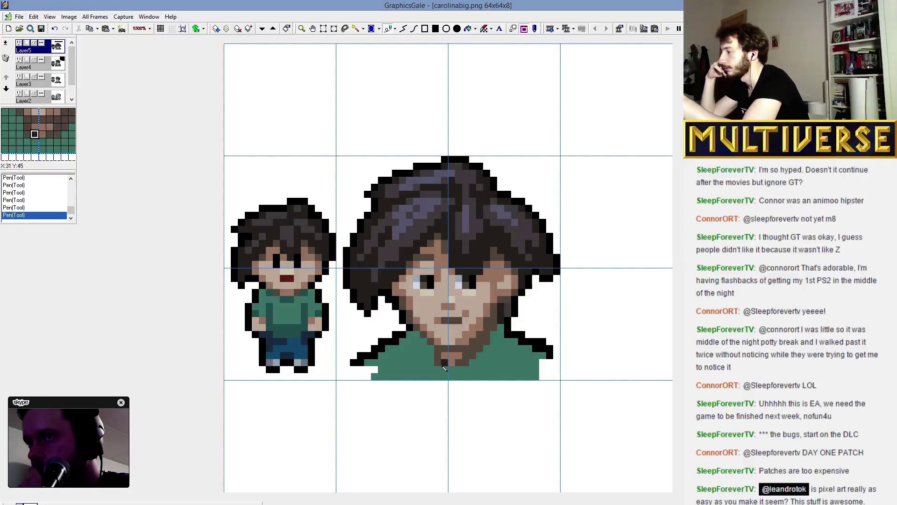
left_click_drag(370, 371, 360, 384)
left_click(538, 383)
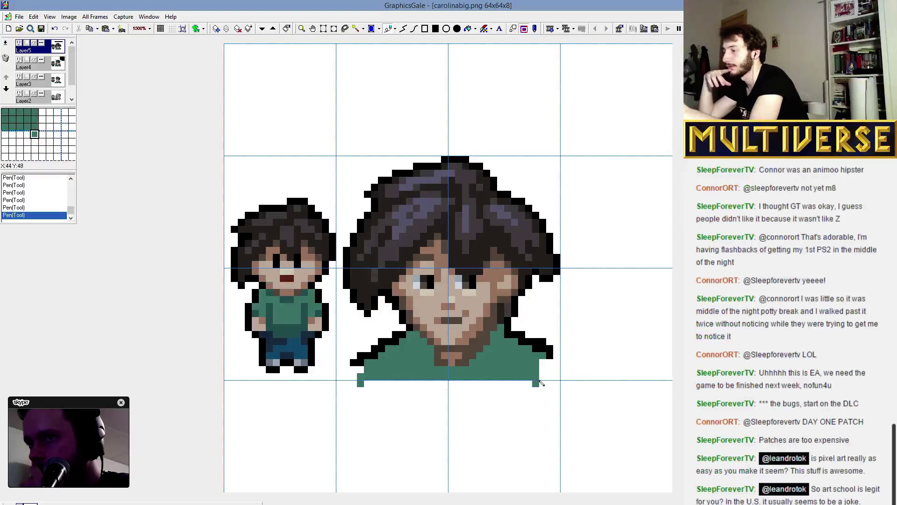
mouse_move(543, 377)
left_mouse_down()
mouse_move(553, 364)
mouse_move(553, 378)
left_mouse_up()
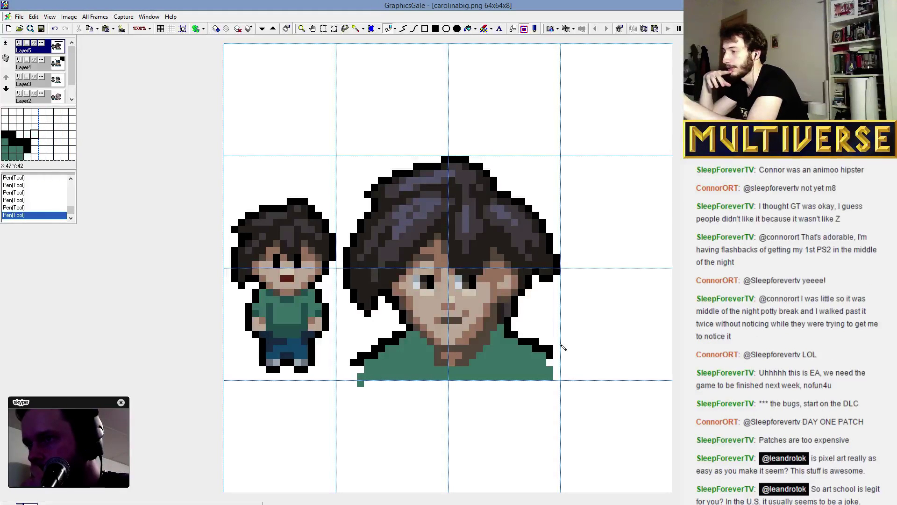
left_click_drag(529, 341, 559, 352)
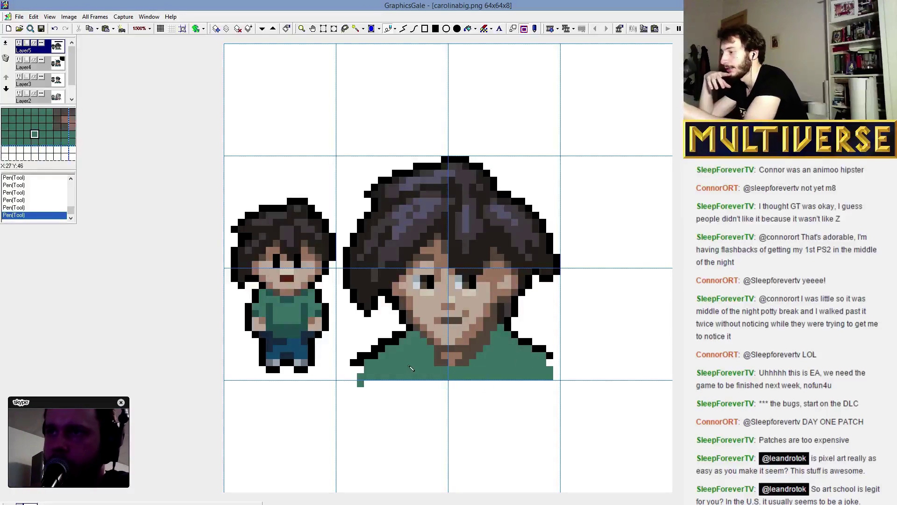
left_click_drag(360, 382, 347, 392)
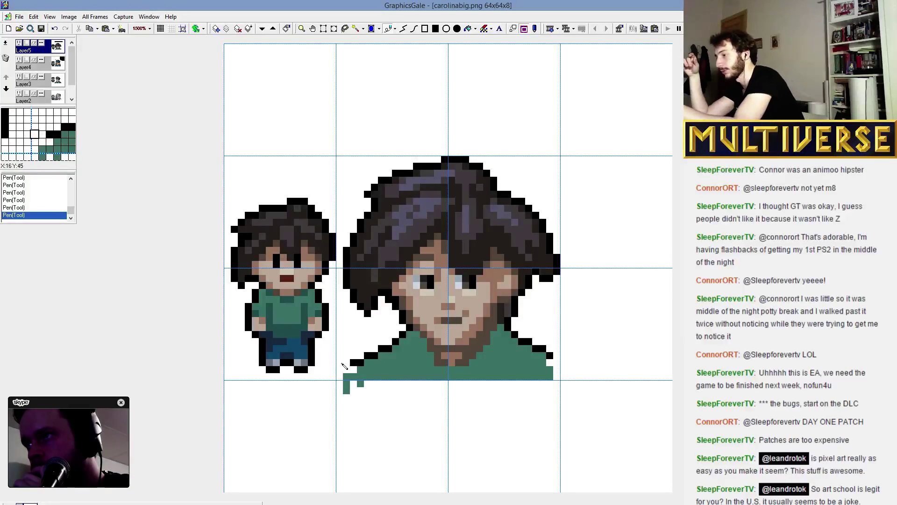
mouse_move(344, 366)
left_mouse_down()
mouse_move(362, 385)
mouse_move(352, 392)
mouse_move(405, 425)
left_mouse_up()
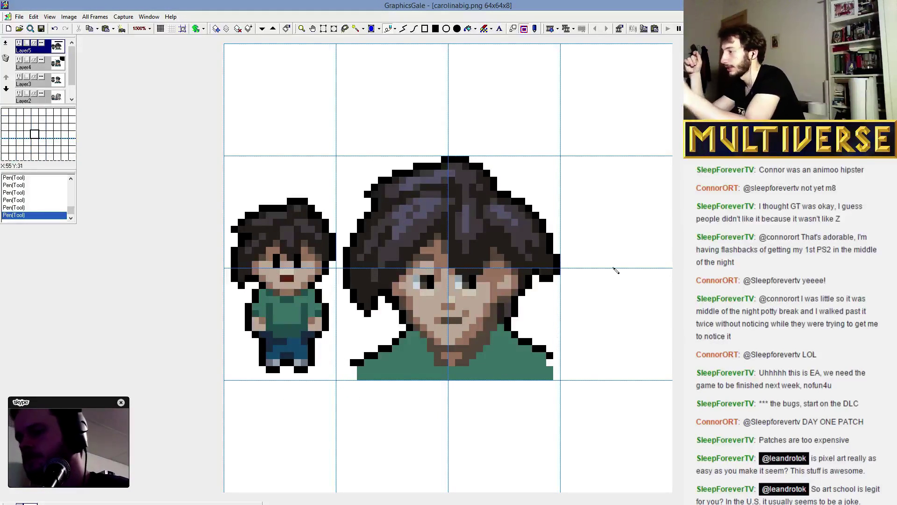
Shade the portrait's shirt collar and right shoulder with darker greens sampled from the small sprite's shirt.
left_click(382, 278)
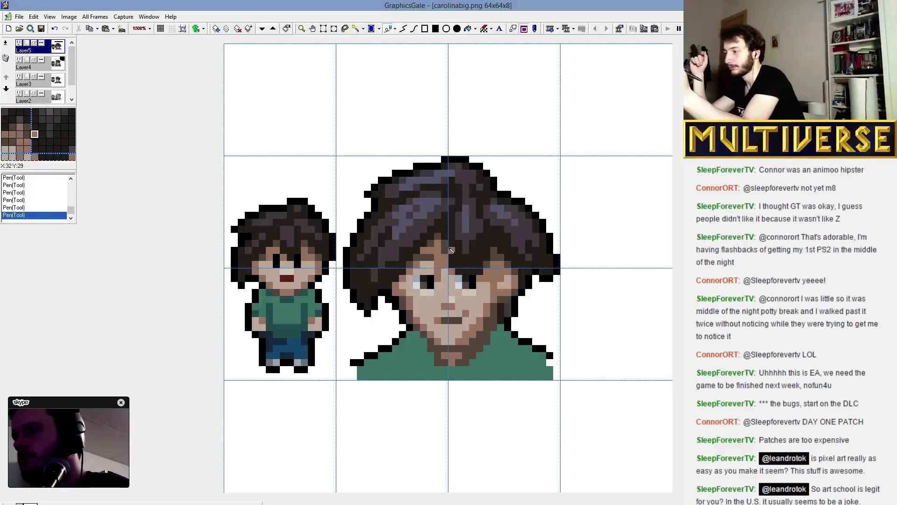
right_click(299, 323)
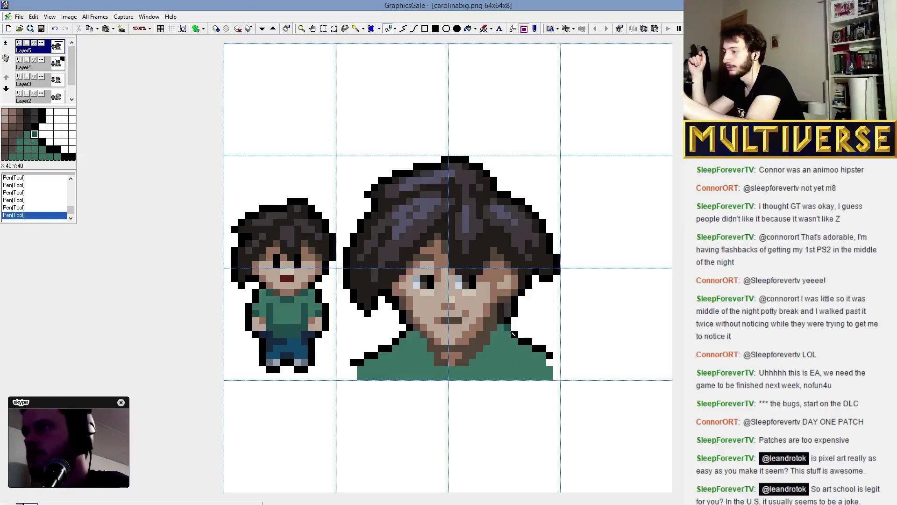
right_click(423, 348)
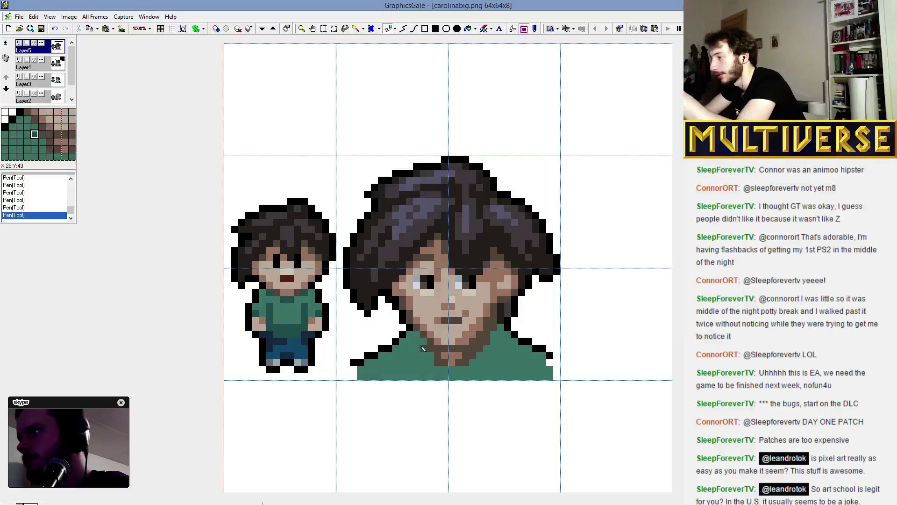
mouse_move(423, 349)
left_mouse_down()
mouse_move(437, 365)
mouse_move(426, 348)
left_mouse_up()
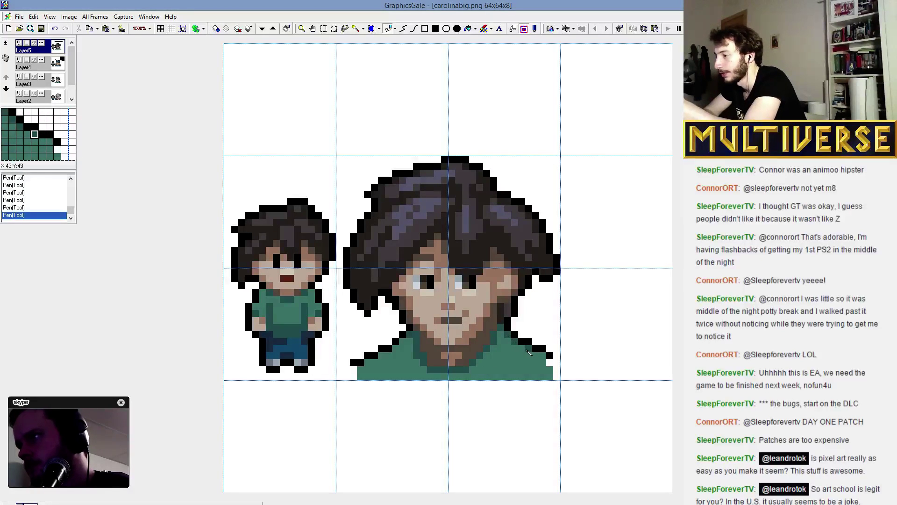
mouse_move(539, 358)
left_mouse_down()
mouse_move(547, 373)
mouse_move(533, 367)
mouse_move(557, 378)
left_mouse_up()
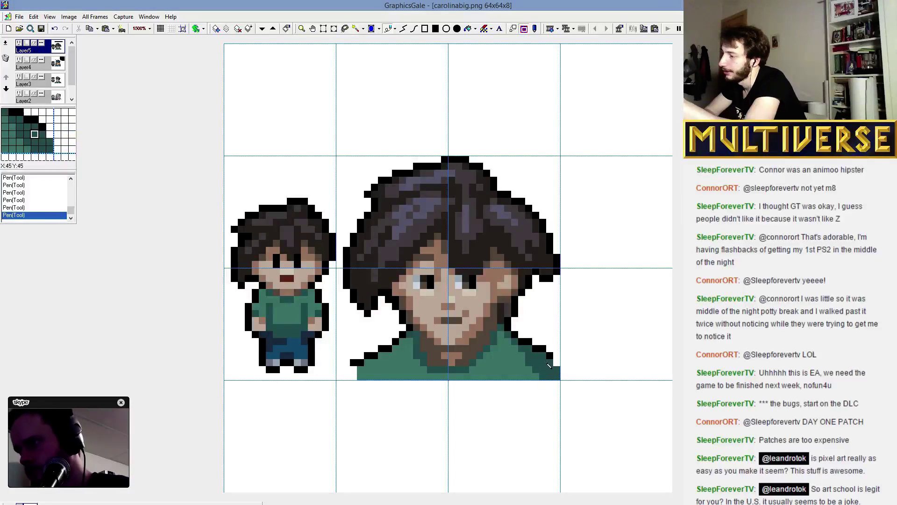
Extend the black outline down both shoulders to the shirt's lower edge and trim the protruding right edge of the hair.
left_click(556, 355)
left_click(558, 362)
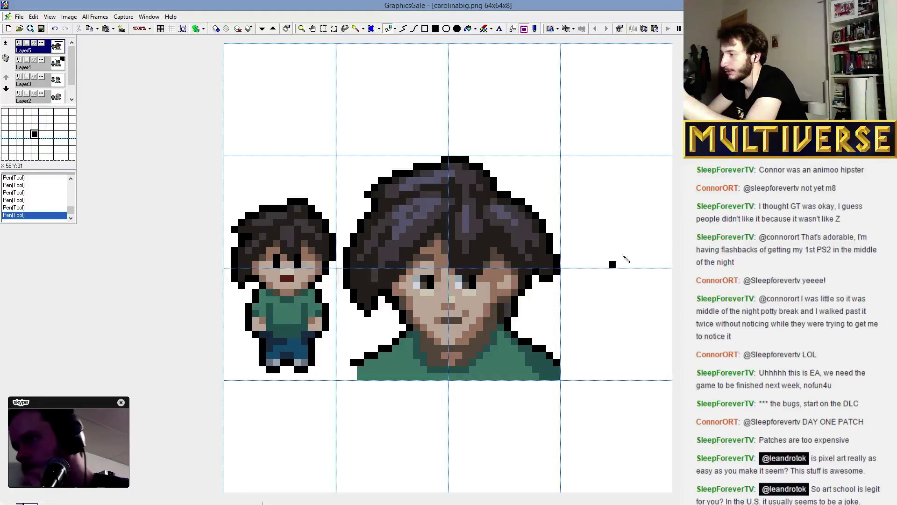
left_click(354, 369)
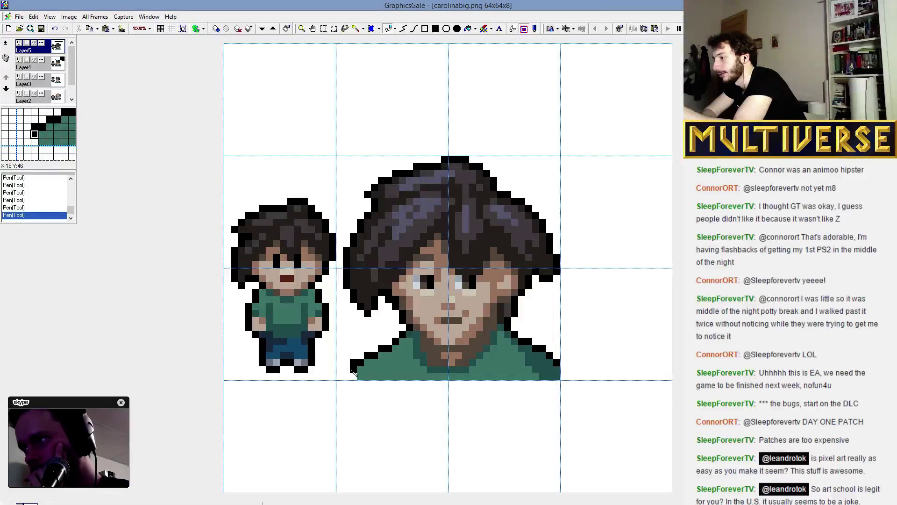
left_click(347, 377)
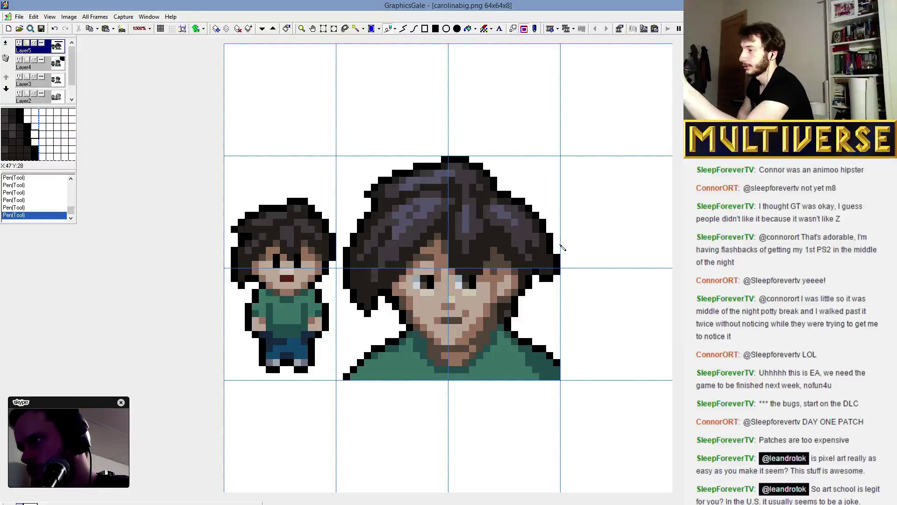
left_click_drag(557, 278, 556, 252)
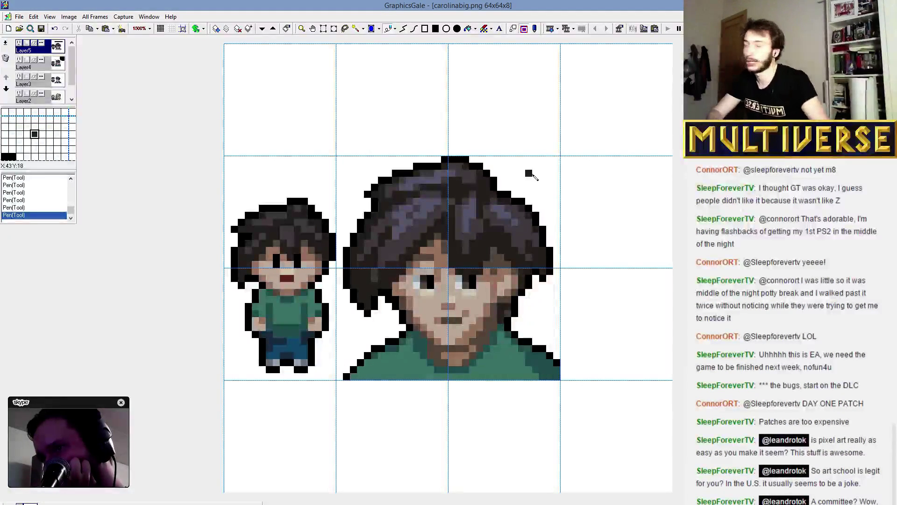
Save the image and set the canvas grid to None.
left_click(41, 29)
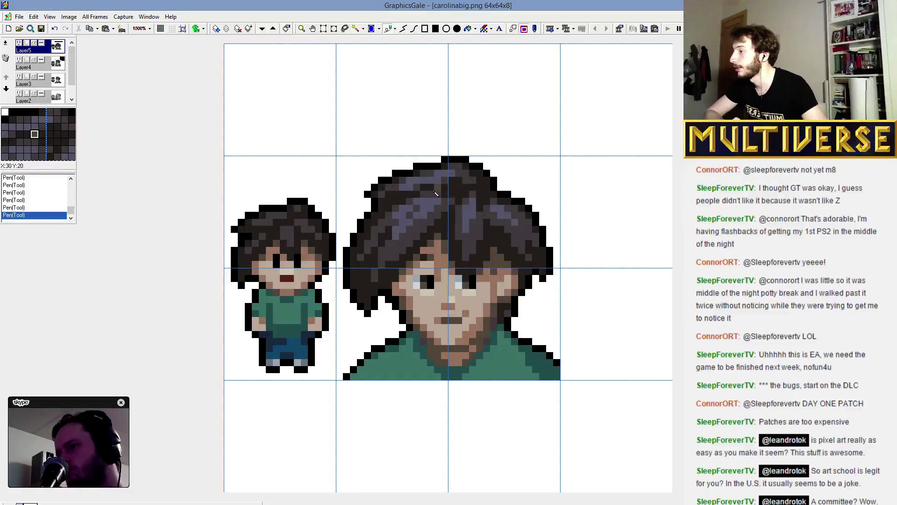
left_click(451, 117)
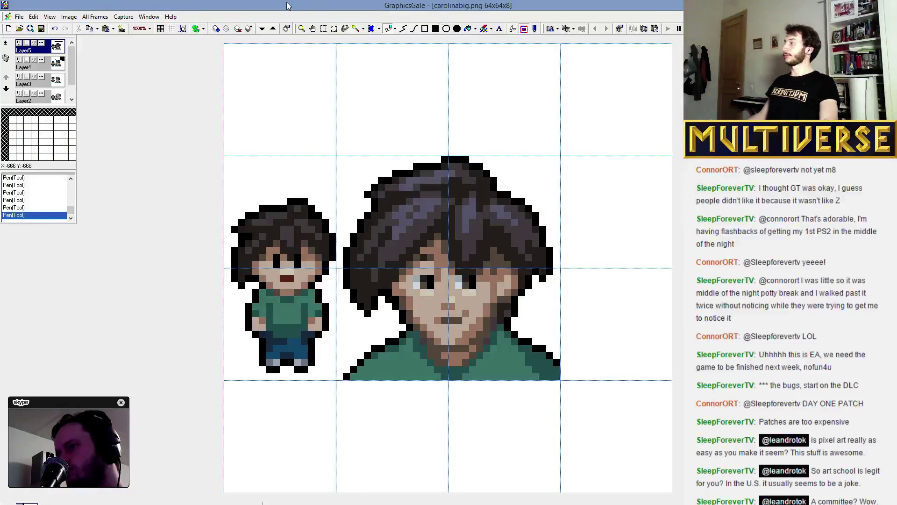
left_click(172, 29)
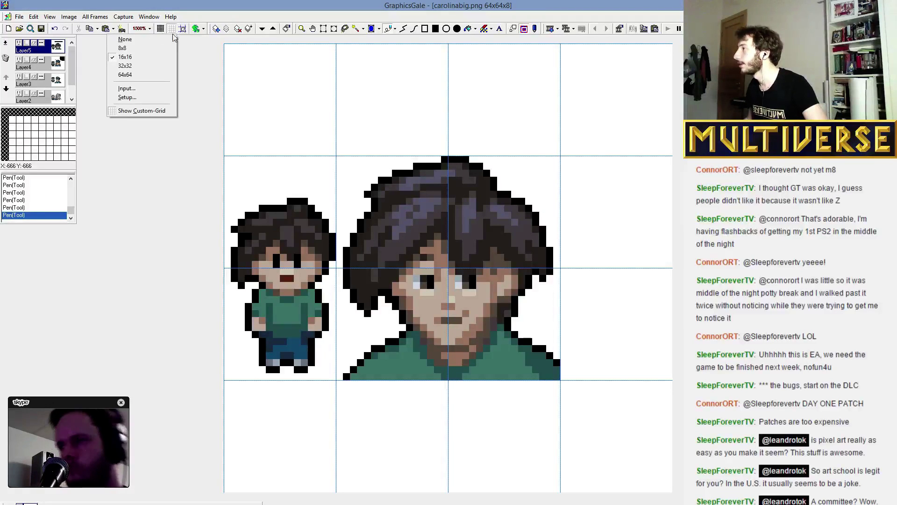
left_click(171, 42)
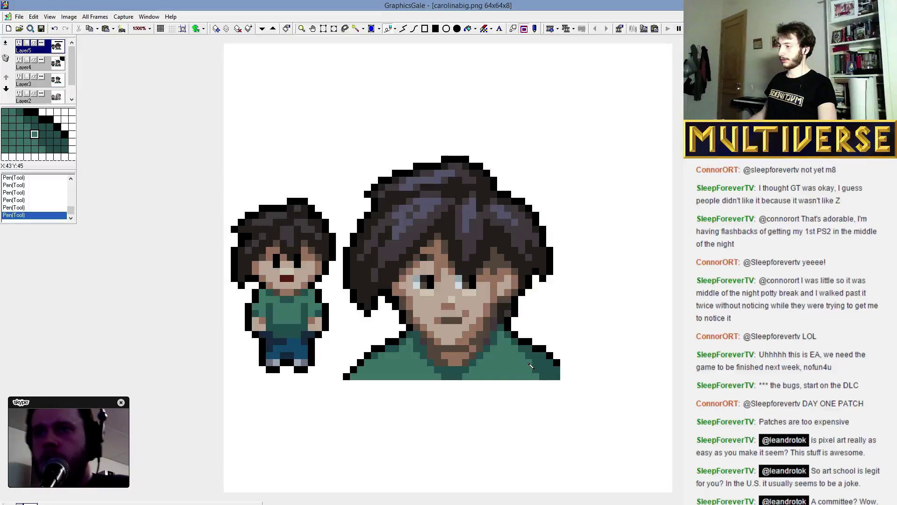
Narrow the portrait's left shoulder and redraw its black outline as a steeper, rounded curve down to the shirt's lower edge.
mouse_move(346, 388)
left_mouse_down()
mouse_move(359, 368)
mouse_move(362, 377)
left_mouse_up()
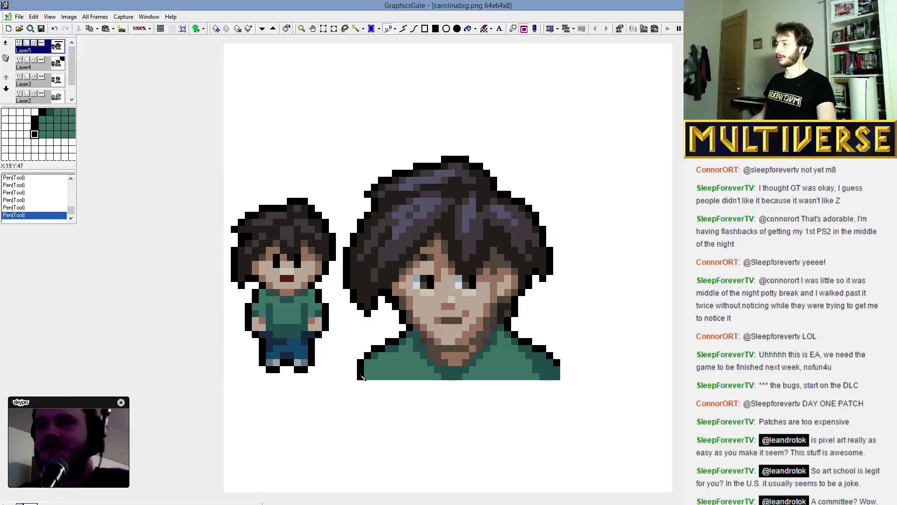
left_click(375, 356)
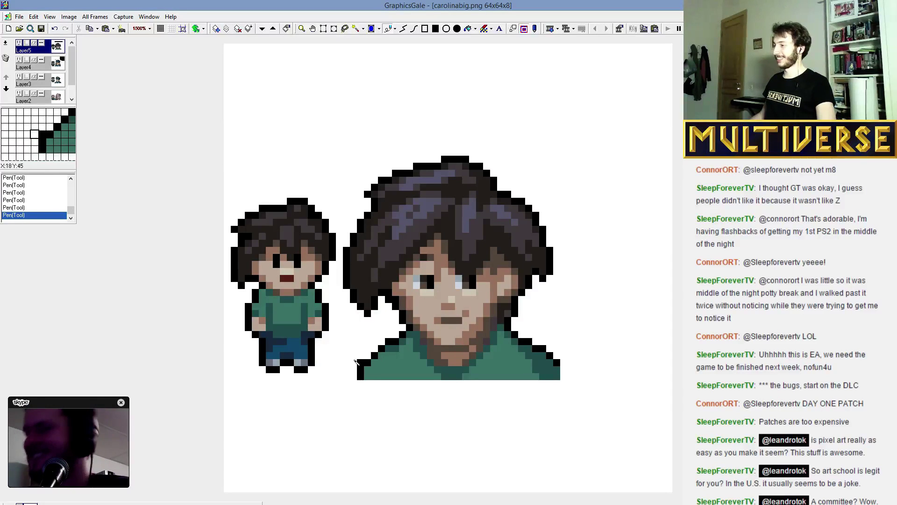
left_click_drag(369, 361, 359, 372)
left_click(364, 376)
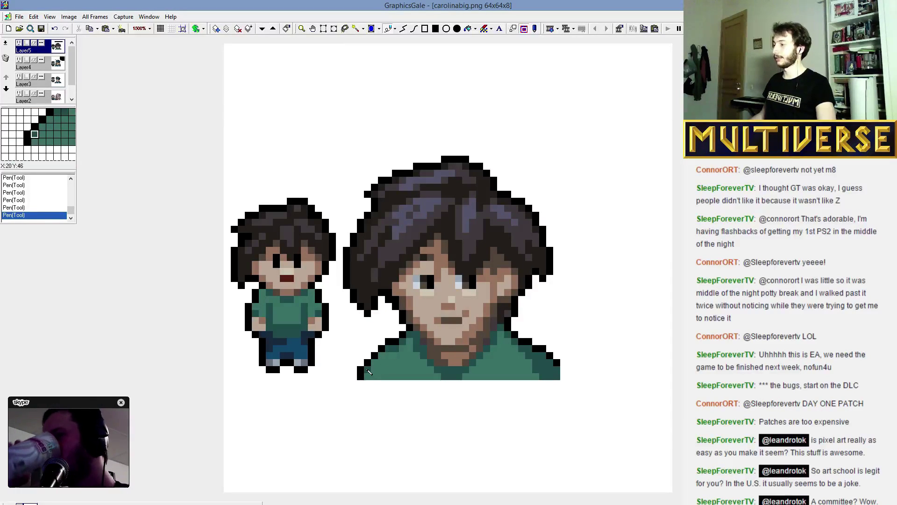